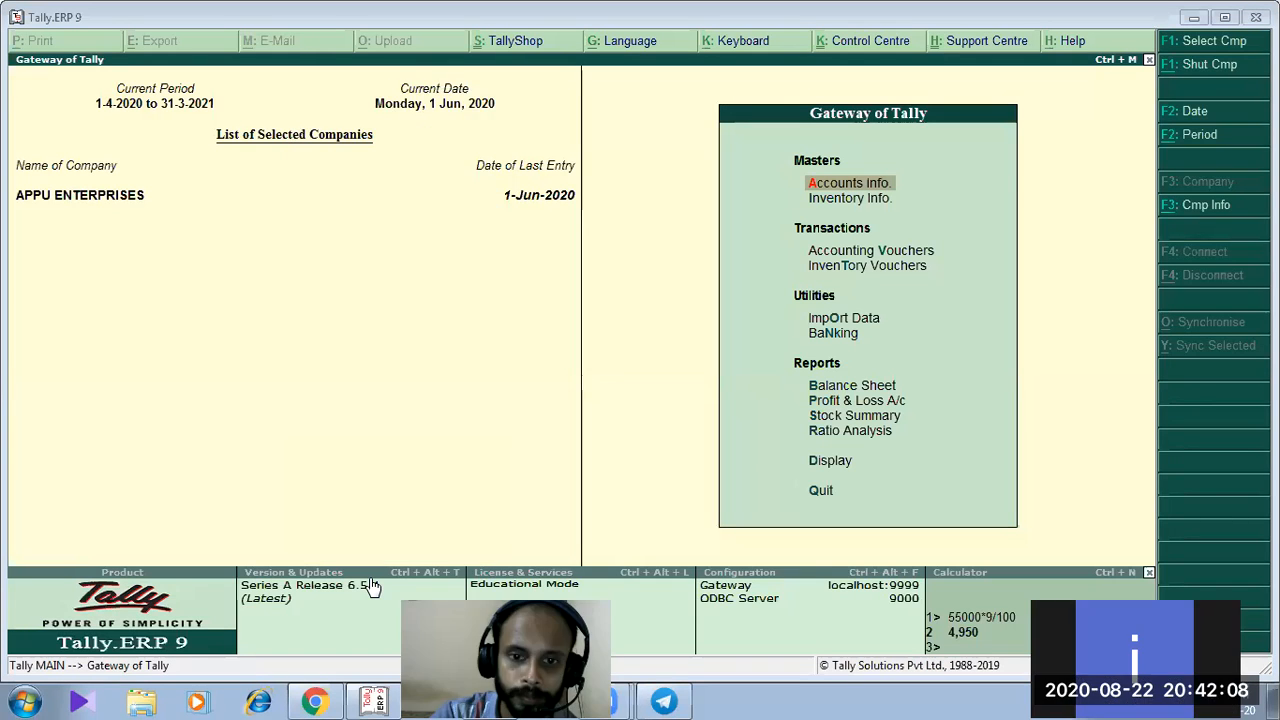
Switch to the GSTIN document in Word and review exercise transactions 12 to 15
key(alt+Tab)
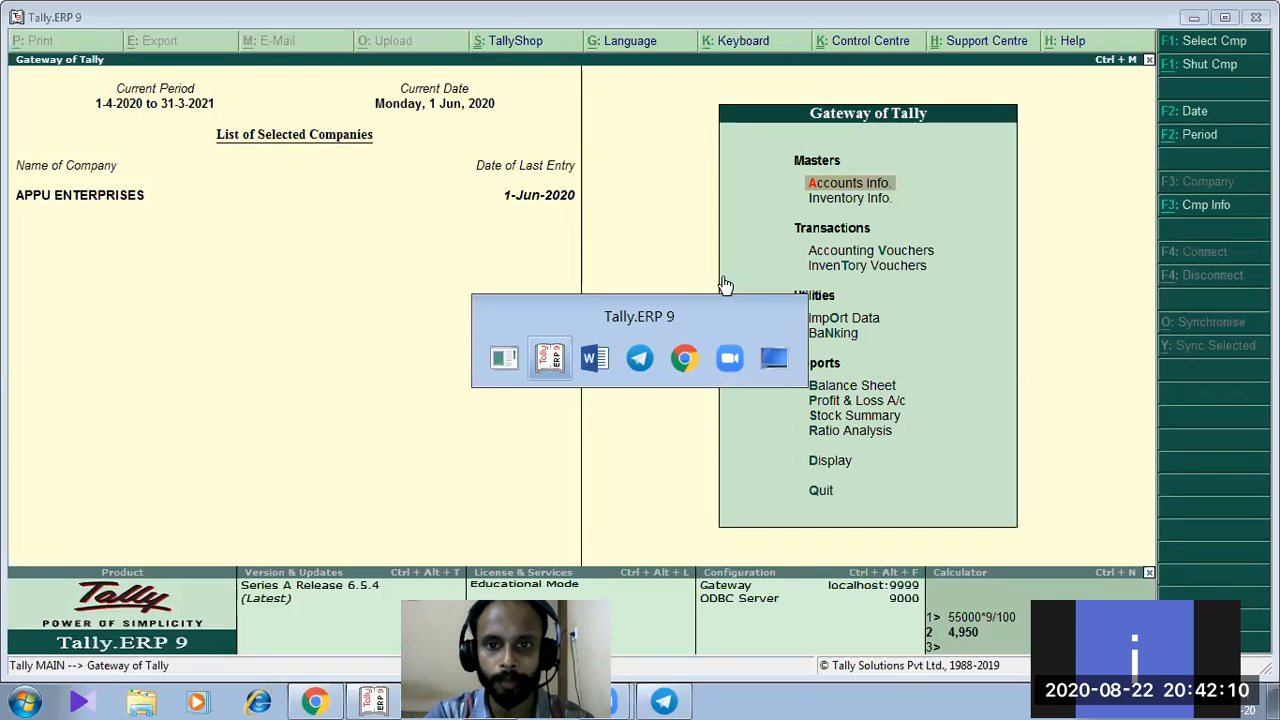
key(alt+Tab)
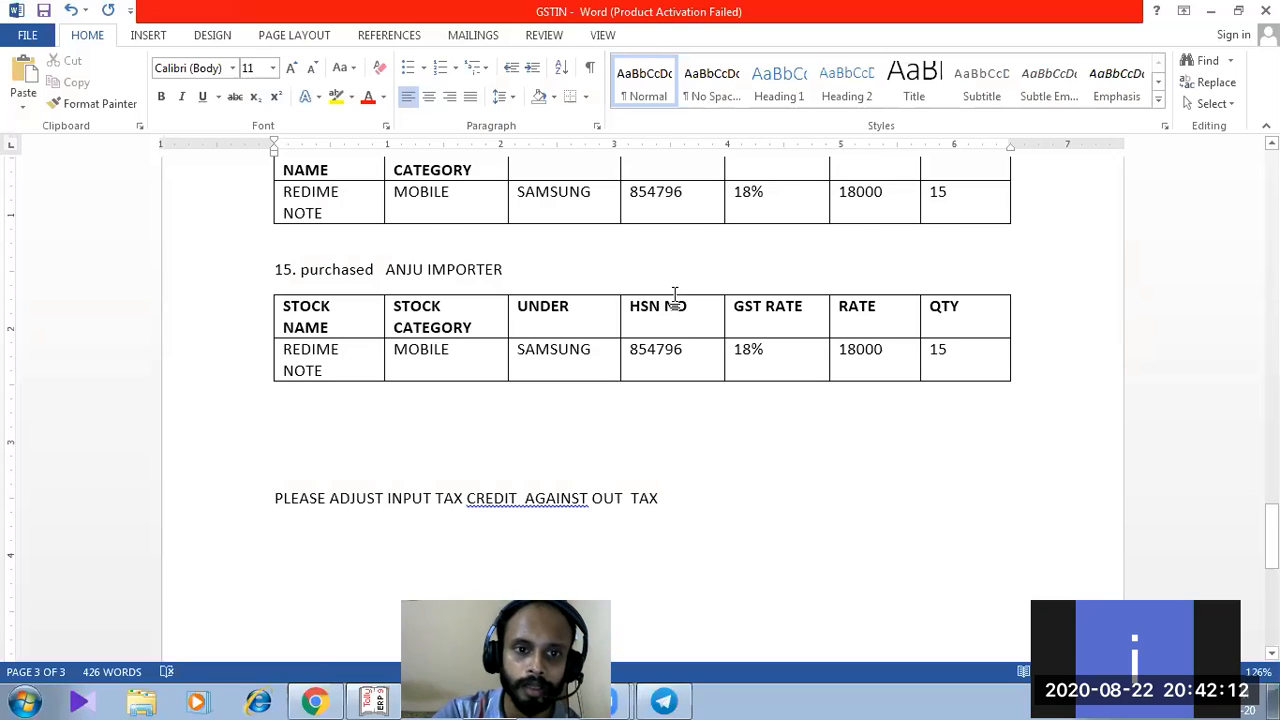
scroll(678, 292, up, 3)
scroll(678, 292, up, 8)
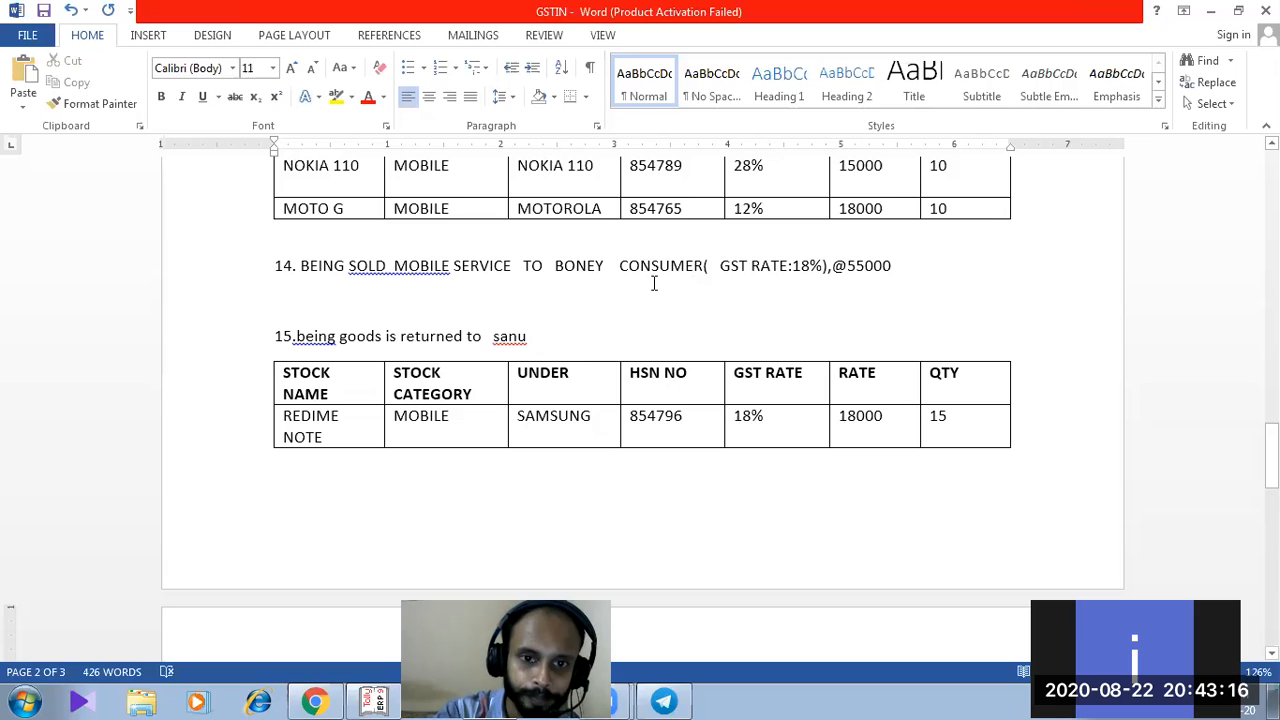
scroll(560, 360, up, 6)
scroll(527, 388, up, 1)
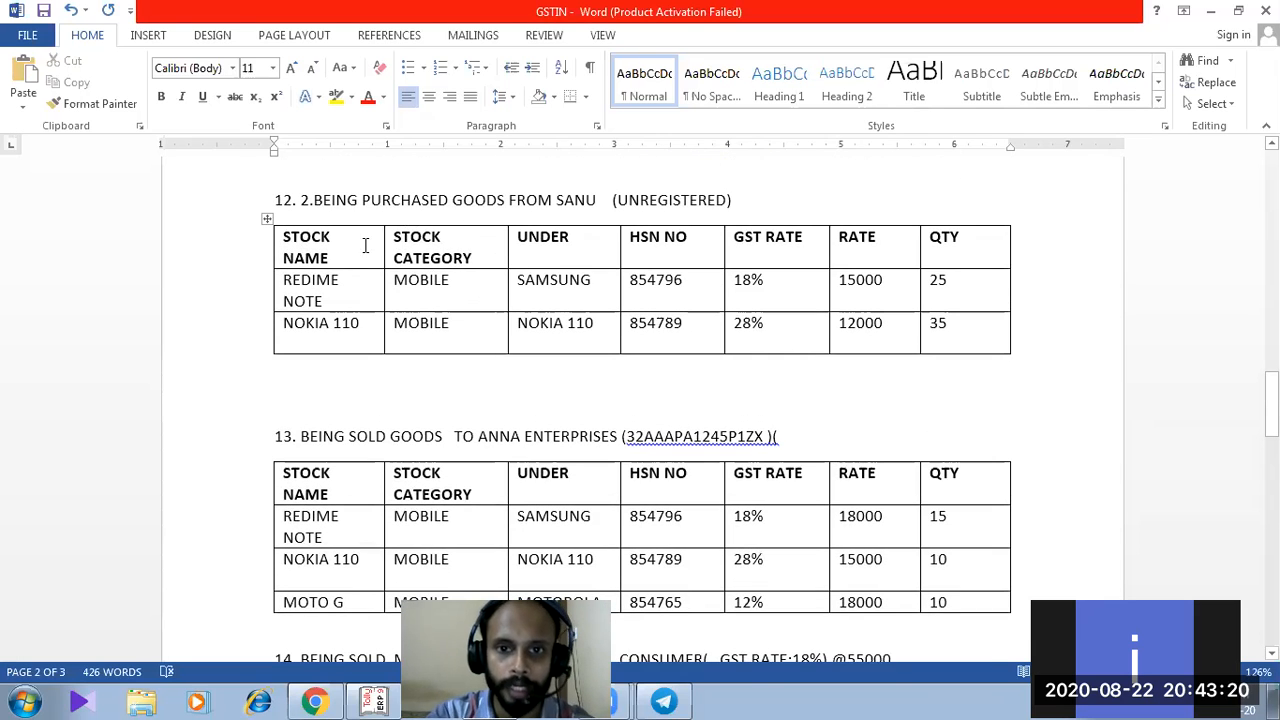
scroll(603, 293, down, 2)
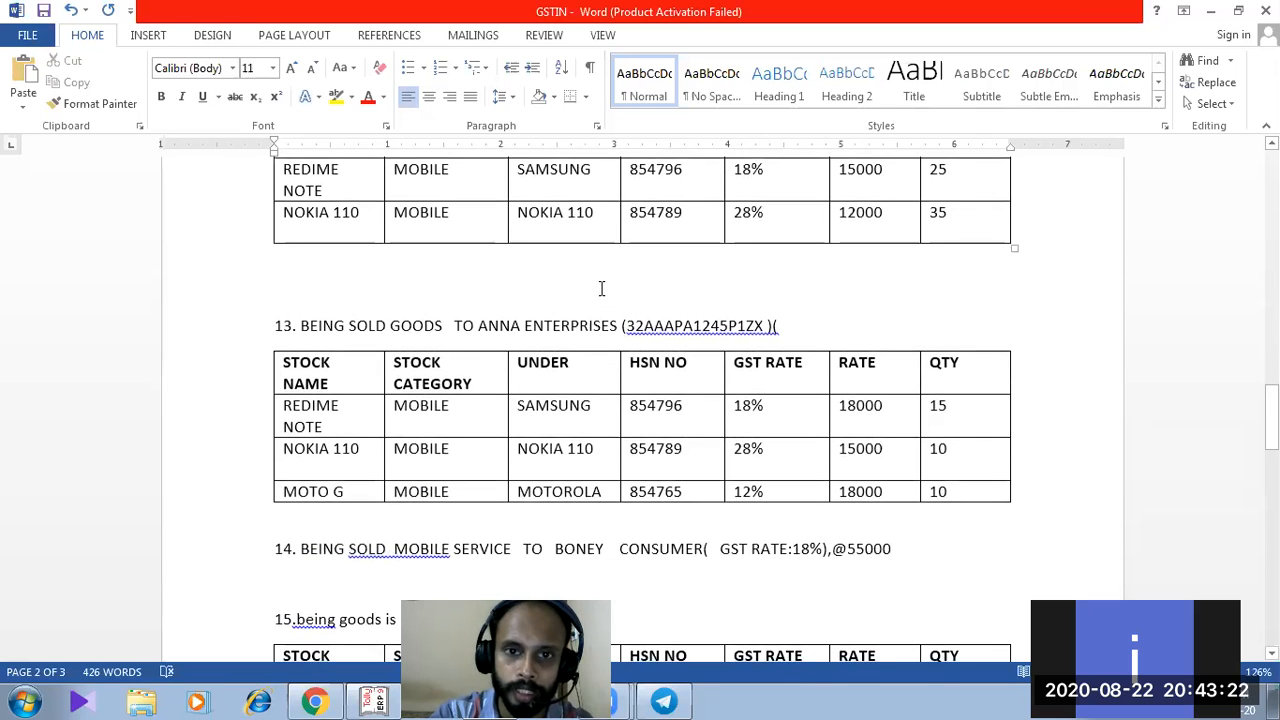
scroll(600, 288, down, 3)
scroll(597, 288, down, 1)
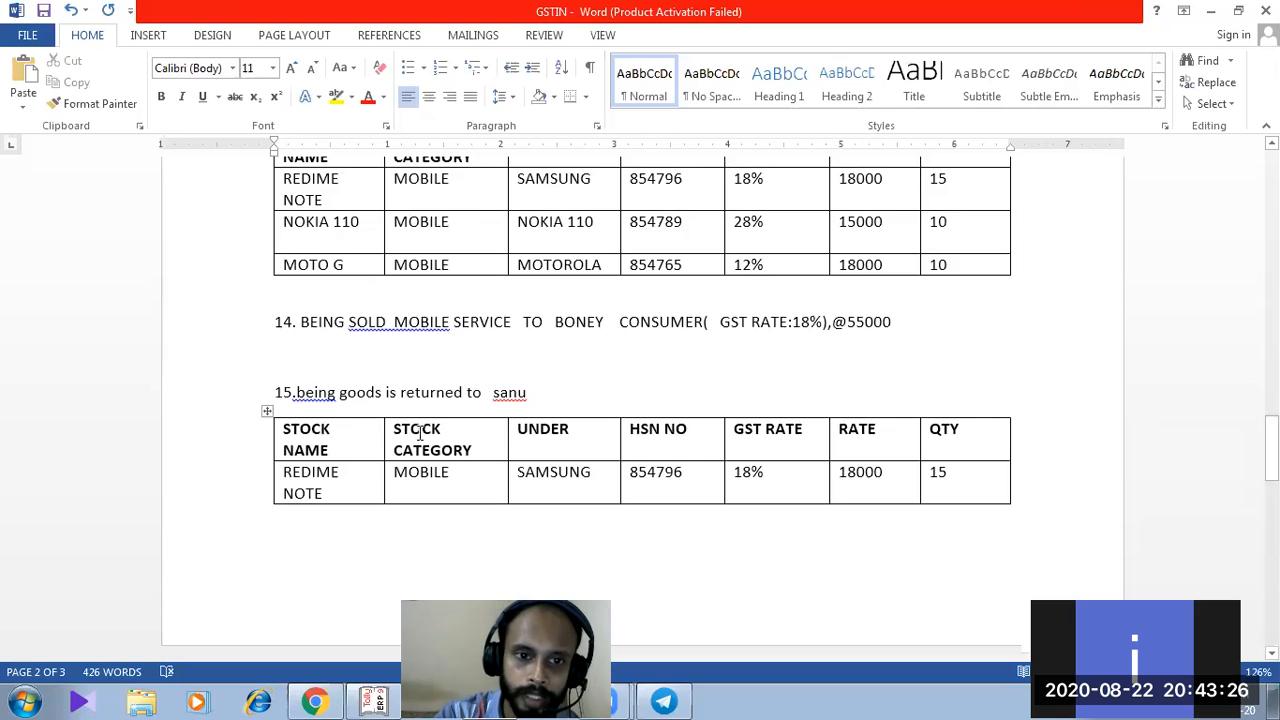
Compare the purchase transactions 11 and 12 with the goods-return transaction 15 in the exercise document
scroll(420, 430, up, 7)
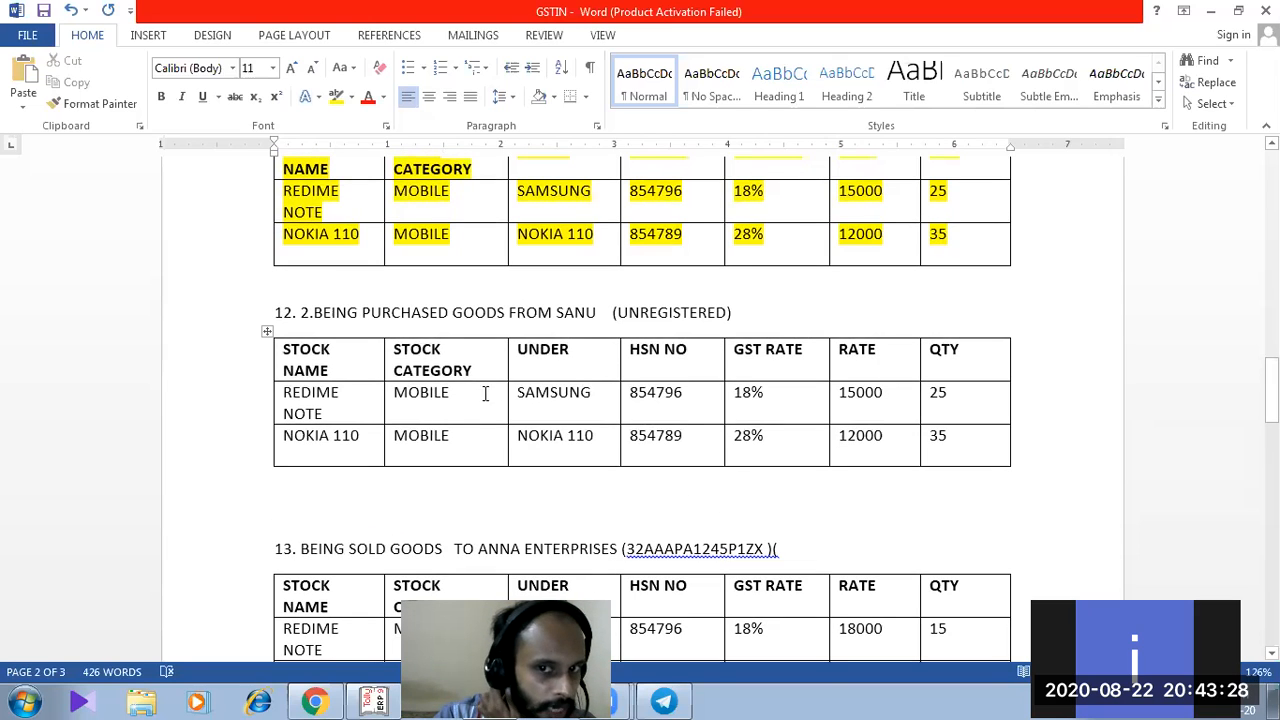
scroll(575, 365, up, 1)
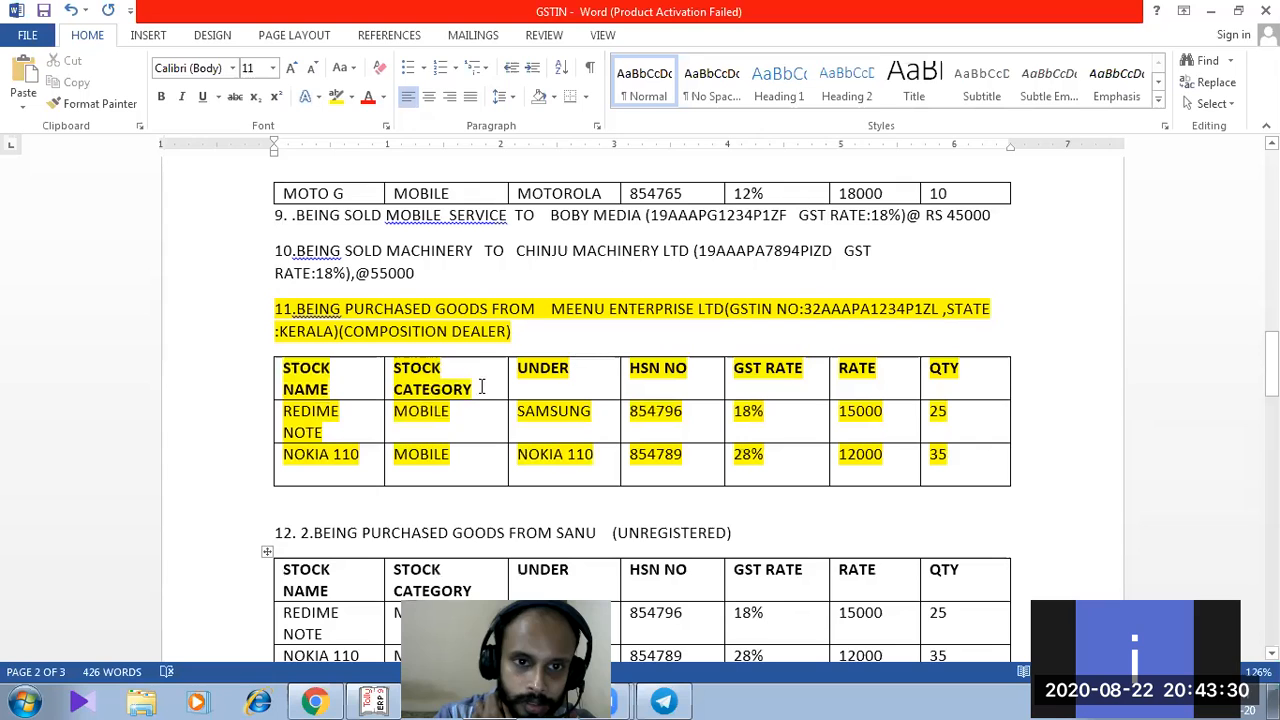
scroll(575, 365, up, 2)
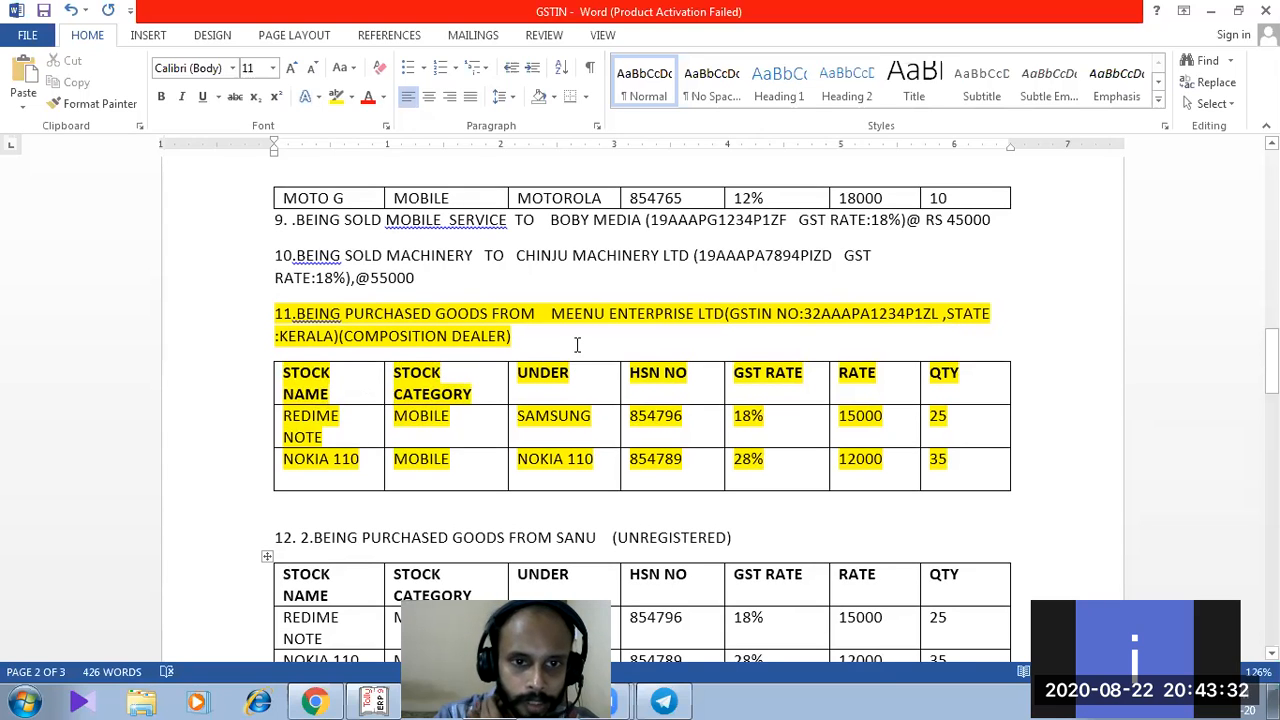
scroll(577, 345, up, 3)
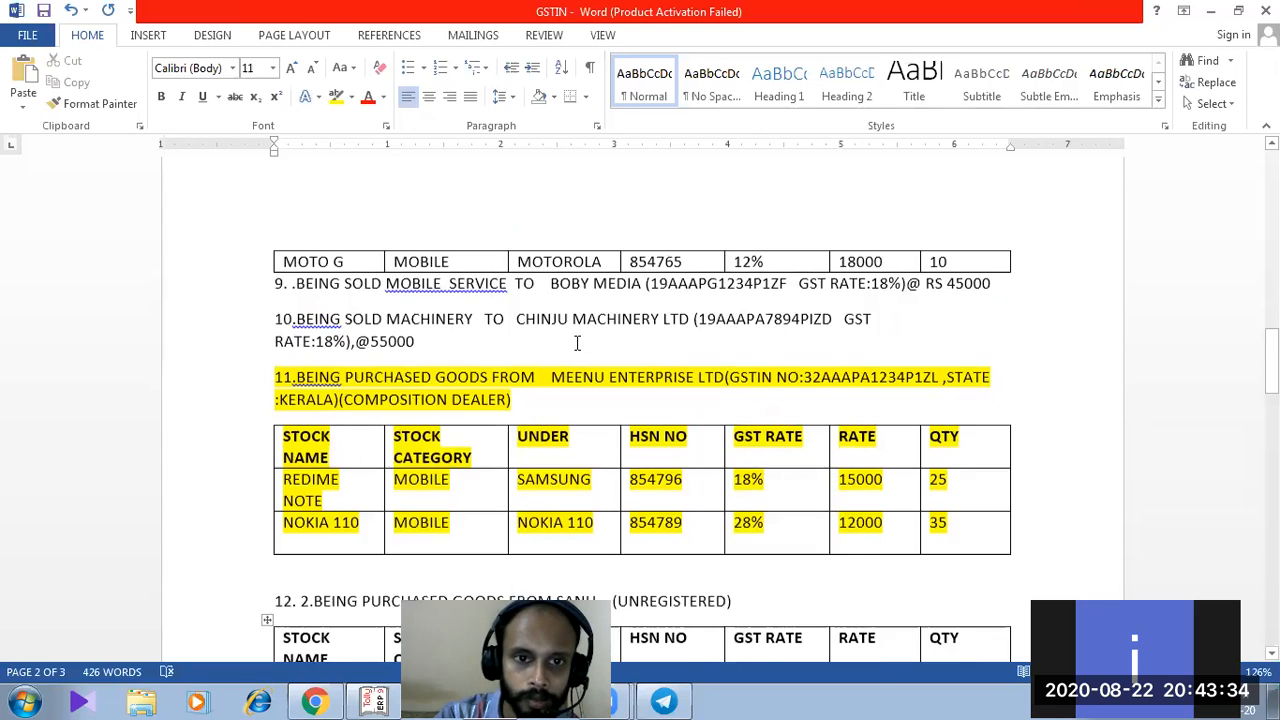
scroll(580, 345, down, 8)
scroll(583, 345, down, 4)
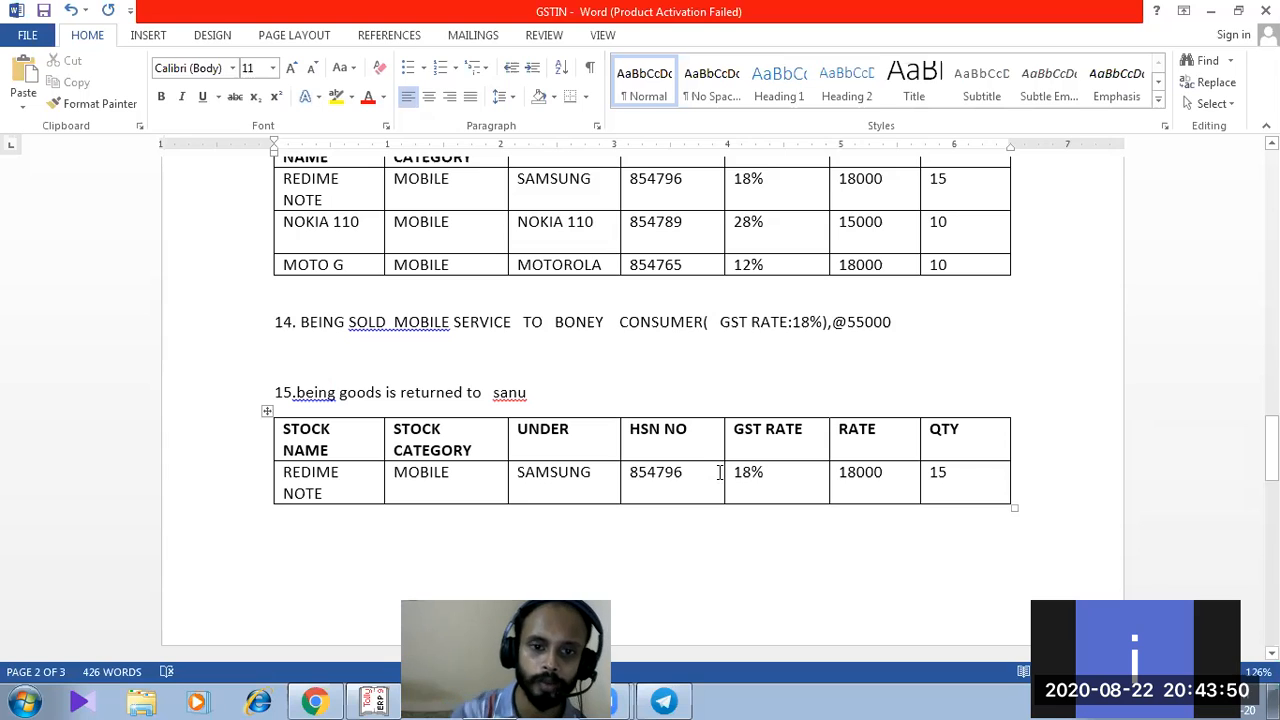
Switch to Tally.ERP 9 and display the Day Book for the period starting 1-4-2020
key(alt+Tab)
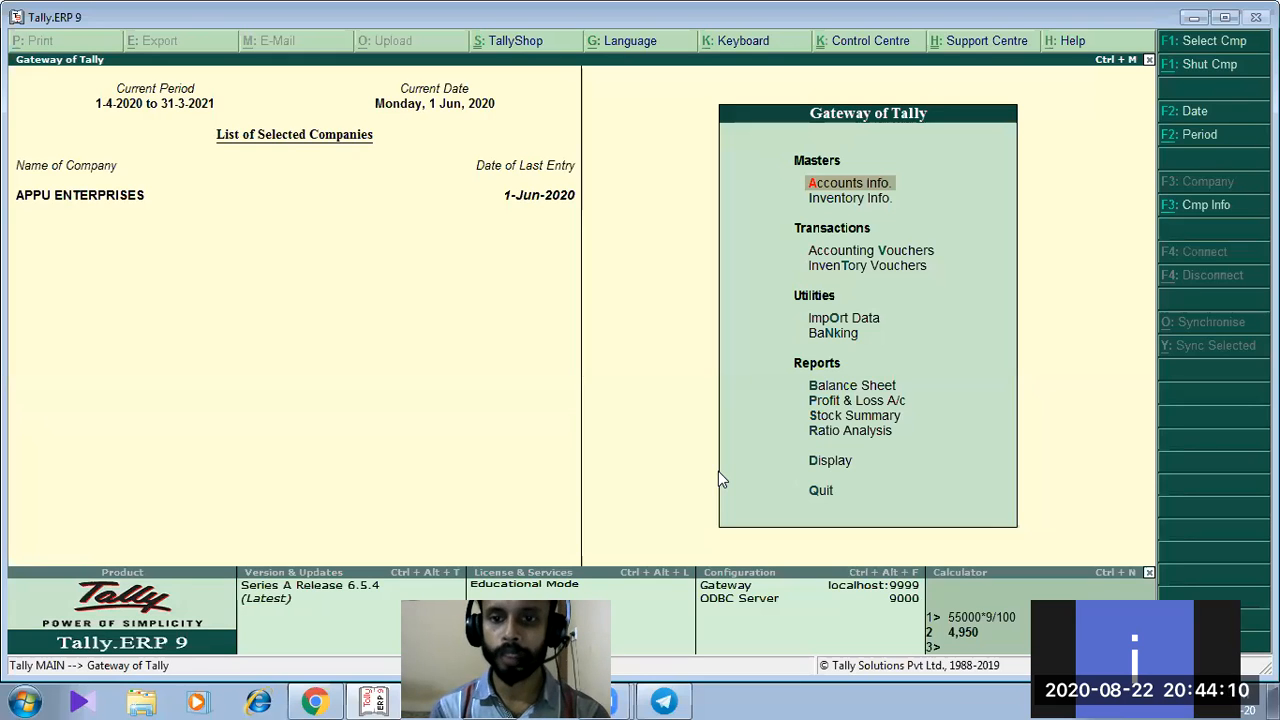
key(d)
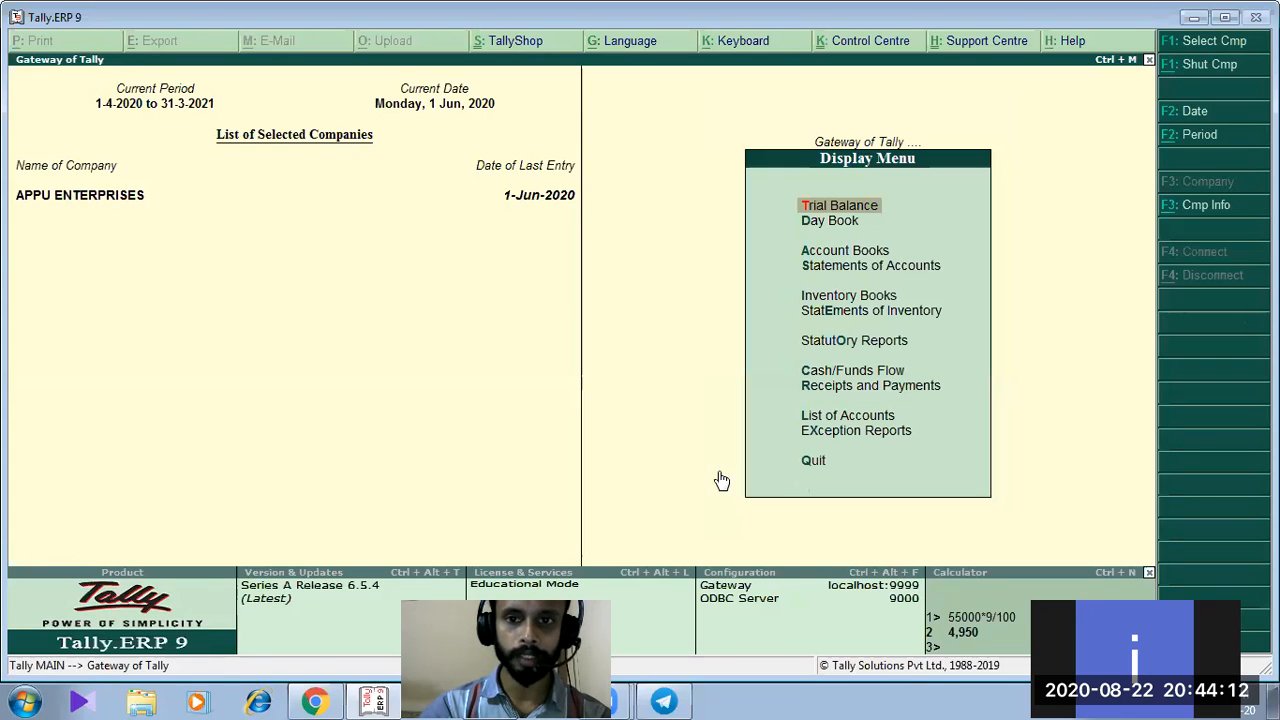
key(d)
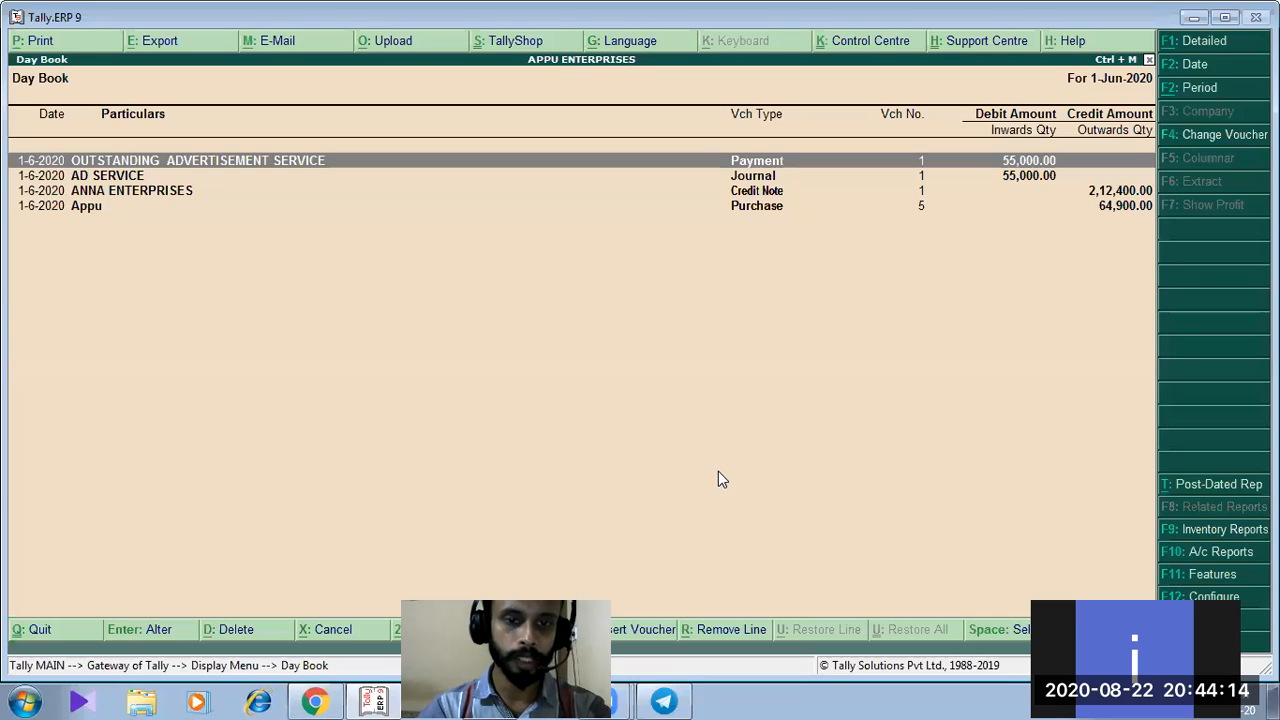
key(alt+F2)
text(1-4-2020)
key(Return)
key(Return)
View the purchase voucher dated 1-5-2020 in the Day Book and quit it without changes
key(Down)
key(Down)
key(Down)
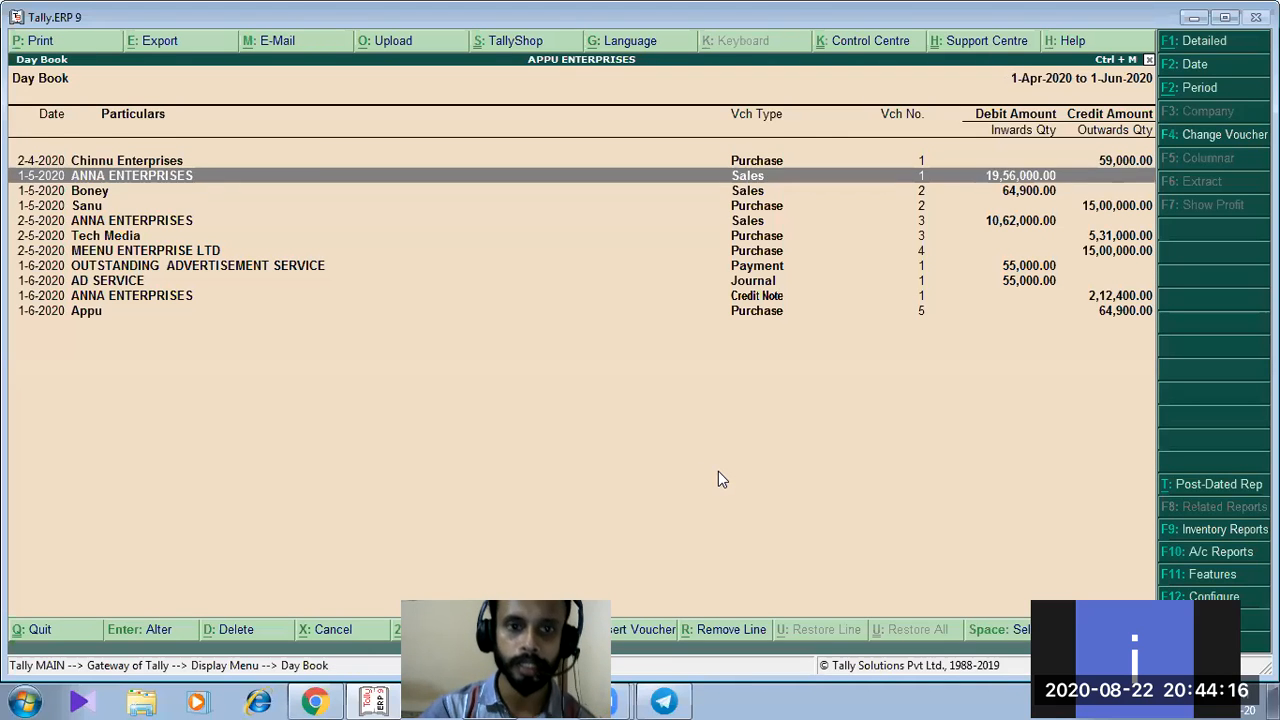
key(Return)
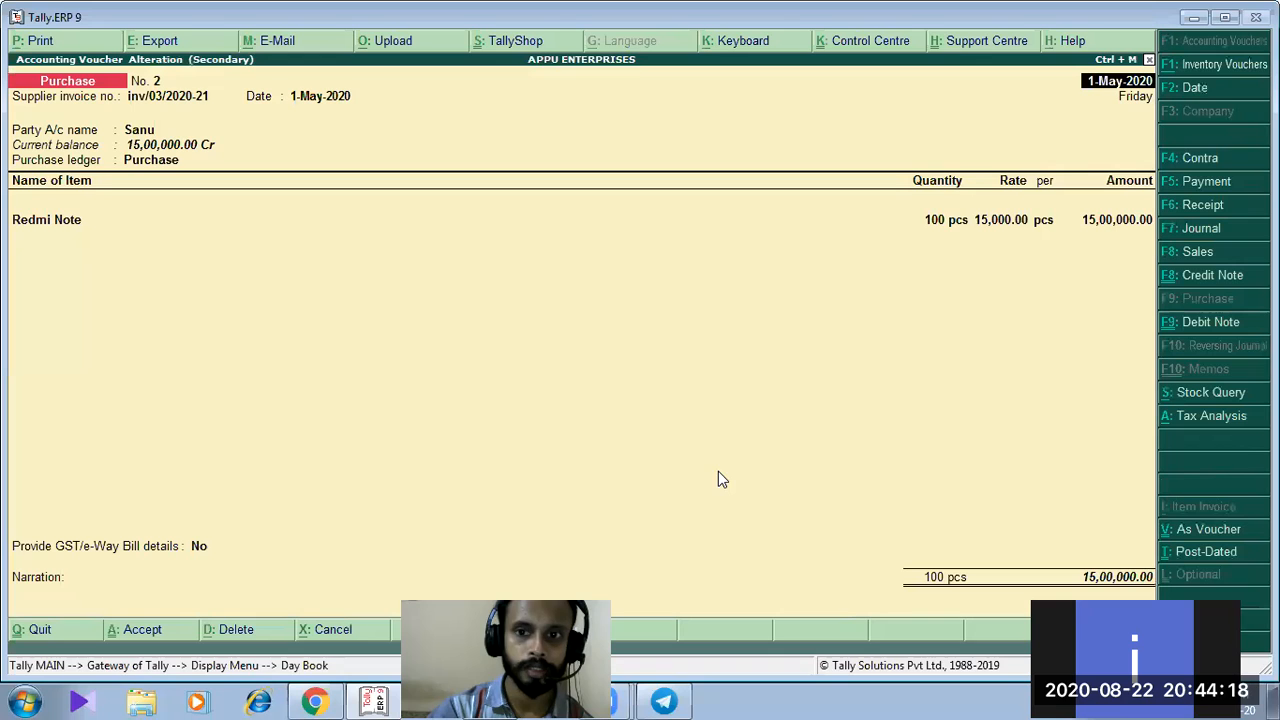
key(Escape)
key(Return)
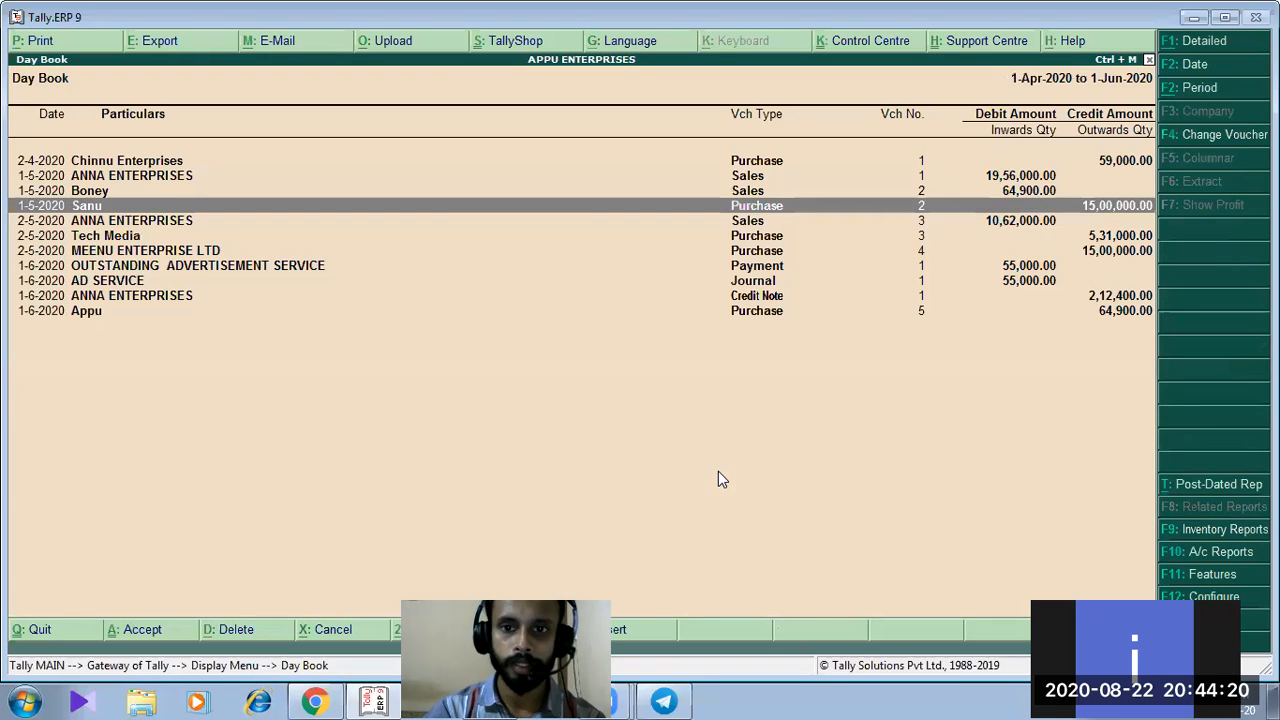
View the MEENU ENTERPRISE LTD purchase voucher dated 2-5-2020 and quit it without changes
key(Down)
key(Down)
key(Down)
key(Return)
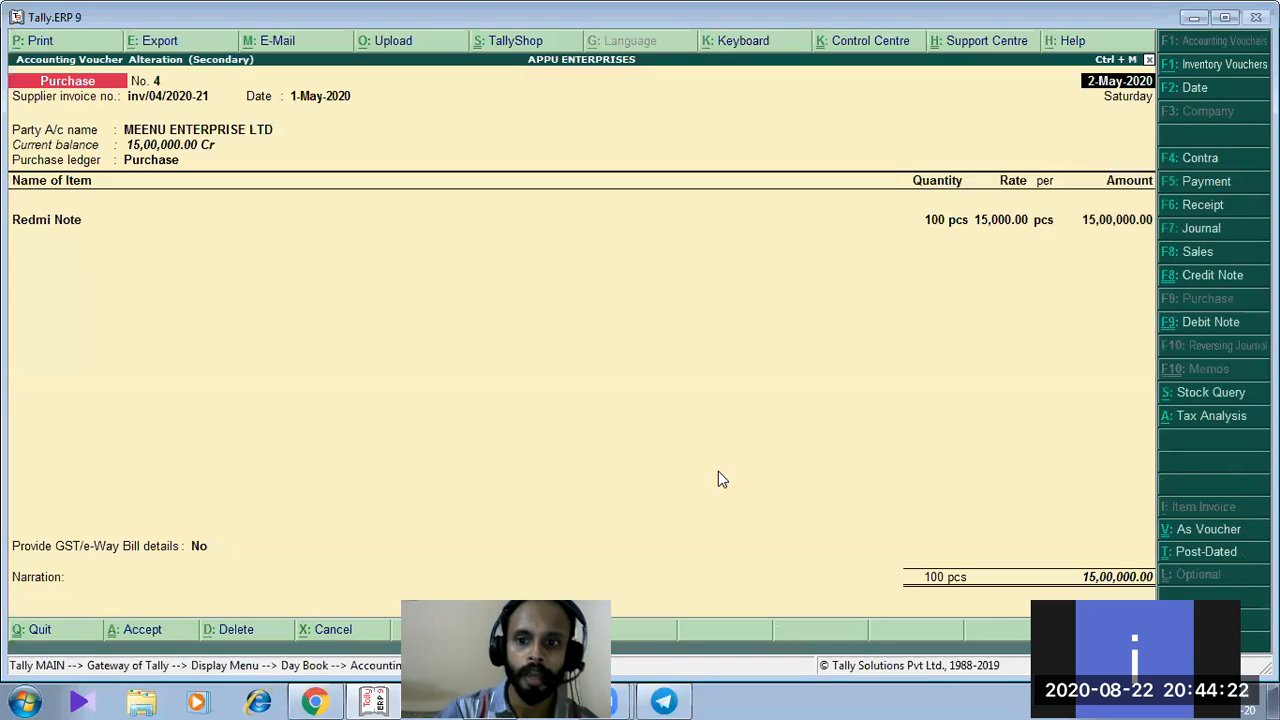
key(Escape)
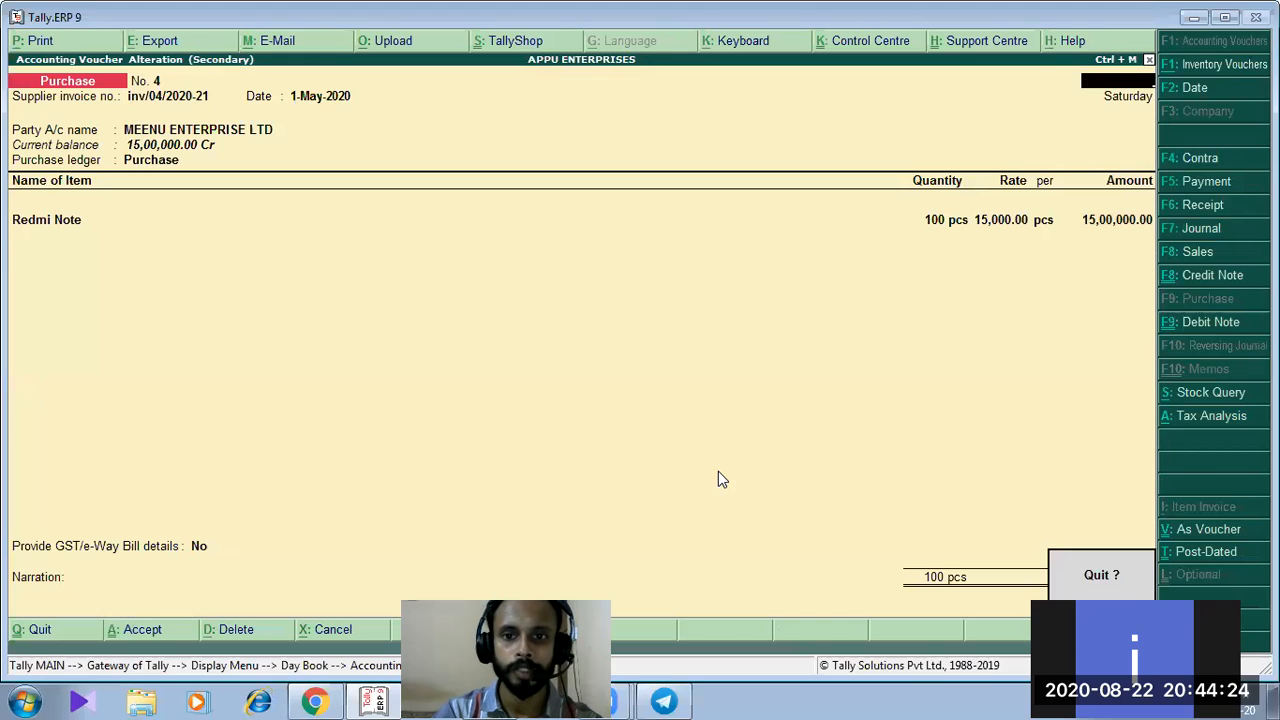
key(Return)
View the AD SERVICE purchase voucher dated 1-6-2020 at the end of the Day Book and quit it without changes
key(Down)
key(Down)
key(Down)
key(Down)
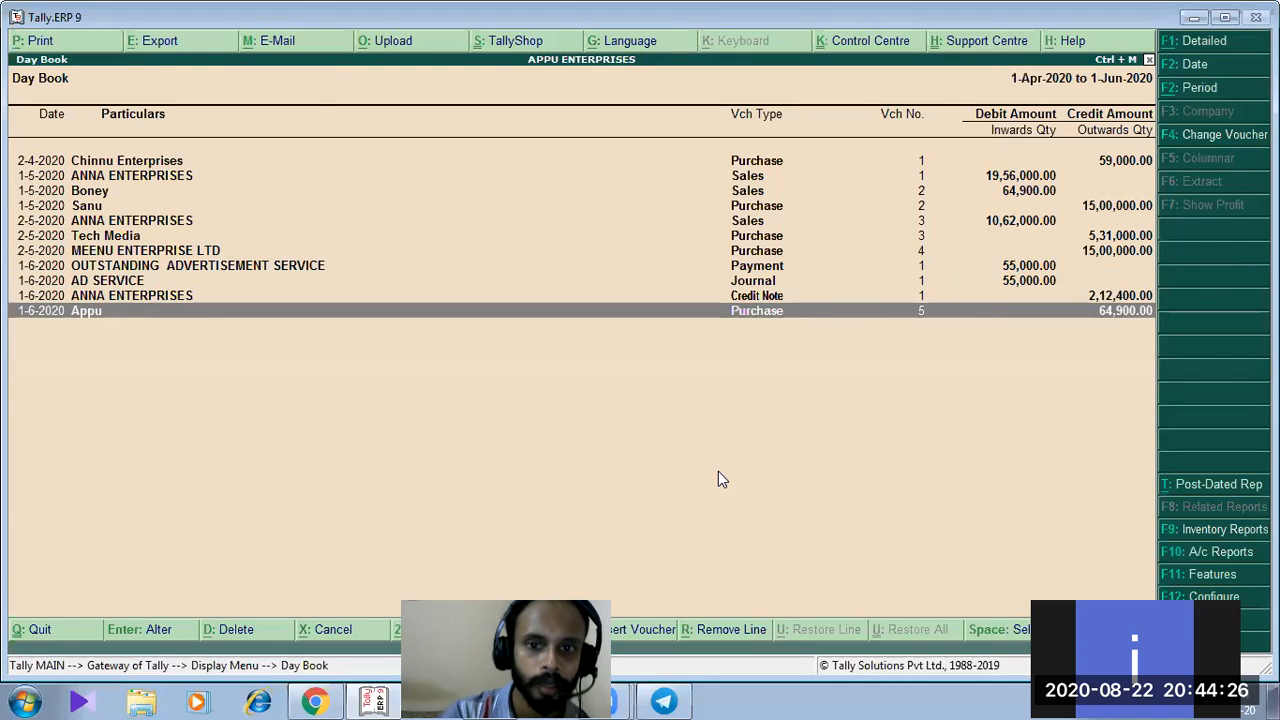
key(Return)
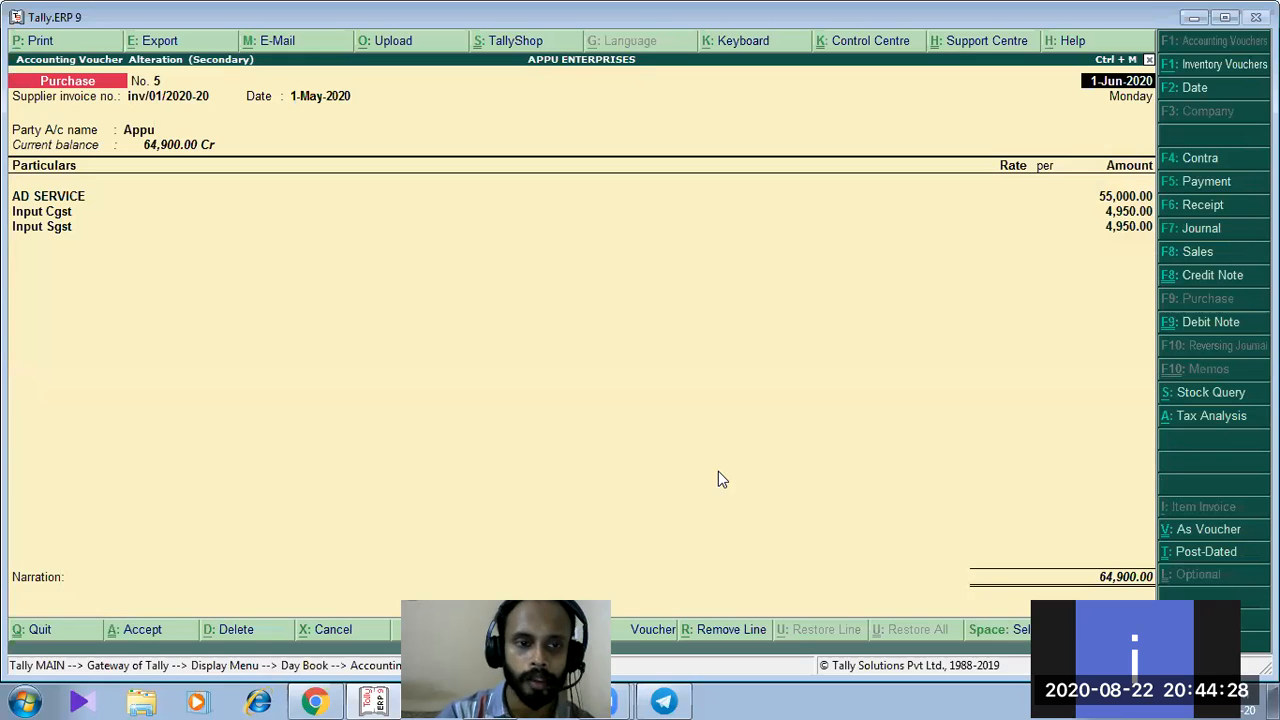
key(Escape)
key(Return)
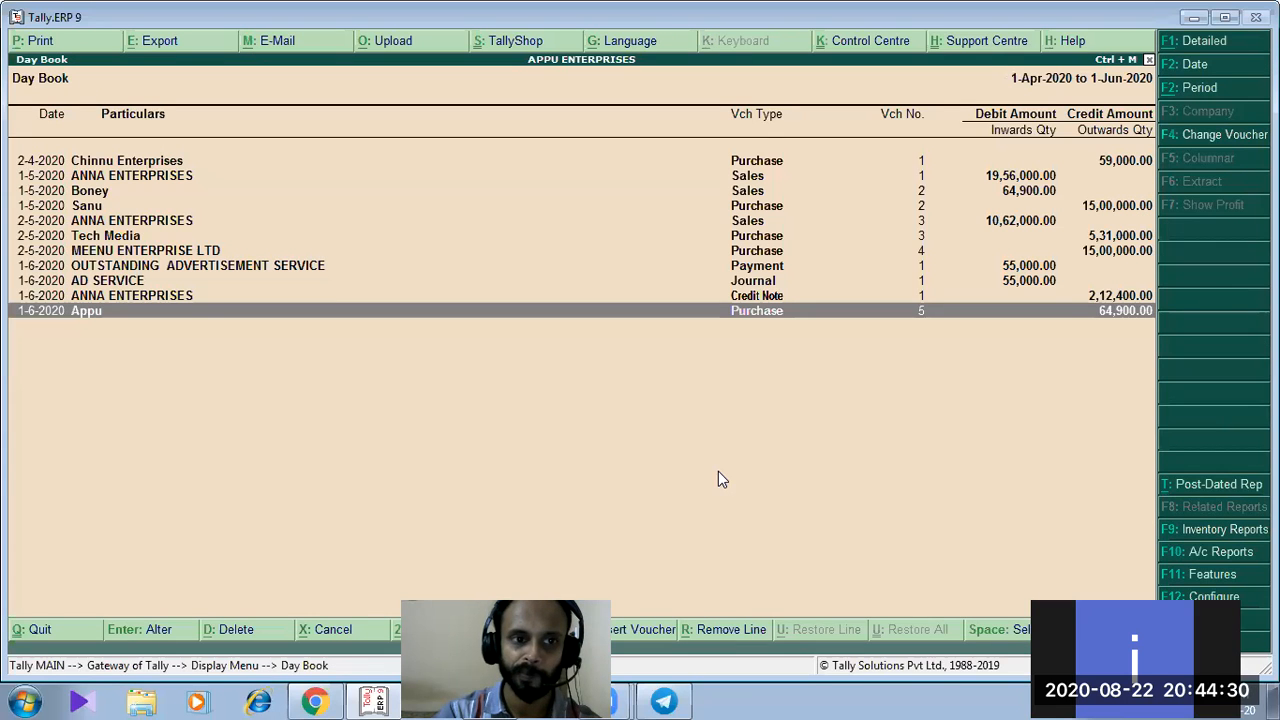
Try to change the party account of the MEENU ENTERPRISE LTD purchase voucher to the supplier of purchase voucher 5
key(Up)
key(Up)
key(Up)
key(Up)
key(Up)
key(Down)
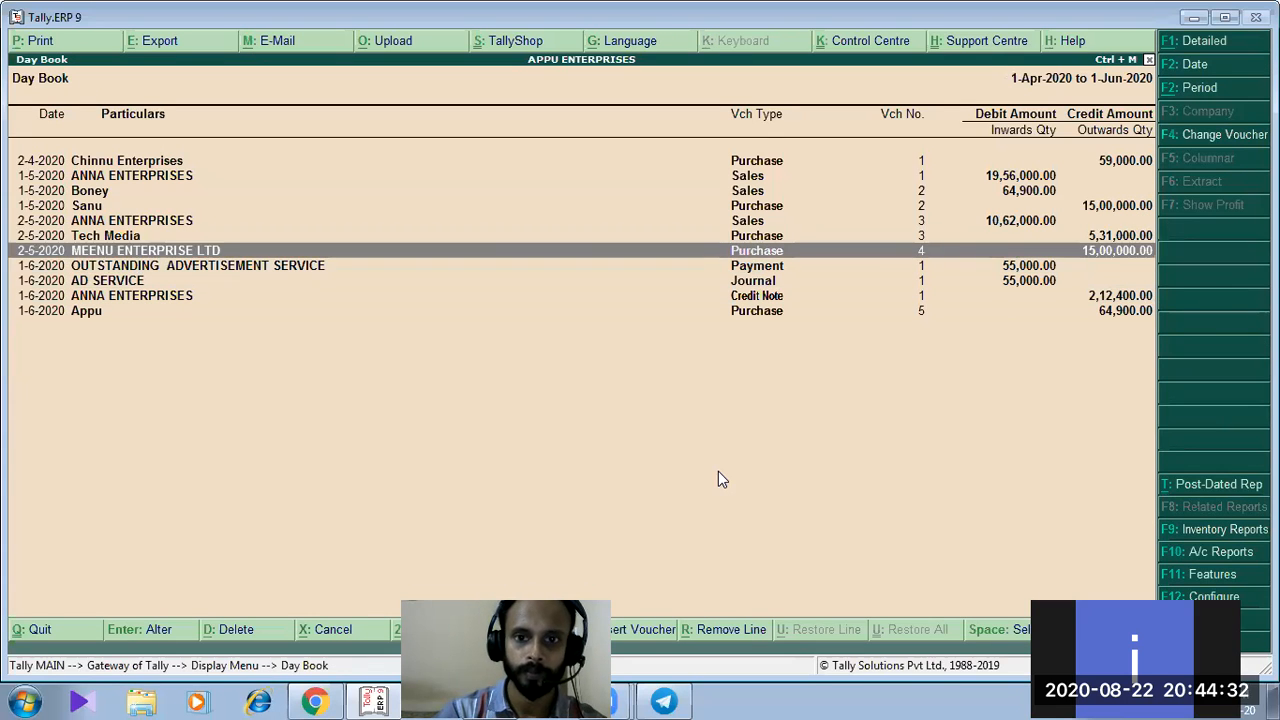
key(Return)
key(Return)
key(Return)
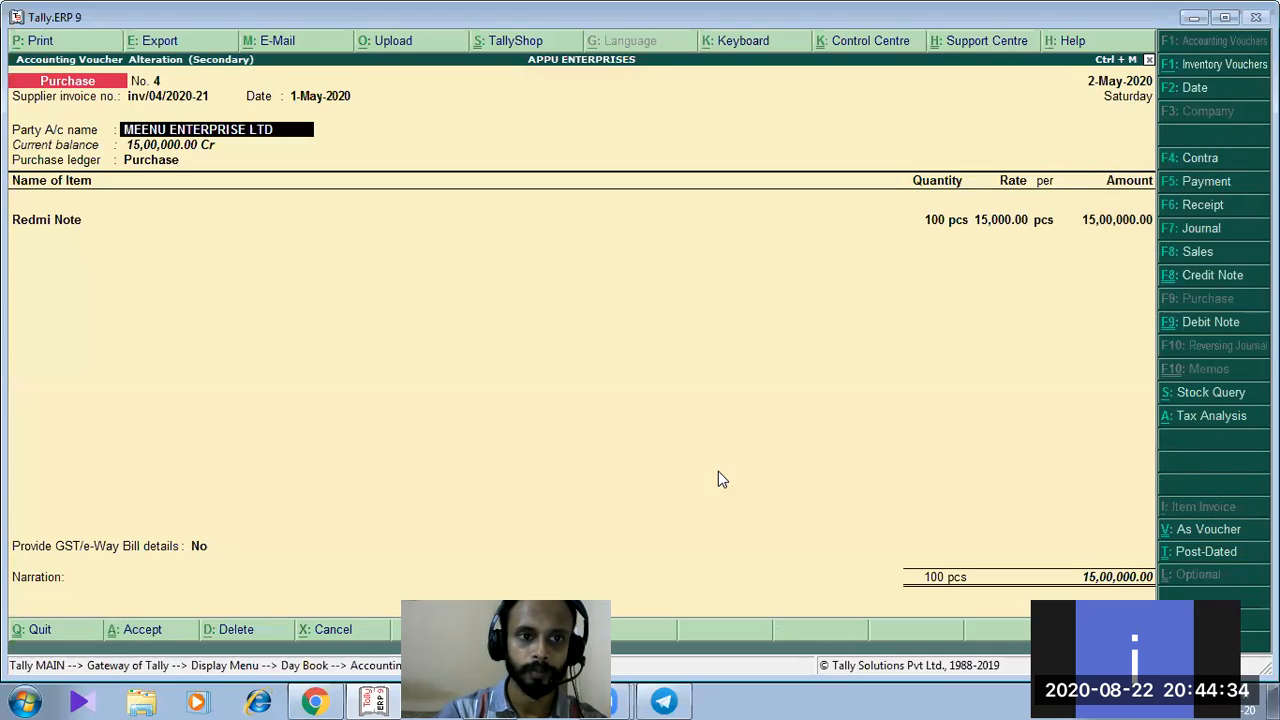
key(BackSpace)
key(Down)
key(Down)
key(Down)
key(Up)
key(Up)
key(Return)
key(Return)
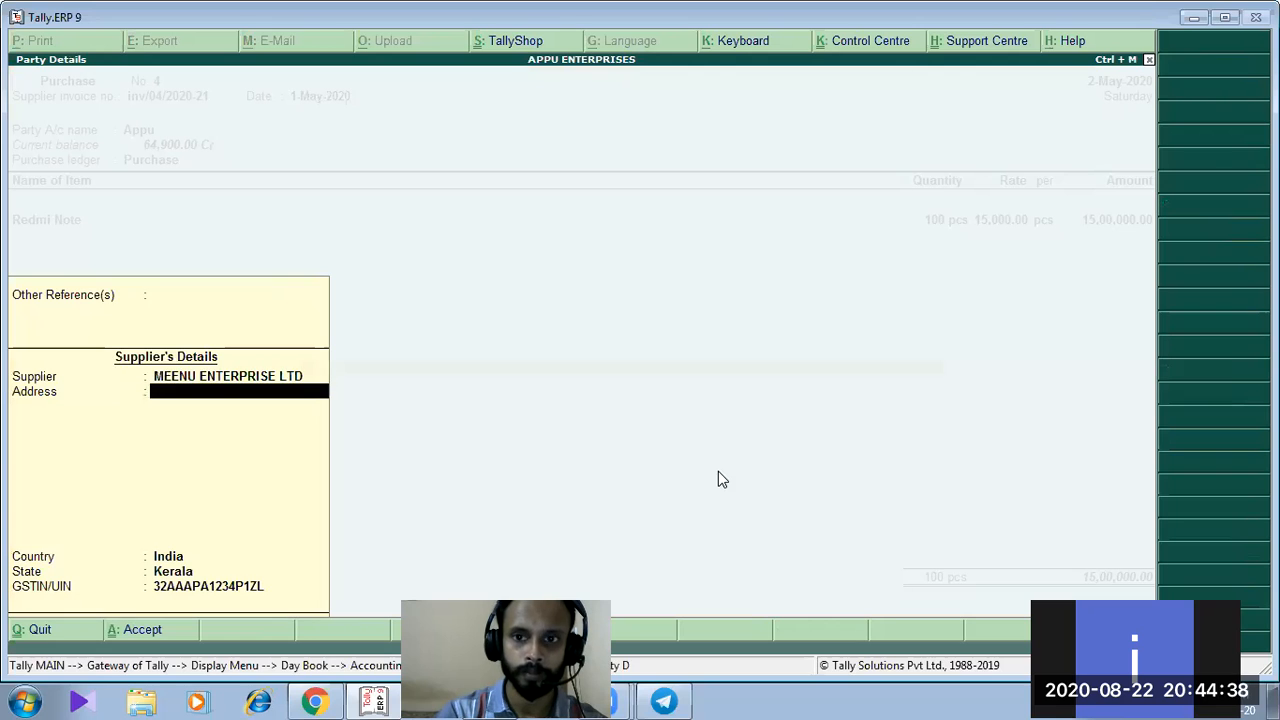
Go through the party details of the altered purchase voucher and quit it without saving
key(ctrl+a)
key(Return)
key(Return)
key(Return)
key(ctrl+a)
key(ctrl+a)
key(Return)
key(Return)
key(BackSpace)
key(Escape)
key(Return)
key(Escape)
key(Return)
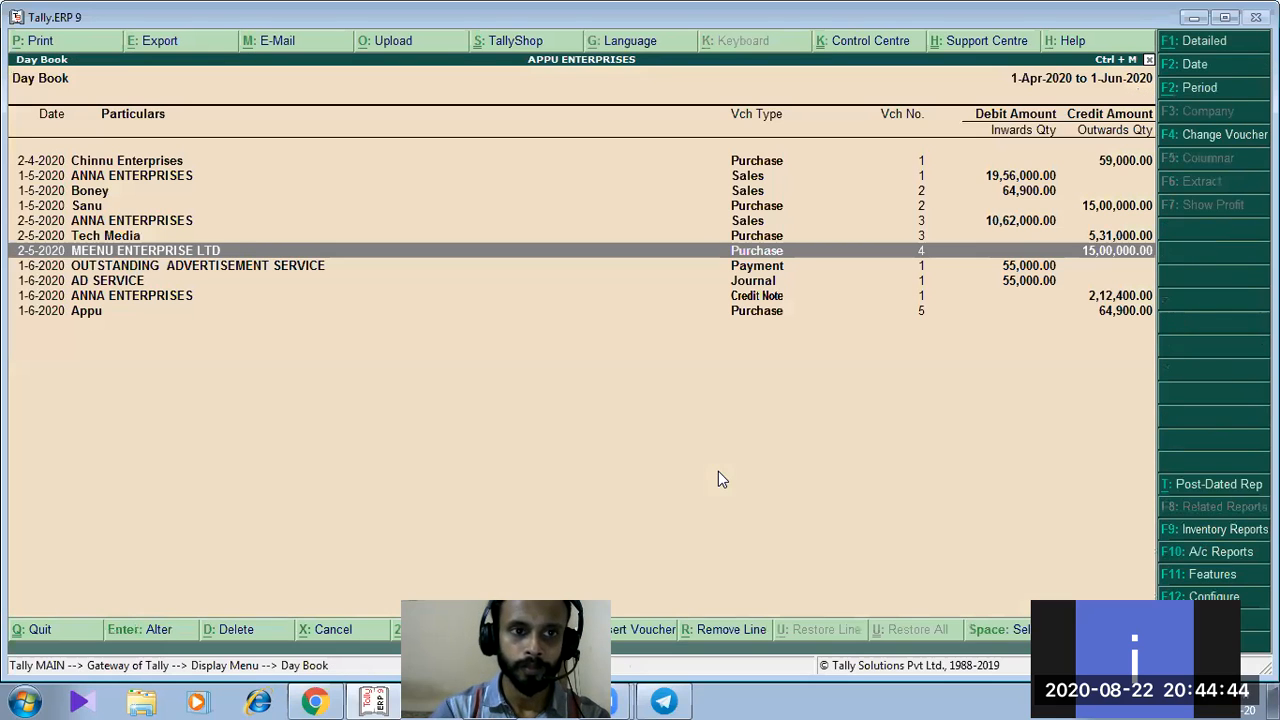
Check the party account in the AD SERVICE purchase voucher dated 1-6-2020, and return to the Gateway of Tally
key(Down)
key(Down)
key(Down)
key(Down)
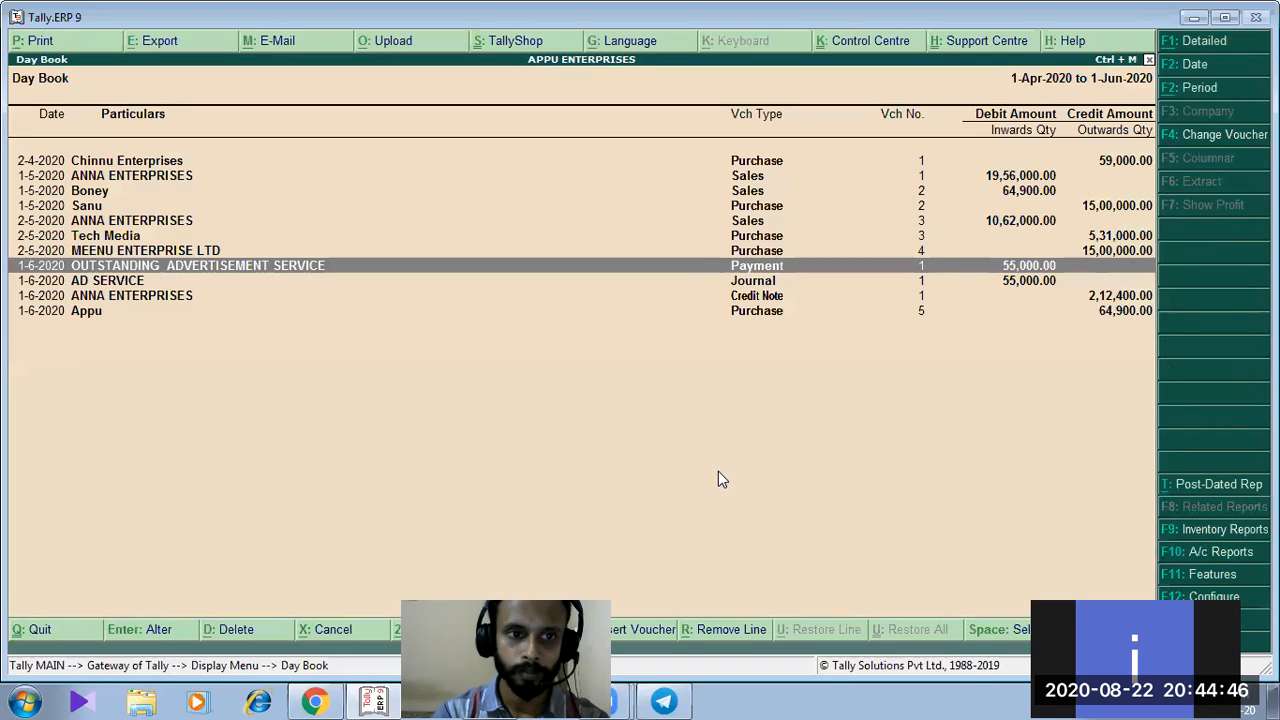
key(Return)
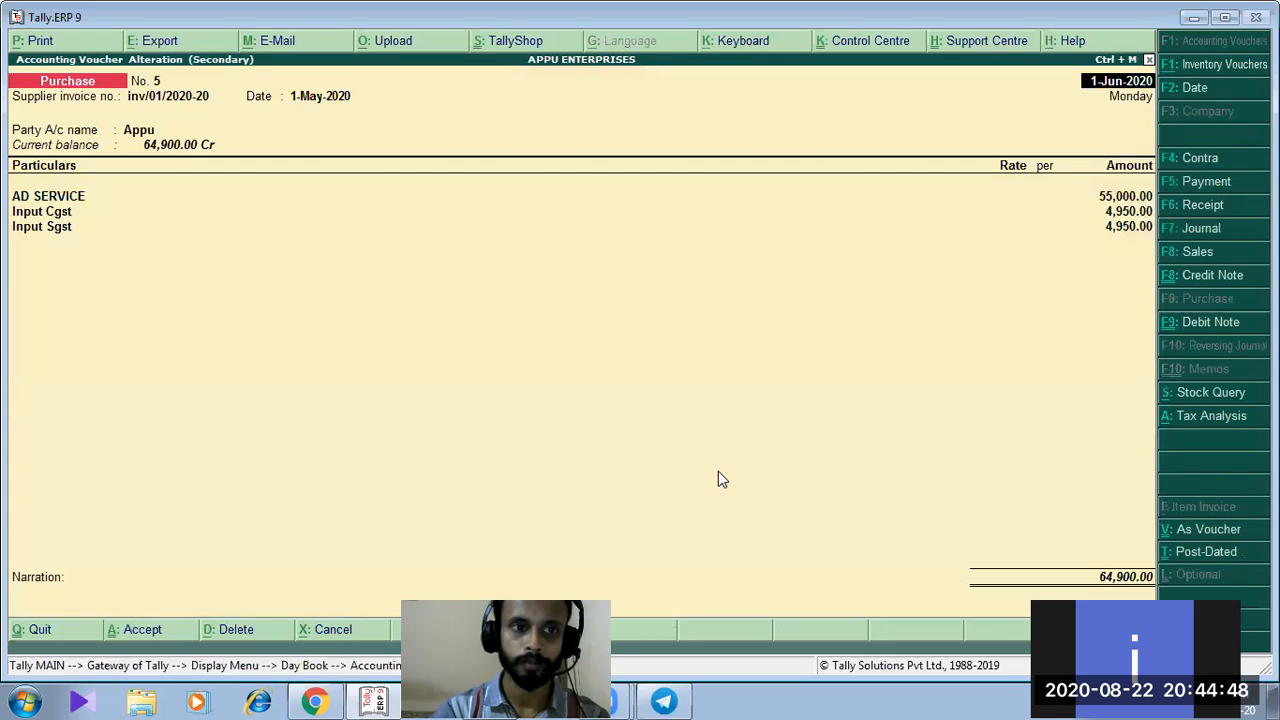
key(Return)
key(Return)
key(Return)
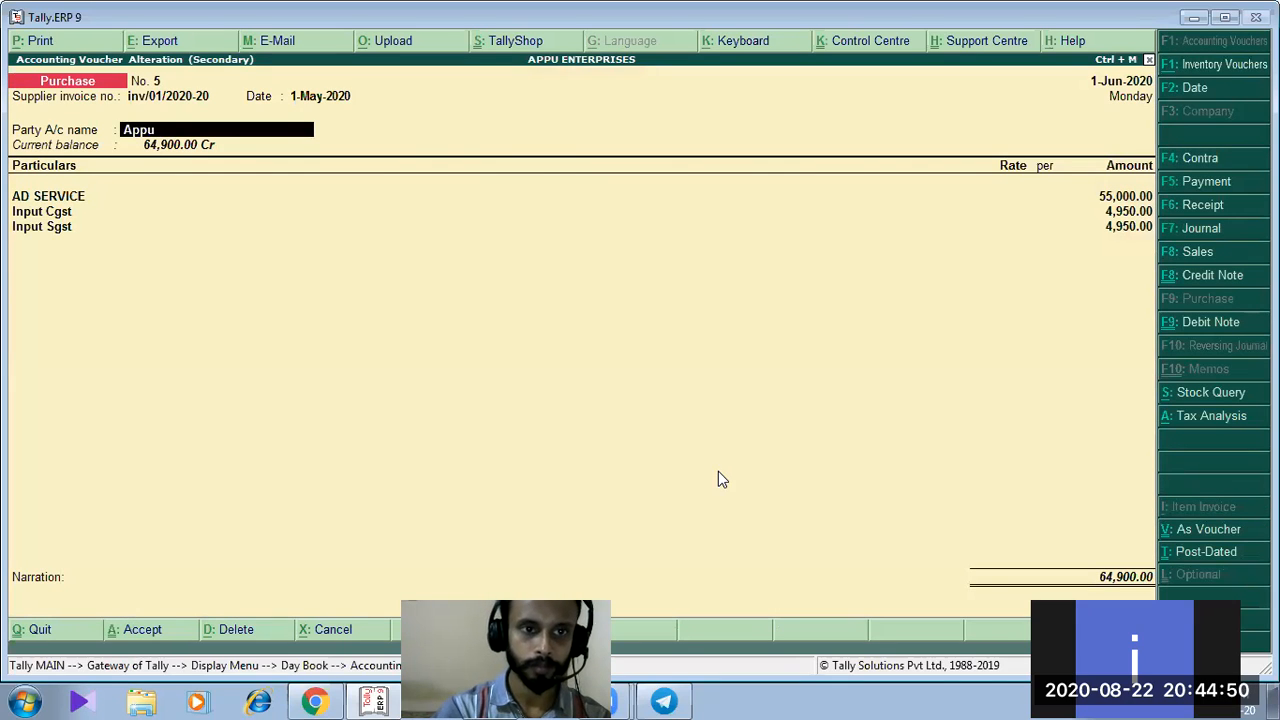
key(Escape)
key(Escape)
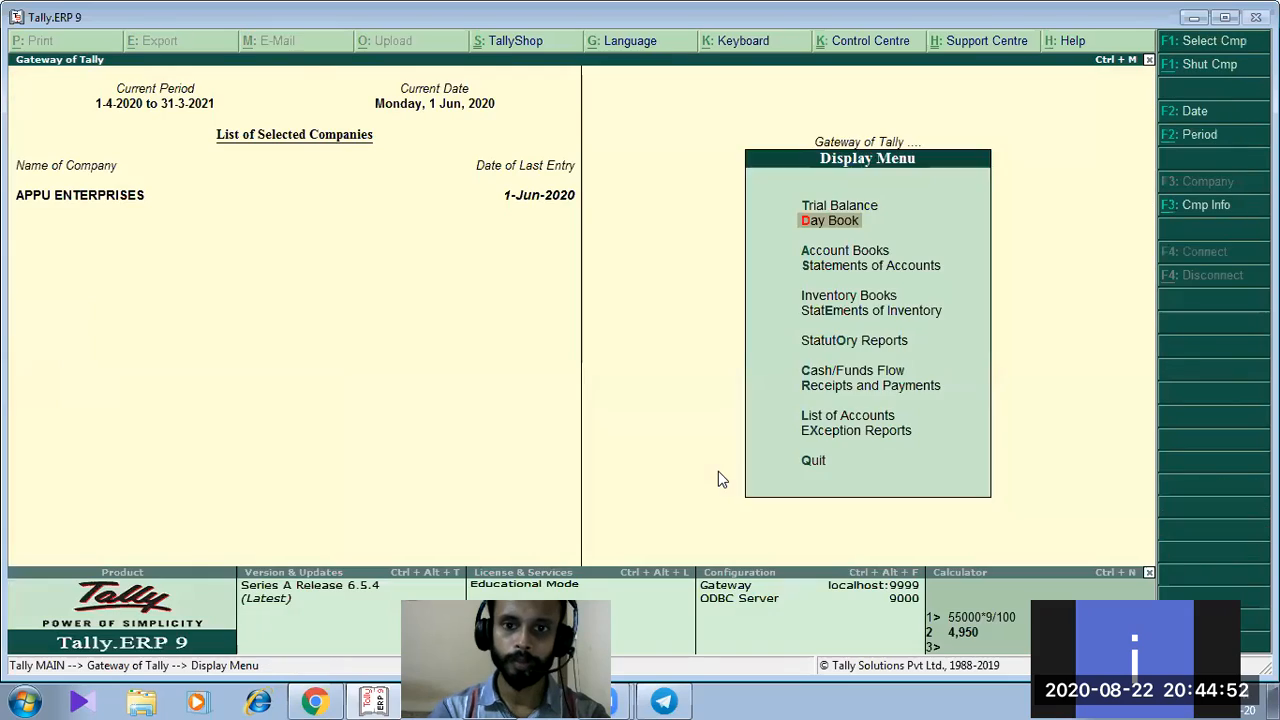
key(Escape)
Switch to the GSTIN document in Word and review the transactions from 11 up to the goods returns 15 and 16
key(alt+Tab)
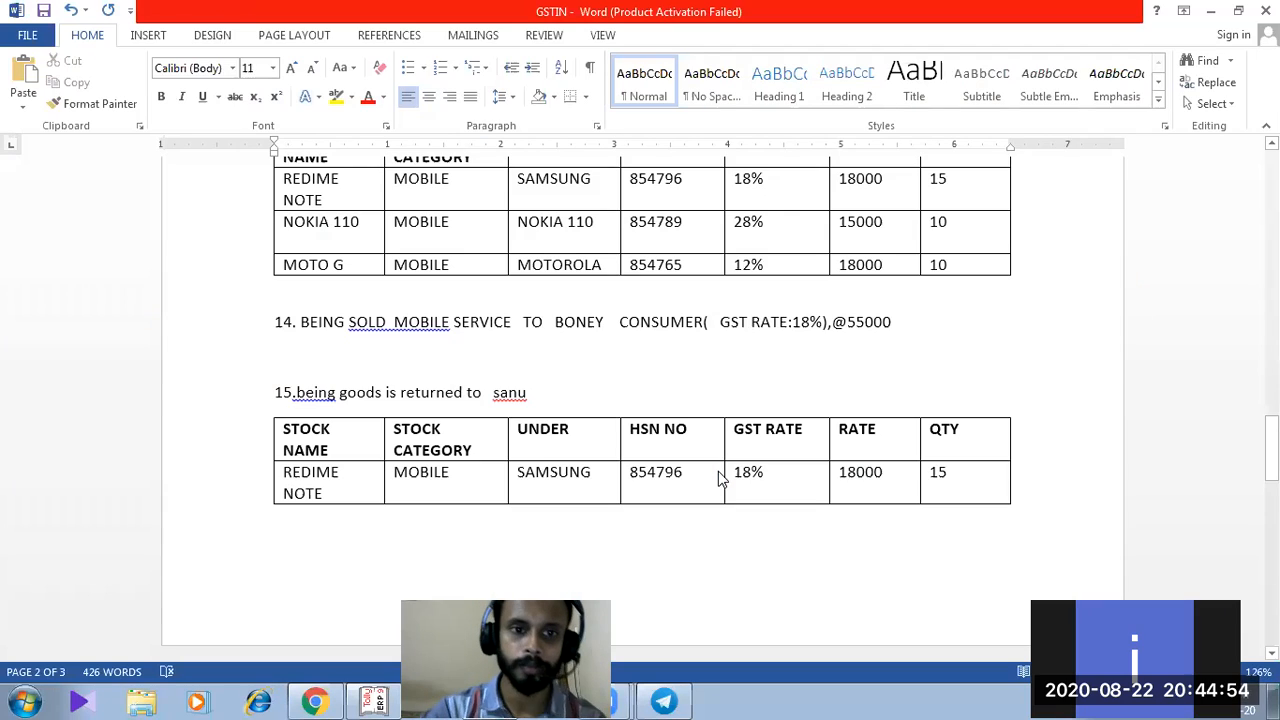
scroll(720, 480, up, 12)
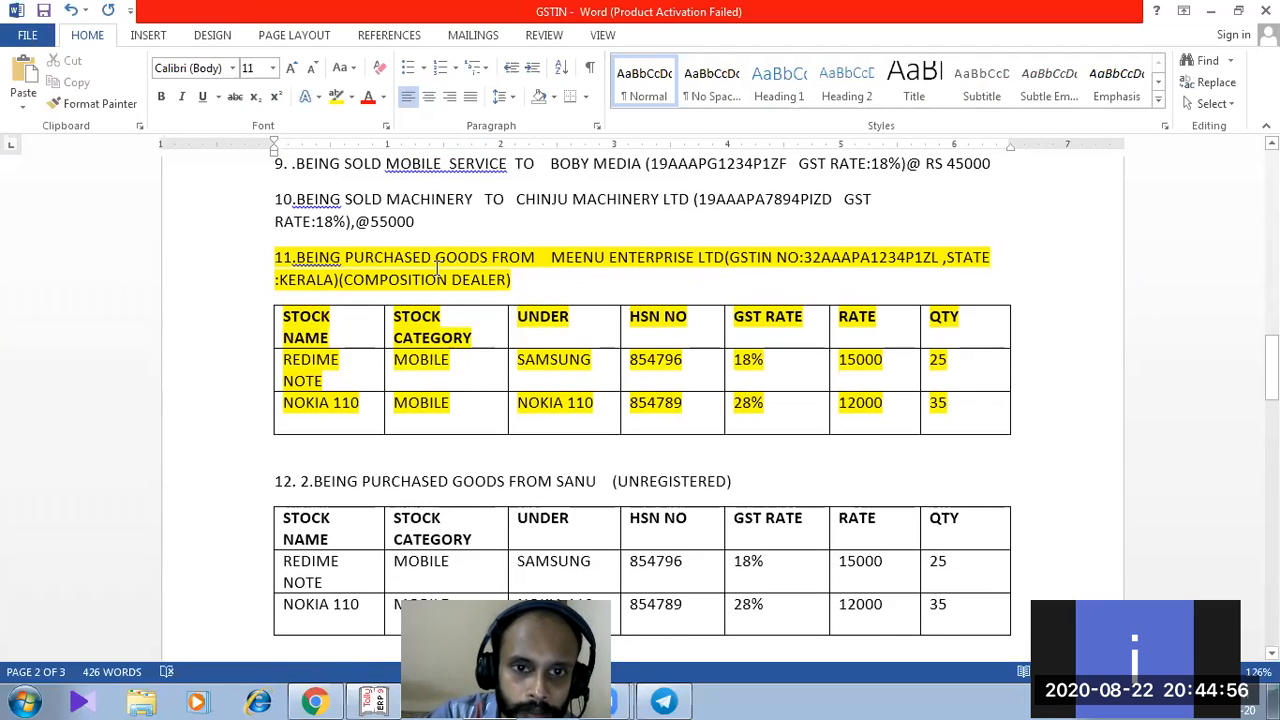
scroll(455, 260, up, 1)
scroll(431, 280, down, 1)
scroll(445, 310, down, 15)
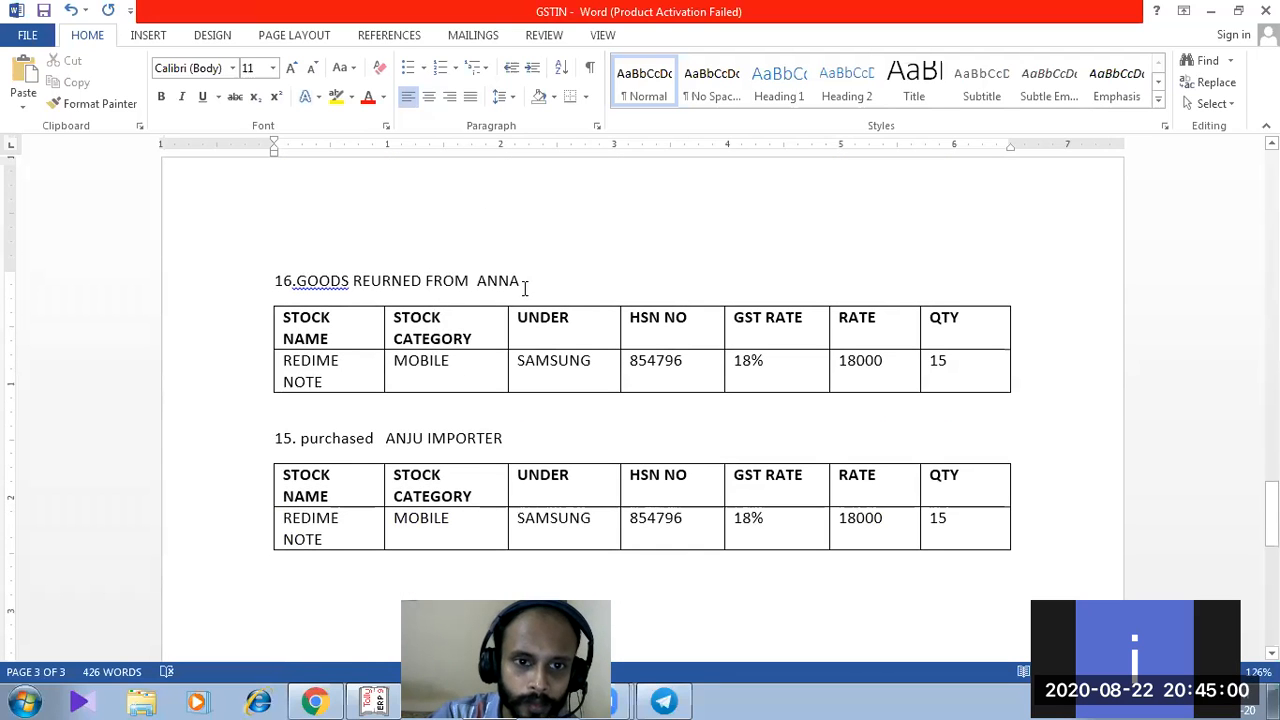
scroll(506, 270, up, 8)
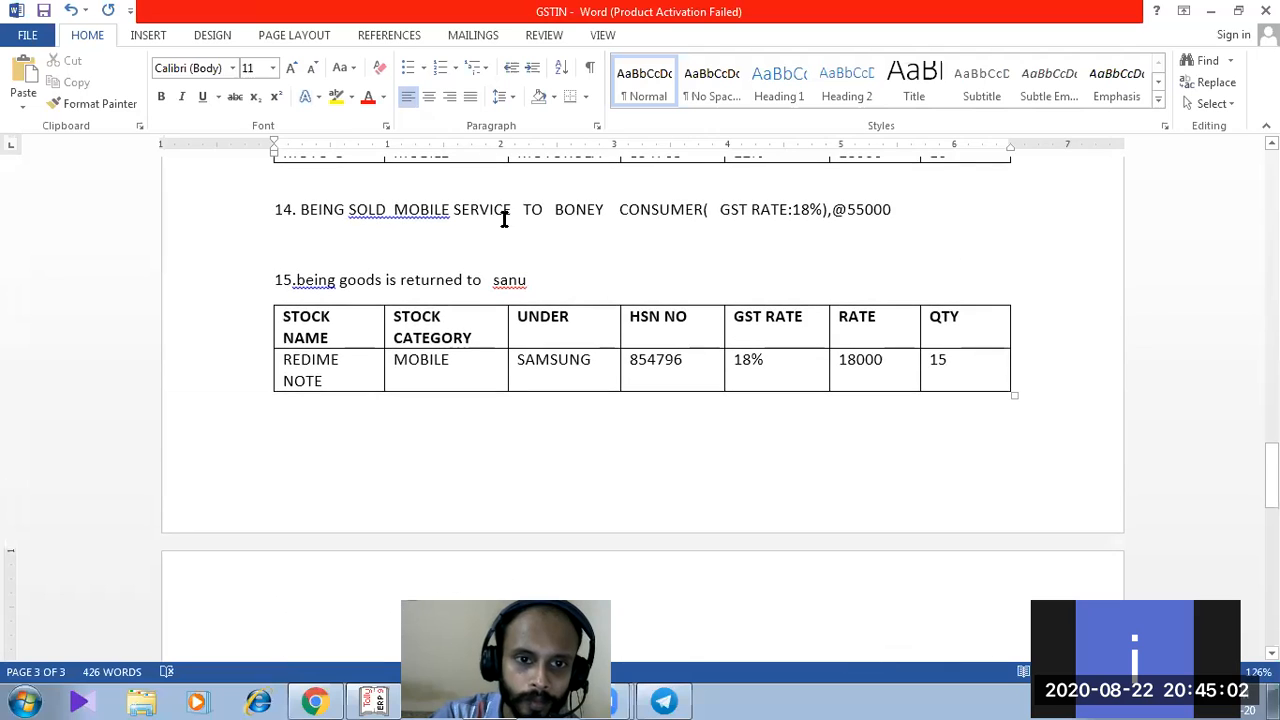
scroll(660, 218, up, 2)
scroll(445, 380, down, 1)
scroll(490, 378, up, 1)
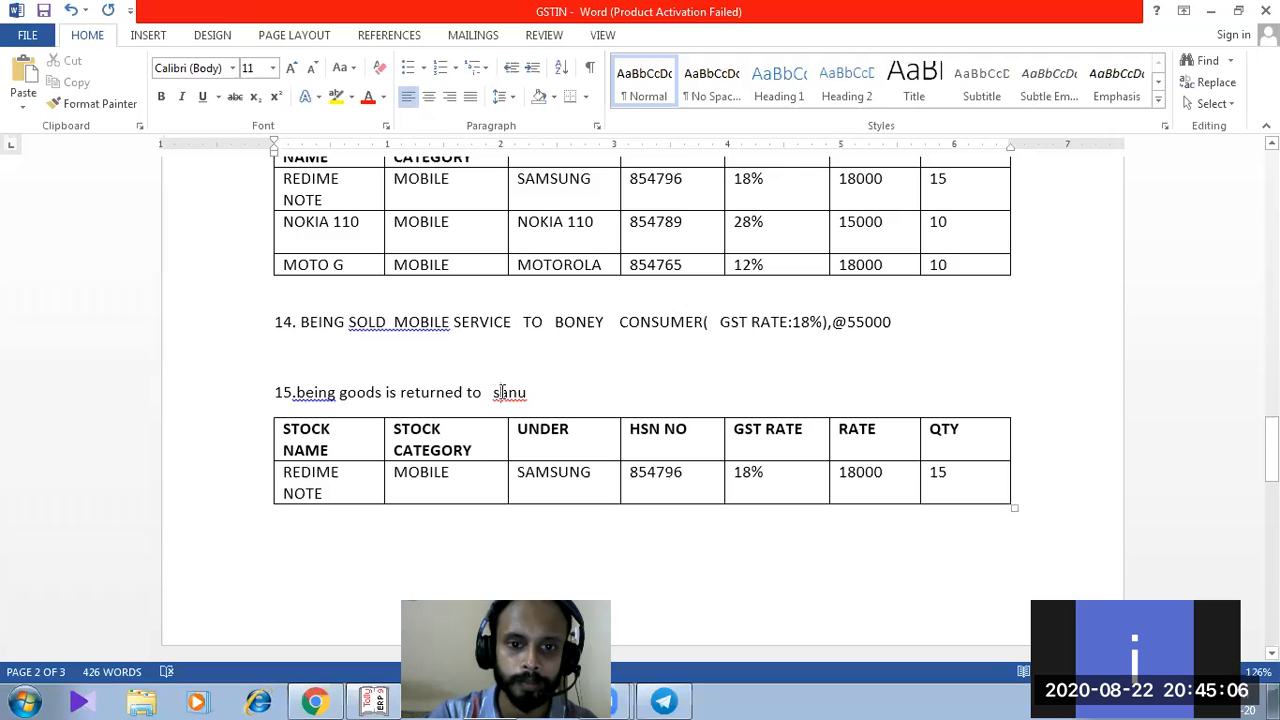
Replace the party name in transaction 15, the goods return, with the new supplier's name
drag(500, 392, 583, 390)
key(BackSpace)
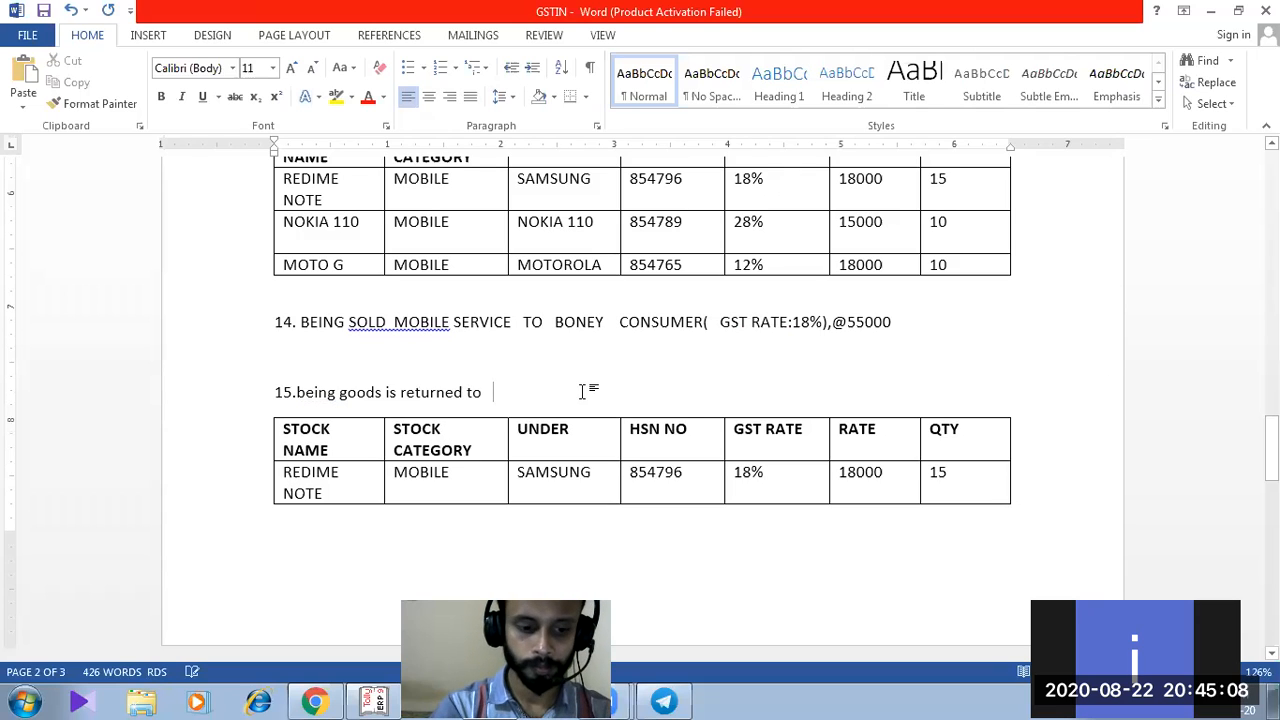
text(NEETHHU)
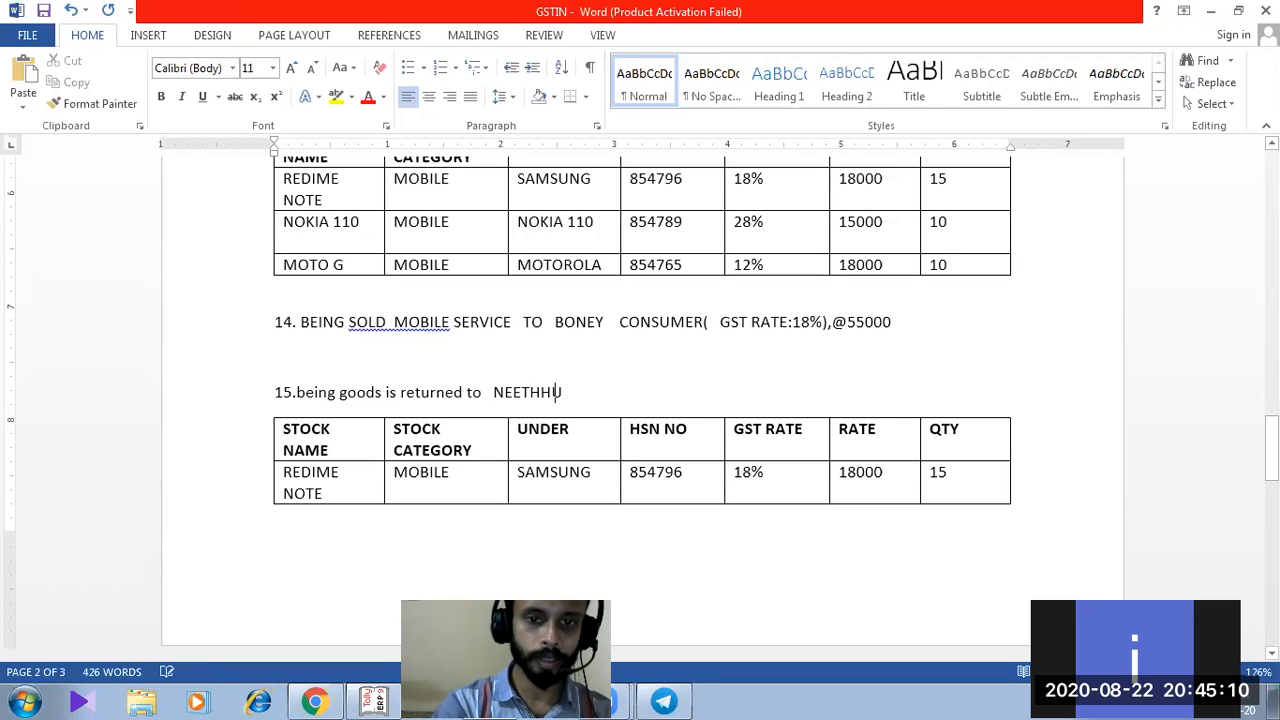
Insert blank lines below transaction 15 to push its stock table onto the next page, and review returns 15 and 16
key(Return)
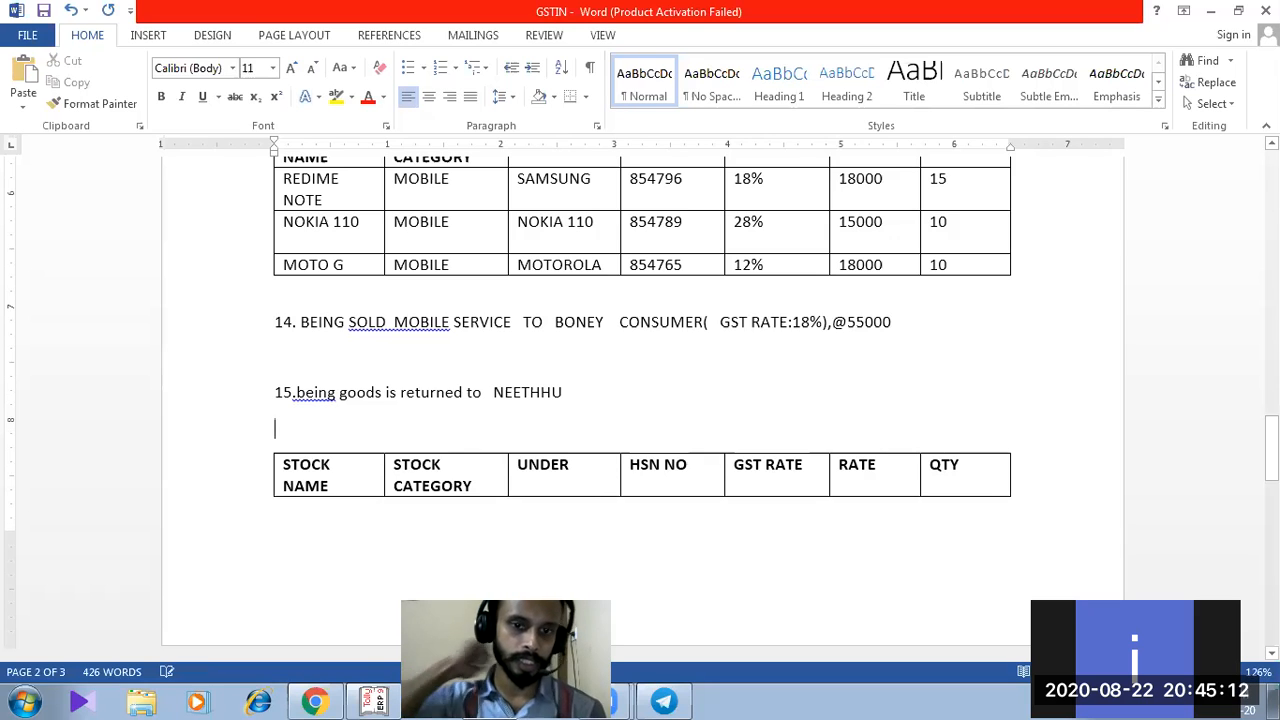
key(Return)
key(Return)
key(Return)
key(Return)
key(Return)
key(Return)
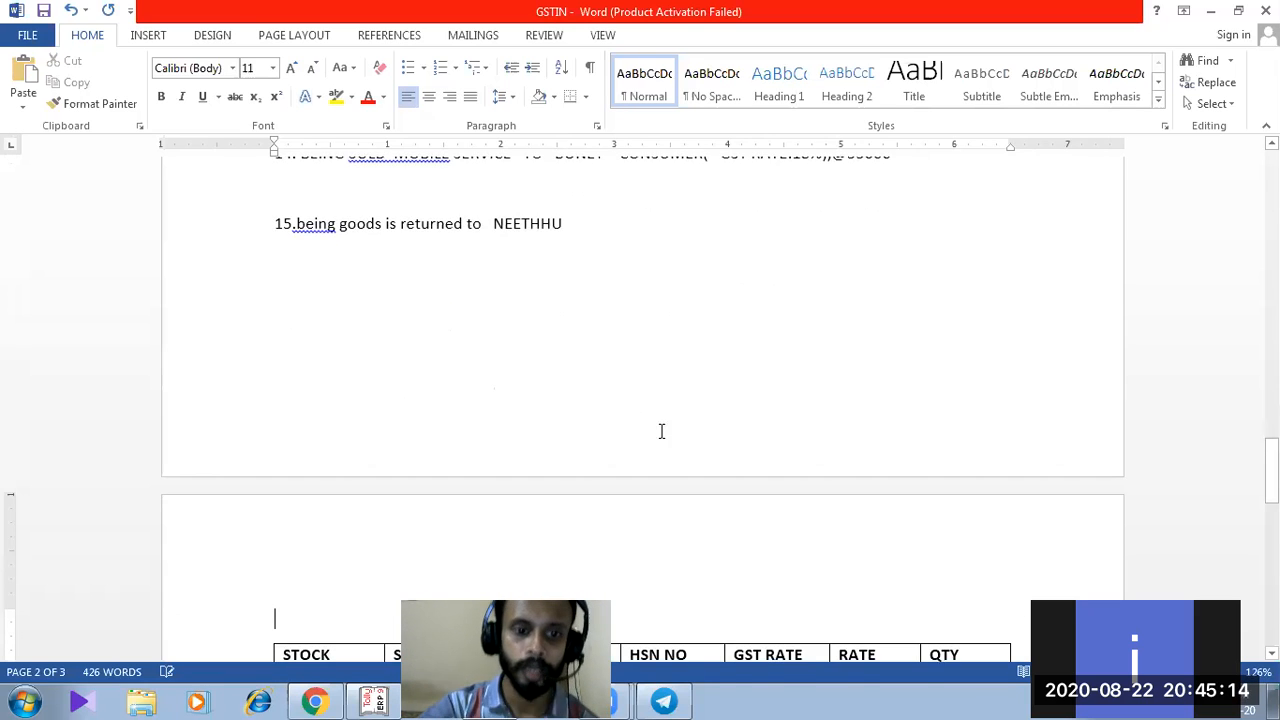
scroll(658, 450, down, 2)
scroll(658, 455, down, 3)
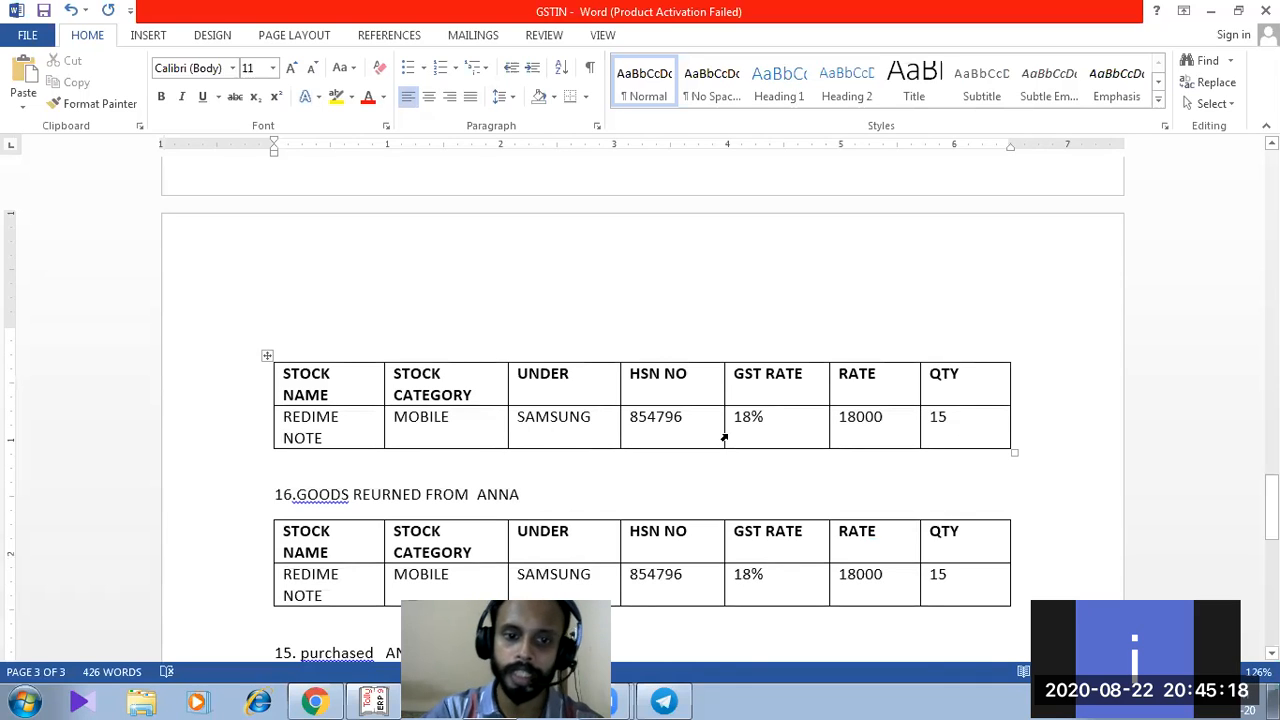
scroll(746, 400, up, 6)
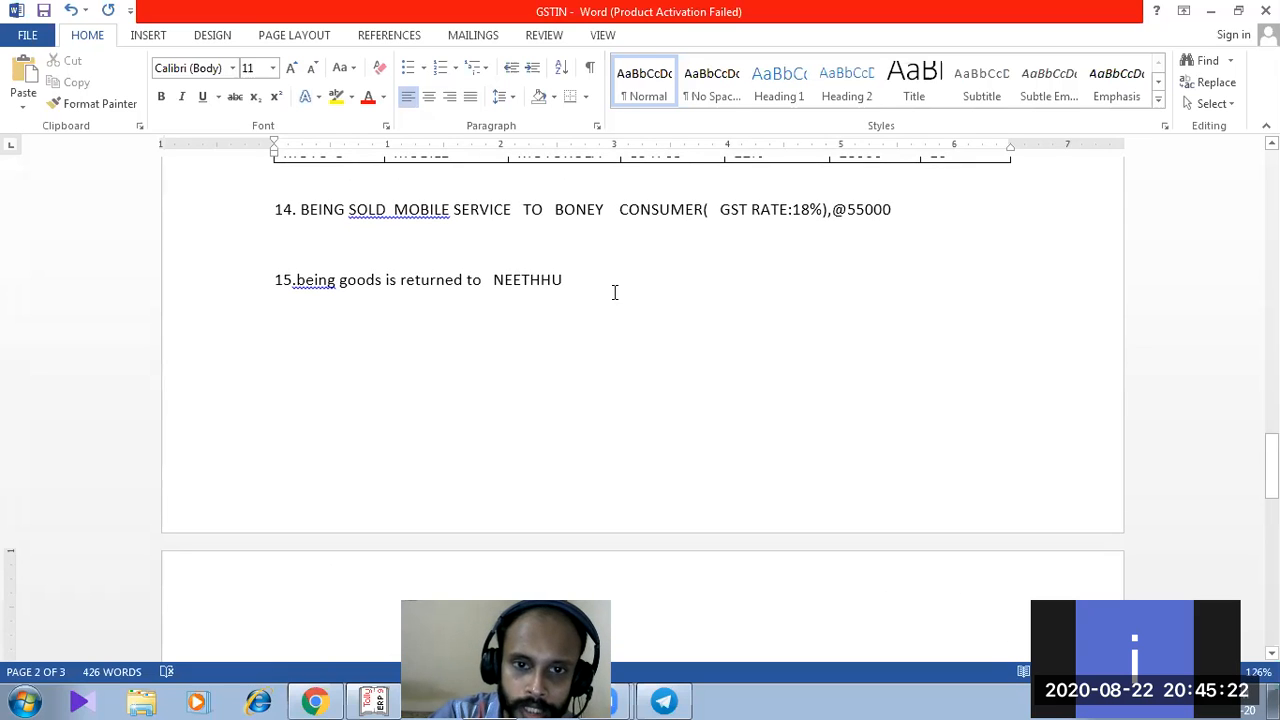
scroll(707, 342, down, 3)
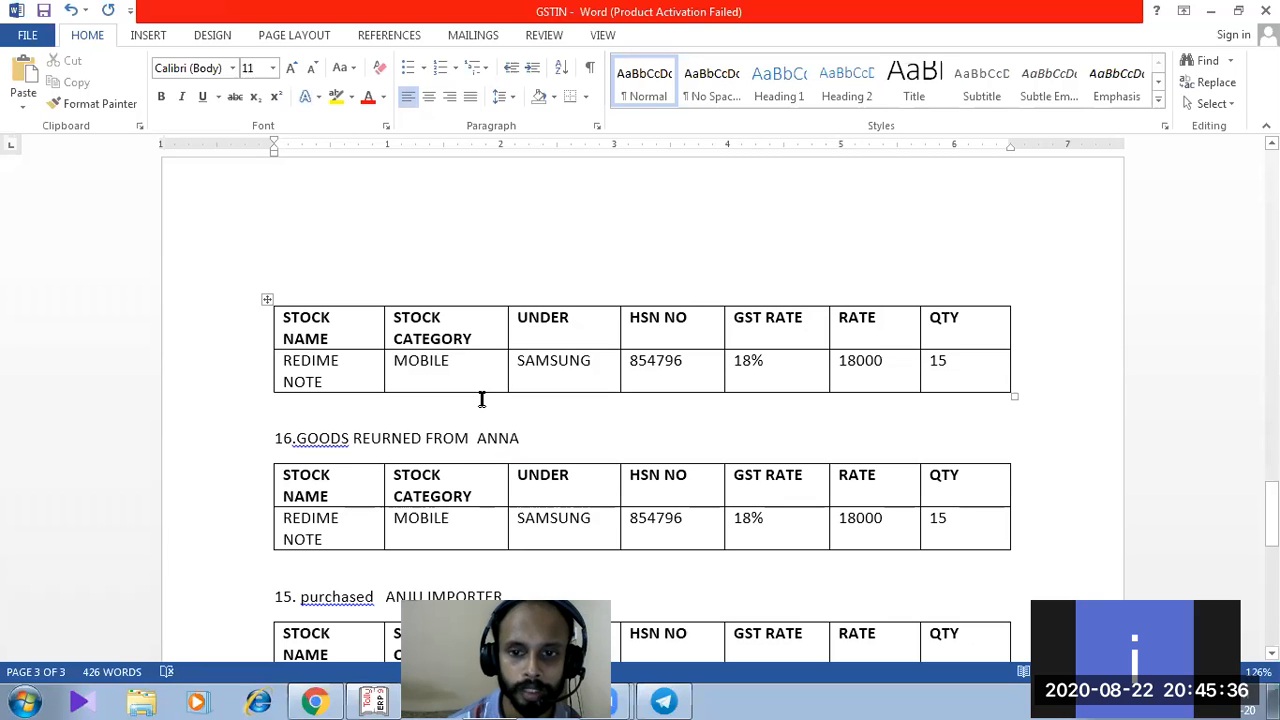
Switch to Tally.ERP 9 and open a new purchase voucher in item invoice mode
key(alt+Tab)
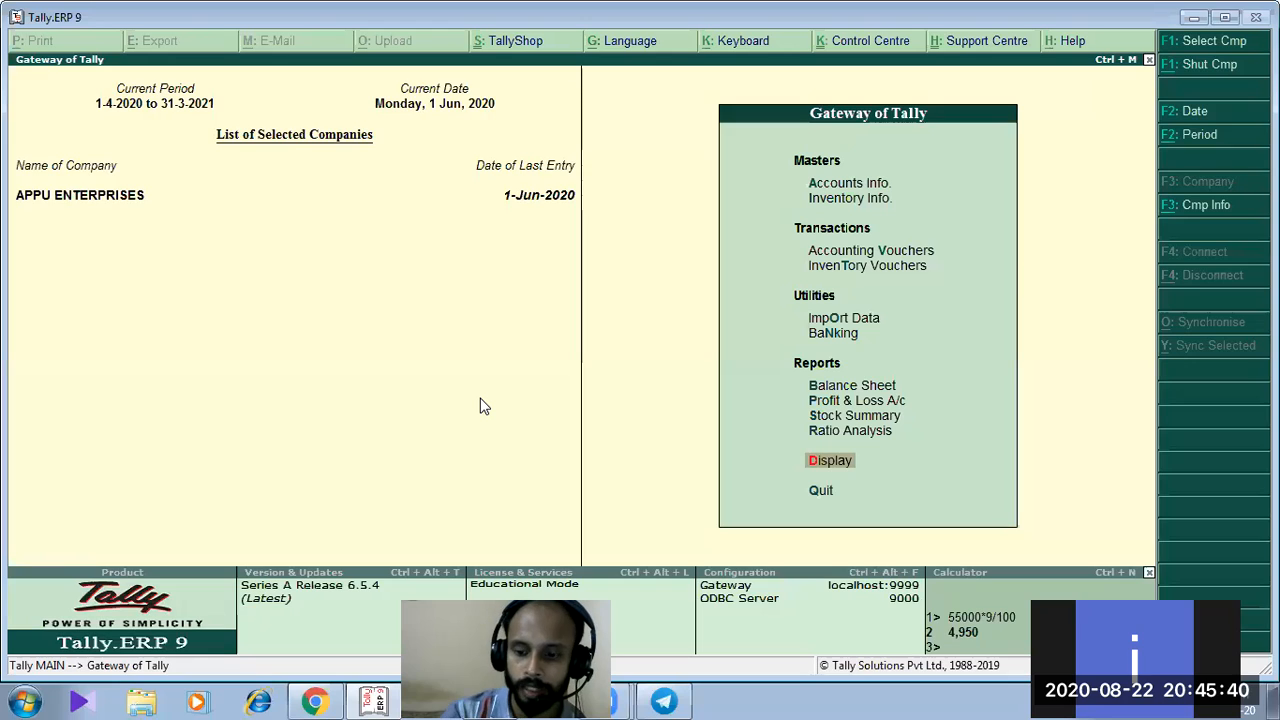
key(Up)
key(Up)
key(Up)
key(Up)
key(v)
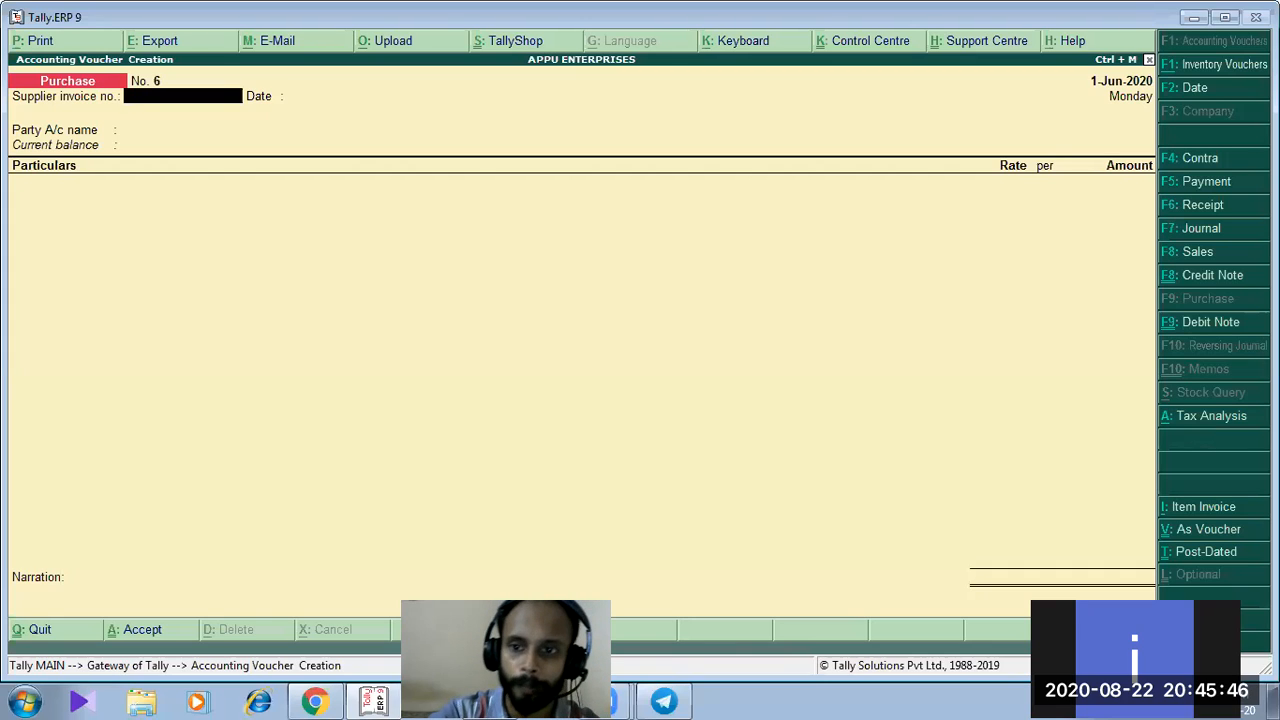
click(1209, 506)
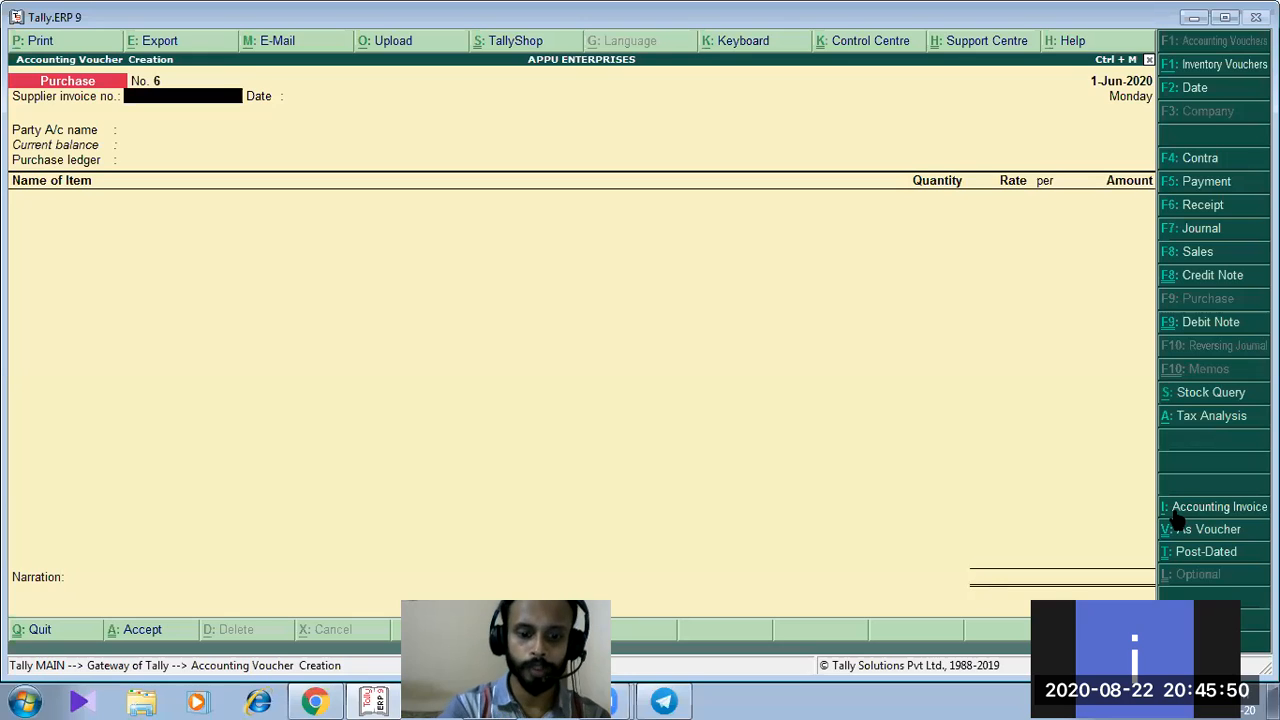
Enter supplier invoice number INV/02/2020-21 with the invoice date 1/5/2020
text(INV/02/202)
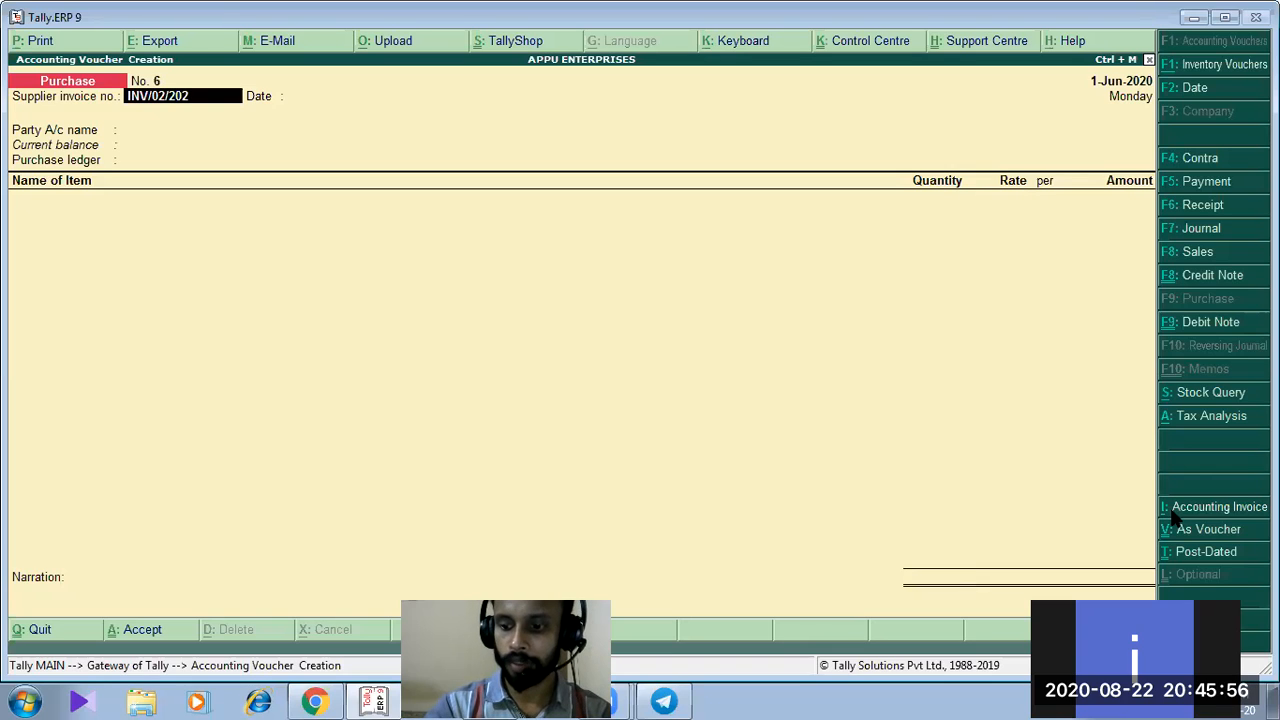
text(0-22)
key(BackSpace)
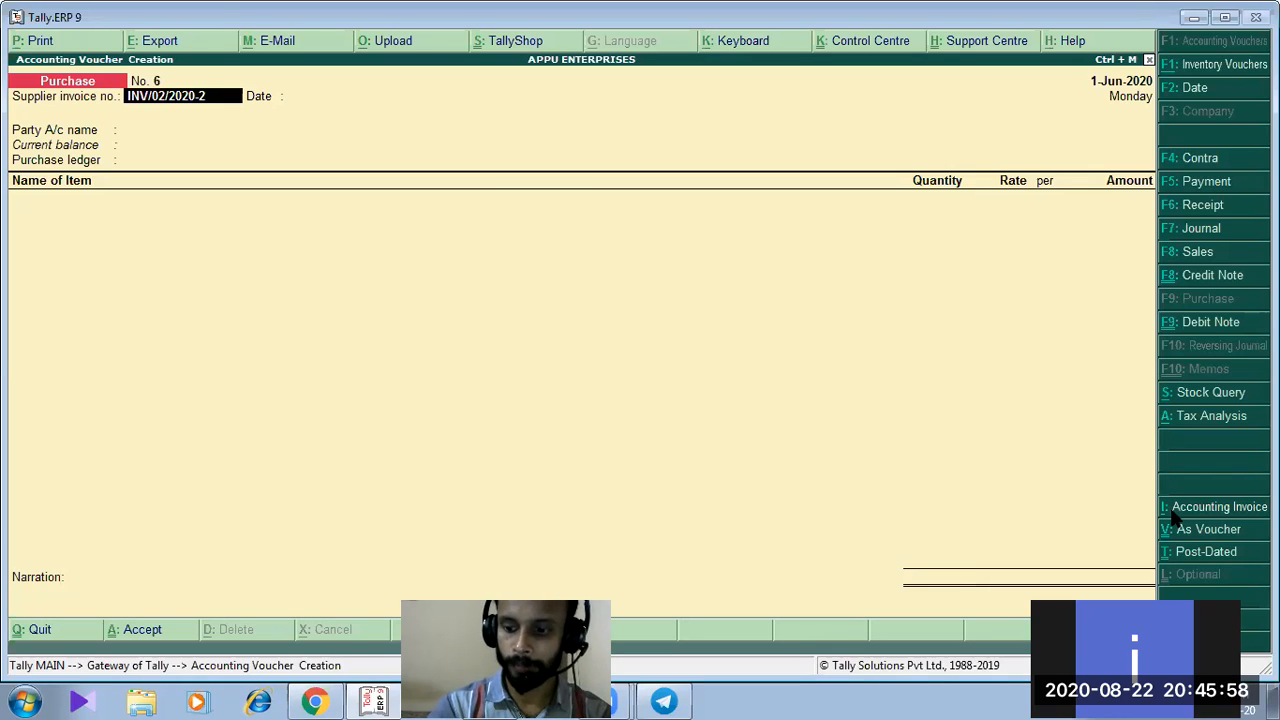
key(Return)
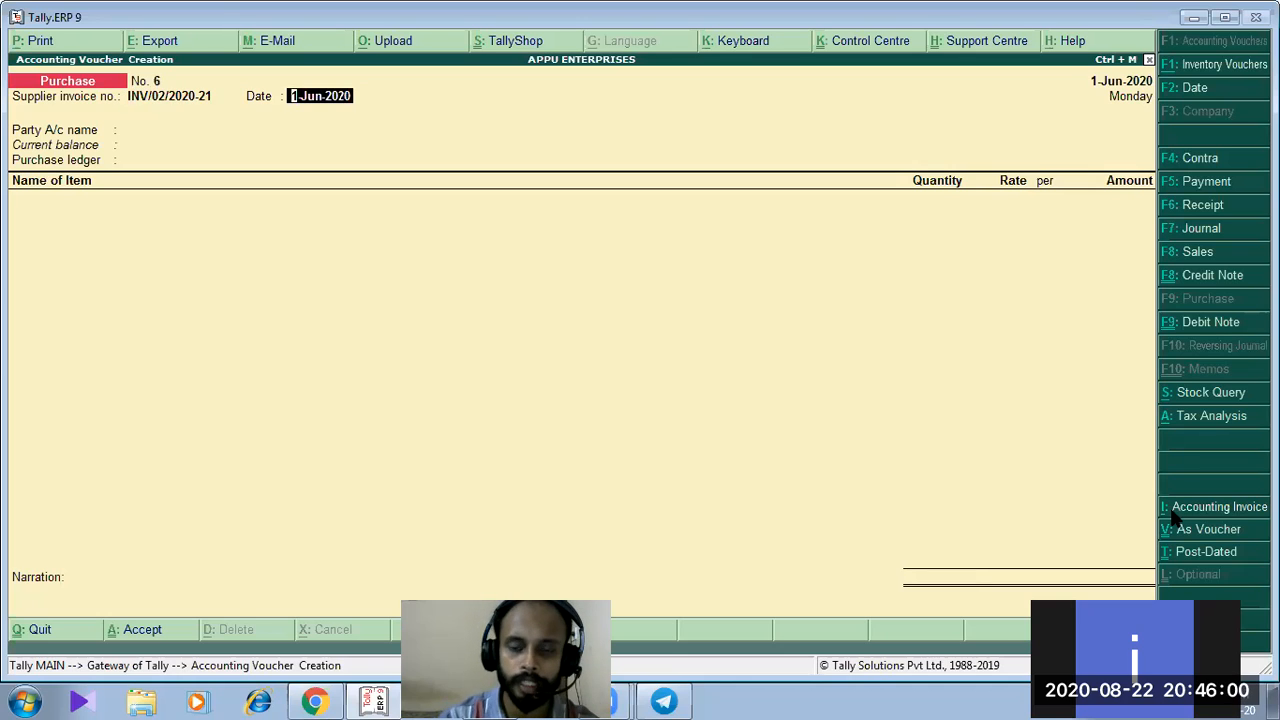
text(1/5)
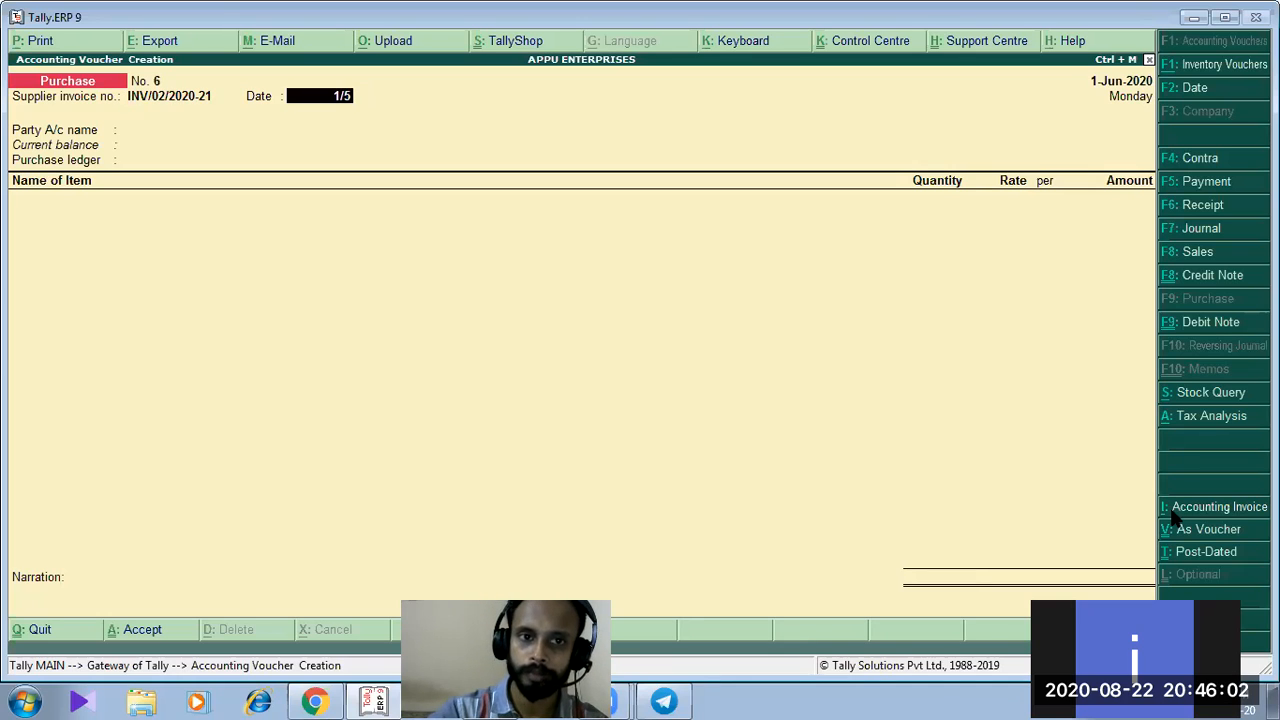
text(/2020)
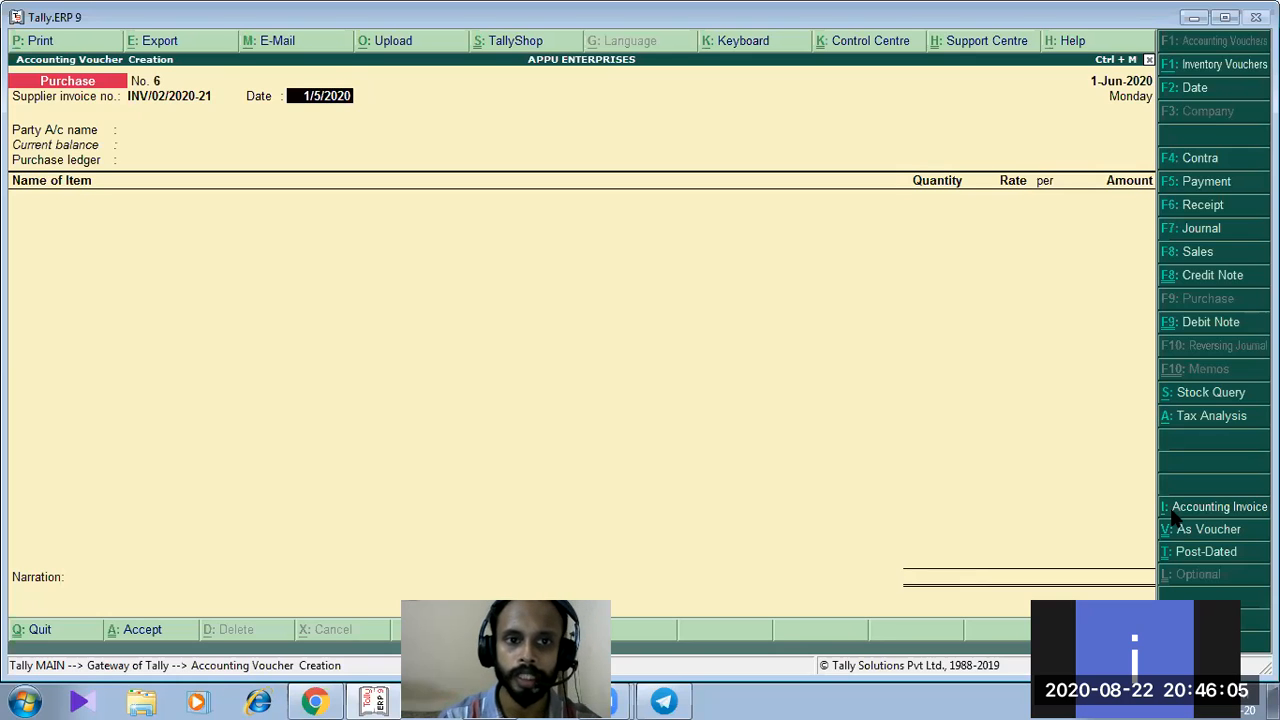
key(Return)
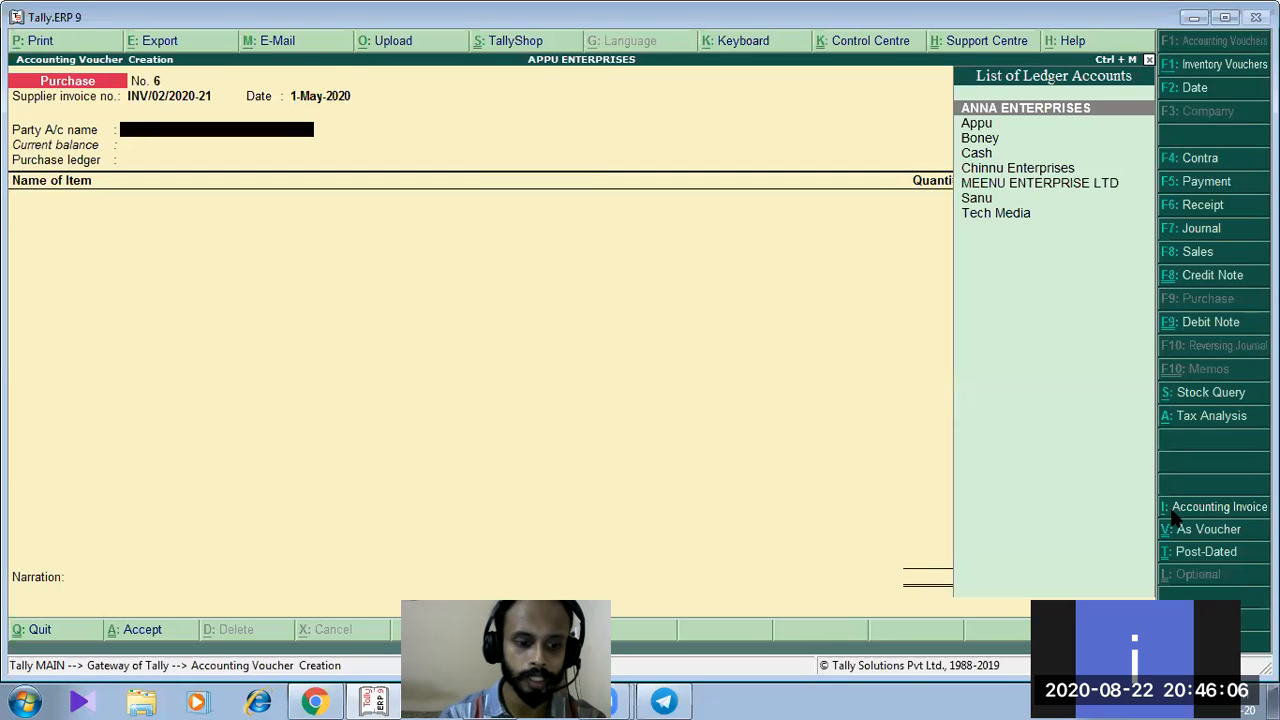
Set the period to start on 1/4/2020, keeping 31-3-2021 as its end
key(alt+F2)
text(1)
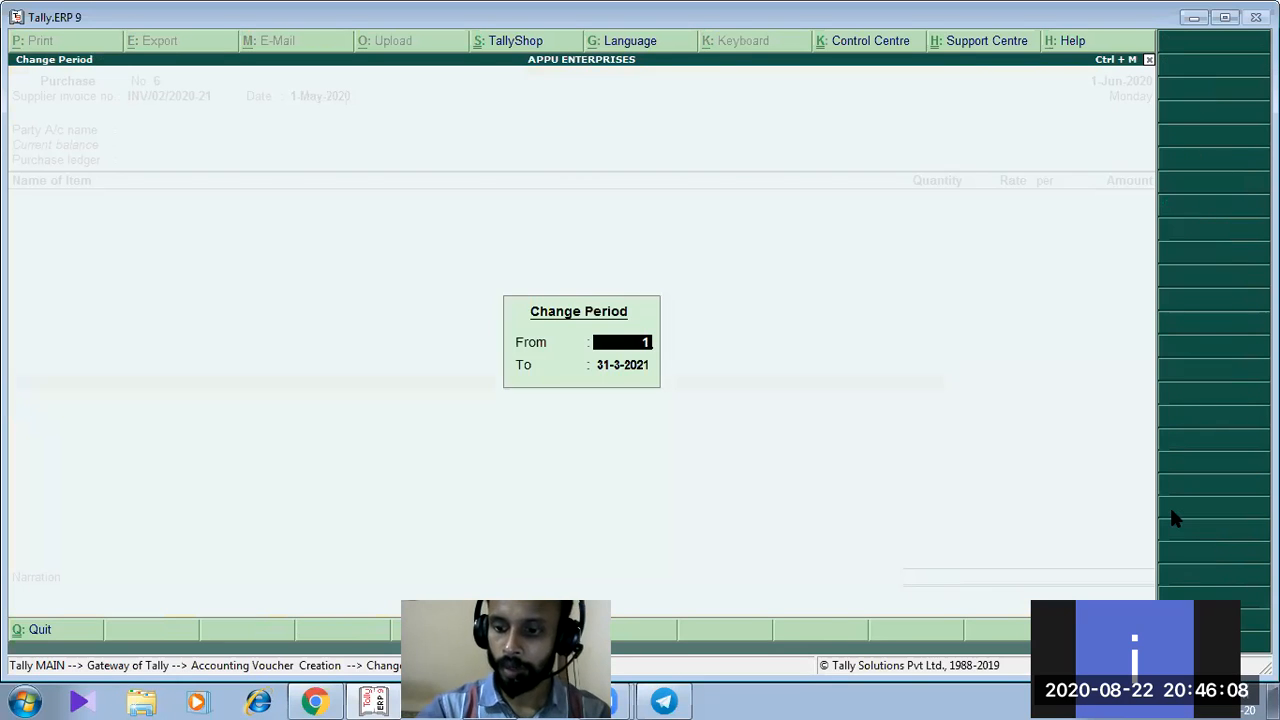
text(/5/)
key(BackSpace)
key(BackSpace)
key(BackSpace)
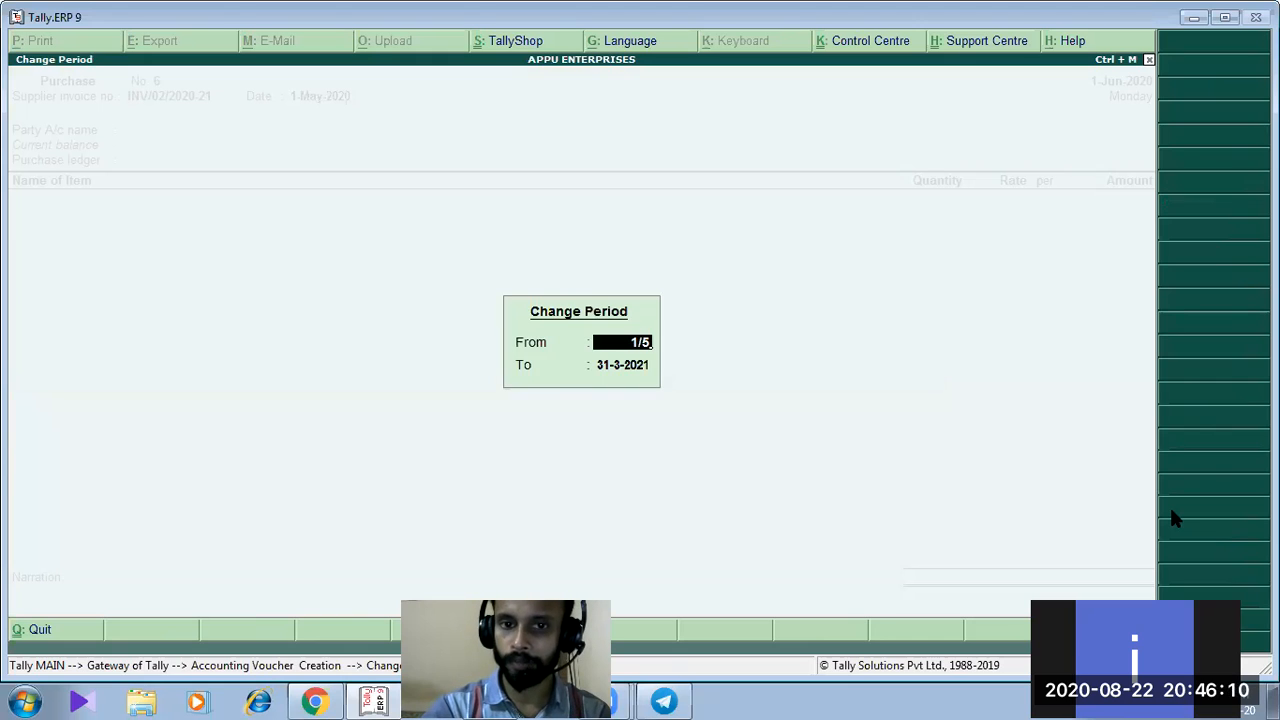
text(/)
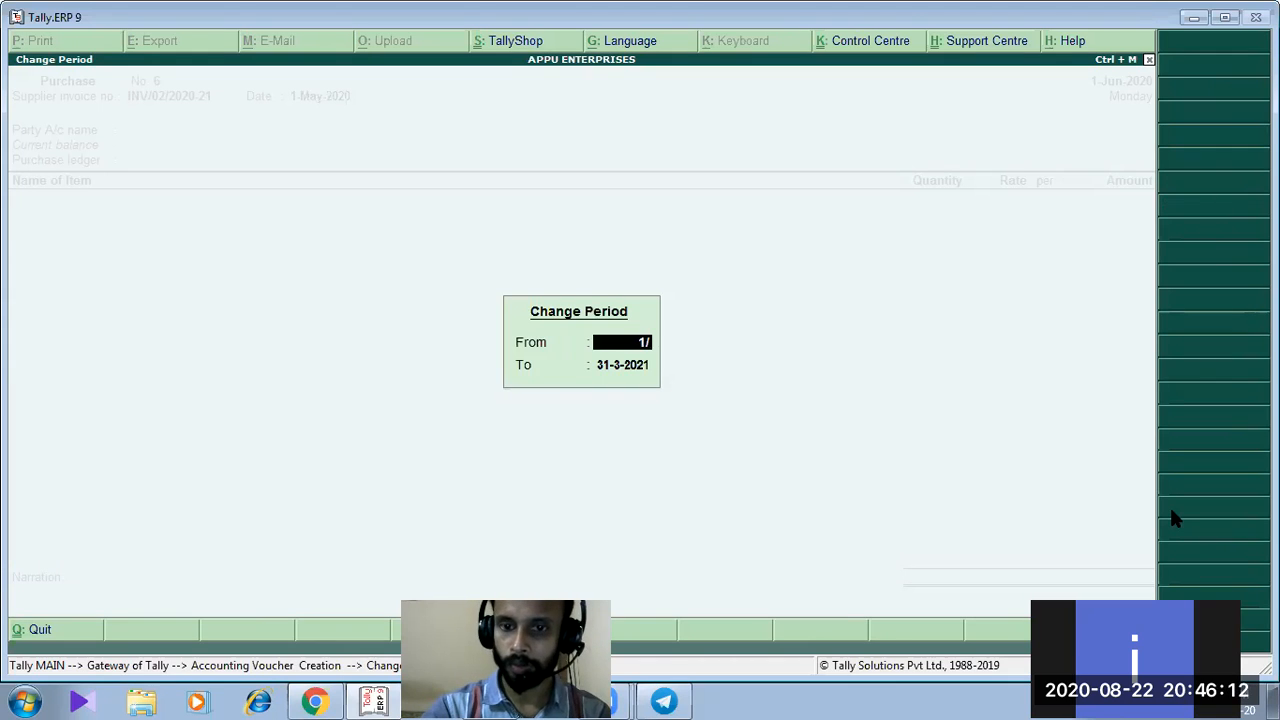
text(4/2020)
key(Return)
key(Return)
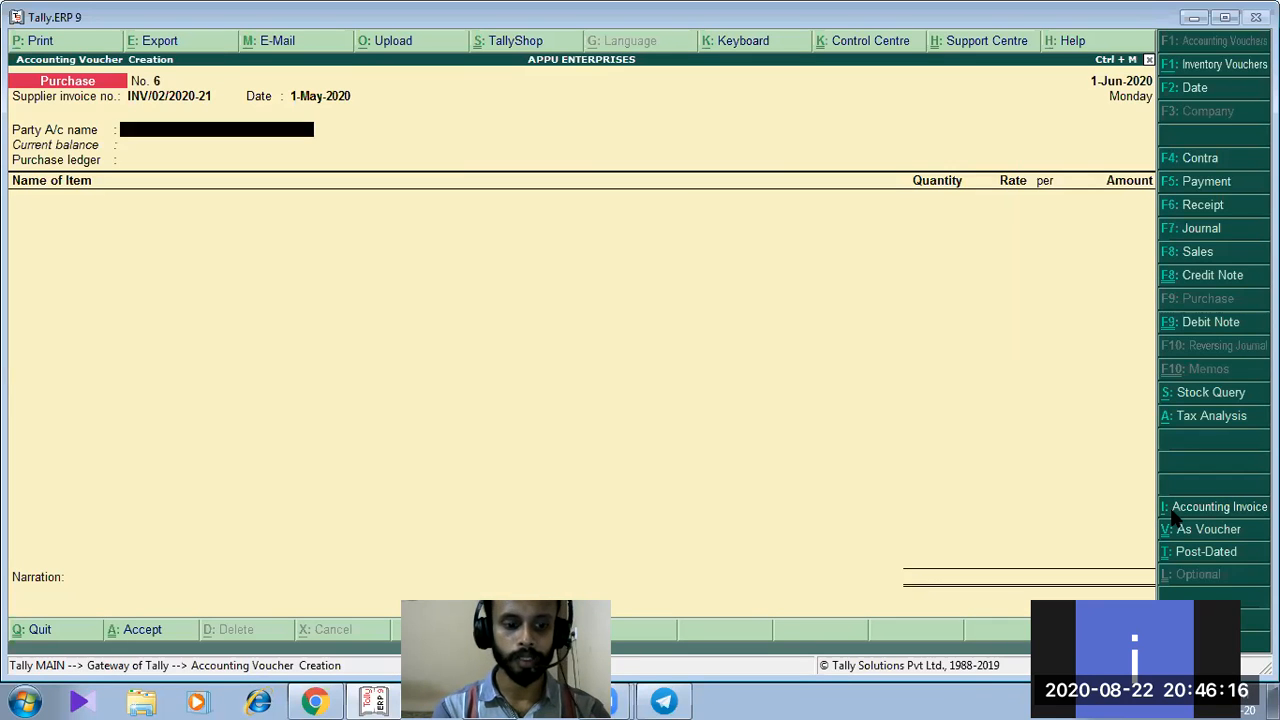
Set the purchase voucher's date to 1/5/2020
key(F2)
text(1/)
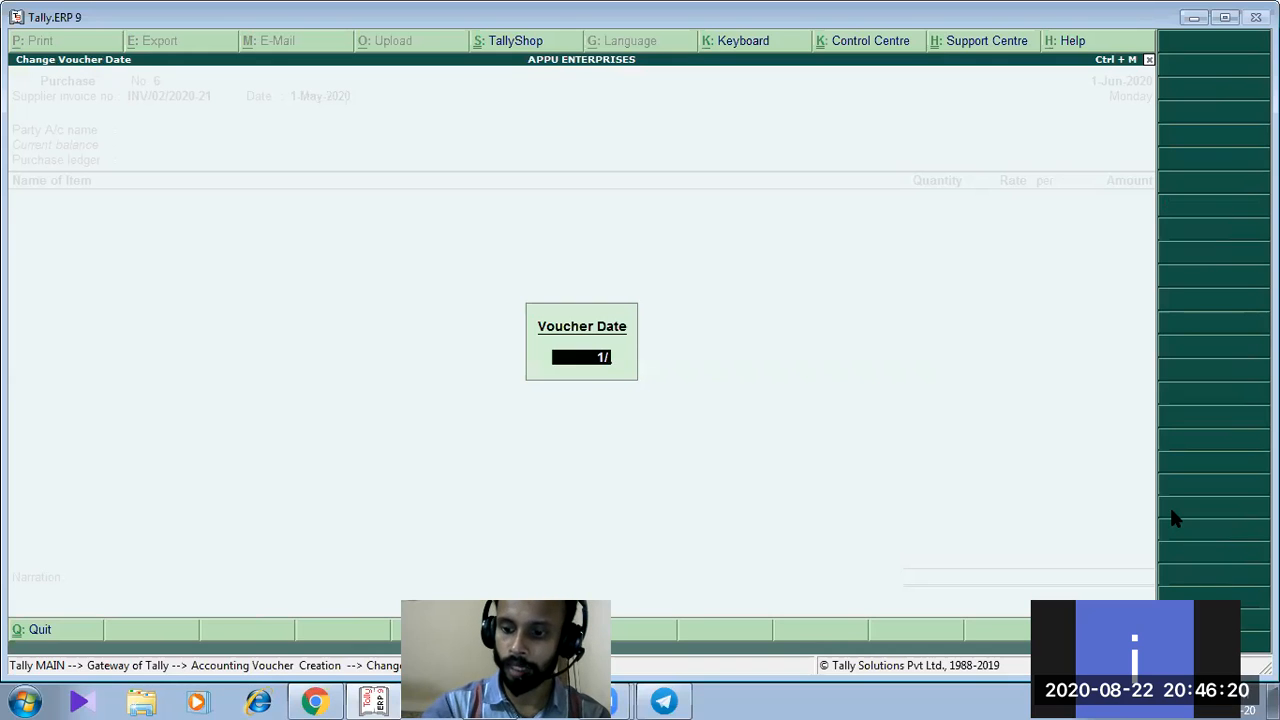
text(5/2020)
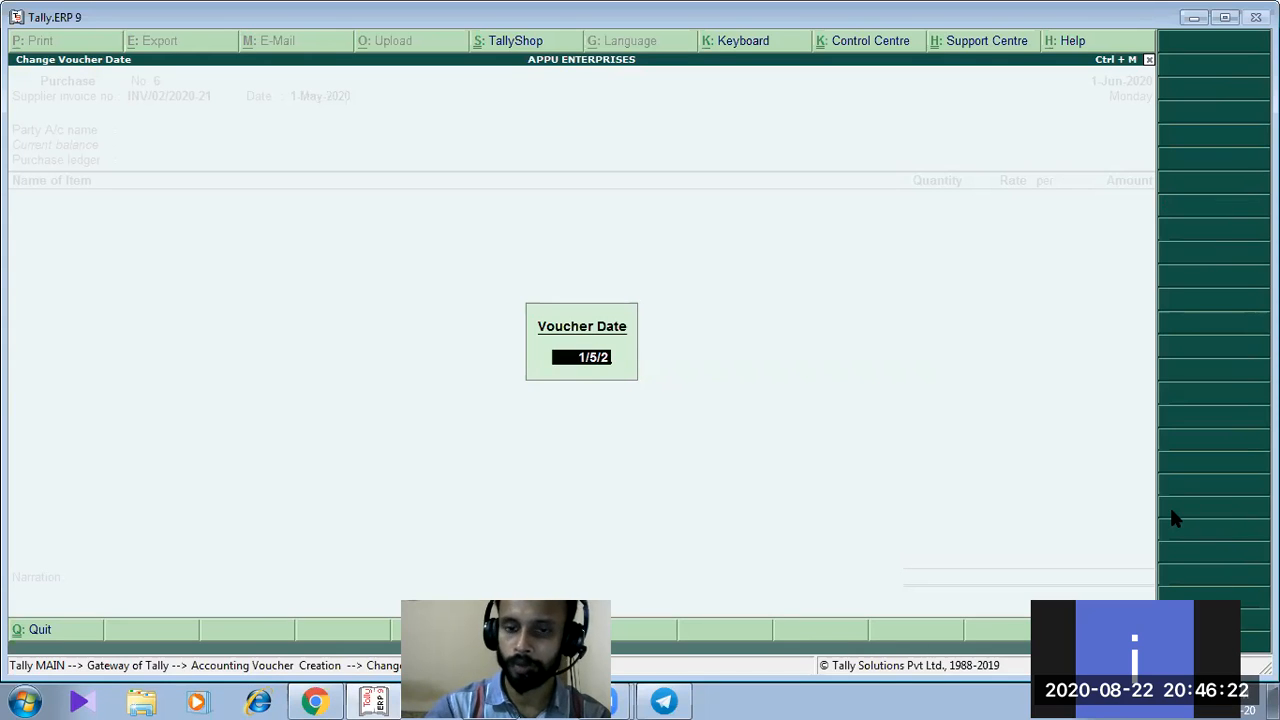
key(Return)
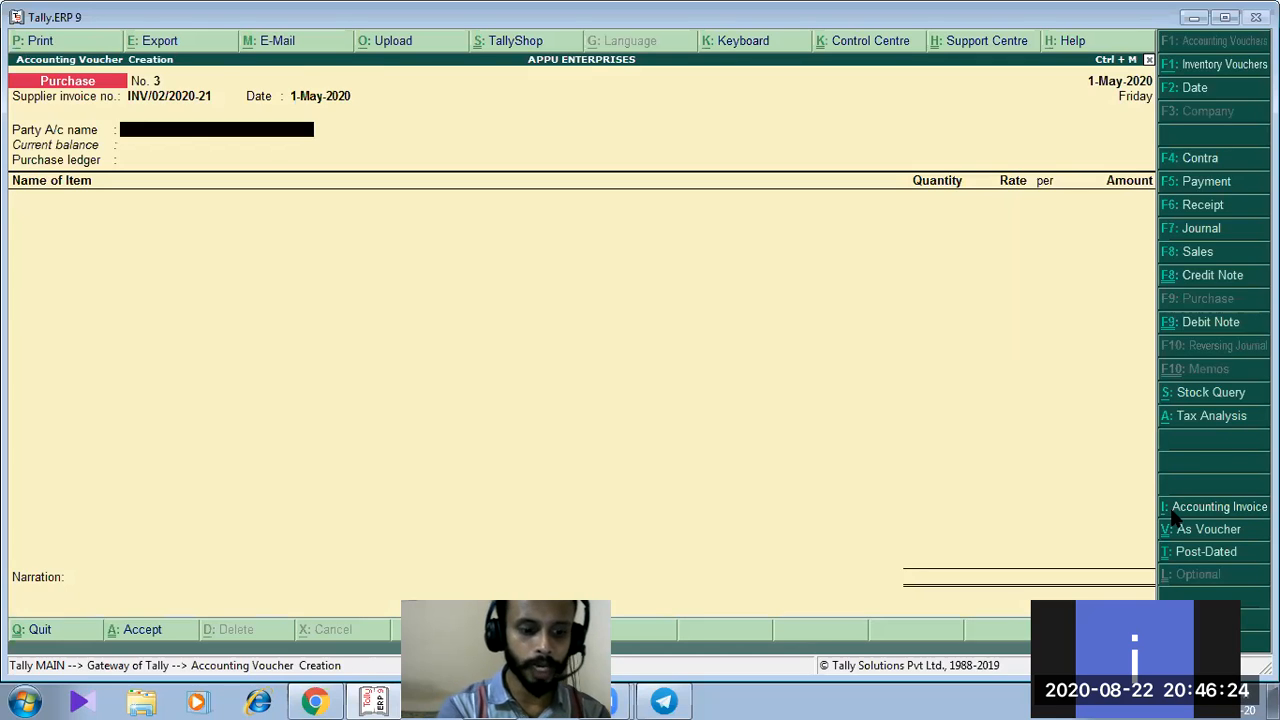
Create a party ledger with the supplier's name under Sundry Creditors, keeping bill-by-bill balances, country India and state Kerala
key(alt+c)
text(NEETHU)
key(Return)
key(Return)
text(SU)
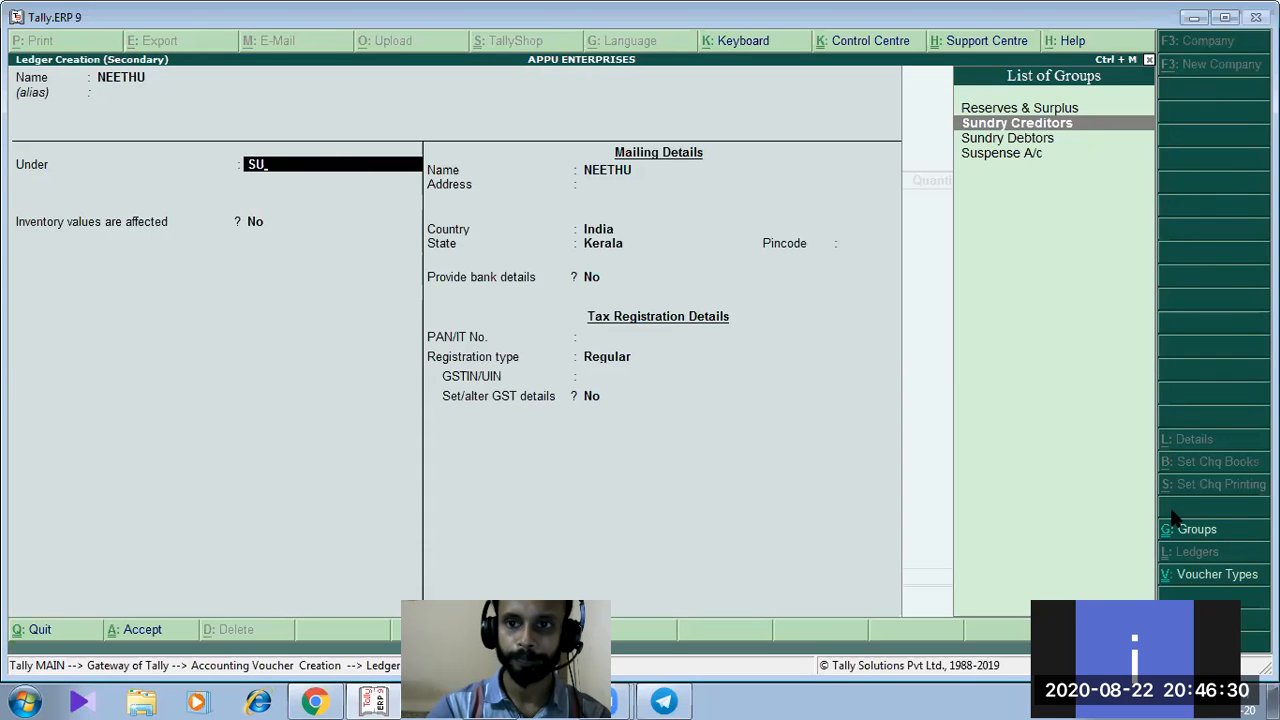
key(Return)
key(Return)
key(Return)
key(Return)
key(Return)
key(Return)
key(Return)
key(Return)
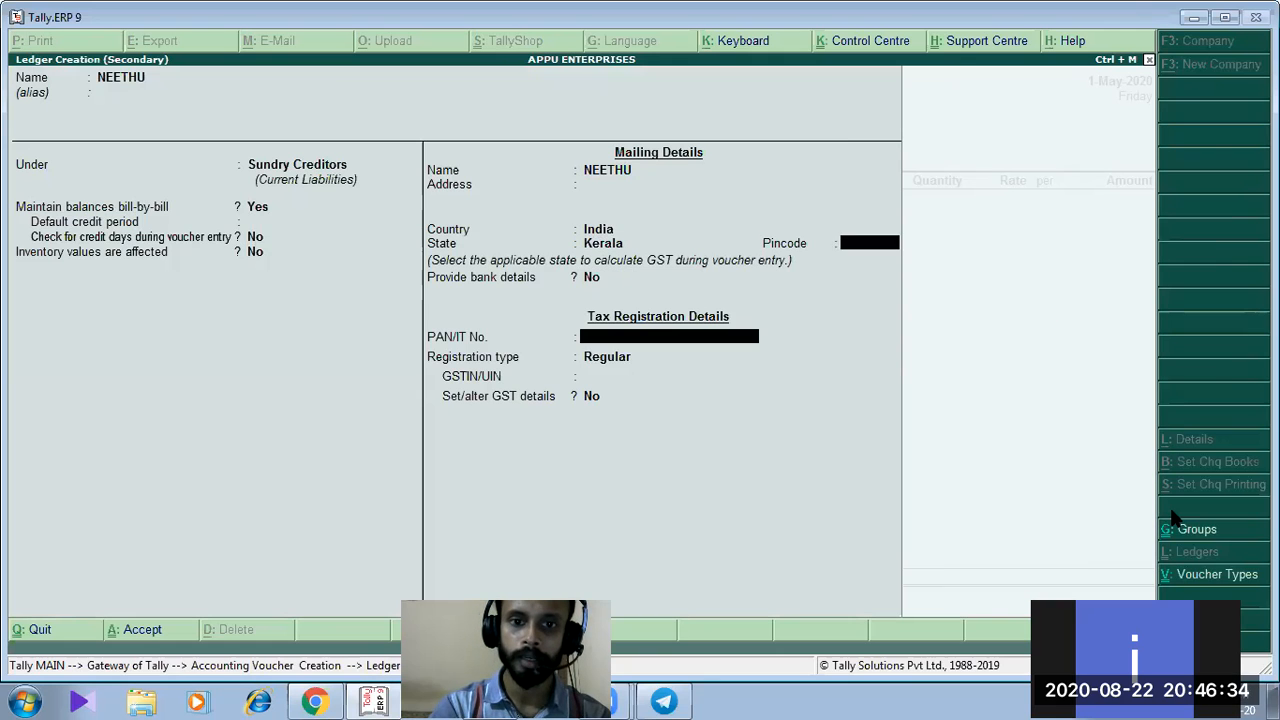
Enter the supplier's PAN and GSTIN with registration type Regular, and save the ledger
key(alt+Tab)
key(alt+Tab)
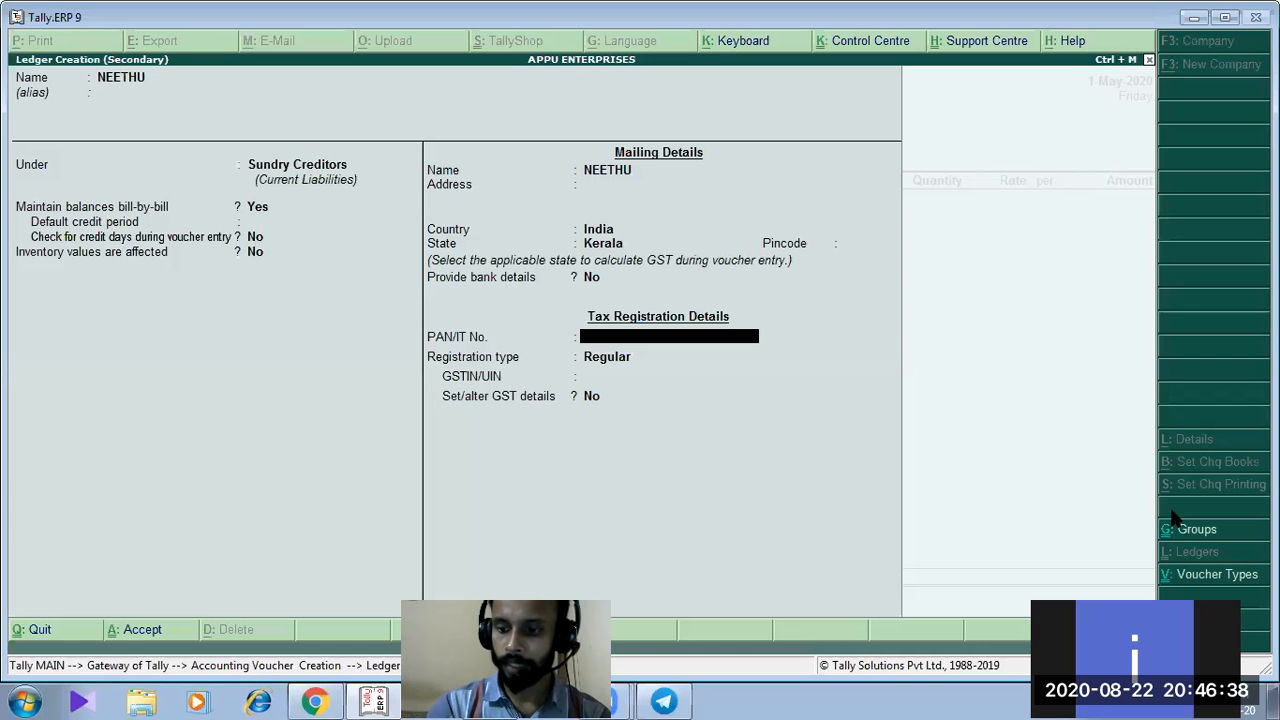
text(3)
text(A)
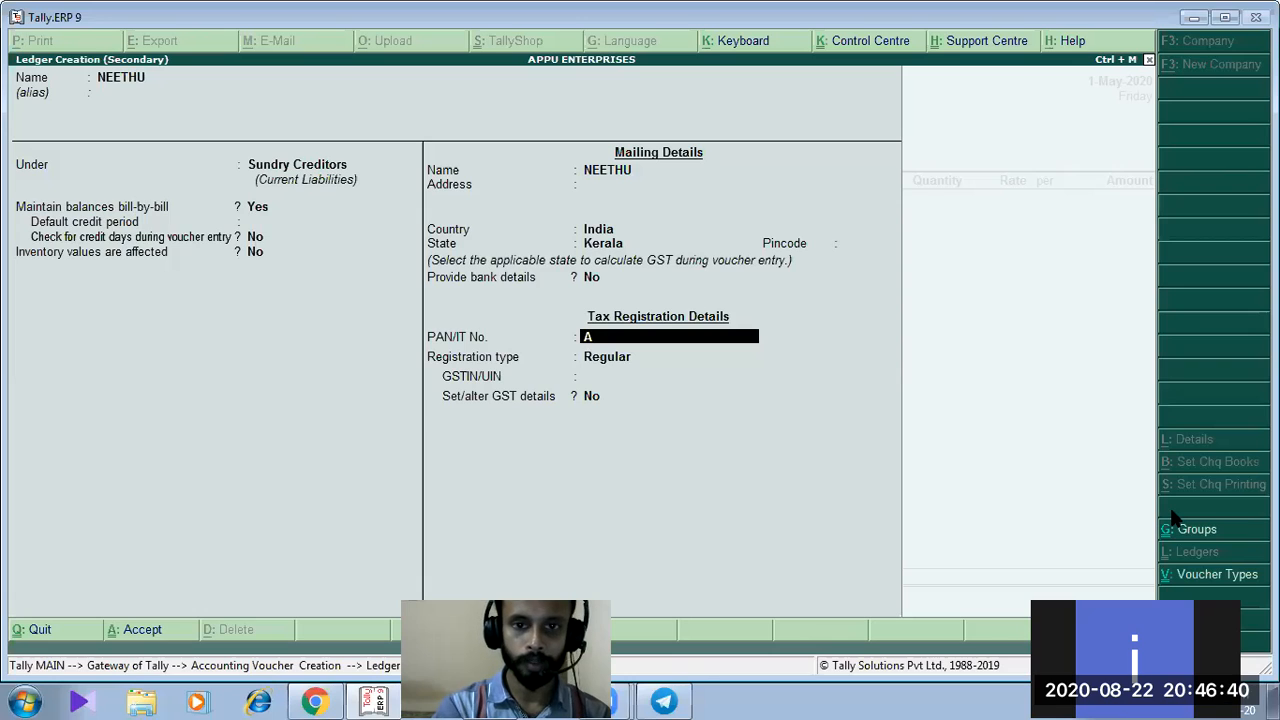
text(AAPA9)
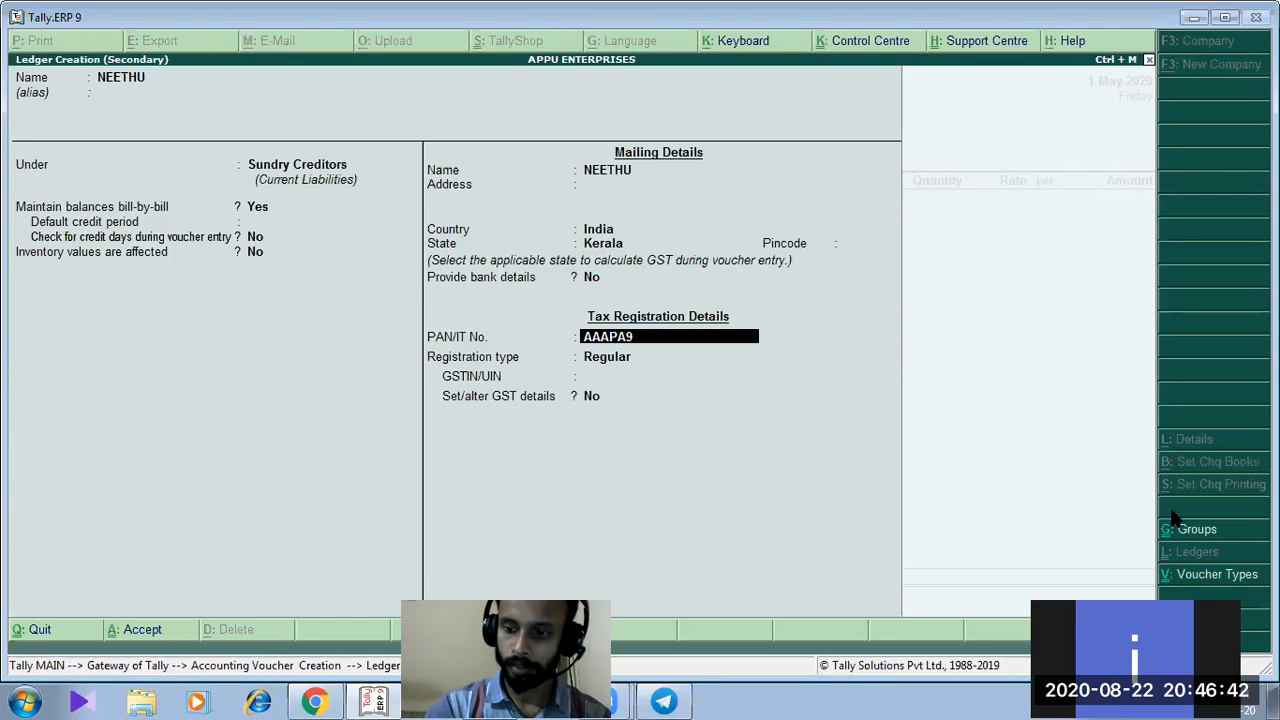
text(887P)
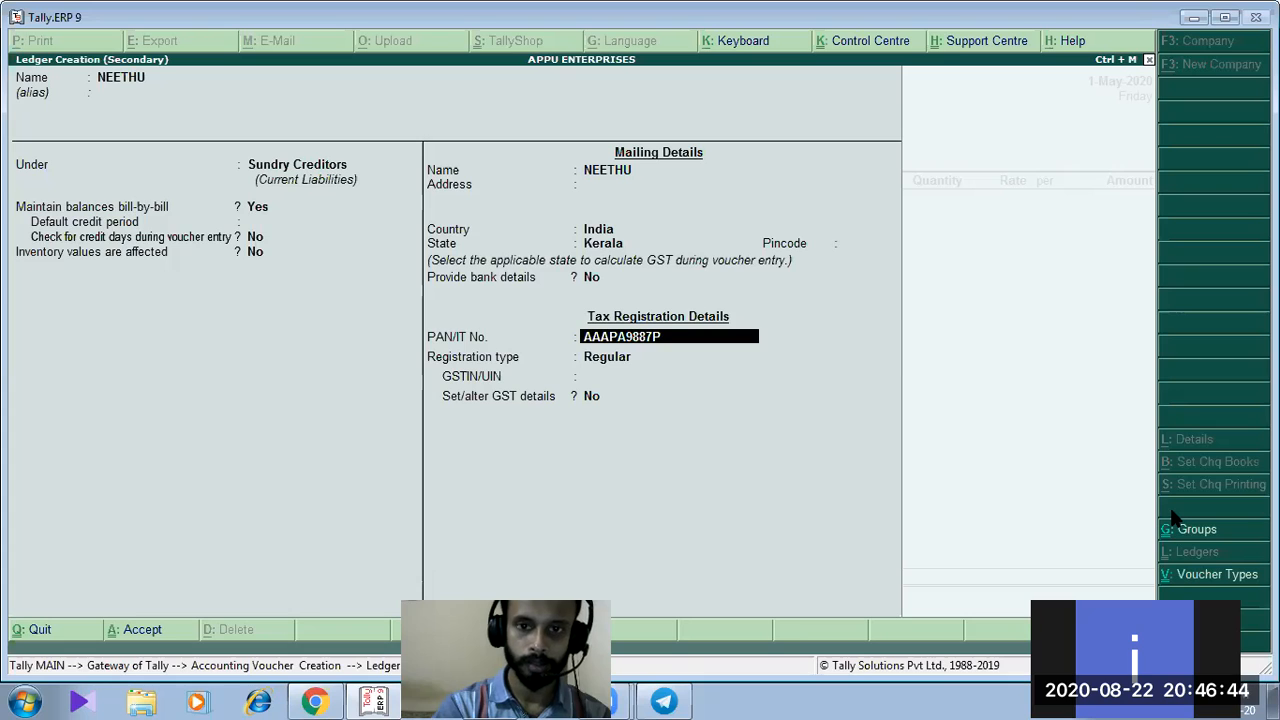
key(Return)
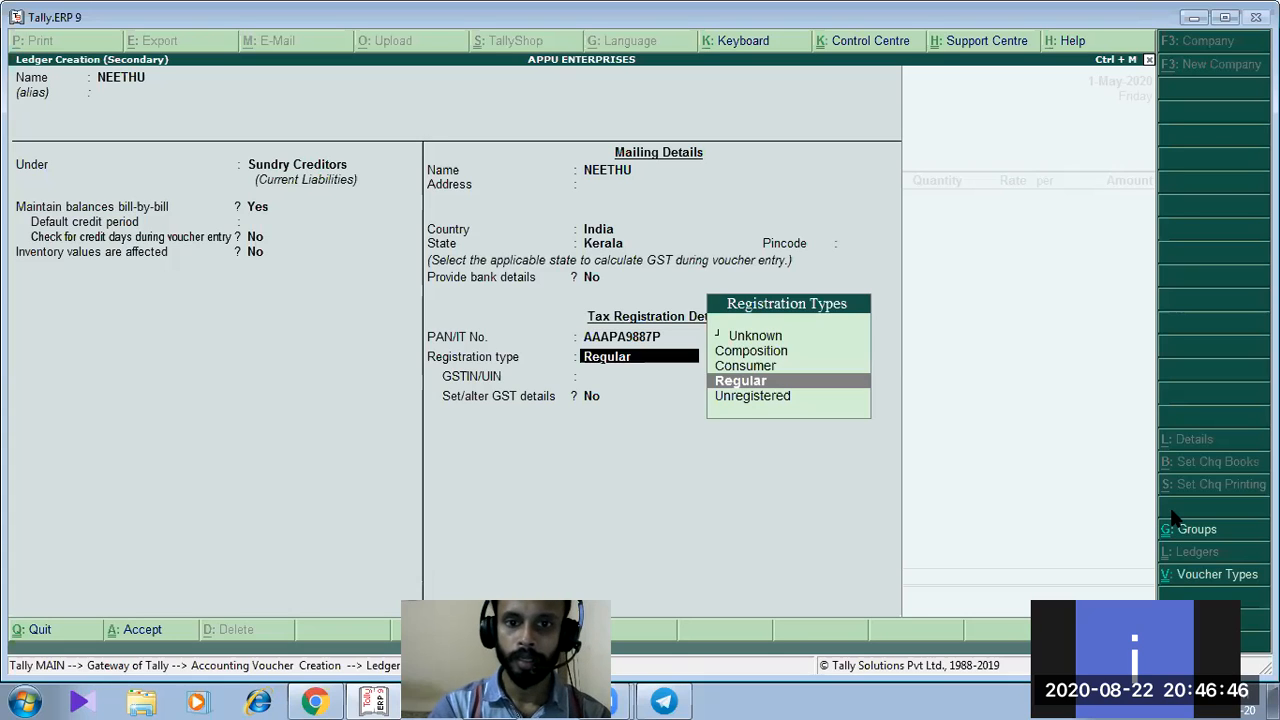
key(Return)
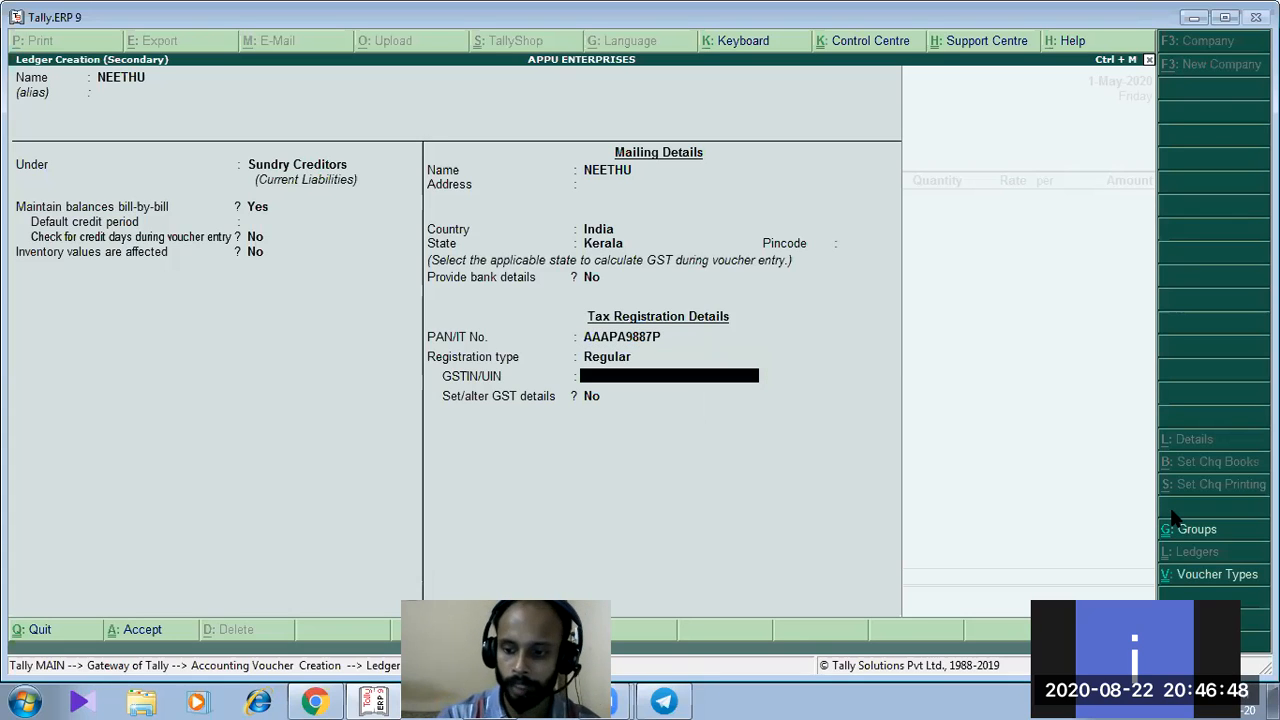
text(32AAAPA9887P)
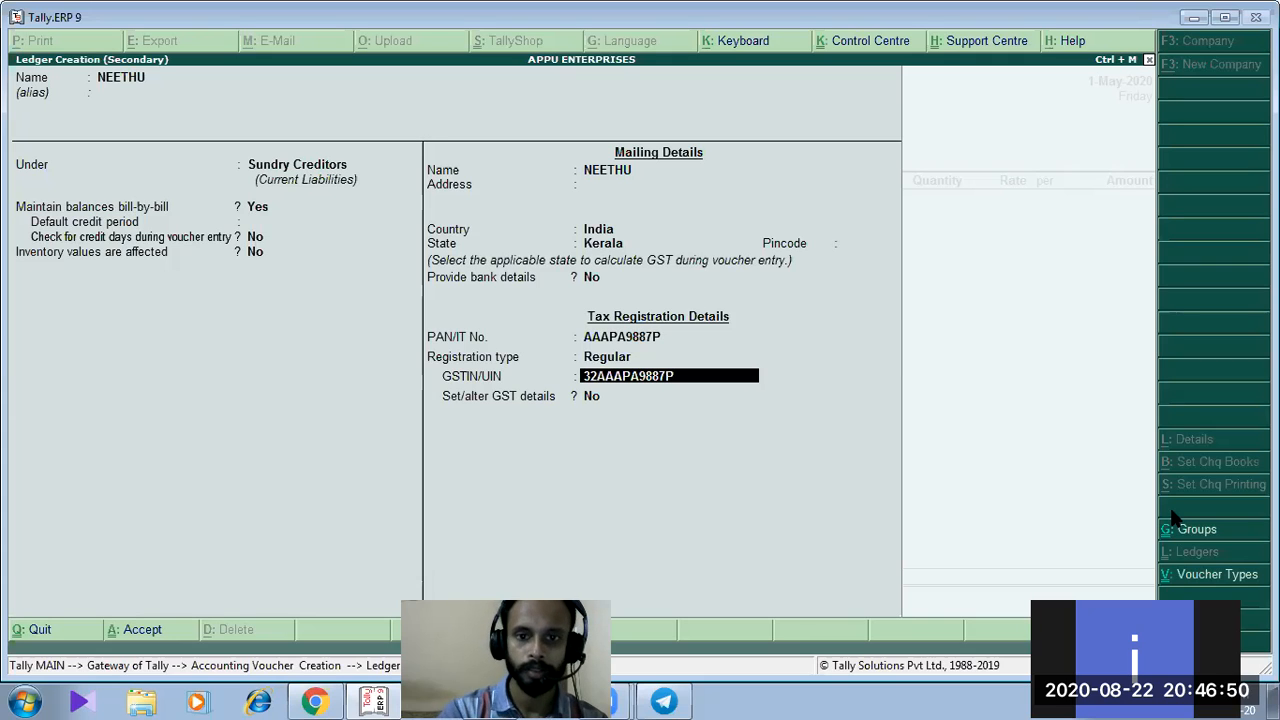
text(1ZA)
key(Return)
text(Y)
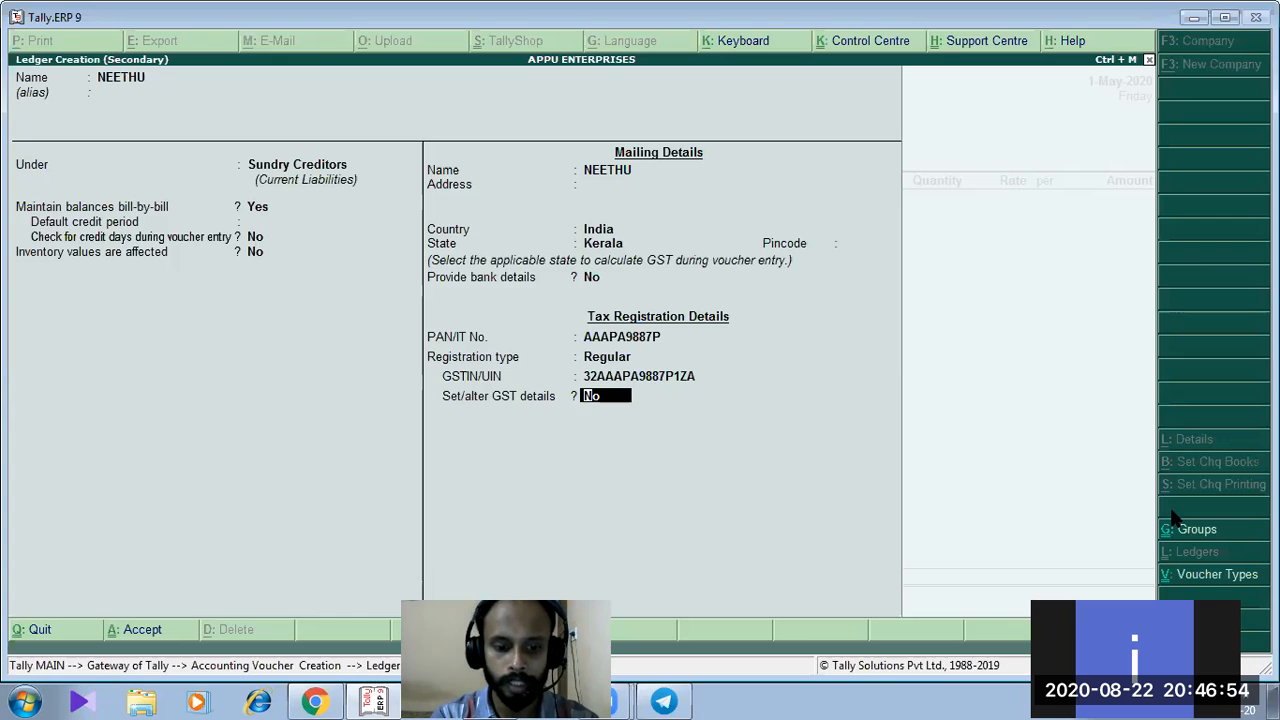
key(Return)
Accept the supplier's party details in the voucher and choose Purchase as the purchase ledger
key(Return)
key(Return)
key(Return)
key(Return)
key(Return)
key(Return)
key(Return)
key(Return)
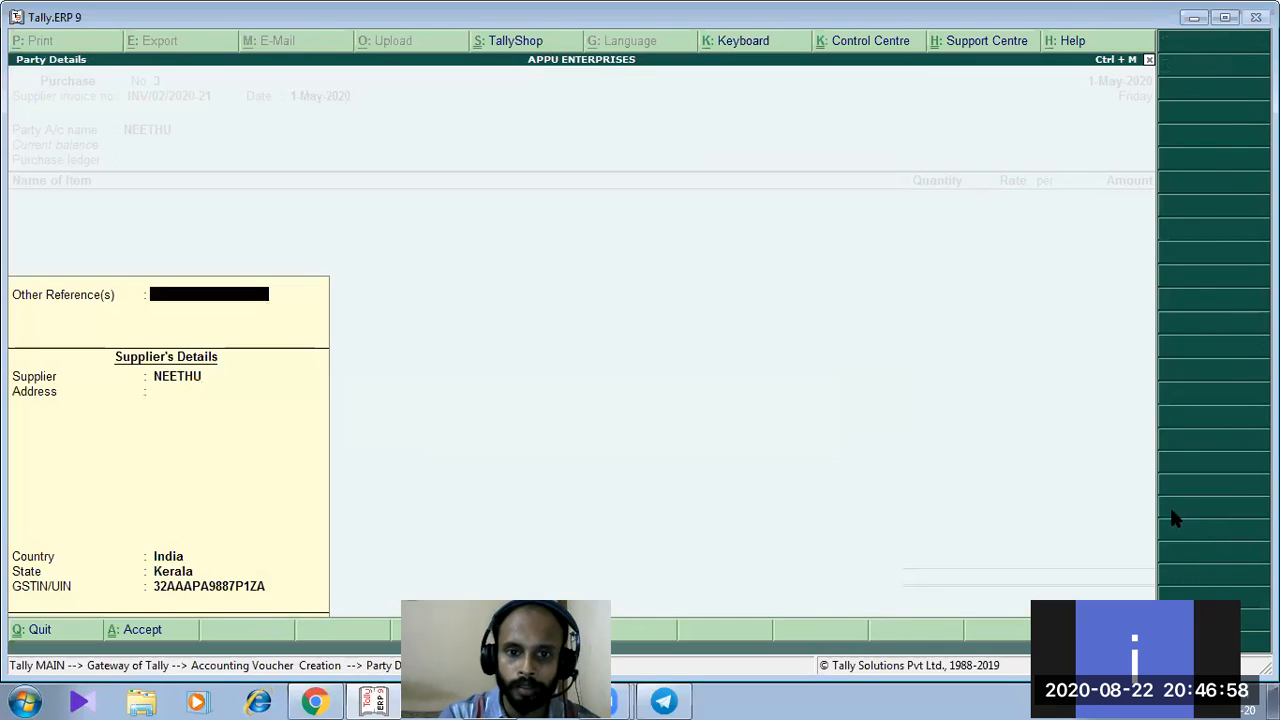
key(Return)
key(Return)
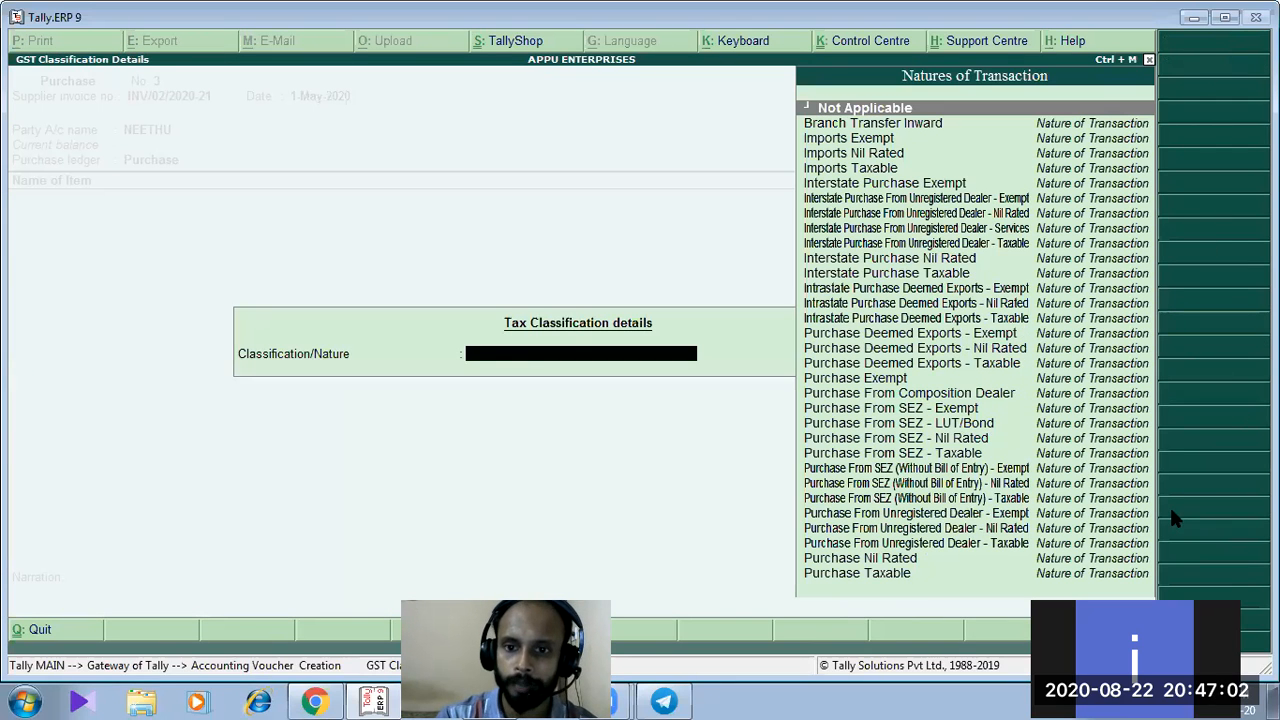
Set the purchase's tax classification to Purchase Taxable
key(Down)
key(Down)
key(Down)
key(Down)
key(Down)
key(Down)
key(Down)
key(Down)
key(Down)
key(Down)
key(Down)
key(Down)
key(Down)
key(Down)
key(Down)
key(Down)
key(Down)
key(Down)
key(Down)
key(Down)
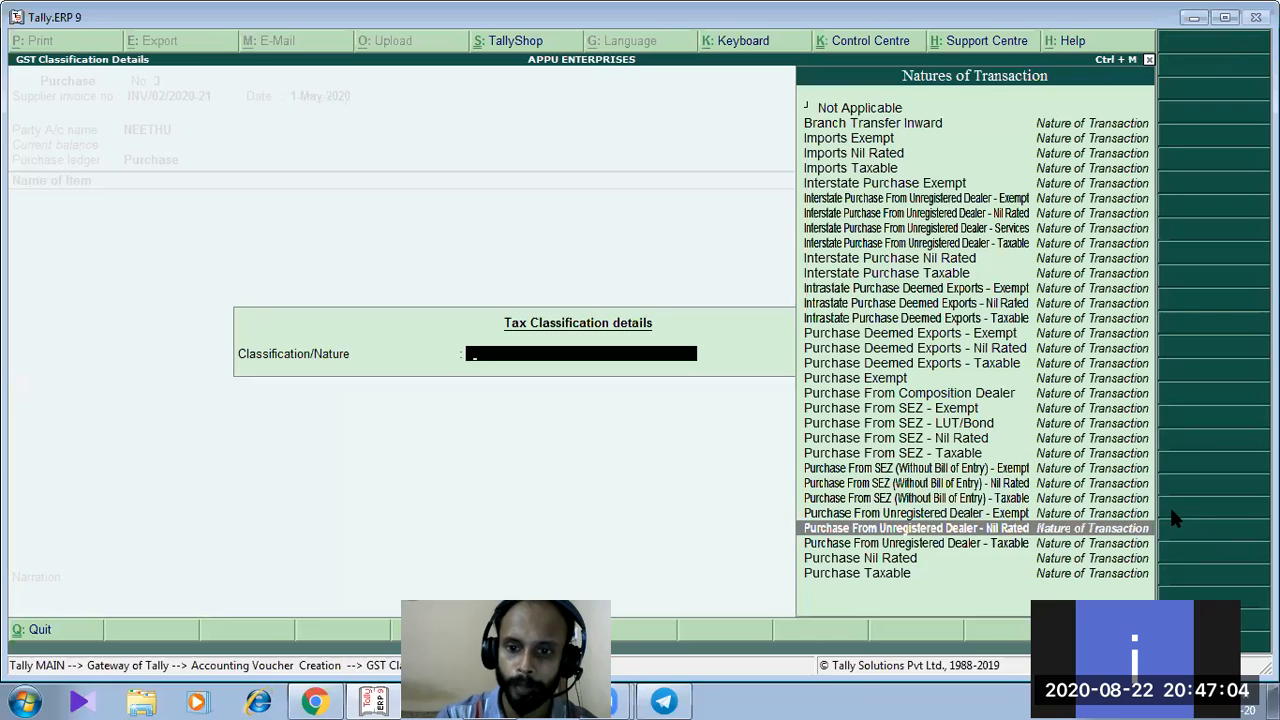
key(Down)
key(Return)
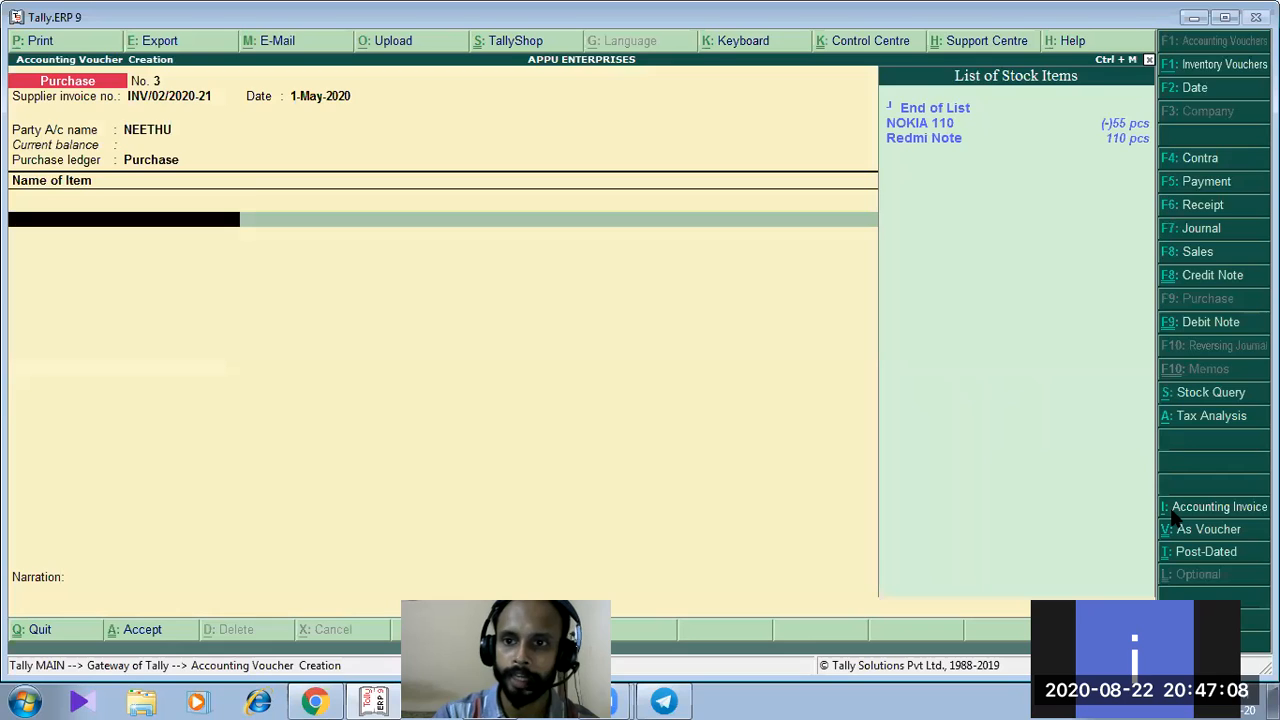
Add Redmi Note to the voucher from the Edapilly godown, with 50 pcs at a rate of 18,000
text(r)
key(Return)
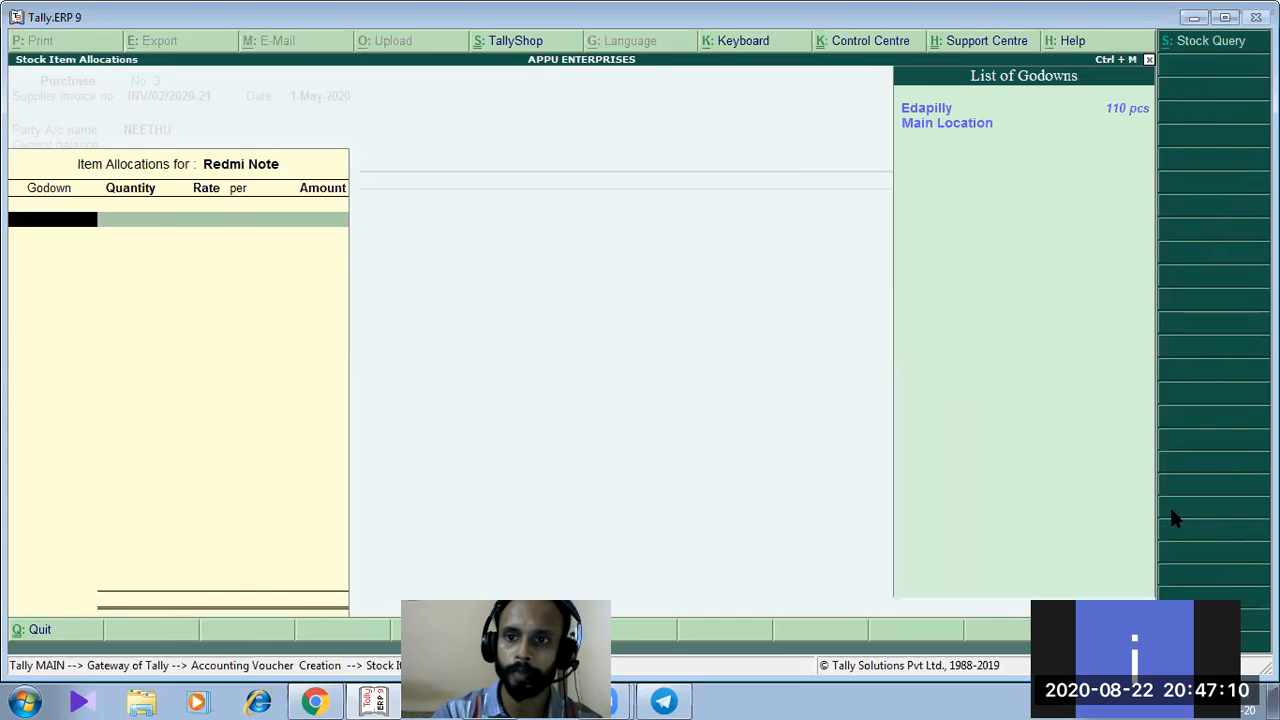
key(Return)
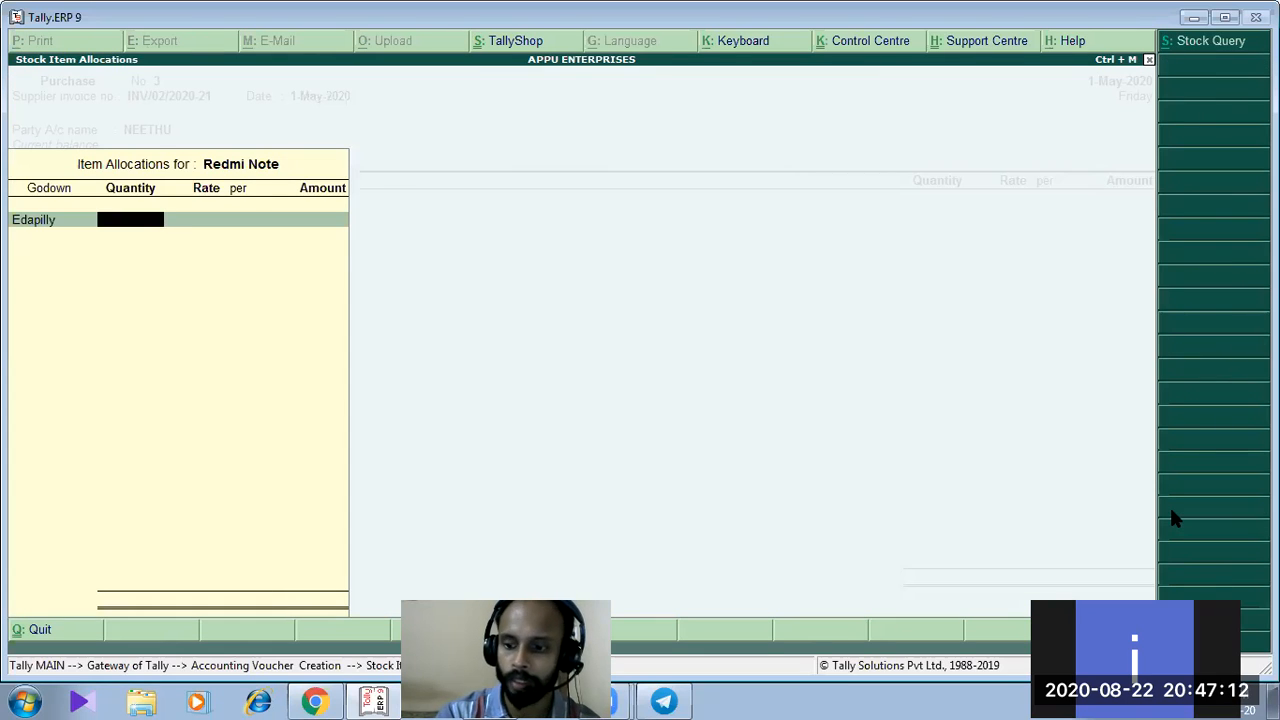
text(50)
key(Return)
key(Return)
key(BackSpace)
text(18,000)
key(Return)
key(Return)
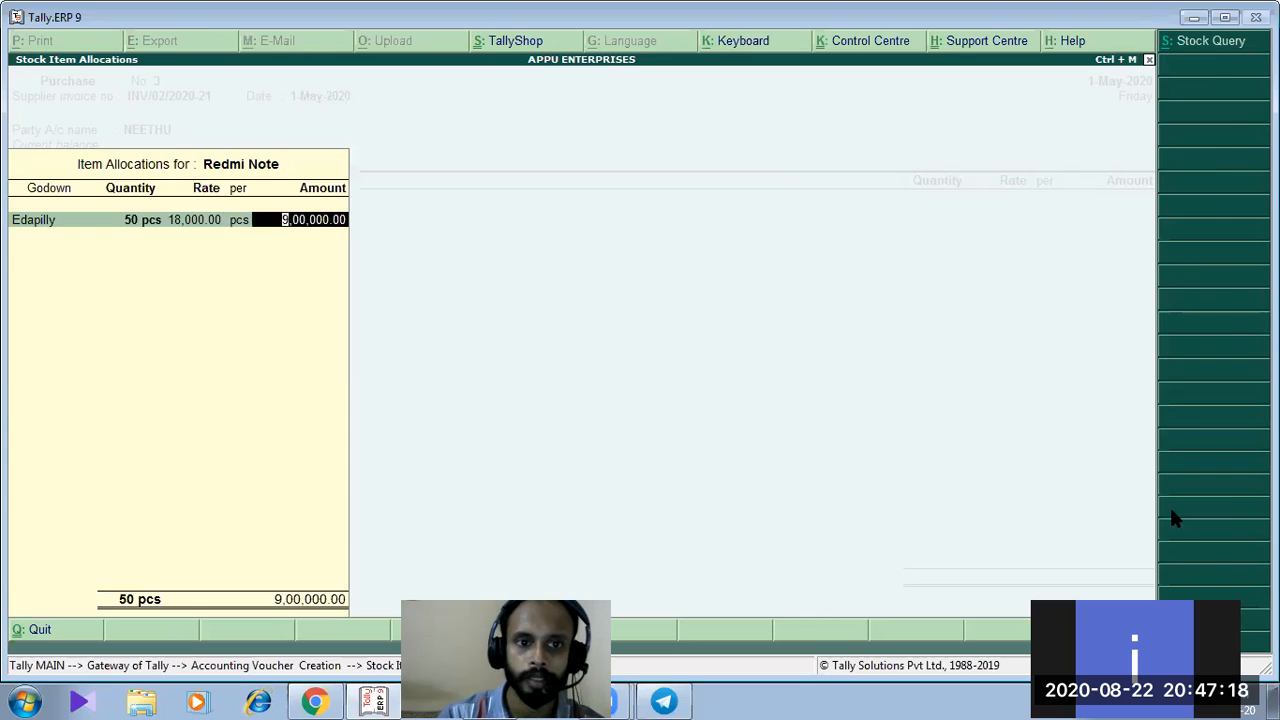
key(Return)
key(Return)
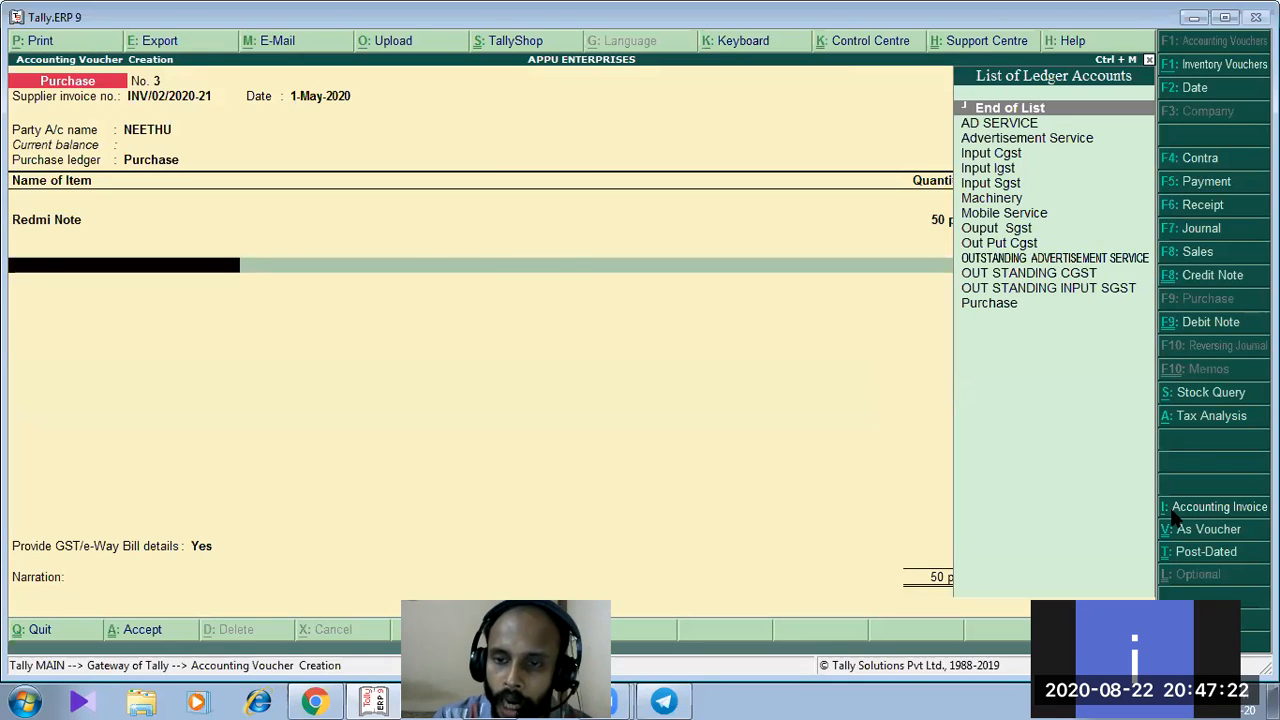
Add the Input Cgst ledger below the item line
key(Down)
key(Down)
key(Down)
key(Return)
Open the Redmi Note stock item from the voucher, check its GST details, and return through its godown allocation
key(BackSpace)
key(BackSpace)
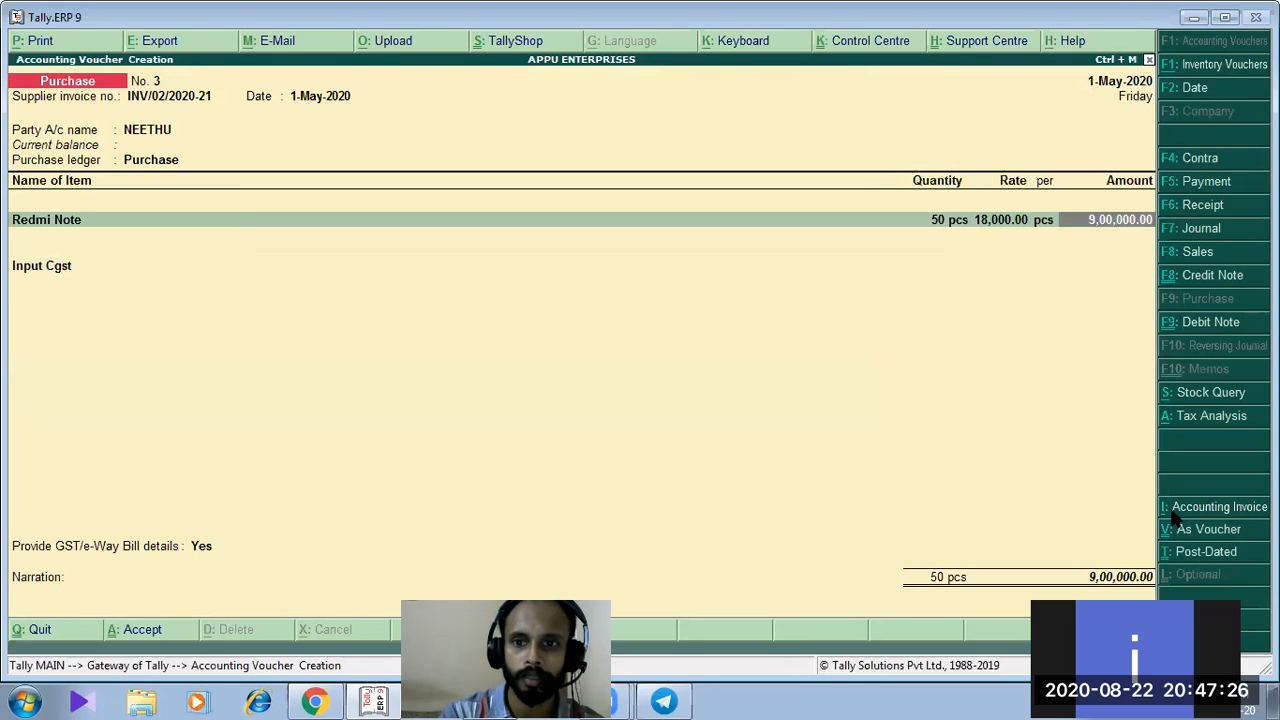
key(BackSpace)
key(BackSpace)
key(Return)
key(Return)
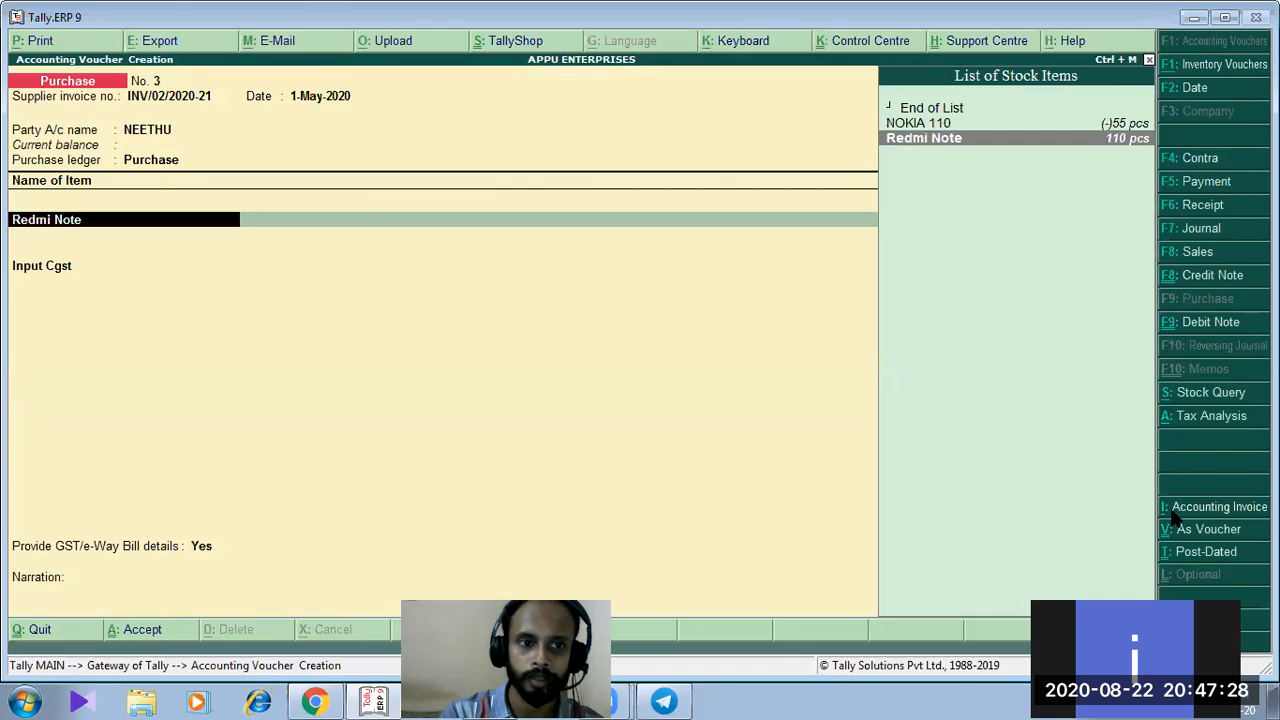
key(ctrl+Return)
key(Return)
key(Return)
key(Return)
key(Return)
key(Return)
key(Return)
key(Return)
key(Return)
key(y)
key(Return)
key(Return)
key(Return)
key(Return)
key(Return)
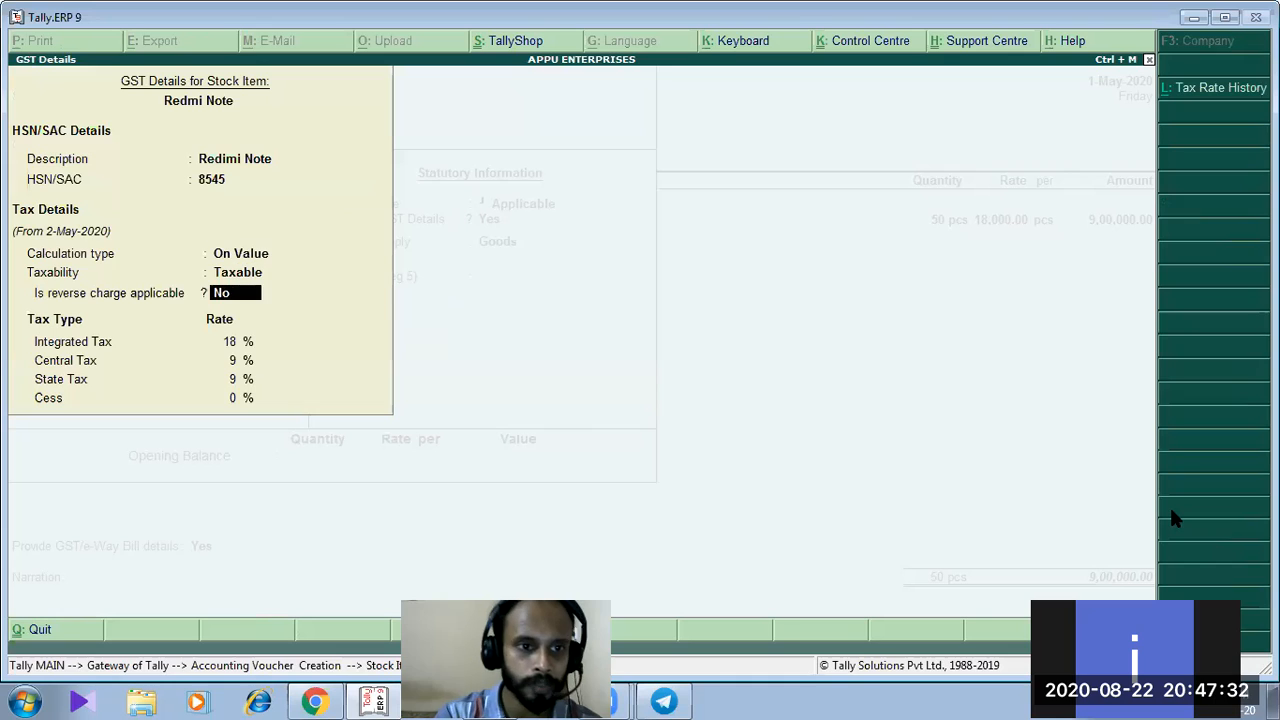
key(Return)
key(Return)
key(Return)
key(Return)
key(Return)
key(Return)
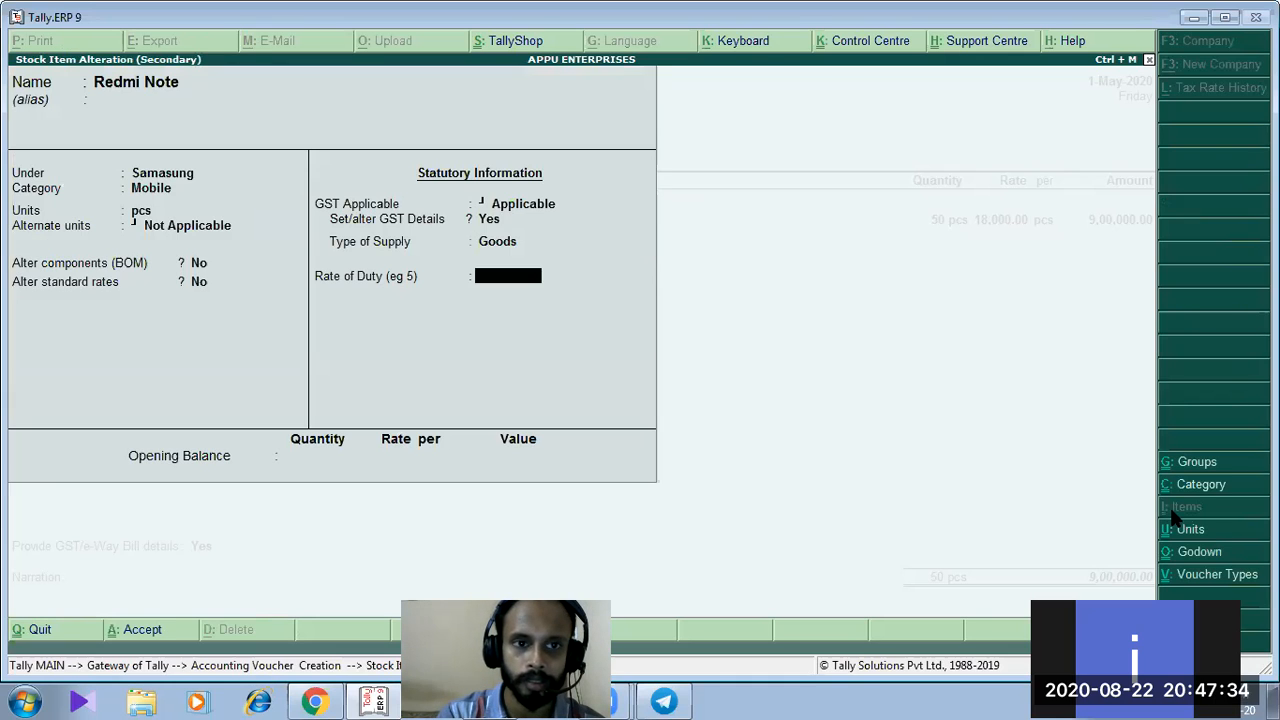
key(Return)
key(Return)
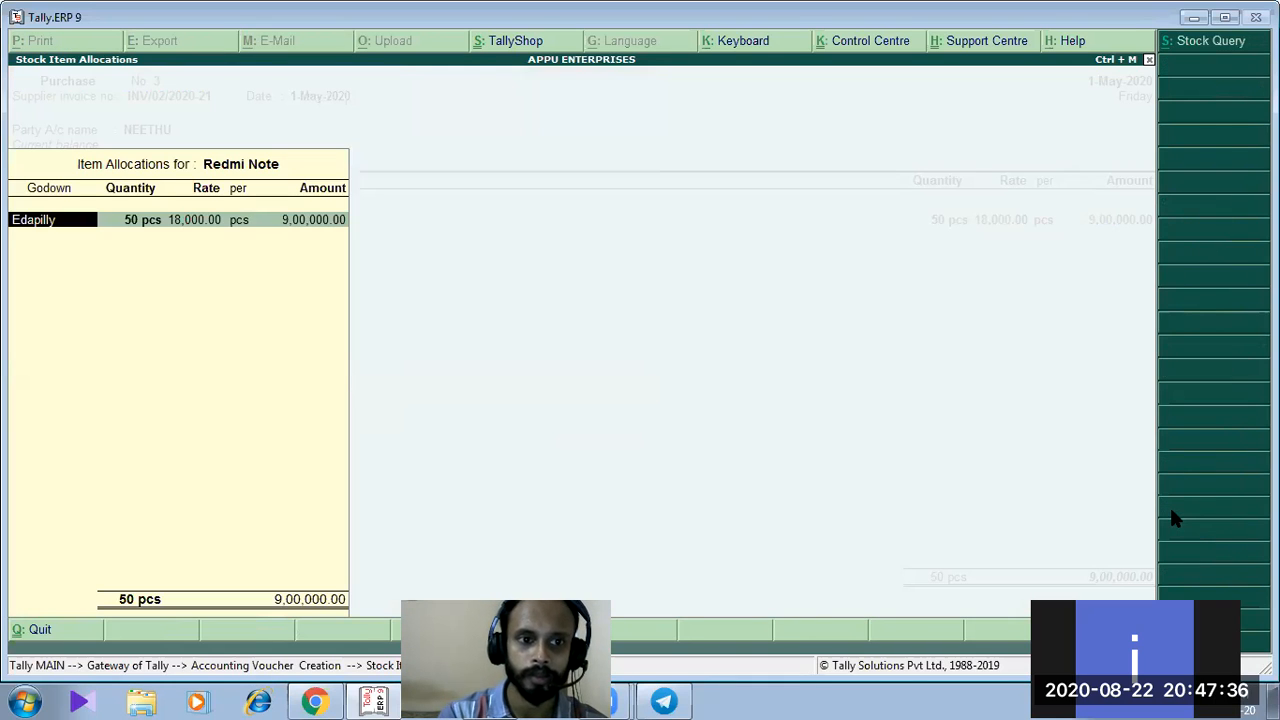
key(Return)
key(Return)
key(Return)
key(Return)
key(Return)
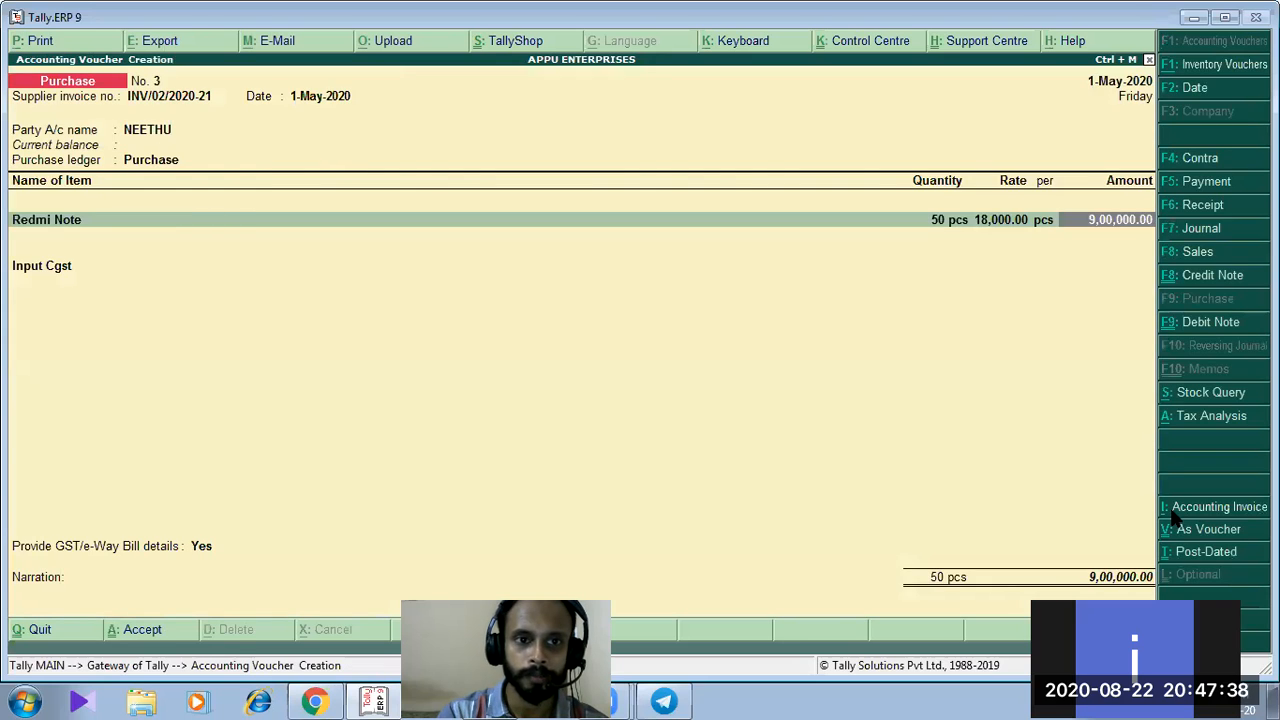
Alter the supplier's ledger from the voucher, setting Set/alter GST details to Yes and keeping Regular registration, and save it
key(BackSpace)
key(BackSpace)
key(BackSpace)
key(BackSpace)
key(Return)
key(ctrl+Return)
key(Return)
key(Return)
key(Return)
key(Return)
key(Return)
key(Return)
key(Return)
key(Return)
key(Return)
key(Return)
key(Return)
key(Return)
key(Return)
key(Return)
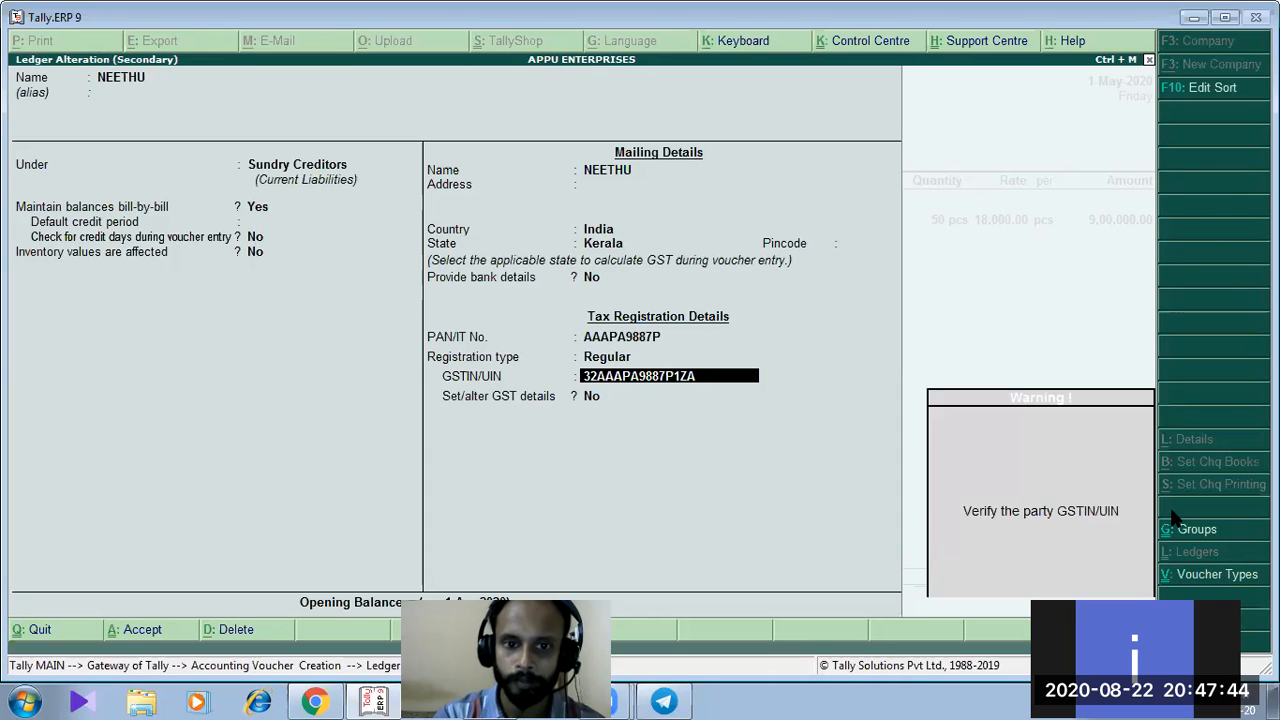
key(Return)
key(y)
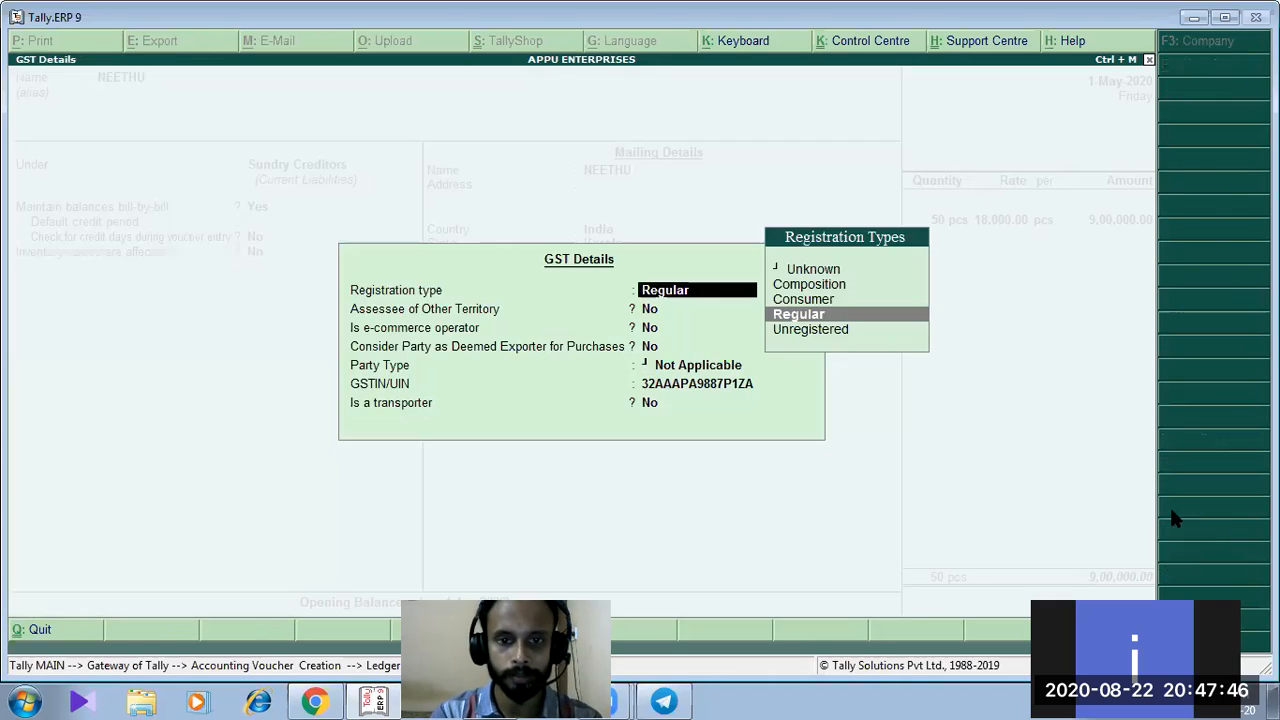
key(Return)
key(Return)
key(Return)
key(Return)
key(Return)
key(Return)
key(Return)
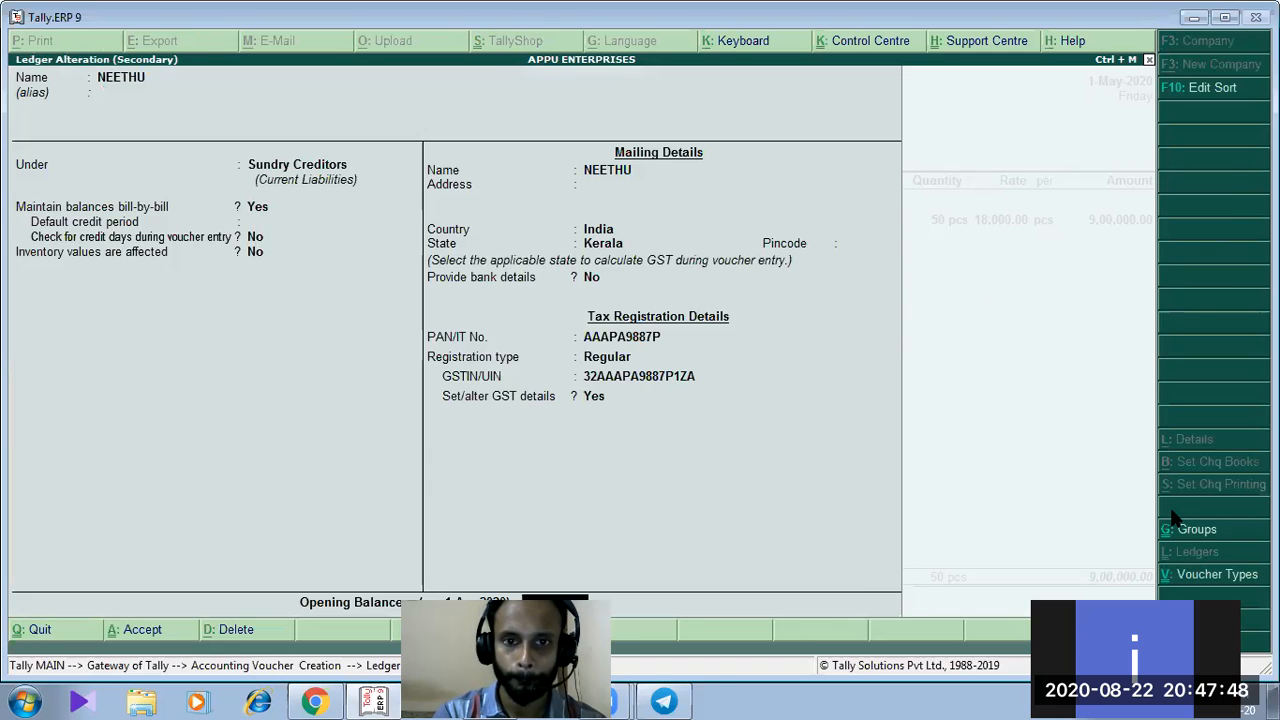
key(Return)
key(Return)
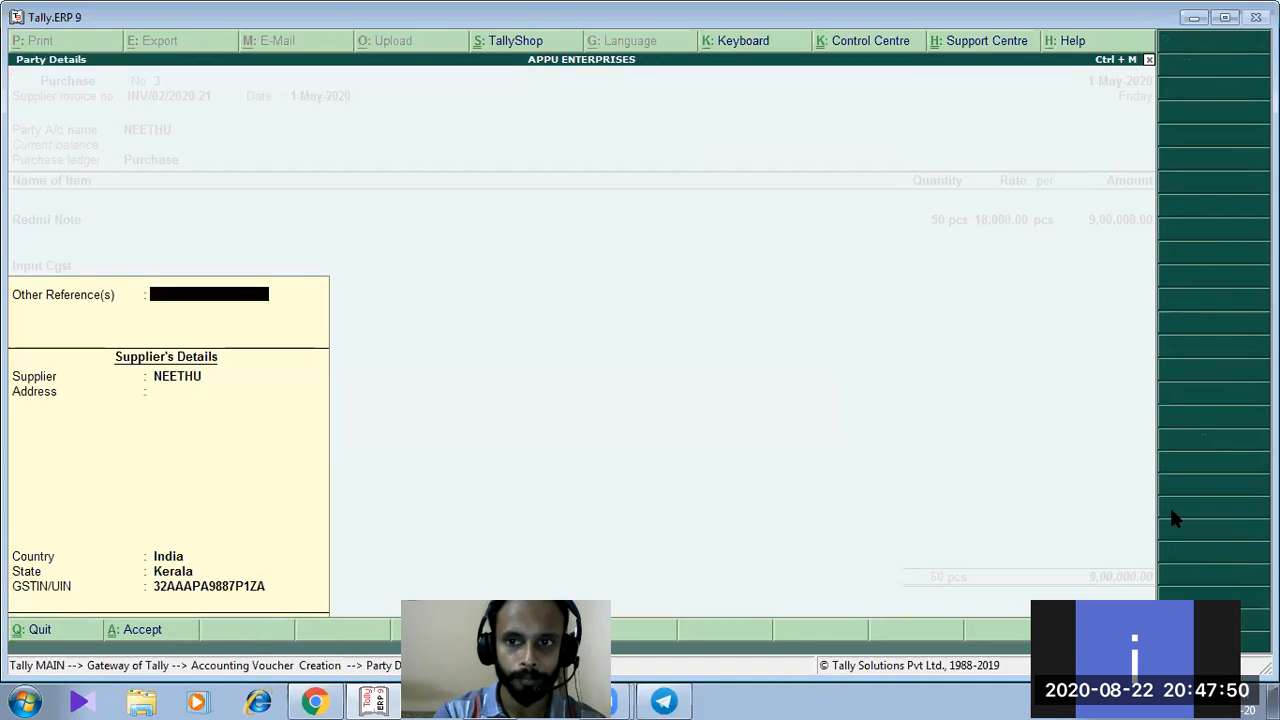
Accept the supplier's details, the Purchase ledger and the Redmi Note allocation in the voucher again
key(Return)
key(Return)
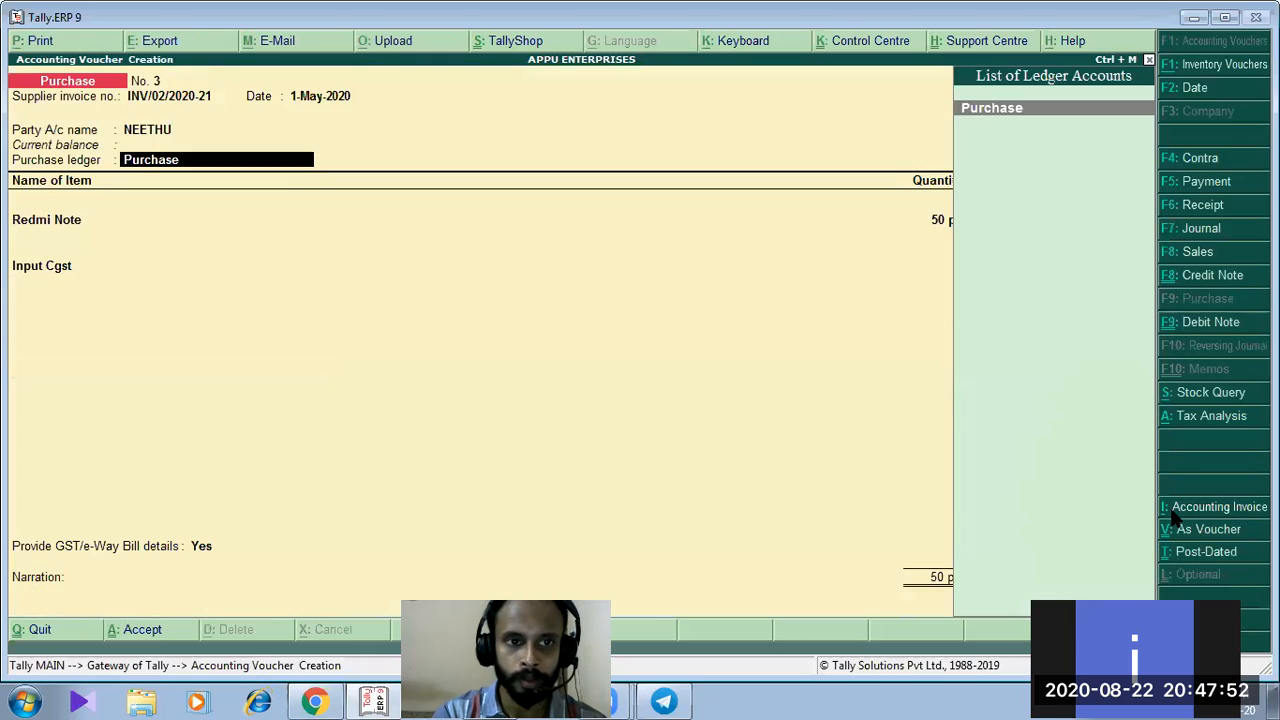
key(Return)
key(Return)
key(Return)
key(Return)
key(Return)
key(Return)
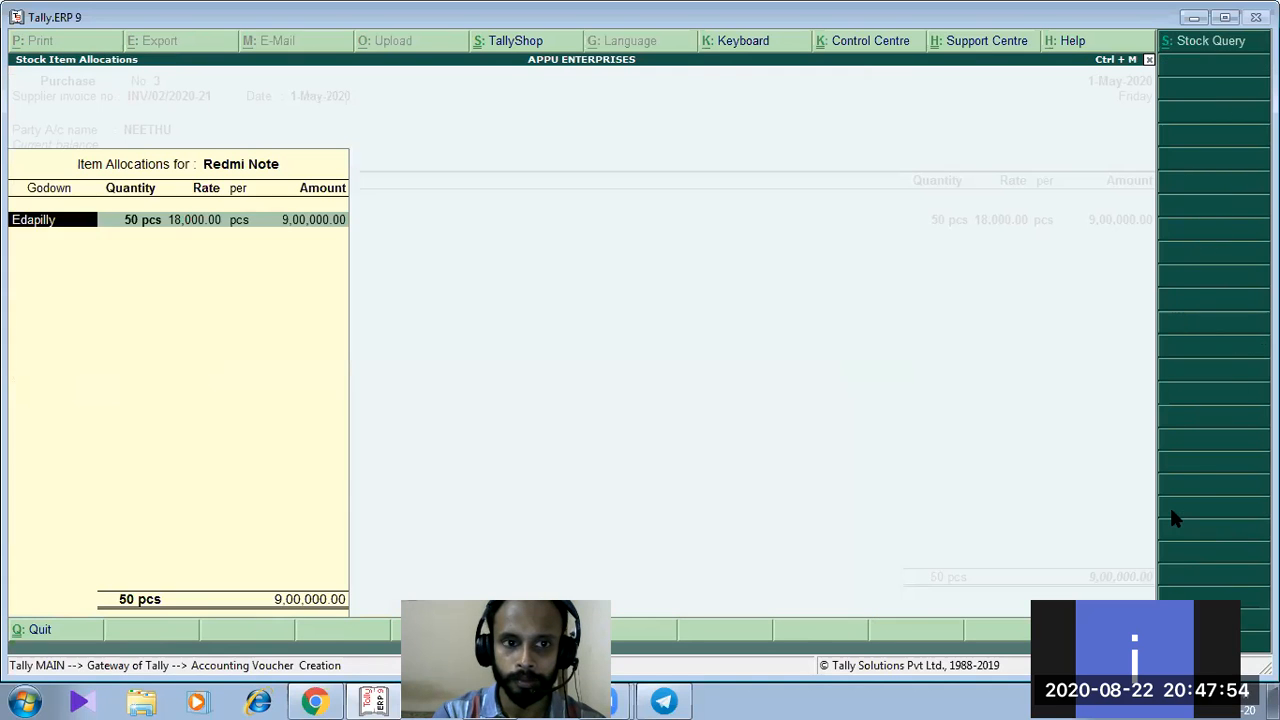
key(Return)
key(Return)
key(Return)
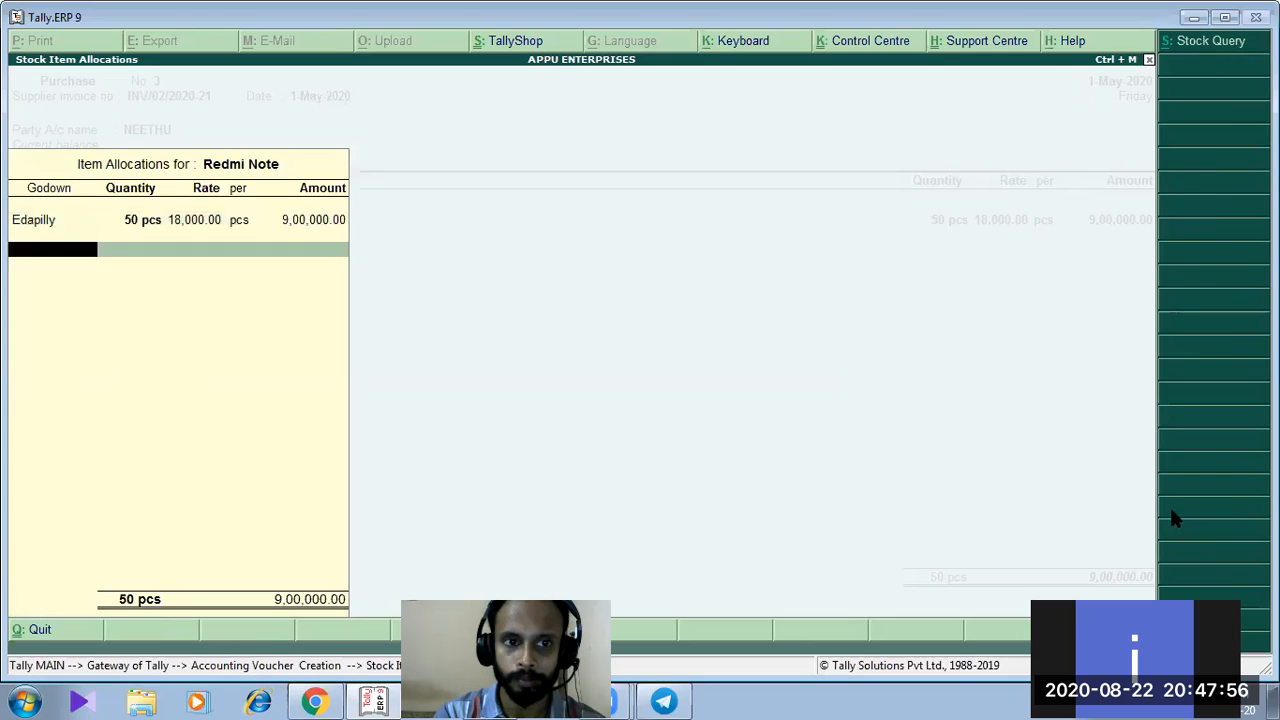
key(Return)
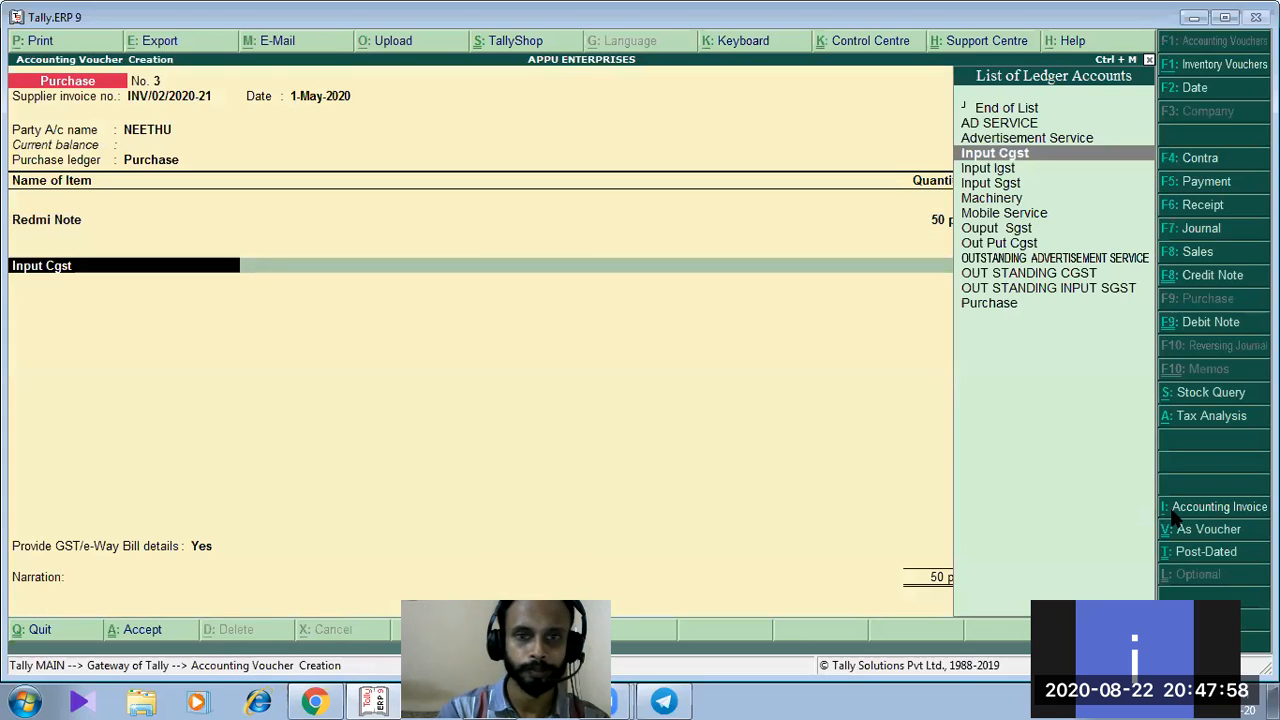
Calculate 900000*9/100 with the built-in calculator for the Input Cgst amount
key(Return)
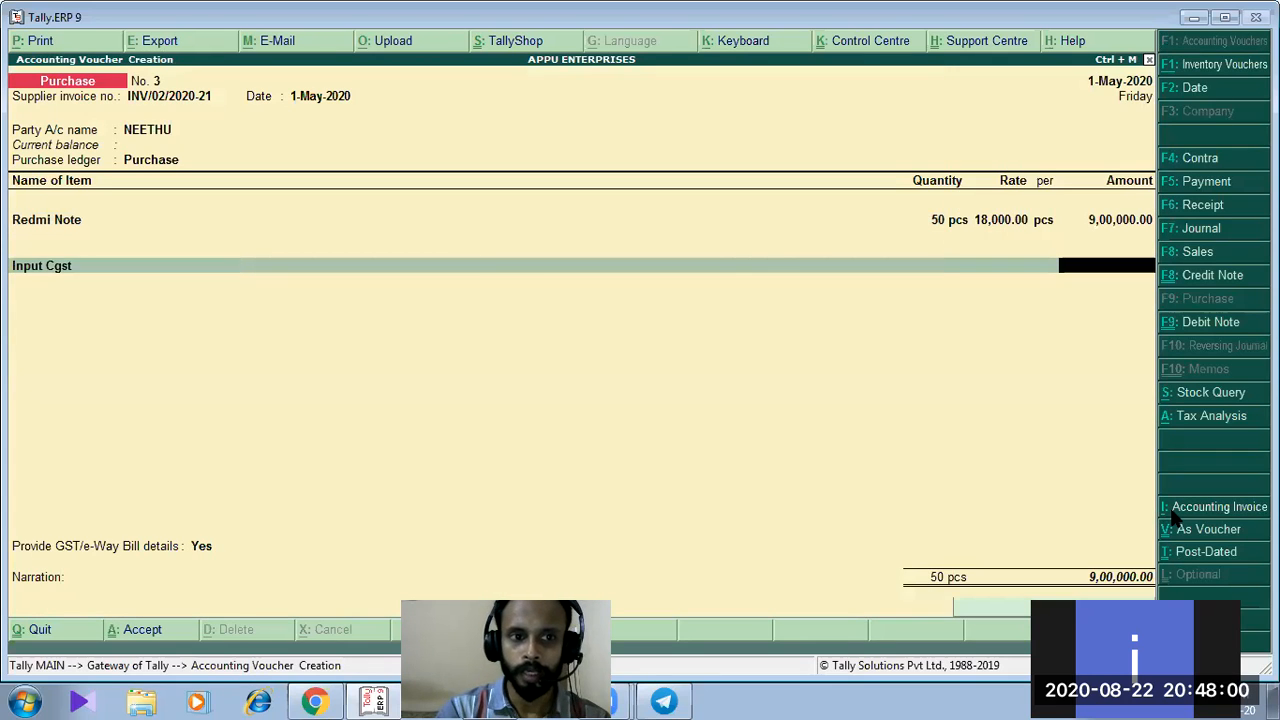
key(ctrl+n)
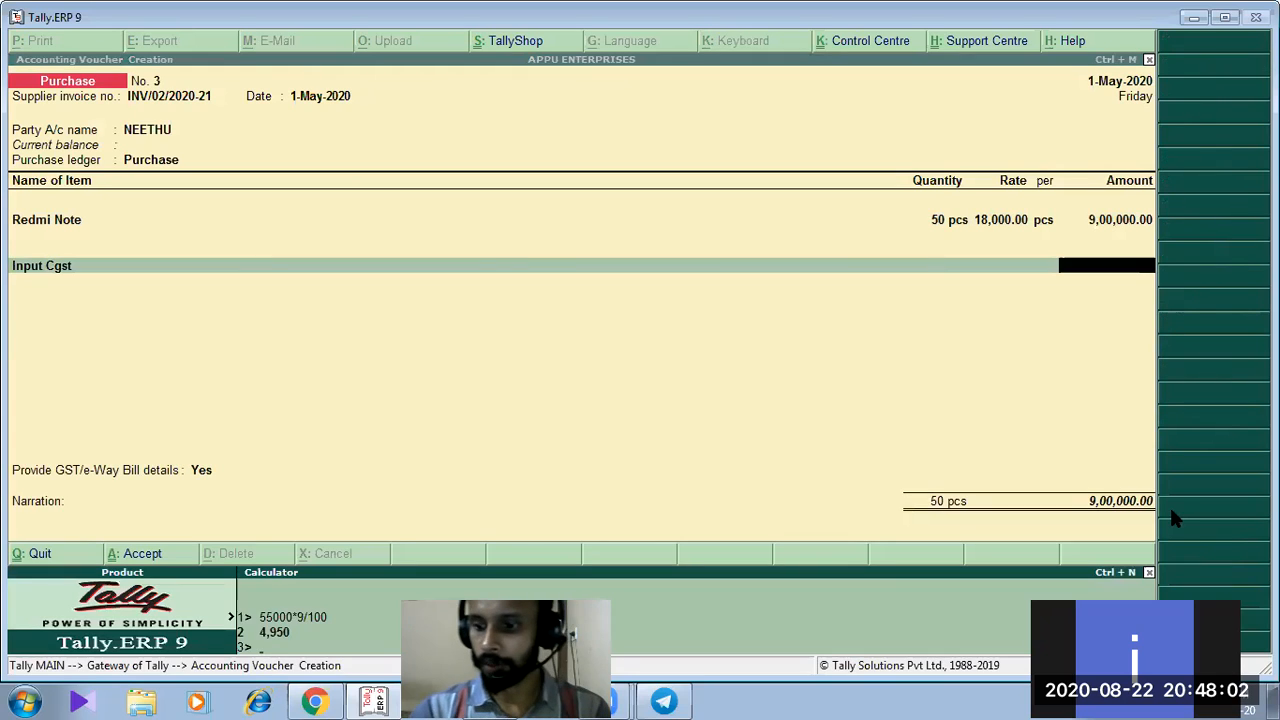
text(90000)
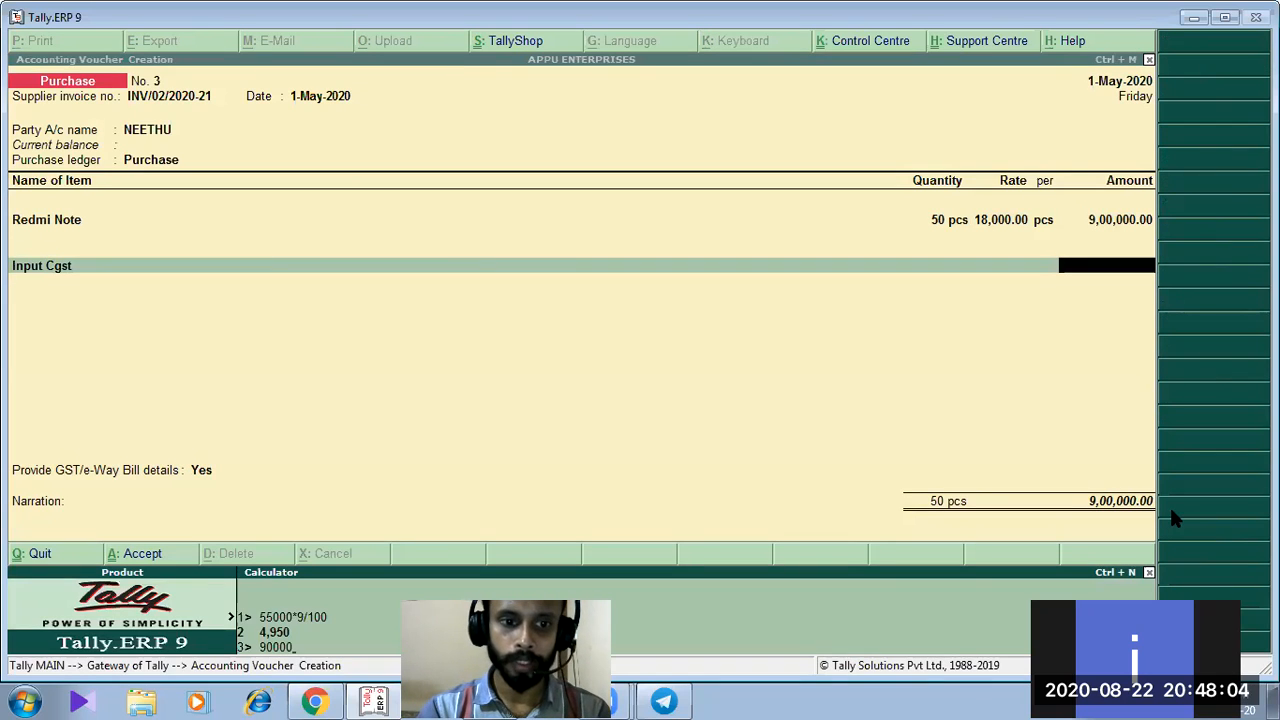
text(0*)
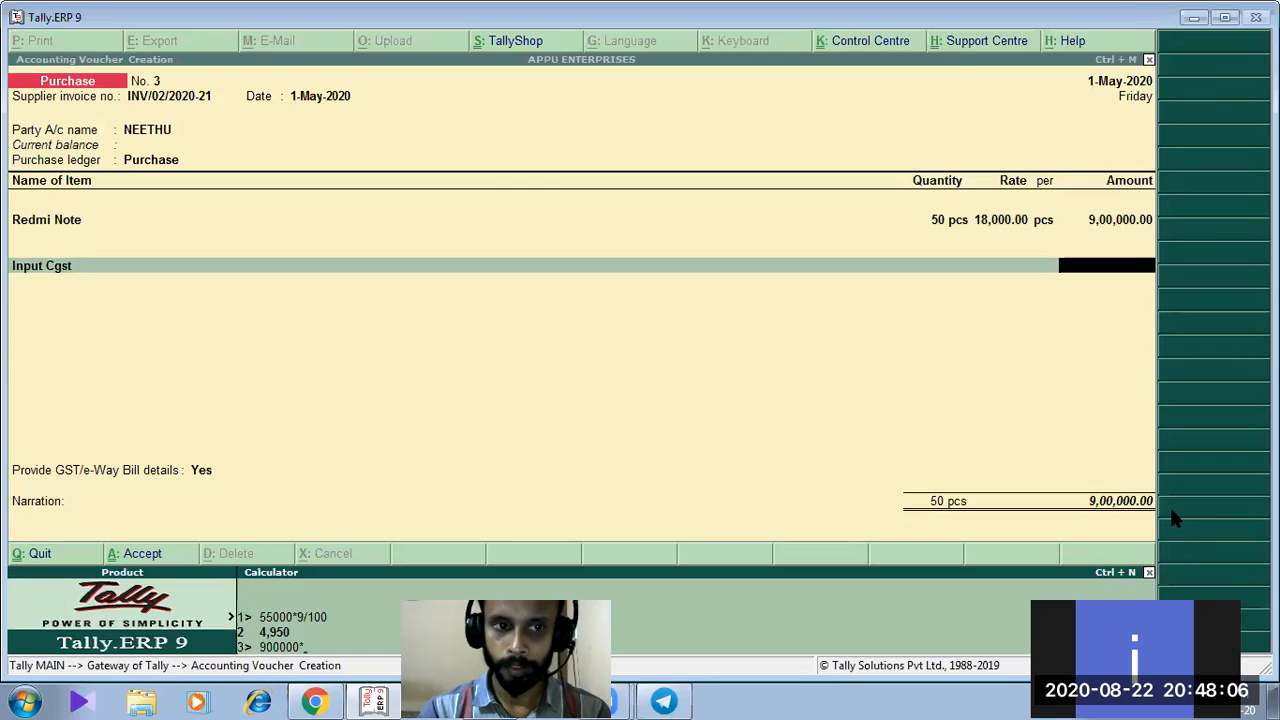
text(9/1)
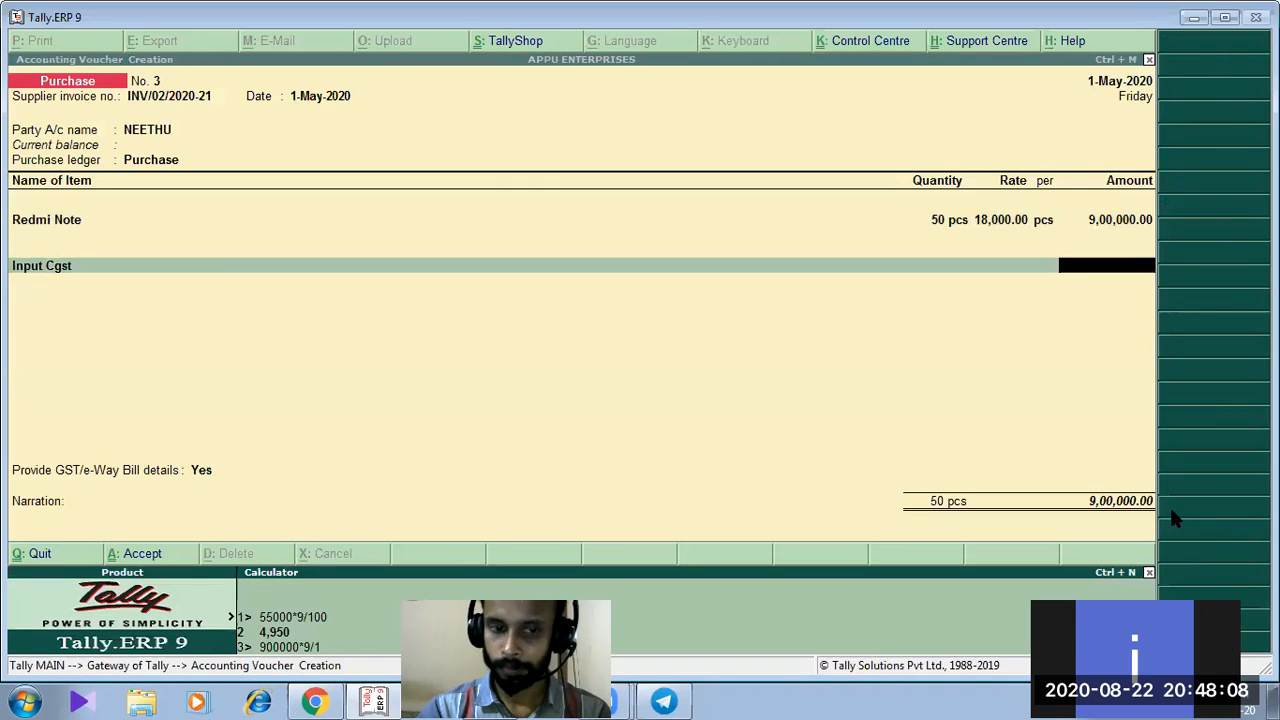
text(00)
key(Return)
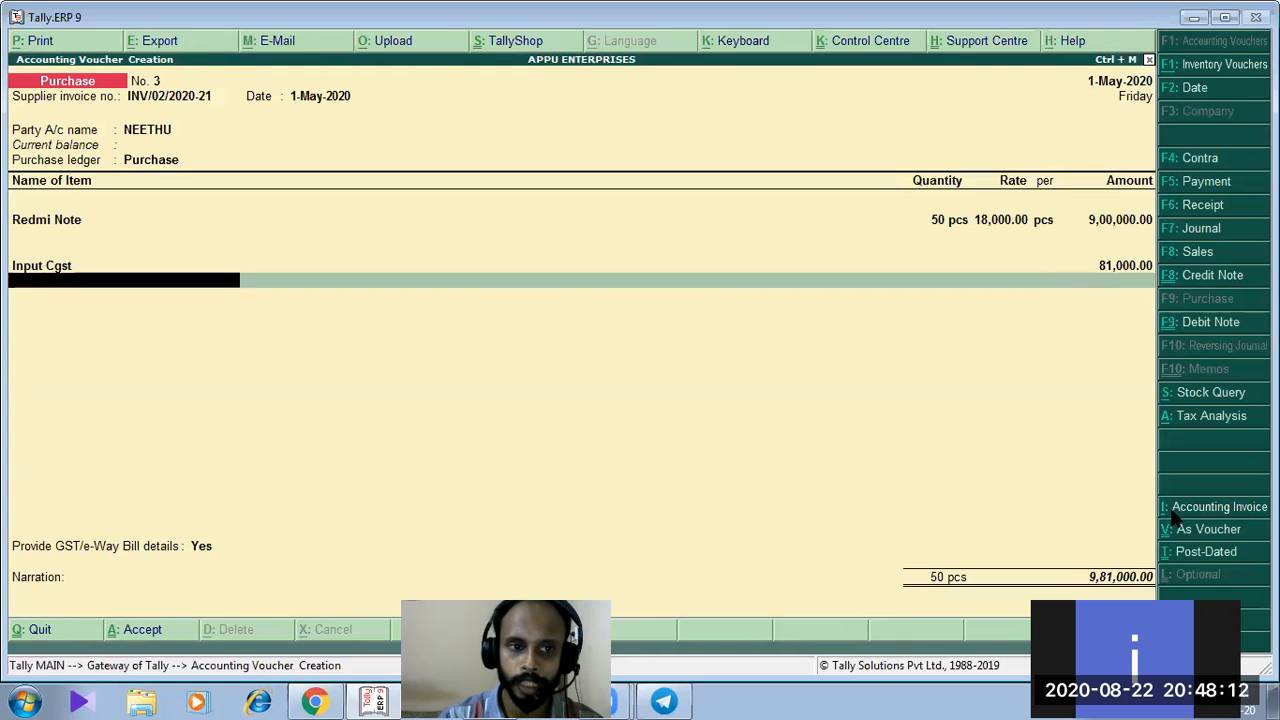
Add the Input Sgst ledger with an amount of 81000 and finish the ledger list
key(space)
key(Down)
key(Down)
key(Down)
key(Down)
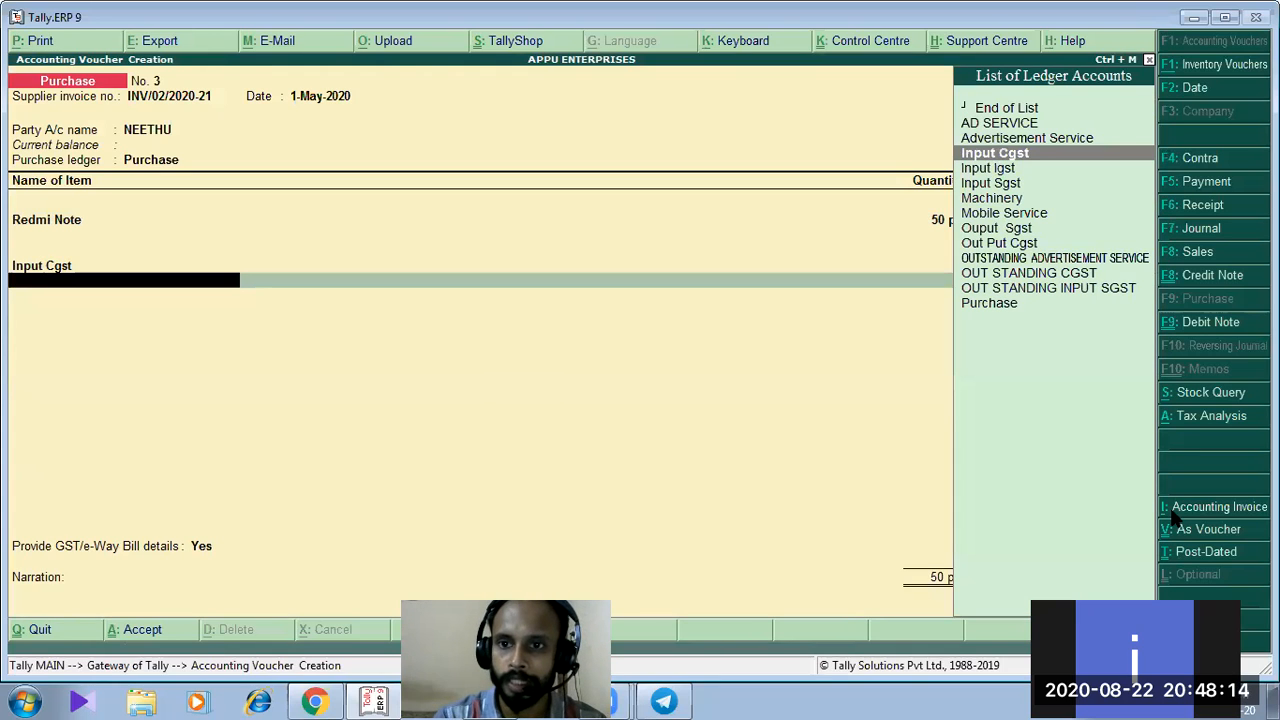
key(Down)
key(Return)
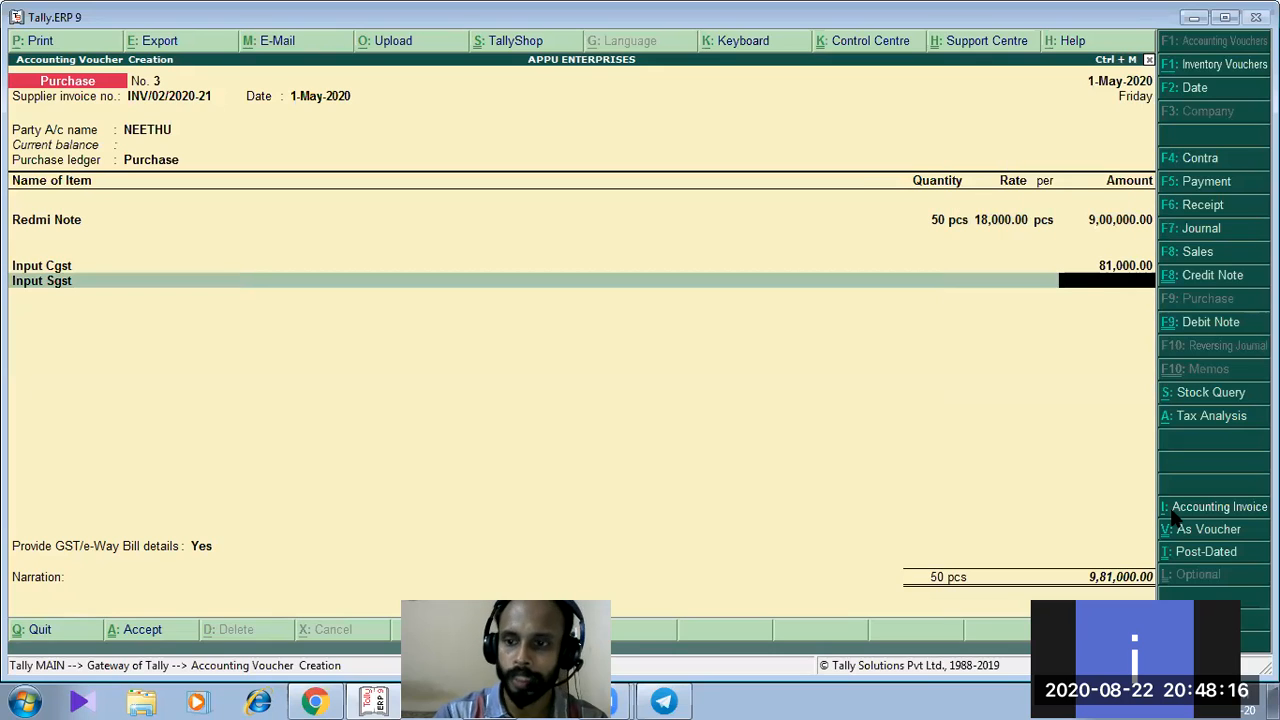
text(81000)
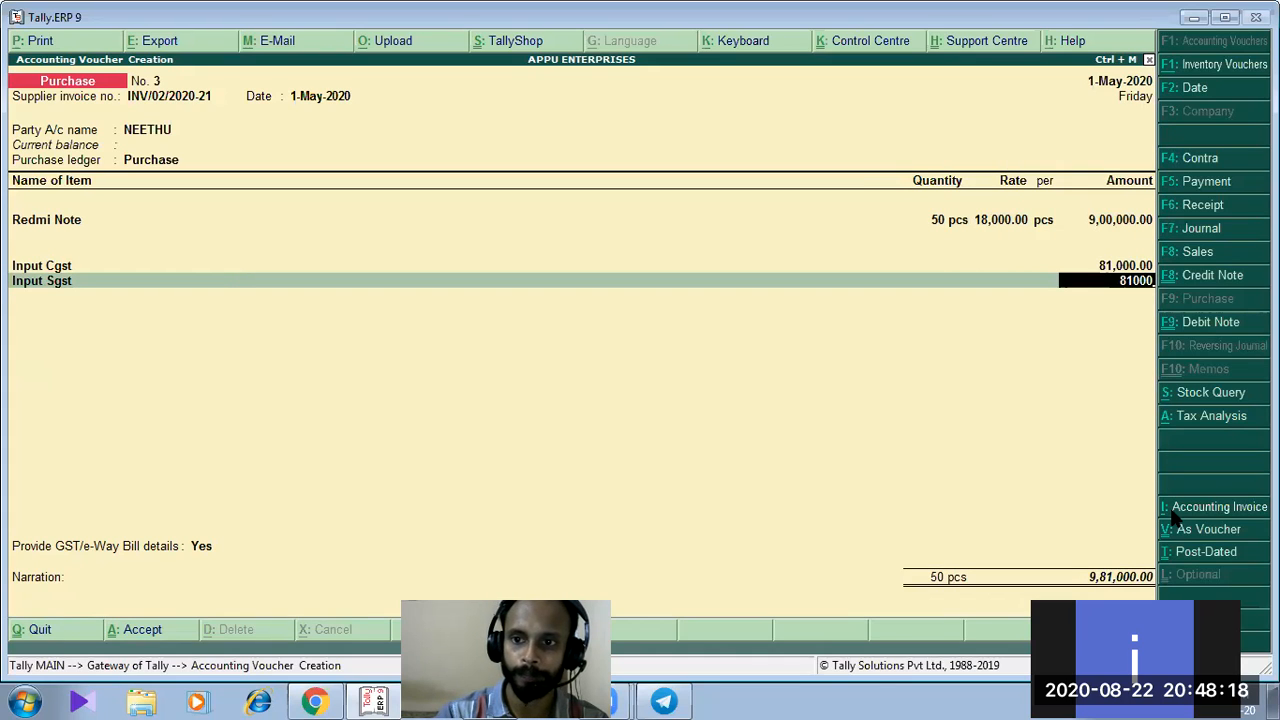
key(Return)
key(Return)
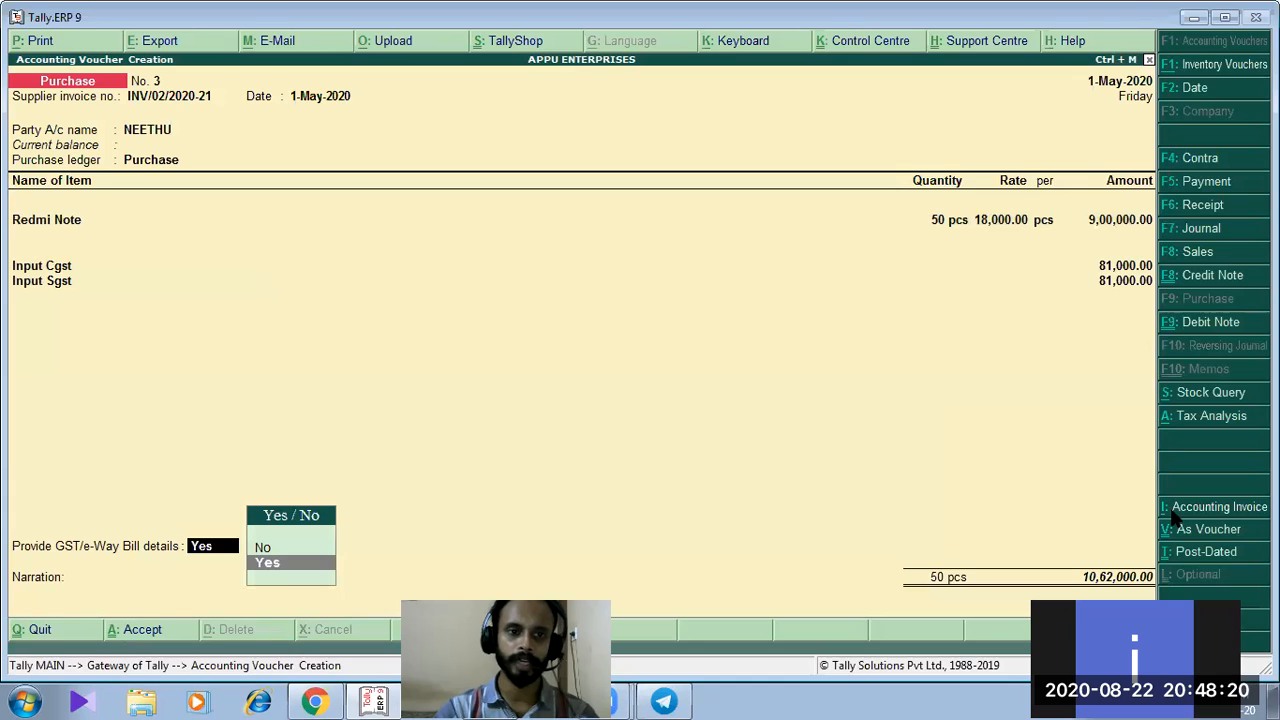
Keep Provide GST/e-Way Bill details at Yes and go through the e-way bill fields without new entries
key(Return)
key(Return)
key(Return)
key(Return)
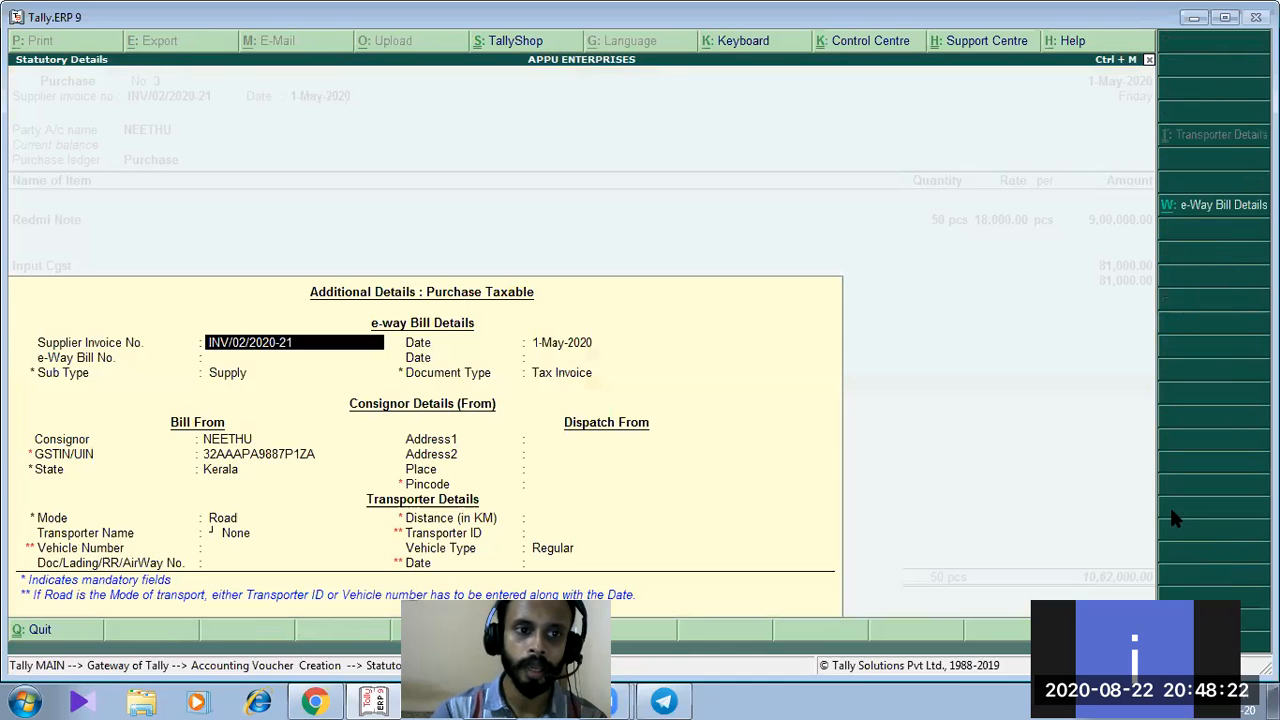
key(Return)
key(Return)
key(Return)
key(Return)
key(Return)
key(Return)
key(Return)
key(Return)
key(Return)
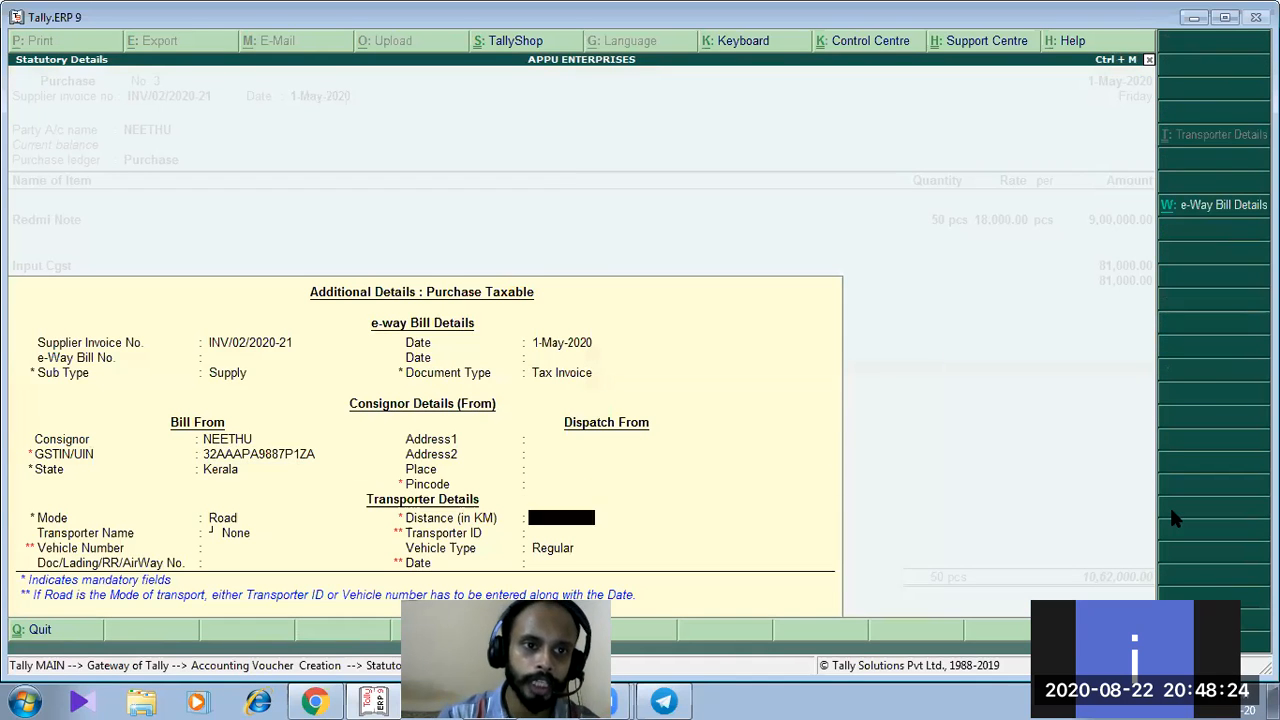
key(Return)
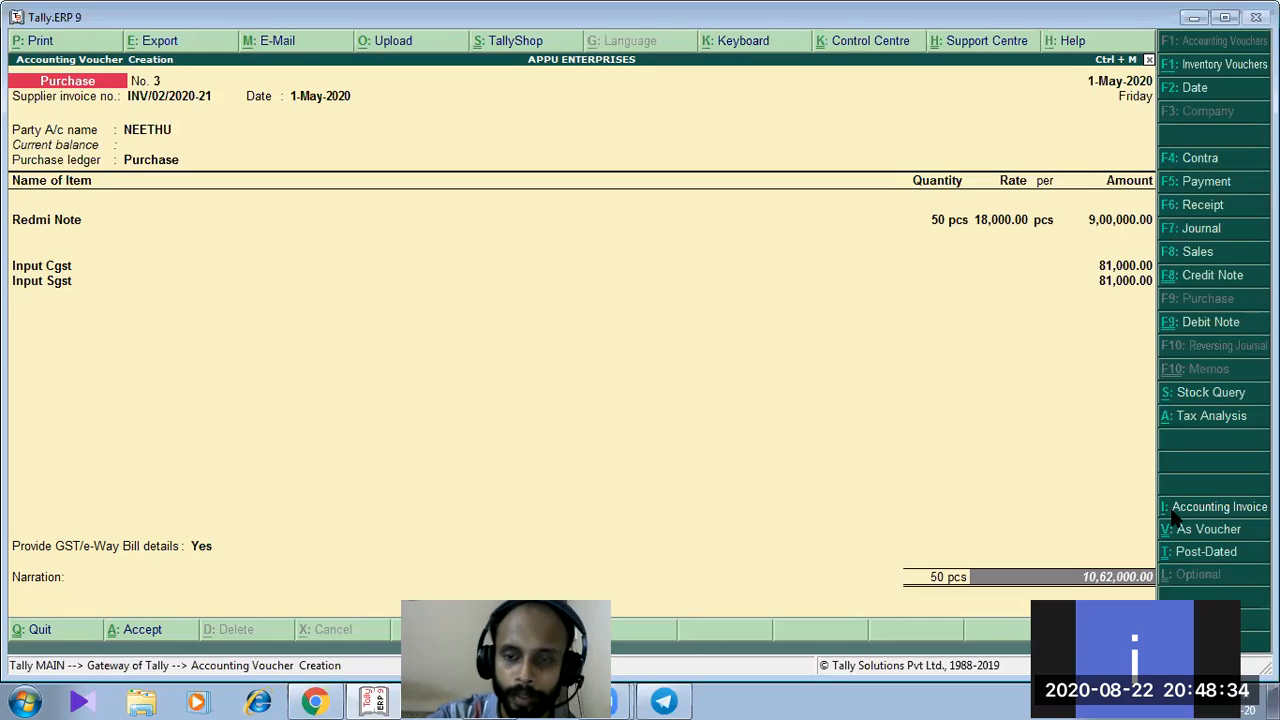
Go back through the purchase voucher to the party account and review the supplier's details
key(BackSpace)
key(BackSpace)
key(BackSpace)
key(BackSpace)
key(BackSpace)
key(BackSpace)
key(BackSpace)
key(BackSpace)
key(BackSpace)
key(BackSpace)
key(BackSpace)
key(BackSpace)
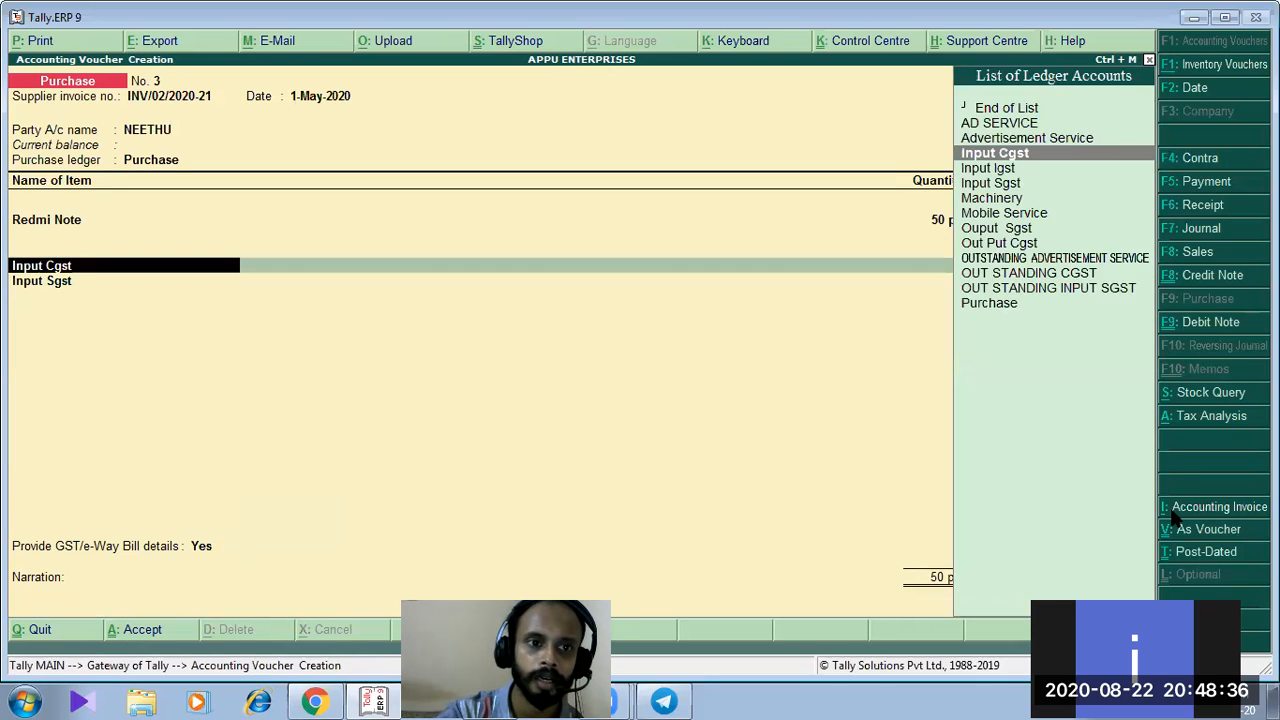
key(BackSpace)
key(Return)
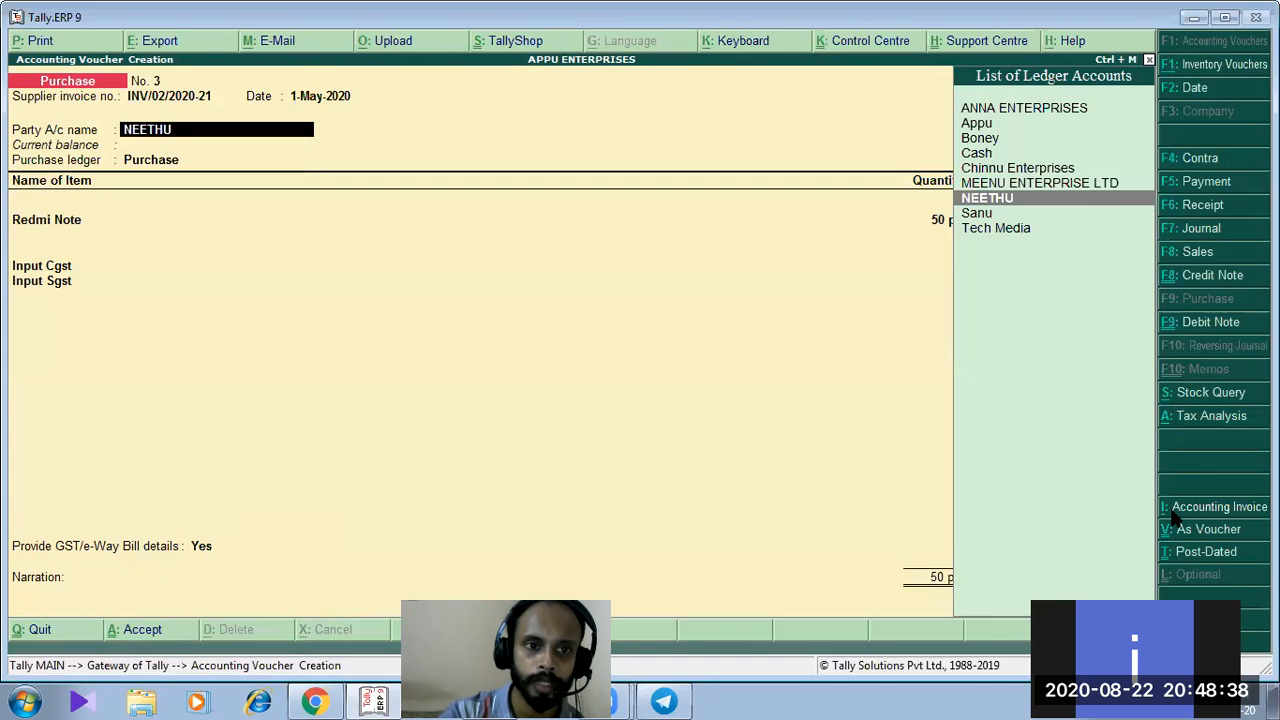
key(ctrl+Return)
key(ctrl+a)
key(ctrl+a)
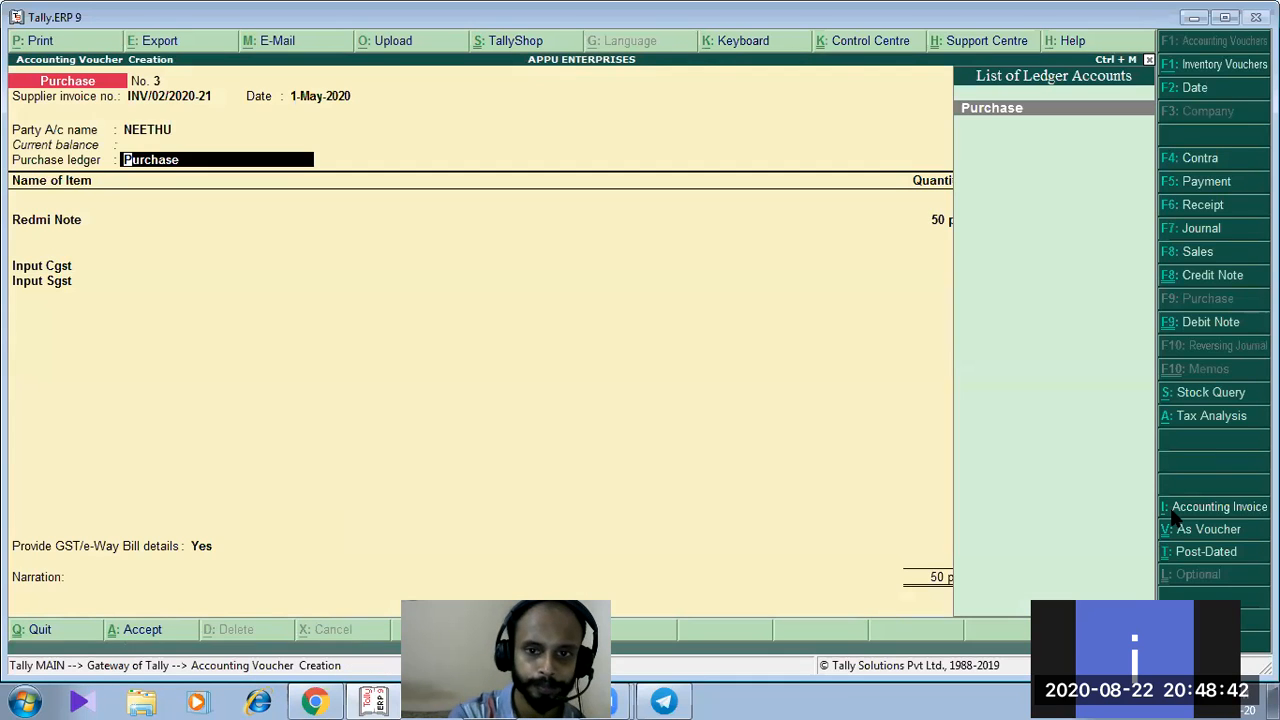
Review the Purchase ledger, the Redmi Note line and the Input Cgst amount without altering any entry
key(Return)
key(Return)
key(Return)
key(Return)
key(Return)
key(Return)
key(Return)
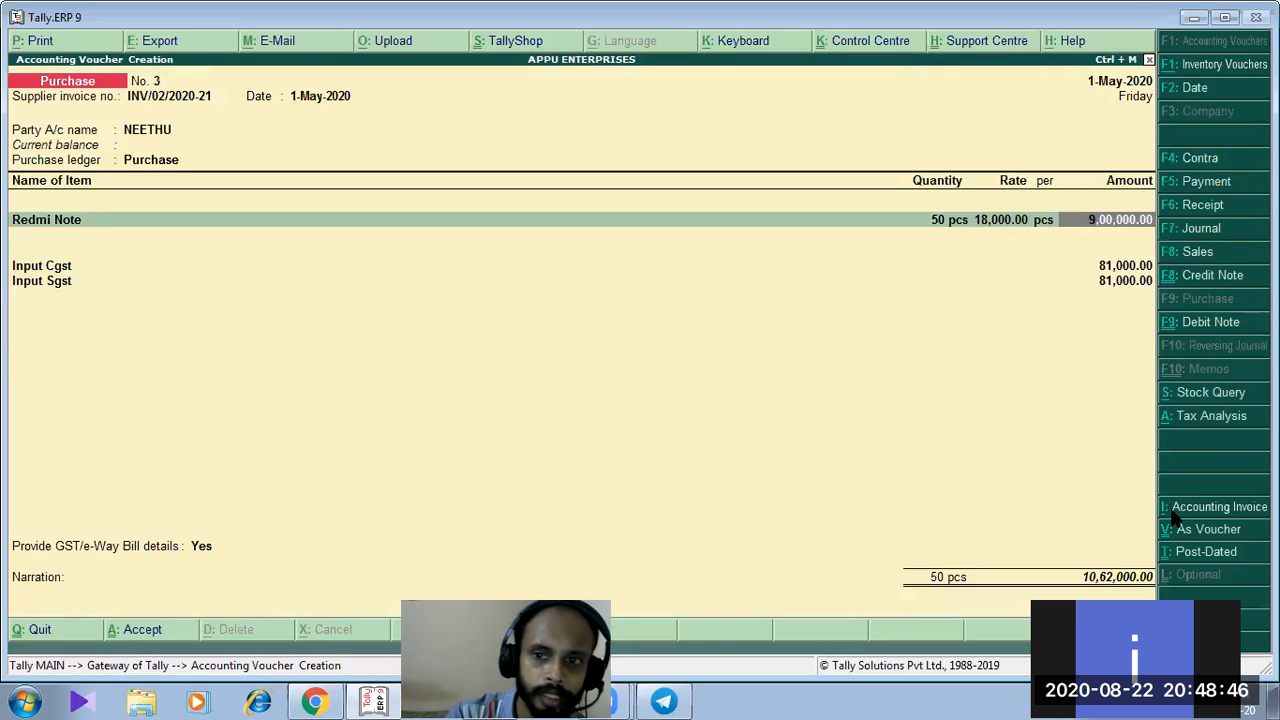
key(Return)
key(Return)
key(Return)
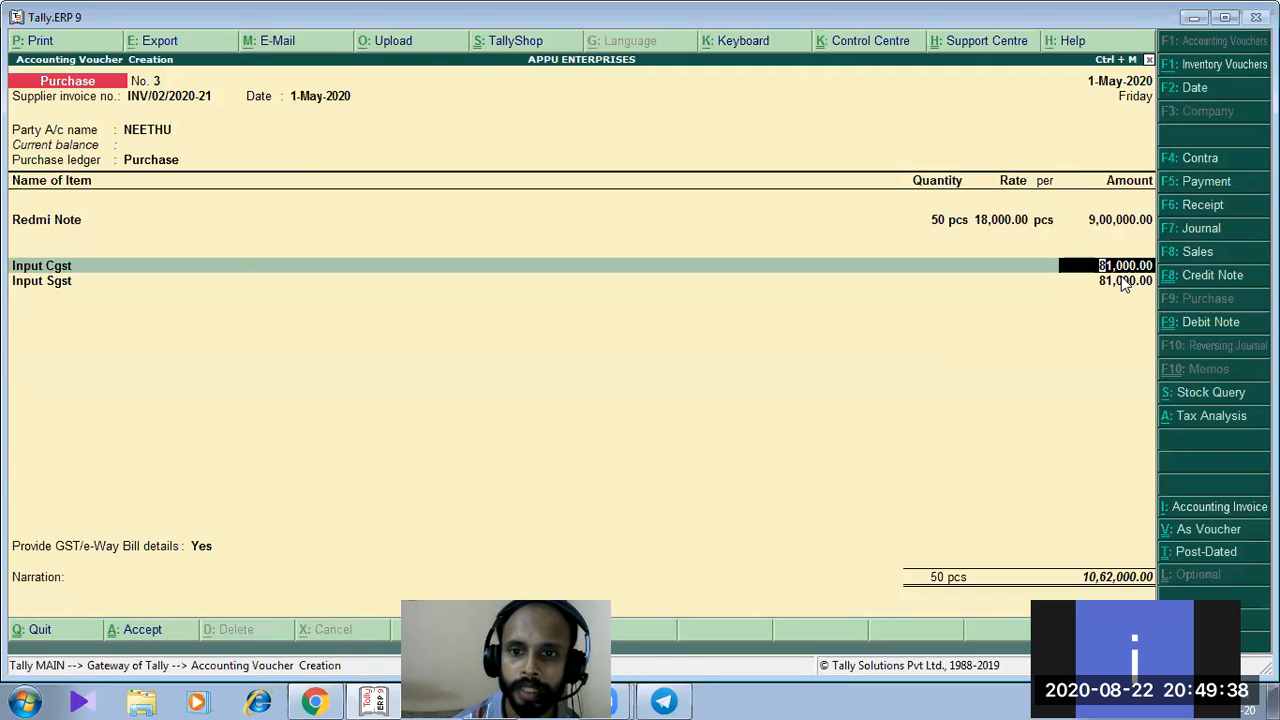
Accept both tax amounts, keep Provide GST/e-Way Bill details at Yes and pass through the e-way bill fields without new entries
key(Return)
key(Return)
key(Return)
key(Return)
key(Return)
key(Return)
key(Return)
key(Return)
key(Return)
key(Return)
key(Return)
key(Return)
key(Return)
key(Return)
key(Return)
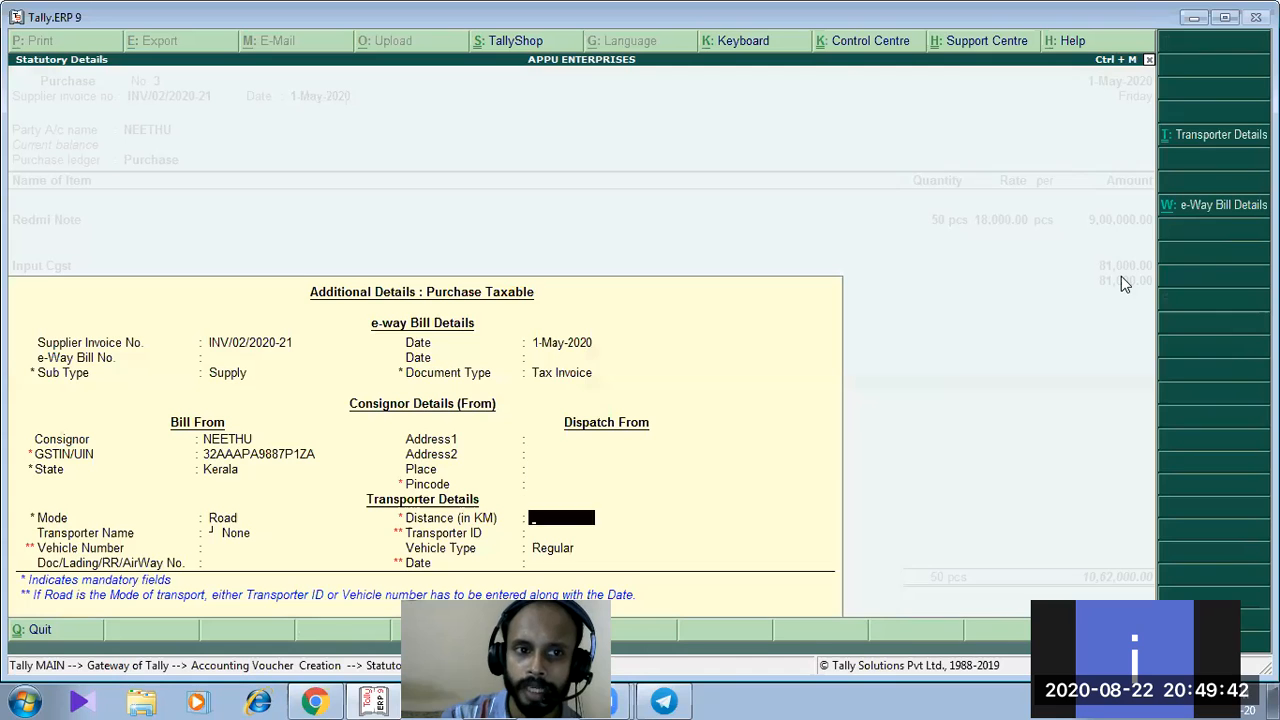
key(Return)
key(Return)
key(Return)
key(Return)
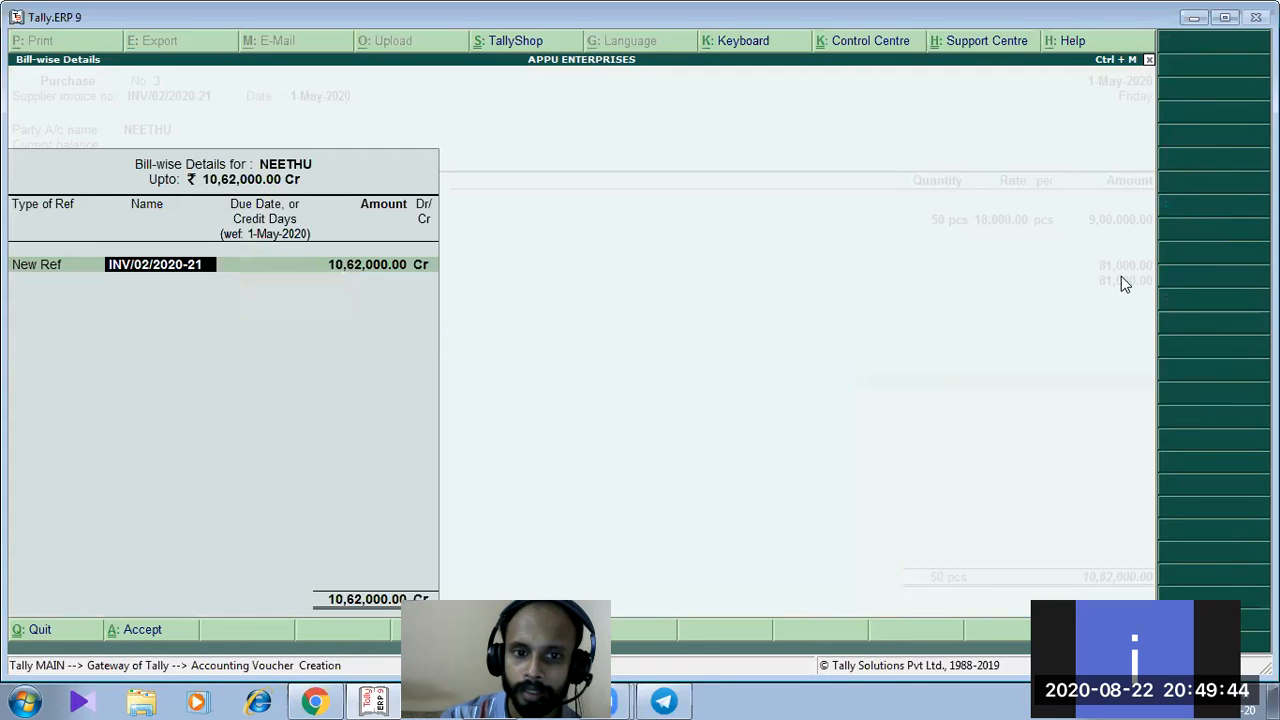
Accept the New Ref bill-wise reference INV/02/2020-21 for the supplier with the full invoice amount of 10,62,000.00 Cr
key(Return)
key(Return)
key(Return)
key(Return)
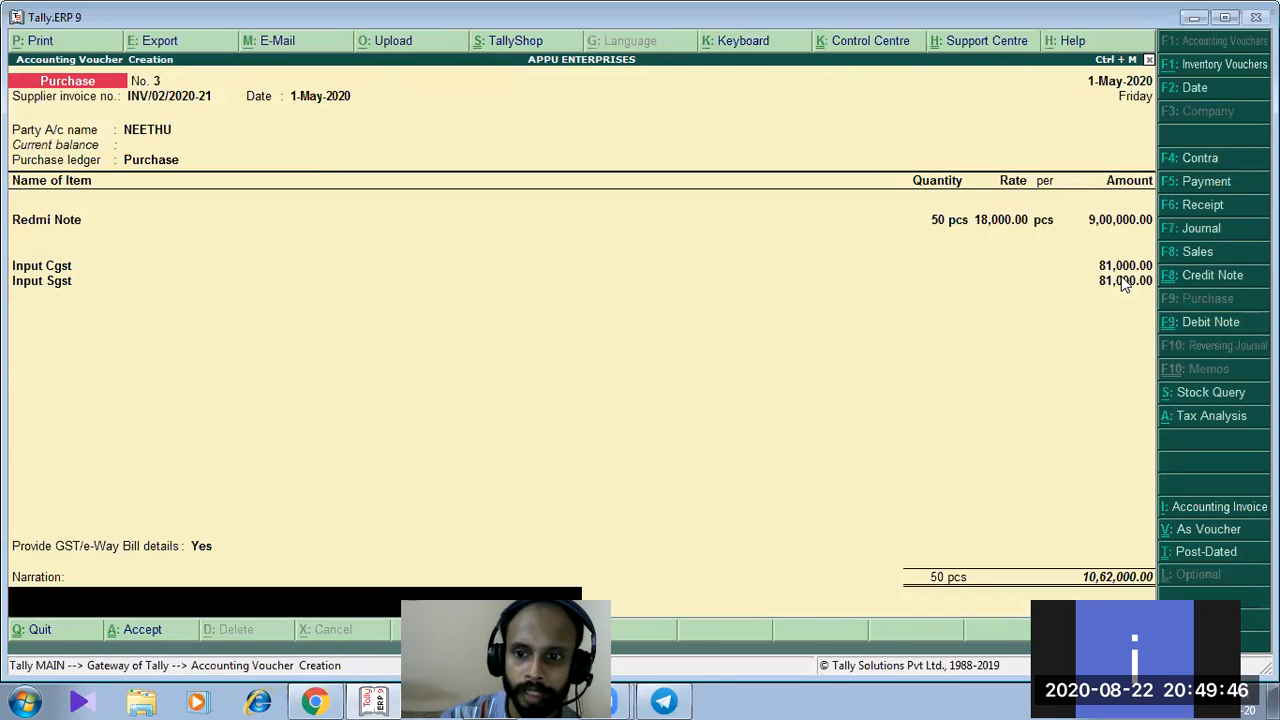
Save the purchase voucher without a narration, and reopen it once to review and accept the entry
key(Return)
key(Return)
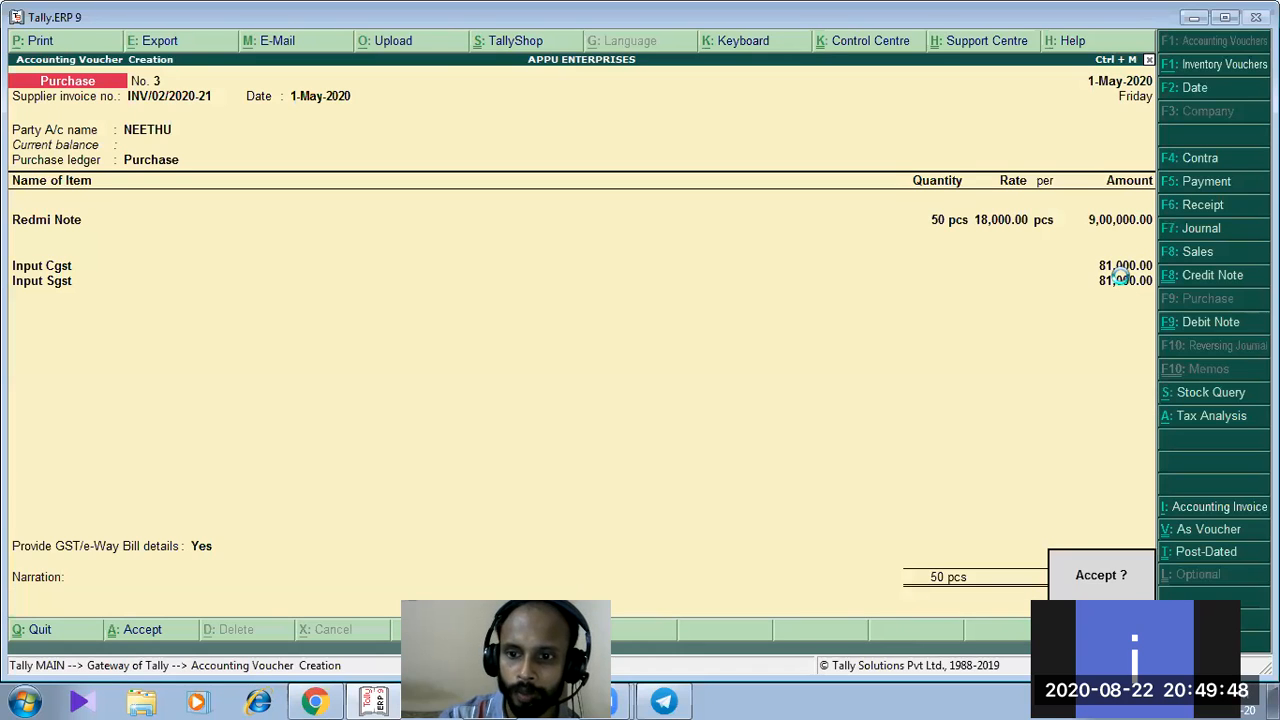
key(Return)
key(Page_Up)
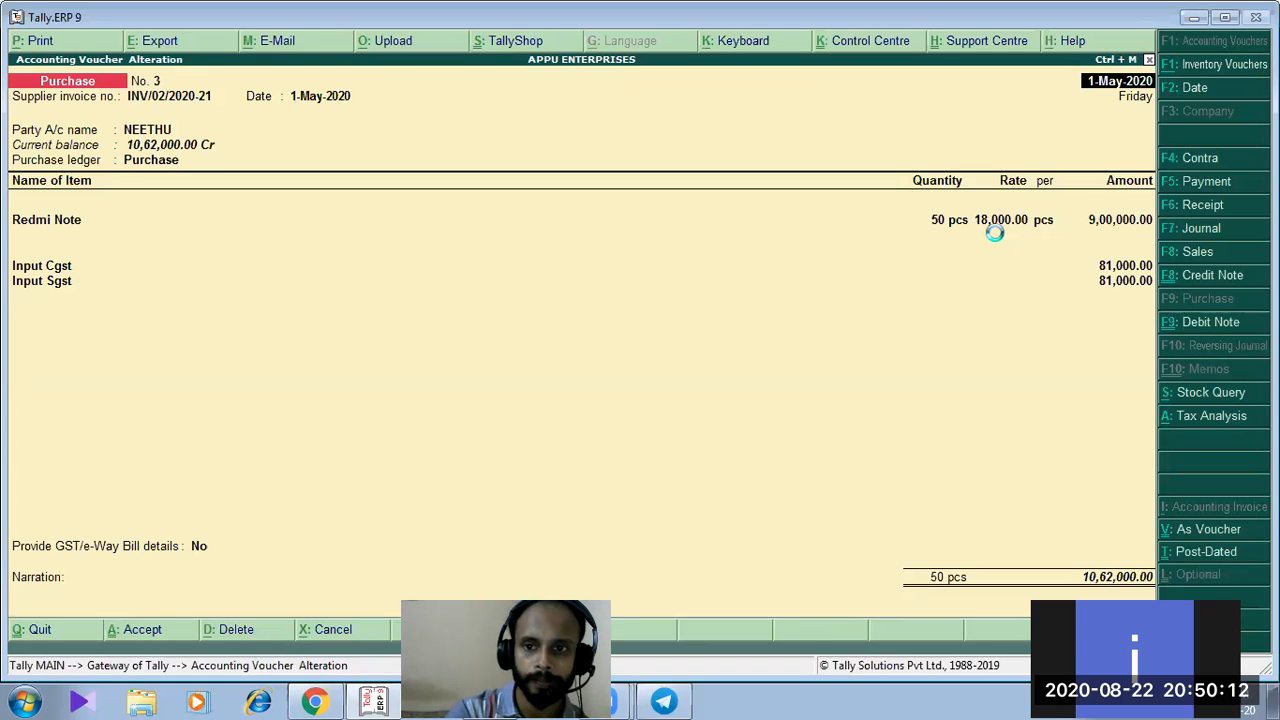
key(ctrl+a)
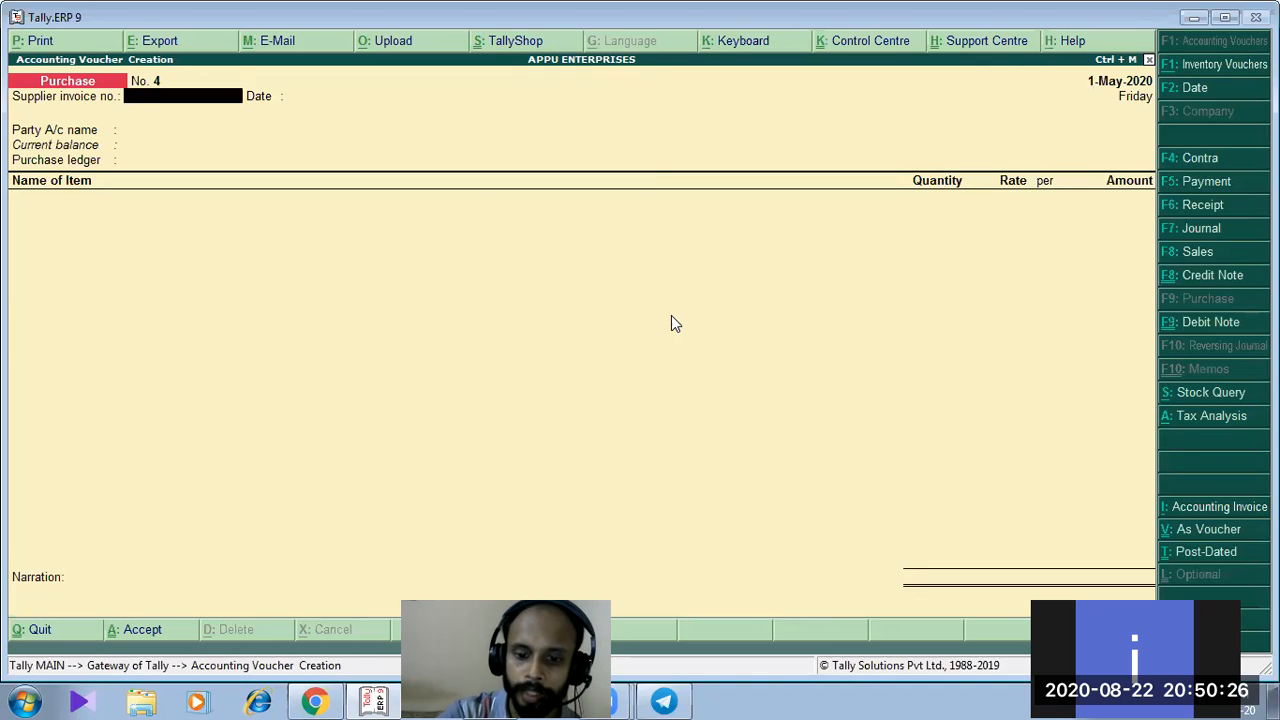
Keep Use debit and credit notes and both of its invoice-mode options at Yes in the Inventory Features
key(F11)
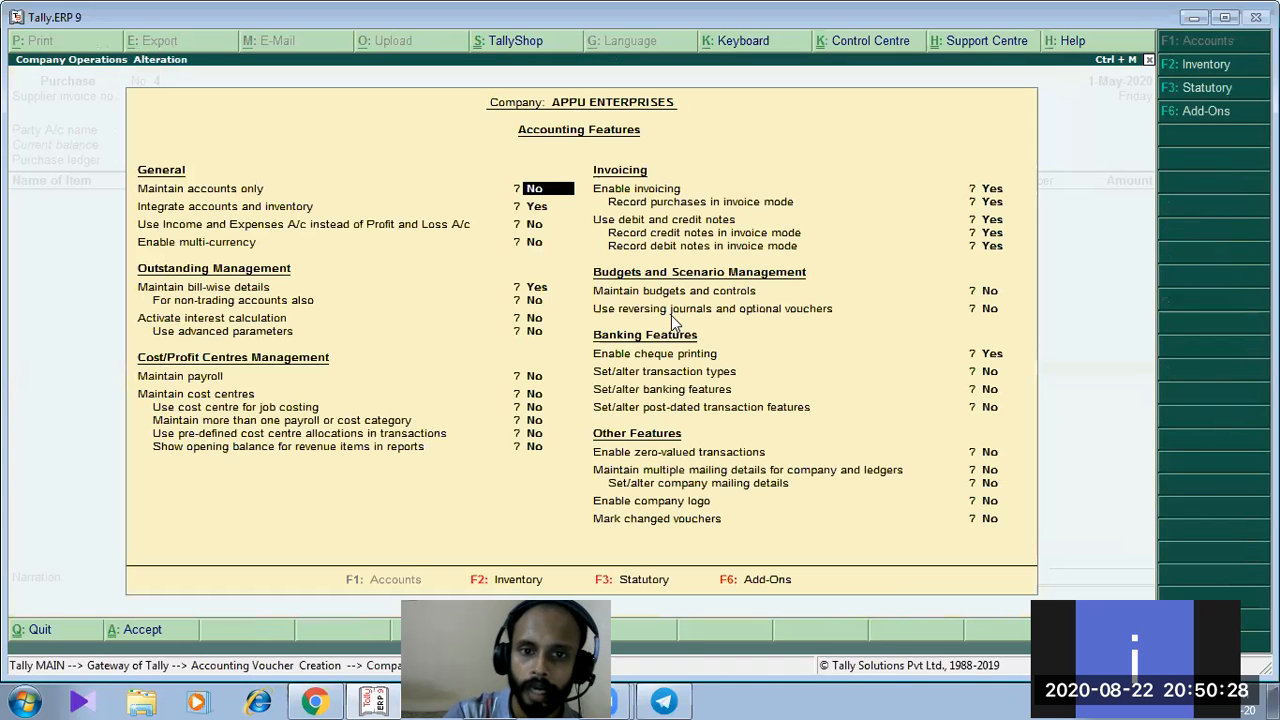
key(F2)
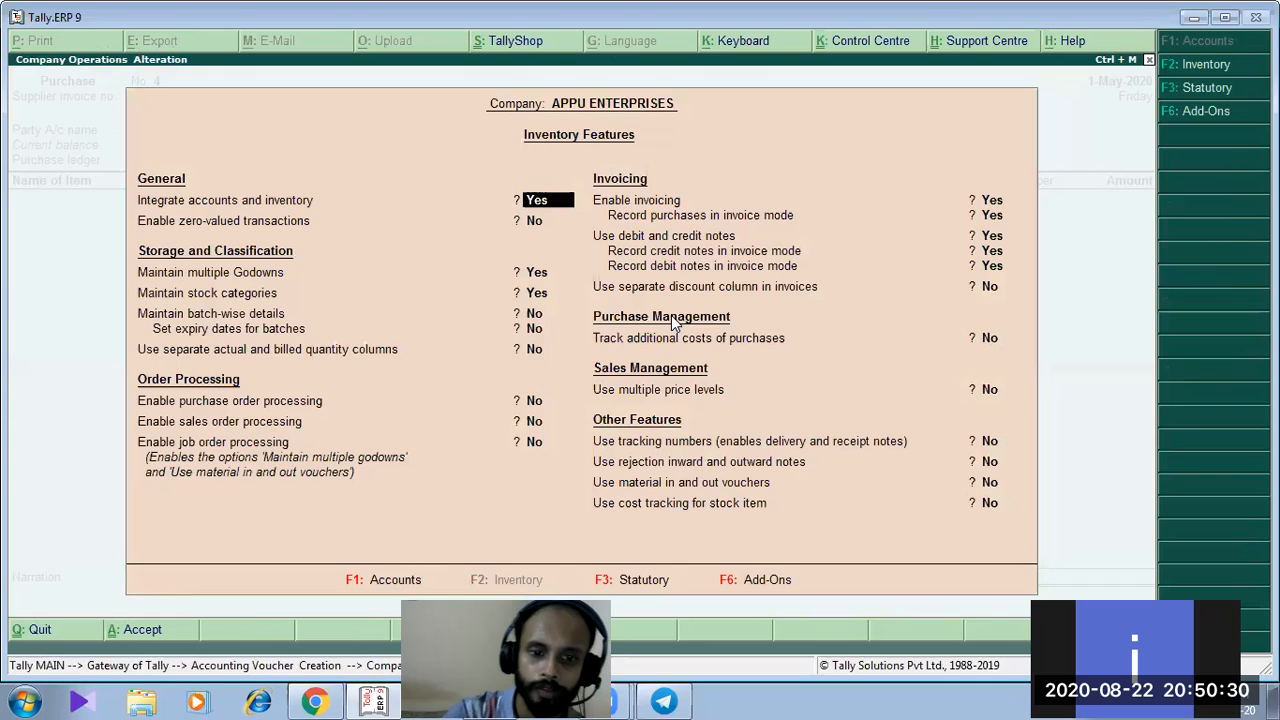
key(Return)
key(Return)
key(Return)
key(Return)
key(Return)
key(Return)
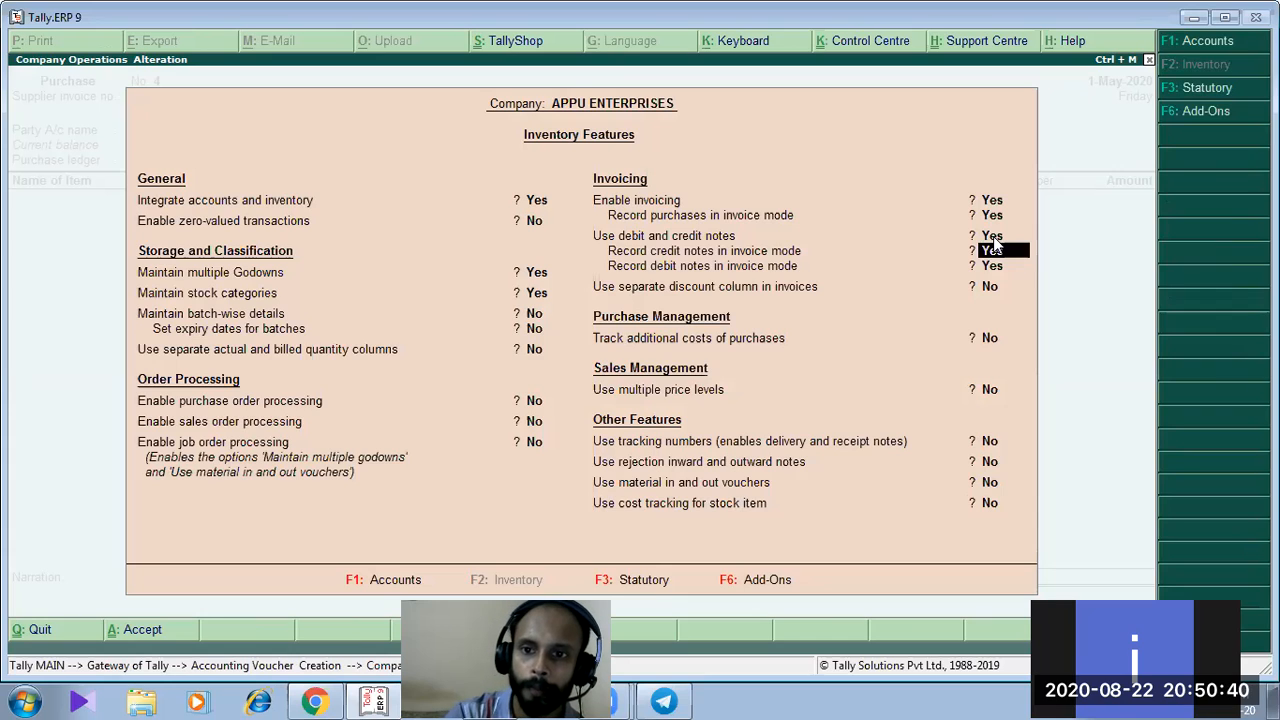
key(Return)
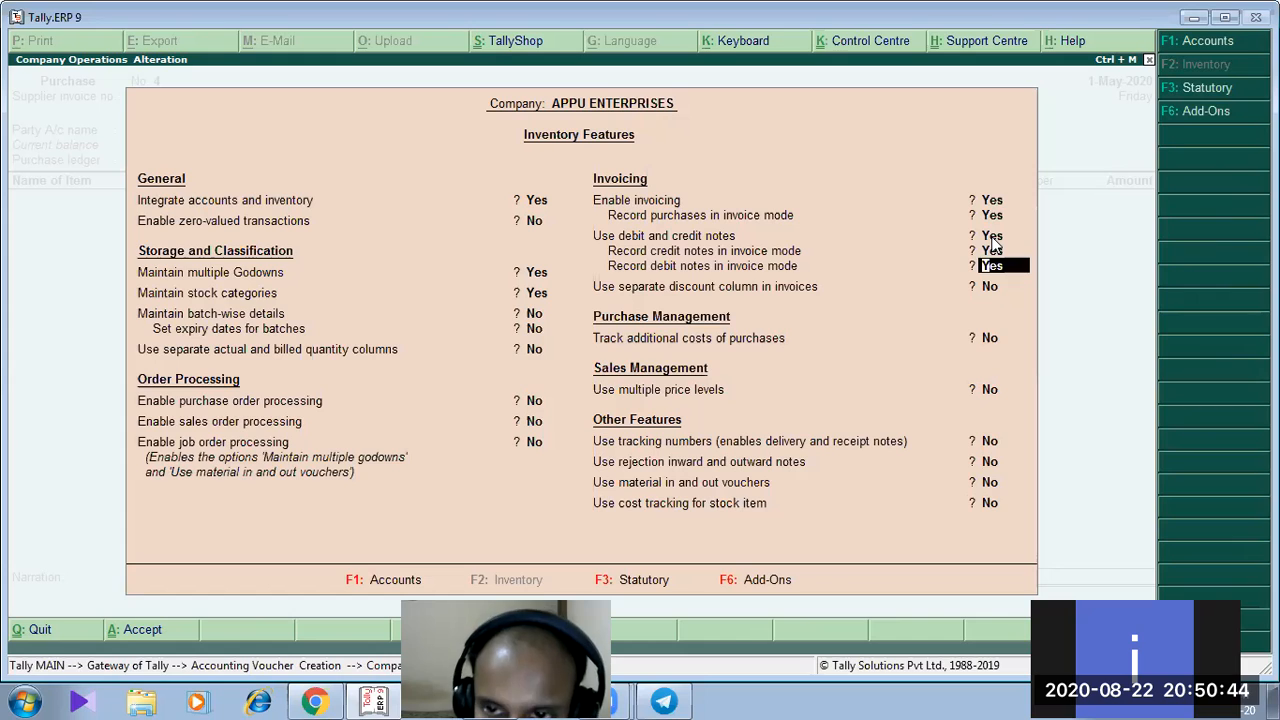
key(Return)
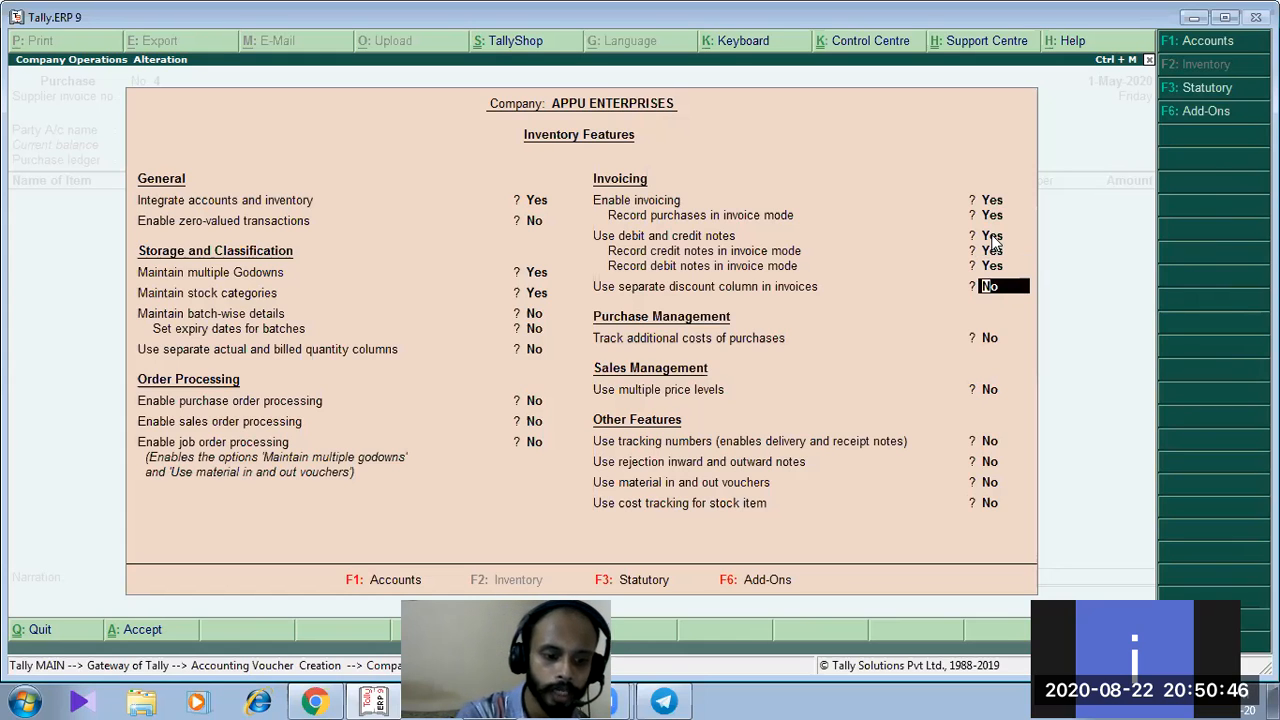
key(ctrl+a)
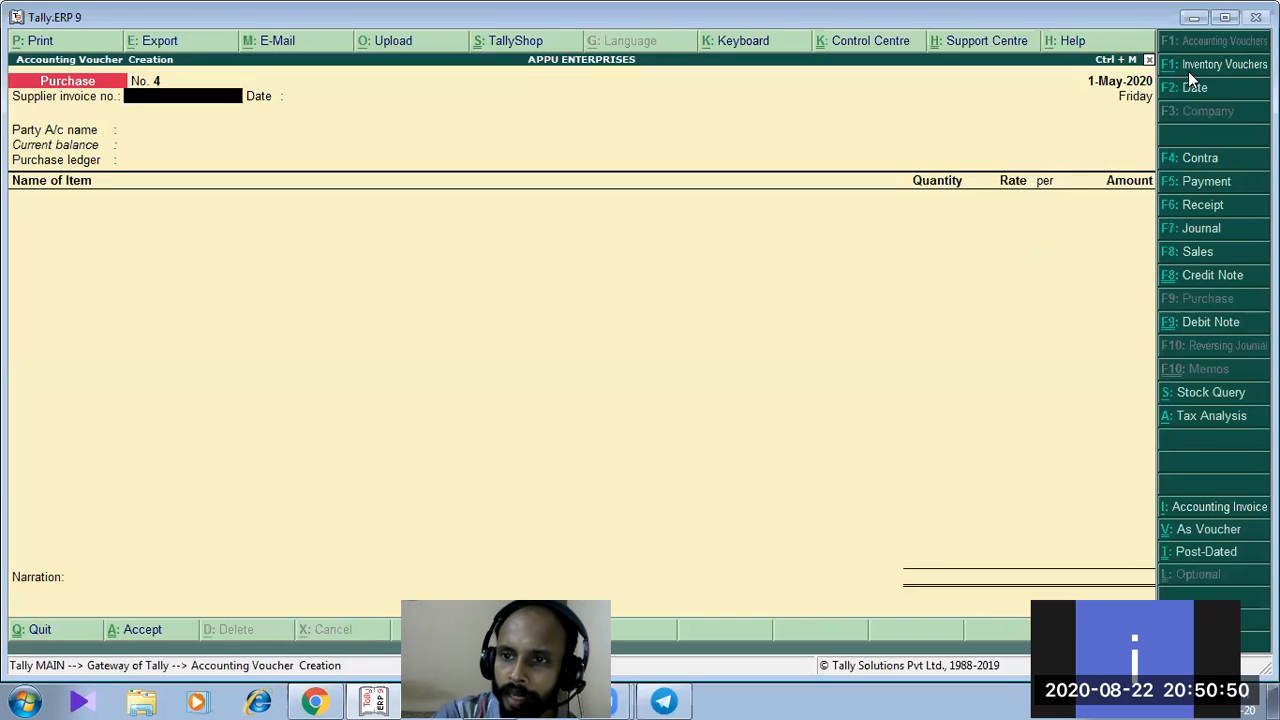
Start a debit note with original invoice number INV/02/2020-21 and original invoice date 1-May-2020
click(1211, 326)
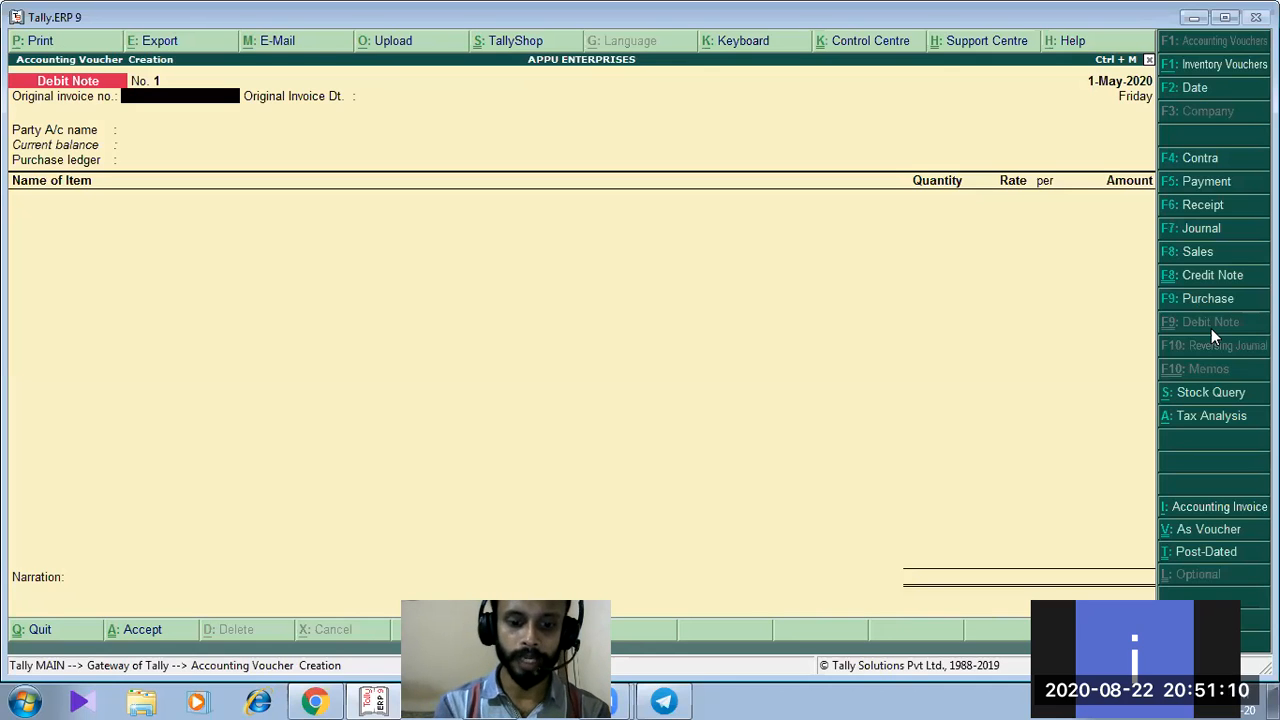
text(INV)
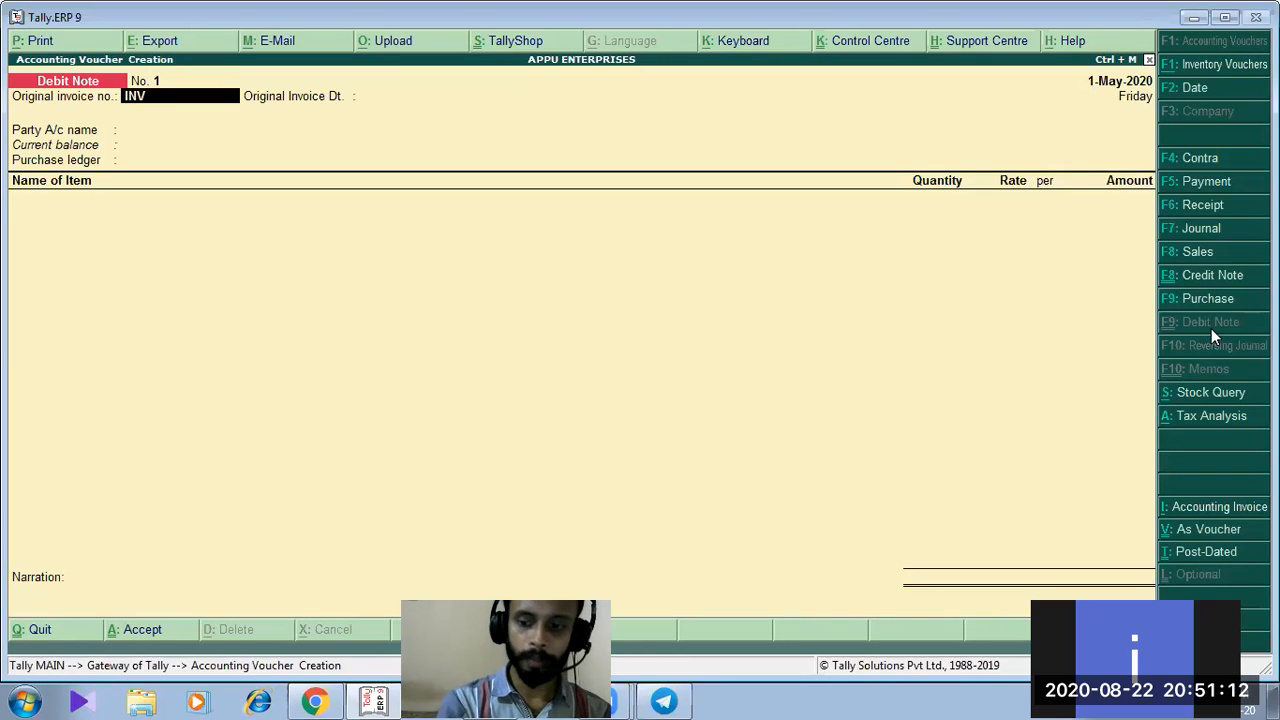
text(/)
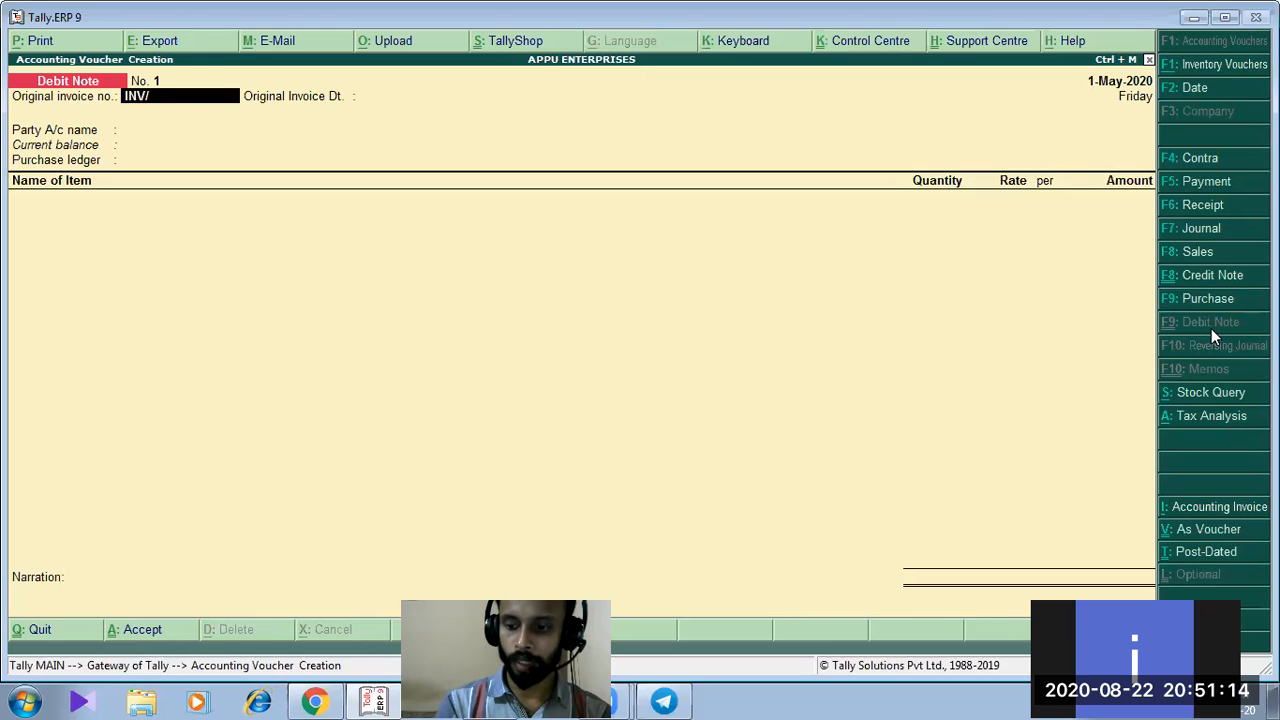
text(02/202)
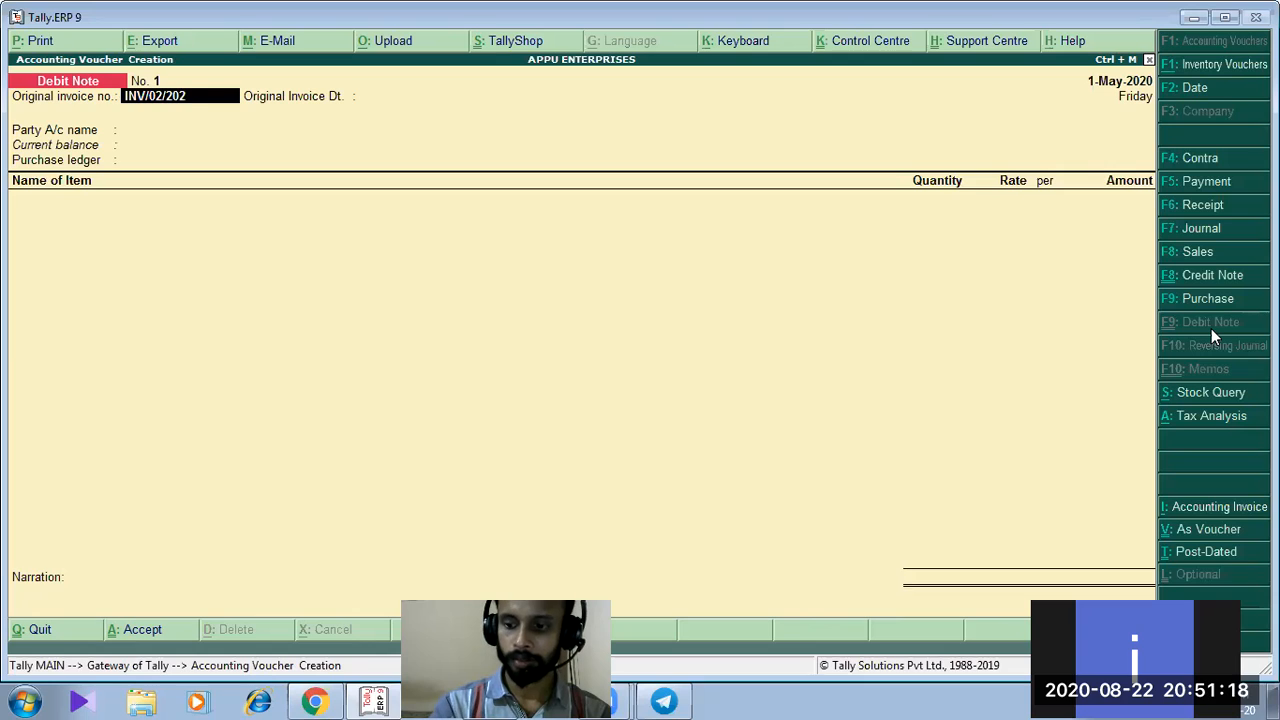
text(0-21)
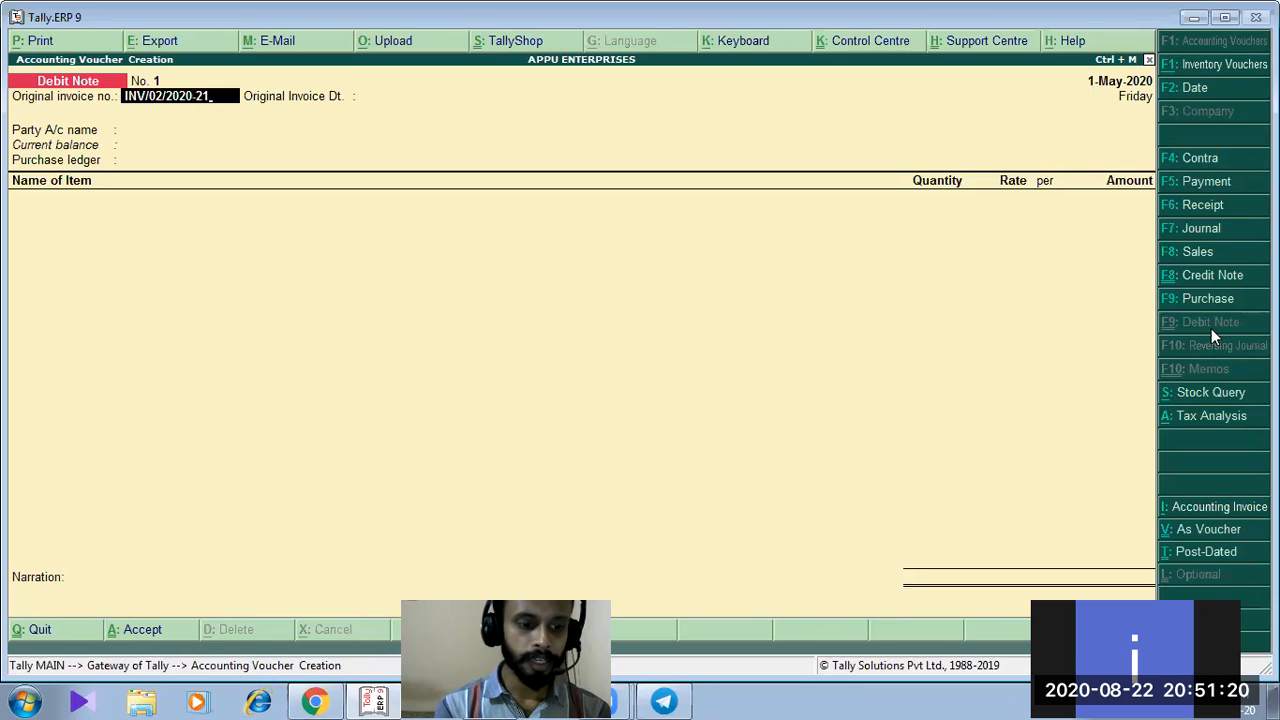
key(Return)
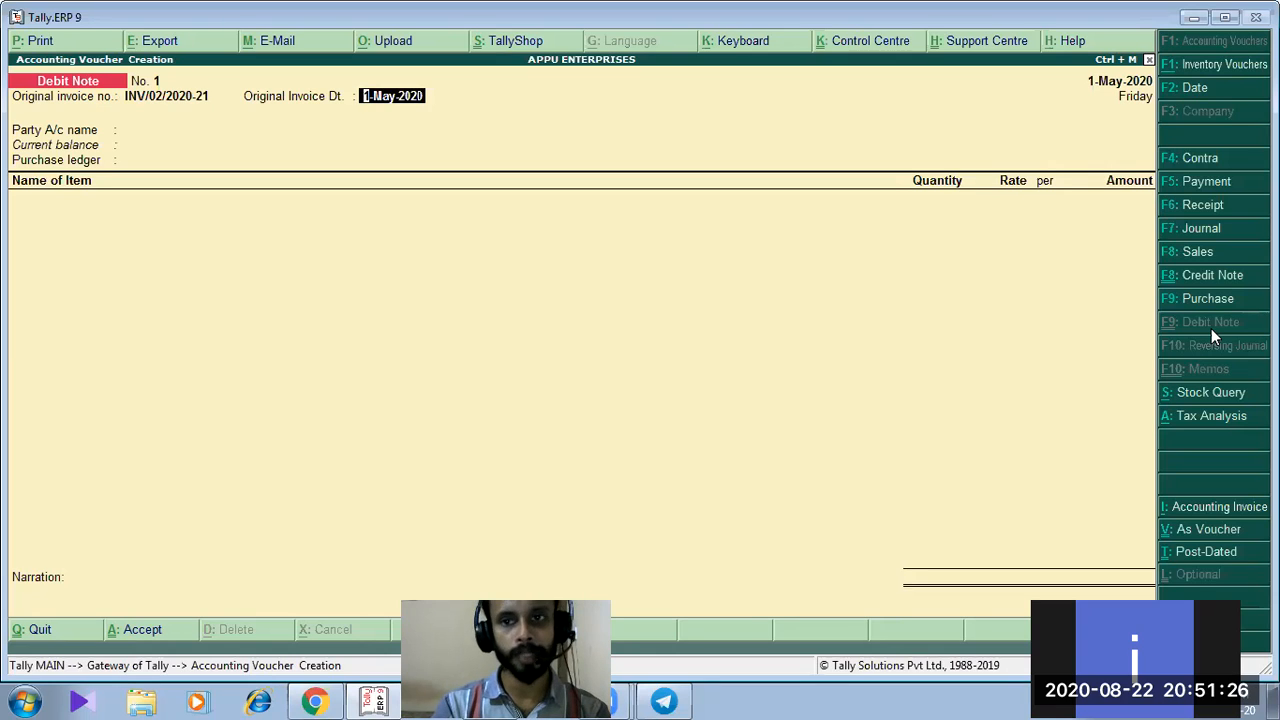
key(Return)
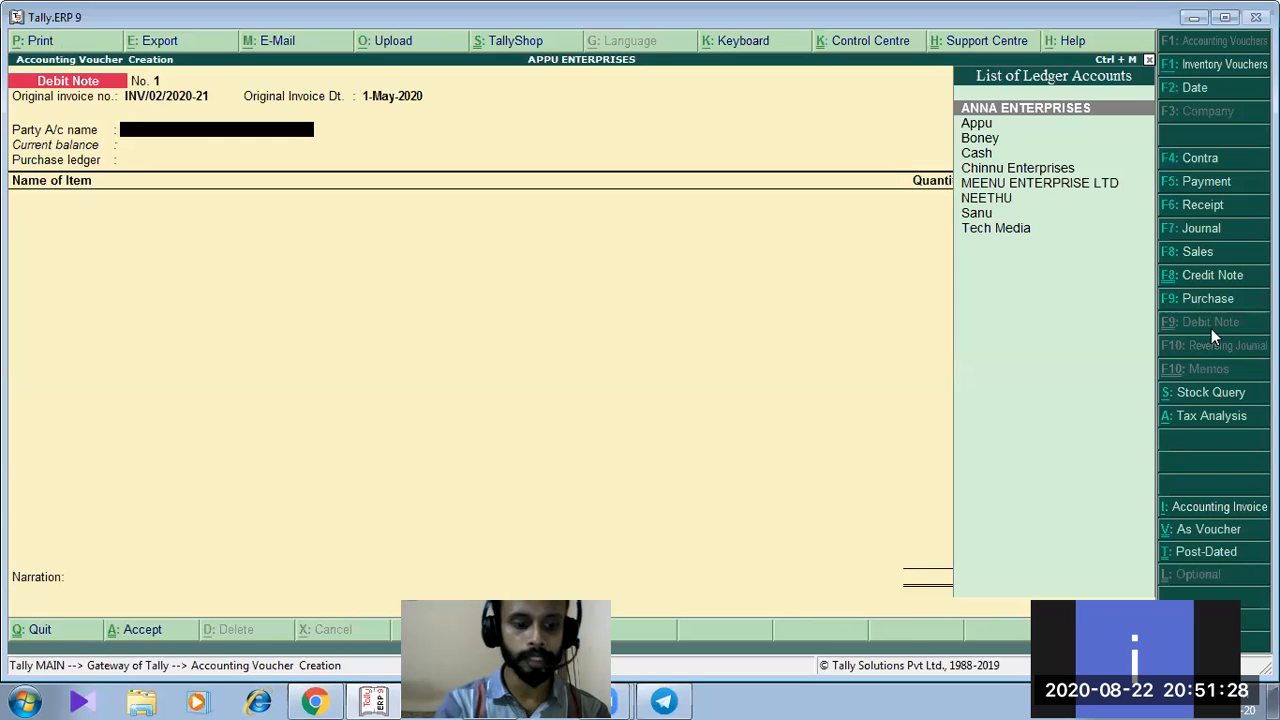
Keep the period from 1-4-2020 to 31-3-2021 and set the debit note's voucher date to 1 May 2020
key(alt+F2)
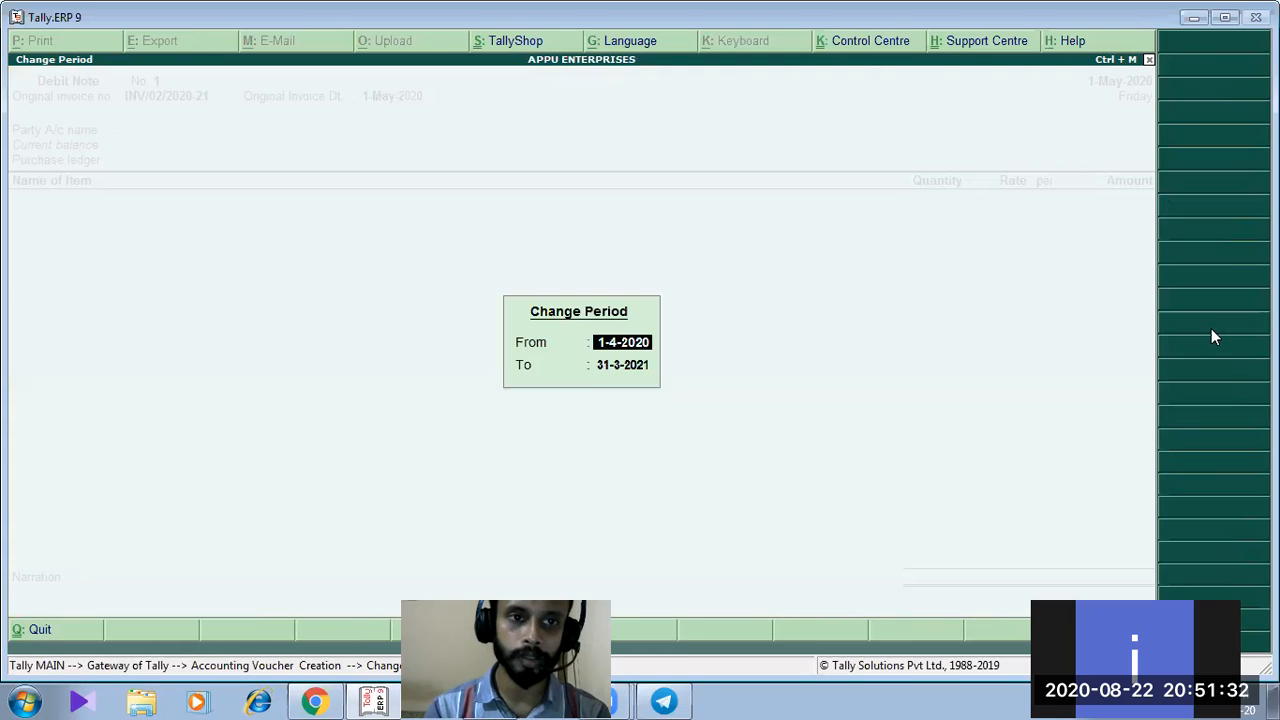
key(Return)
key(Return)
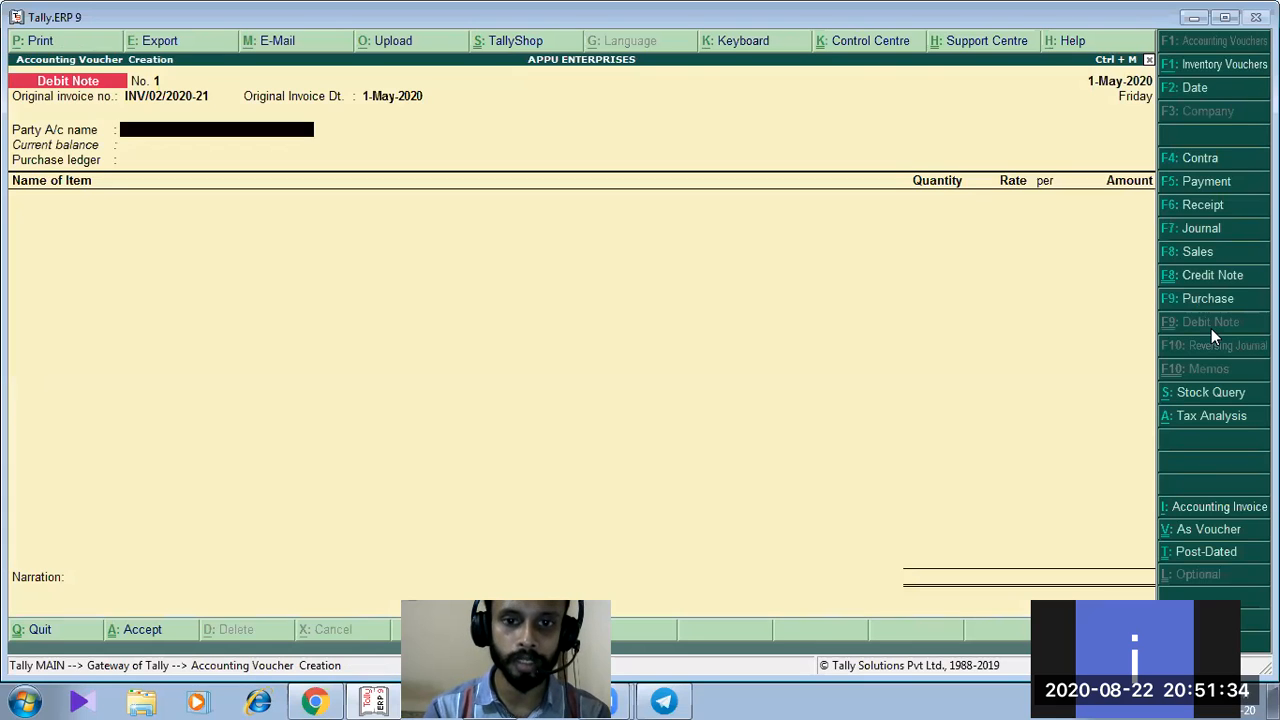
key(F2)
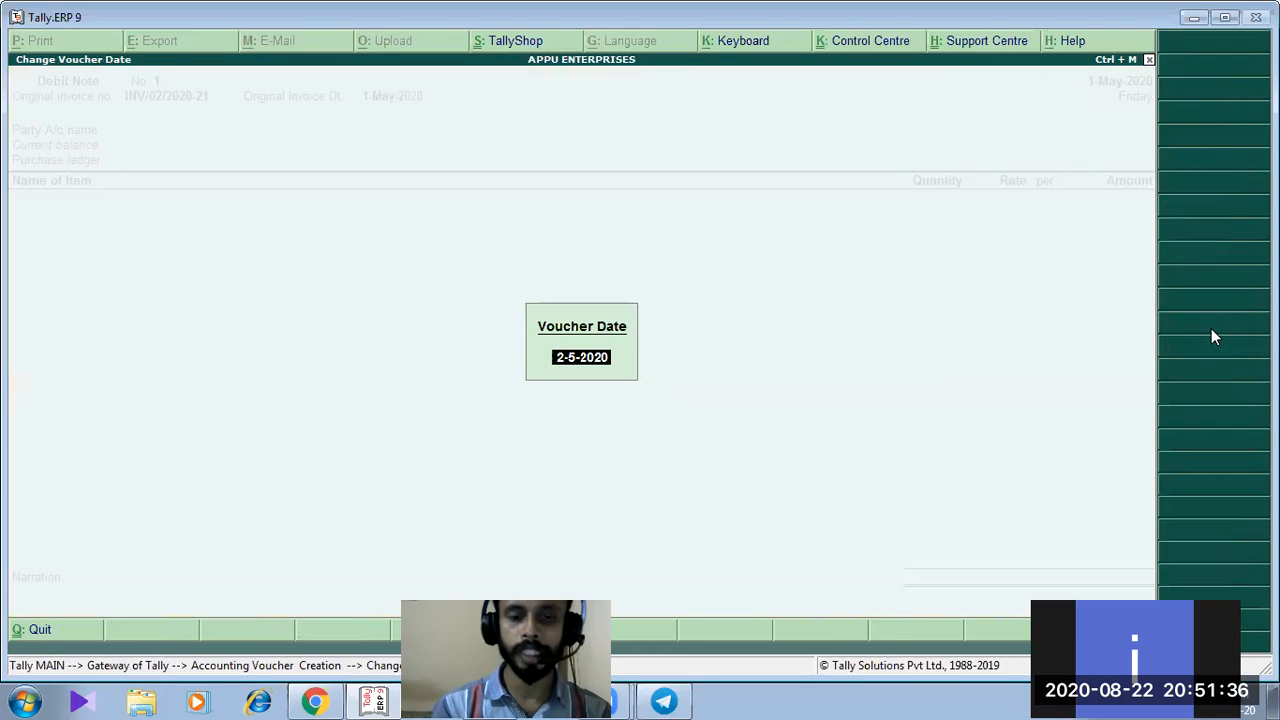
text(1/5/)
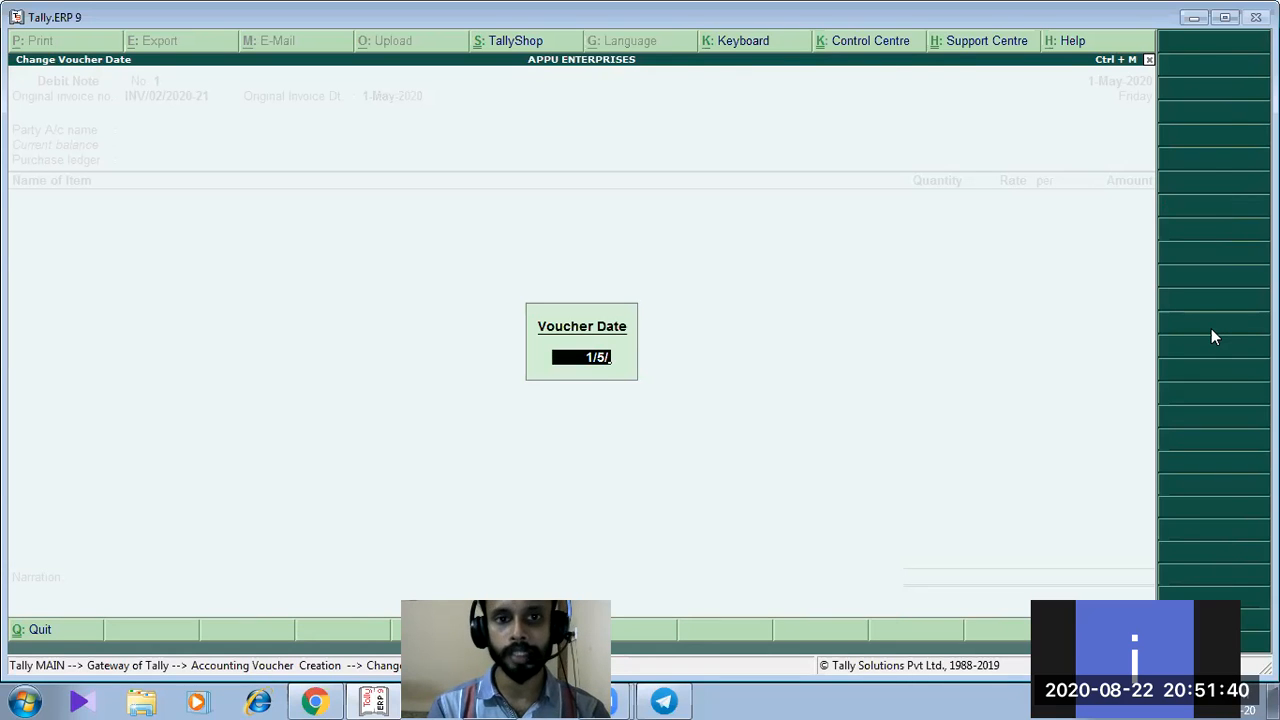
key(Return)
key(Return)
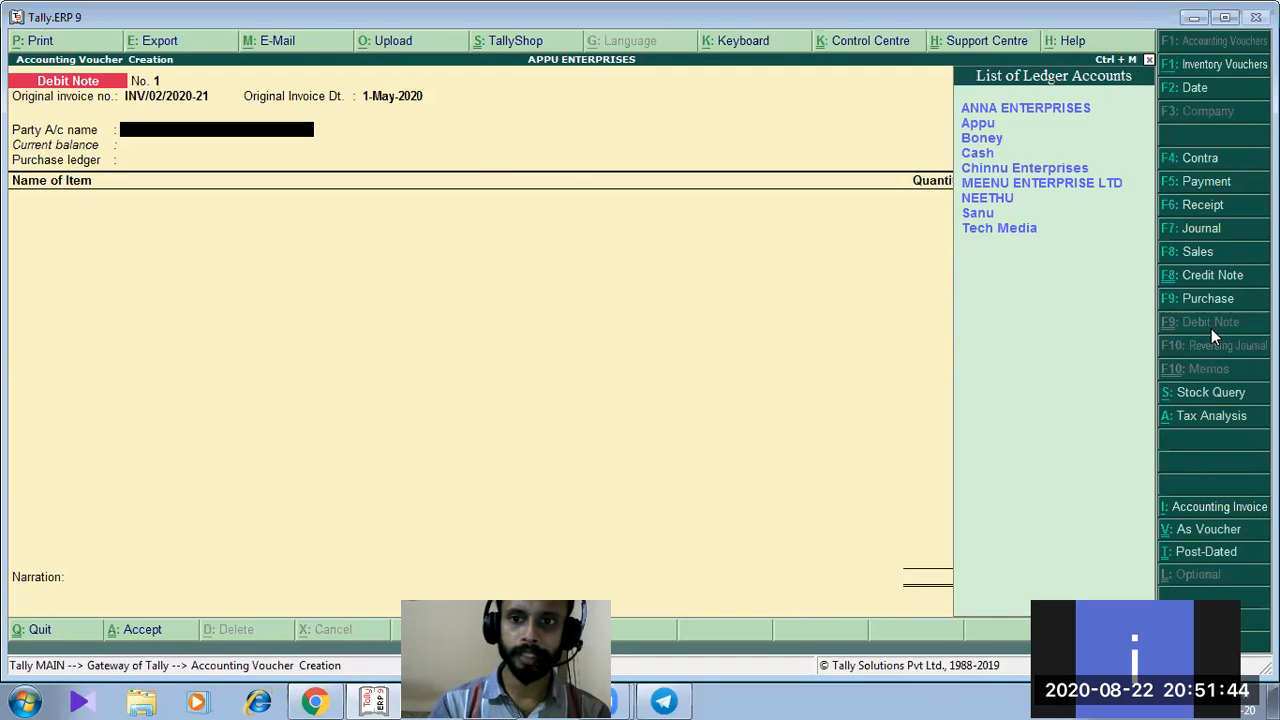
Choose the Redmi Note supplier as the debit note's party account and accept the supplier's details without new entries
key(Down)
key(Down)
key(Down)
key(Down)
key(Down)
key(Down)
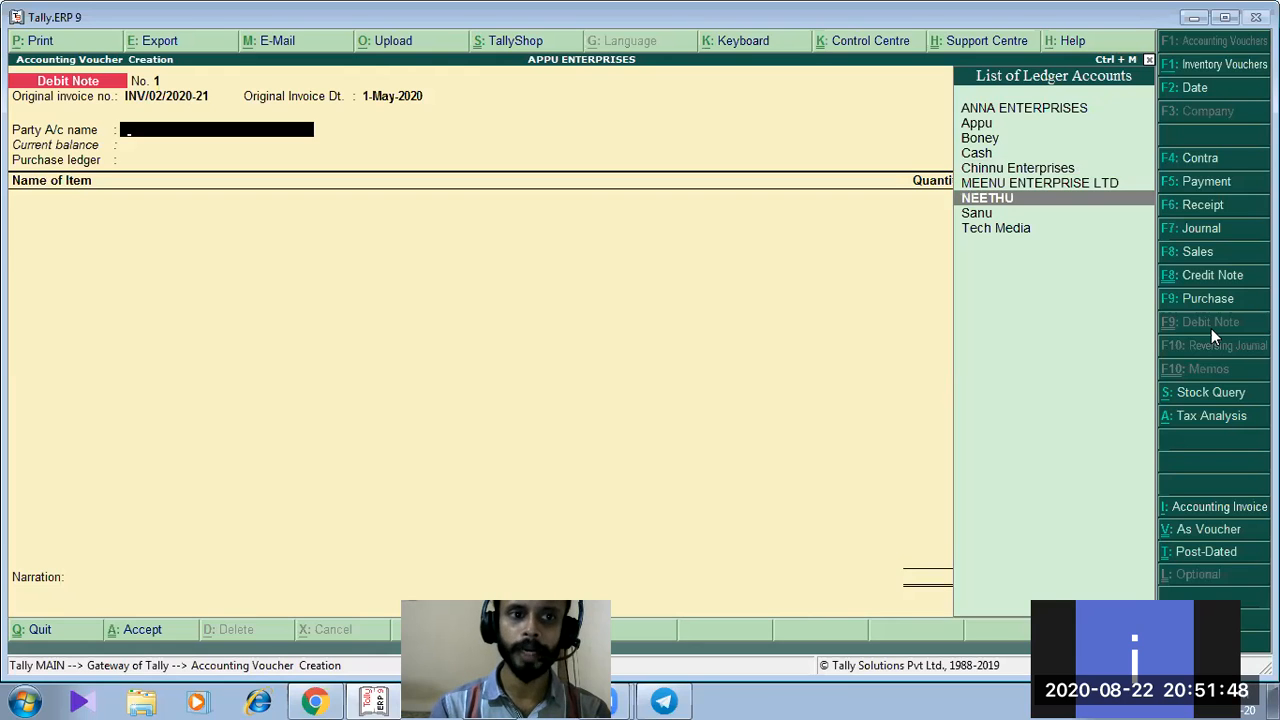
key(Return)
key(Return)
key(Return)
key(Return)
key(Return)
key(Return)
key(Return)
key(Return)
key(Return)
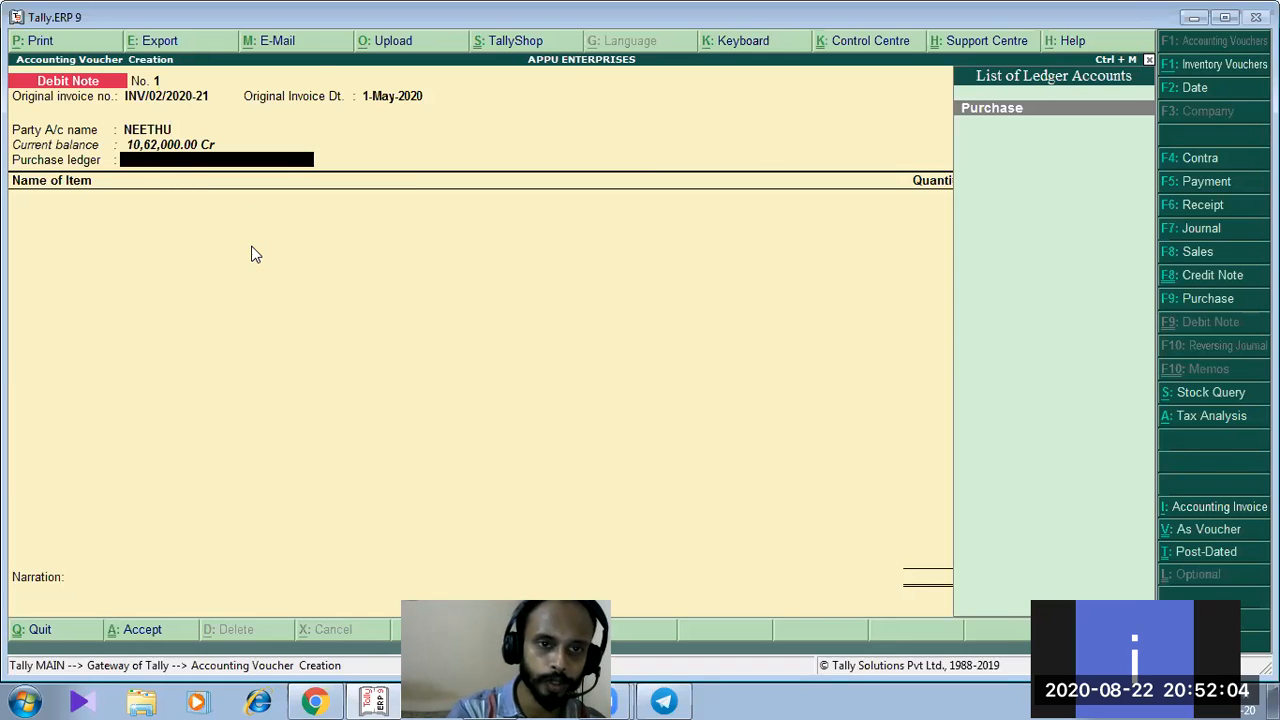
Create a ledger named PURCHSE RETURN under Purchase Accounts for the debit note's purchase ledger
key(alt+c)
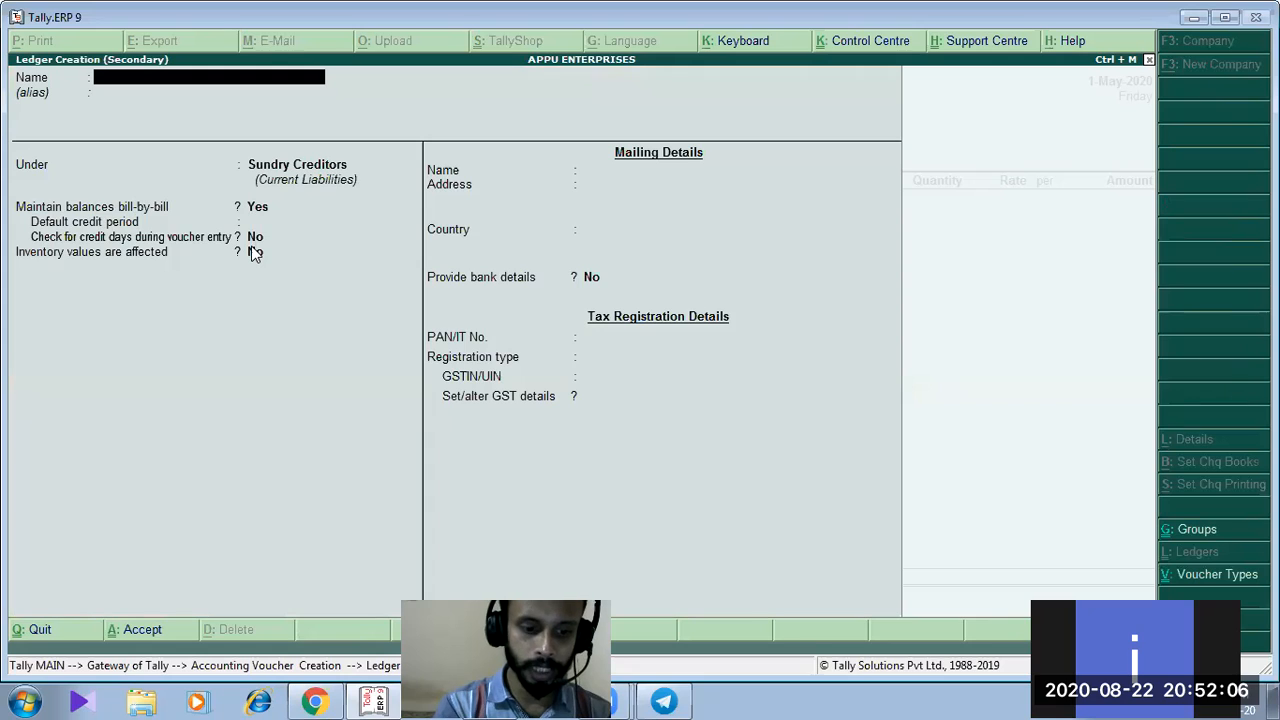
text(PURCHSE)
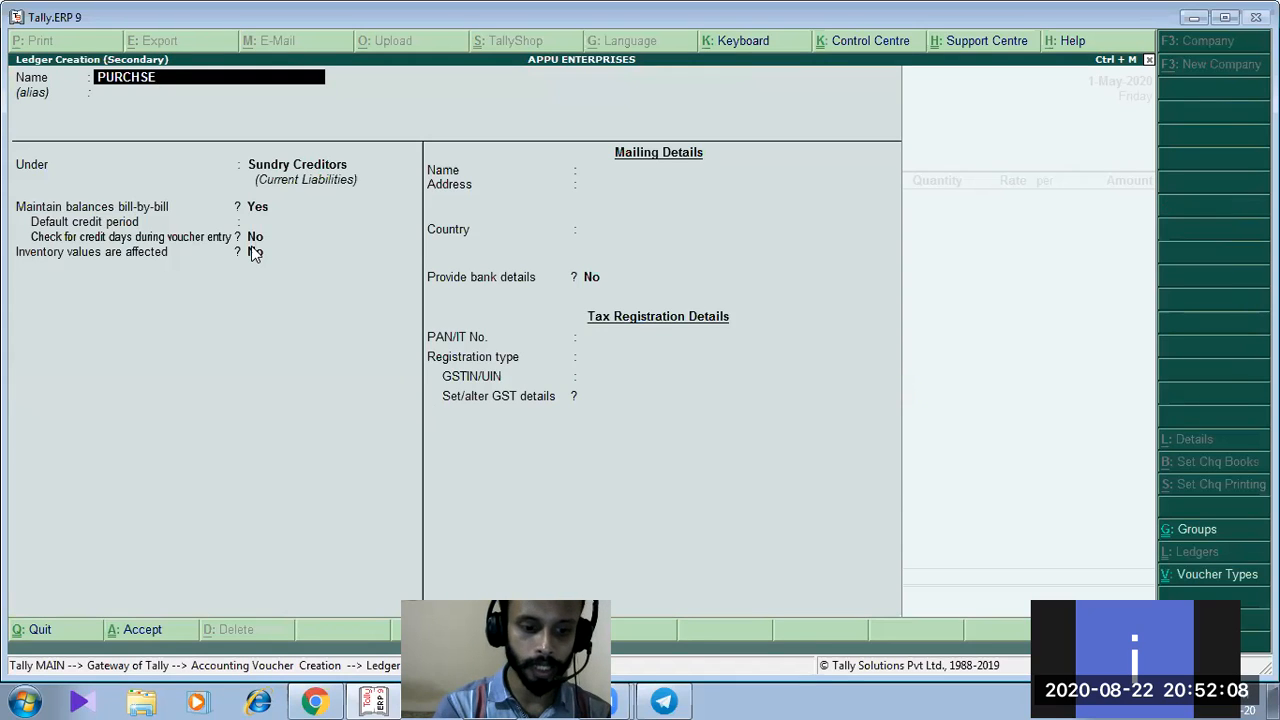
text( RETURN)
key(Return)
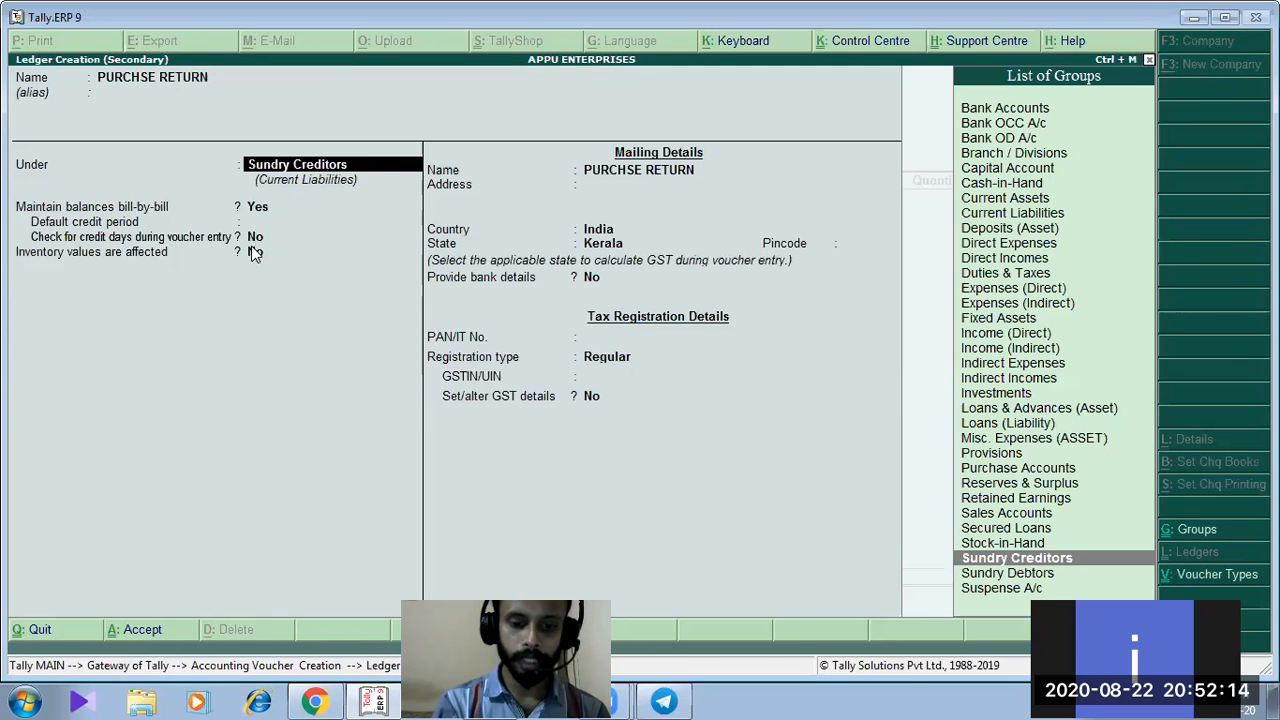
text(pu)
key(Return)
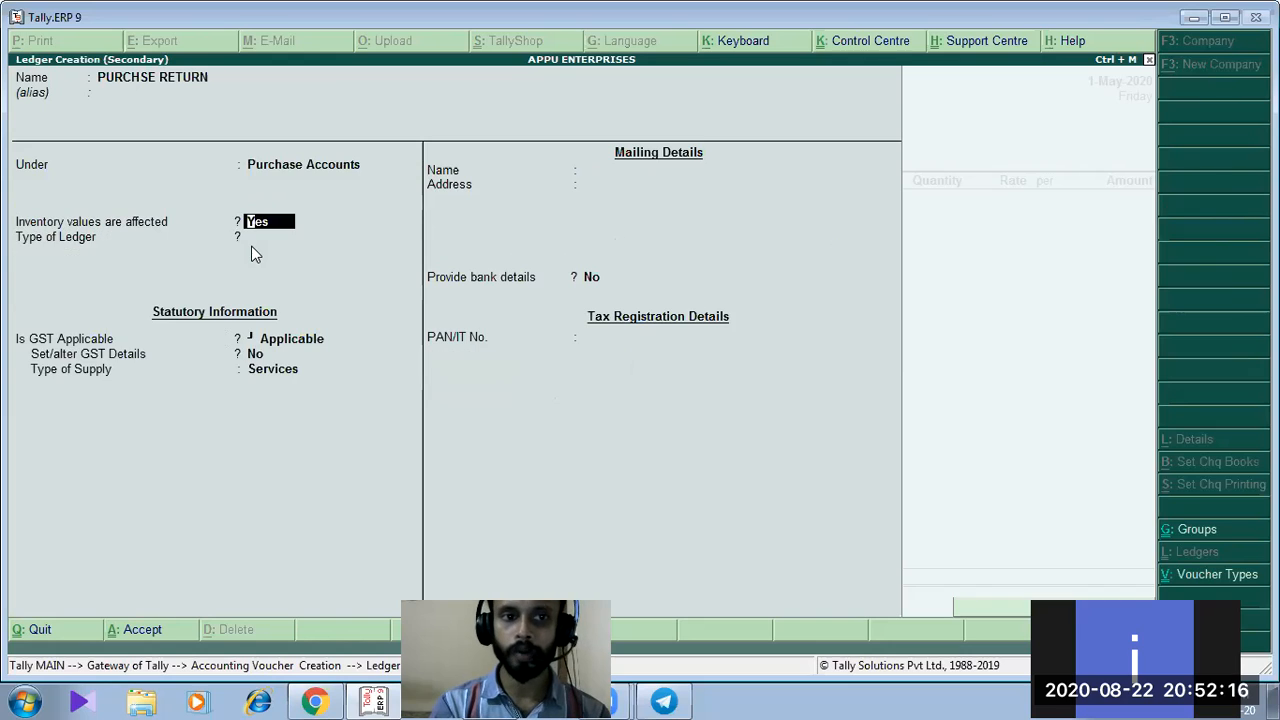
Keep inventory values affected and GST applicable for the new ledger, set its type of supply to Goods, and save it
key(Return)
key(Return)
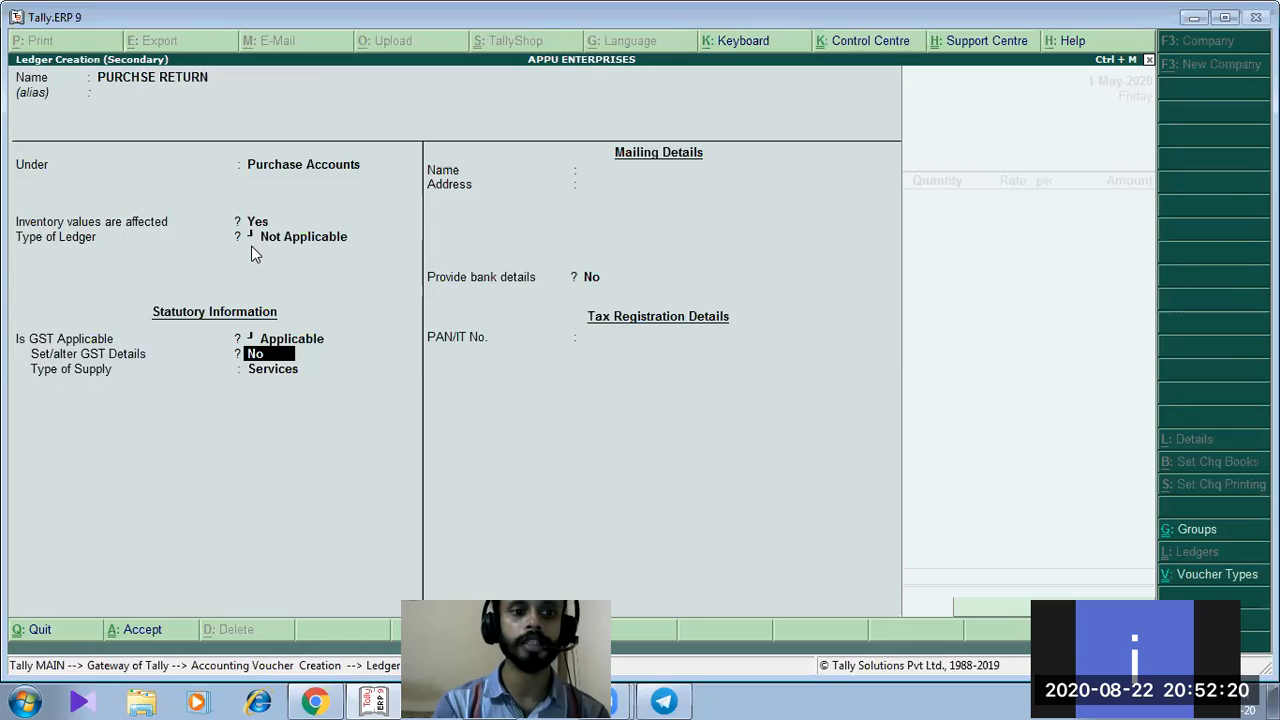
key(Return)
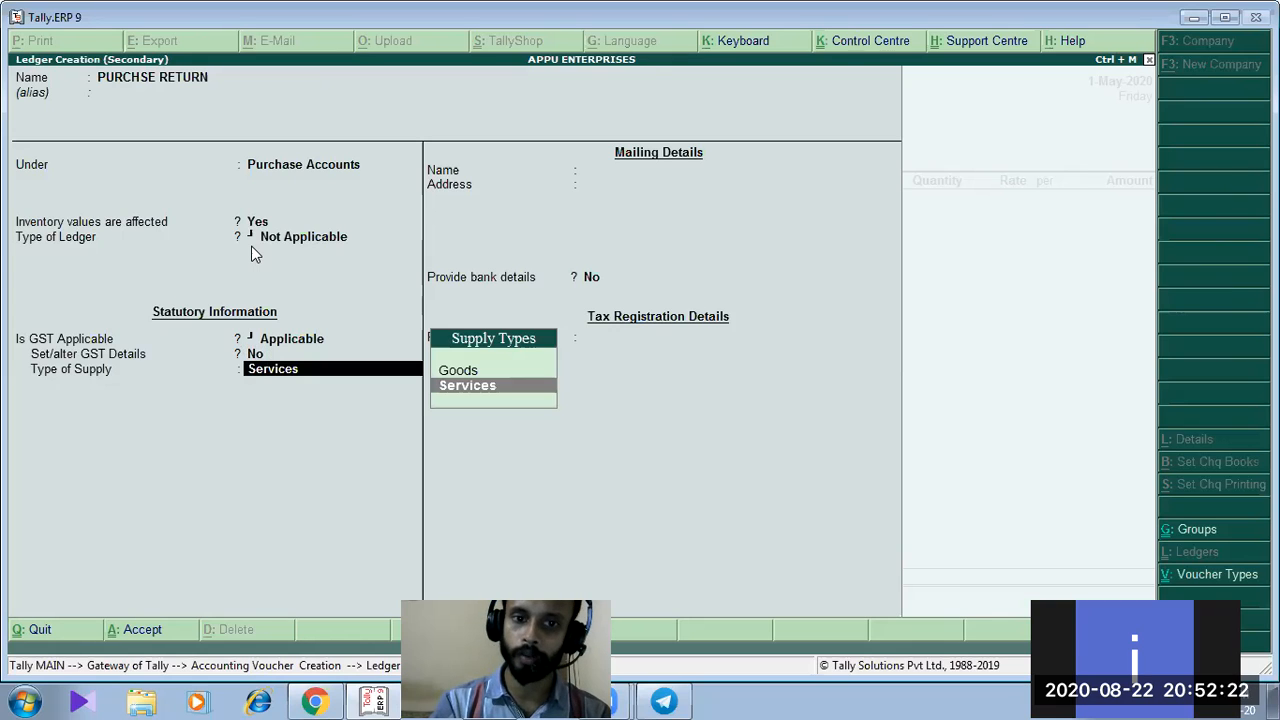
key(Up)
key(Return)
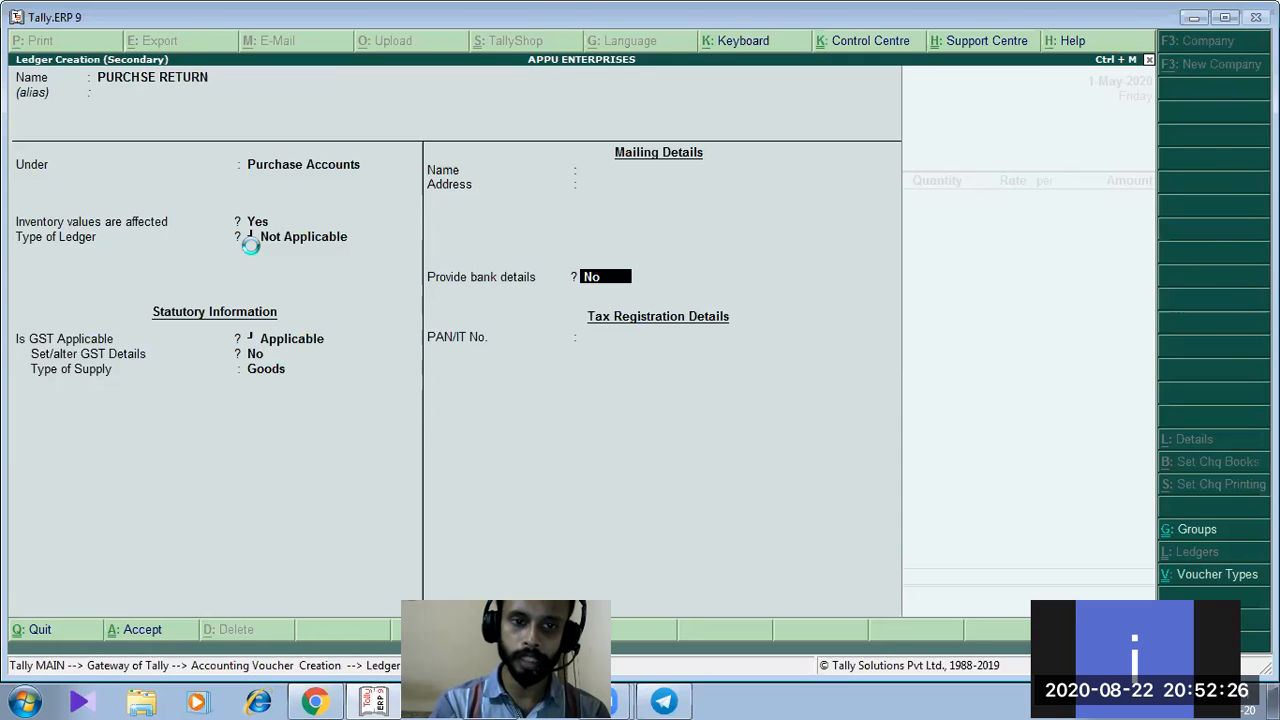
key(ctrl+a)
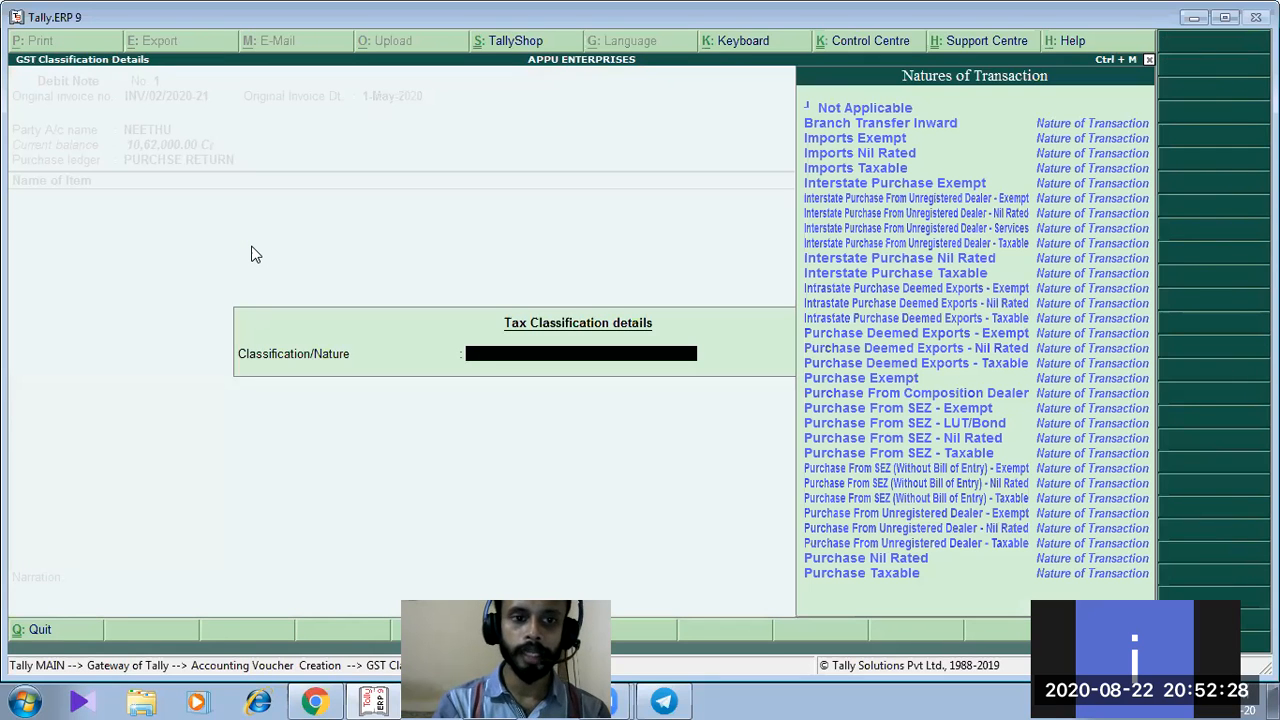
Set the purchase return's tax classification to Purchase Taxable
key(Down)
key(Down)
key(Down)
key(Down)
key(Down)
key(Down)
key(Down)
key(Down)
key(Down)
key(Down)
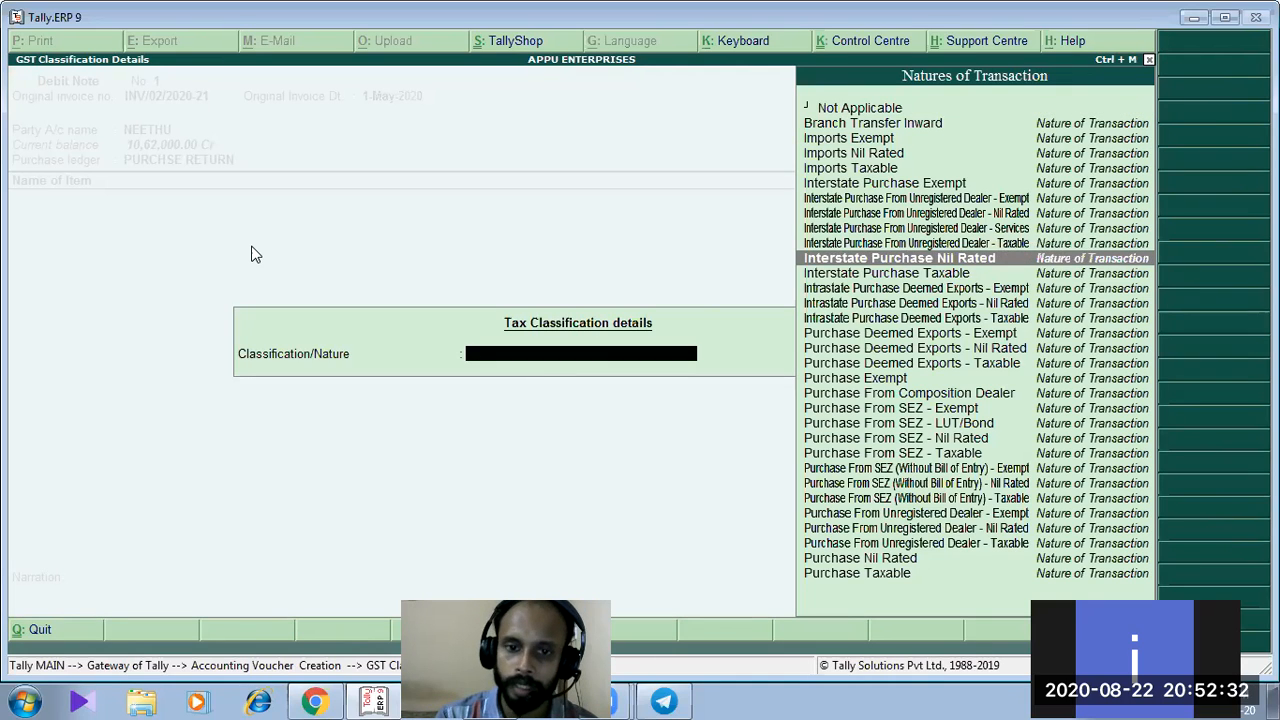
key(Page_Down)
key(Page_Down)
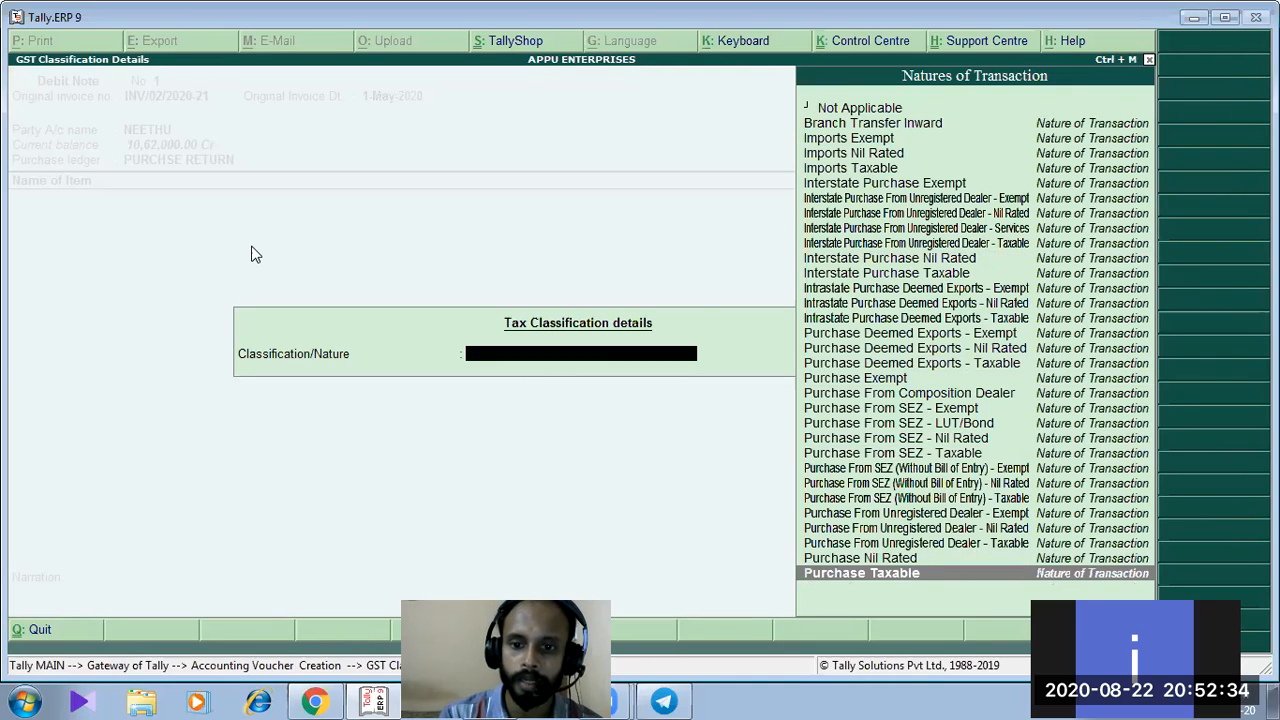
key(Return)
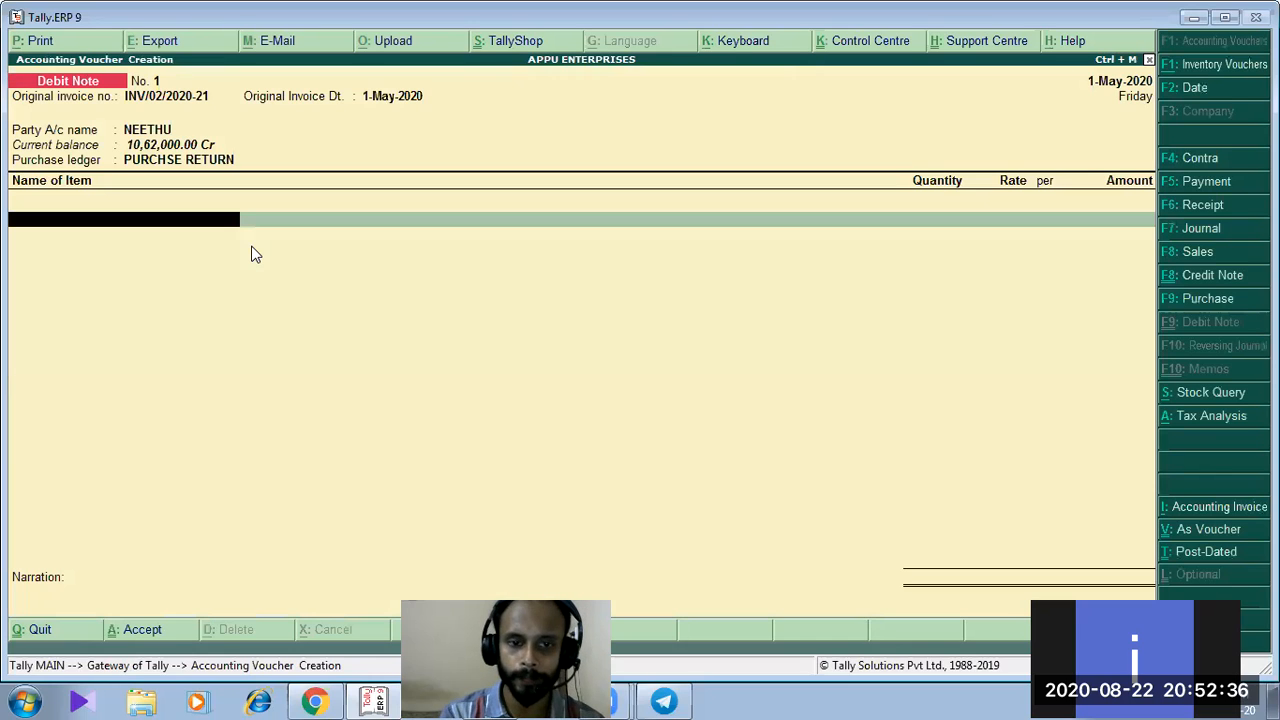
Add 10 pcs of Redmi Note from the Edapilly godown at the rate of 18,000 to the debit note
key(Down)
key(Down)
key(Return)
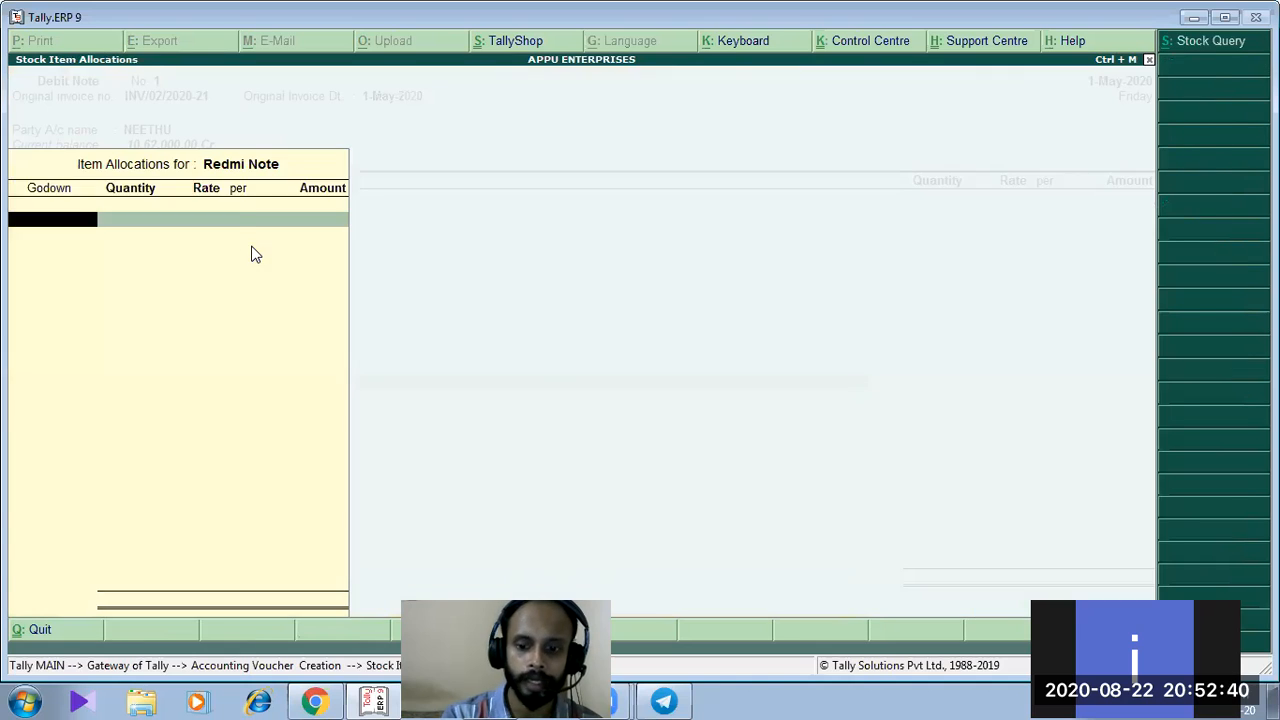
key(Escape)
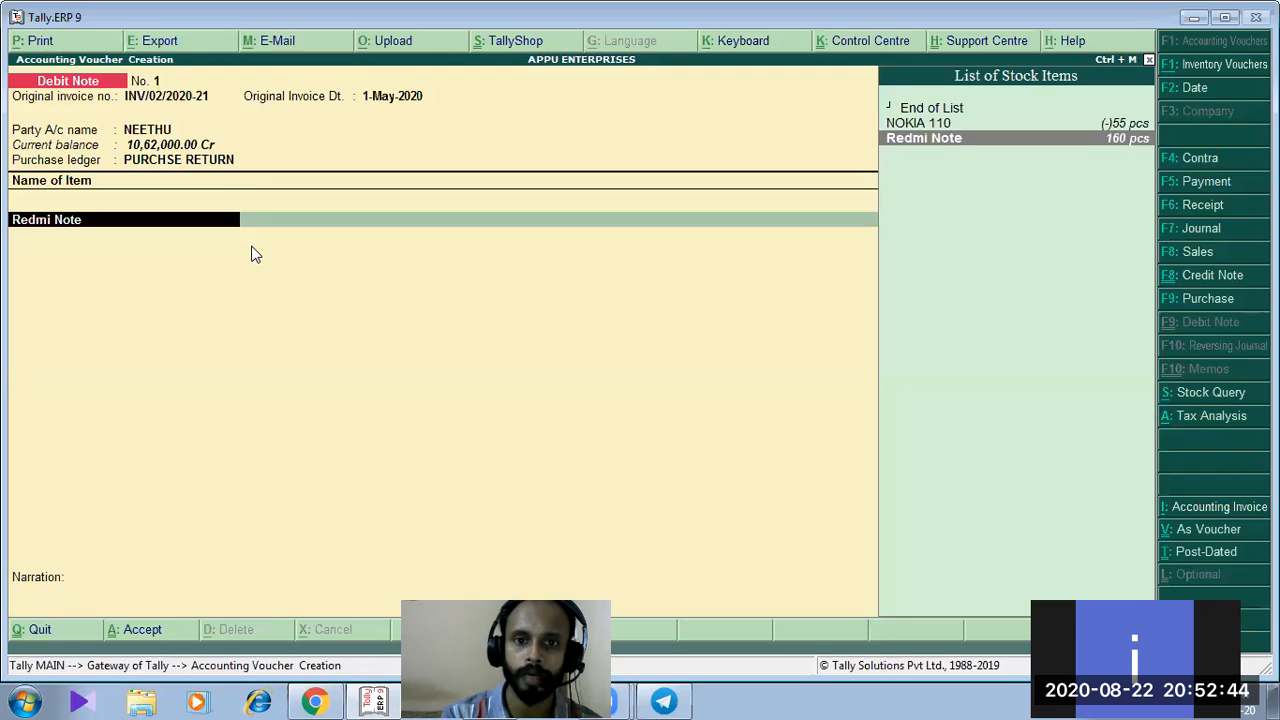
key(Return)
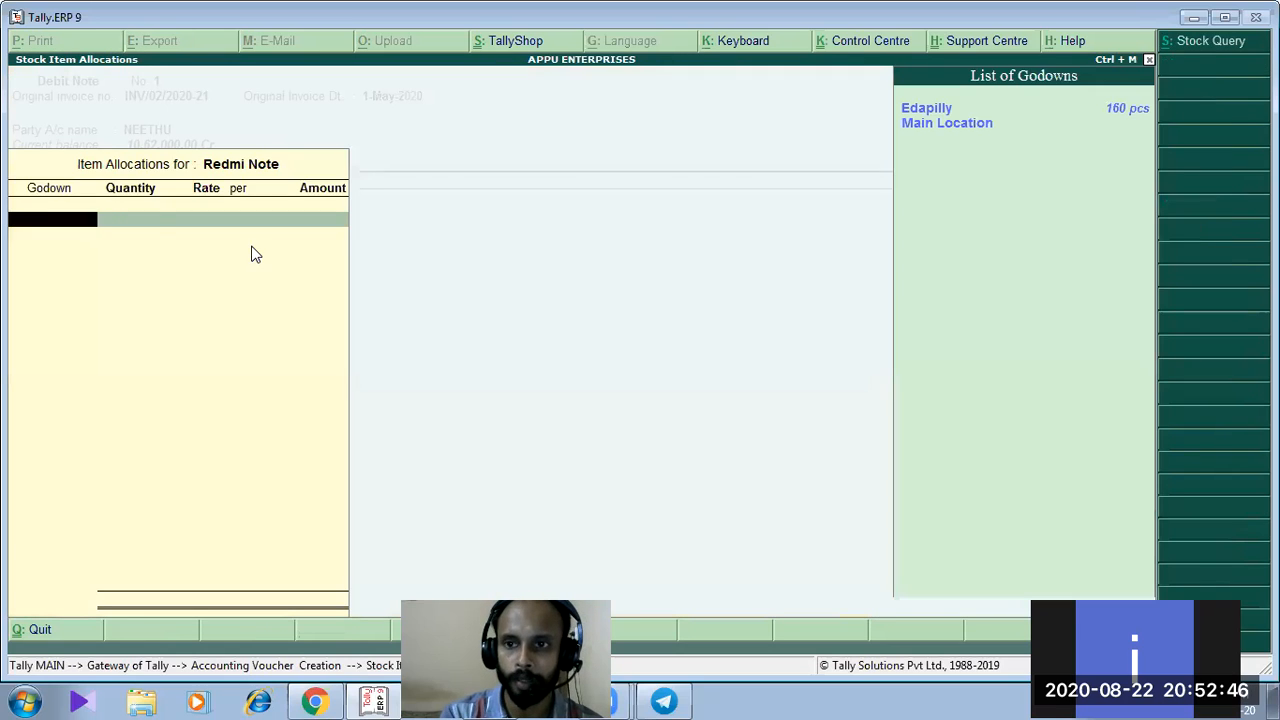
key(Return)
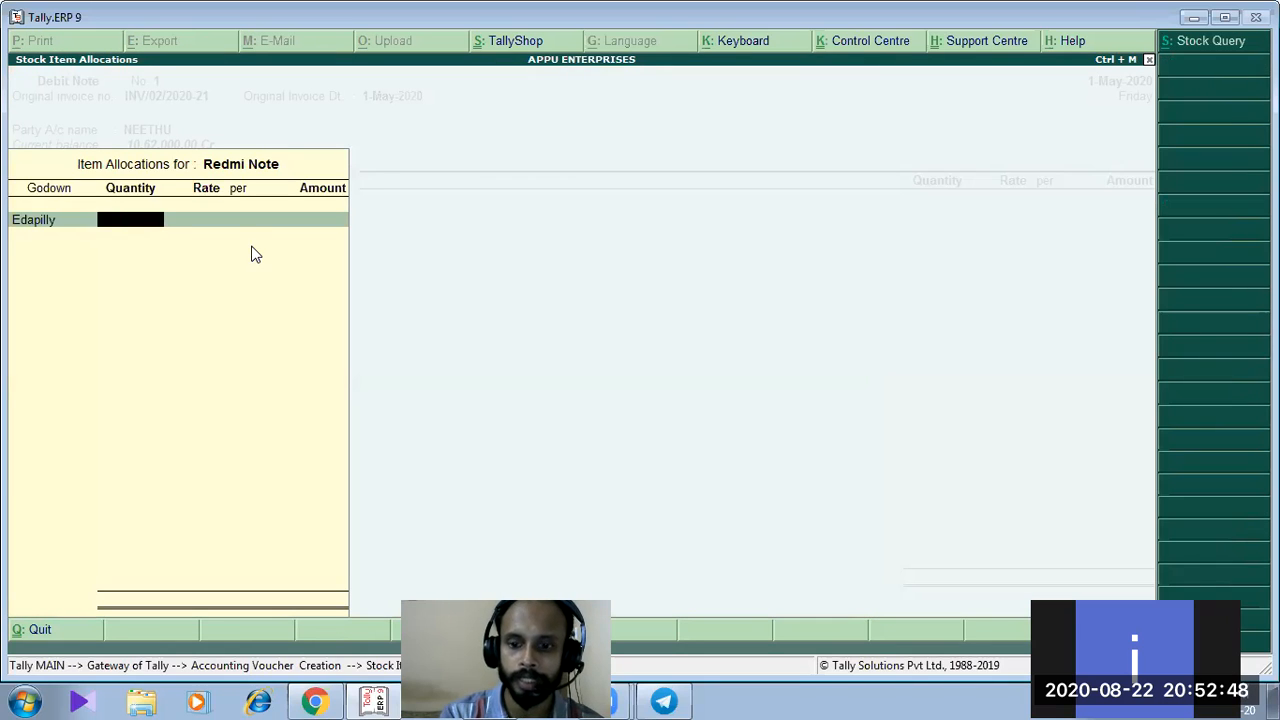
text(10)
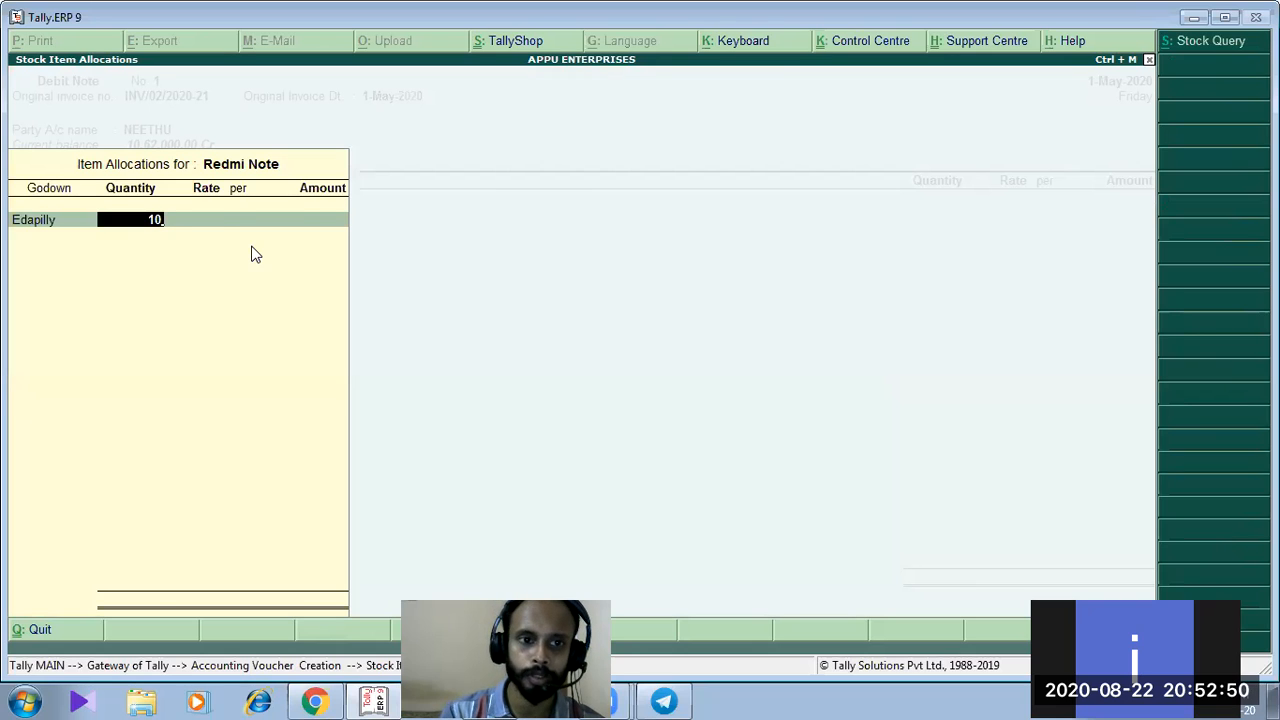
key(Return)
key(Return)
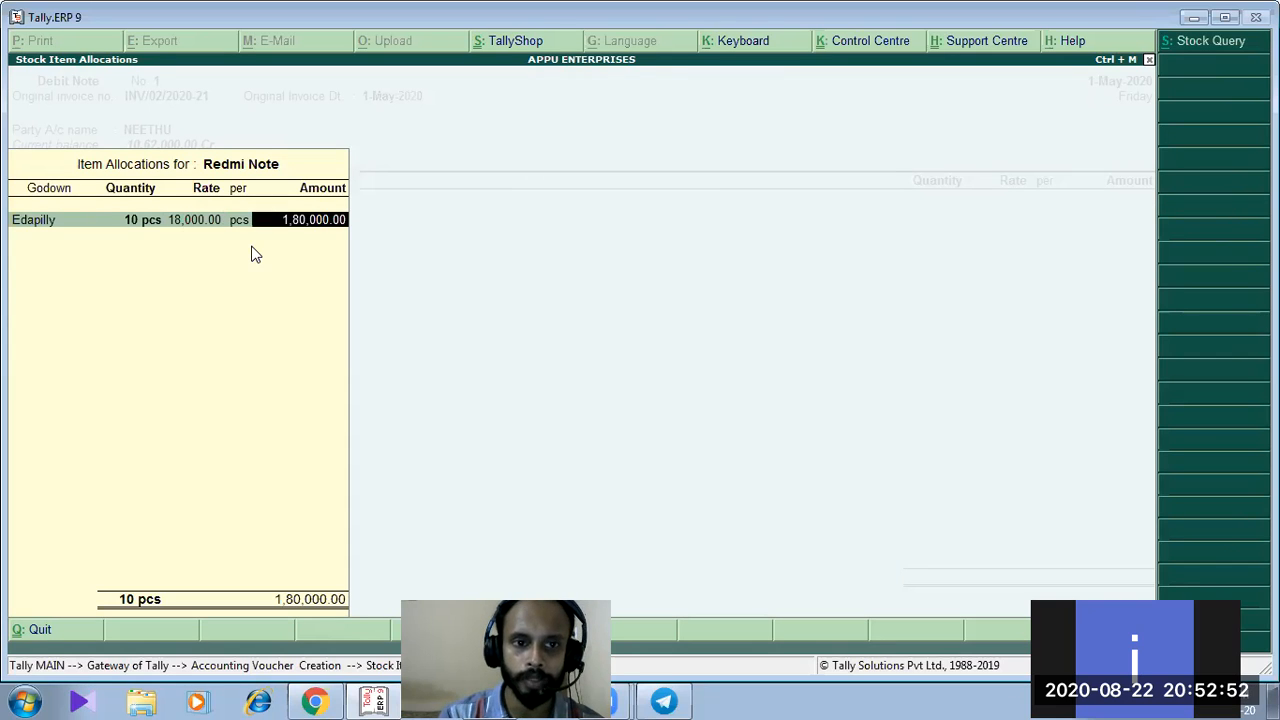
key(Return)
key(Return)
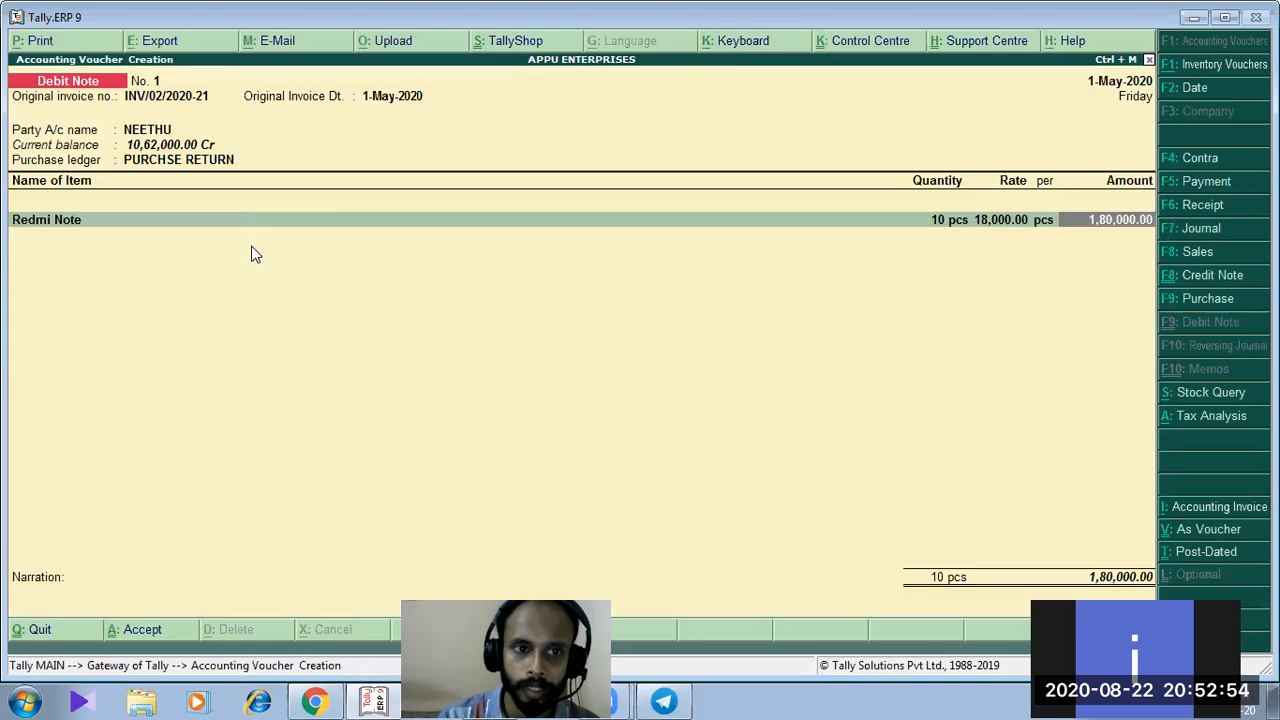
key(Return)
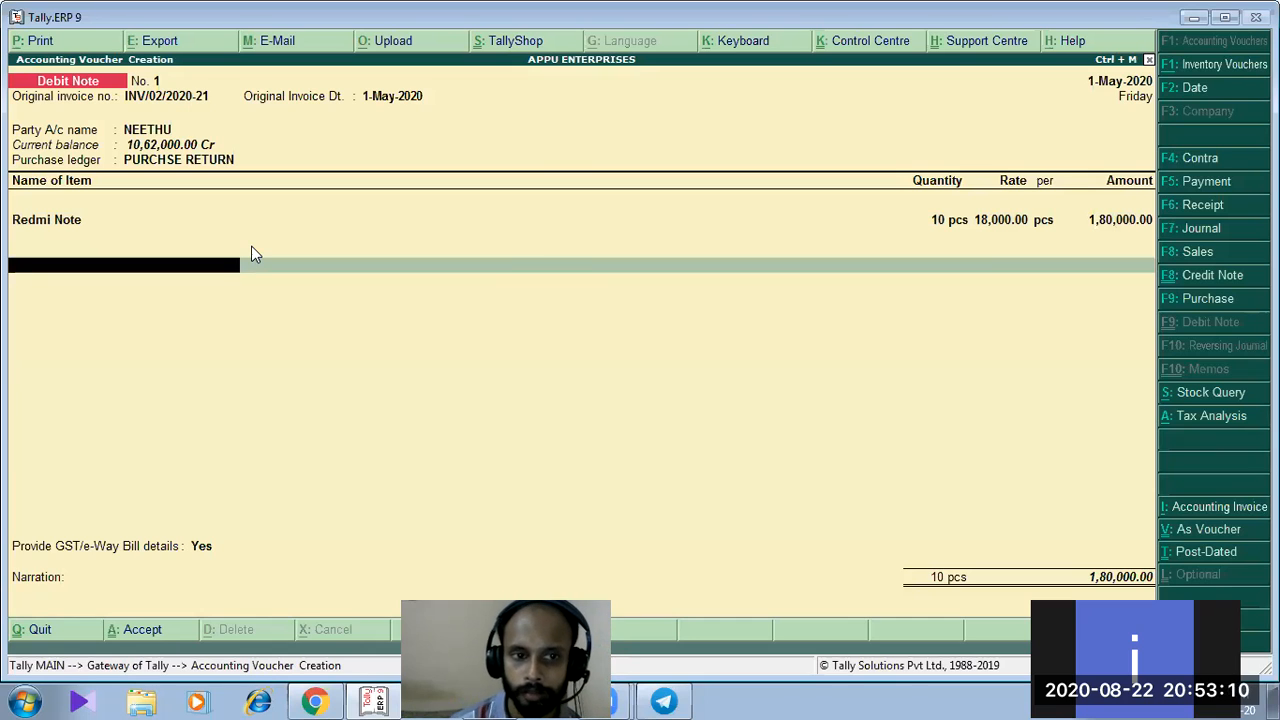
Add the Input Cgst ledger with its amount calculated as 180000*9/100
key(Return)
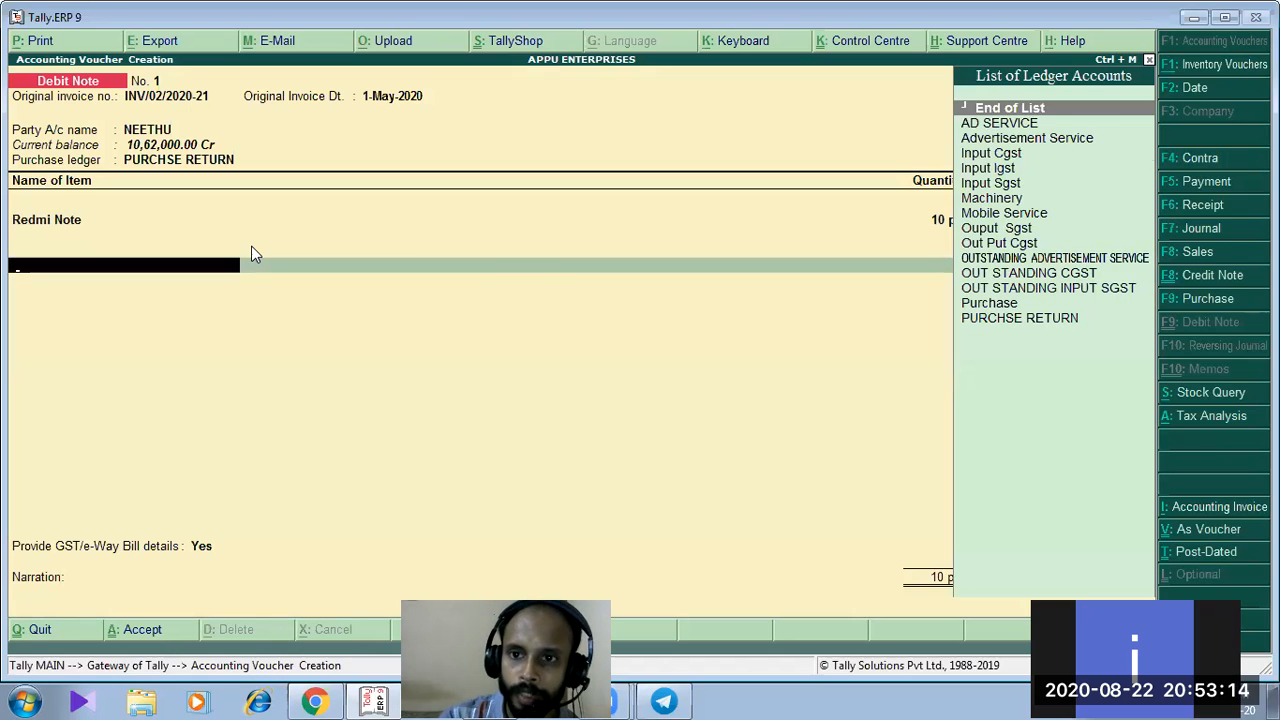
key(Down)
key(Down)
key(Down)
key(Return)
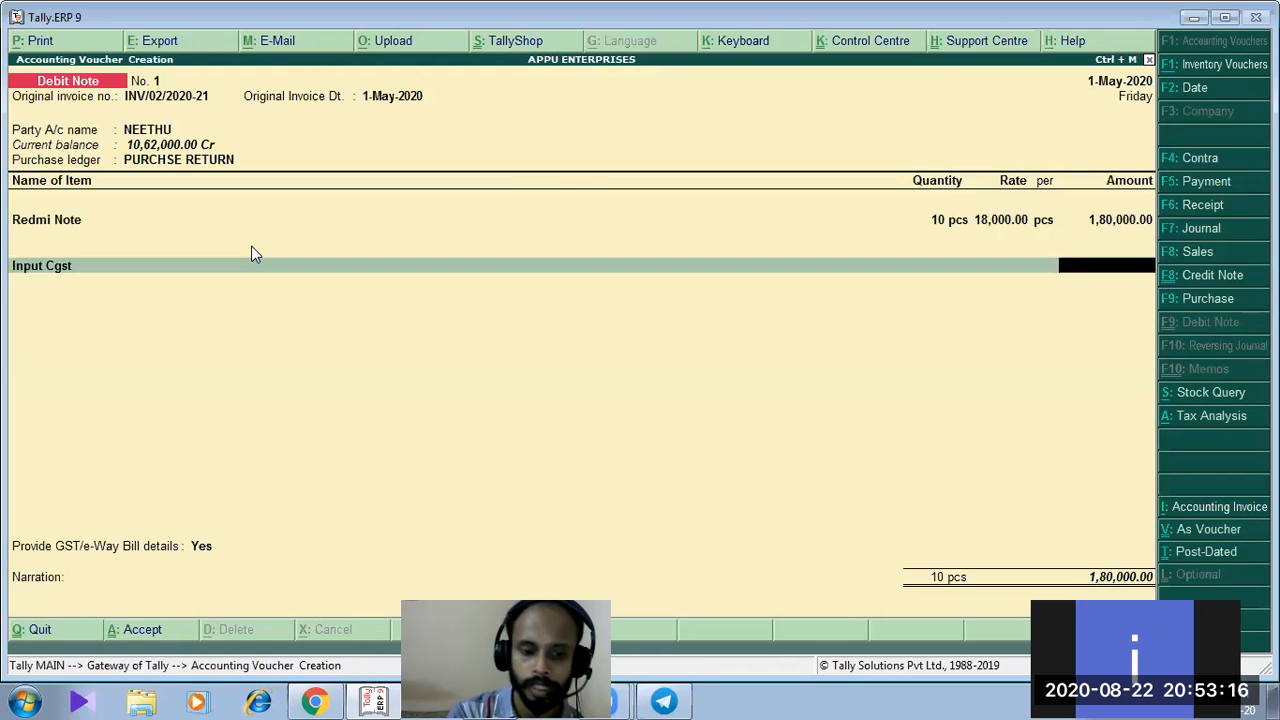
key(ctrl+n)
text(180000*)
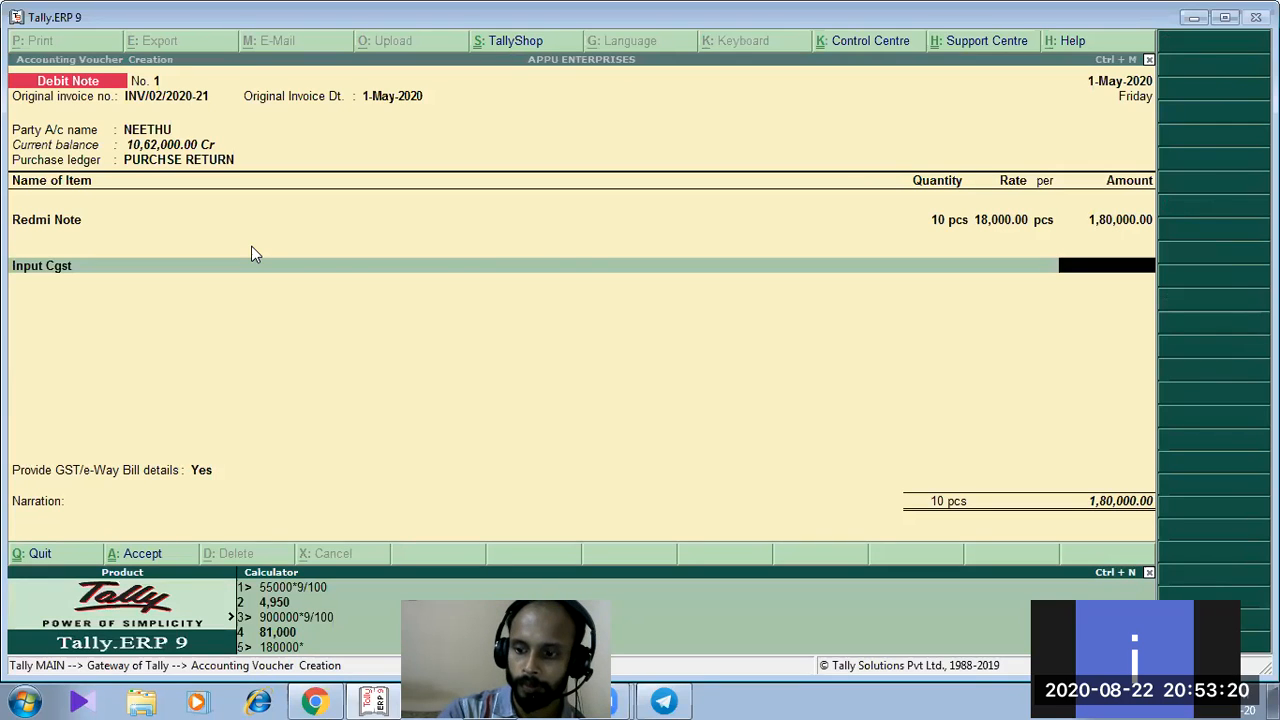
text(9/100)
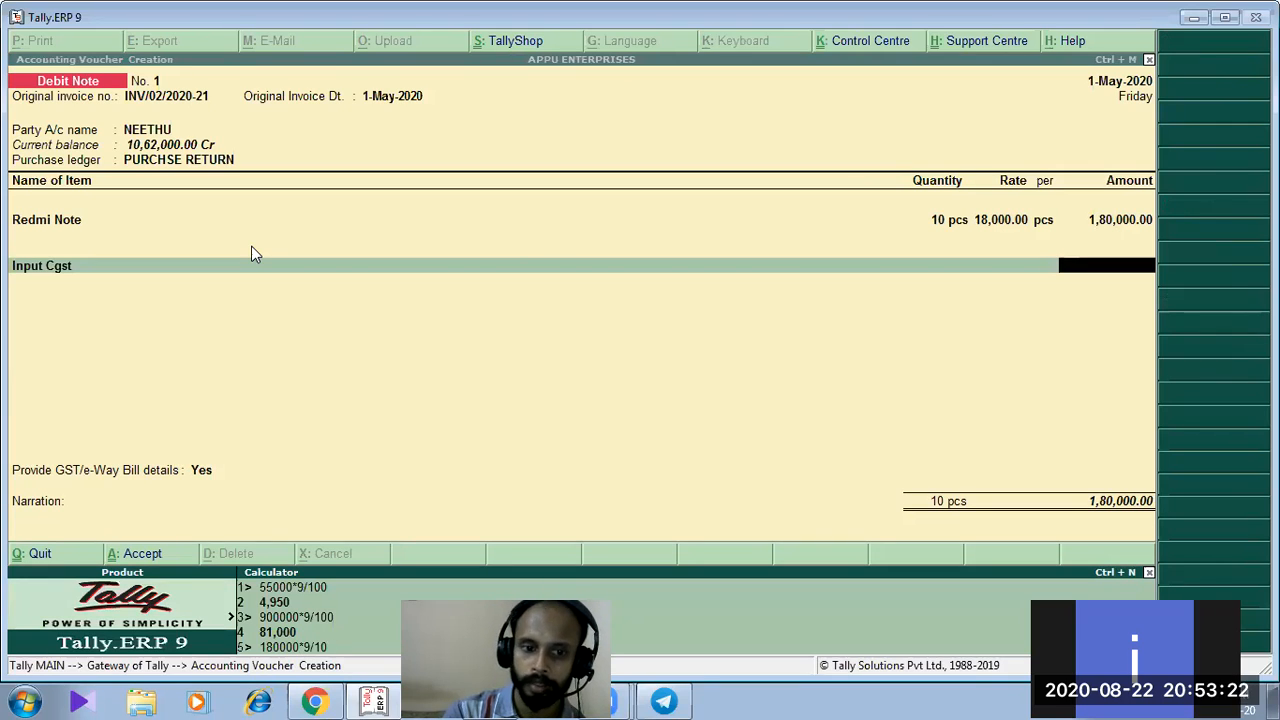
key(Return)
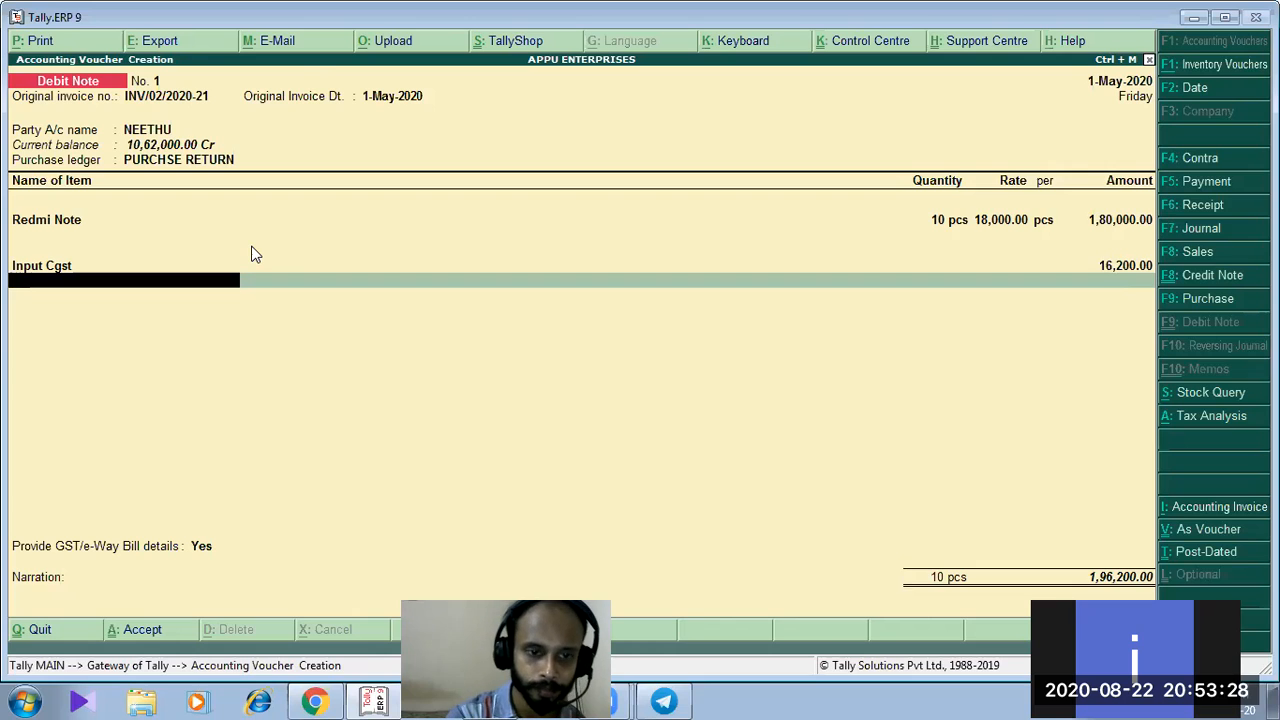
Add the Input Sgst ledger to the debit note with an amount of 16200
key(alt+c)
key(Escape)
key(Return)
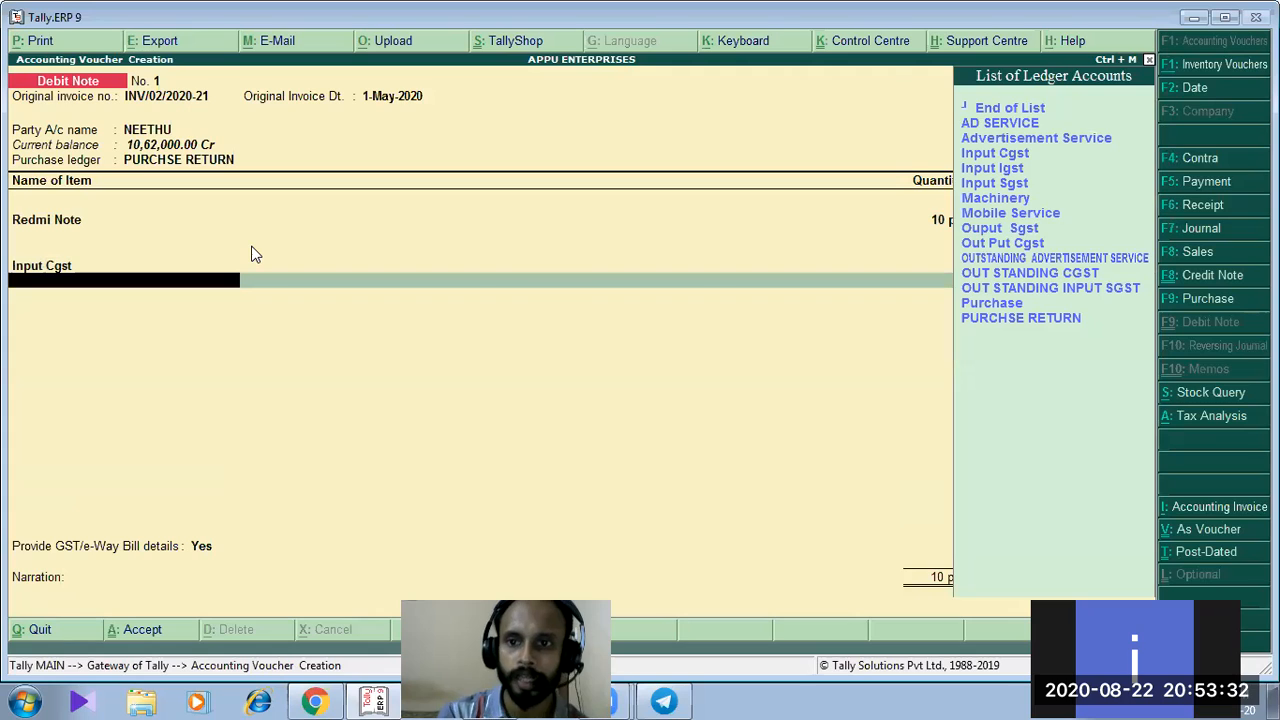
key(Down)
key(Down)
key(Down)
key(Down)
key(Down)
key(Return)
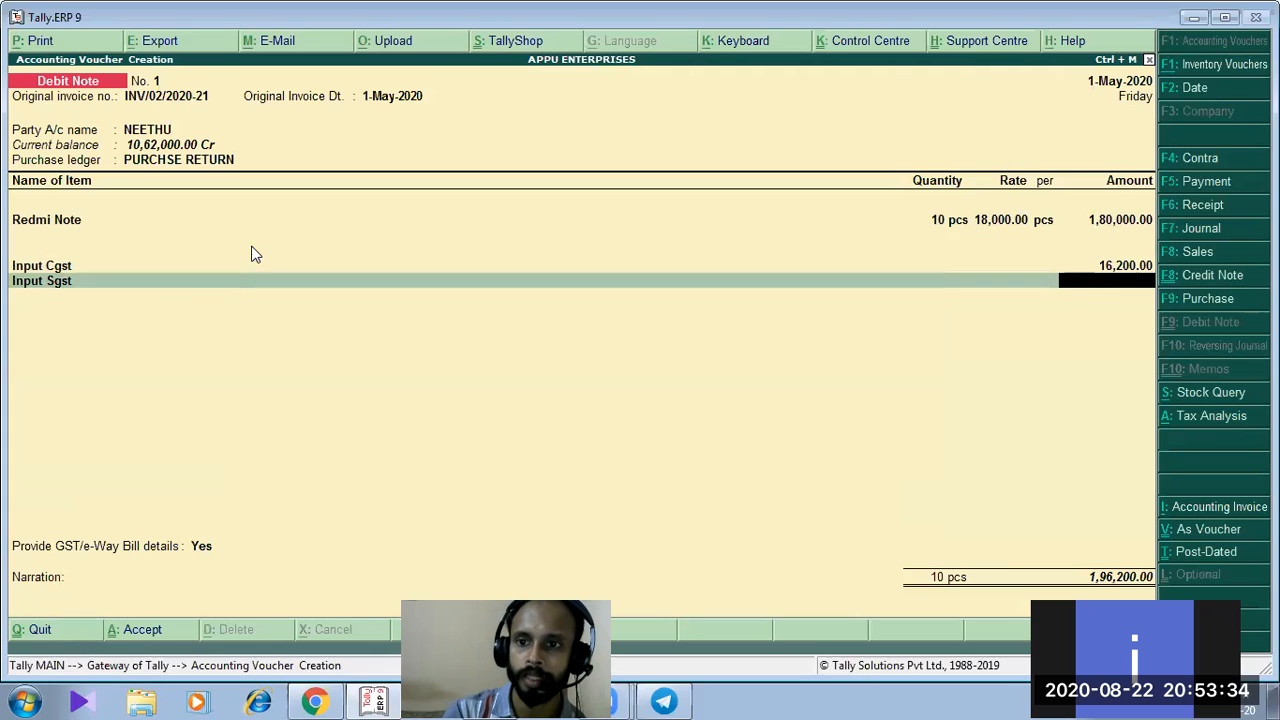
text(16200)
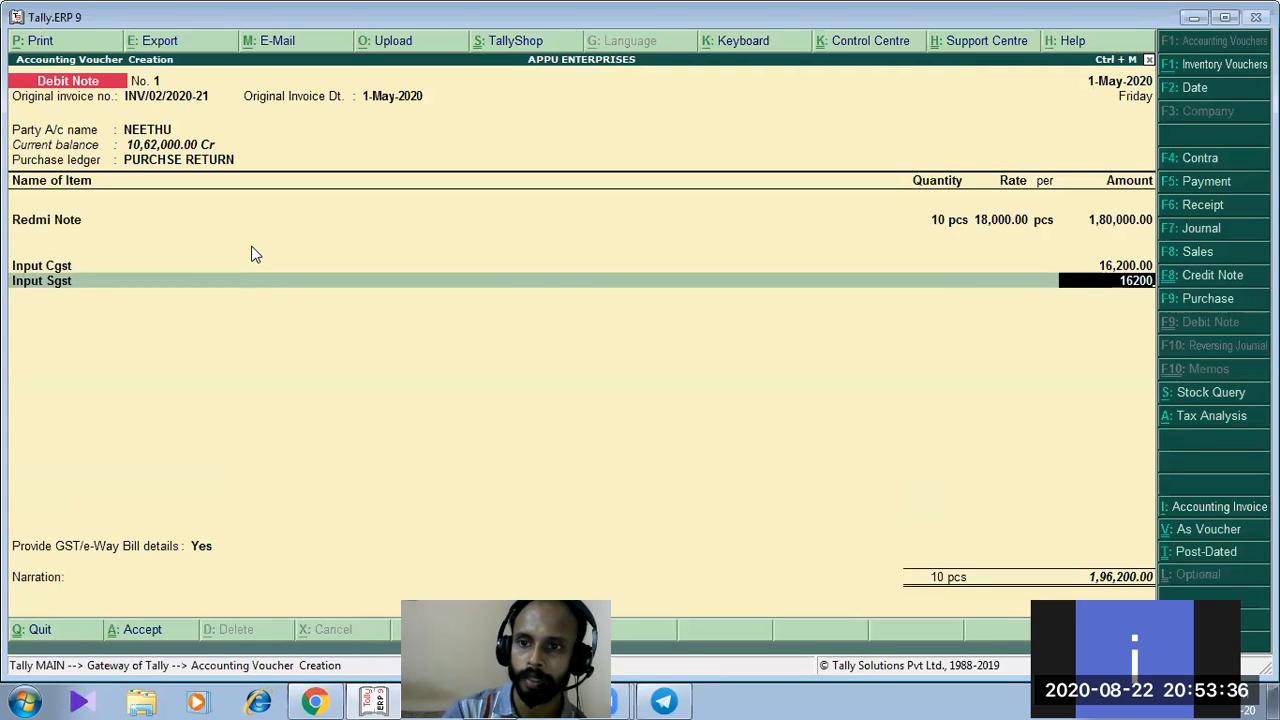
key(Return)
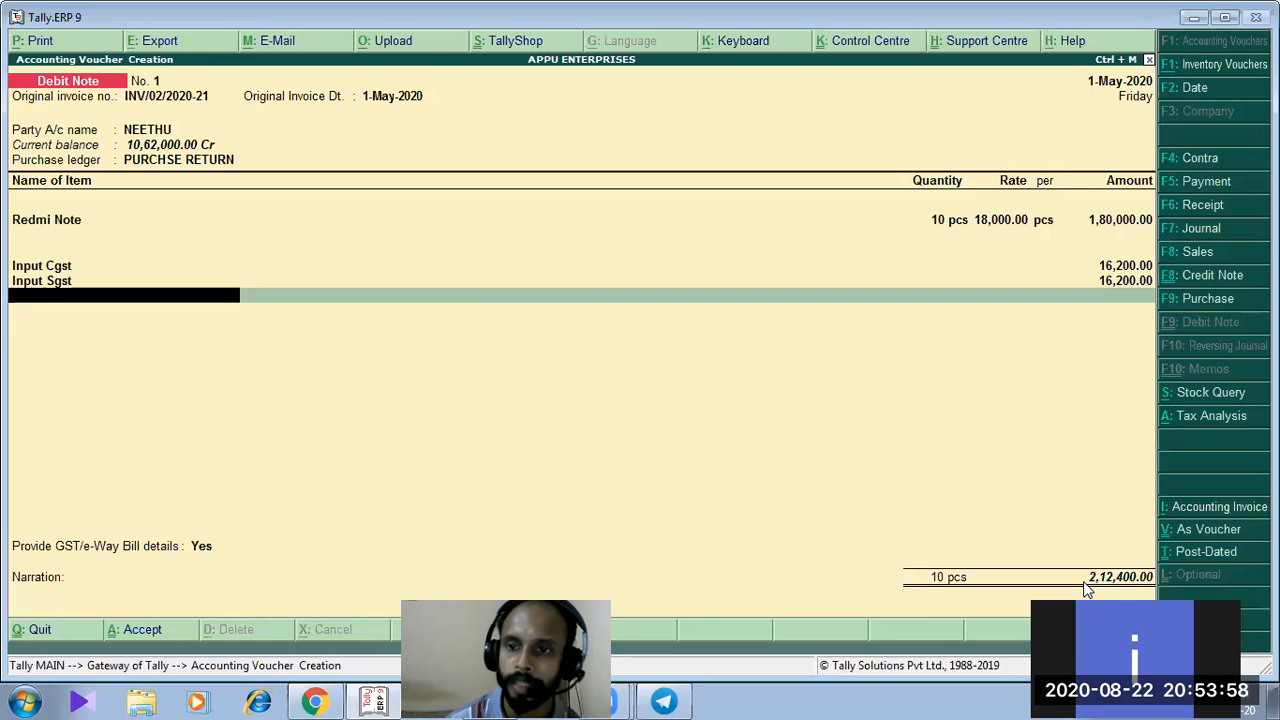
Keep Provide GST/e-Way Bill details at Yes and choose 07-Others as the reason for issuing the note
key(Return)
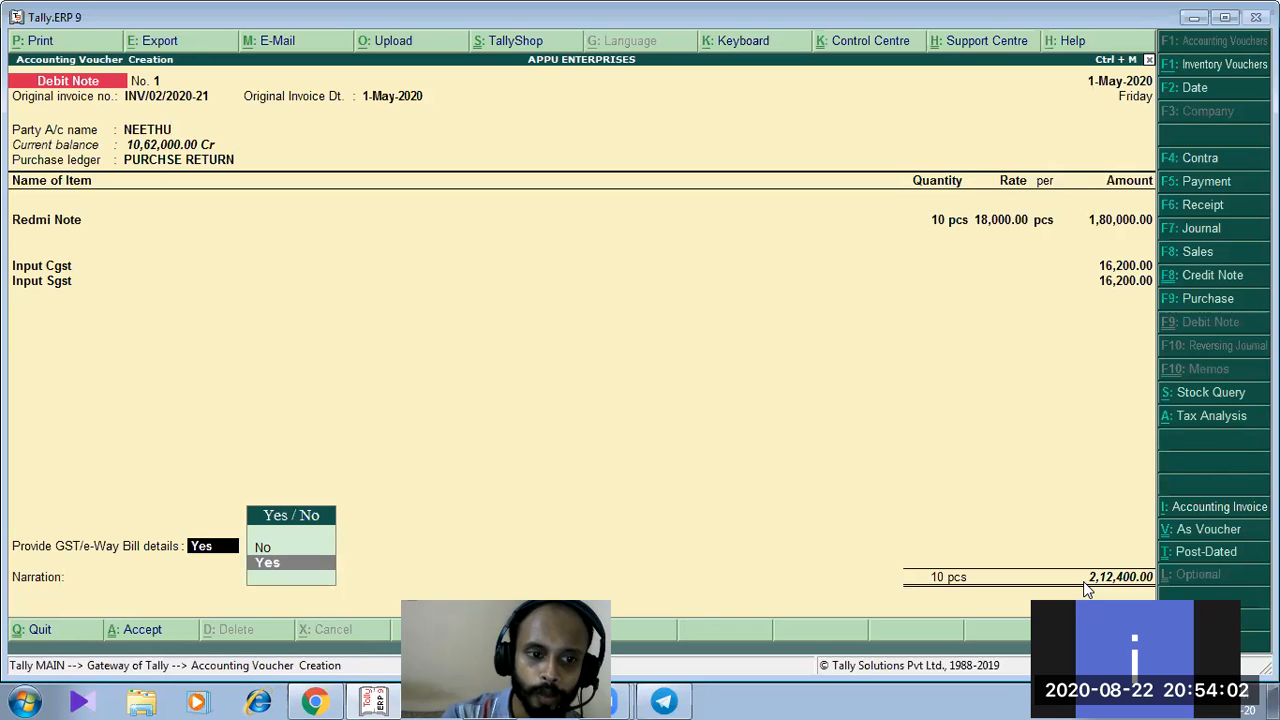
key(Return)
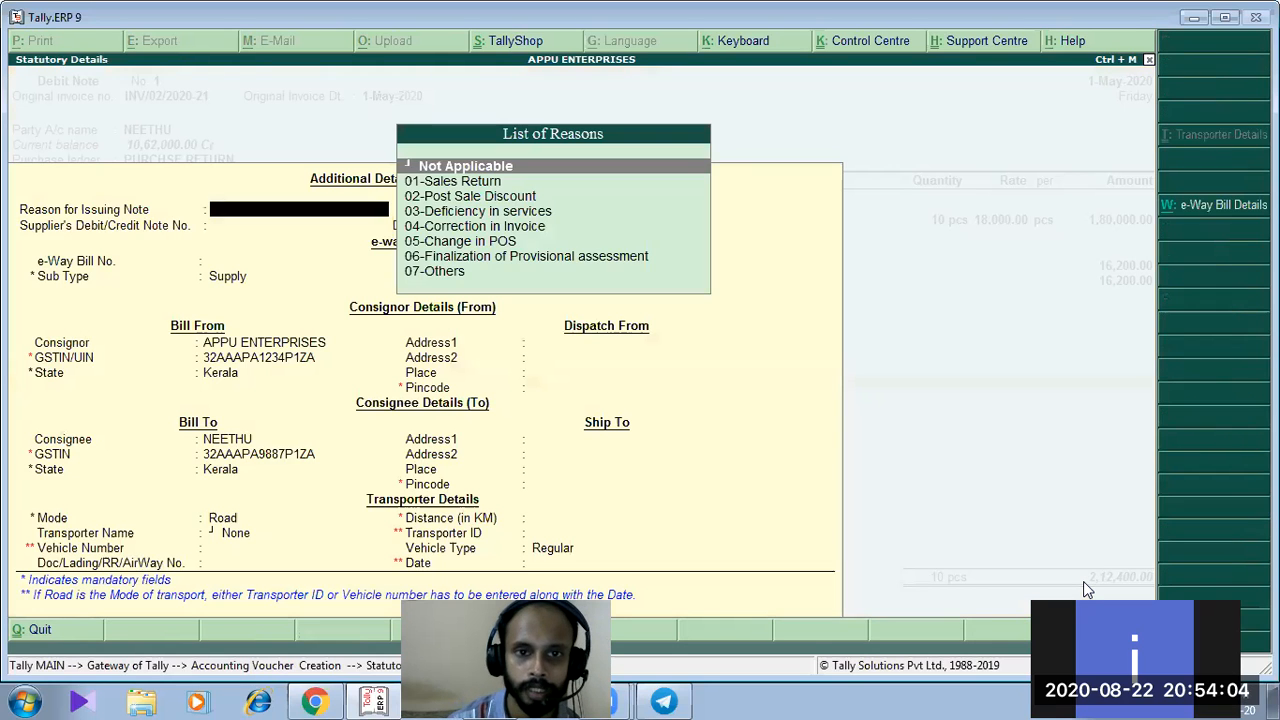
key(Down)
key(Down)
key(Down)
key(Down)
key(Down)
key(Down)
key(Down)
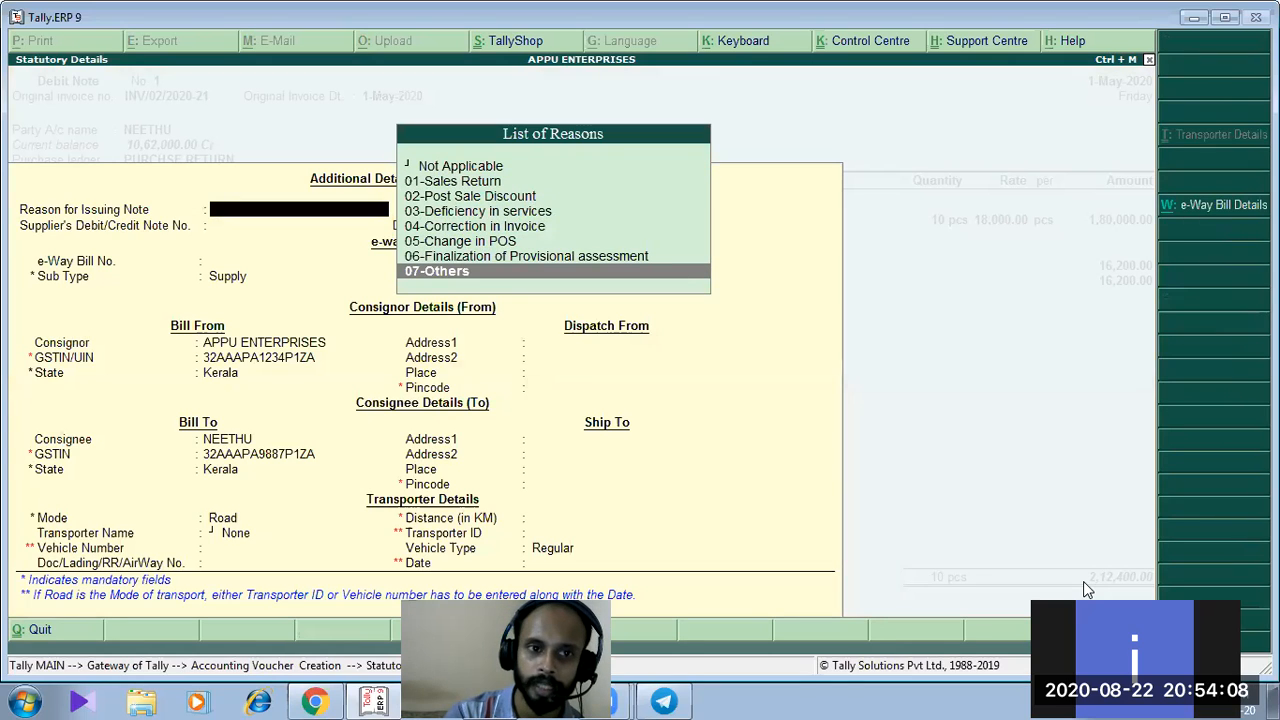
key(Return)
Accept the remaining e-way bill, consignor, consignee and transporter details without new entries
key(Return)
key(Return)
key(Return)
key(Return)
key(Return)
key(Return)
key(Return)
key(Return)
key(Return)
key(Return)
key(Return)
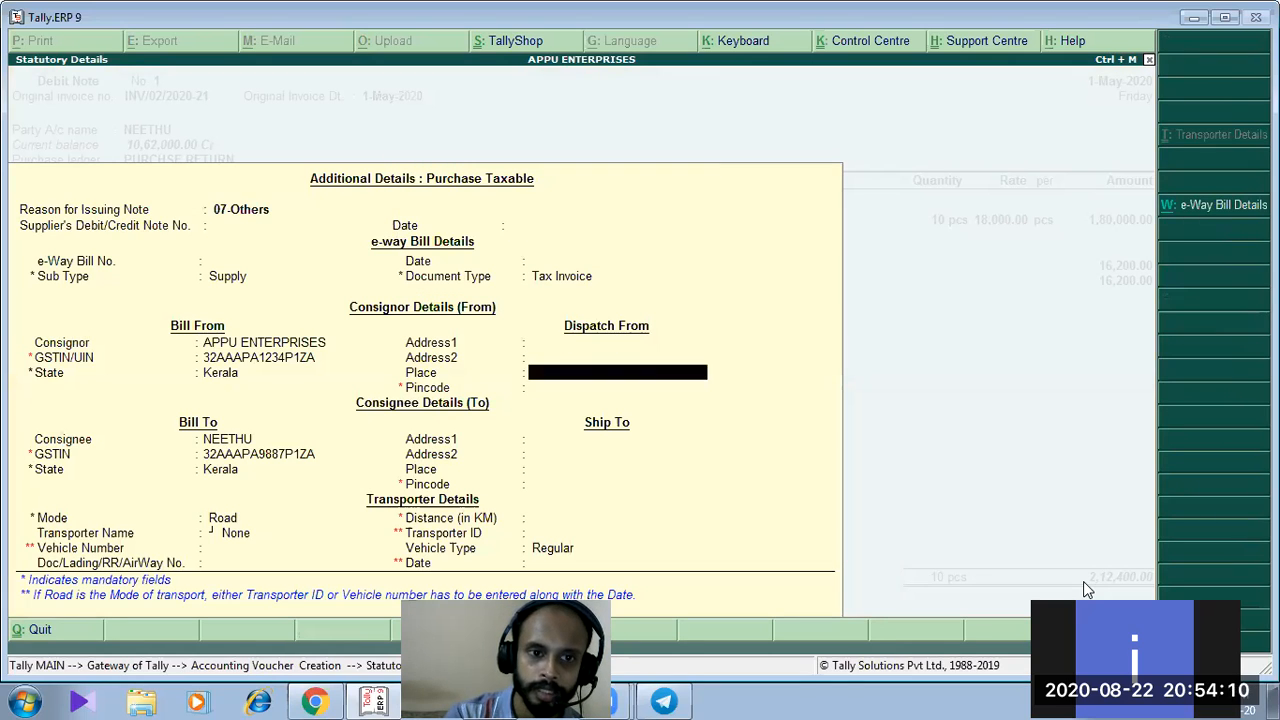
key(Return)
key(Return)
key(Return)
key(Return)
key(Return)
key(Return)
key(Return)
key(Return)
key(Return)
key(Return)
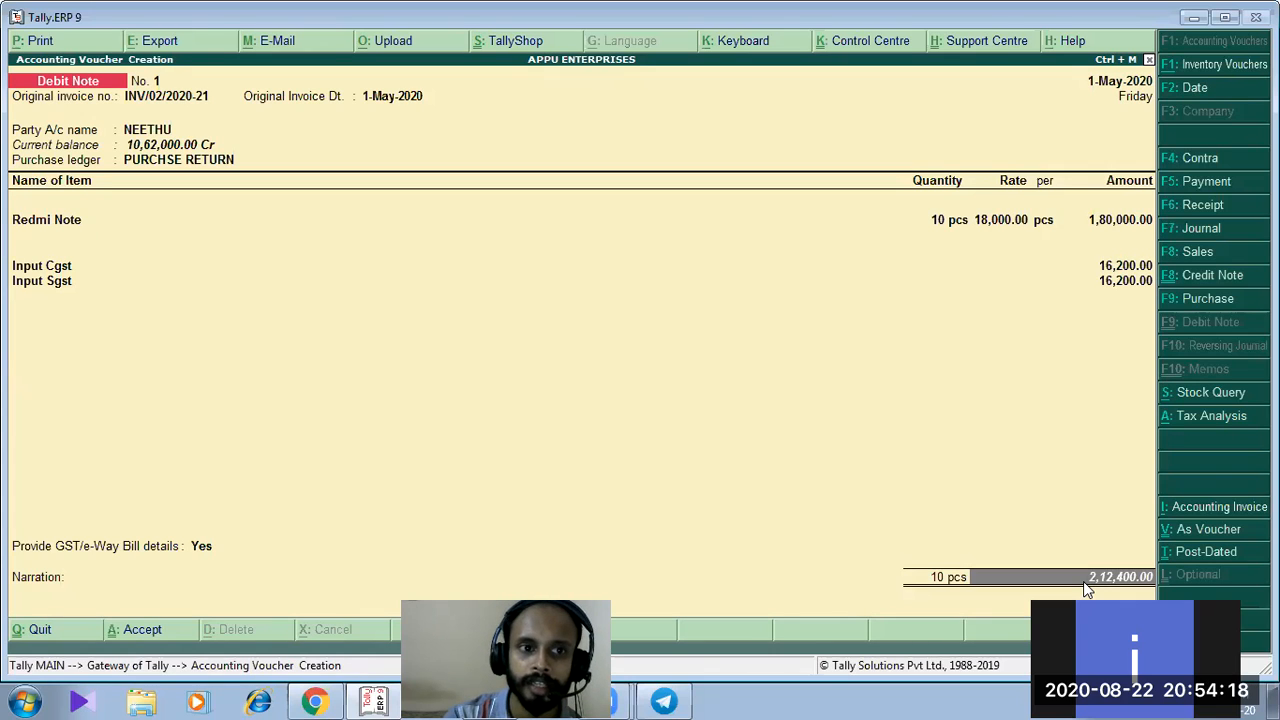
Adjust the full 2,12,400 debit note amount as Agst Ref against the pending bill INV/02/2020-21
key(Return)
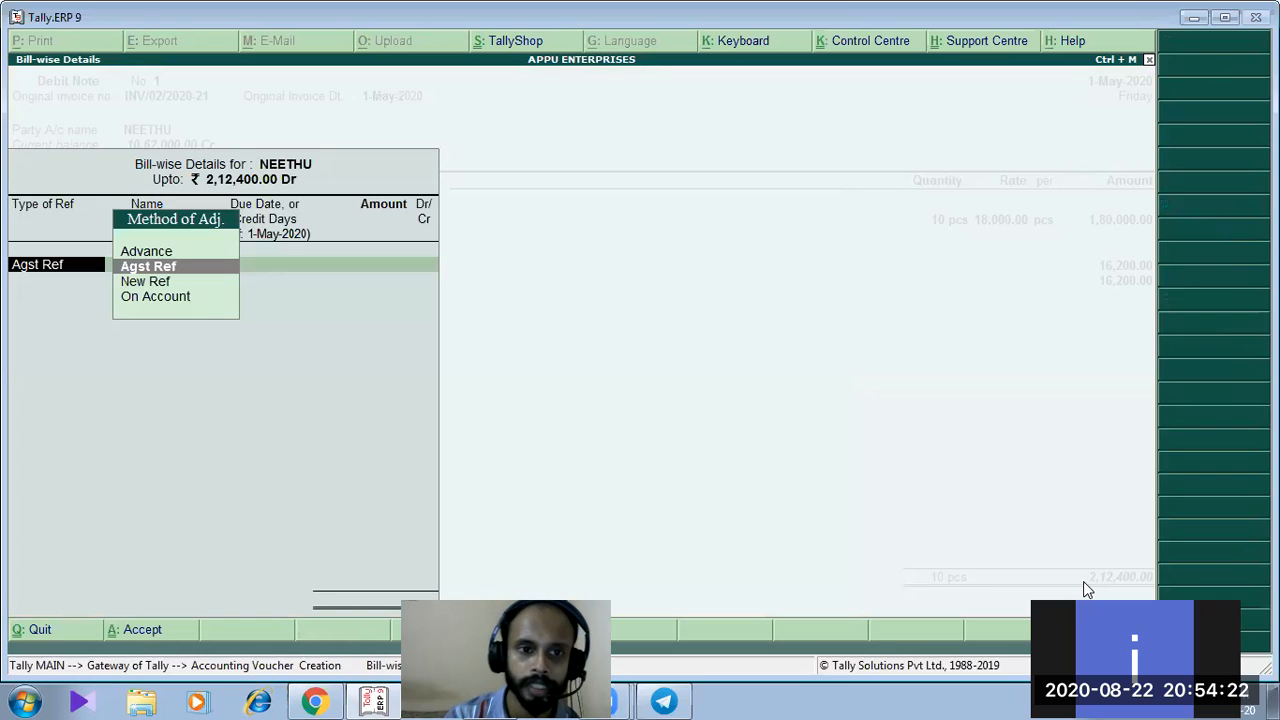
key(Return)
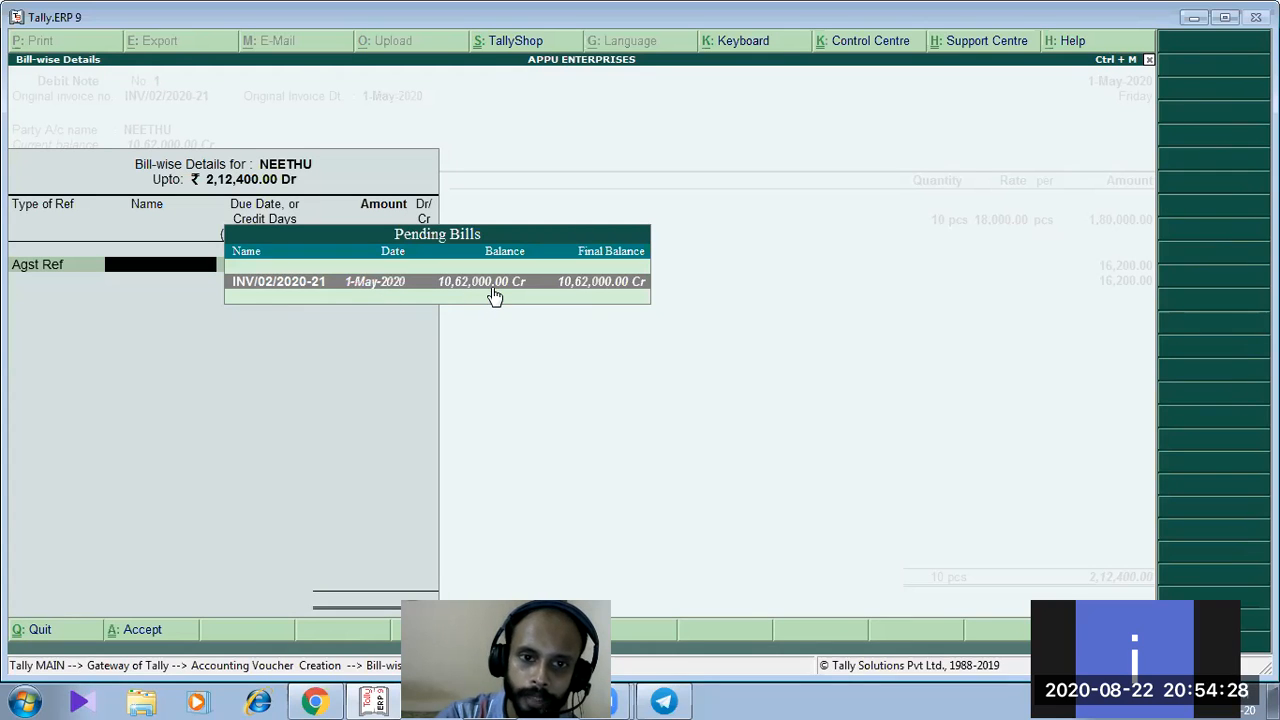
click(589, 295)
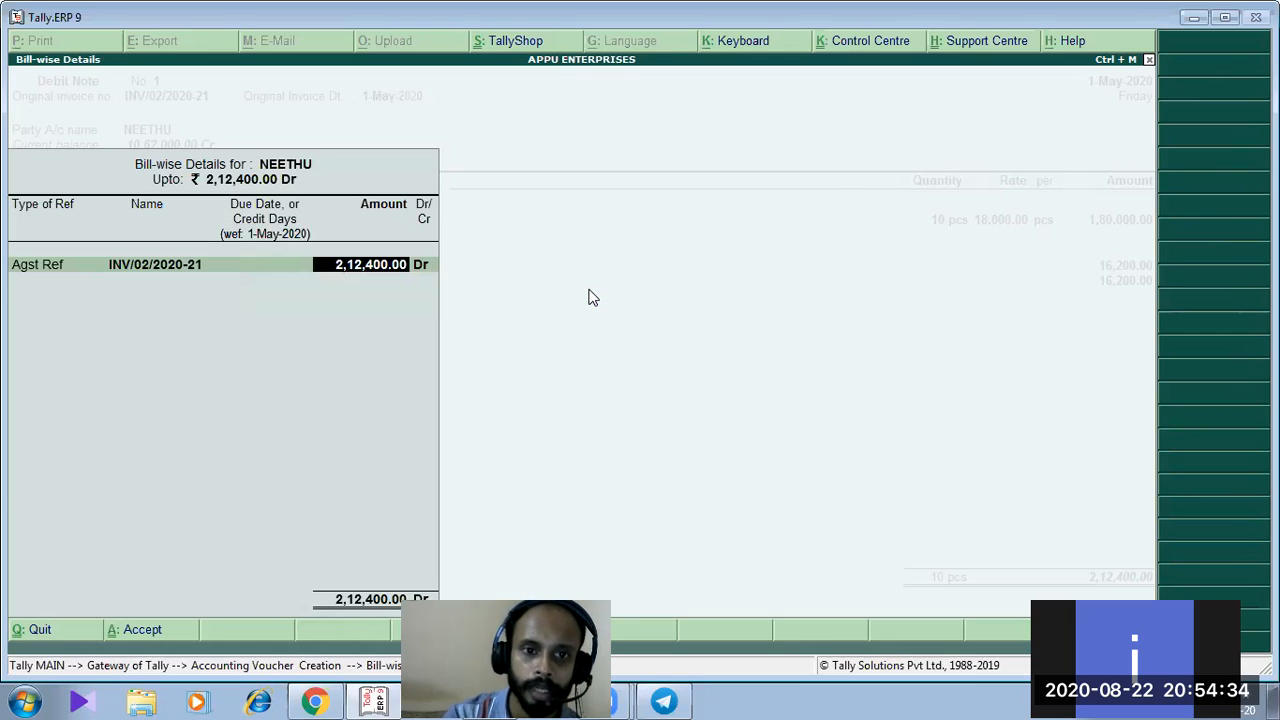
key(Return)
key(Return)
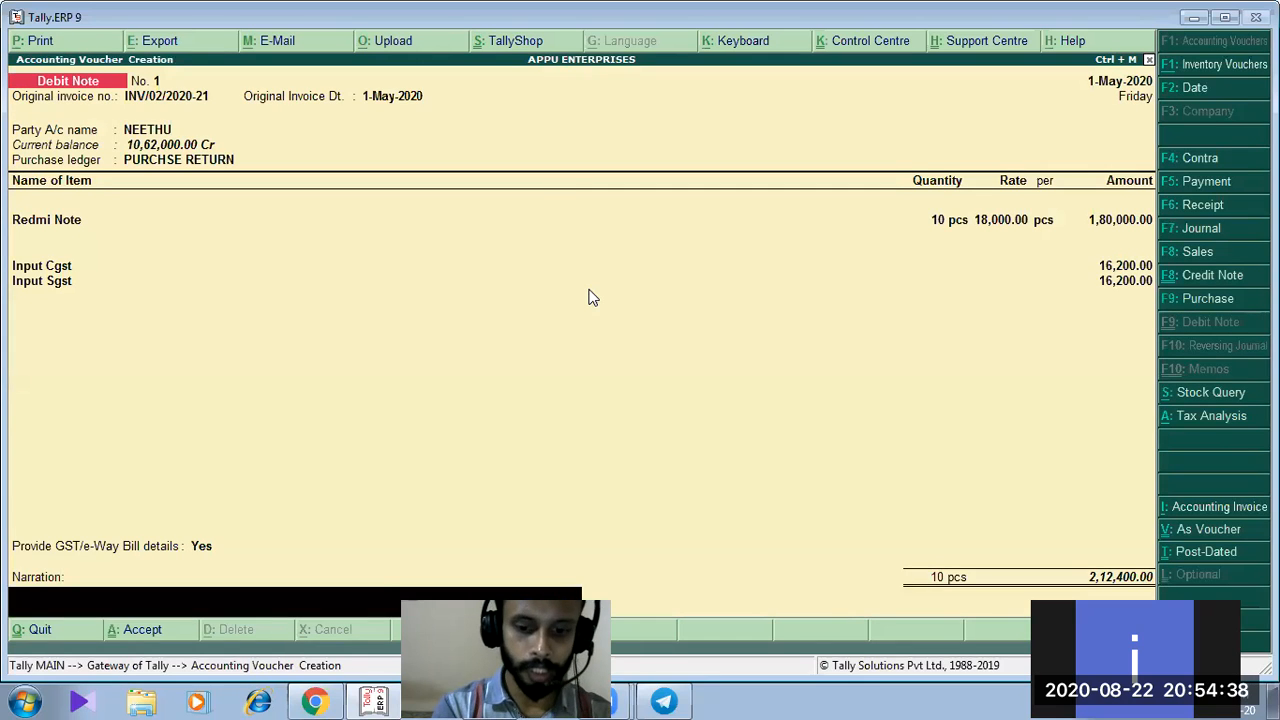
Enter the narration GOODS RETURNED TO PARTY and save the debit note
text(GOODS RETURNED)
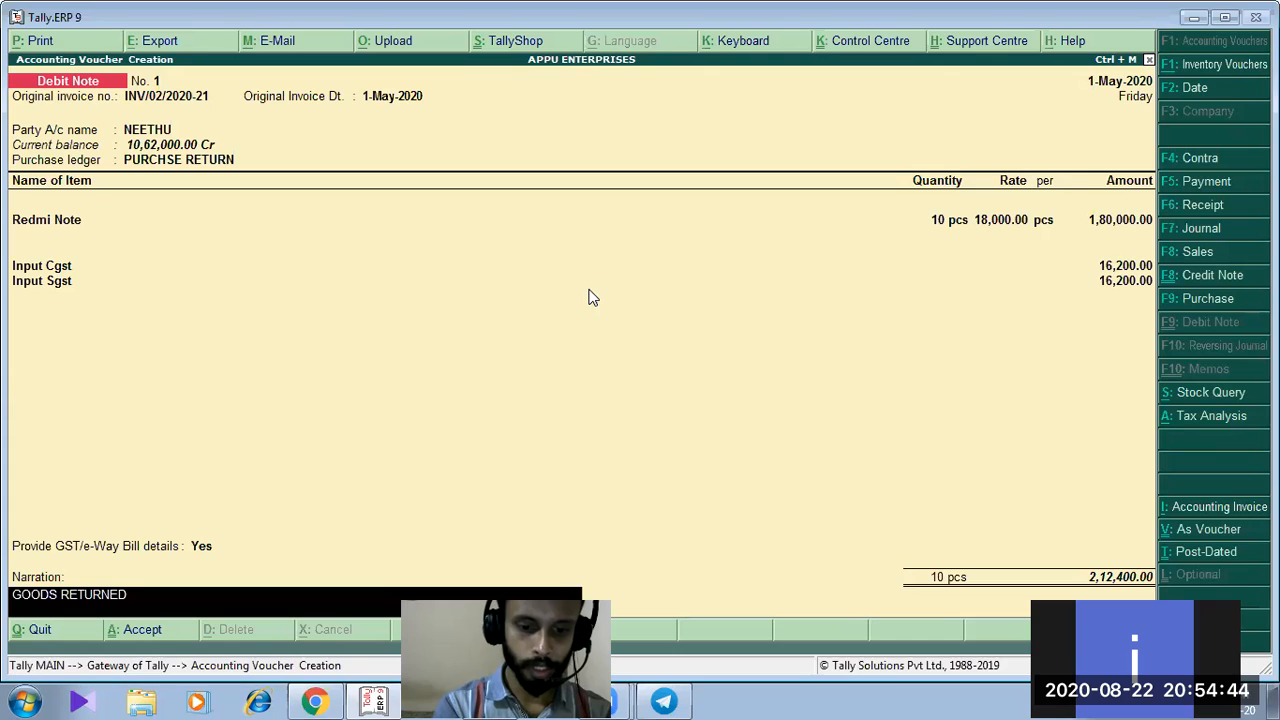
text( TO PARTY)
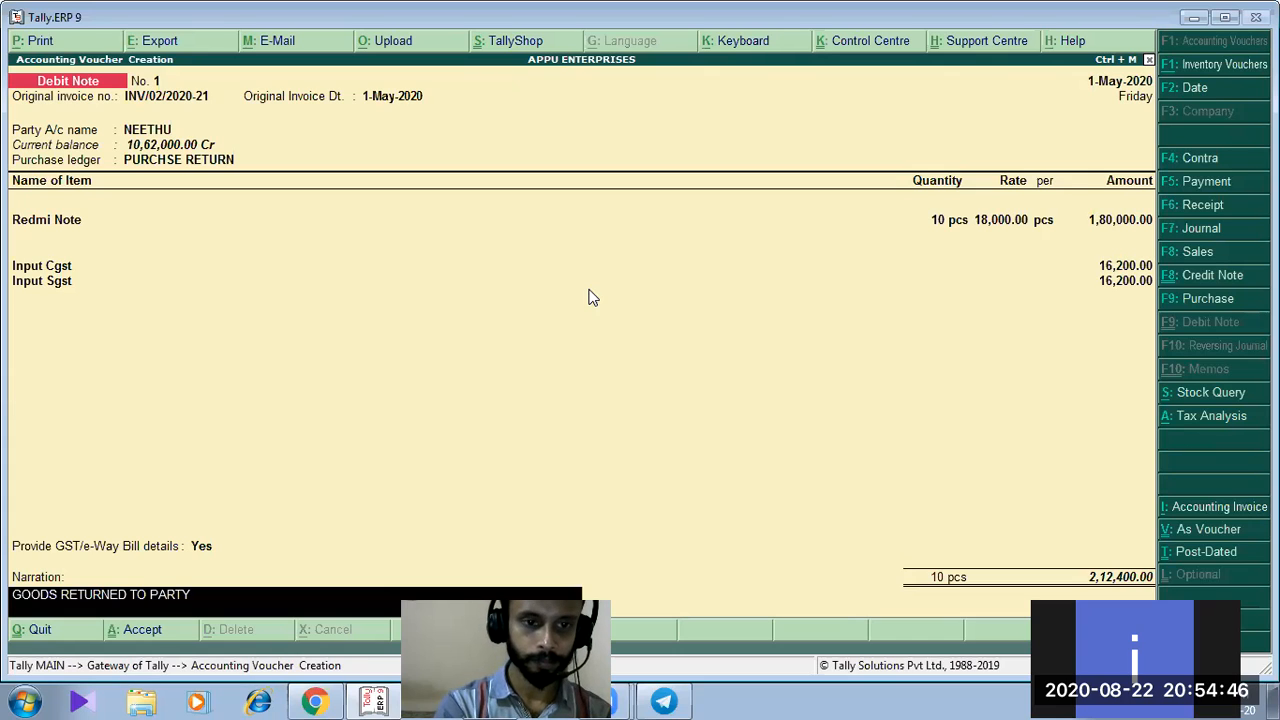
key(Return)
key(Return)
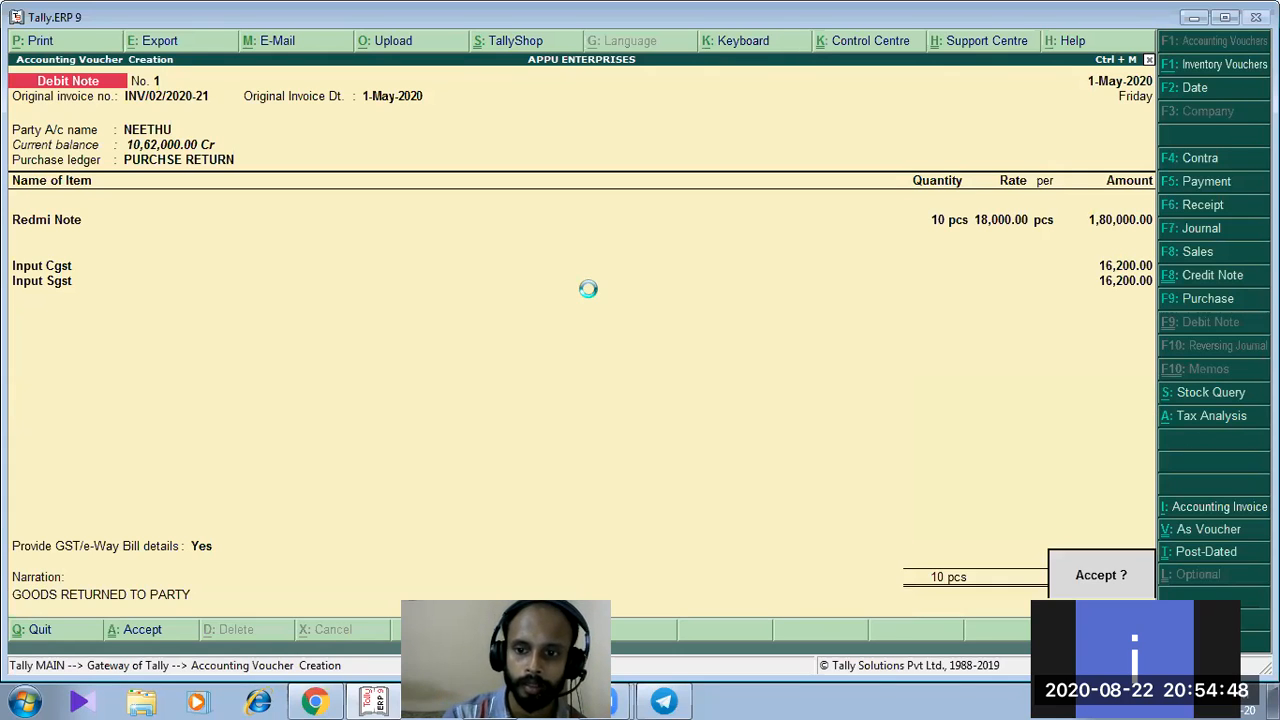
Reopen the saved debit note to review its Input Cgst and Input Sgst lines, and return to the Gateway without saving
key(Page_Up)
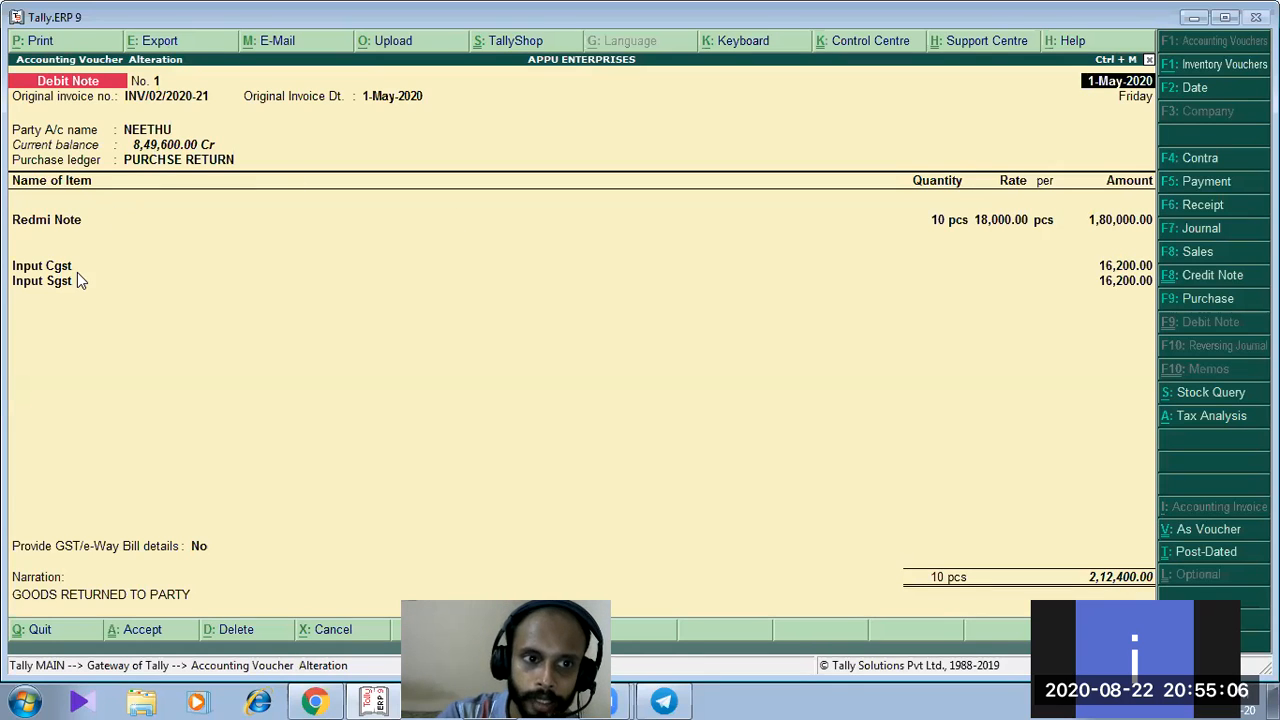
click(1114, 284)
key(Up)
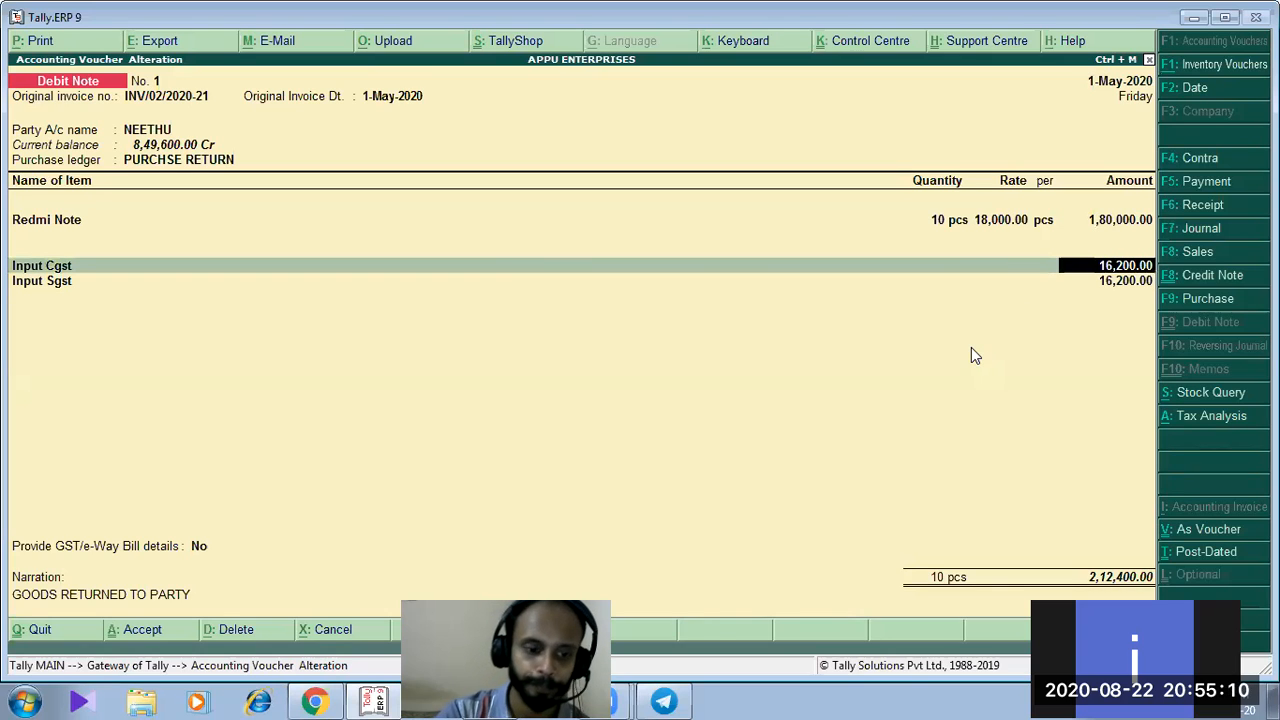
key(Escape)
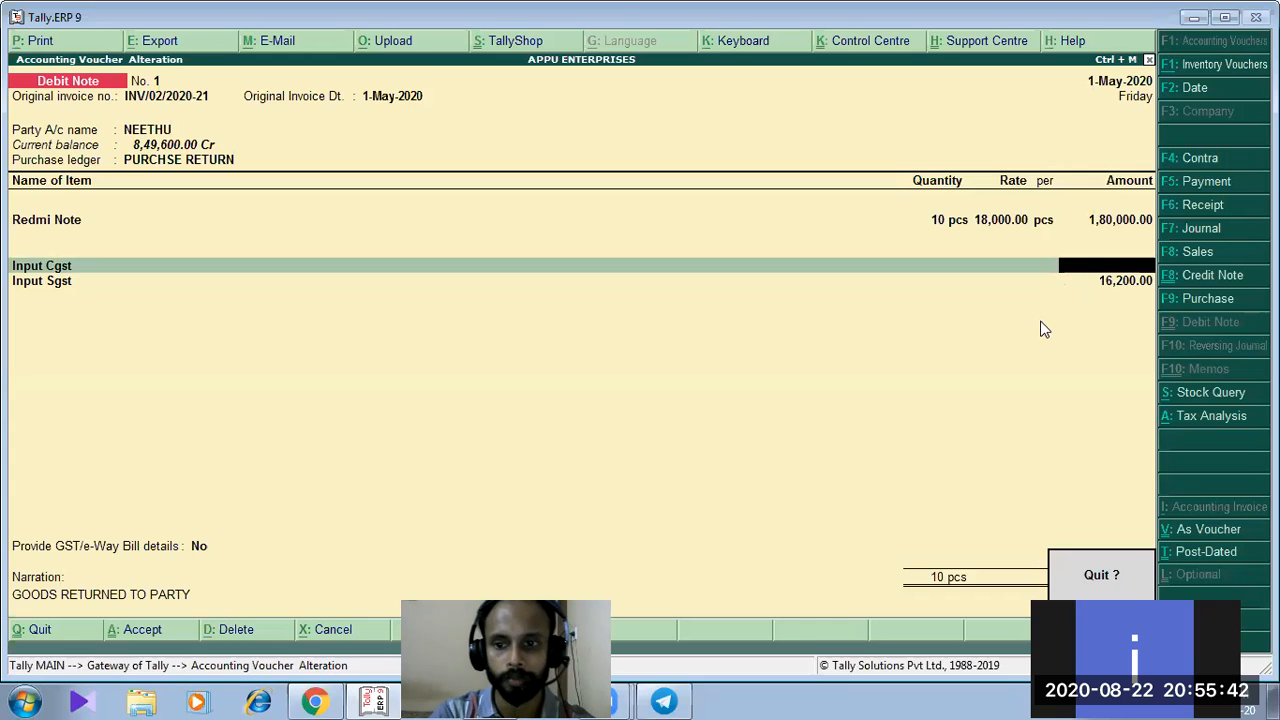
key(y)
key(Escape)
key(y)
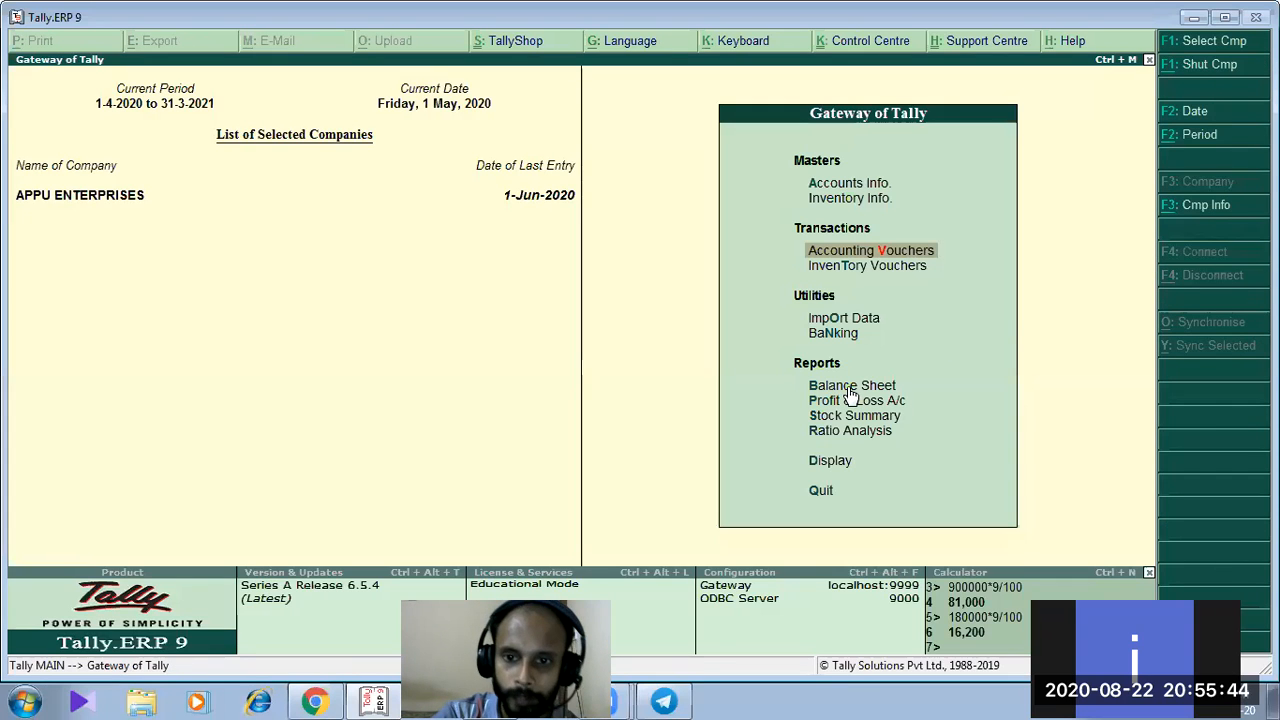
Examine the purchase and purchase return figures in the detailed Profit & Loss A/c, and close the report
click(848, 399)
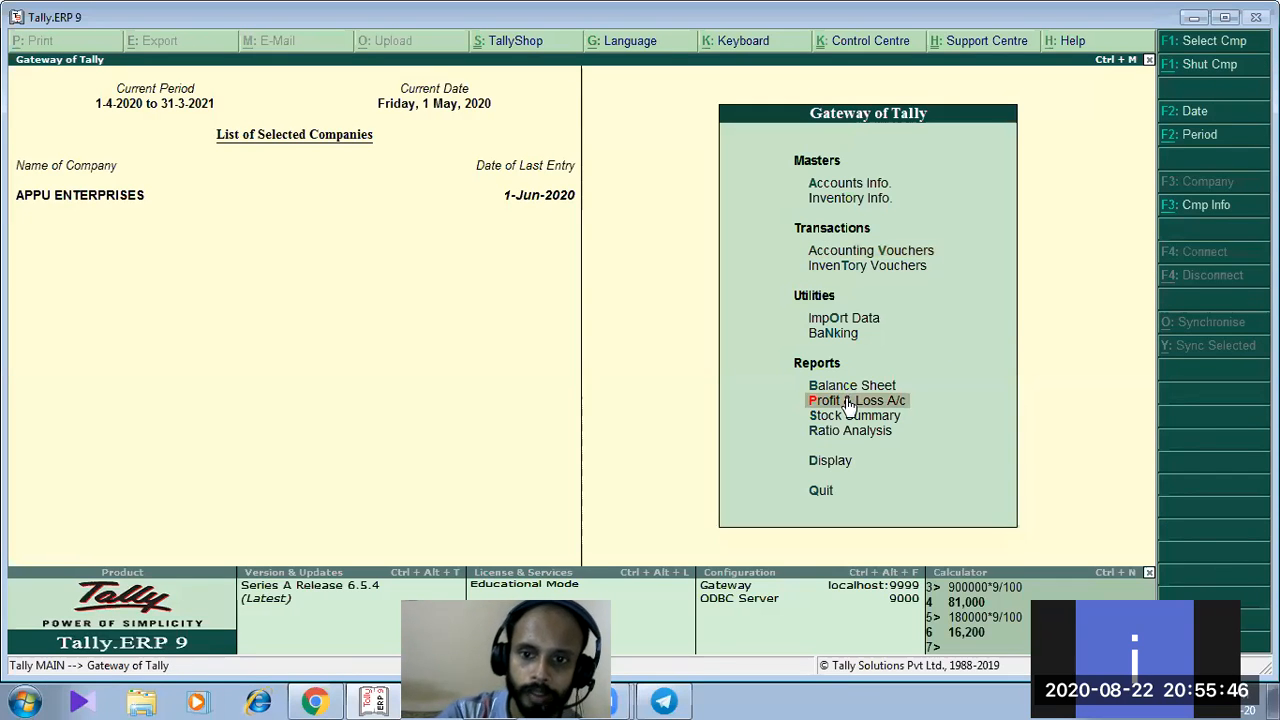
click(848, 401)
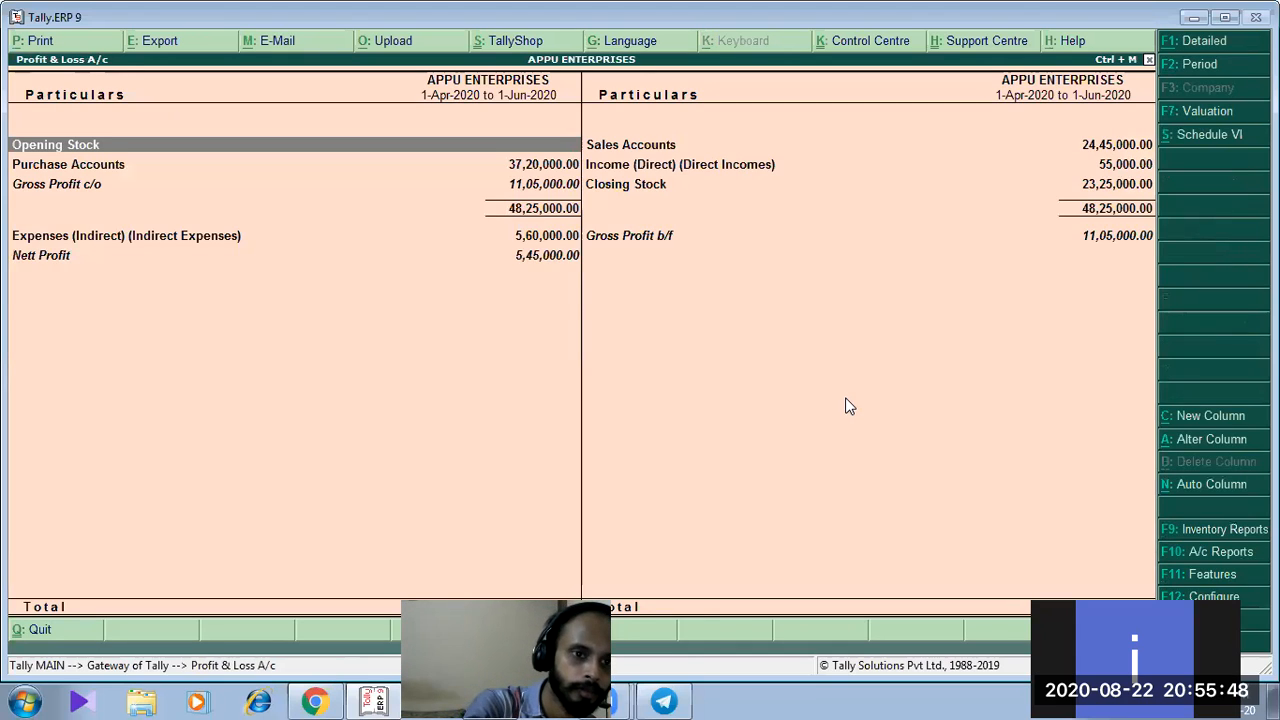
key(alt+F1)
key(Down)
key(Down)
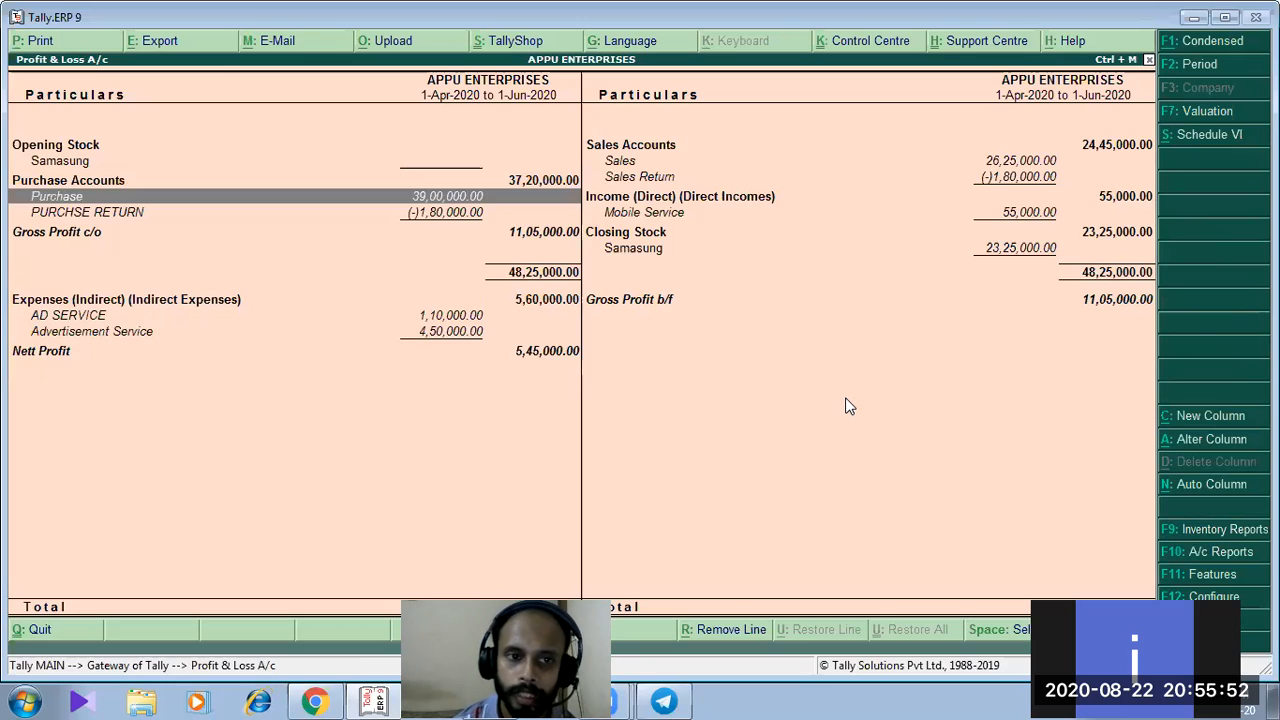
key(Down)
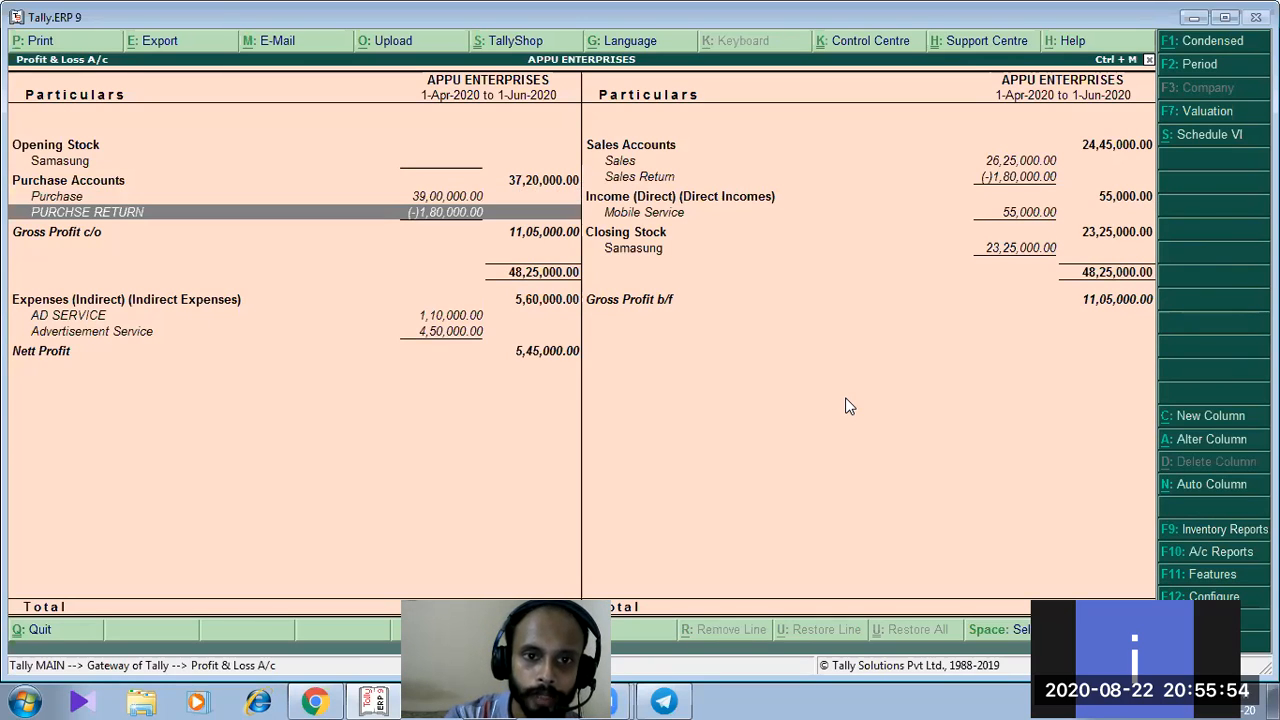
key(Down)
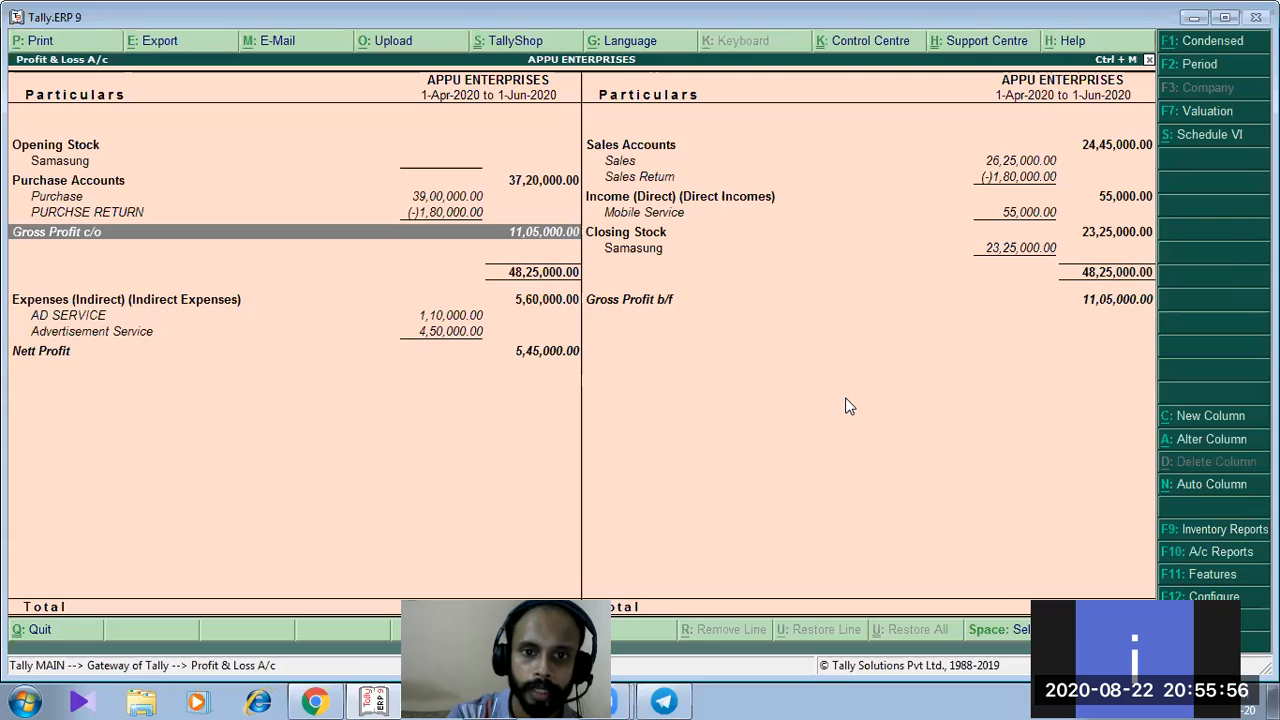
key(Up)
key(Up)
key(Up)
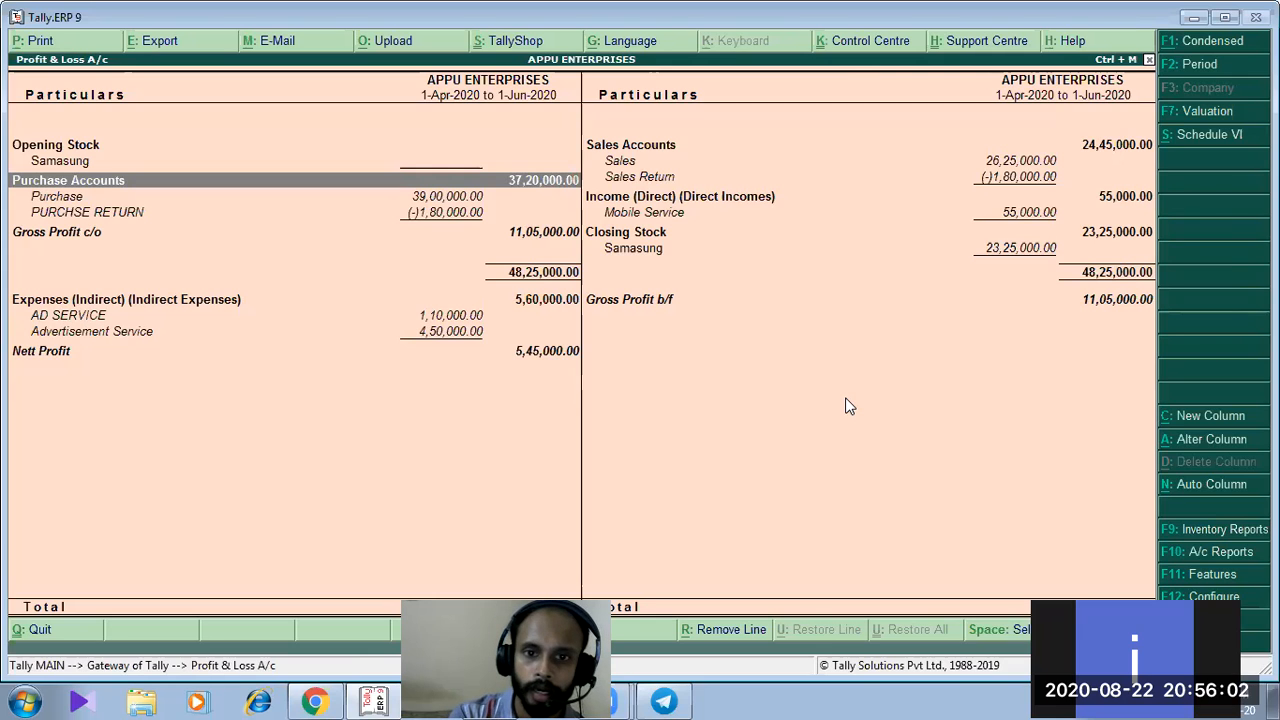
key(Escape)
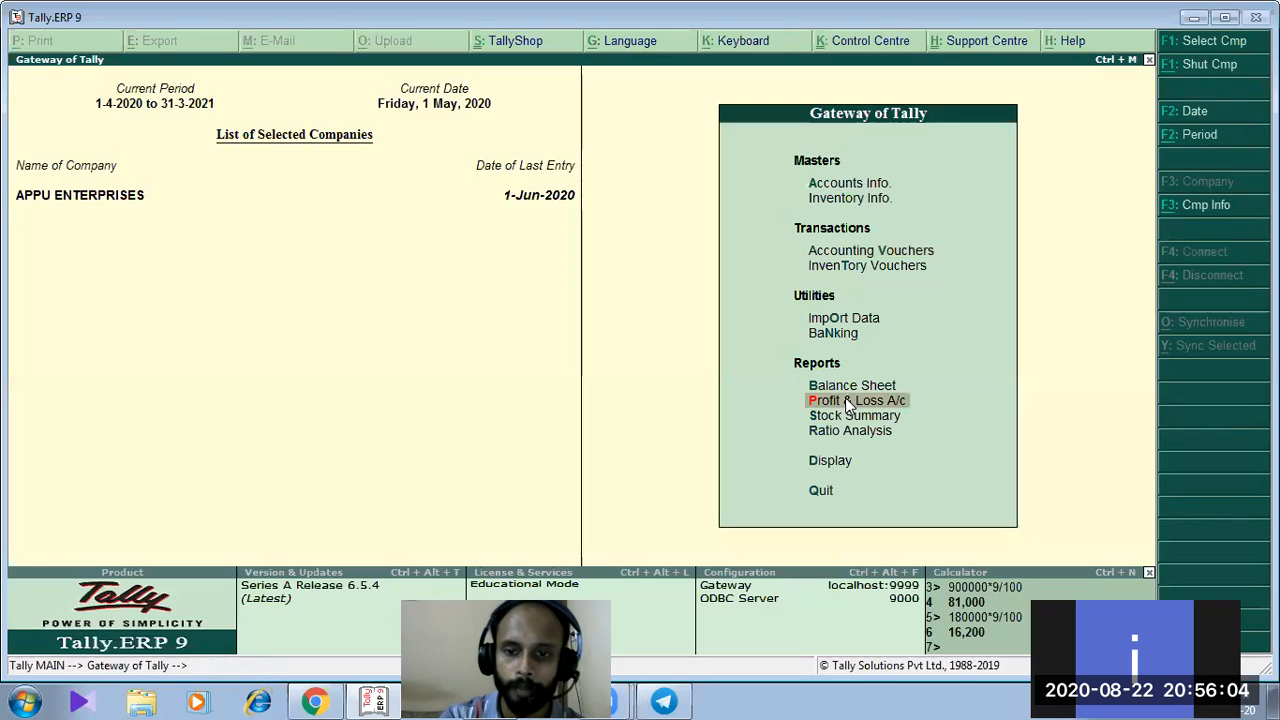
Open the Balance Sheet in detailed view and drill down into Duties & Taxes under Current Liabilities
key(Return)
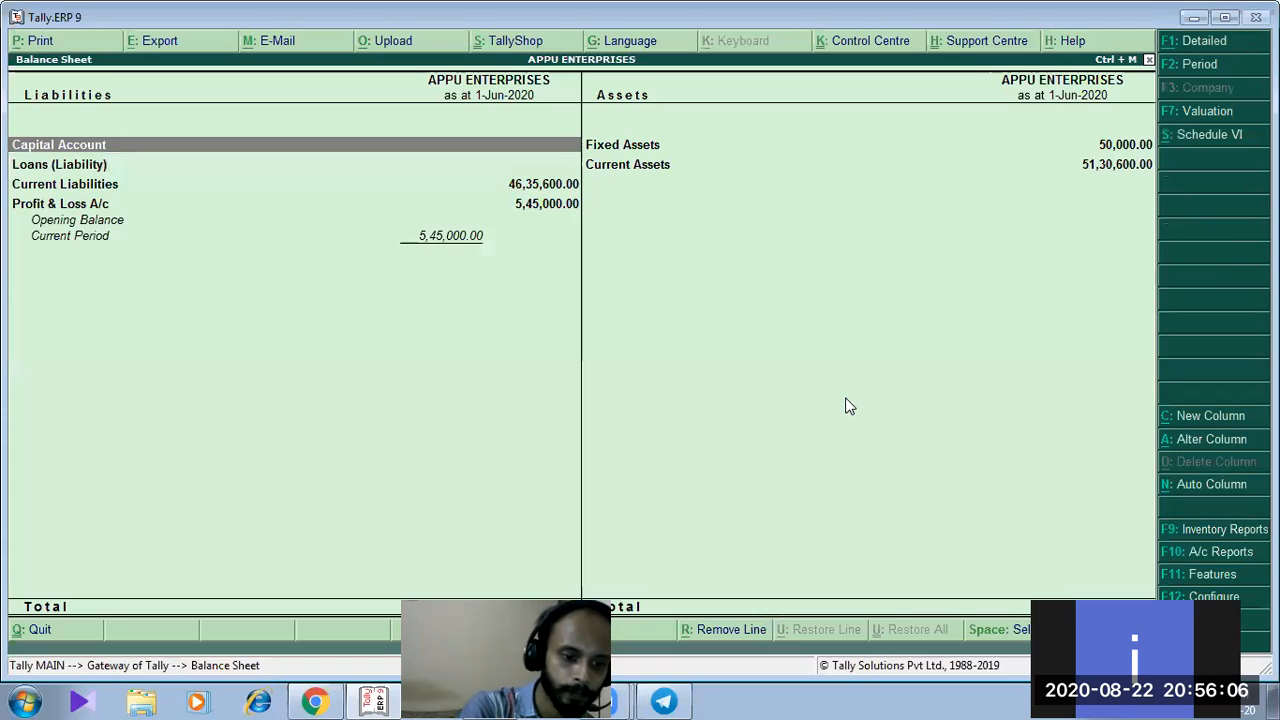
key(alt+F1)
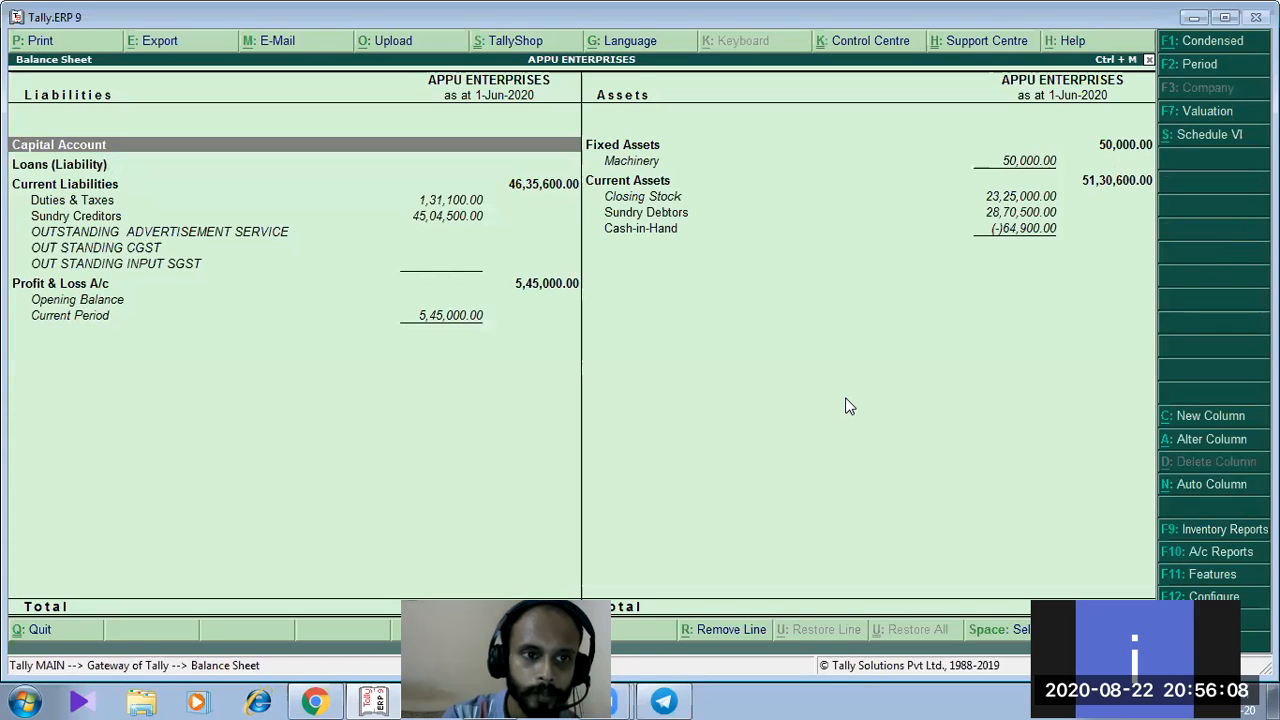
key(Down)
key(Down)
key(Down)
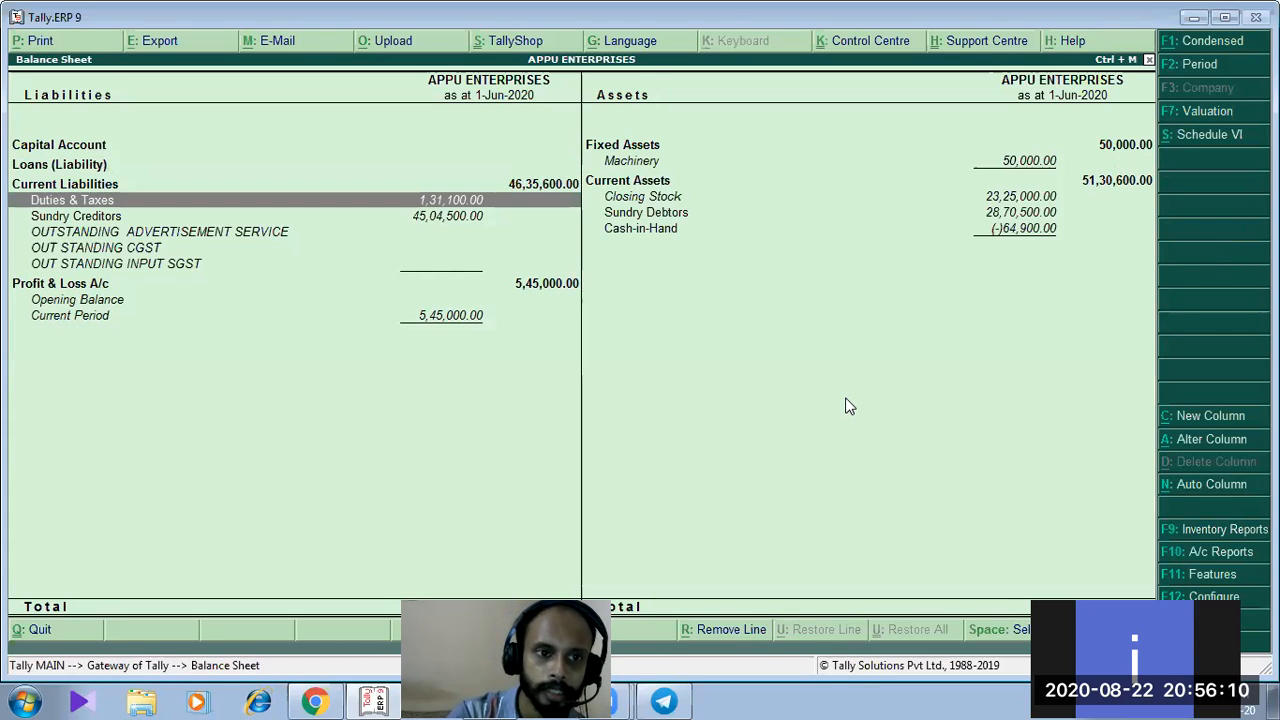
key(Return)
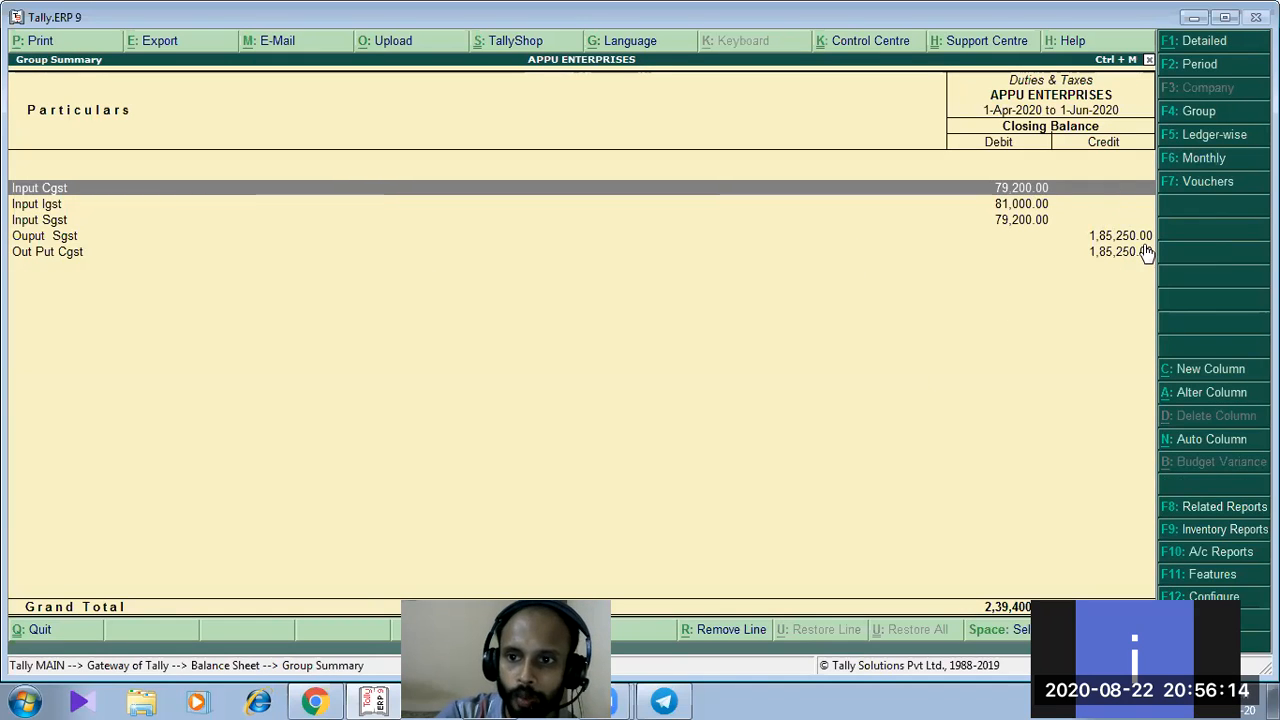
Examine the May vouchers of the Input Cgst ledger from the Duties & Taxes summary
key(Down)
key(Down)
key(Down)
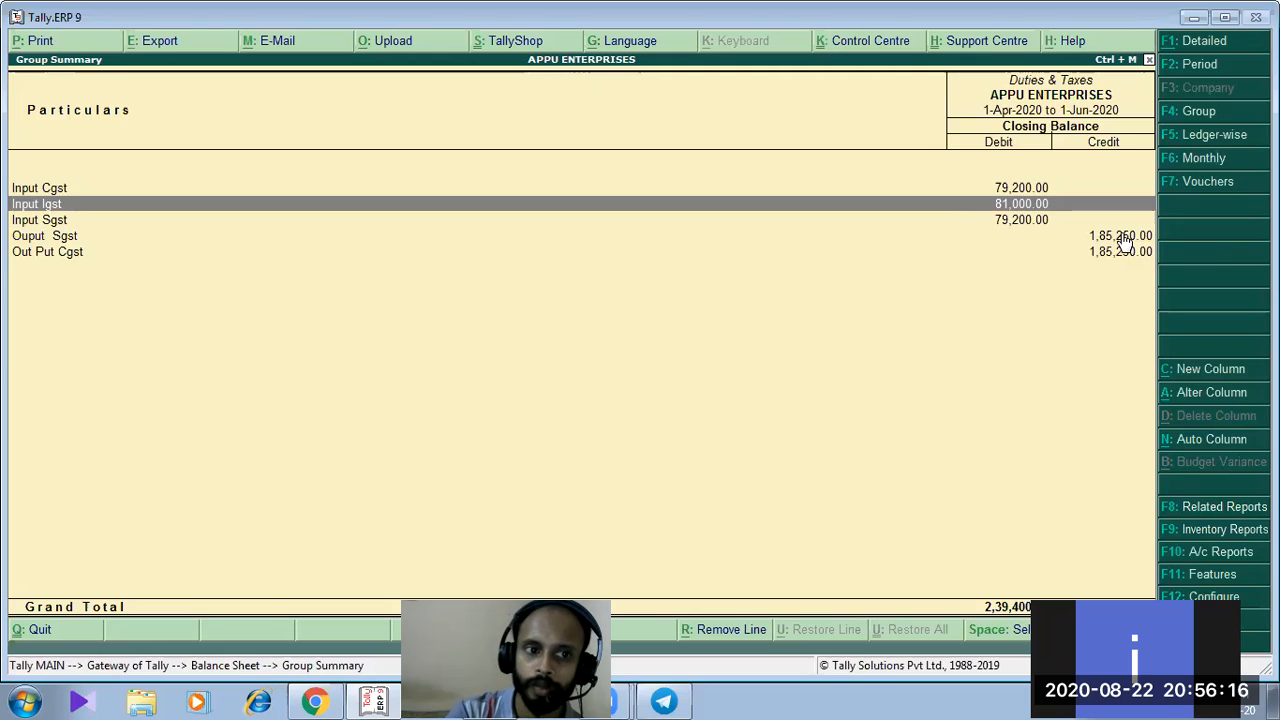
key(Up)
key(Up)
key(Up)
key(Return)
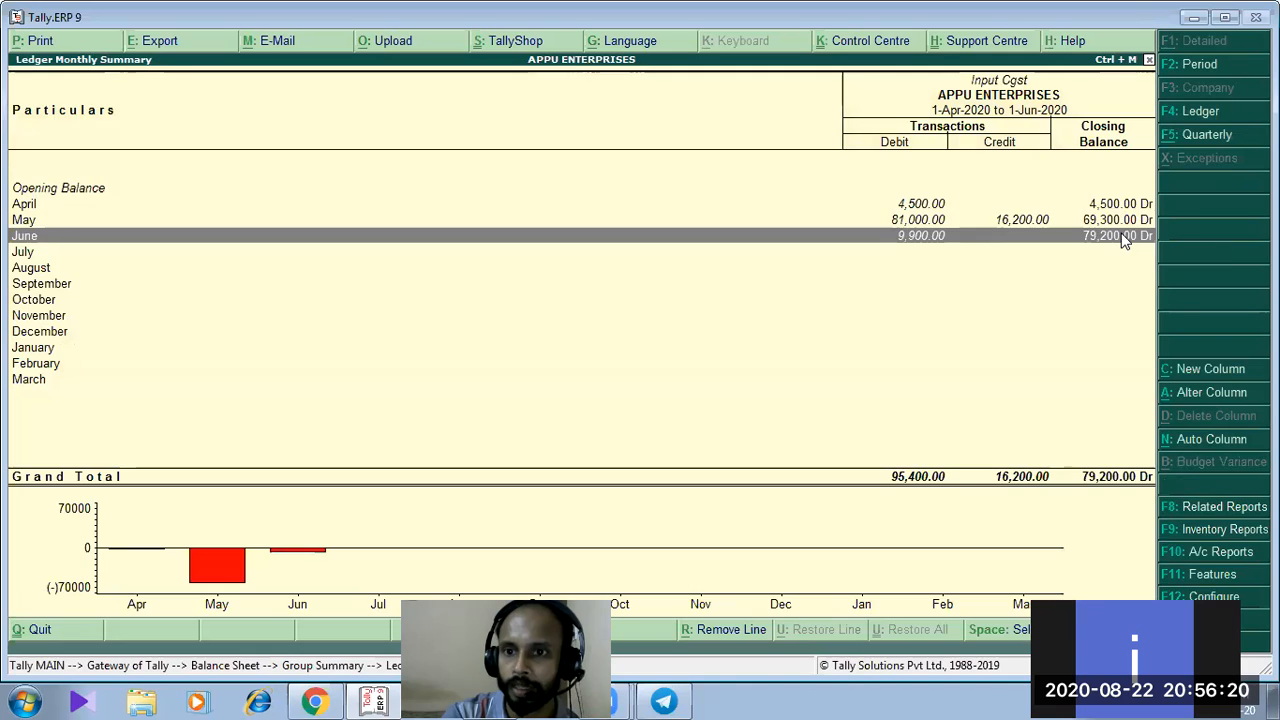
key(Up)
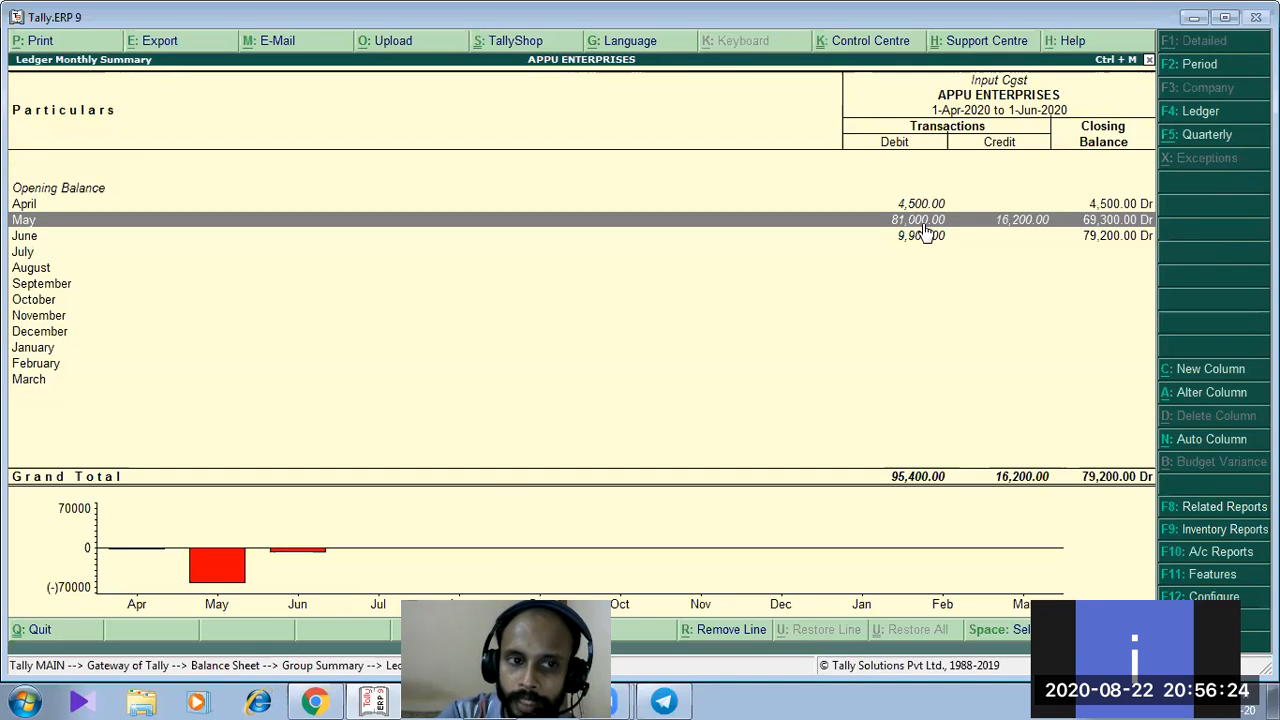
key(Return)
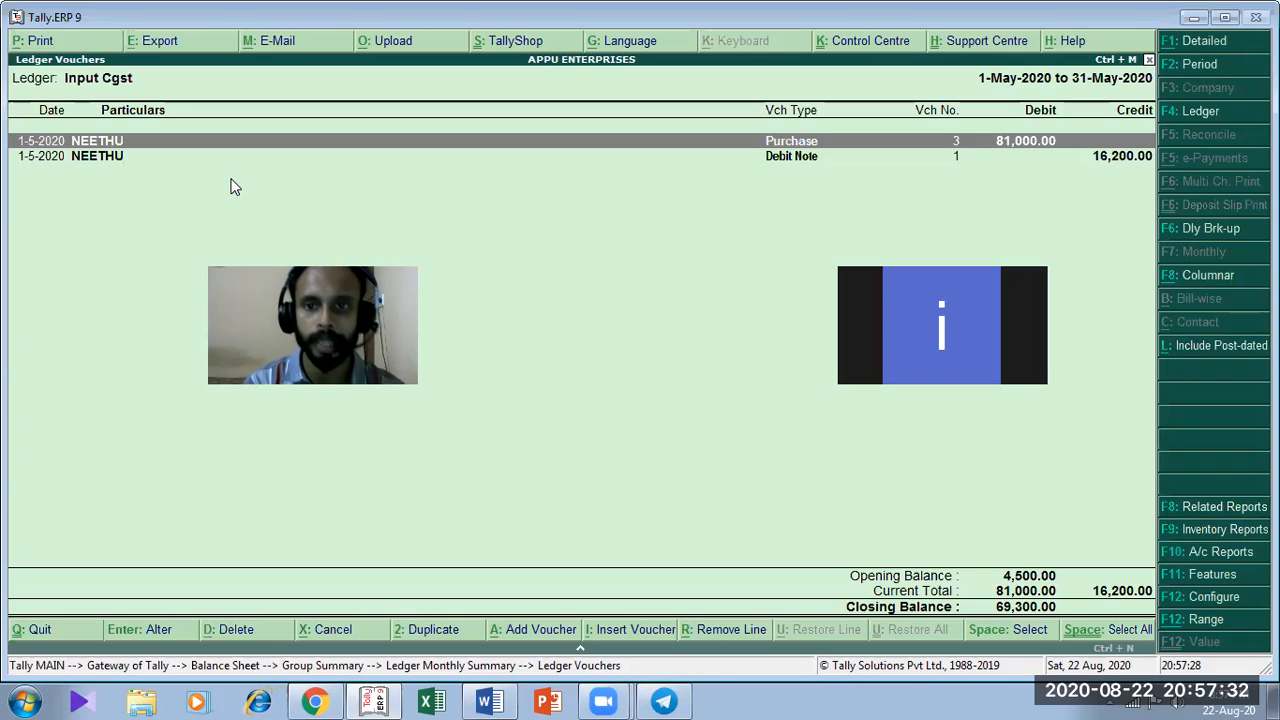
key(Escape)
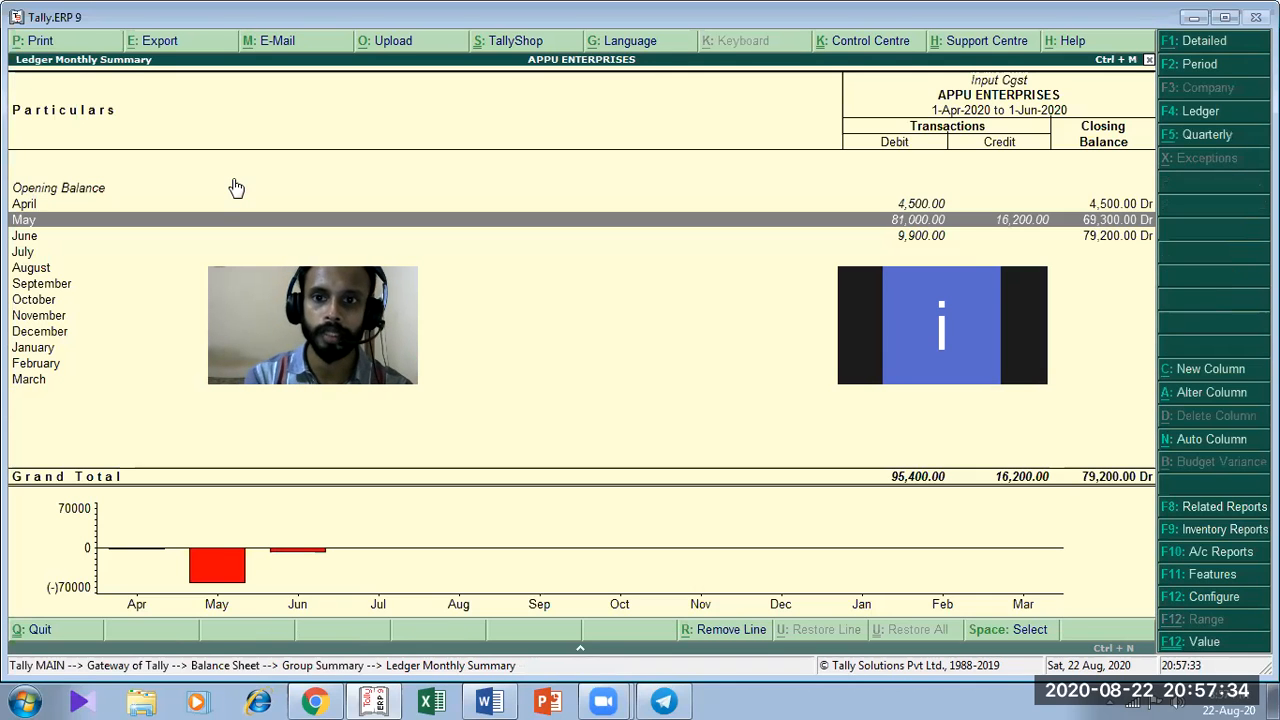
Examine the purchase and debit note entries among the Input Sgst ledger's May vouchers, and return to the Gateway of Tally
key(Escape)
key(Down)
key(Down)
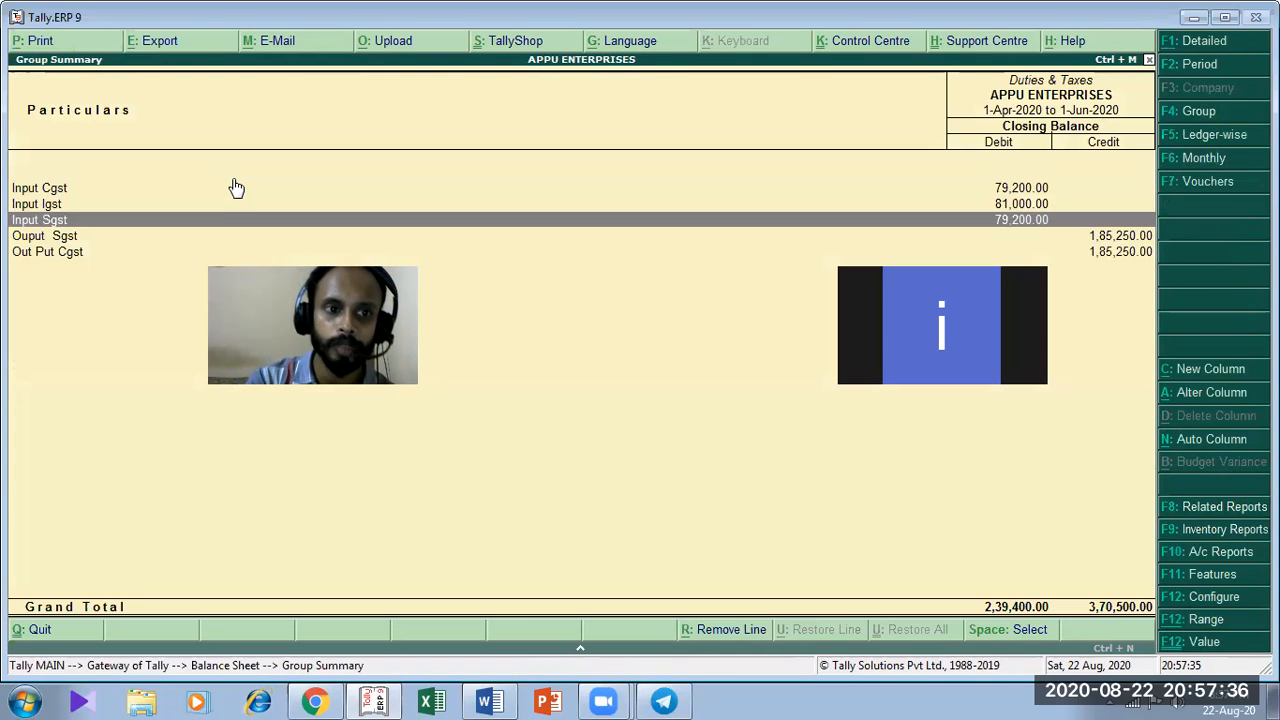
key(Return)
key(Up)
key(Return)
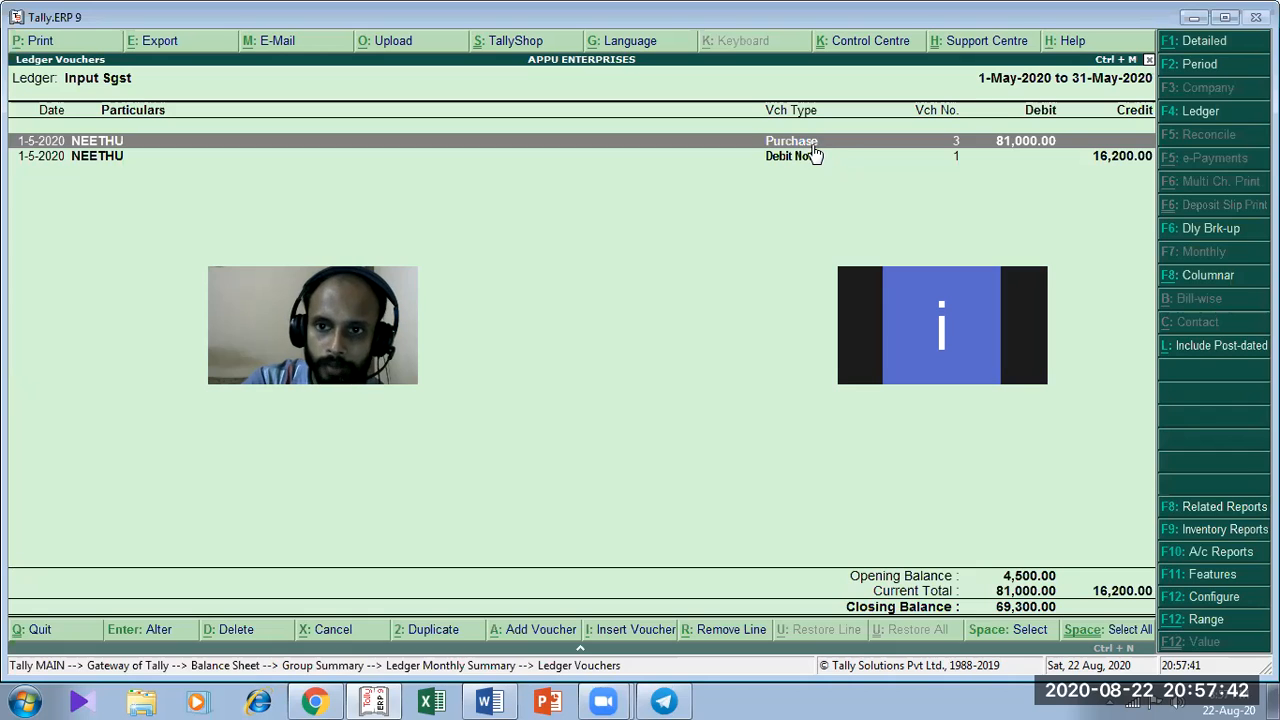
click(1037, 157)
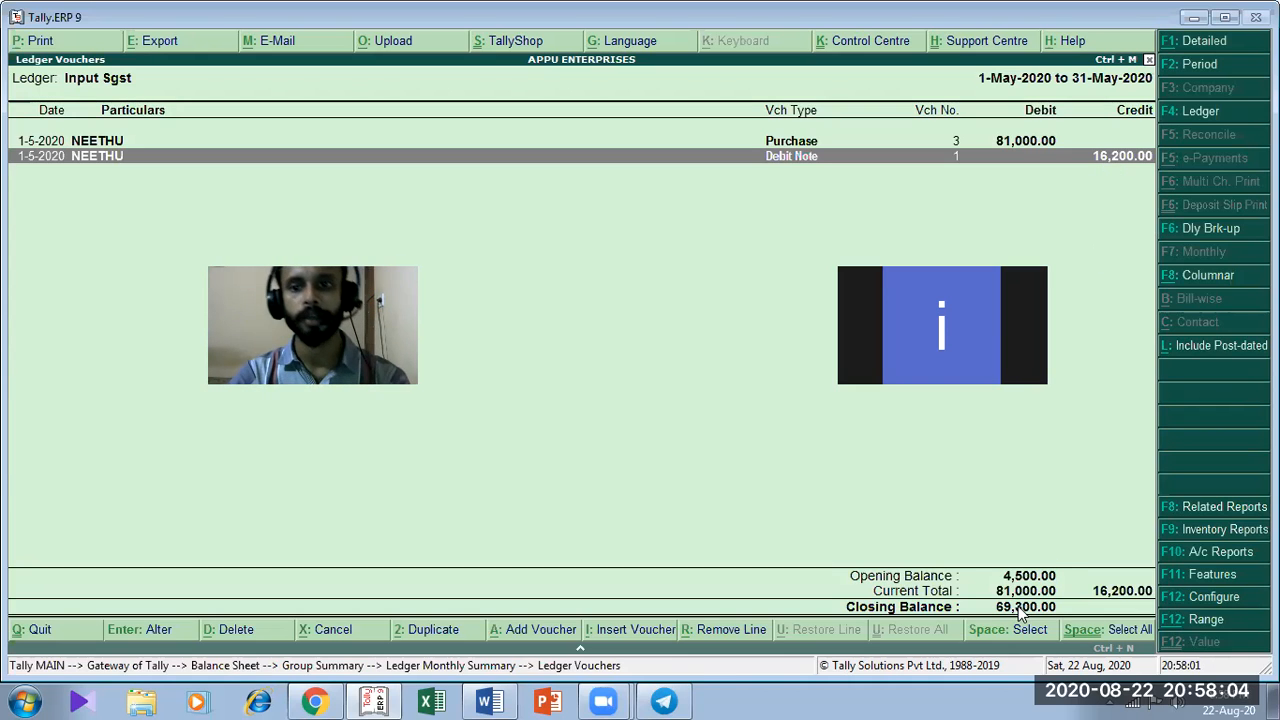
key(Escape)
key(Escape)
key(Escape)
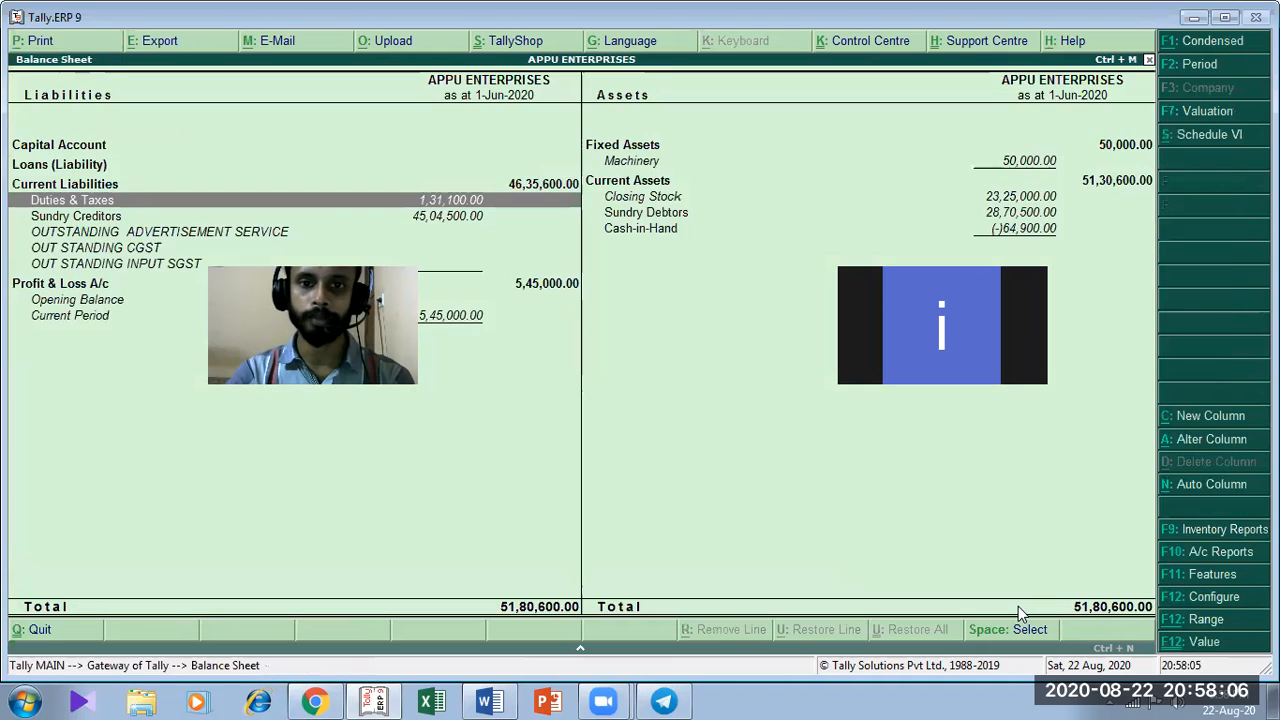
key(Escape)
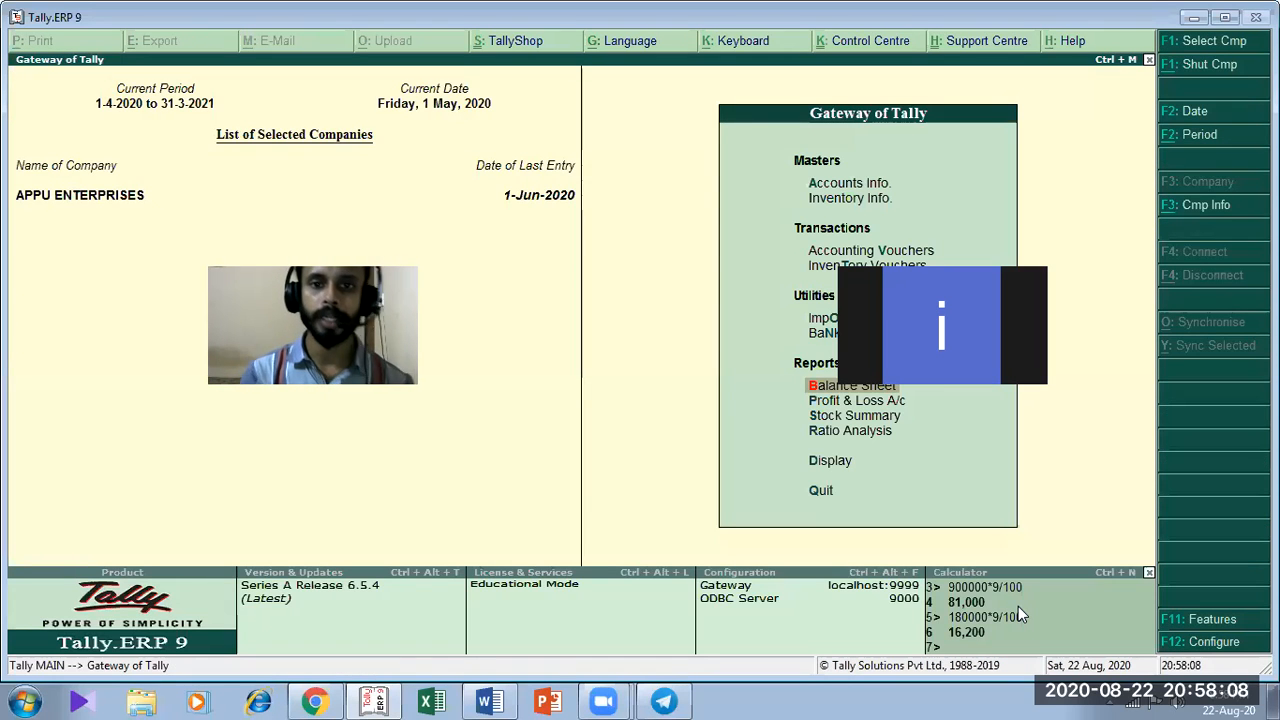
Open the Stock Summary and expand it to the detailed view
key(Down)
key(Down)
key(Return)
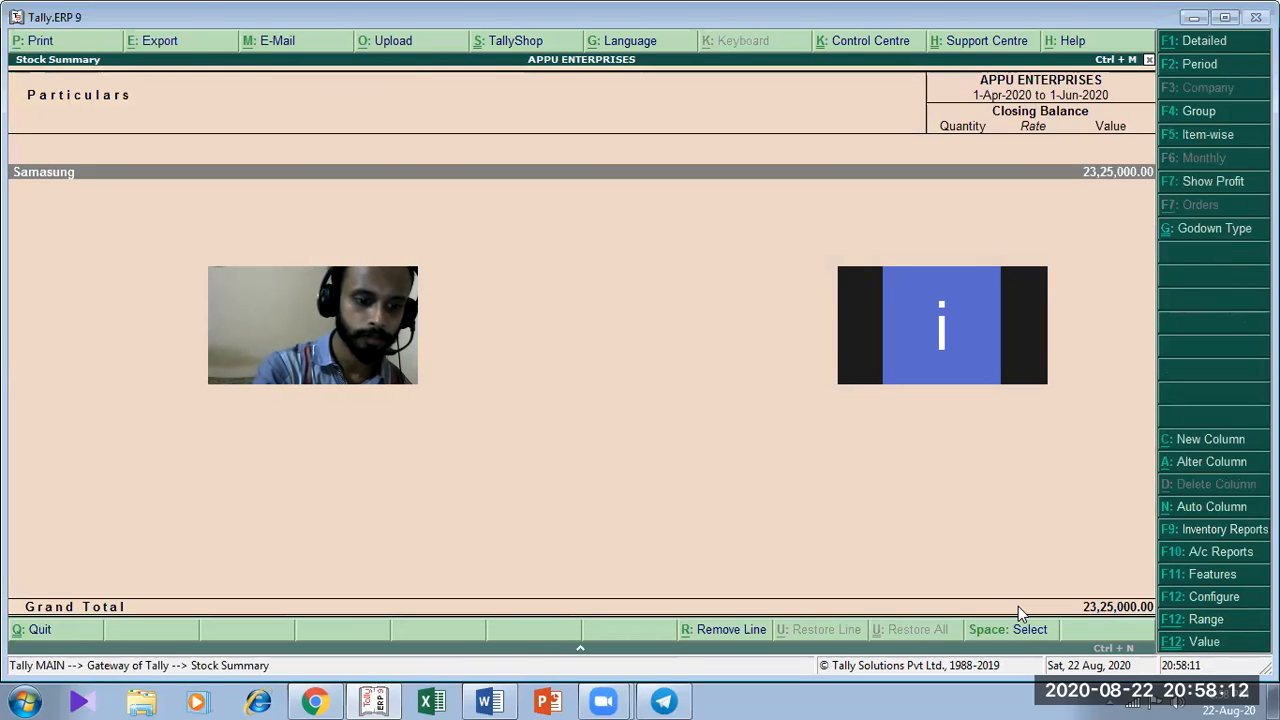
key(alt+F1)
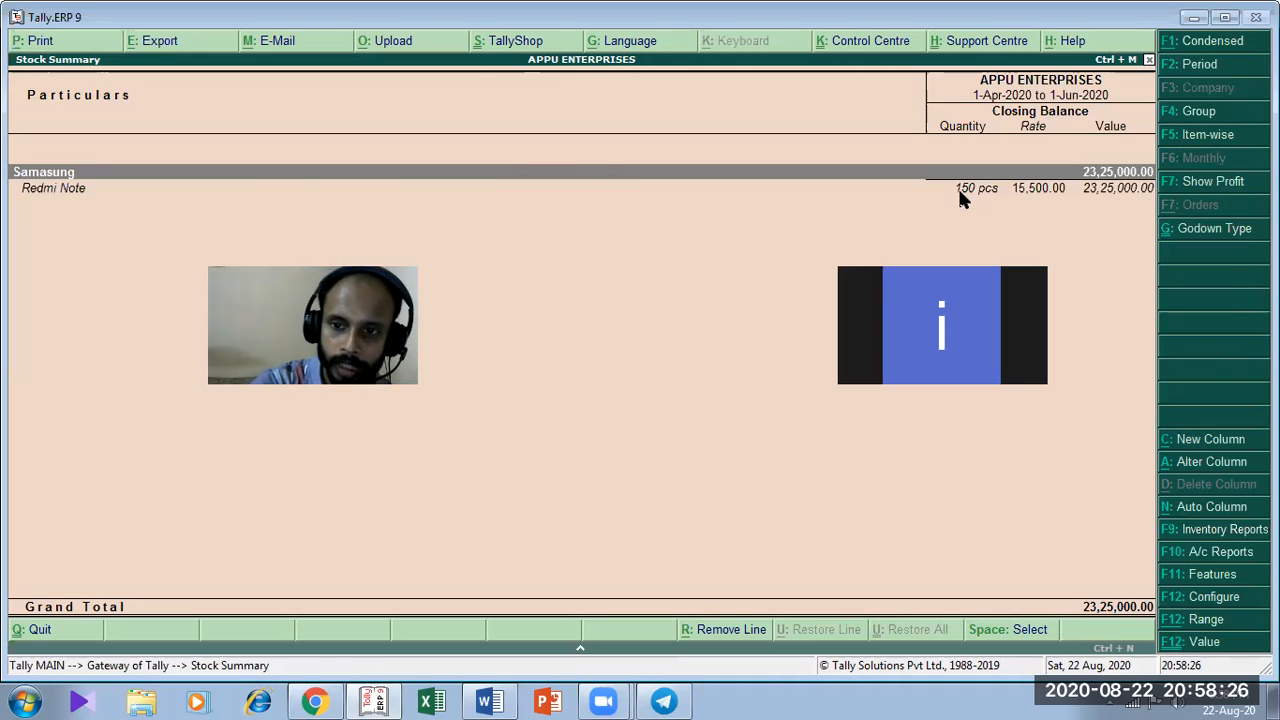
key(F9)
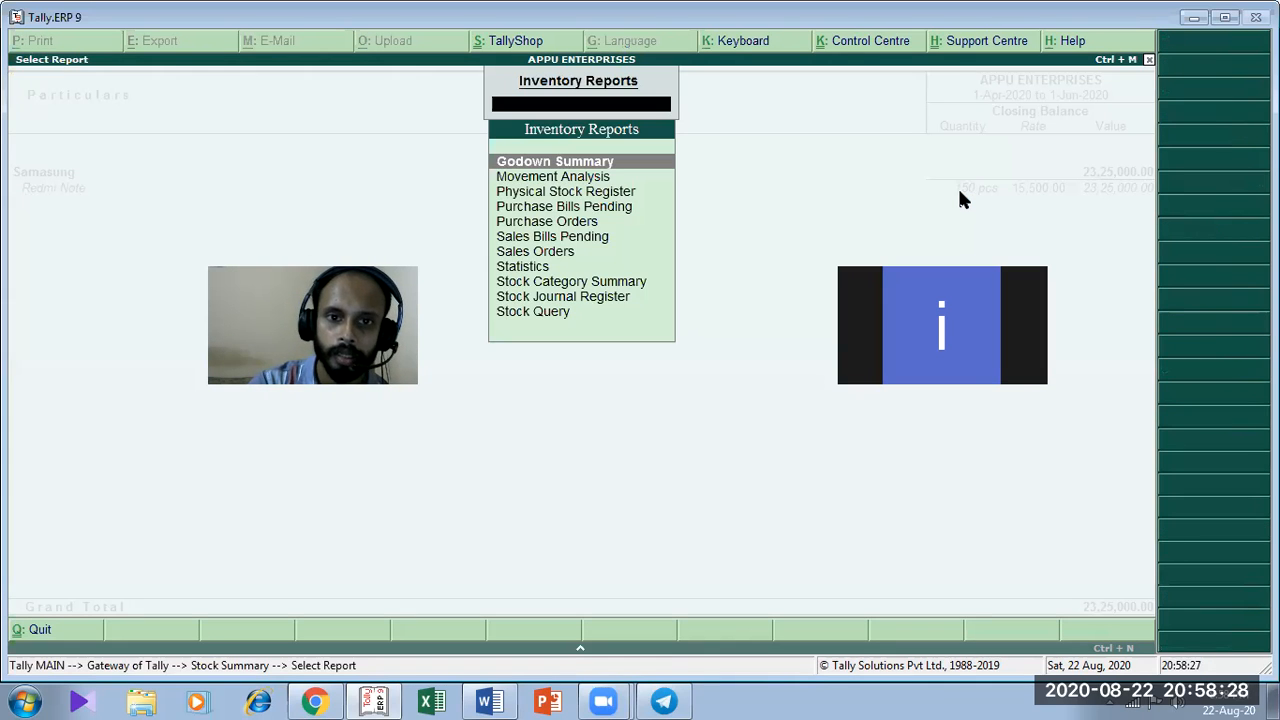
key(Escape)
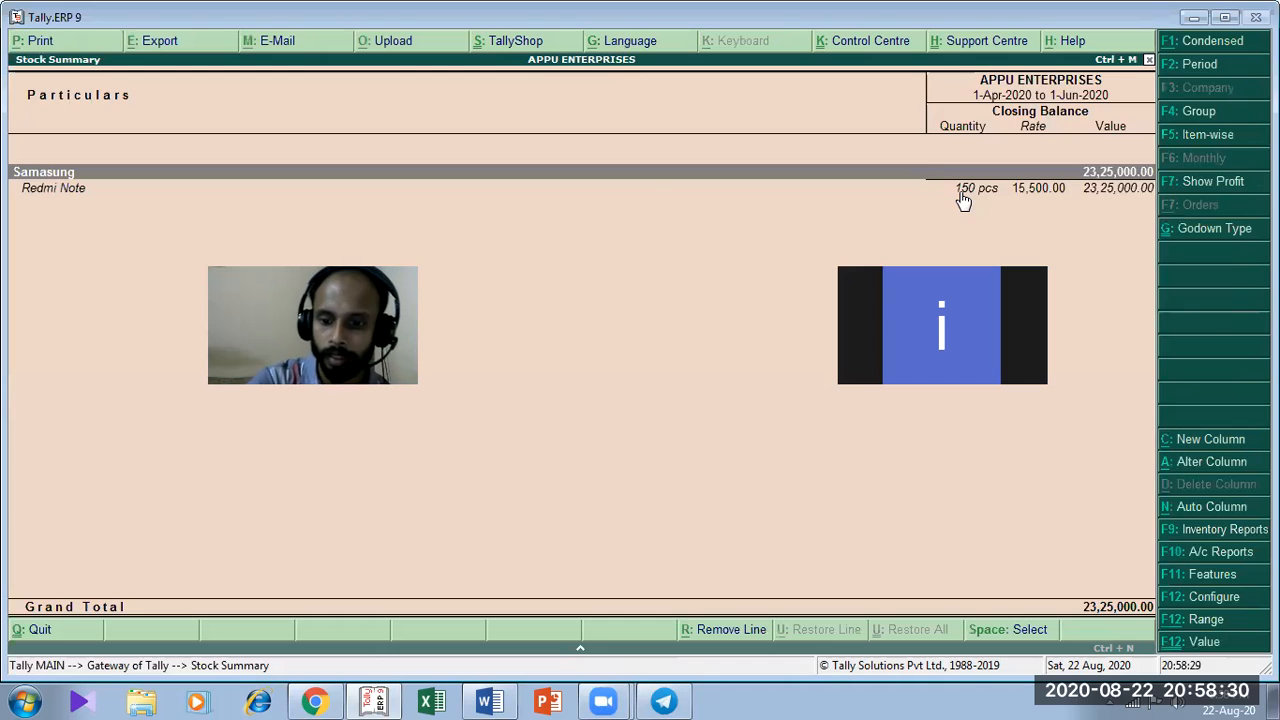
key(F12)
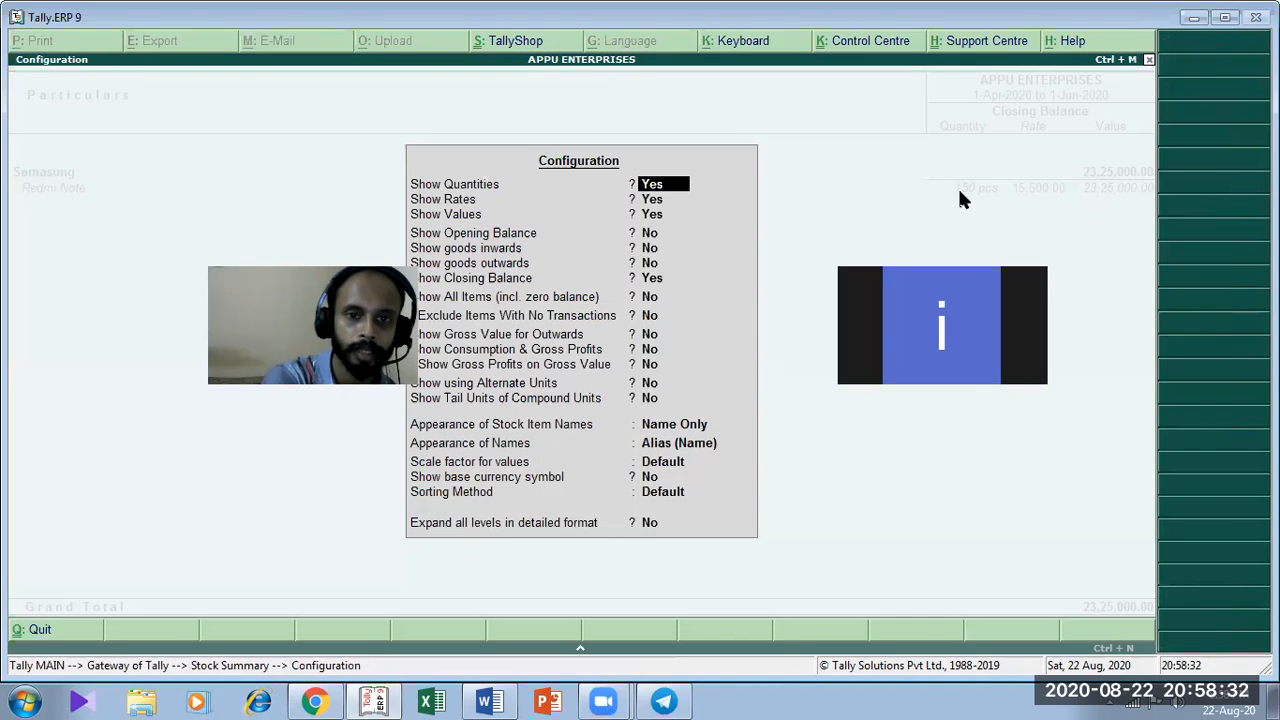
key(Escape)
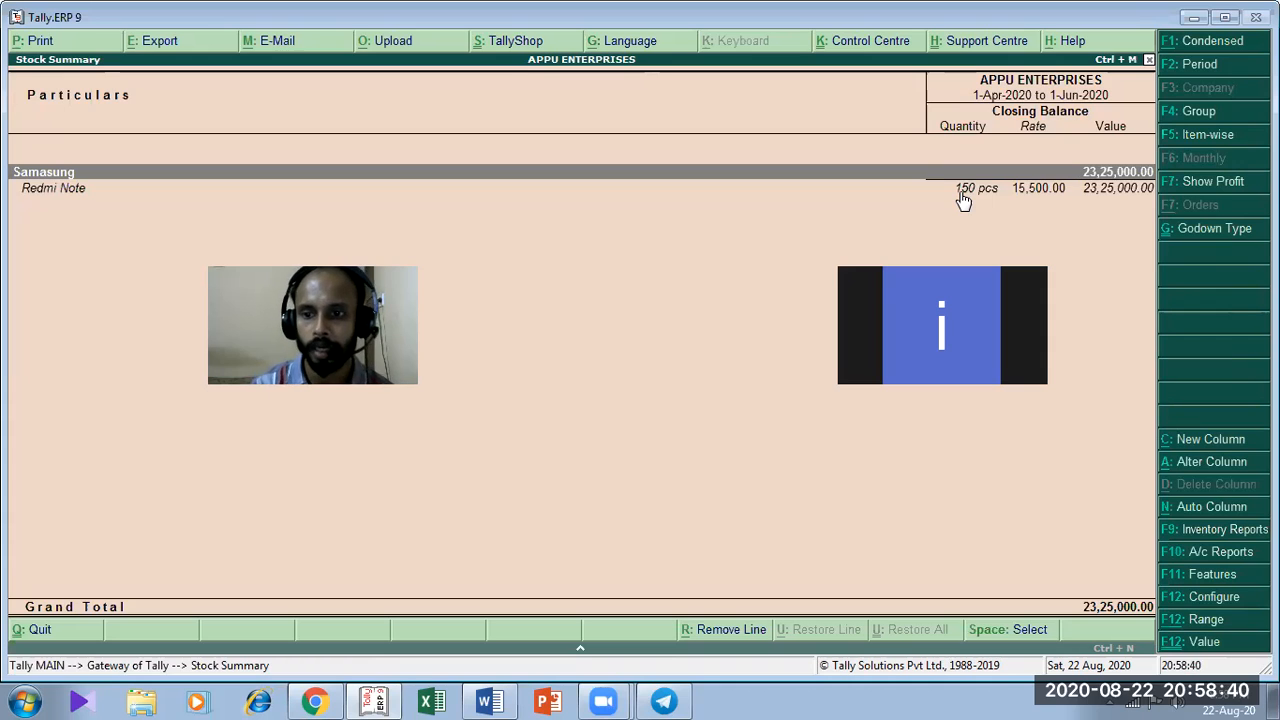
Configure the Stock Summary to show the opening balance, goods inwards and goods outwards
key(F12)
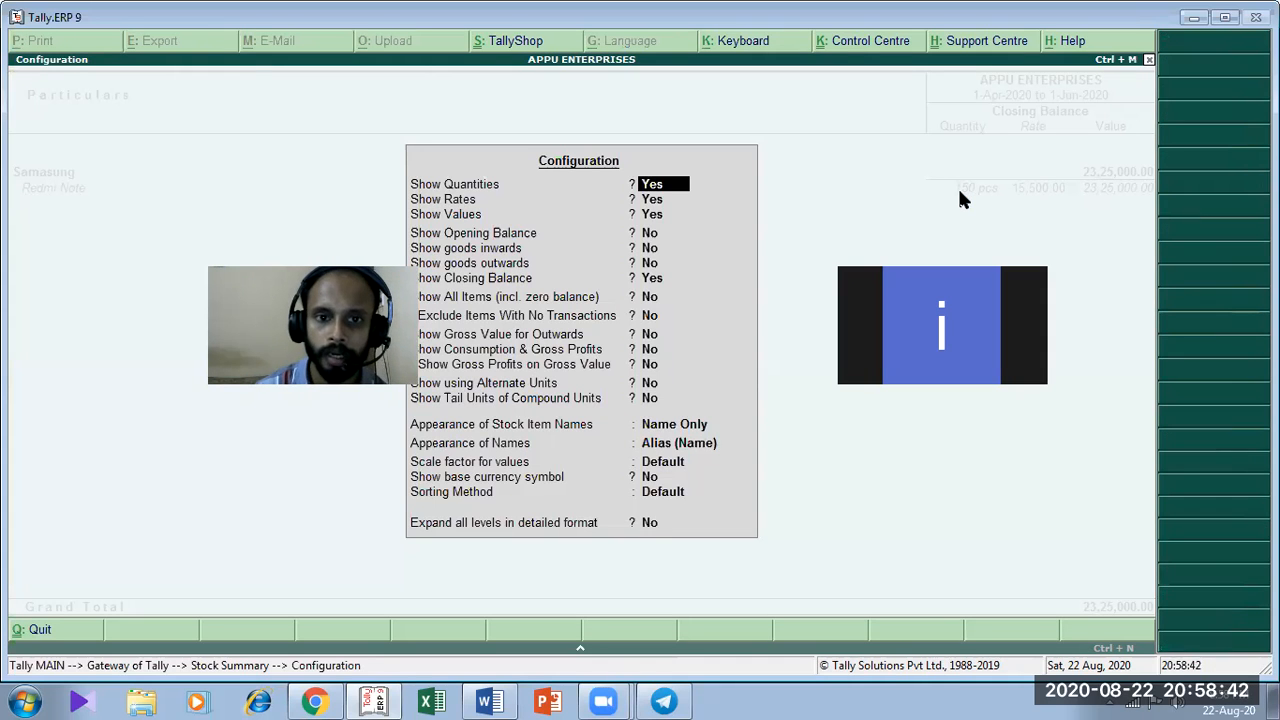
key(Return)
key(Return)
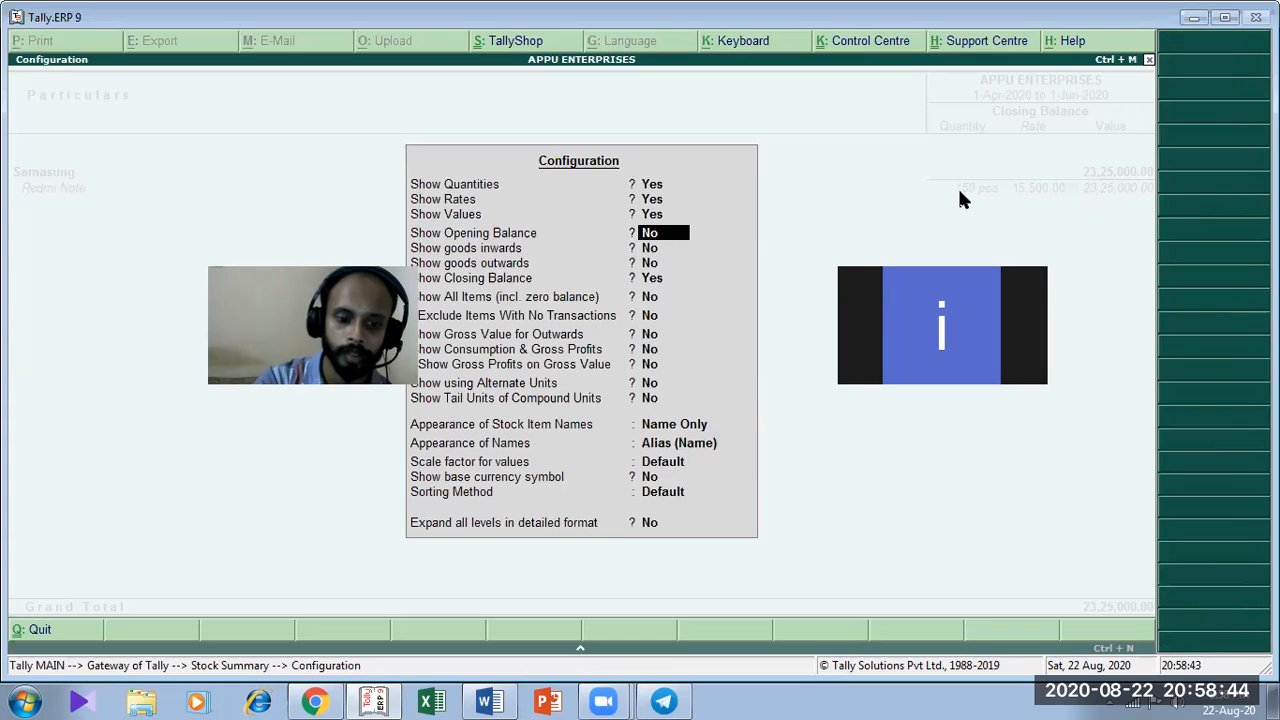
text(YES)
key(Return)
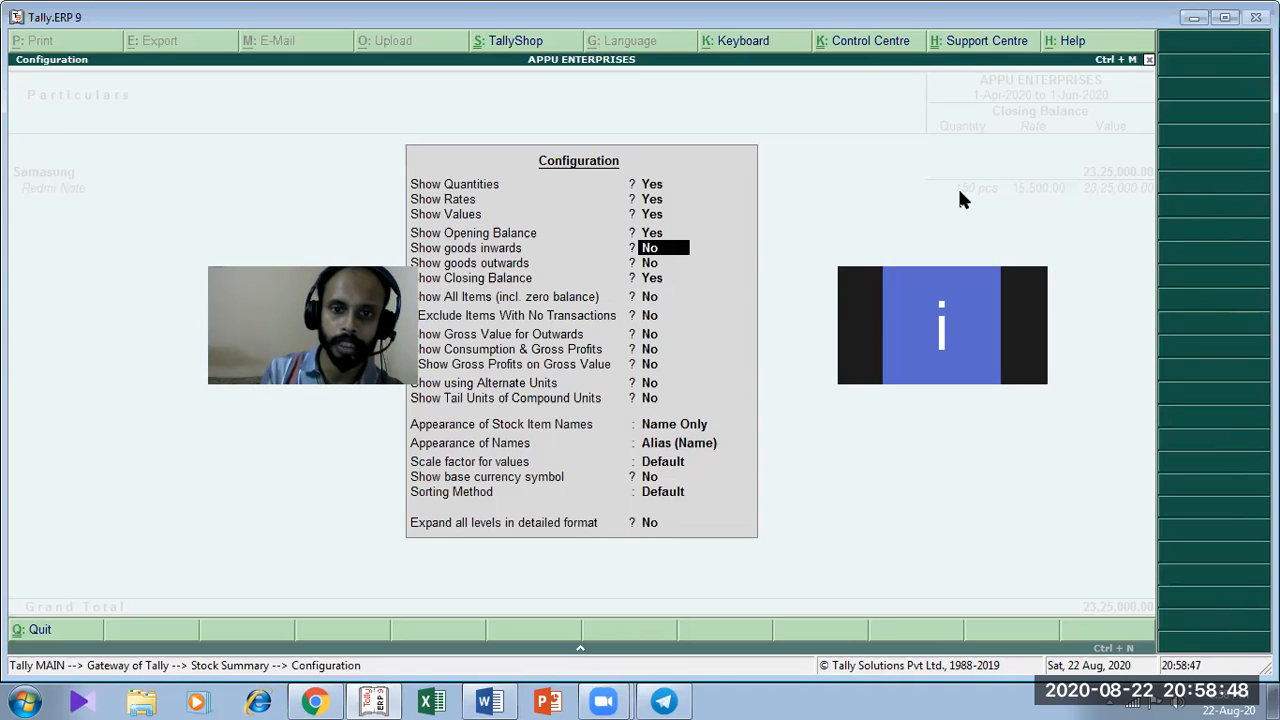
text(YES)
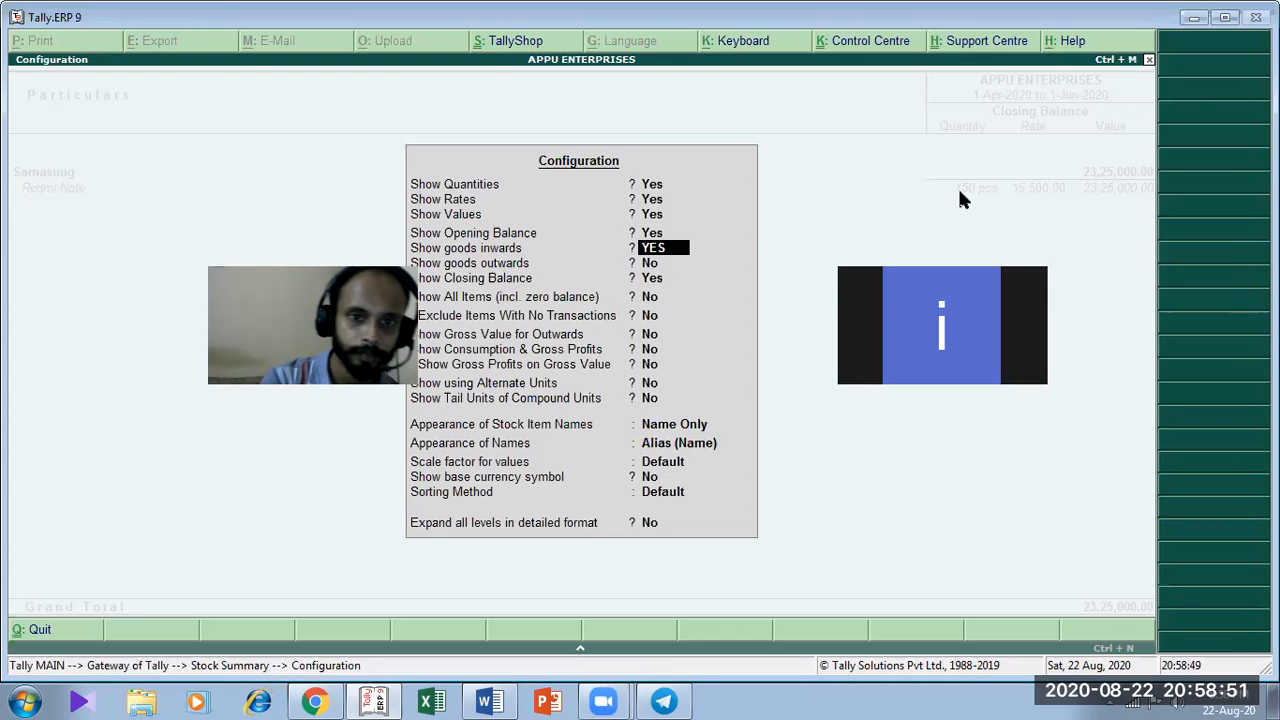
key(Return)
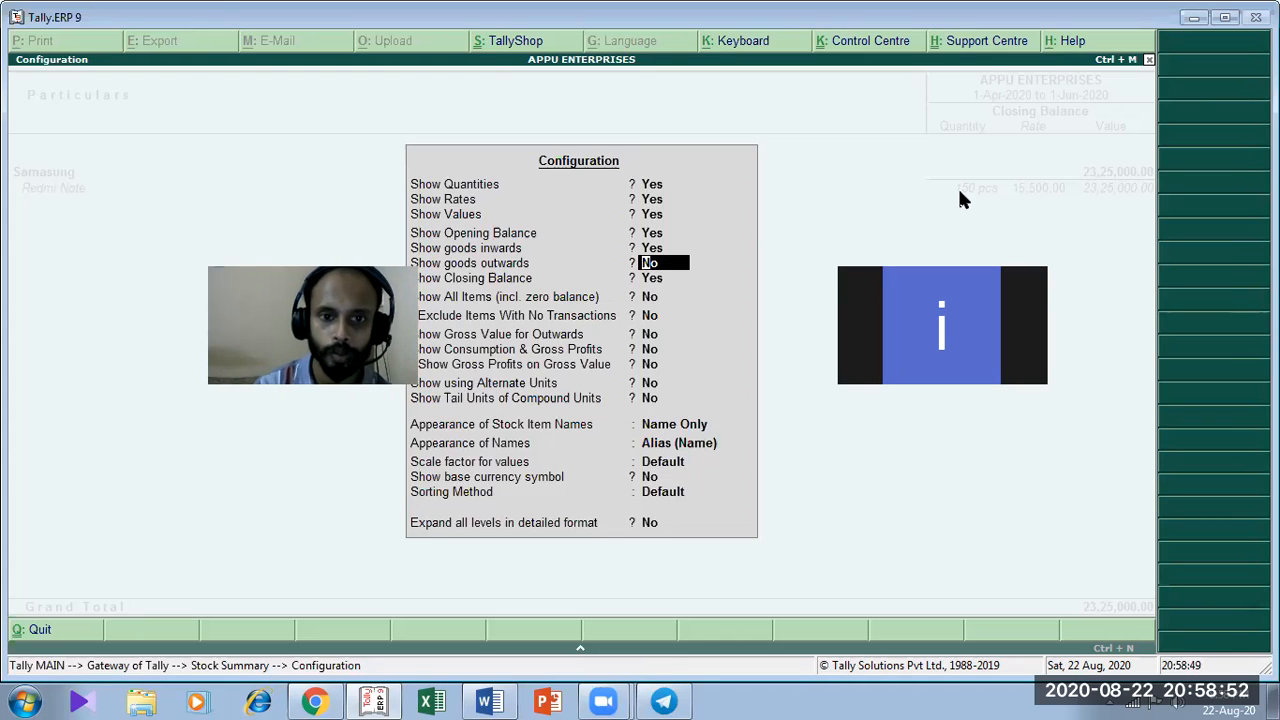
text(YES)
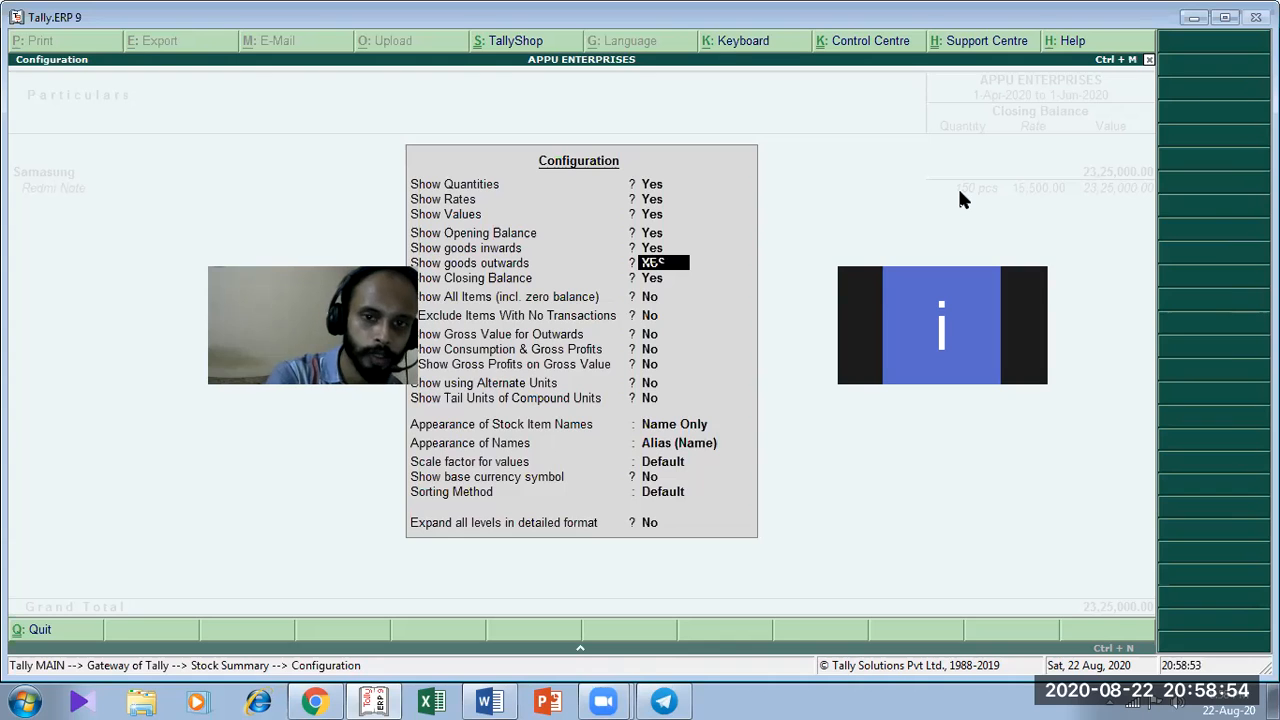
key(Return)
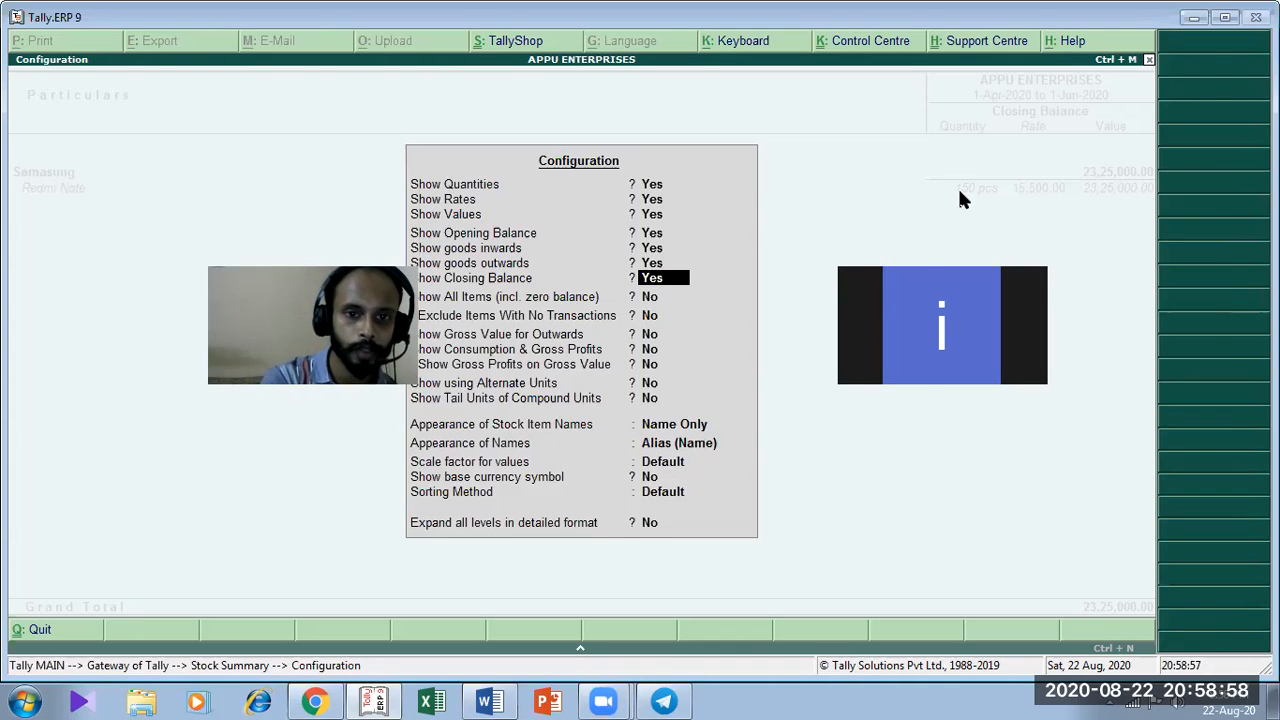
key(ctrl+a)
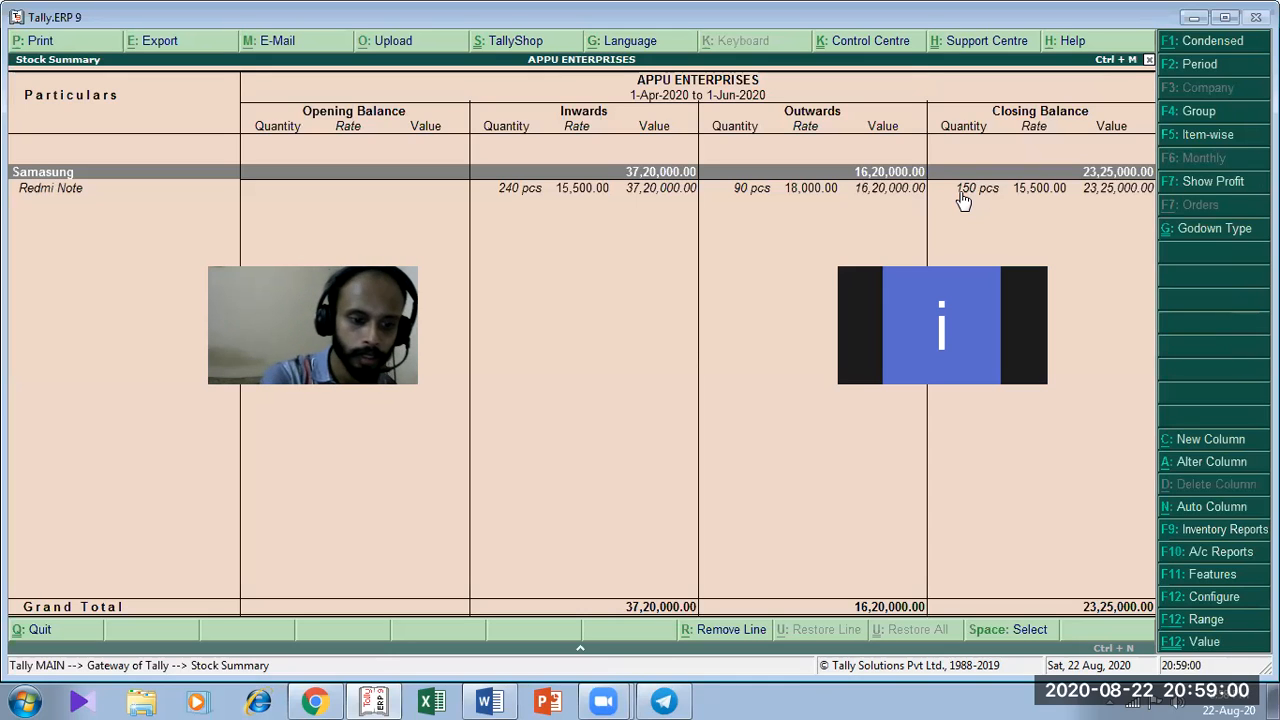
Examine Redmi Note's inwards, outwards and closing balance figures in the Stock Summary, and return to the Gateway of Tally
key(alt+F1)
key(alt+F1)
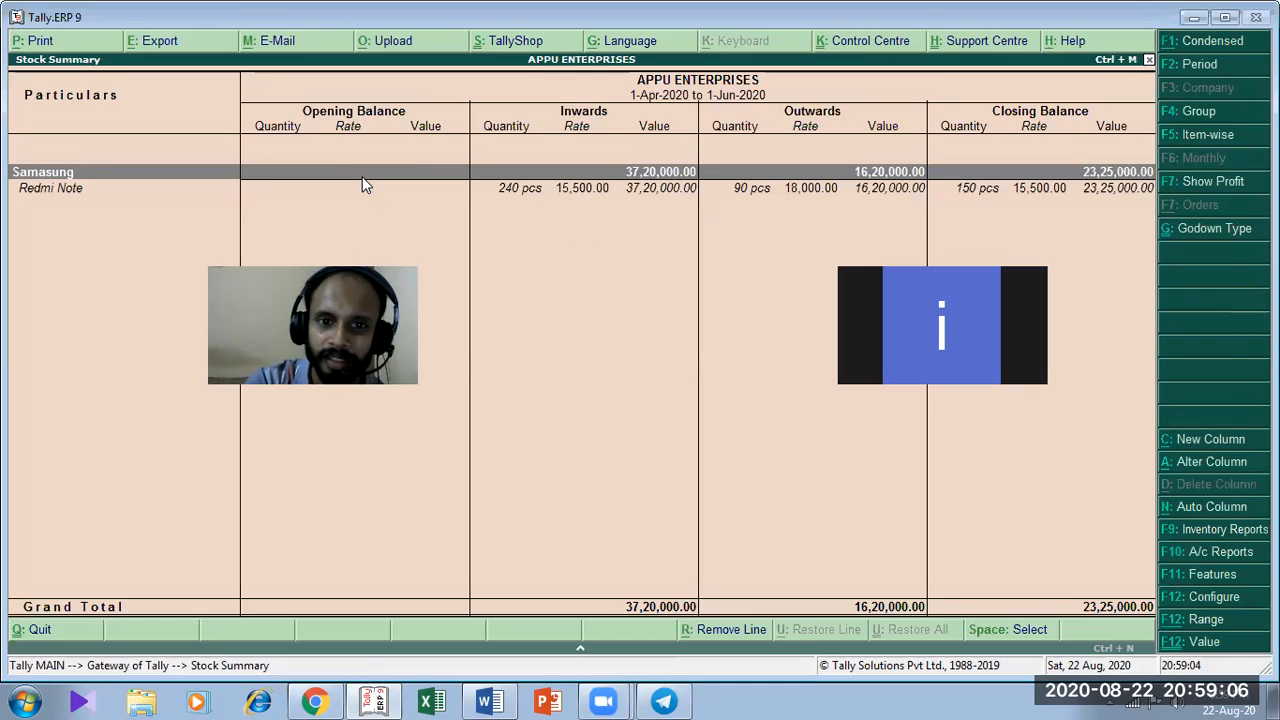
click(525, 191)
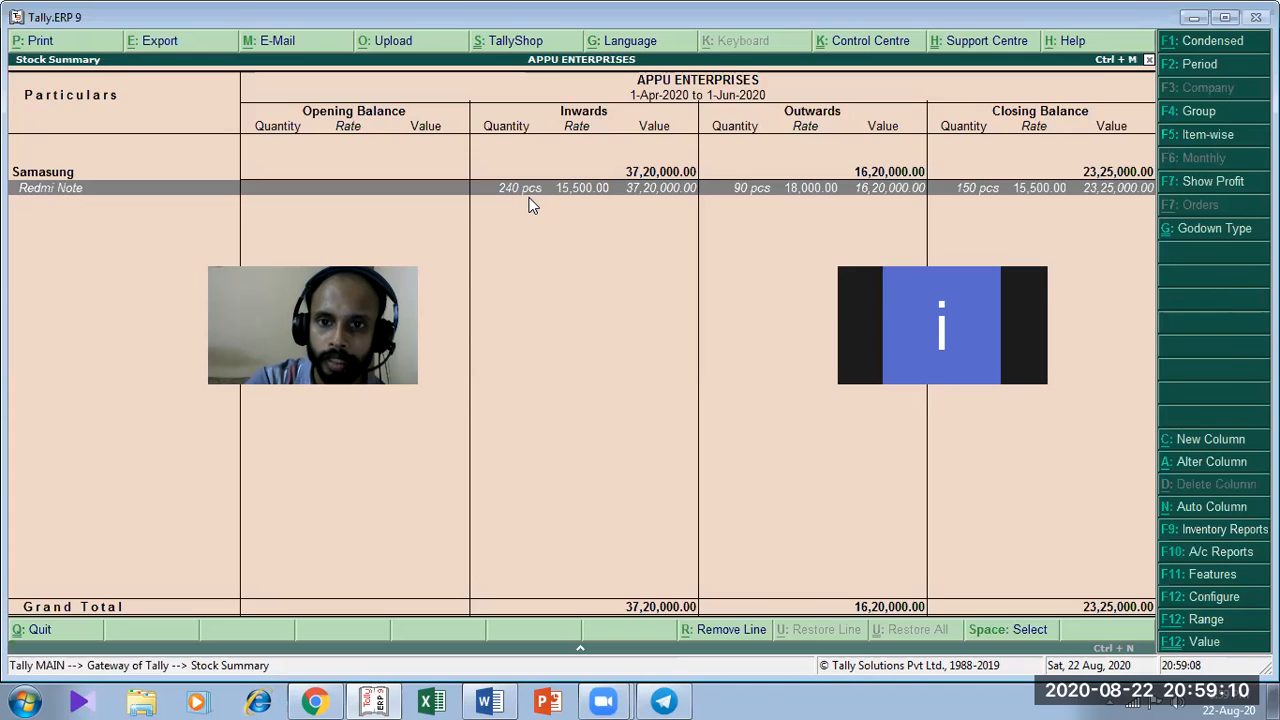
click(762, 205)
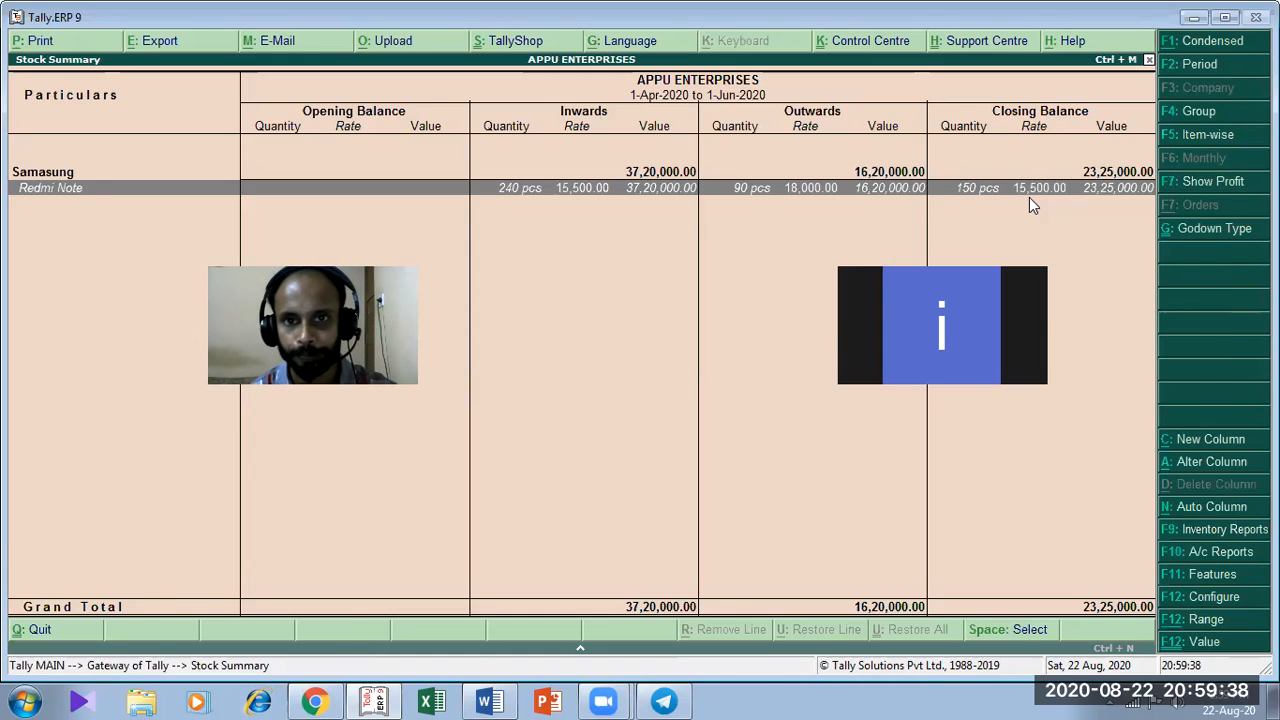
key(Escape)
key(Escape)
key(Escape)
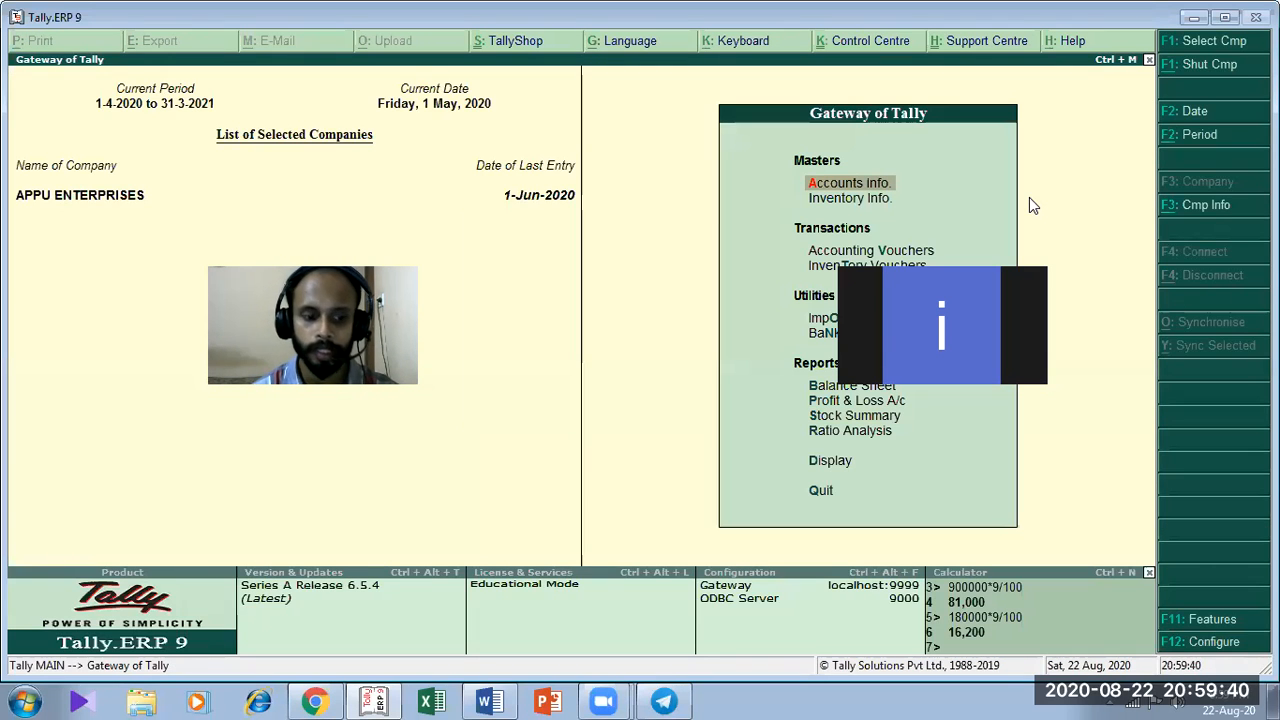
Switch to the GSTIN document in Word and review the goods returned from ANNA exercise and the tasks around it
key(alt+Tab)
key(alt+Tab)
key(alt+Tab)
key(alt+Tab)
key(alt+Tab)
key(alt+Tab)
key(alt+Tab)
key(alt+Tab)
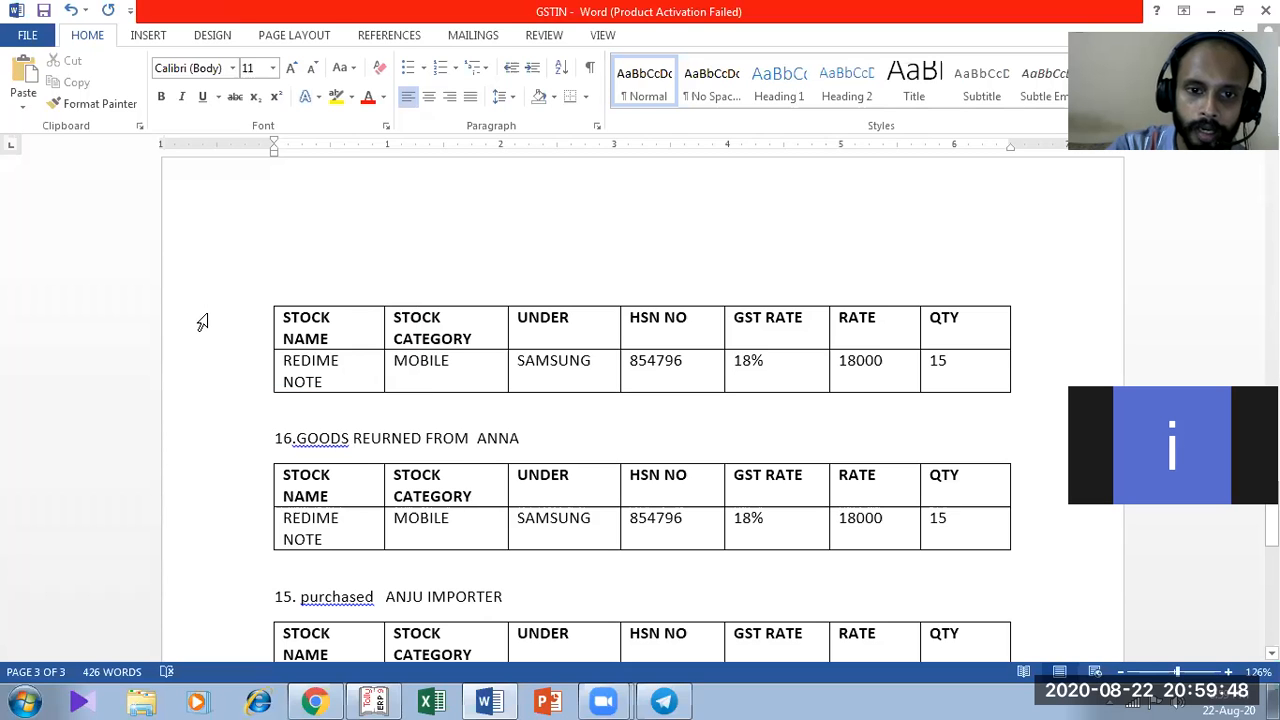
scroll(597, 309, down, 6)
scroll(591, 306, up, 3)
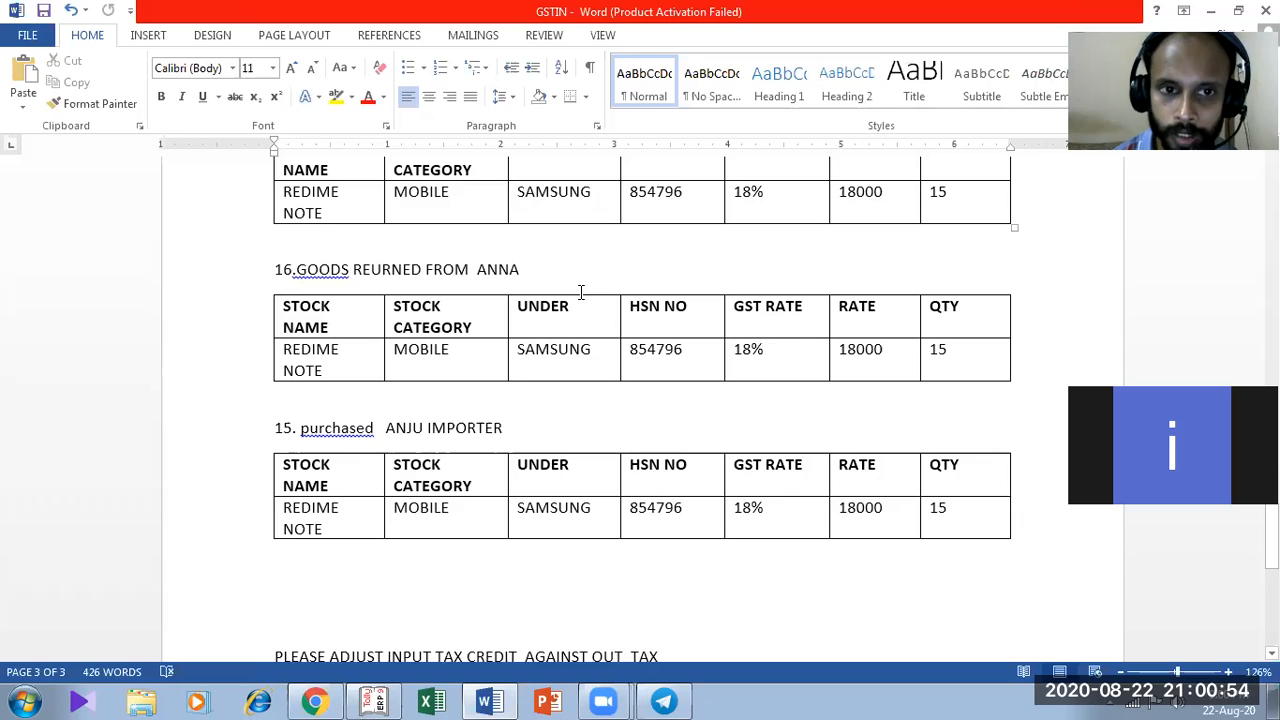
Switch back to Tally.ERP 9 and open the ANNA ENTERPRISES sales voucher from the Day Book for alteration
key(alt+Tab)
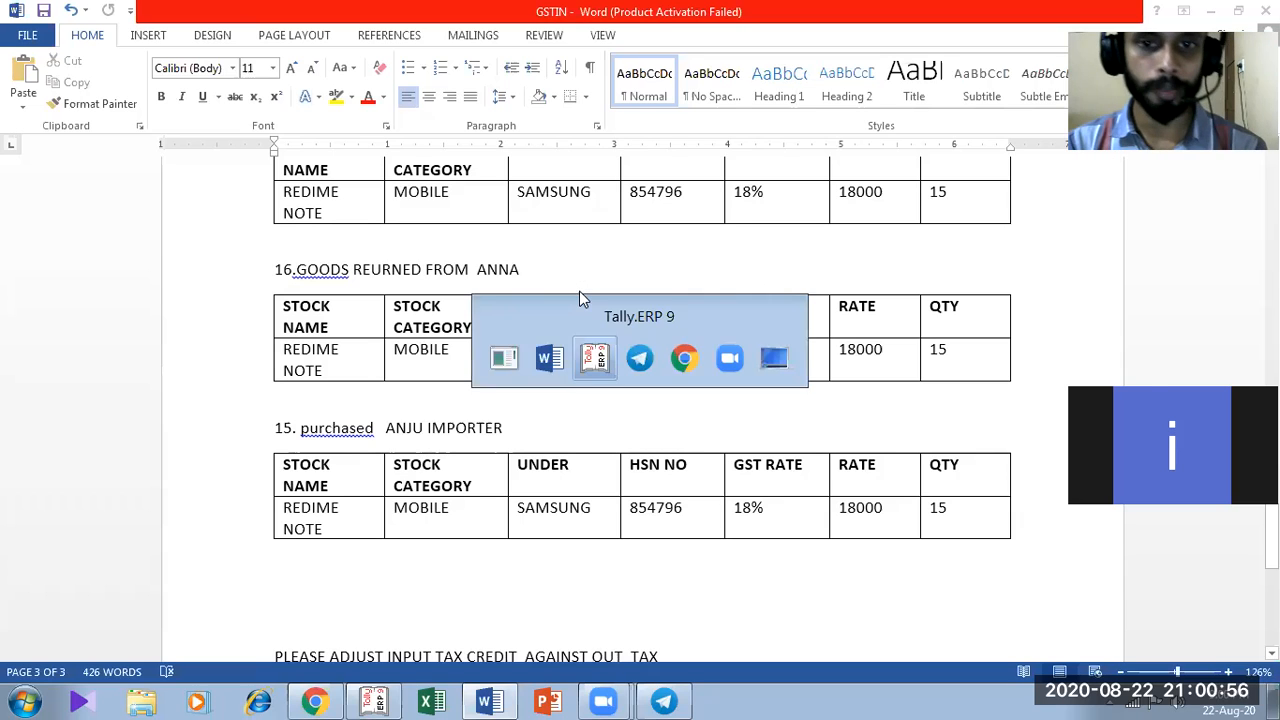
key(d)
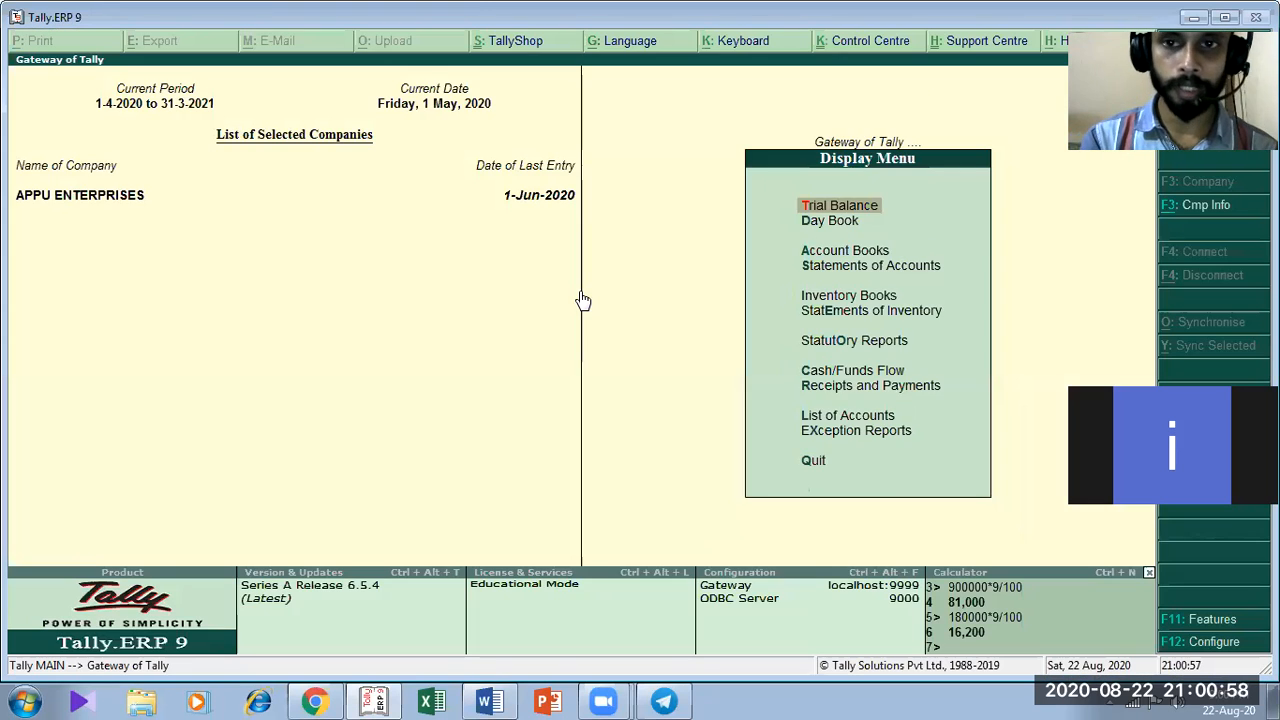
key(y)
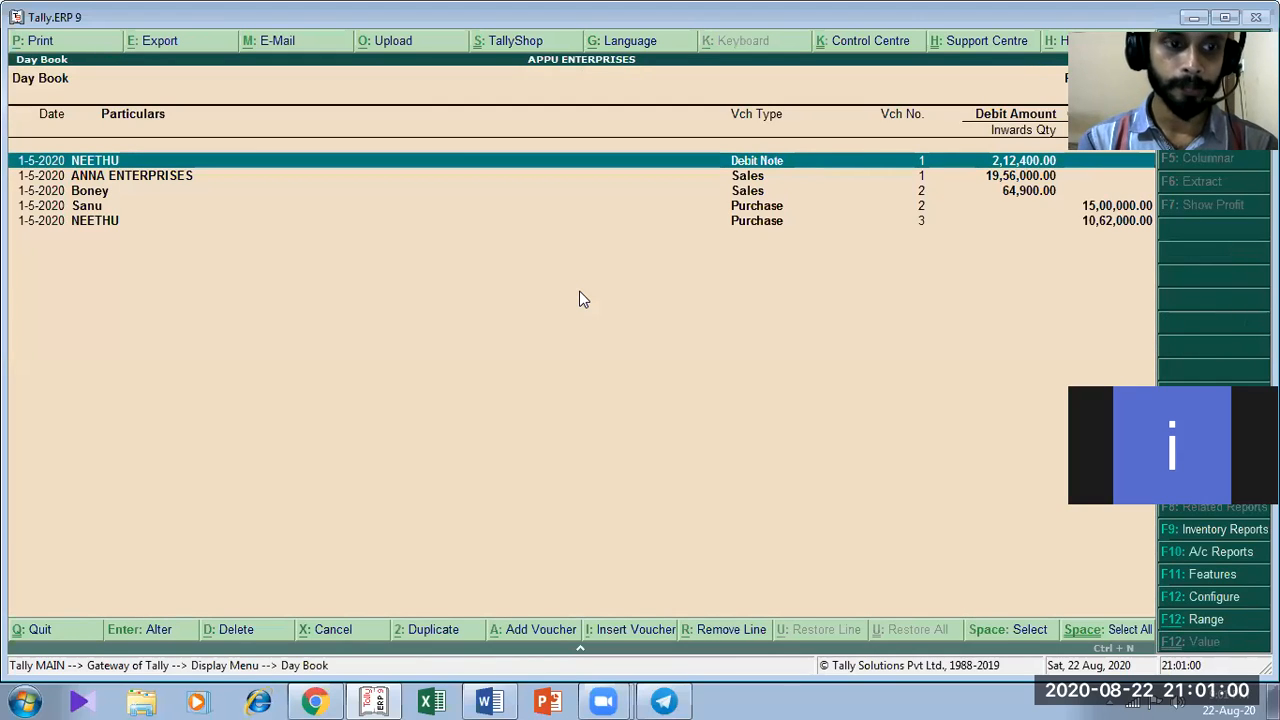
key(Escape)
key(Return)
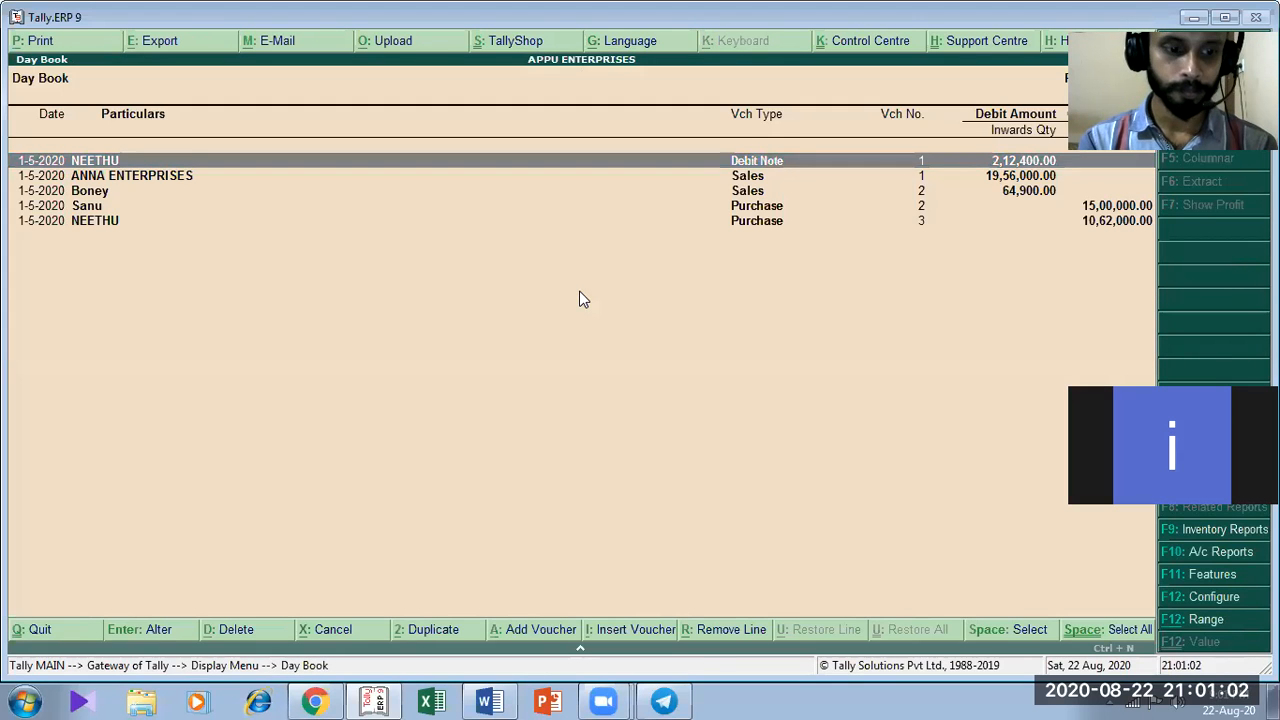
key(Down)
key(Return)
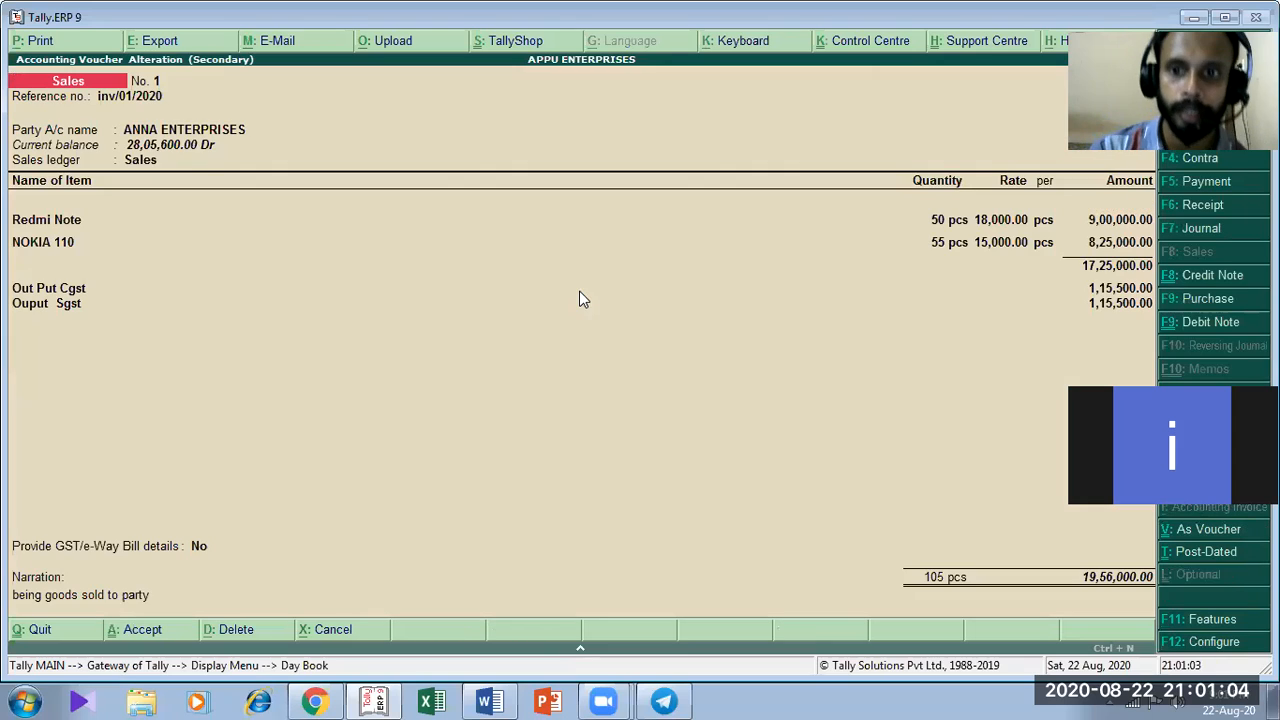
Open the Redmi Note line's item name for editing in the ANNA ENTERPRISES sales voucher
click(929, 225)
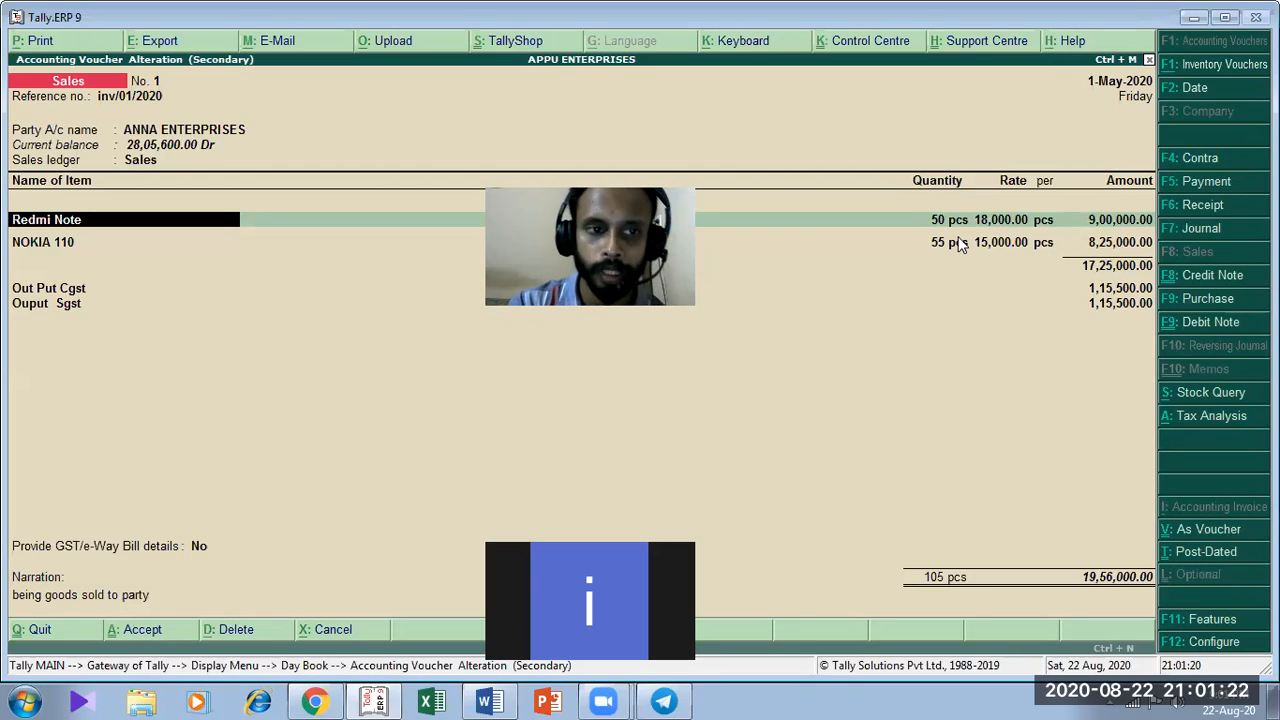
key(BackSpace)
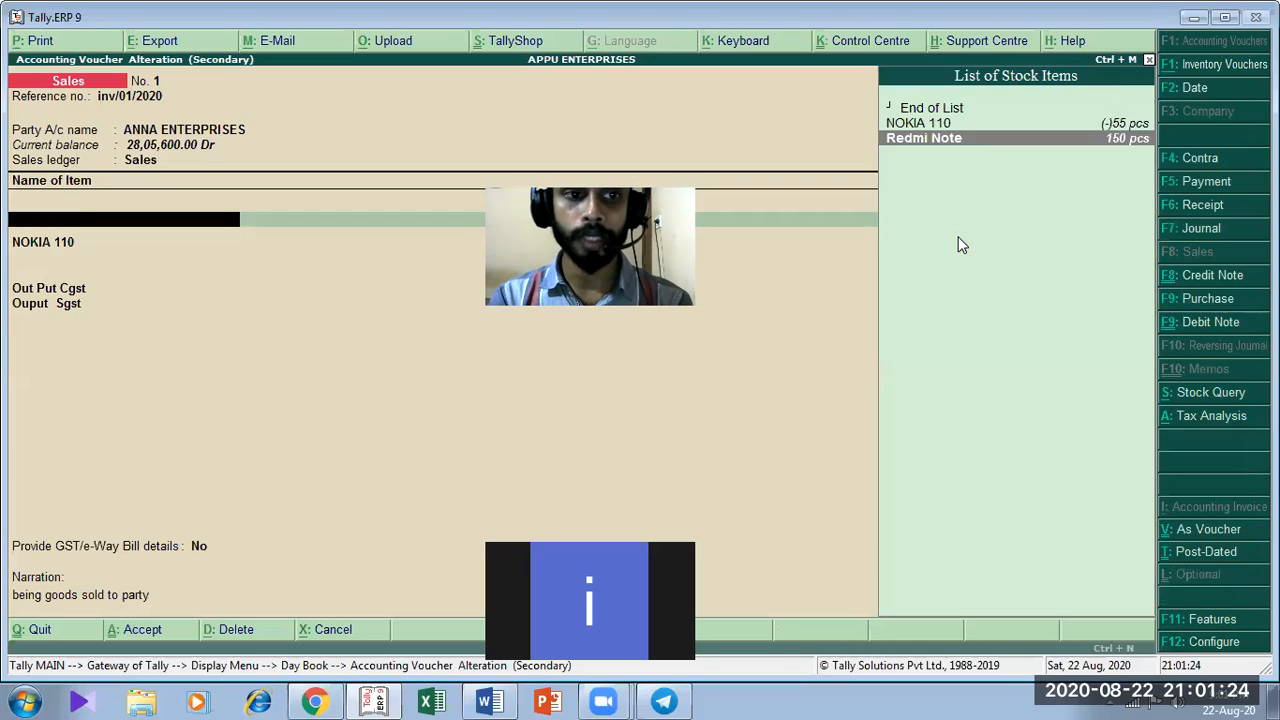
Leave the sales voucher and examine the company's inventory features, checking the options for debit and credit notes in invoice mode
key(Escape)
key(Escape)
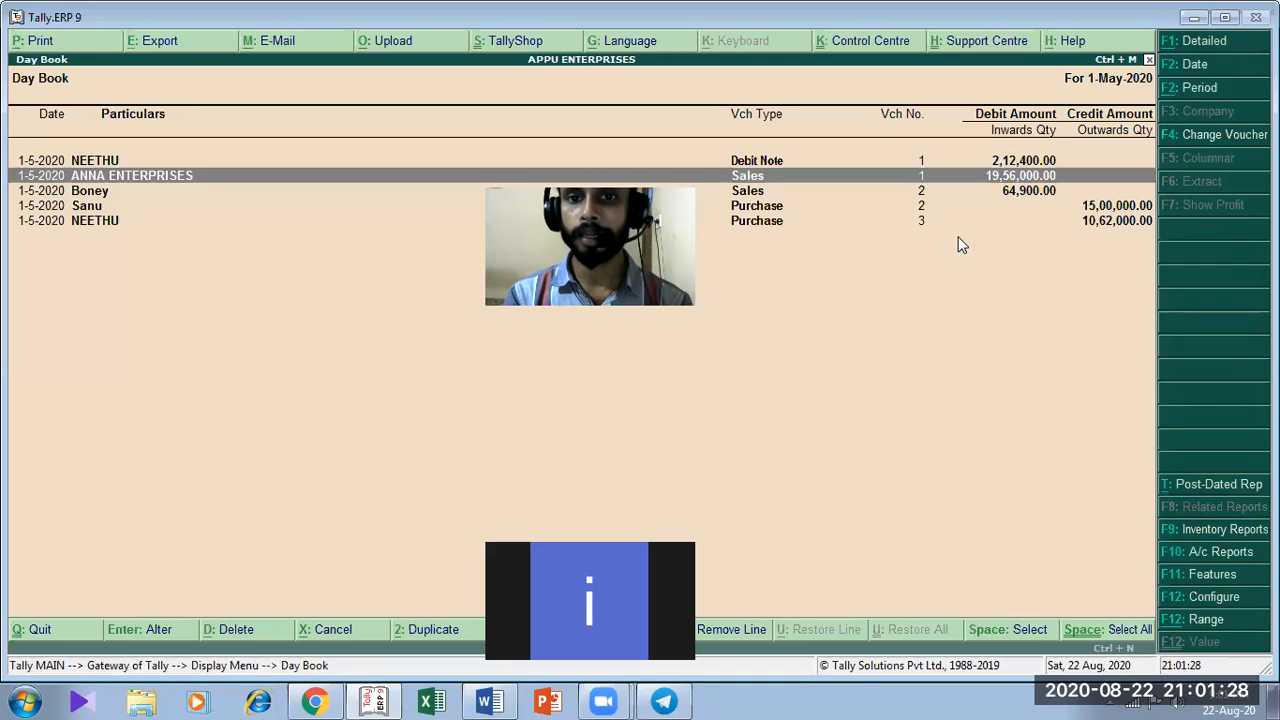
key(F11)
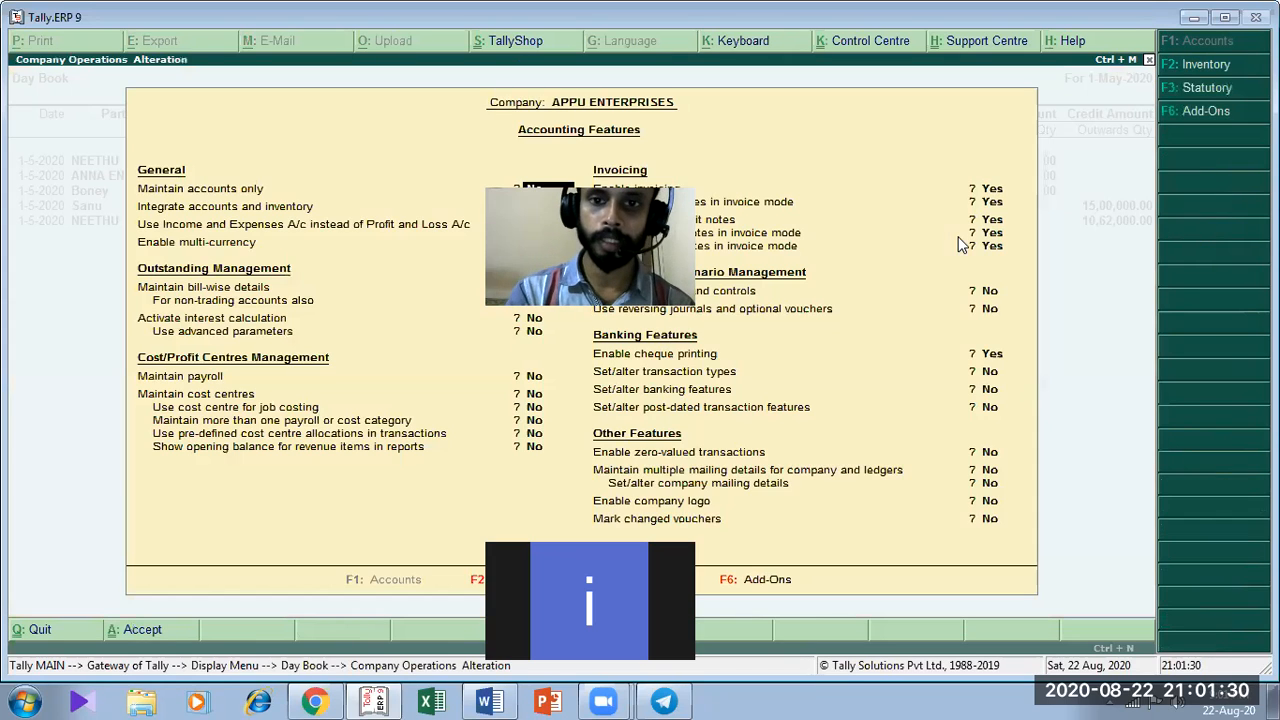
key(F2)
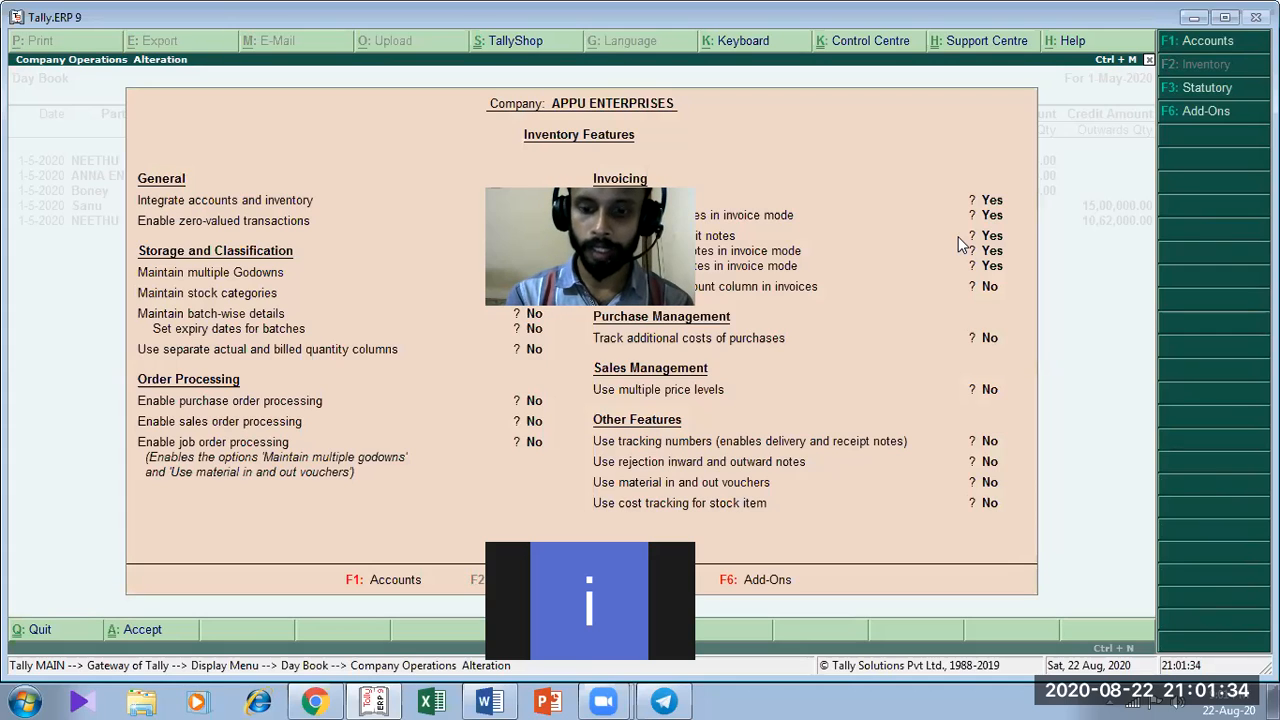
key(Down)
key(Down)
key(Down)
key(Down)
key(Down)
key(Down)
key(Down)
key(Down)
key(Down)
key(Down)
key(Down)
key(Down)
key(Down)
key(Down)
key(Down)
key(Down)
key(Up)
key(Up)
key(Up)
key(Up)
key(Up)
key(Up)
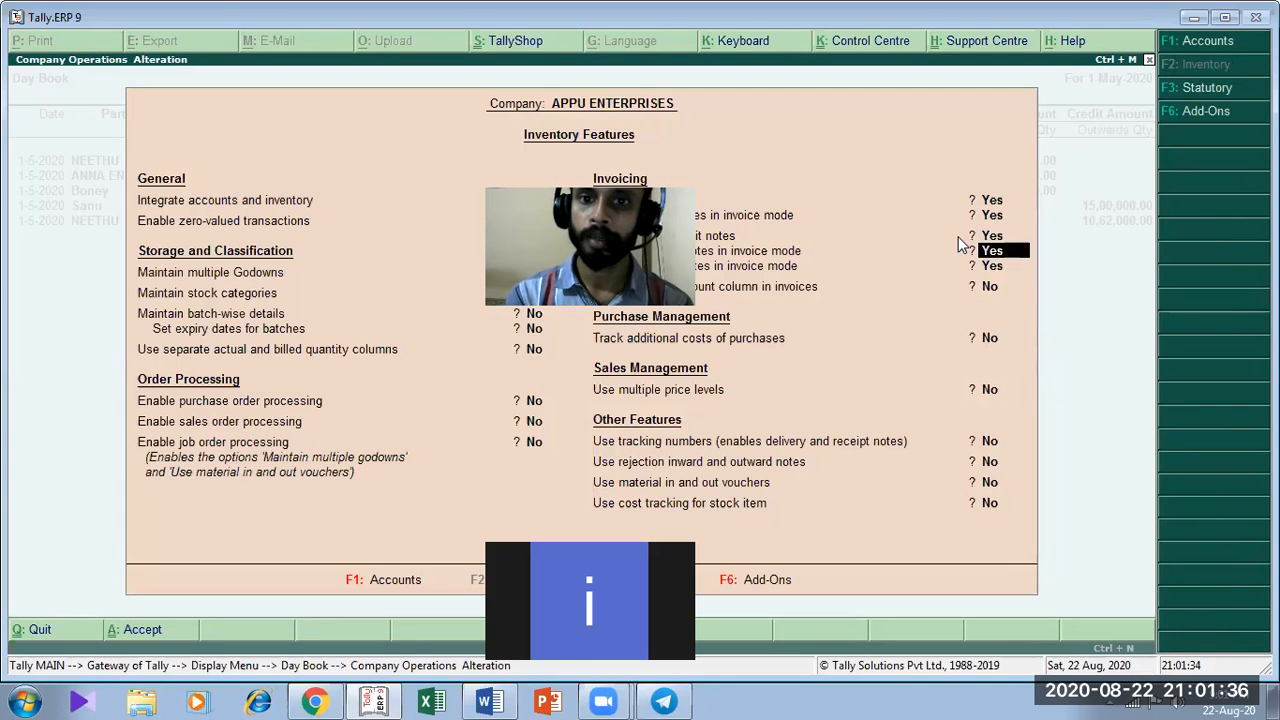
key(Down)
key(Down)
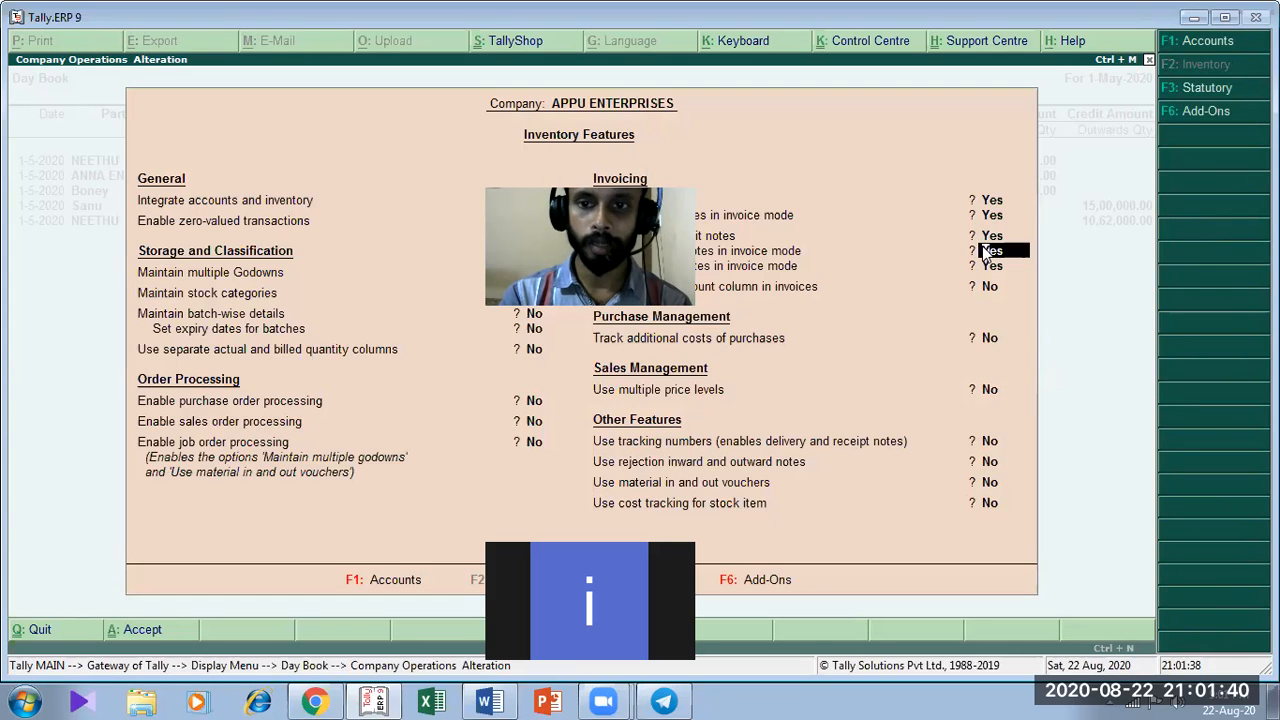
key(Escape)
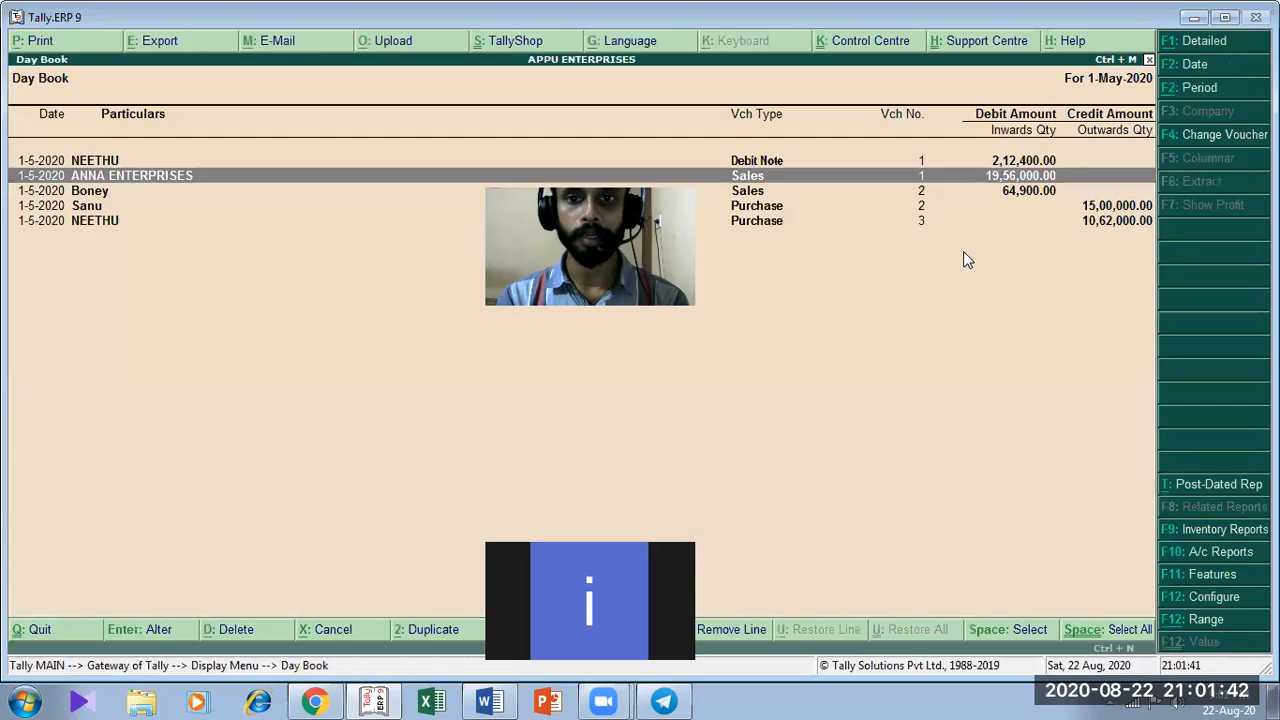
Go back to the Gateway of Tally and reopen the Day Book
key(Escape)
key(Escape)
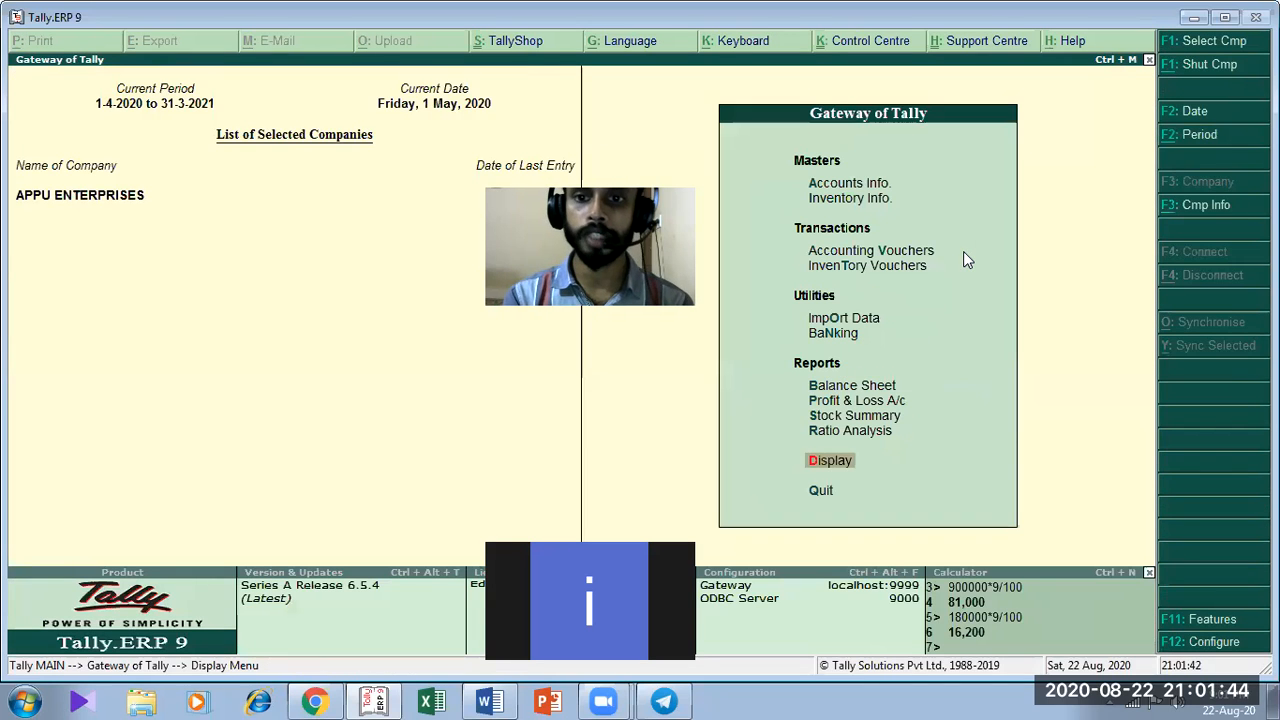
key(o)
key(Down)
key(Down)
key(d)
key(Return)
key(Down)
key(Return)
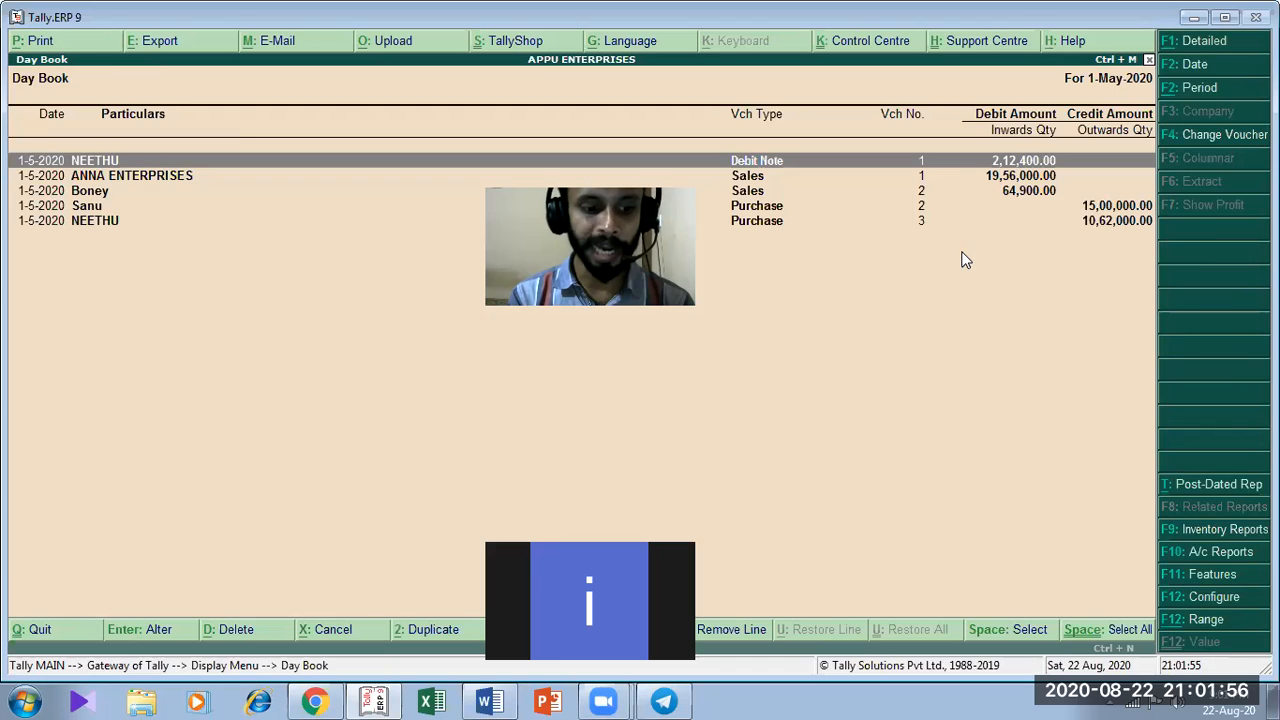
Add a new voucher from the Day Book and make it a Credit Note
key(alt+a)
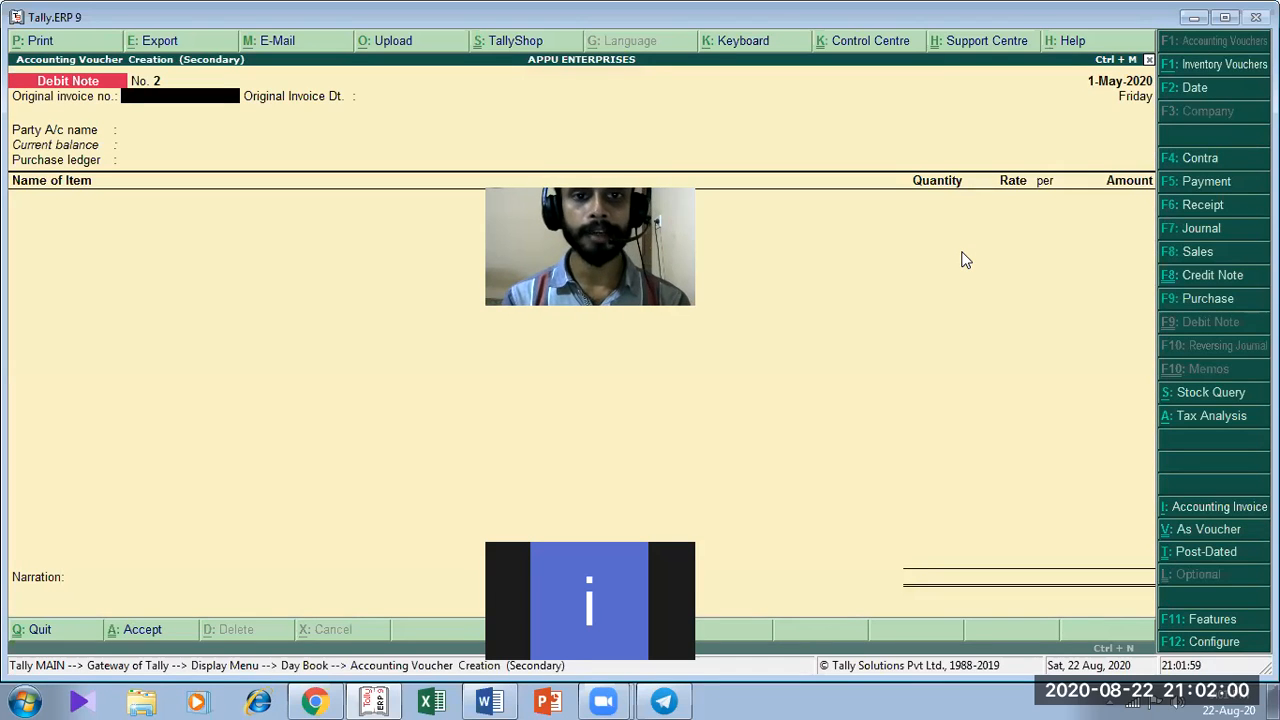
key(Escape)
key(alt+a)
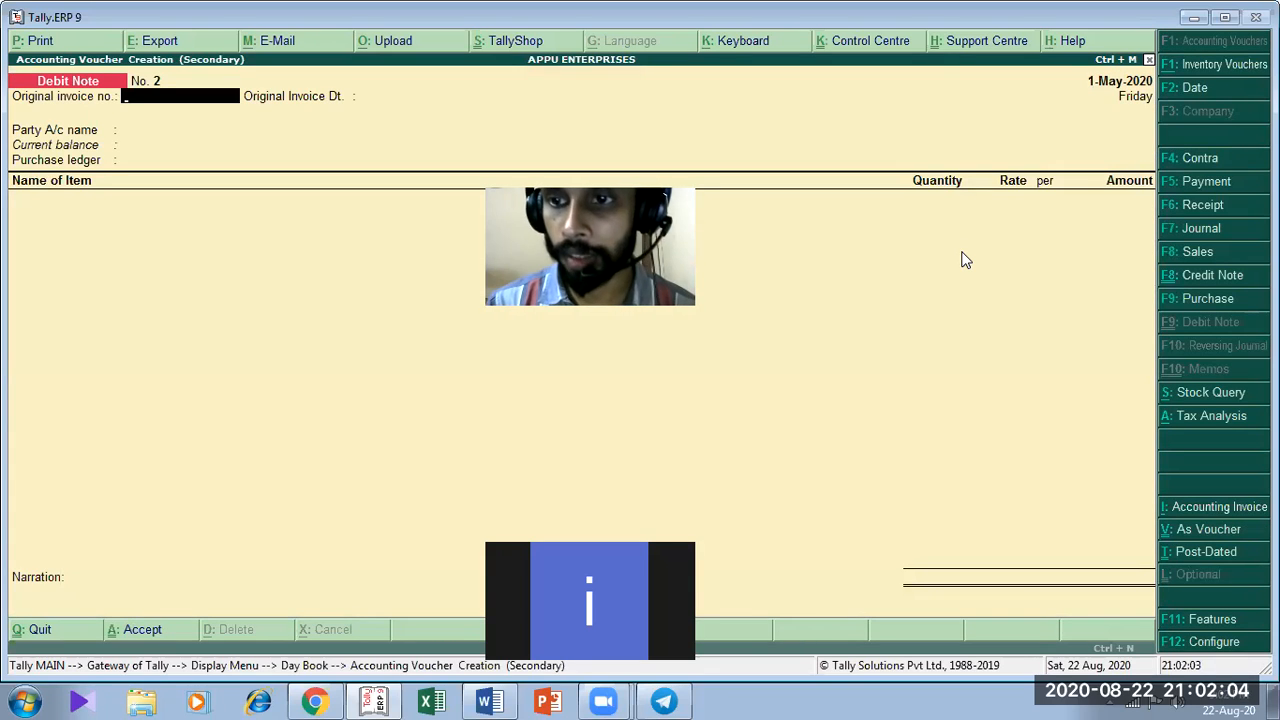
key(ctrl+F8)
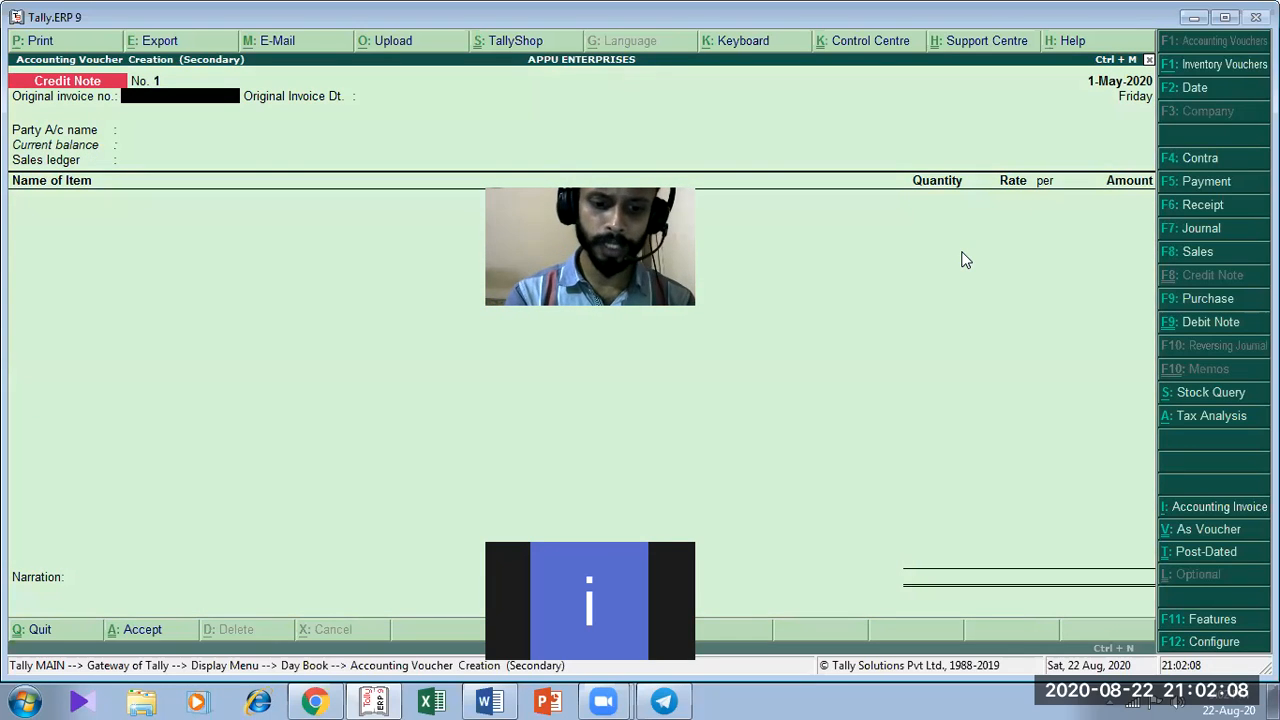
Enter INV/01/2020 as the credit note's original invoice number and accept 1-May-2020 as the original invoice date
text(IN)
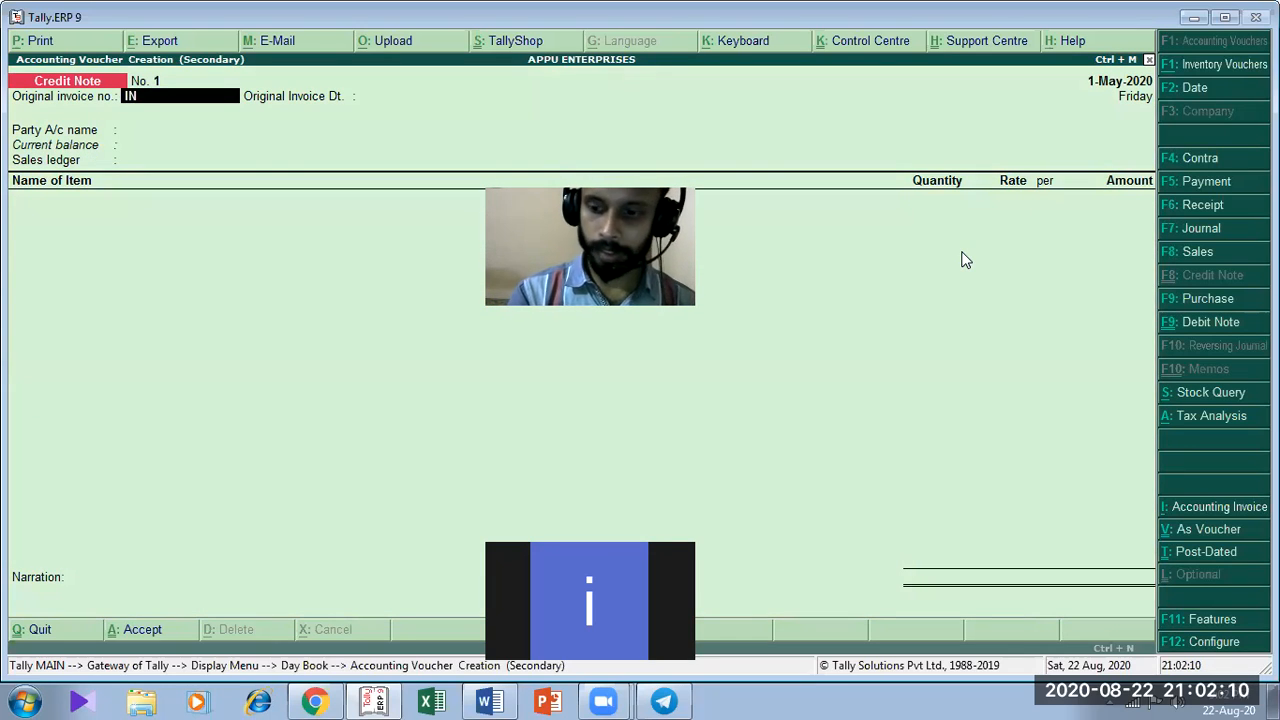
text(V/01/202)
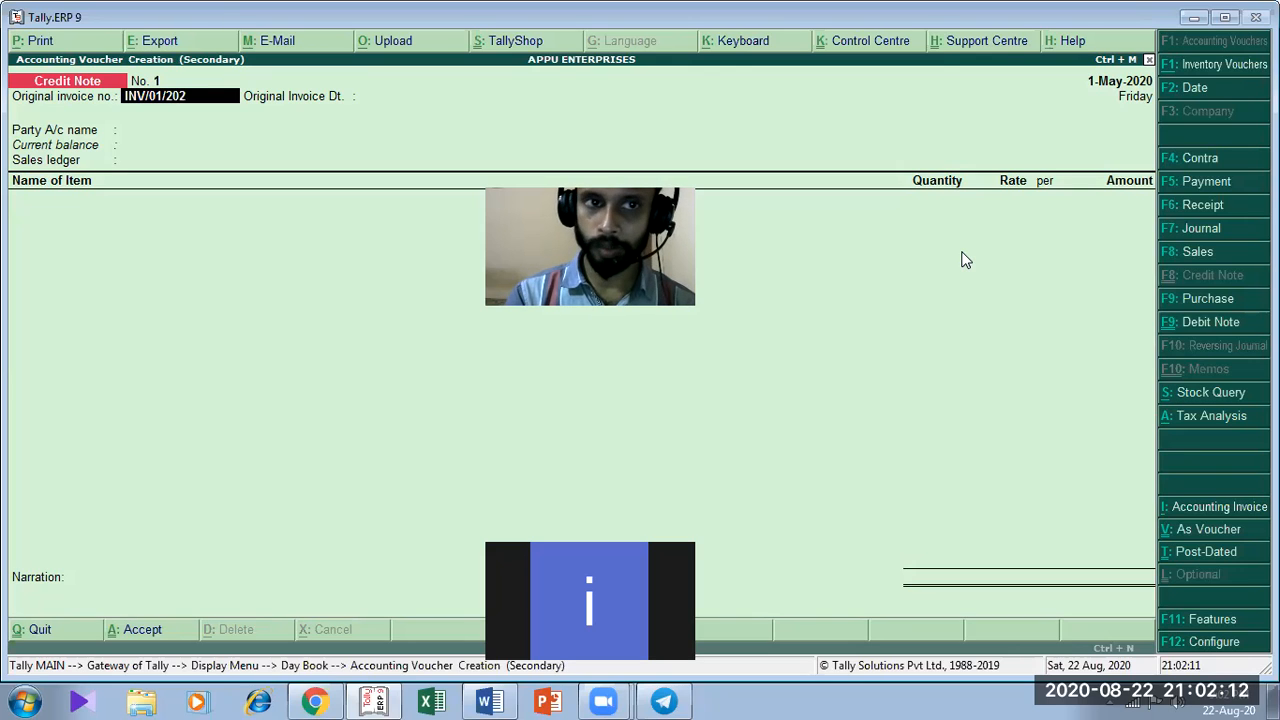
key(Return)
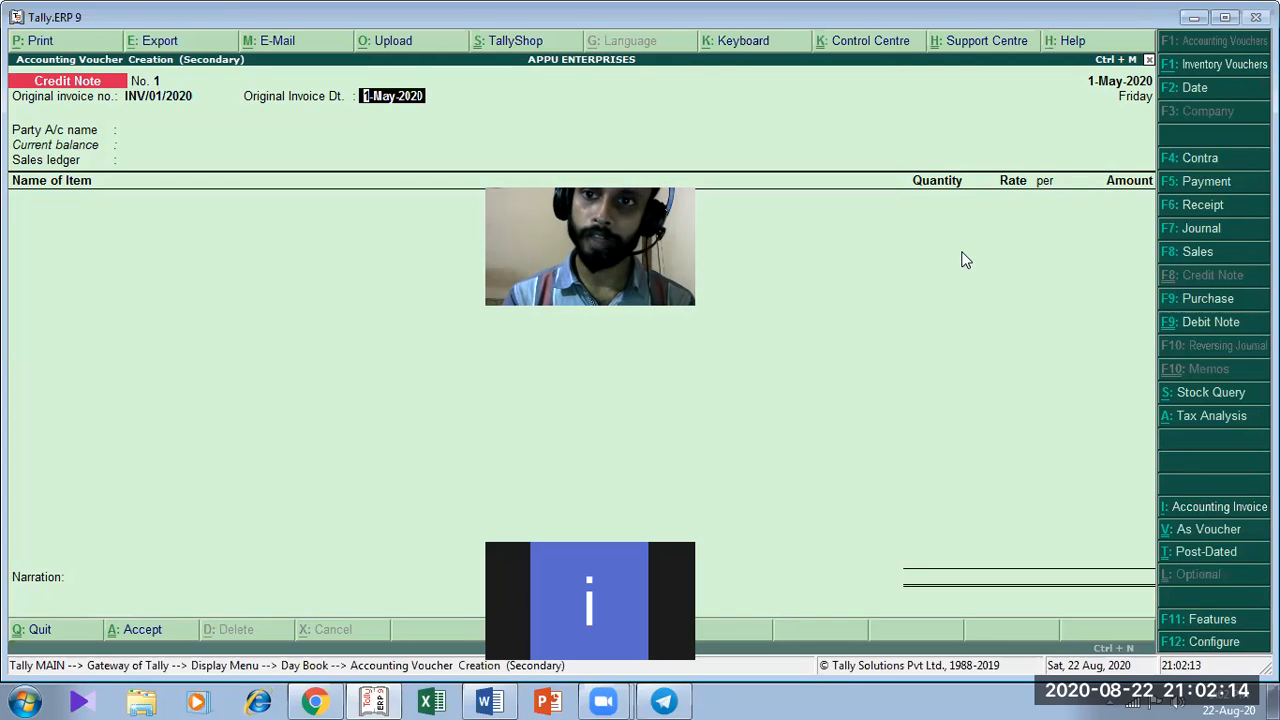
key(Return)
key(Return)
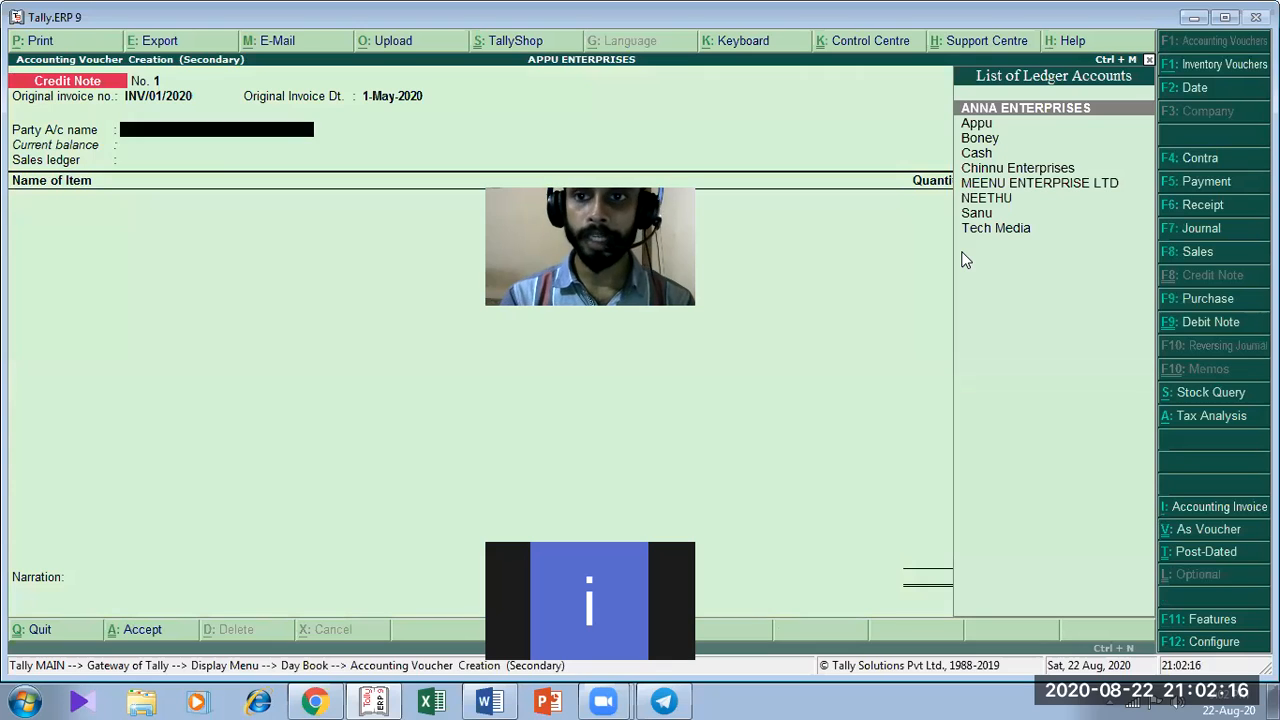
Choose ANNA ENTERPRISES as the party account and accept its party details
key(Return)
key(Return)
key(Return)
key(Return)
key(Return)
key(Return)
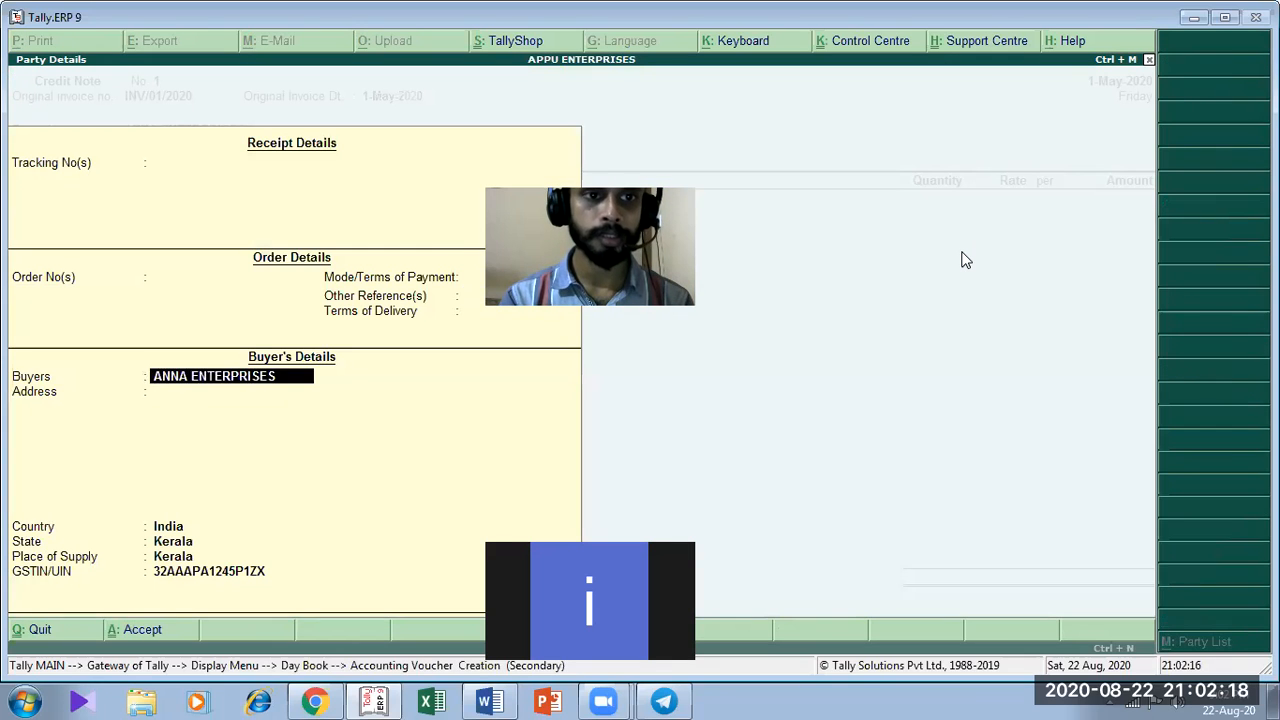
key(ctrl+a)
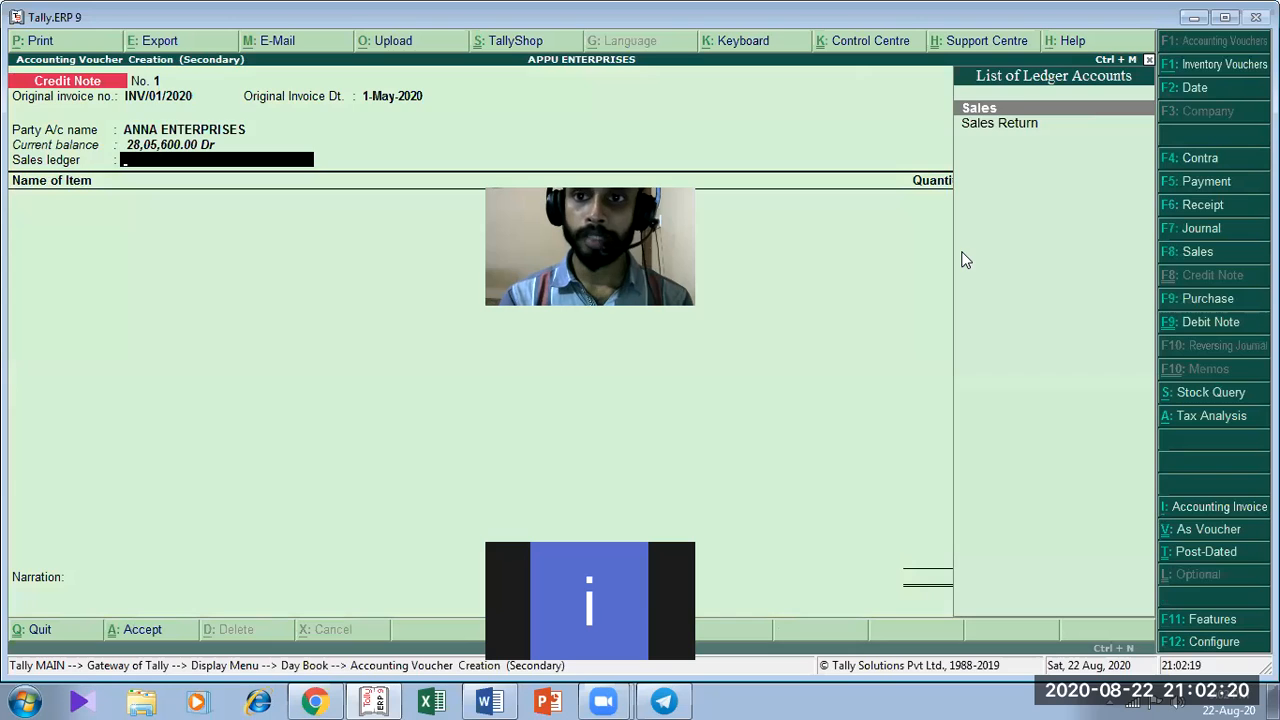
Set the sales ledger to Sales Return with the Sales Taxable tax classification
key(Down)
key(Return)
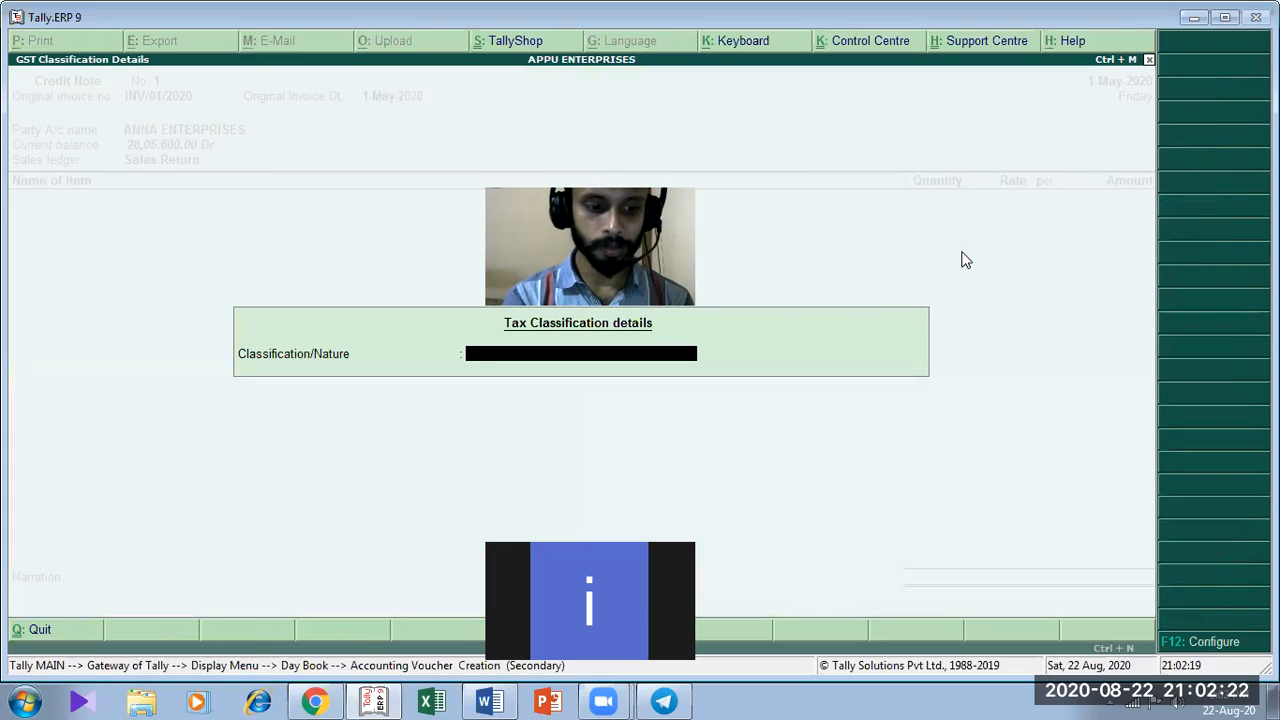
text(SA)
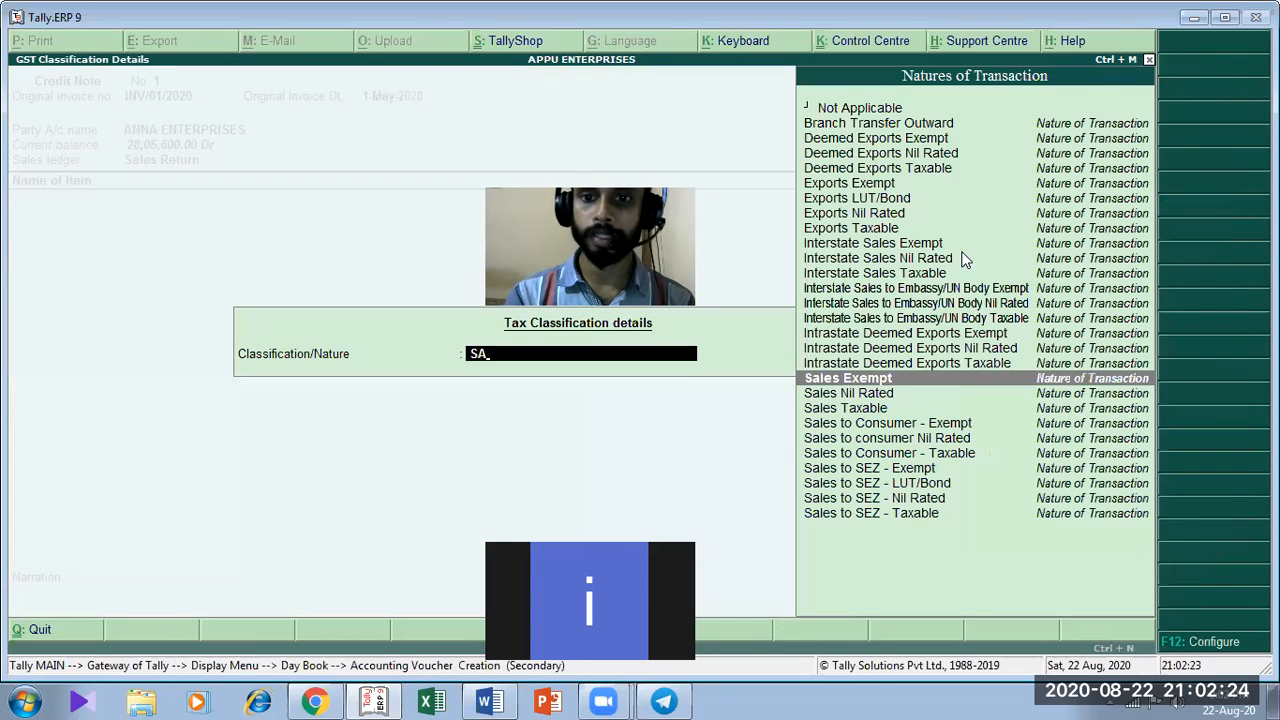
key(Return)
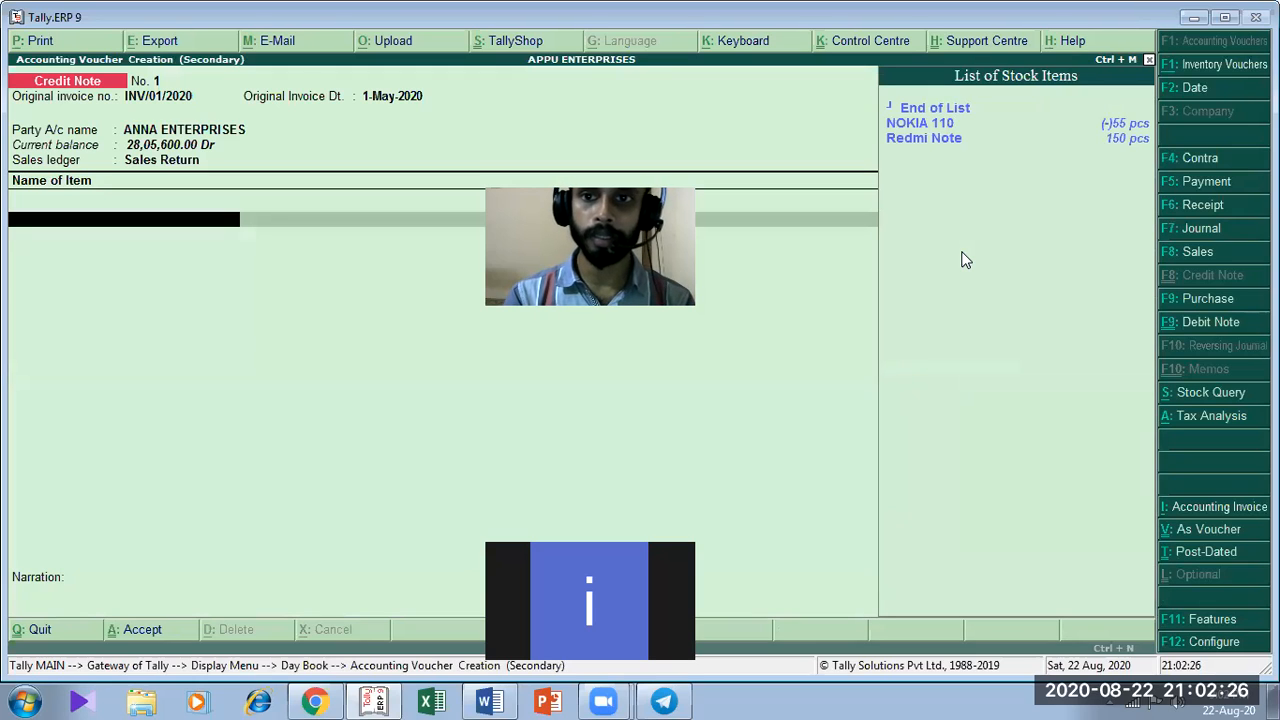
Add the item Redmi Note to the credit note, allocating 20 pcs at 18,000 each to the Edapilly godown
key(Down)
key(Down)
key(Return)
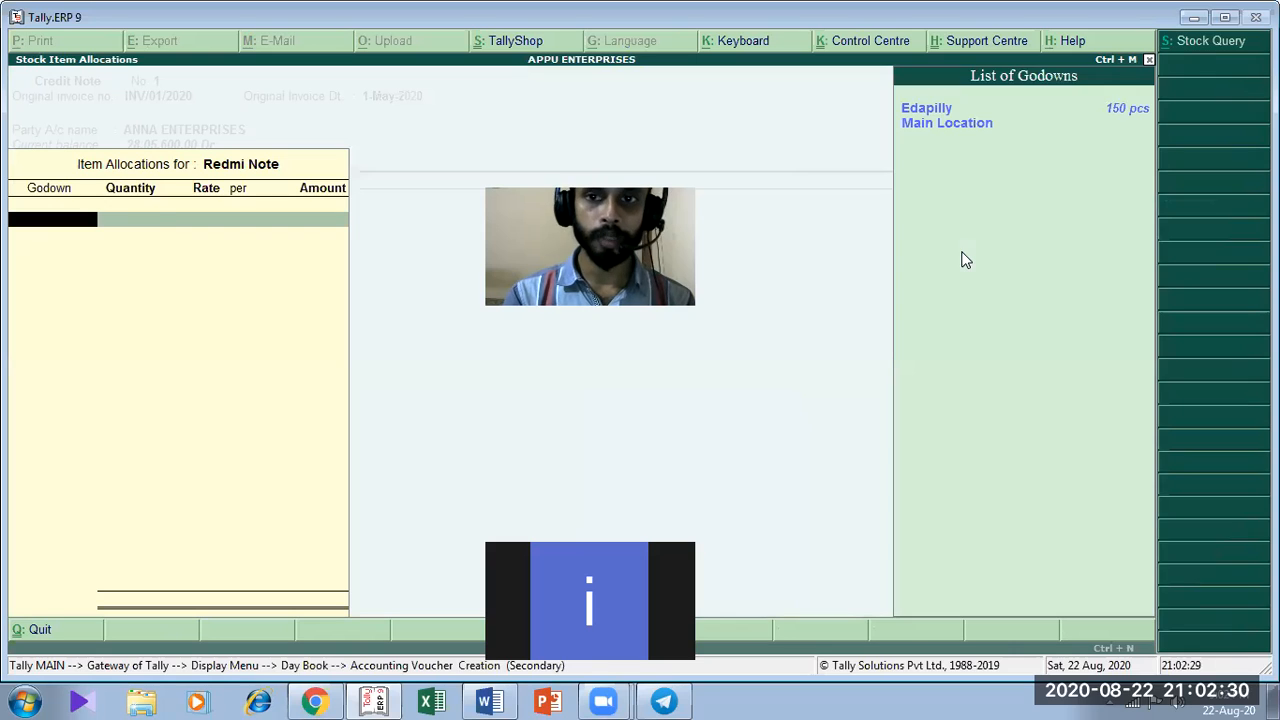
key(Return)
text(20)
key(Return)
key(Return)
key(Return)
key(Return)
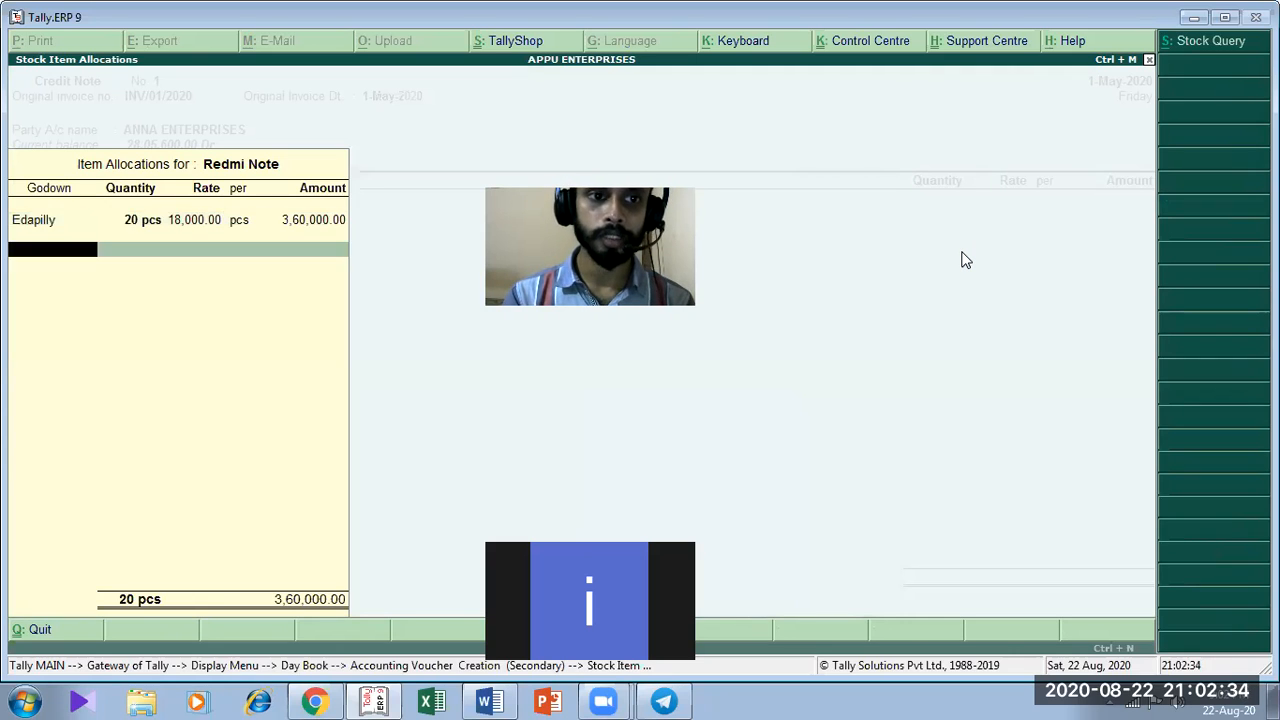
key(Return)
key(Return)
key(Return)
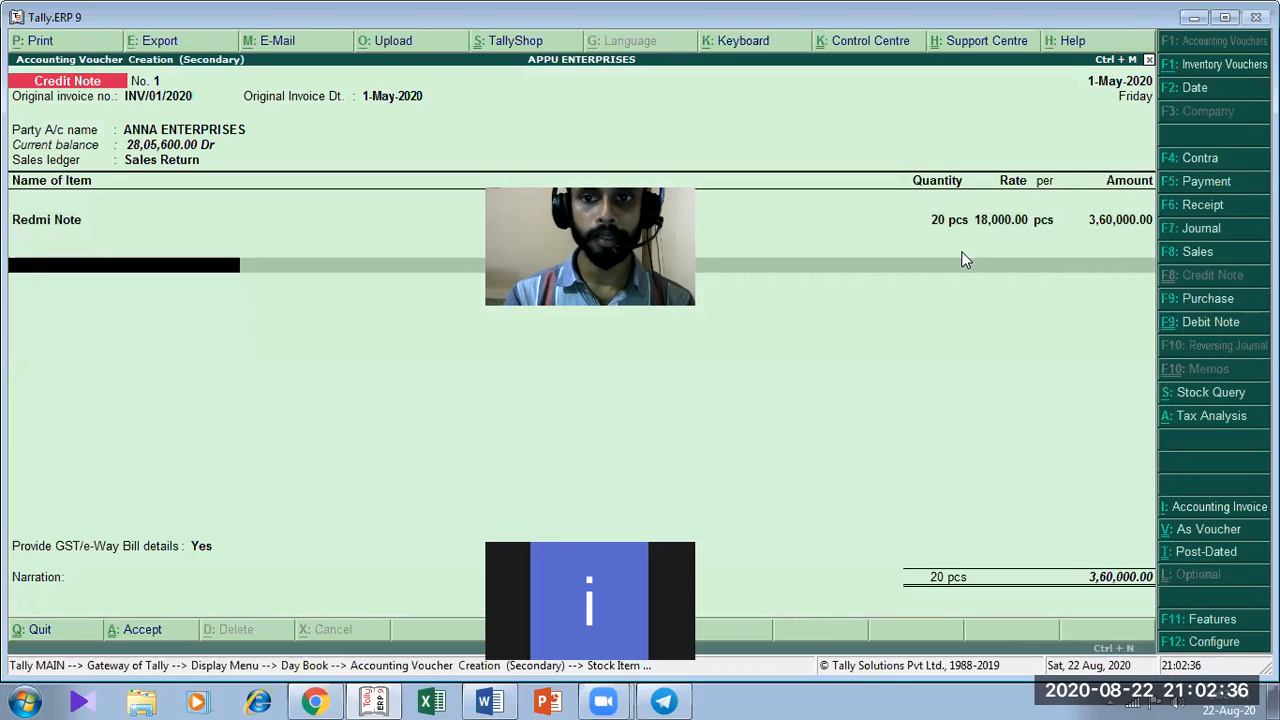
Add the Ouput Sgst ledger with an amount of 32,400, calculated as 360000*9/100
key(Down)
key(Down)
key(Down)
key(Down)
key(Down)
key(Down)
key(Down)
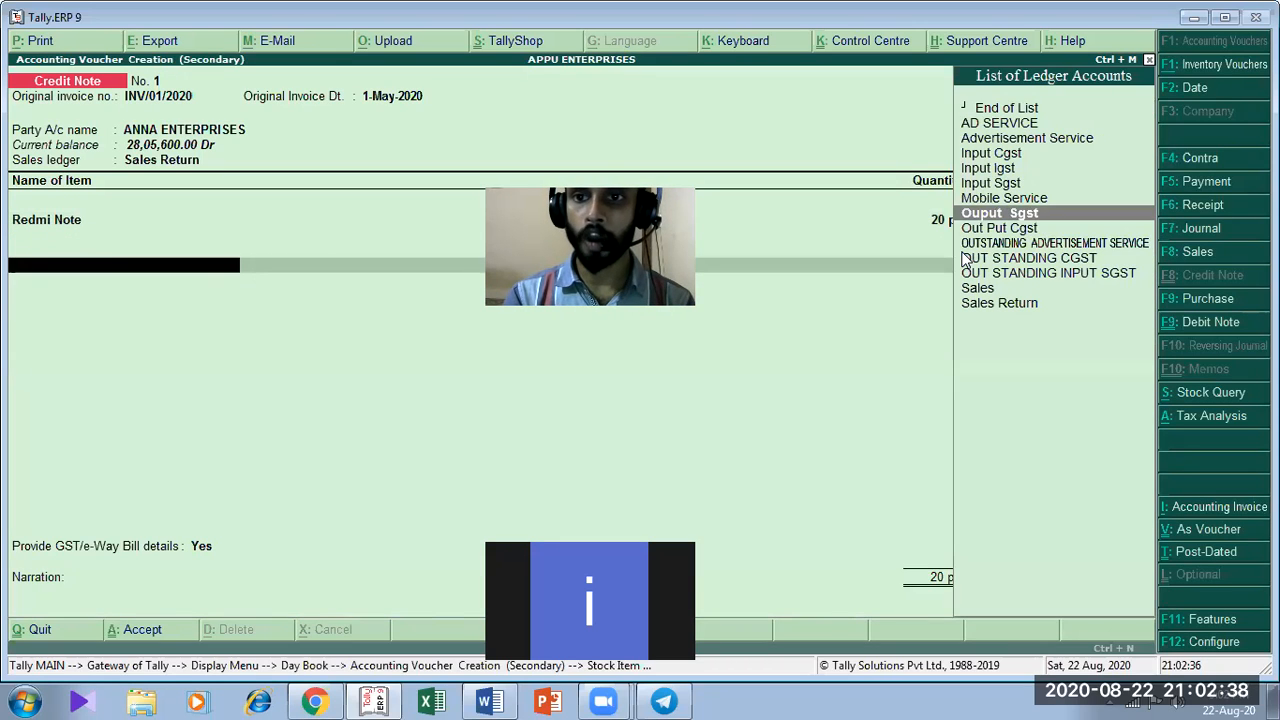
key(Return)
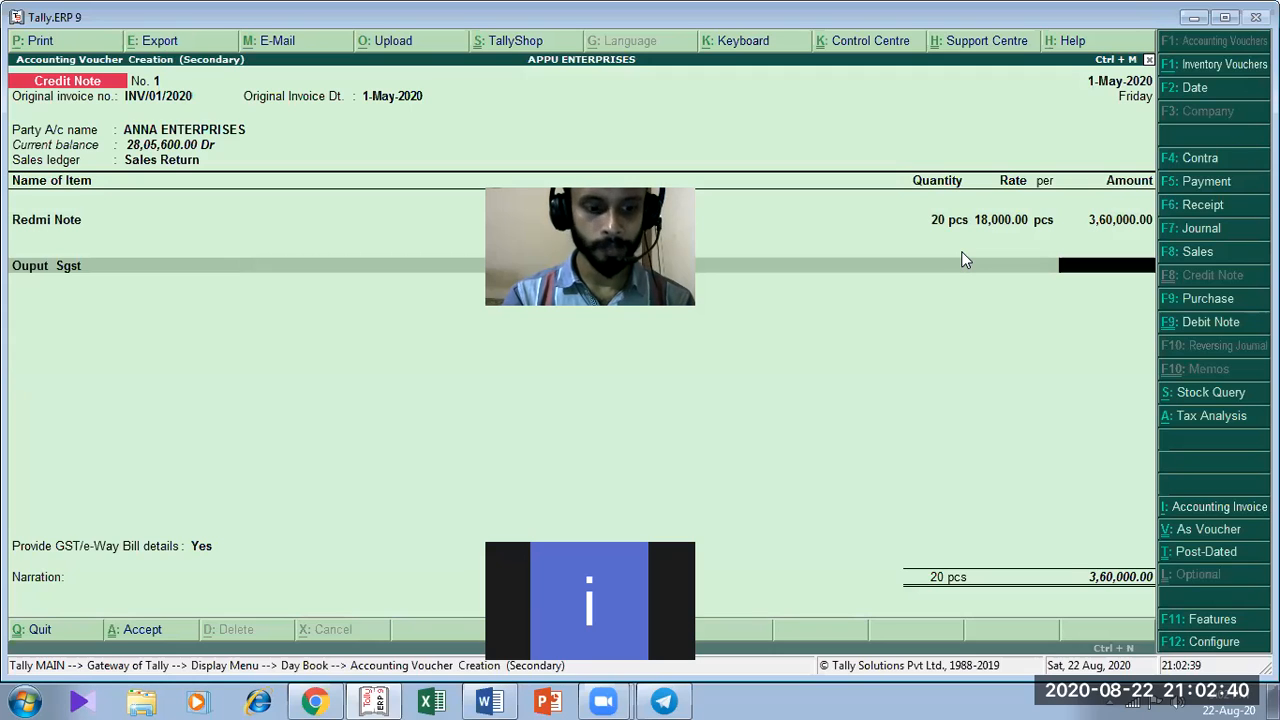
key(ctrl+n)
text(360000*)
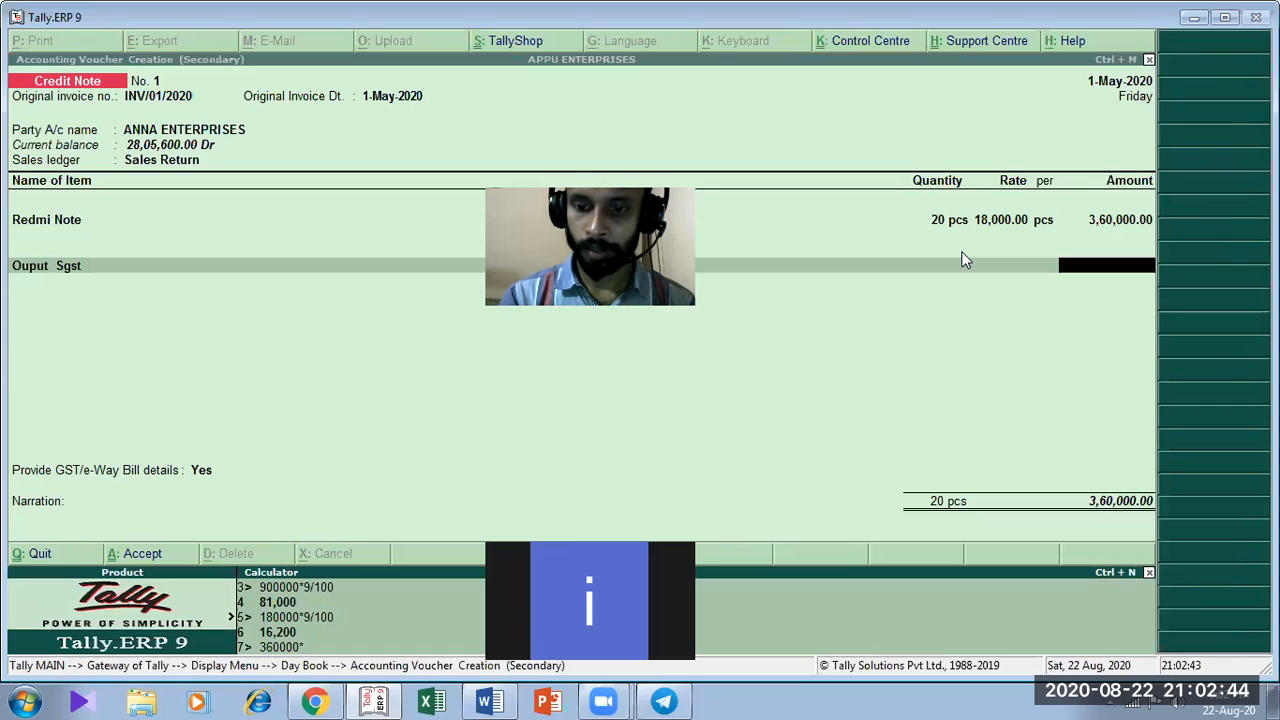
text(9/100)
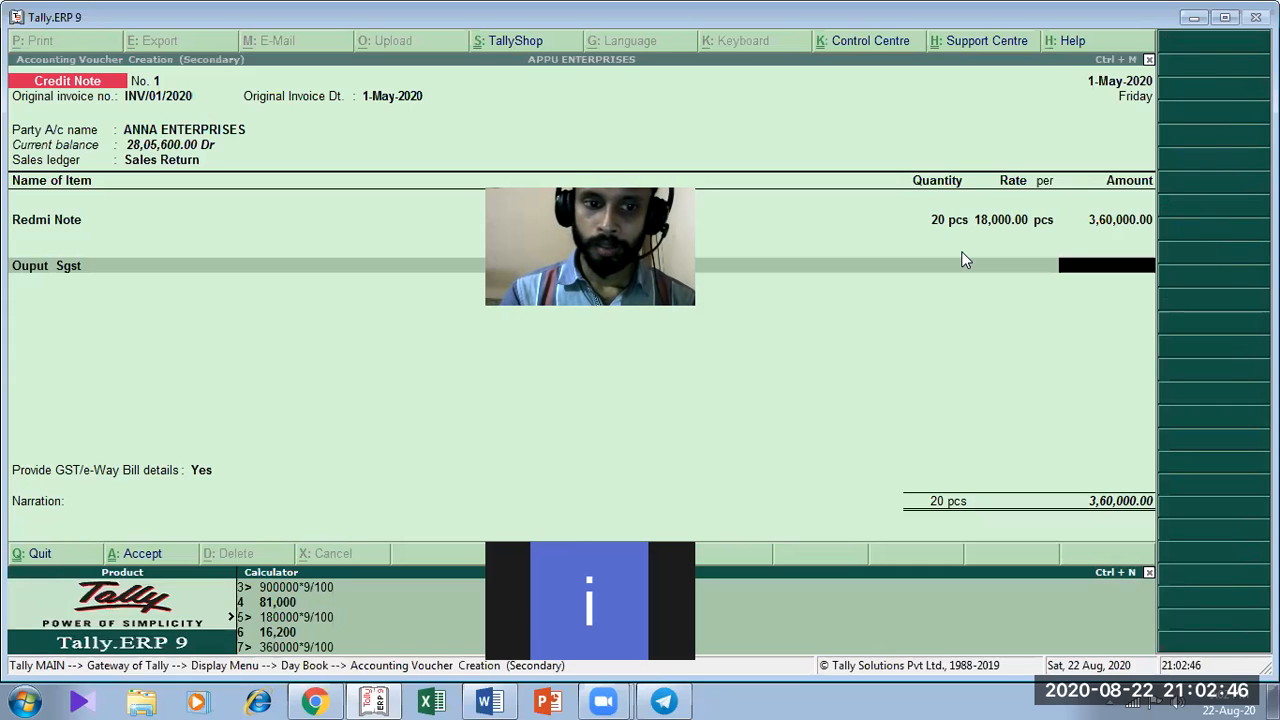
key(ctrl+m)
key(Return)
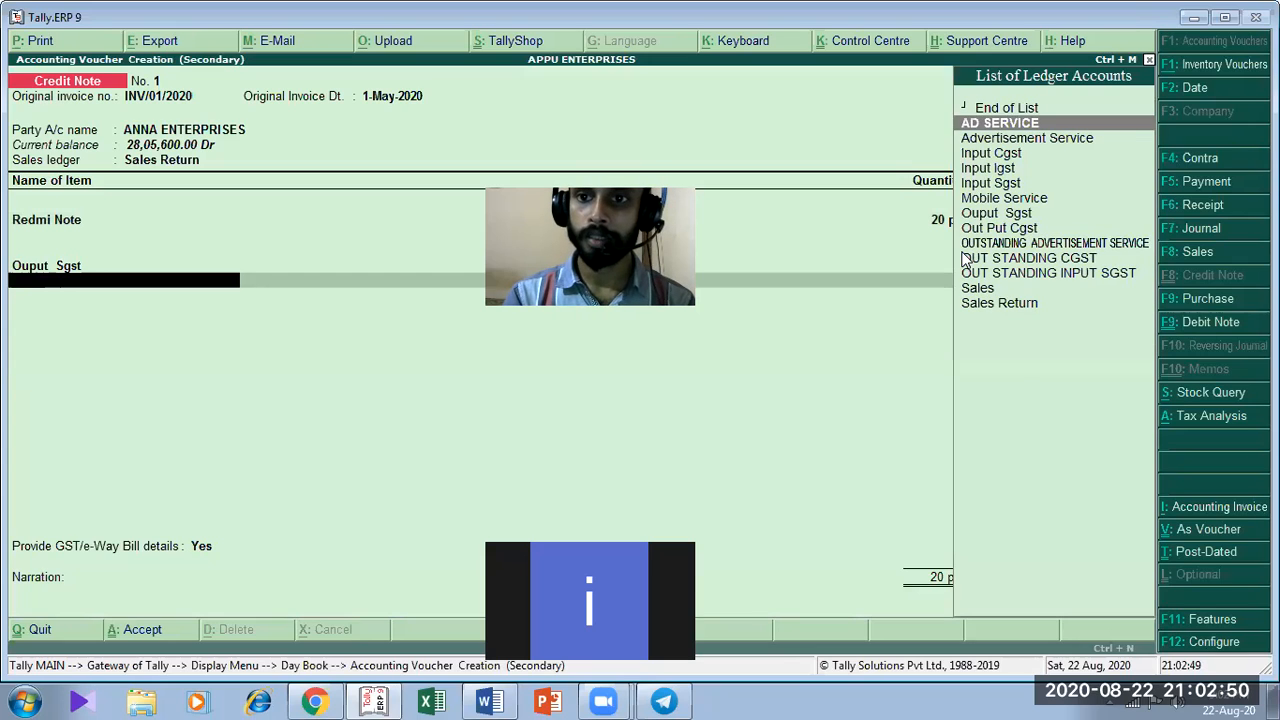
Add the Out Put Cgst ledger below the SGST line with an amount of 32400
text(out)
key(Return)
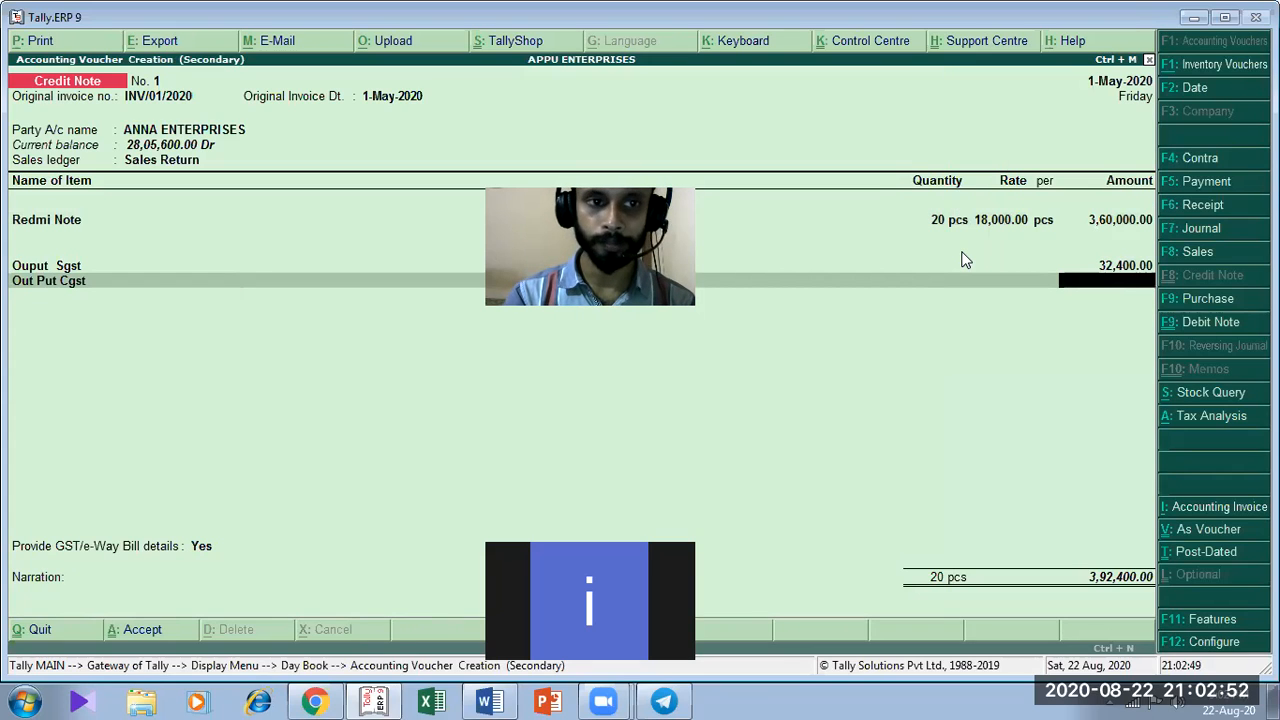
text(32400)
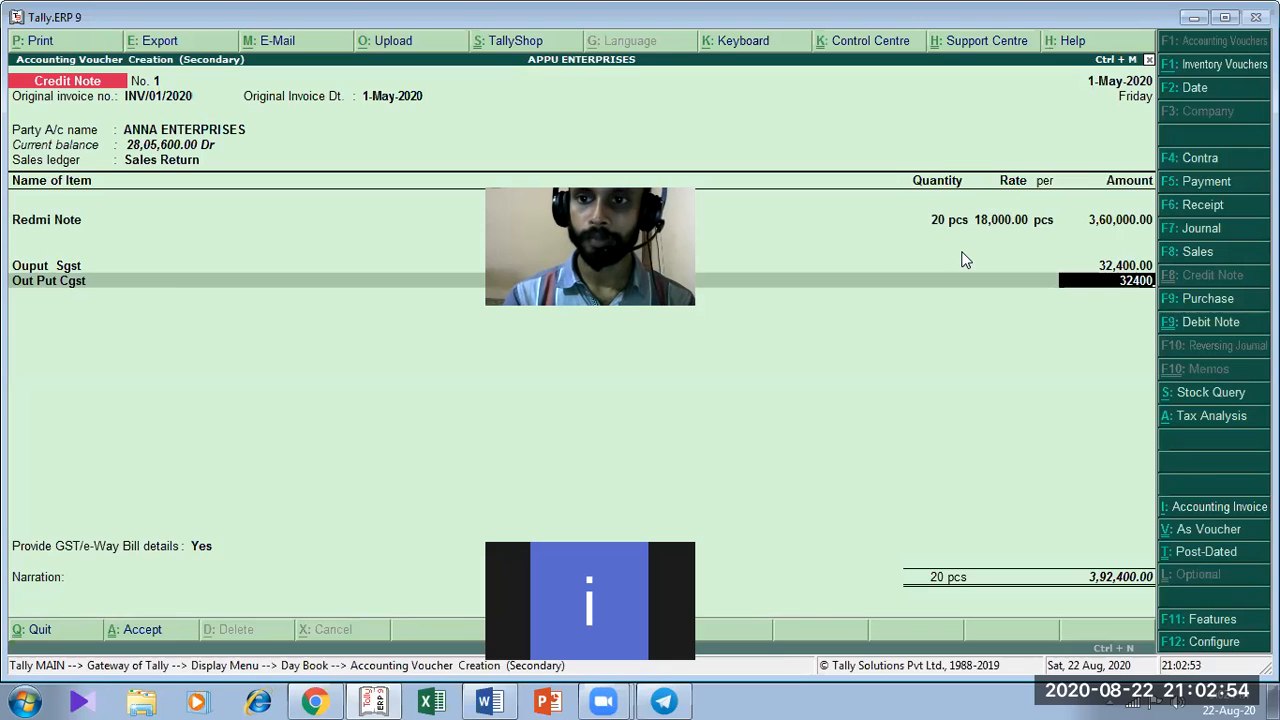
key(Return)
Complete the GST/e-Way Bill details with 01-Sales Return as the reason for issuing the note, accepting the remaining fields as they are
key(Return)
key(Return)
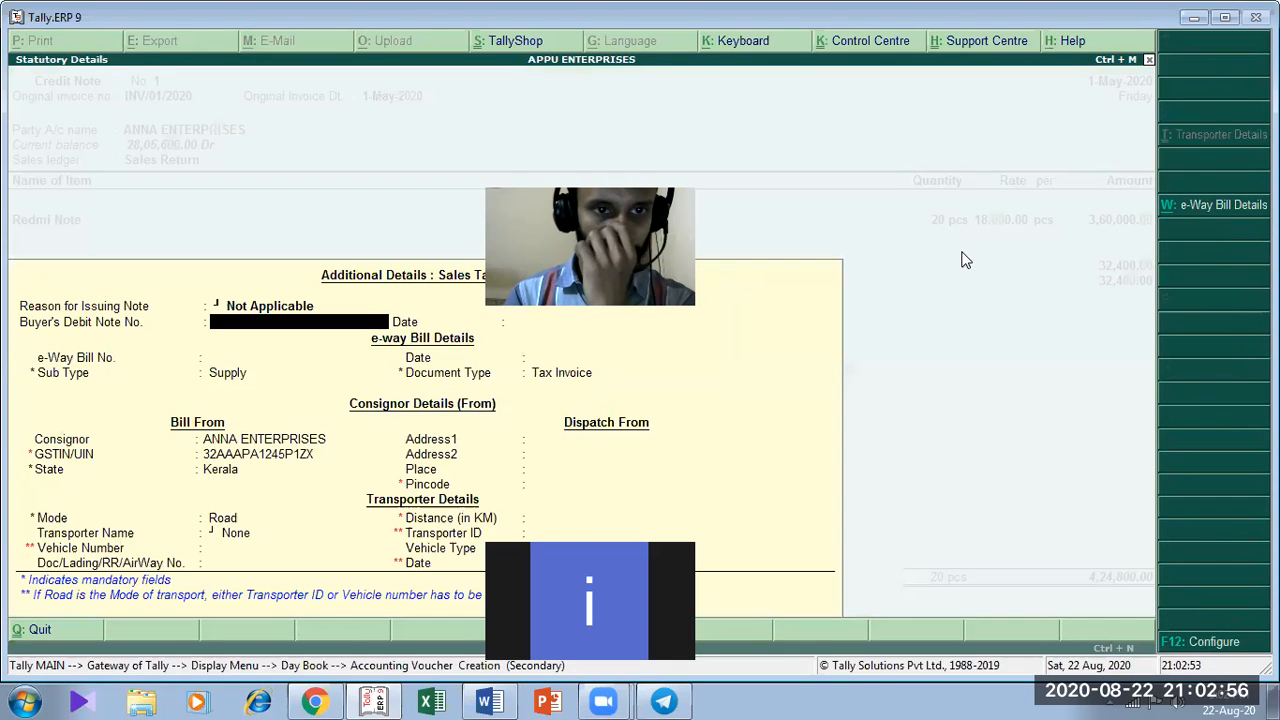
key(ctrl+a)
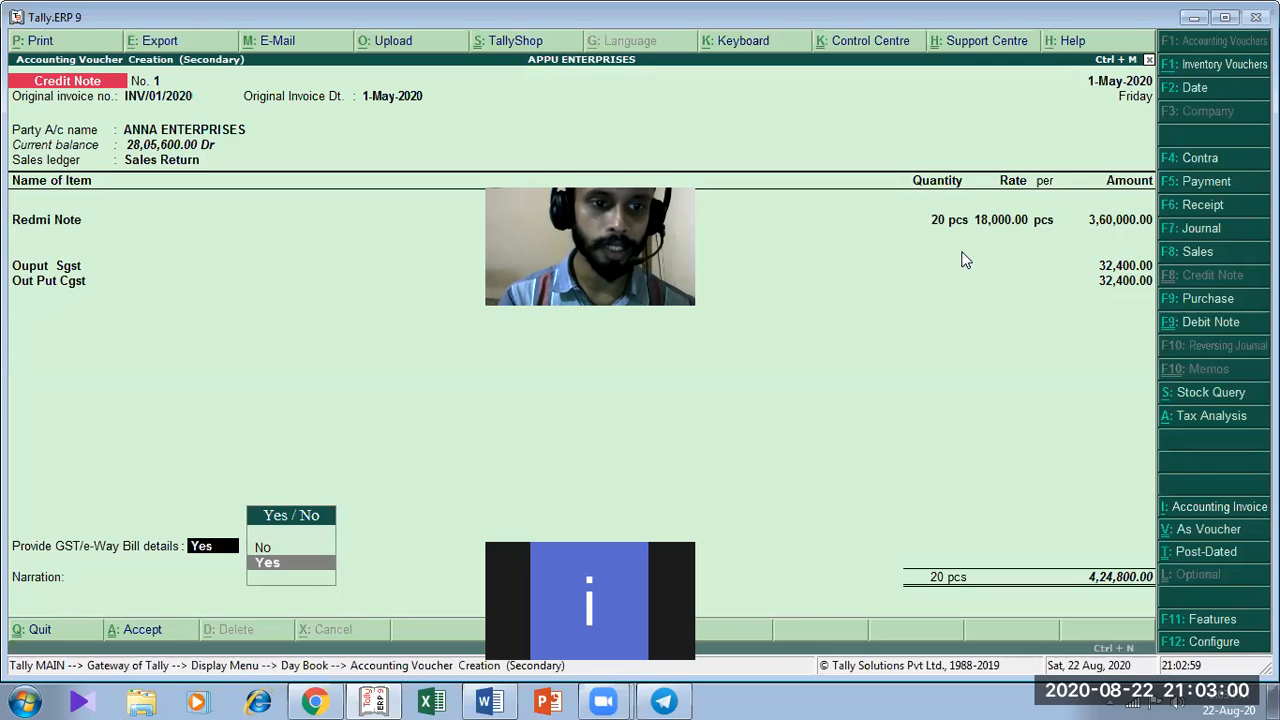
key(Return)
key(Down)
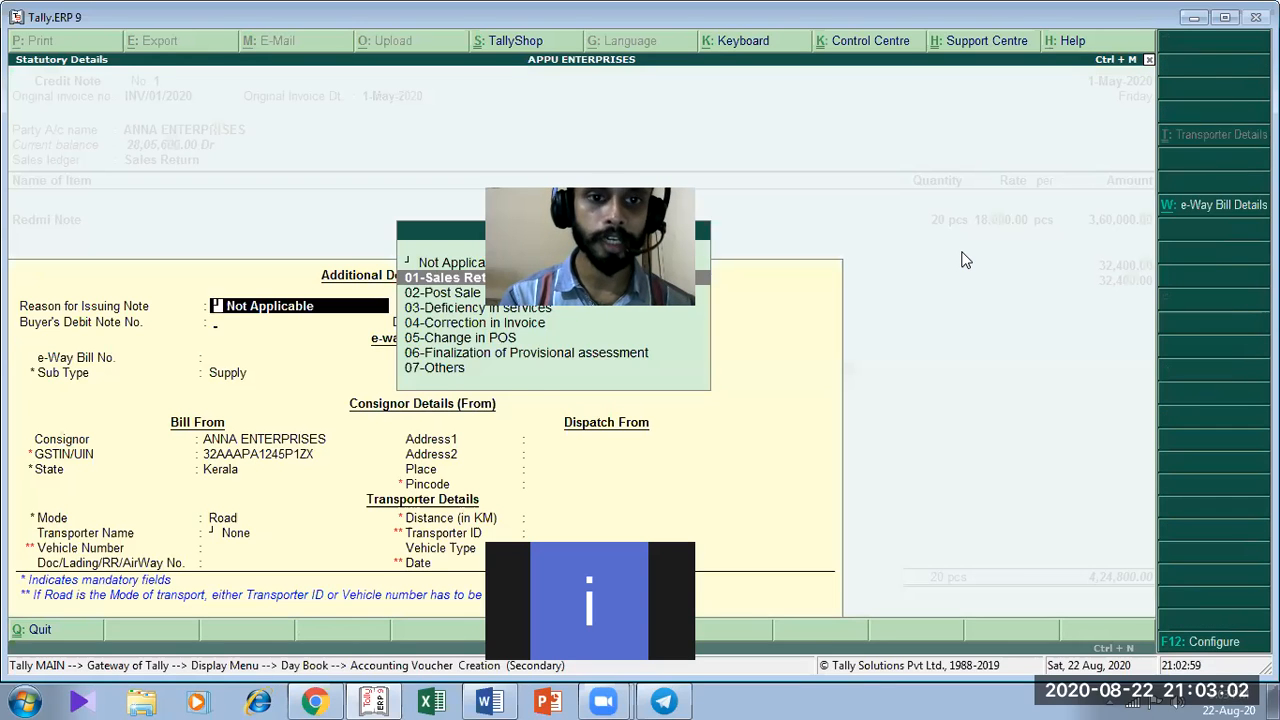
key(Return)
key(Return)
key(Return)
key(Return)
key(Return)
key(Return)
key(Return)
key(Return)
key(Return)
key(Return)
key(Return)
key(Return)
key(Return)
key(Return)
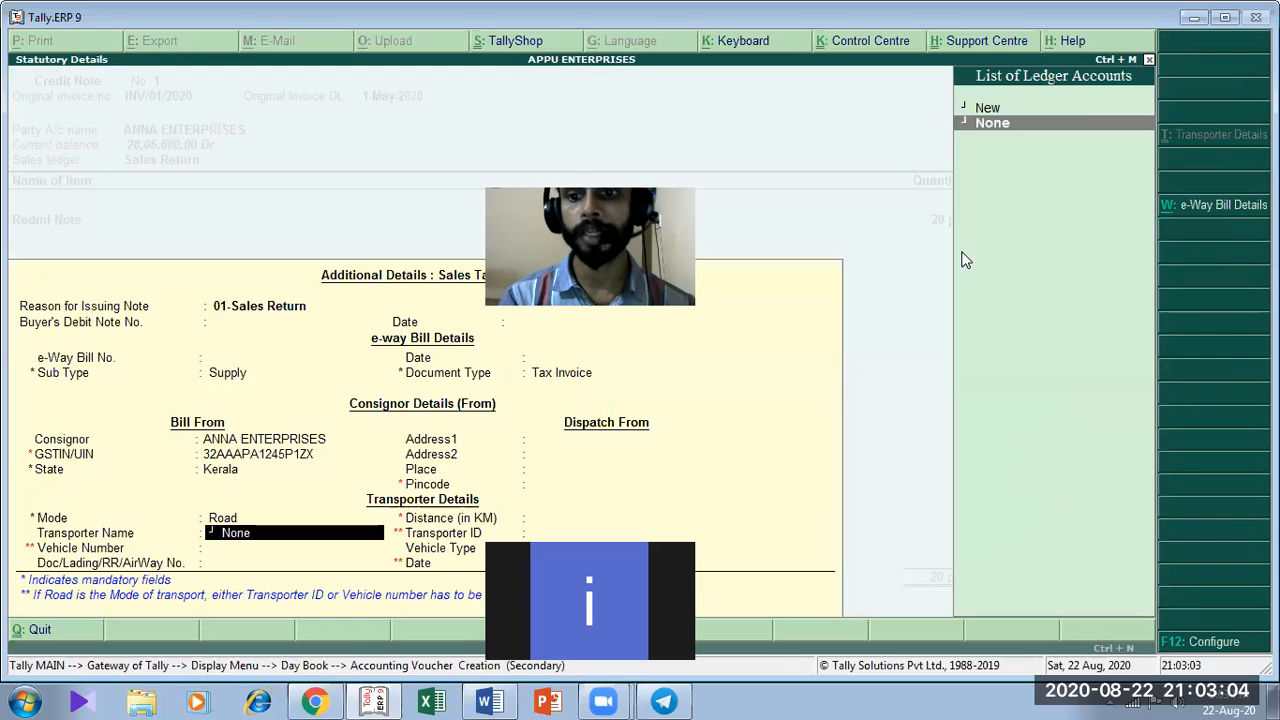
key(Return)
key(Return)
key(Return)
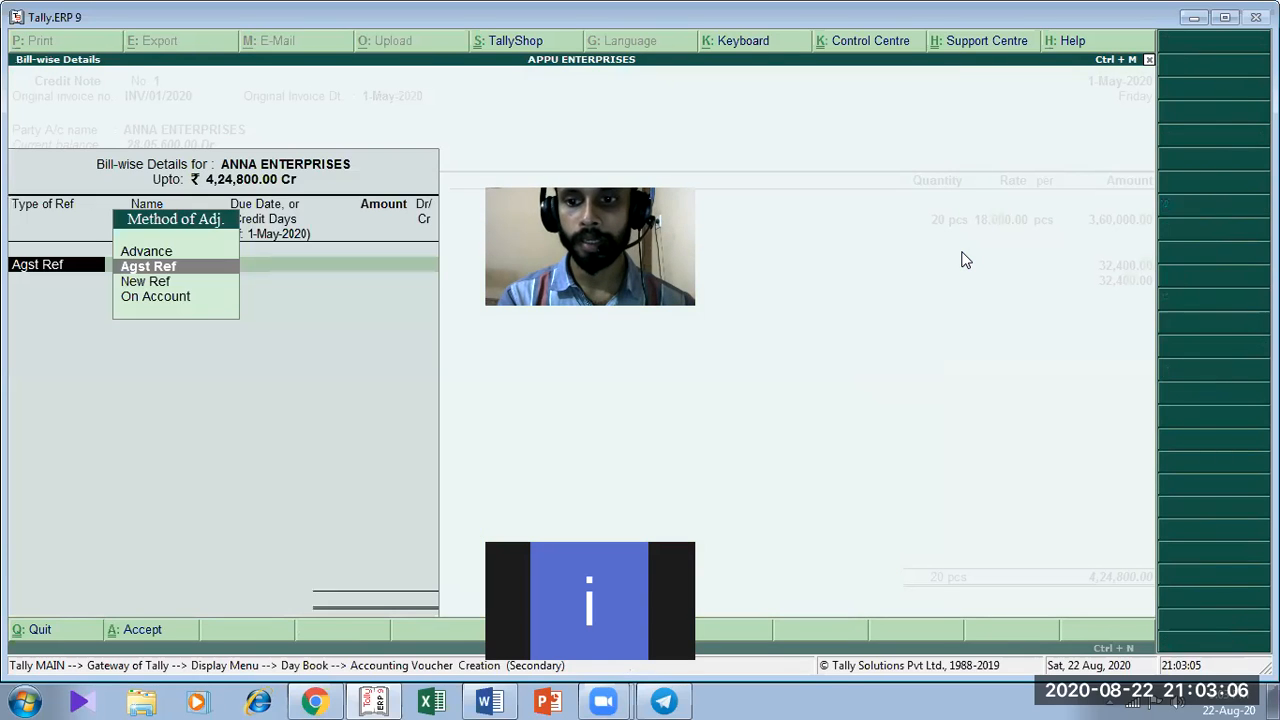
key(Return)
key(Return)
key(Return)
key(Return)
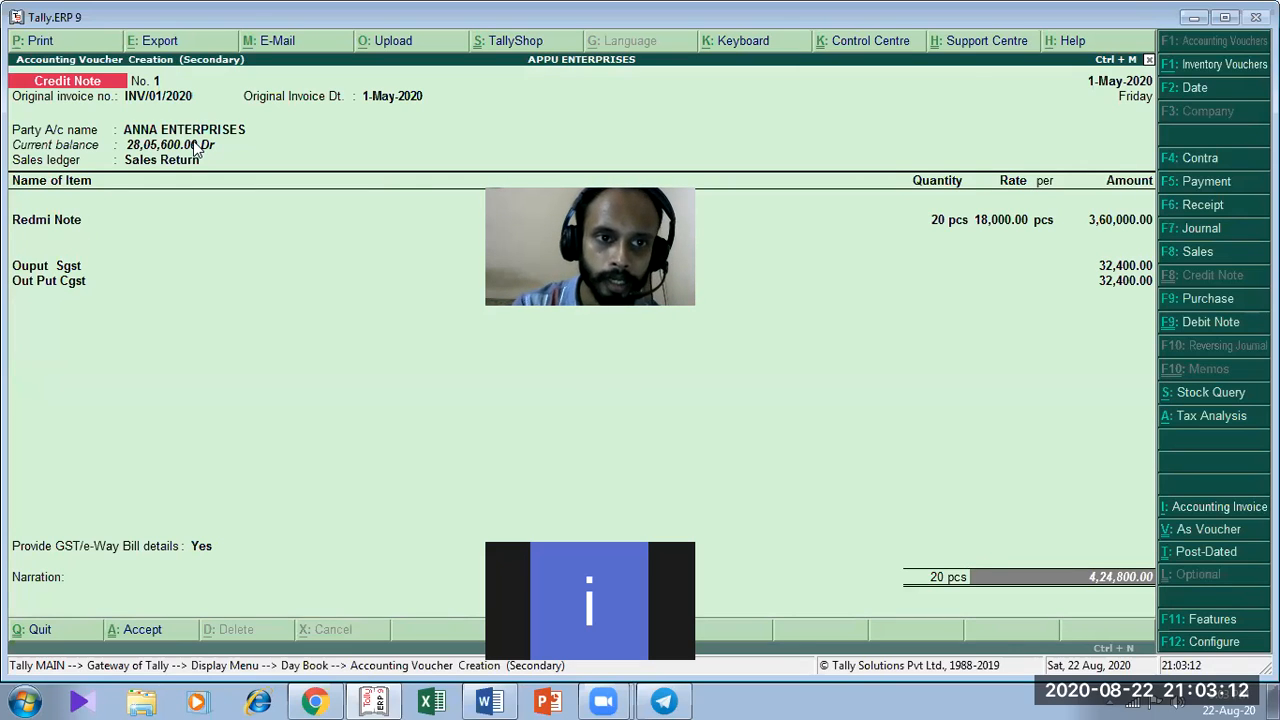
Go back to the credit note's sales ledger and re-accept Sales Return, the Sales Taxable classification and the Redmi Note line
click(178, 165)
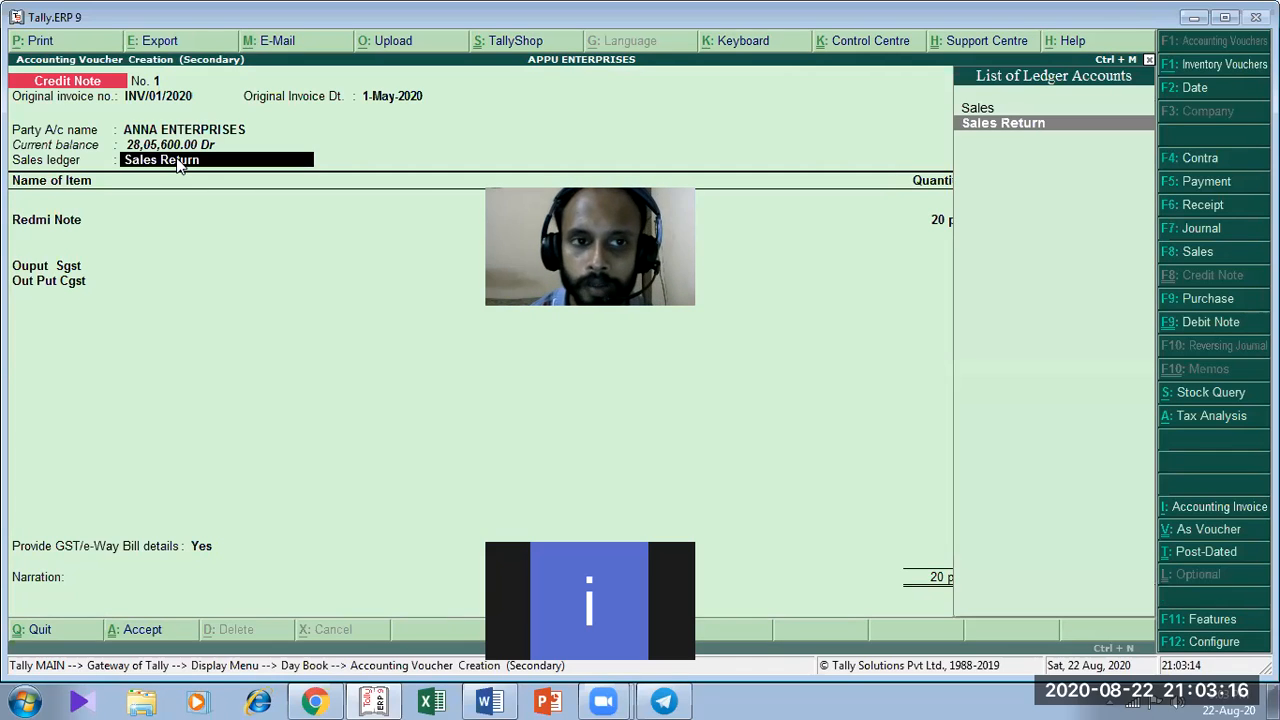
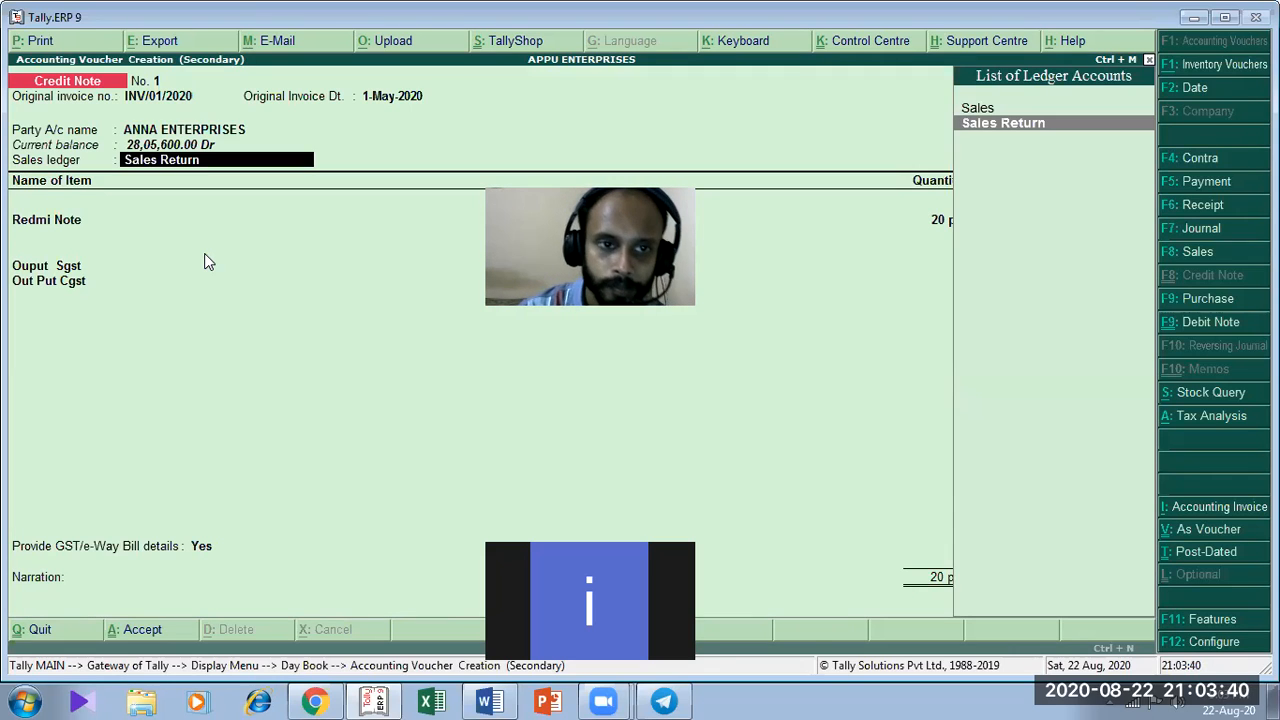
key(Return)
key(Return)
key(Return)
key(Return)
key(Return)
key(Return)
key(Return)
key(Return)
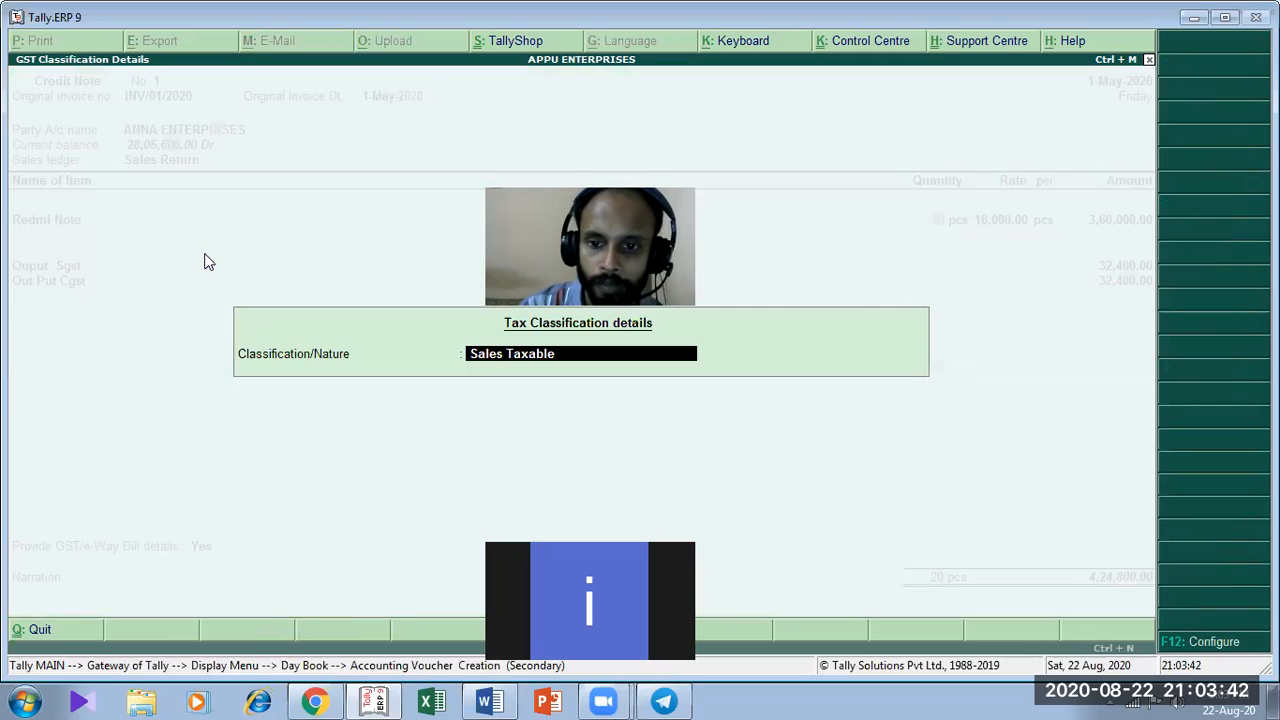
key(Return)
key(Return)
key(Return)
key(Return)
key(Return)
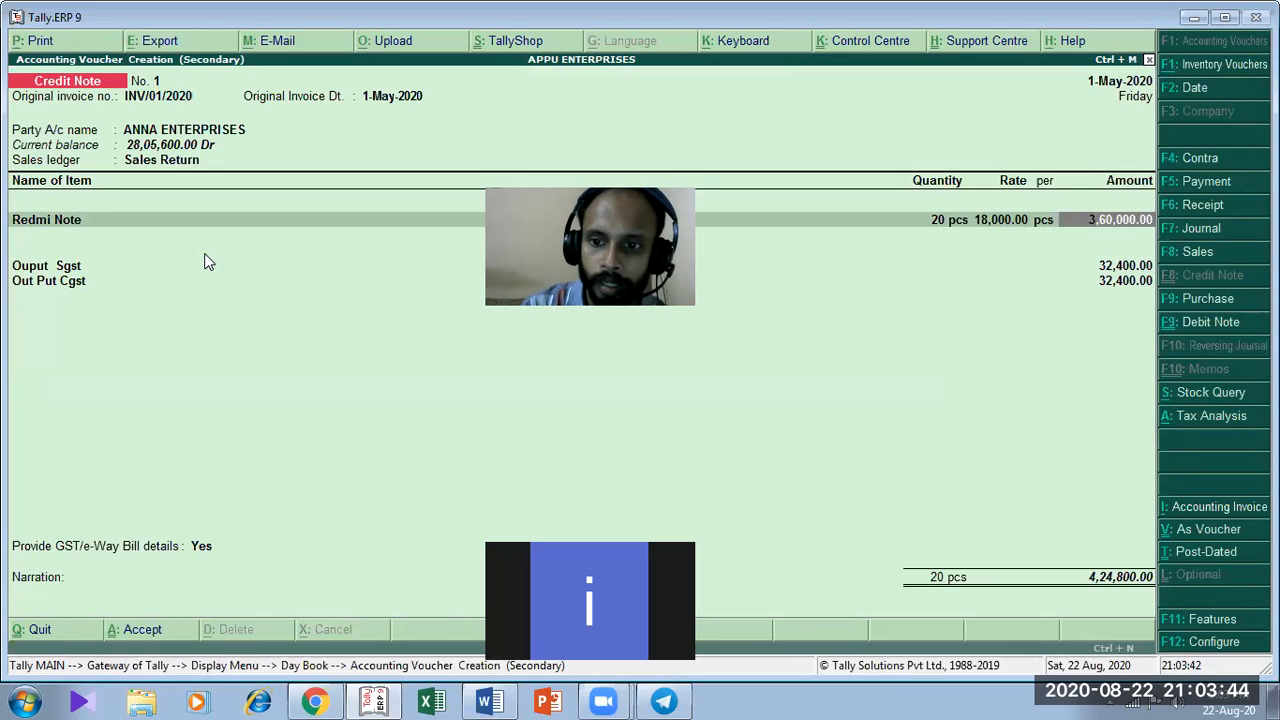
Re-accept the SGST and CGST lines and the GST/e-Way Bill details without altering any field
key(Return)
key(Return)
key(Return)
key(Return)
key(Return)
key(Return)
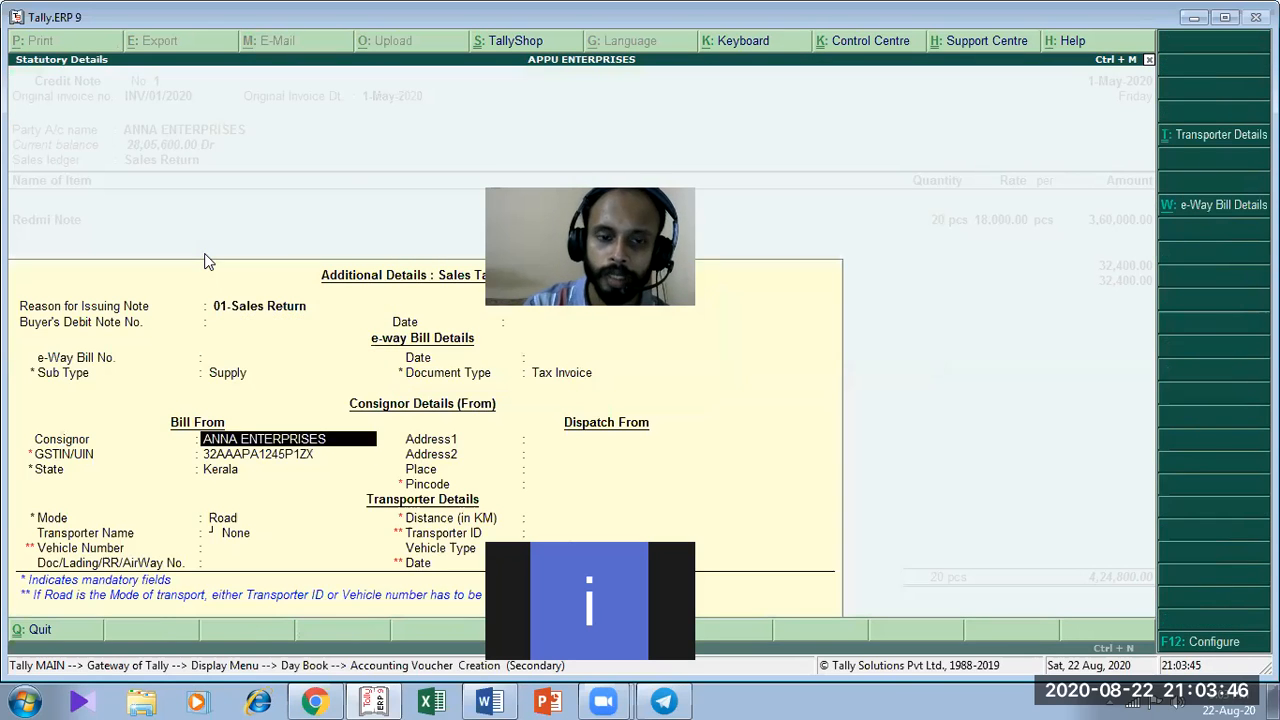
key(Return)
key(Return)
key(Return)
key(Return)
key(Return)
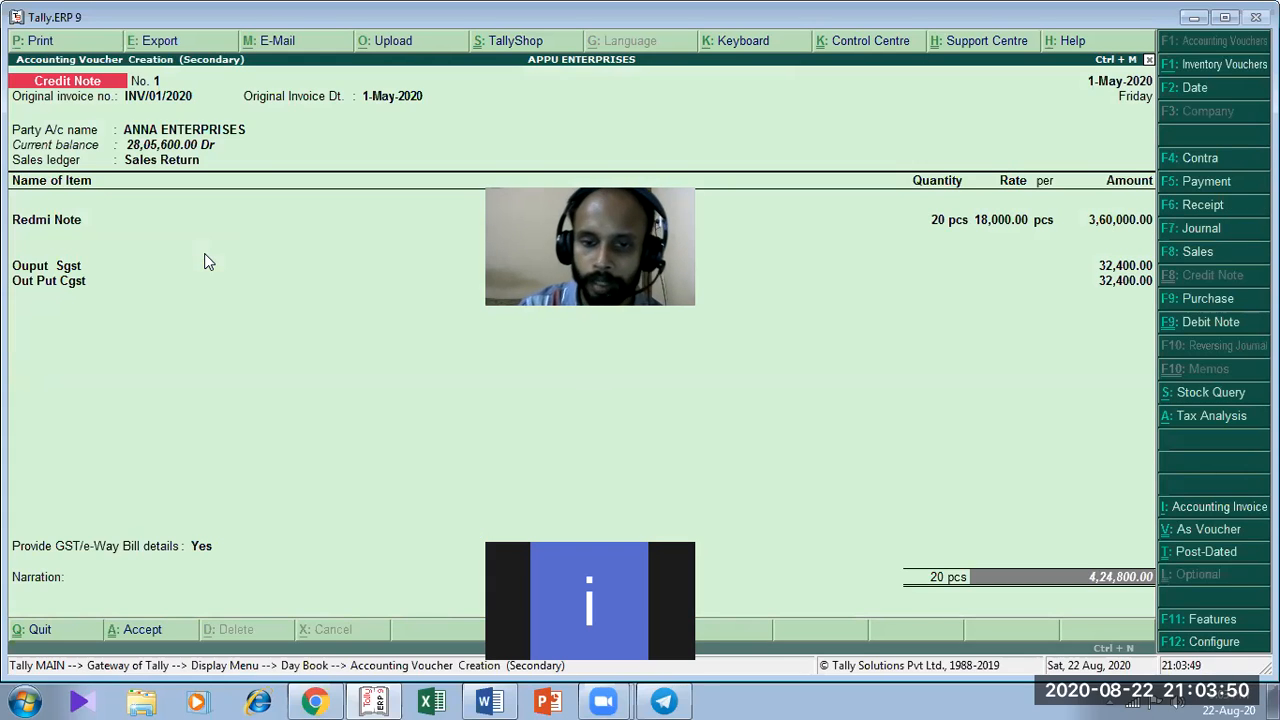
Allocate the full 4,24,800 credit for ANNA ENTERPRISES as Agst Ref to the pending bill inv/01/2020
key(Return)
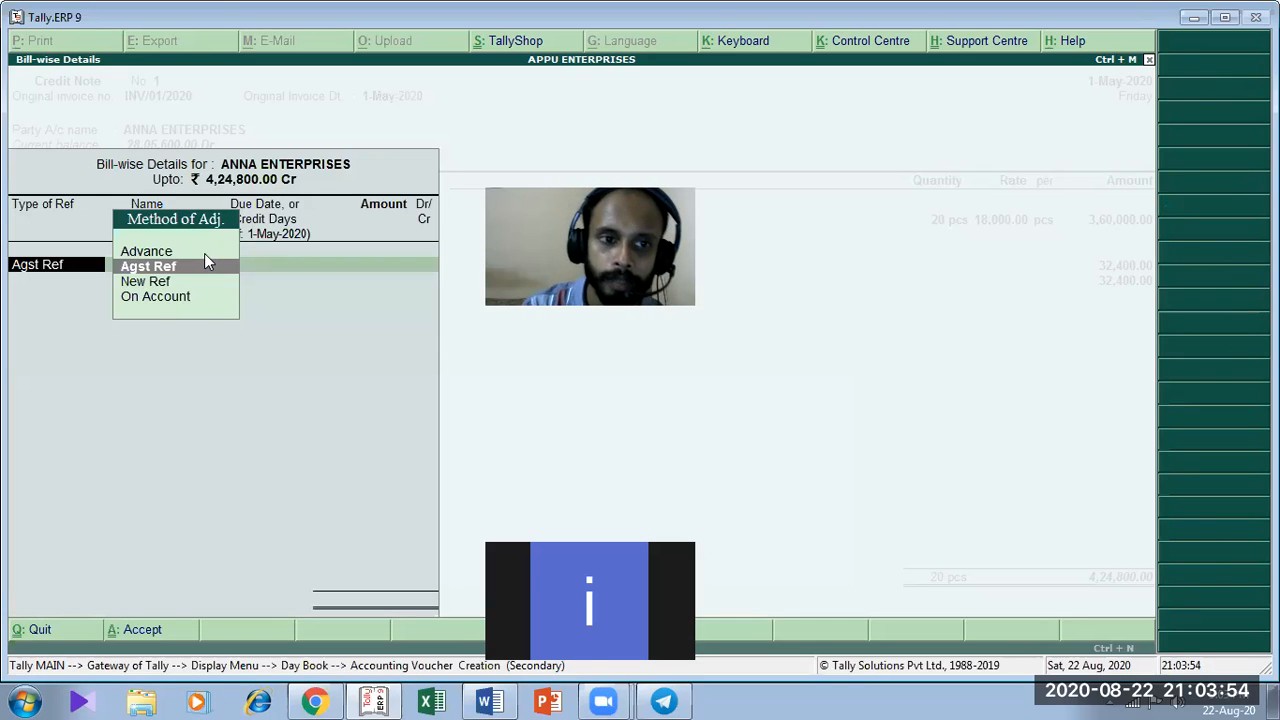
click(204, 262)
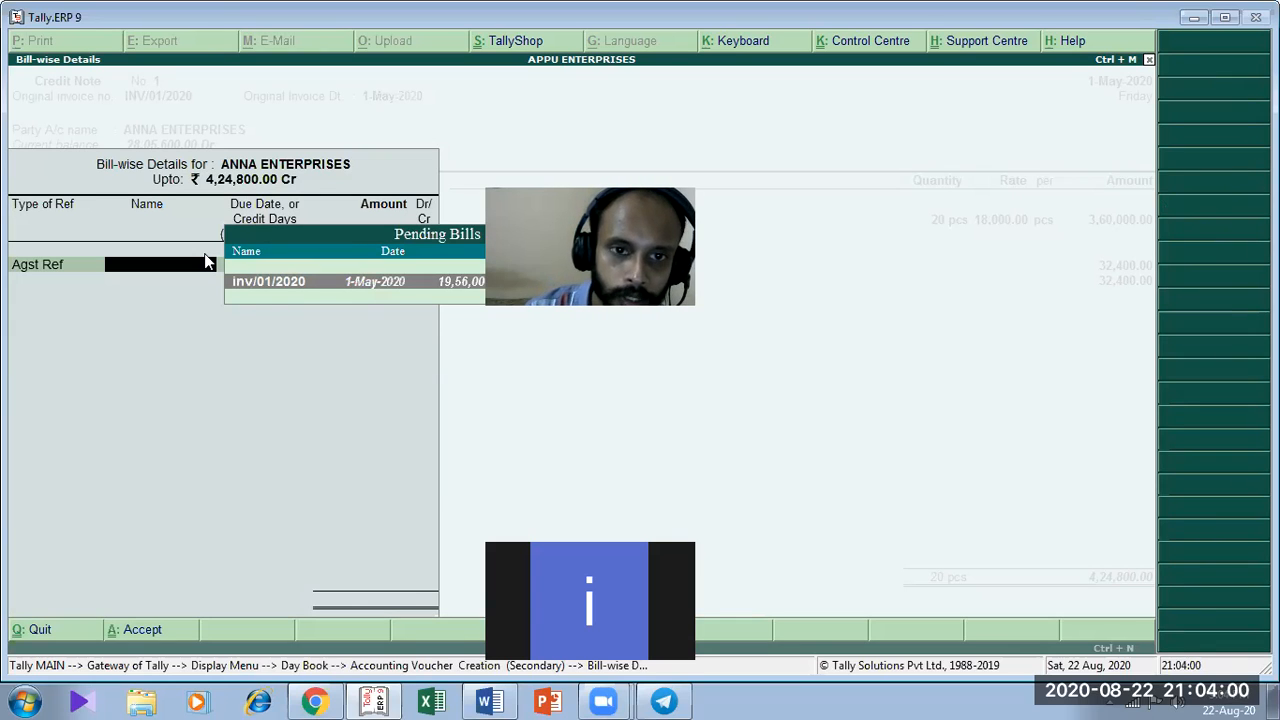
key(Return)
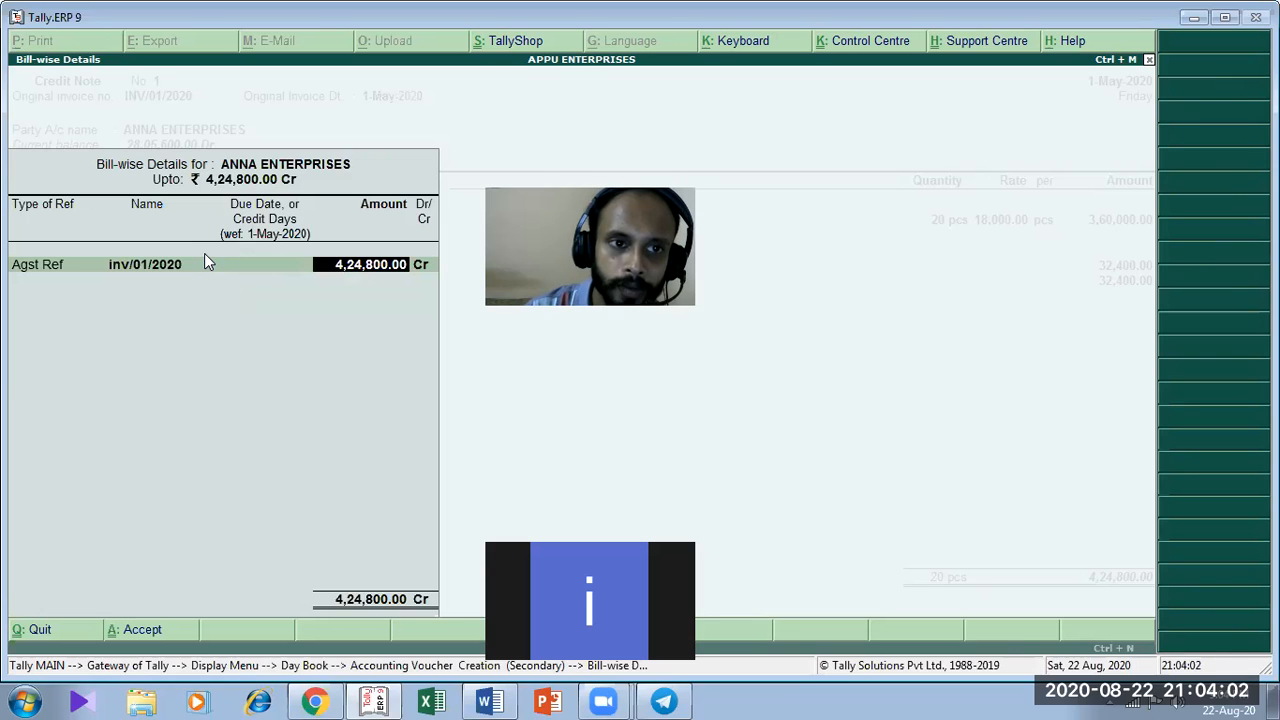
key(Return)
key(Return)
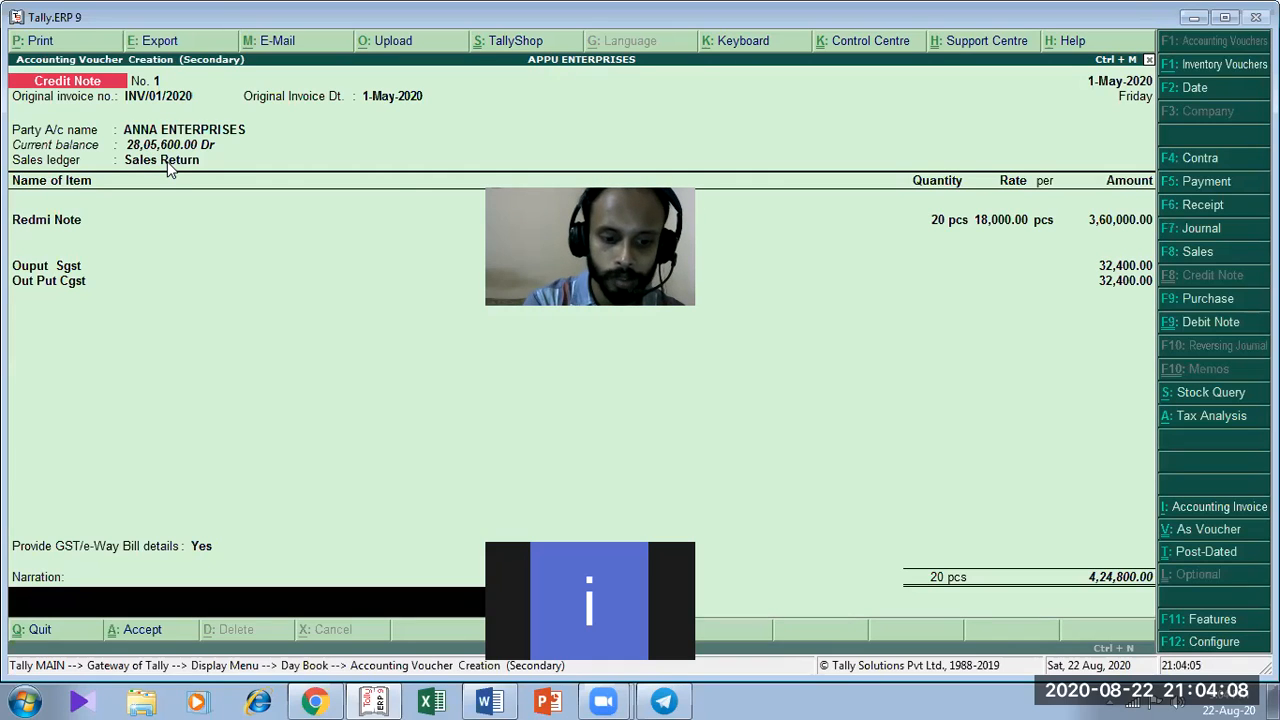
Enter the narration "GOODES RECEIVED FROM DEBTORS" and save the credit note despite the tax amount warning
text(GOOD)
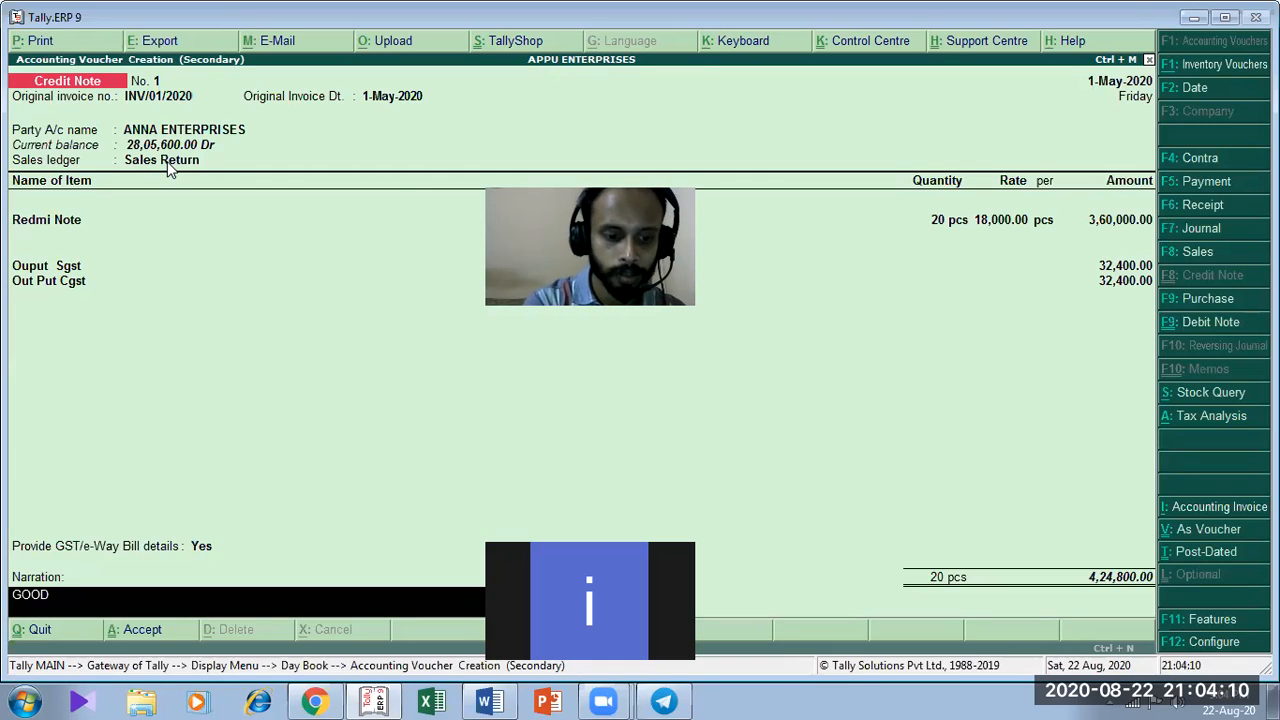
text(E)
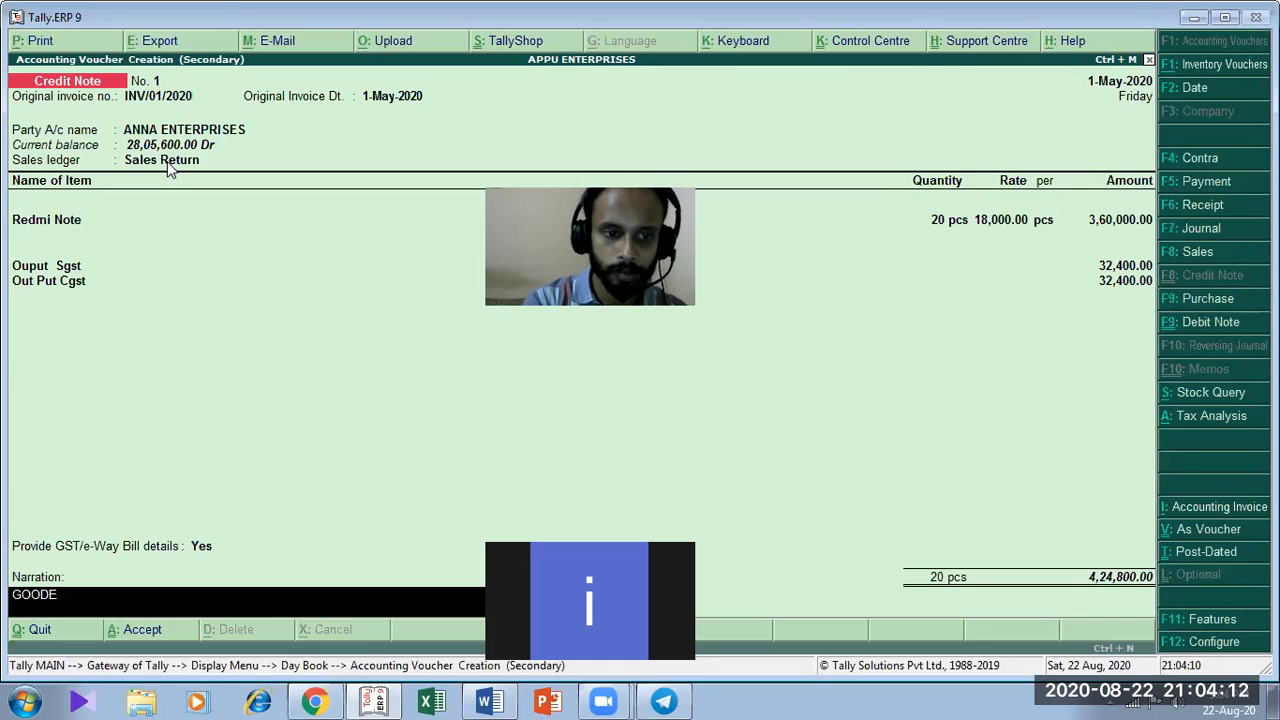
text(S R)
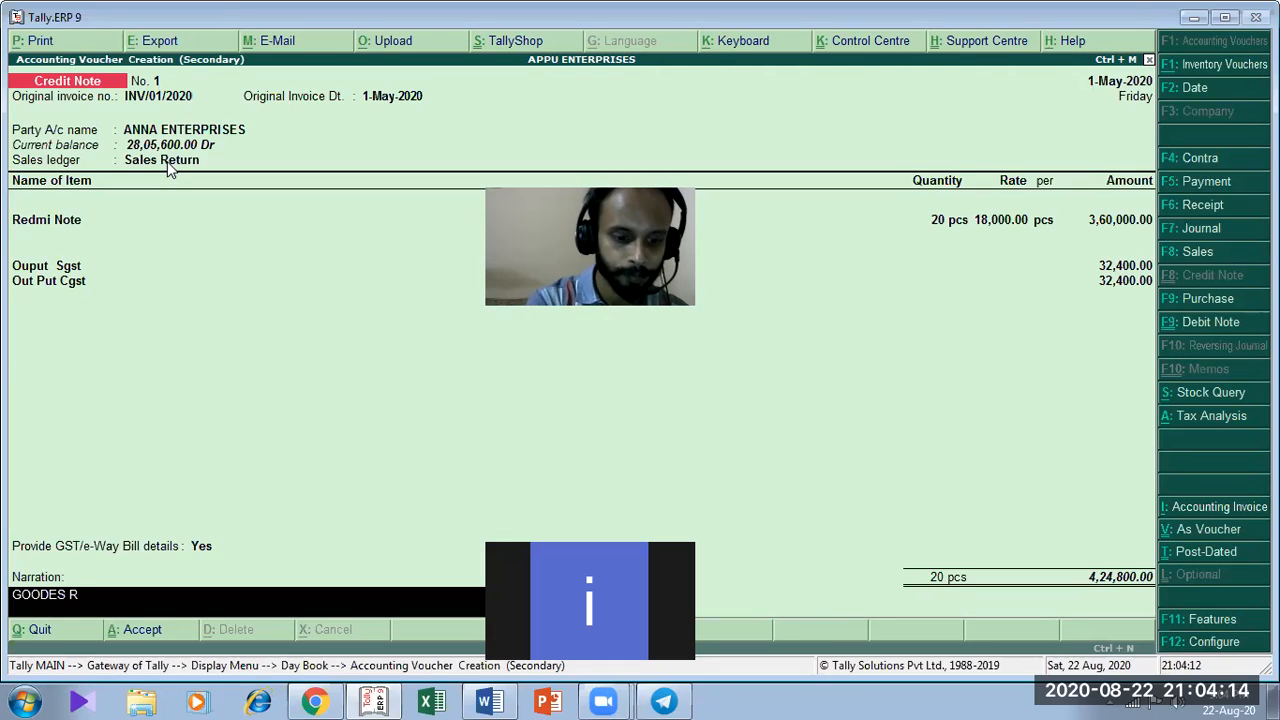
text(ECEI)
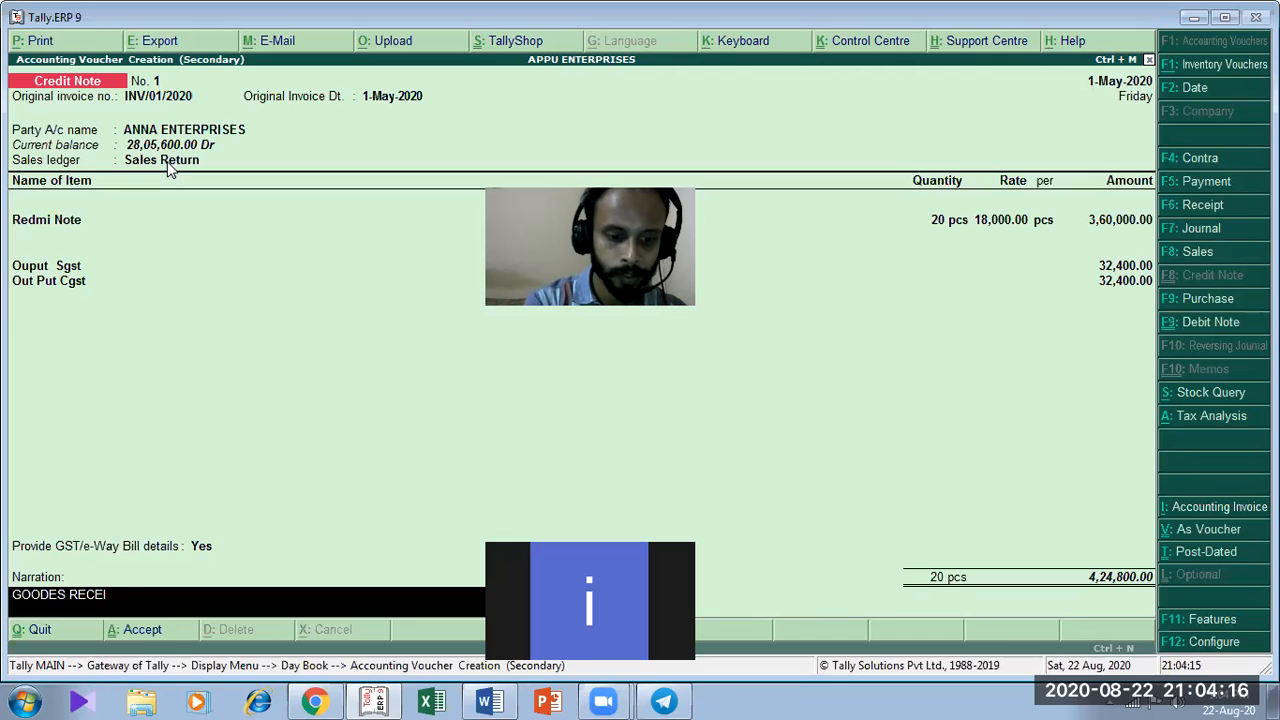
text(VED FROM D)
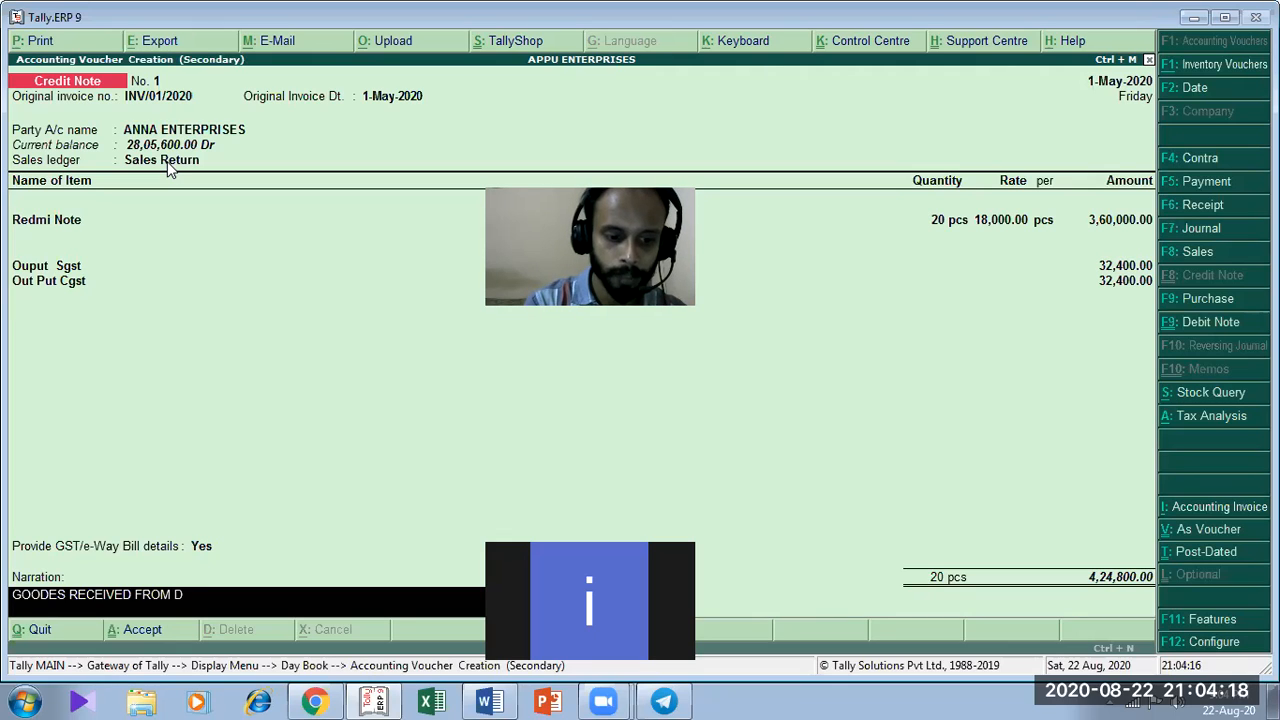
text(EB)
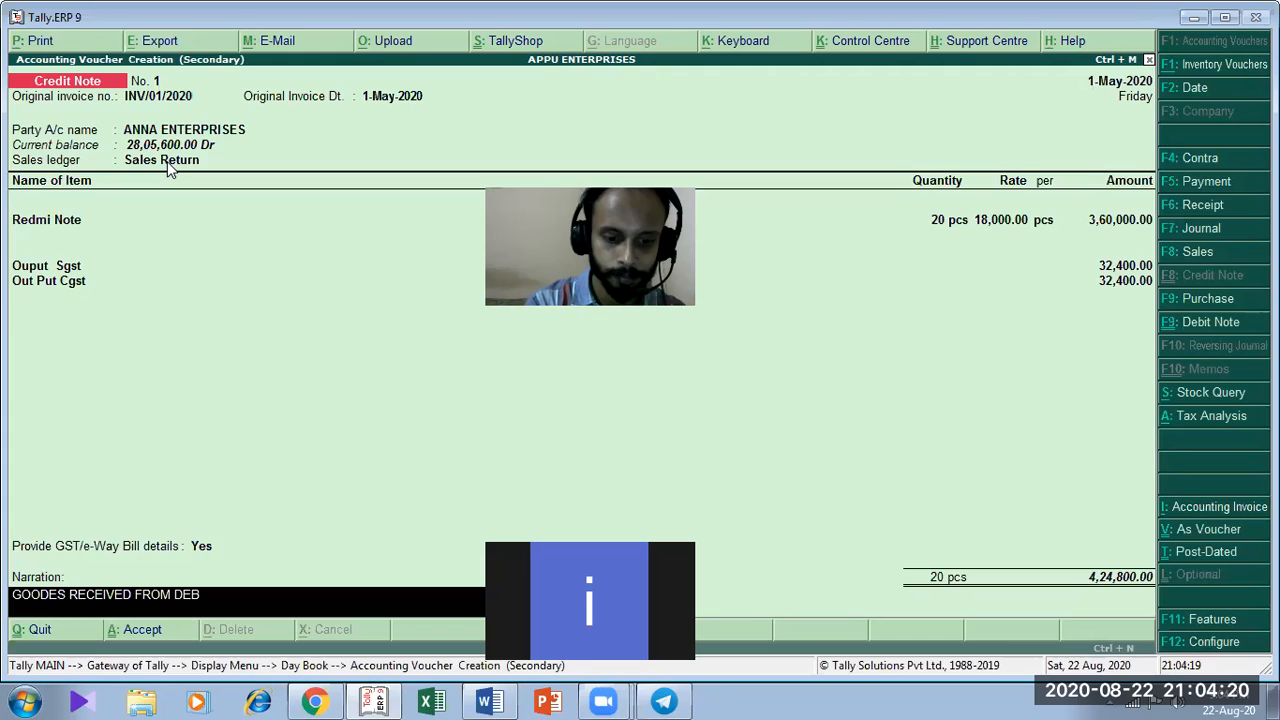
text(TORS.)
key(Return)
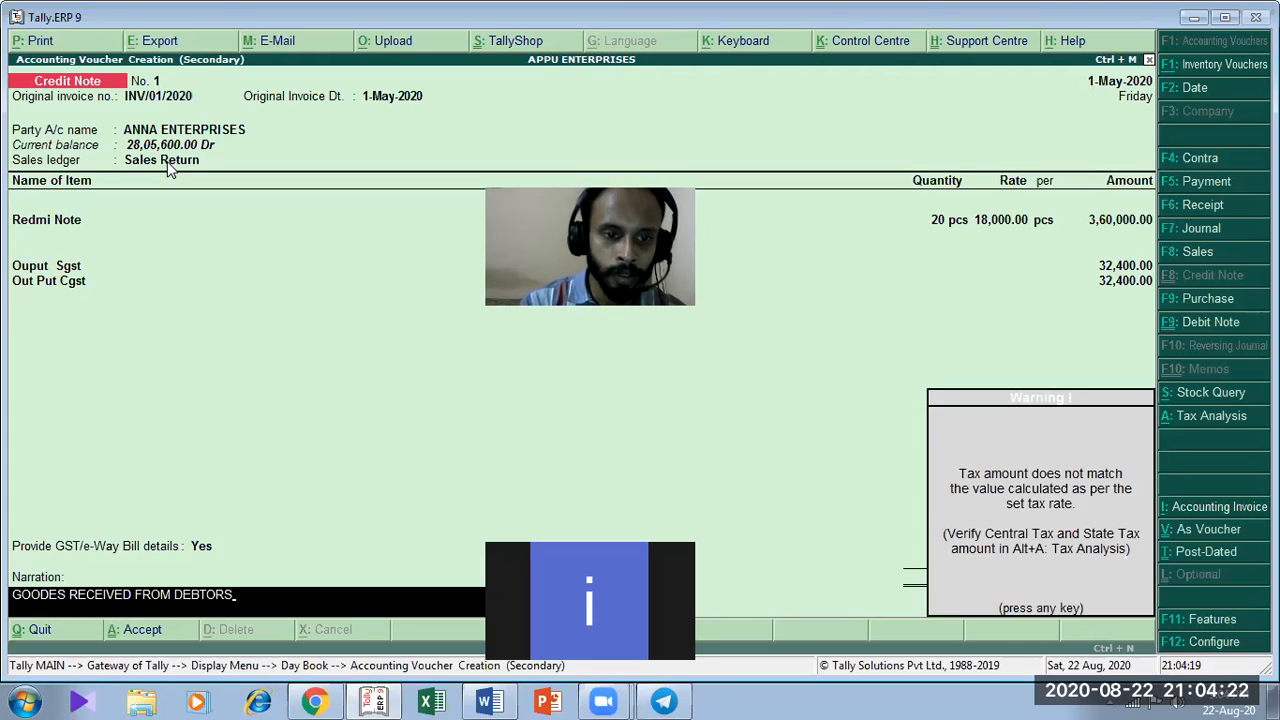
key(Return)
key(Return)
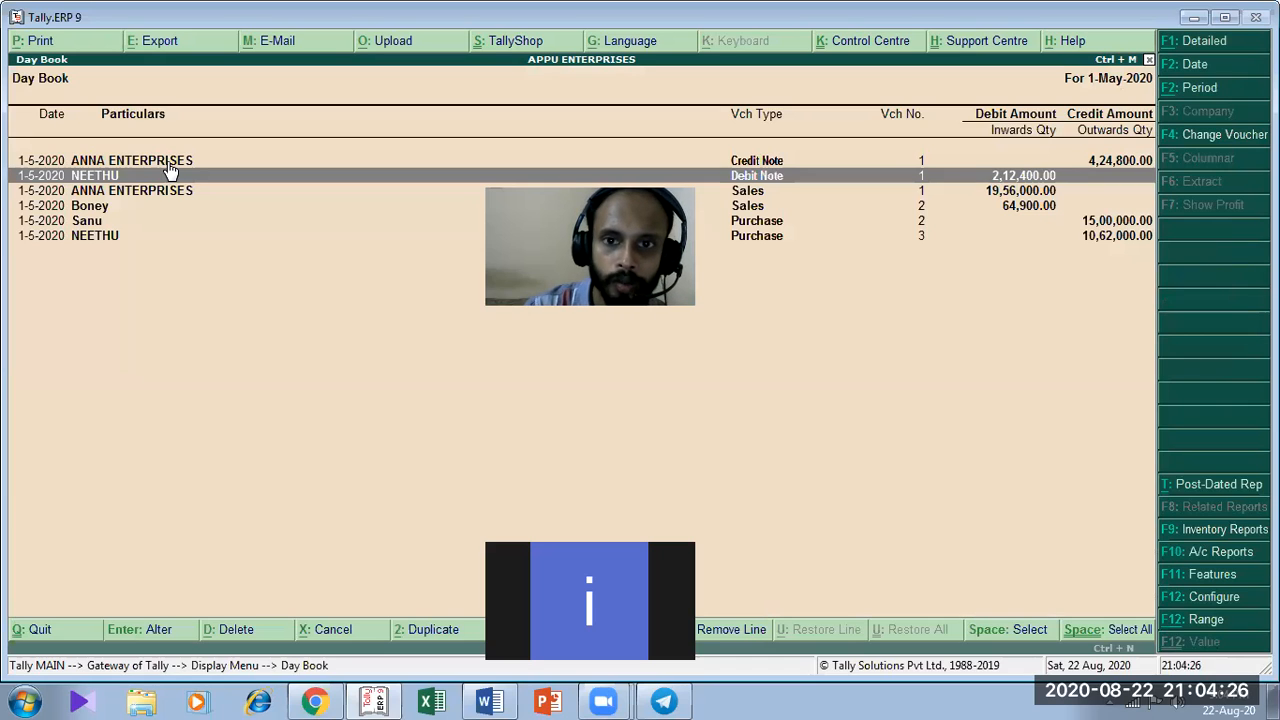
Check the party's current balance in the ANNA ENTERPRISES credit note and sales voucher from the Day Book
click(167, 161)
key(Return)
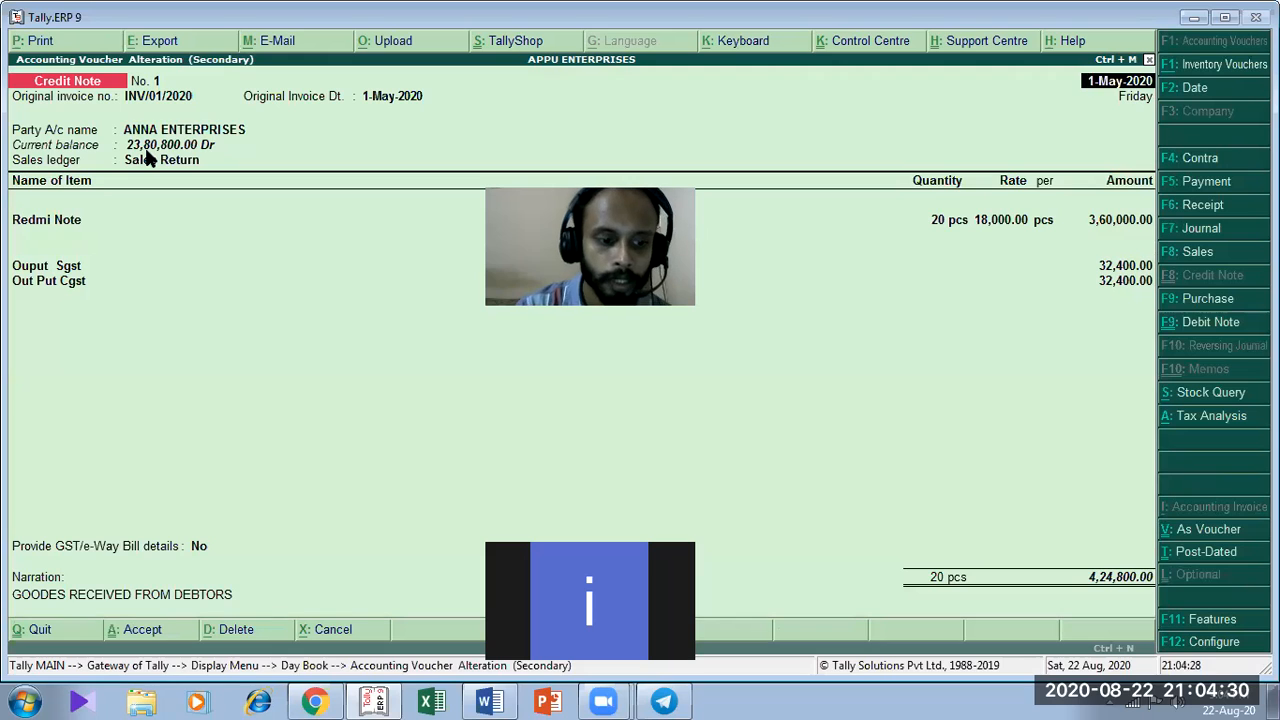
key(Escape)
key(Down)
key(Down)
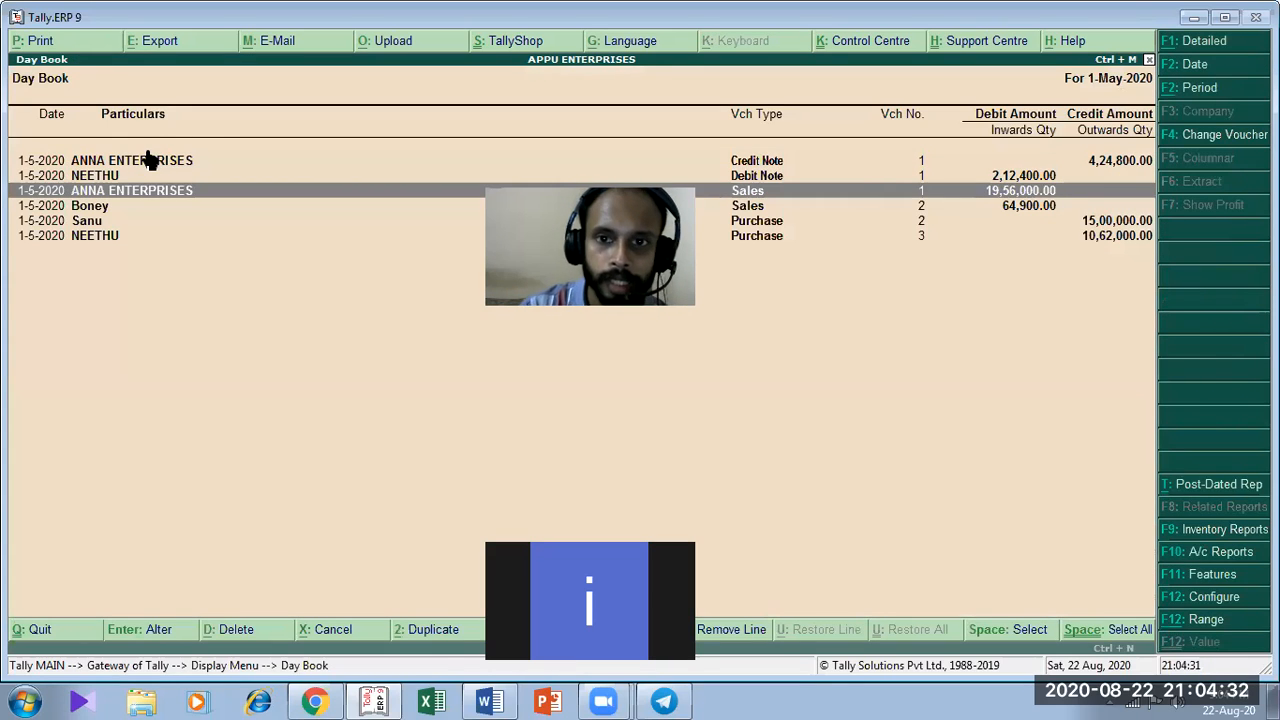
key(Return)
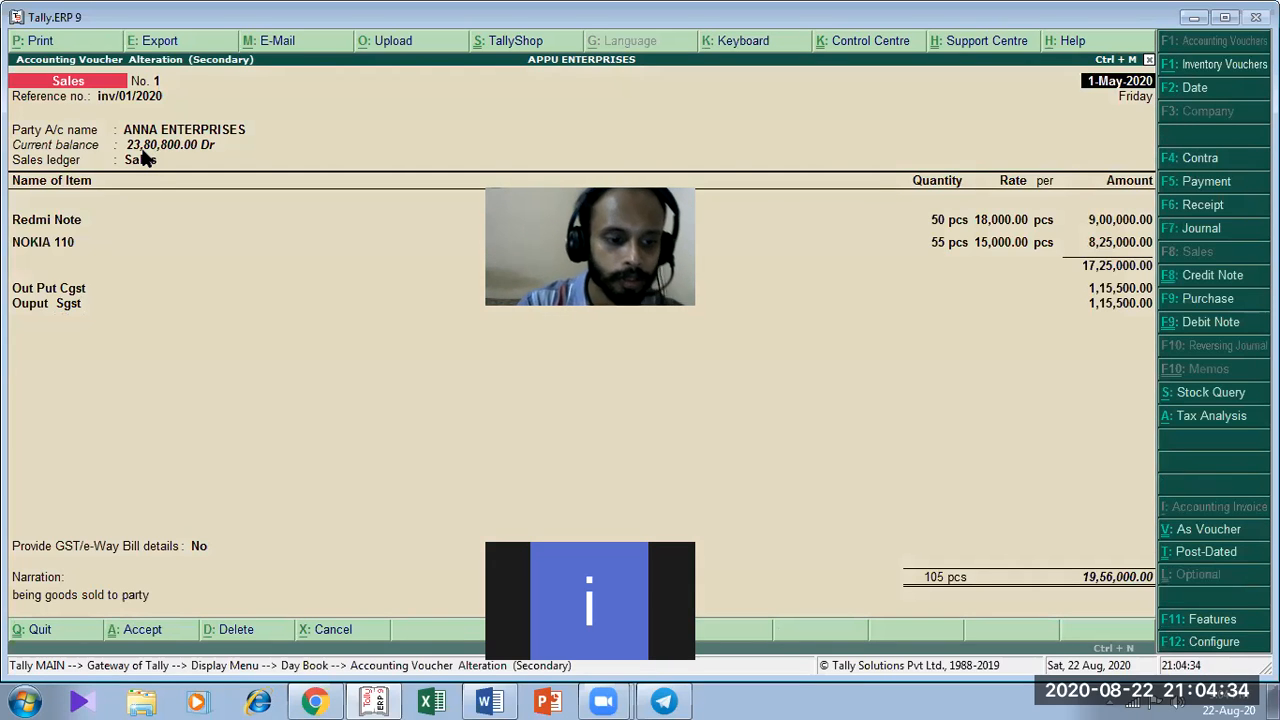
key(Escape)
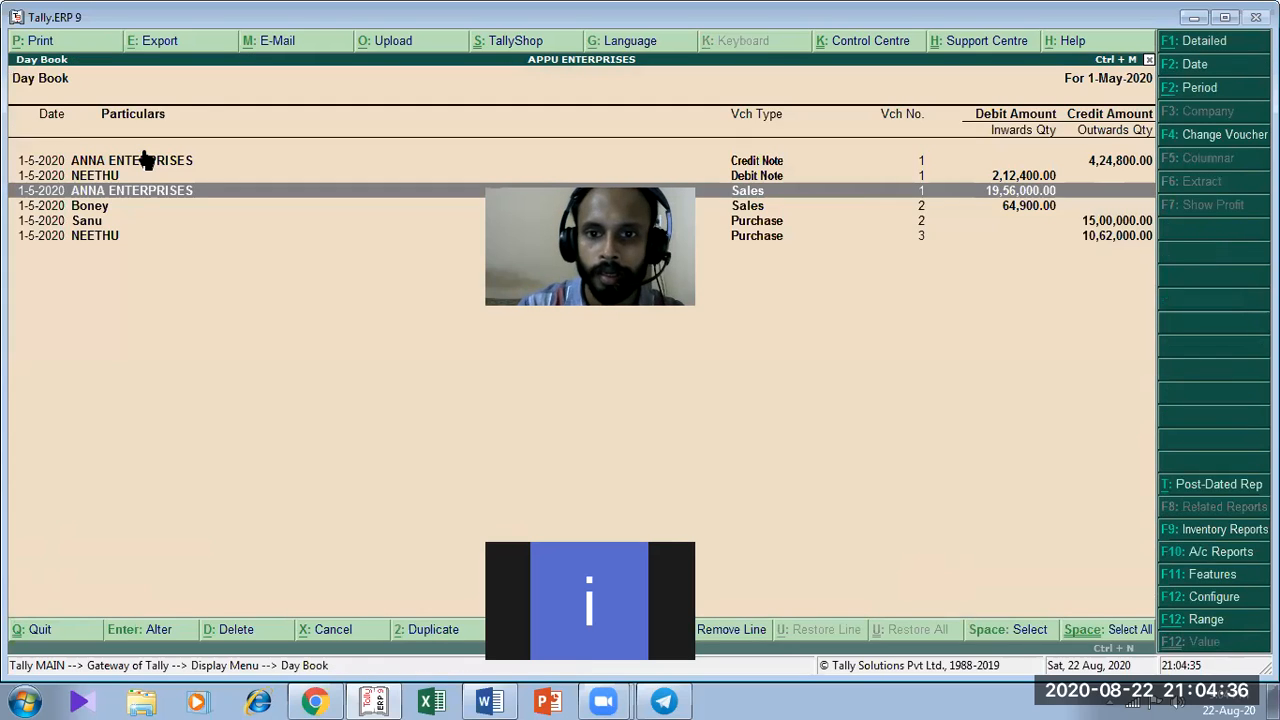
Compare the ANNA ENTERPRISES credit note with its sales voucher once more, and return to the Gateway of Tally
key(Up)
key(Up)
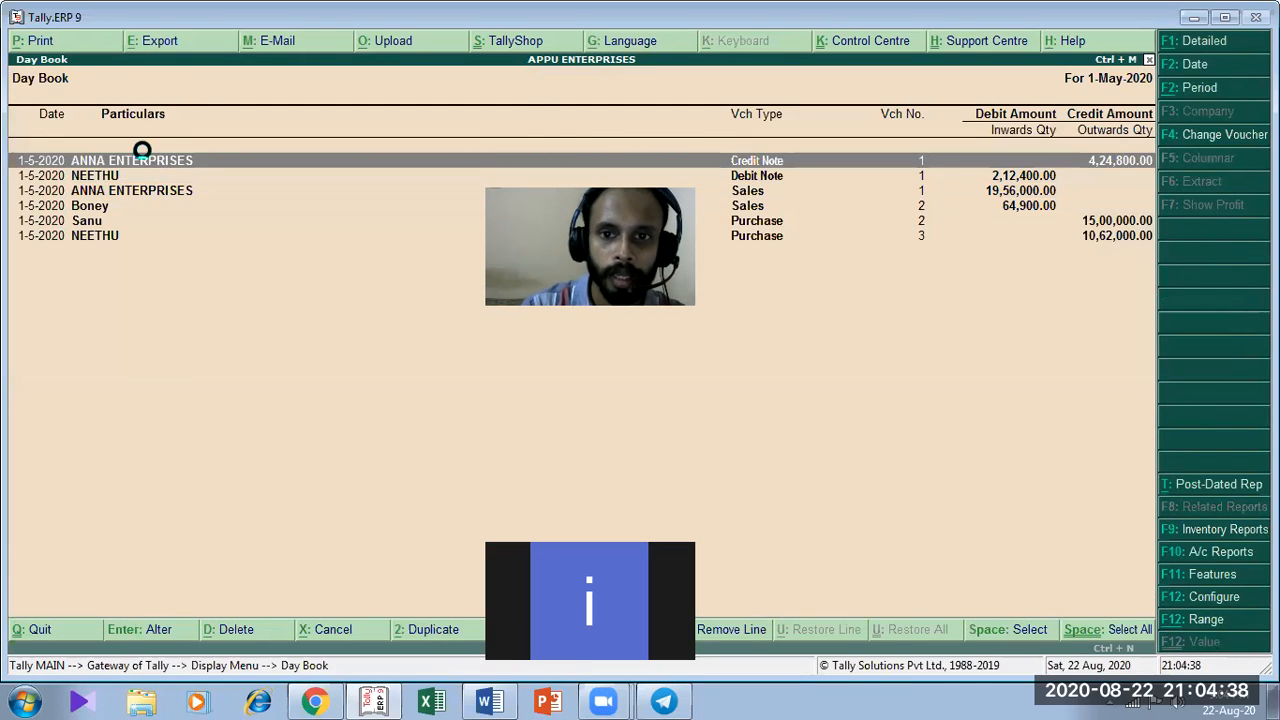
key(Return)
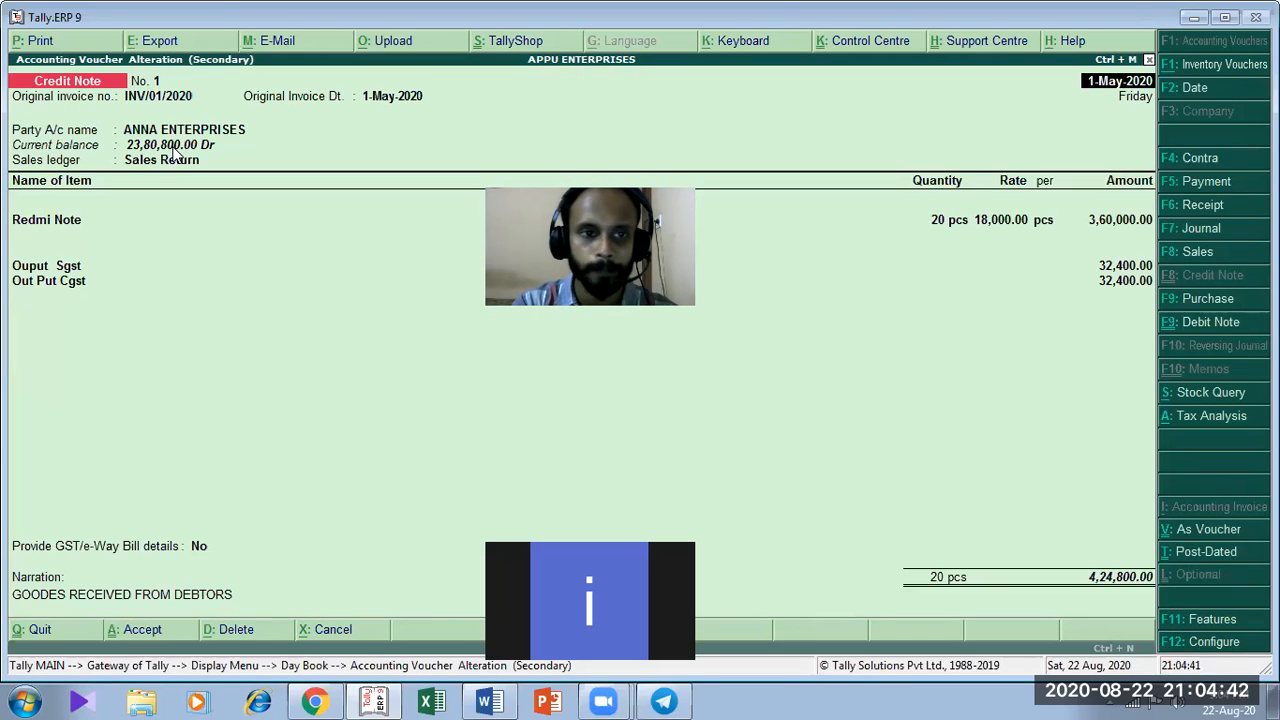
key(Escape)
key(y)
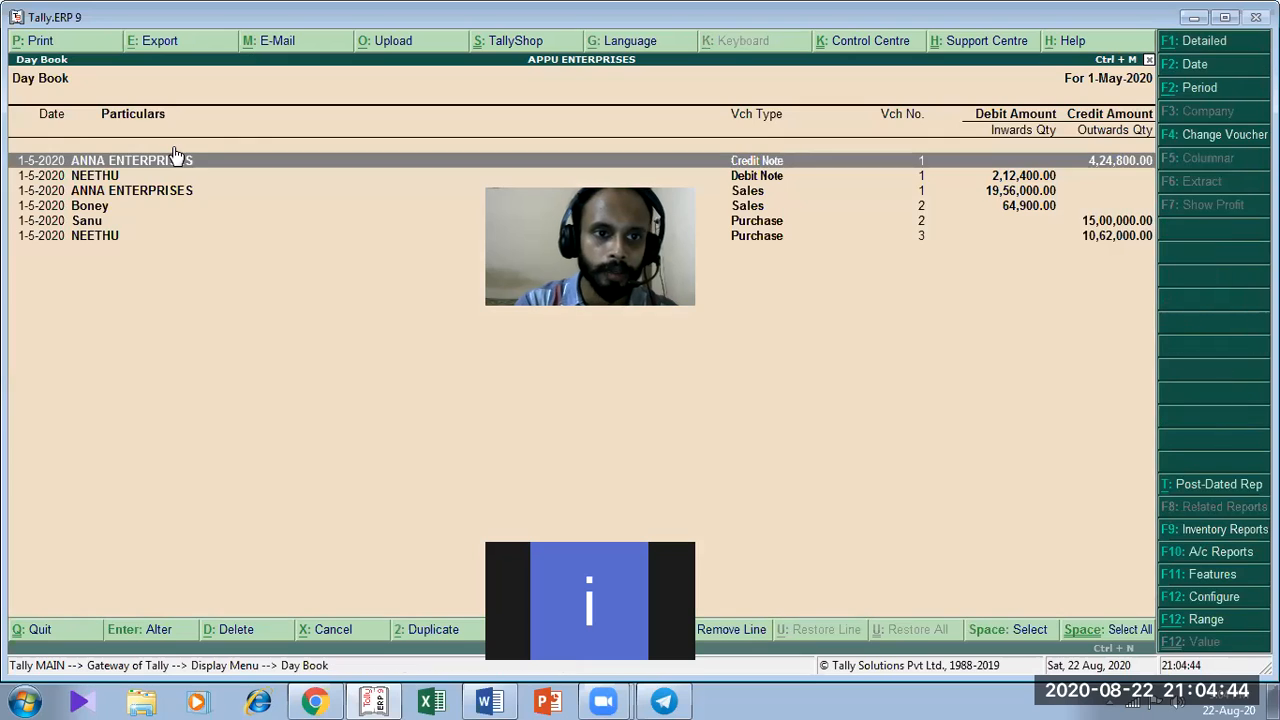
key(Down)
key(Down)
key(Return)
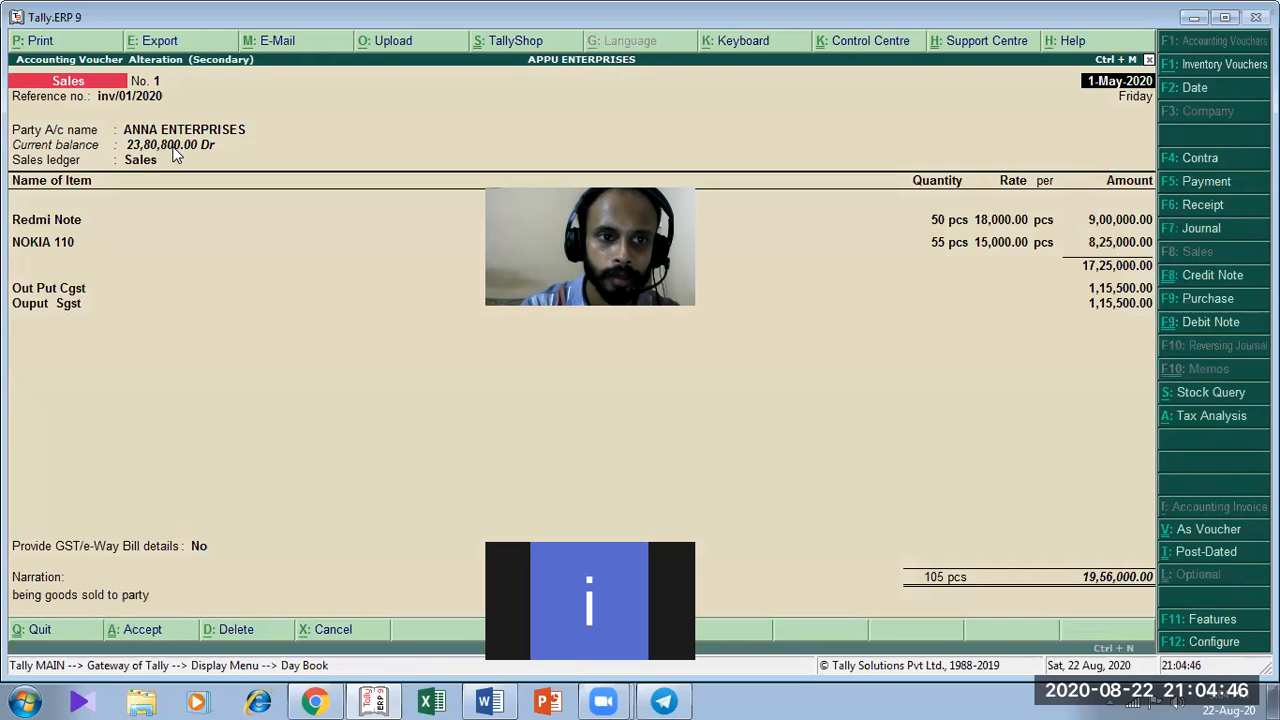
key(Escape)
key(Escape)
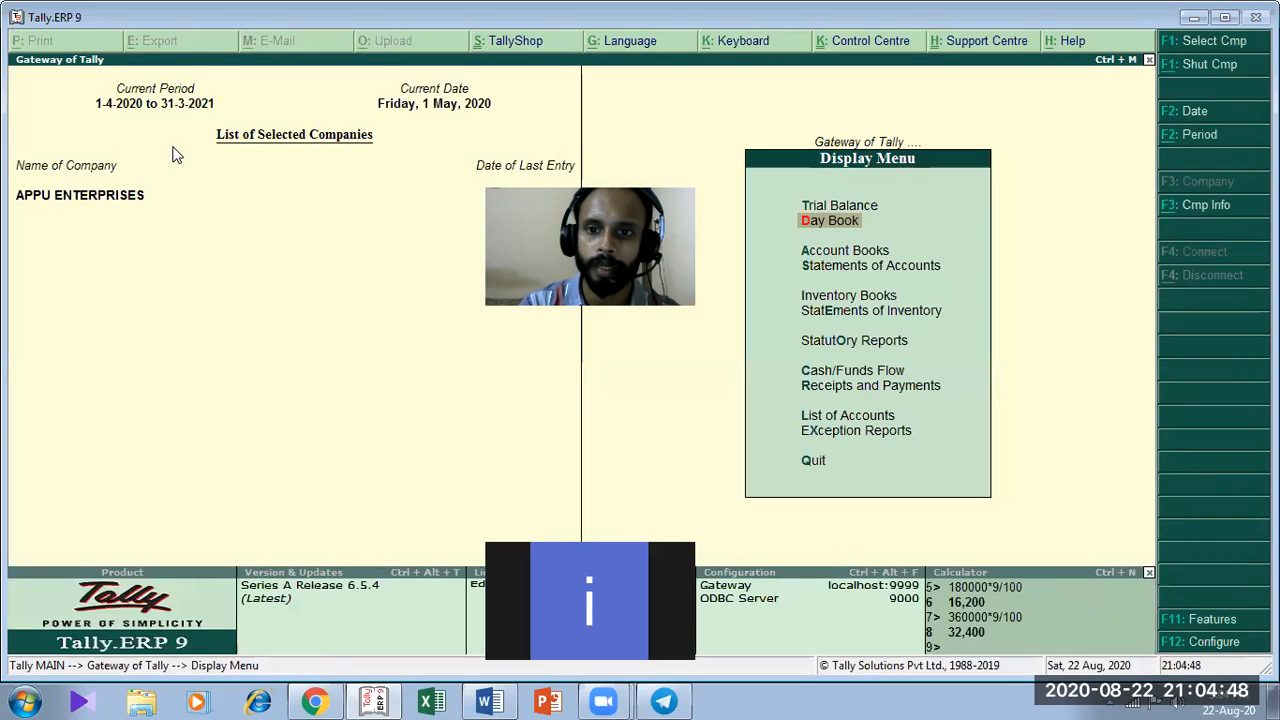
key(Escape)
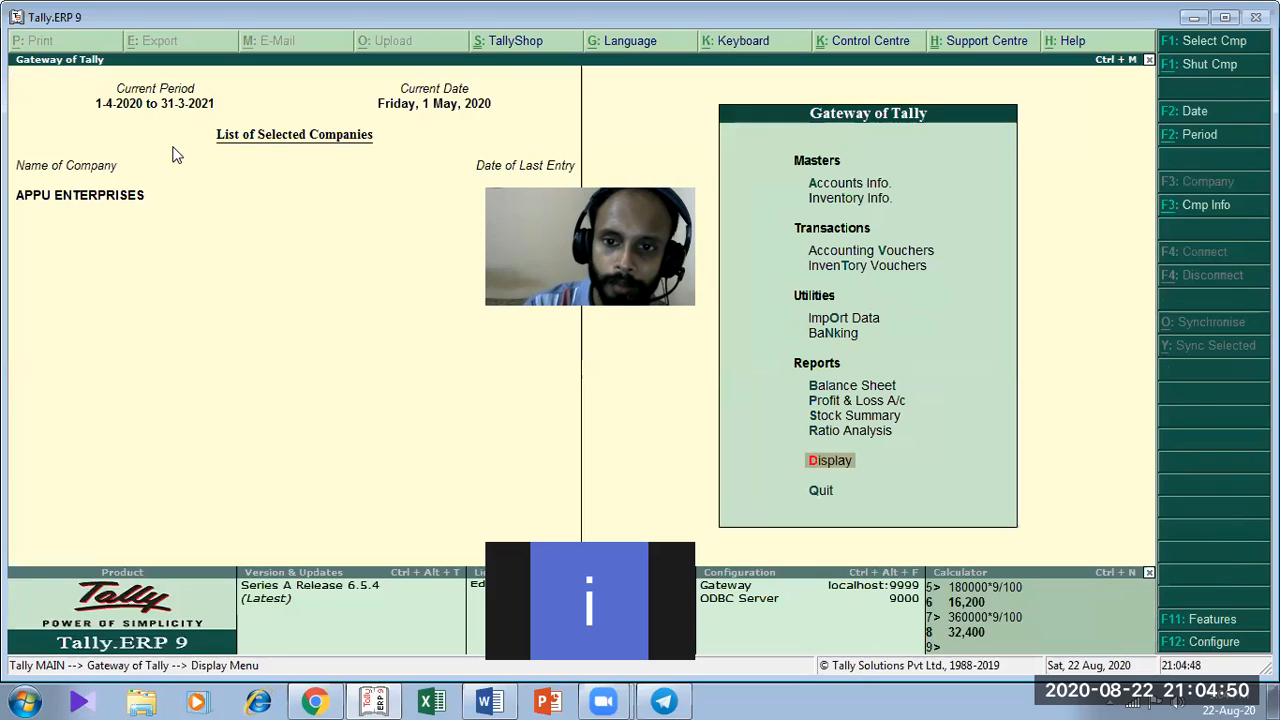
View the Balance Sheet in detailed form and drill down into the Sundry Debtors group under Current Assets
key(b)
key(alt+F1)
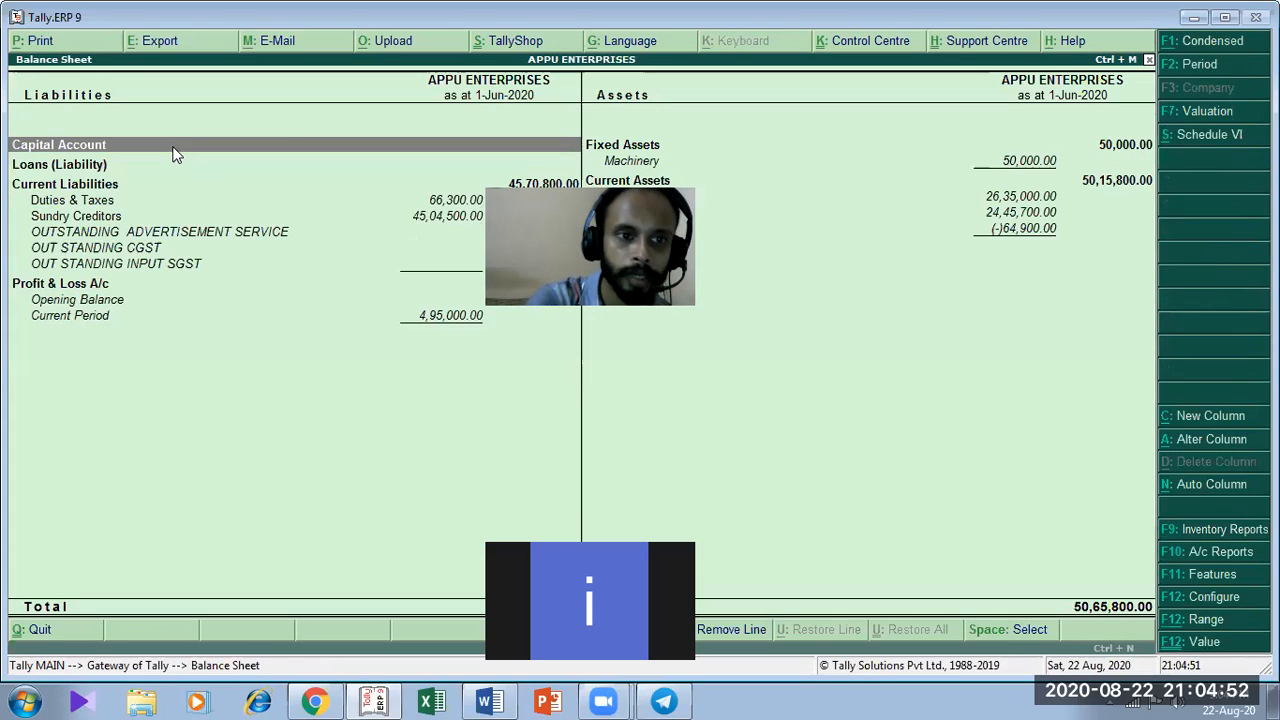
key(Down)
key(Down)
key(Right)
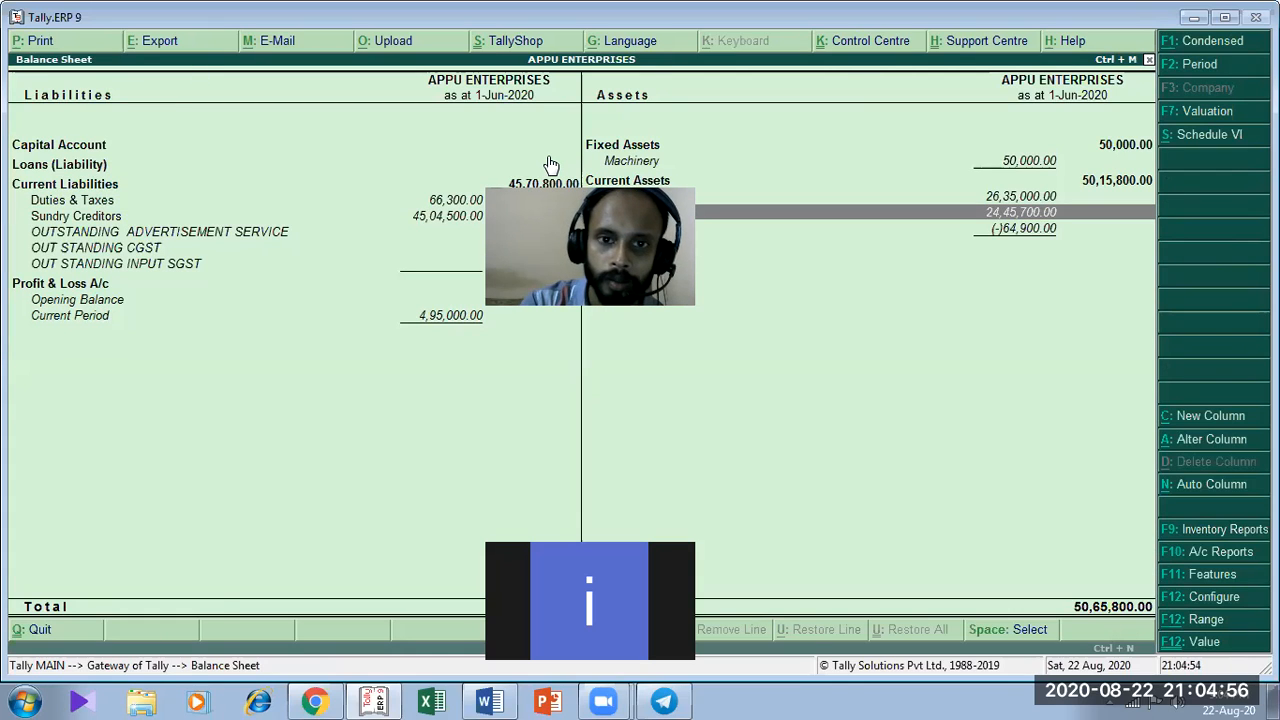
key(Return)
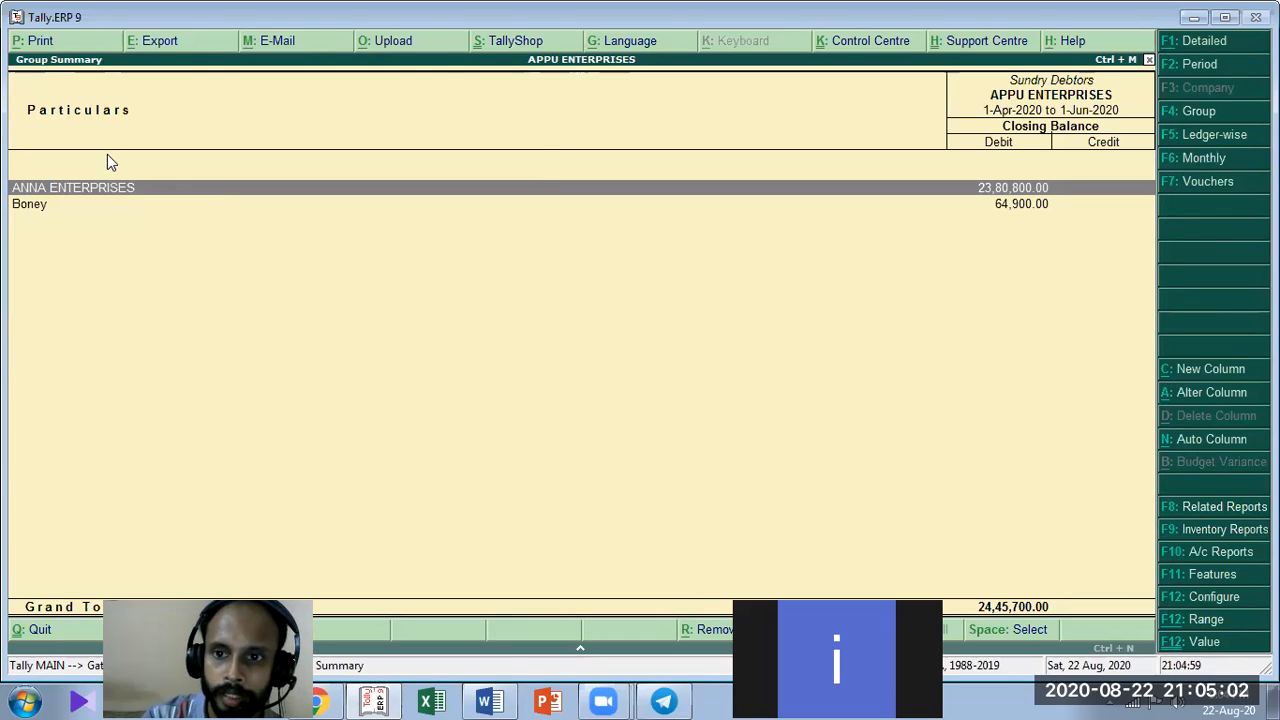
Drill down into the ANNA ENTERPRISES monthly summary and show its ledger vouchers for June
key(Return)
key(Up)
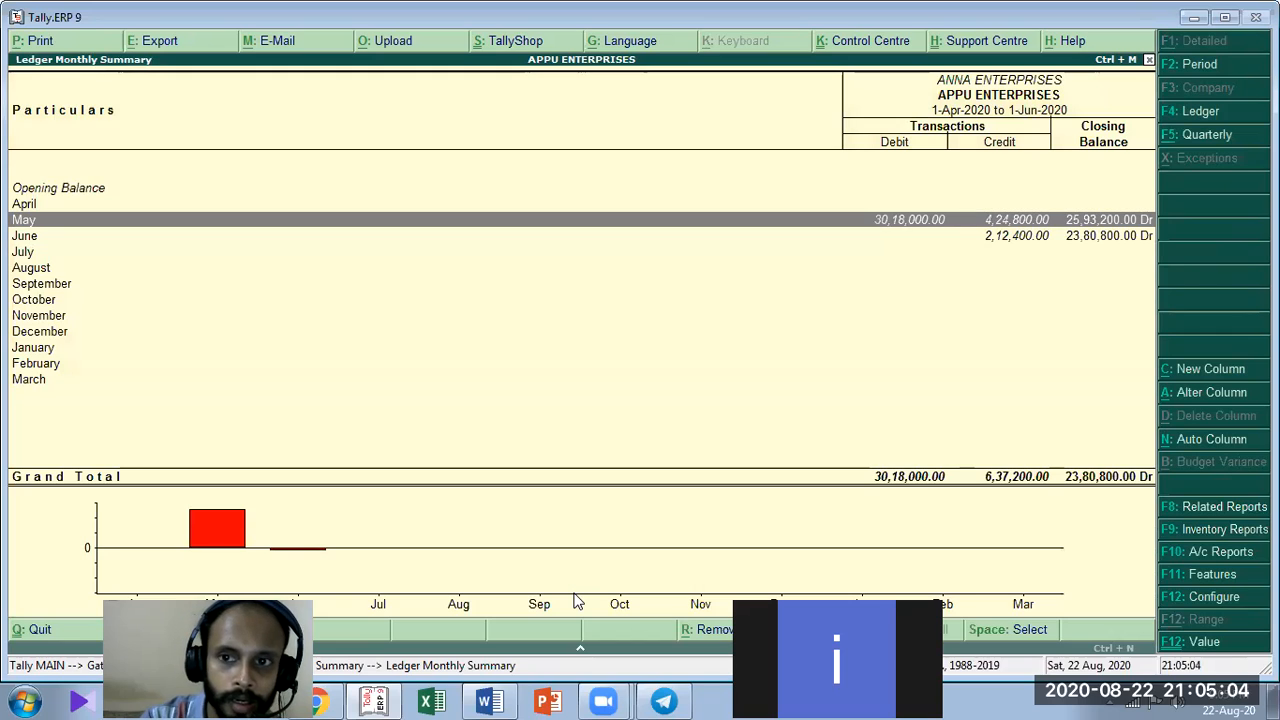
key(Down)
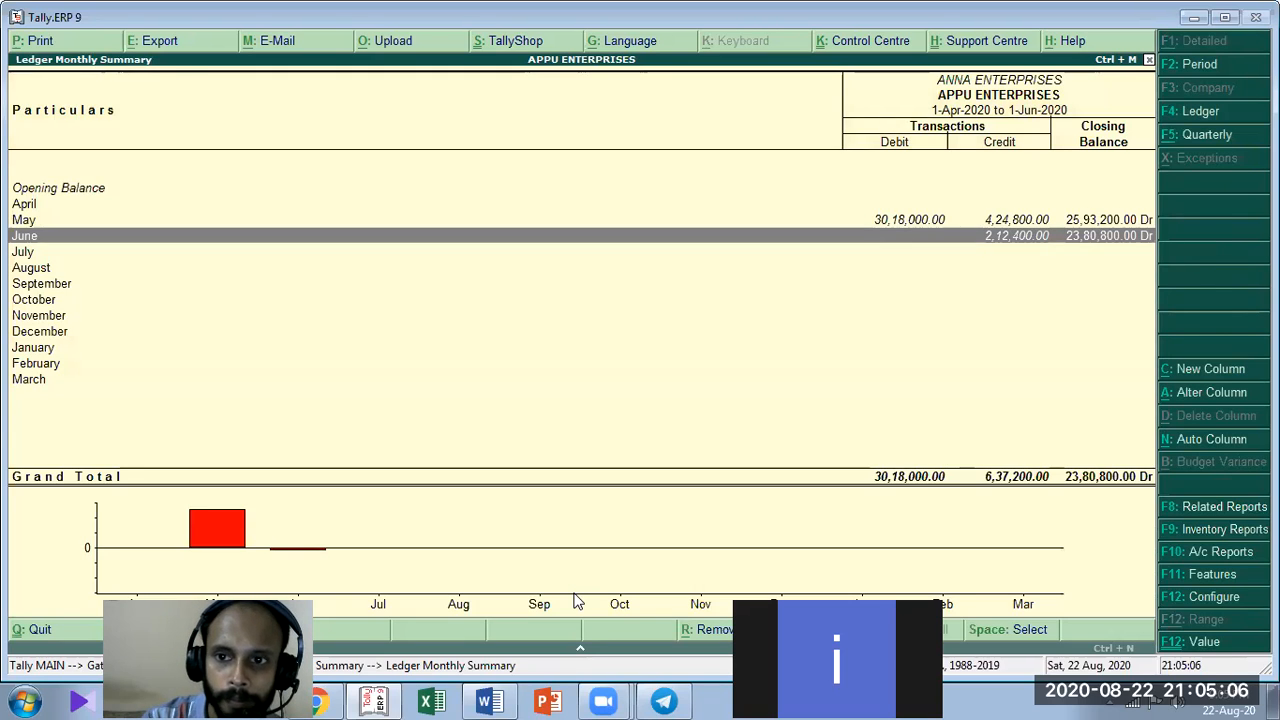
key(Return)
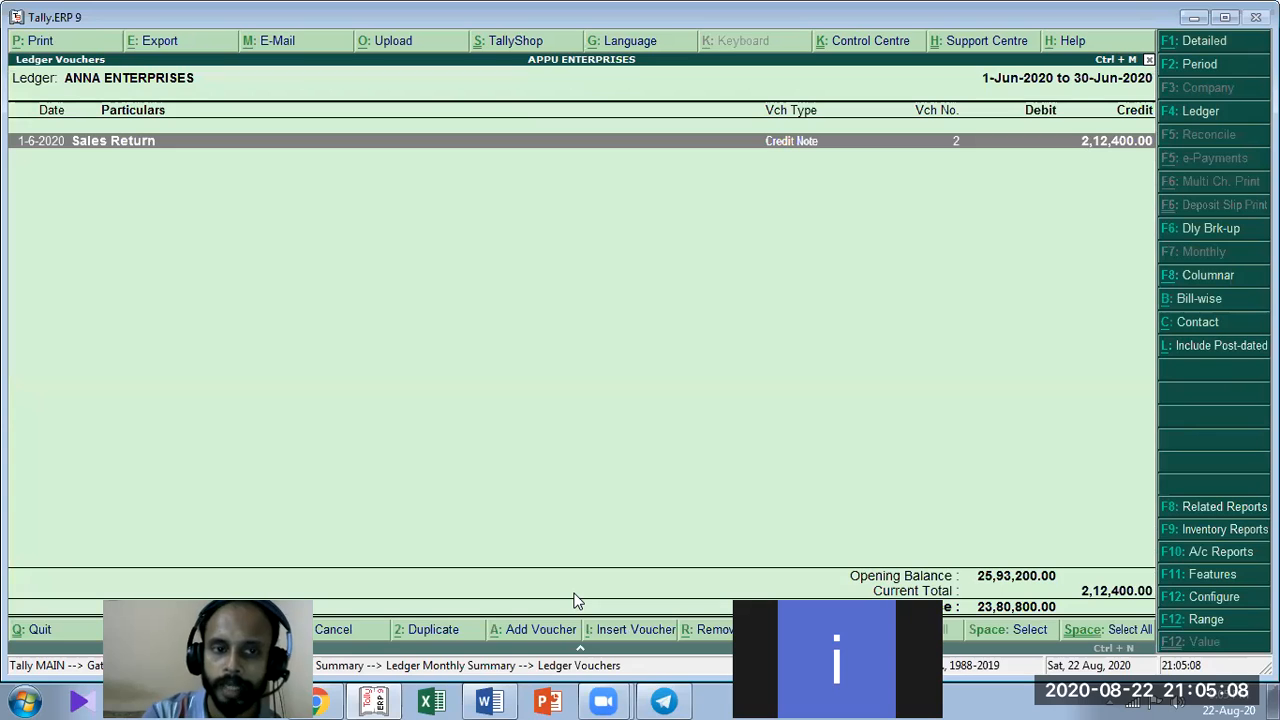
Show the ANNA ENTERPRISES ledger vouchers from 1-4-2020 to 31-3-2021 and compare the May sale with the June sales return
key(F2)
text(1/4/)
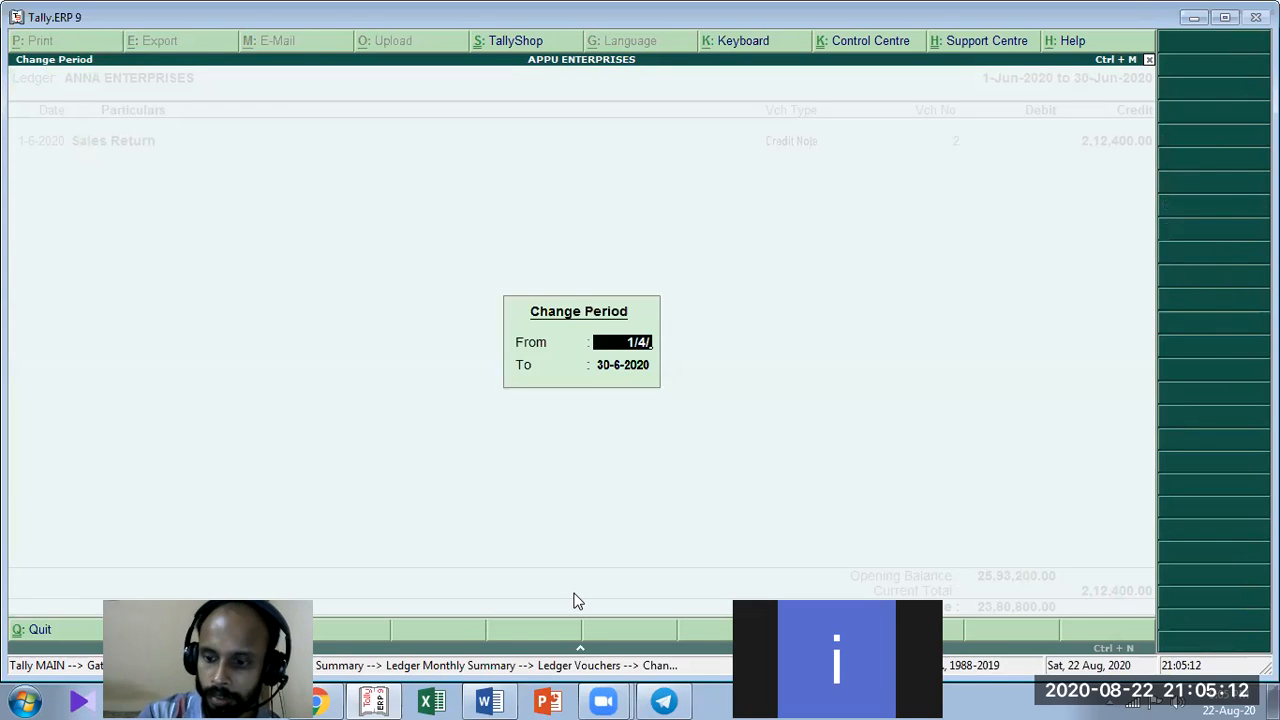
text(2020)
key(Return)
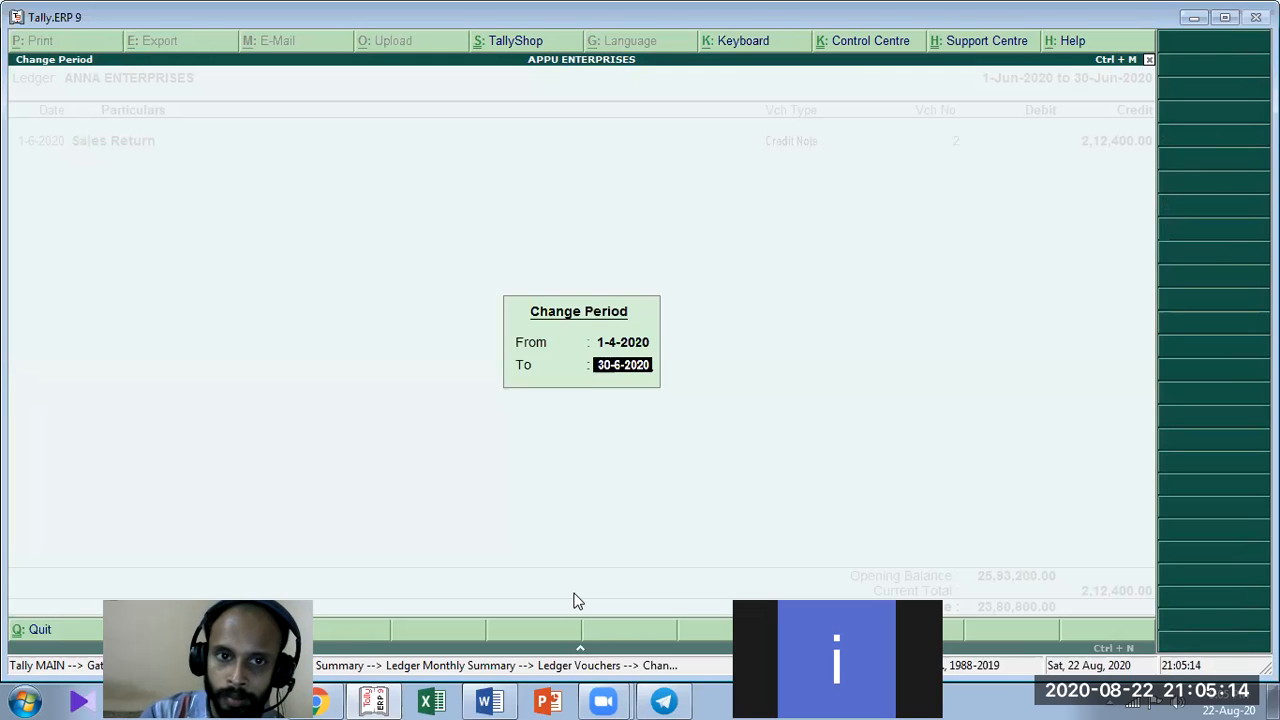
text(31/3)
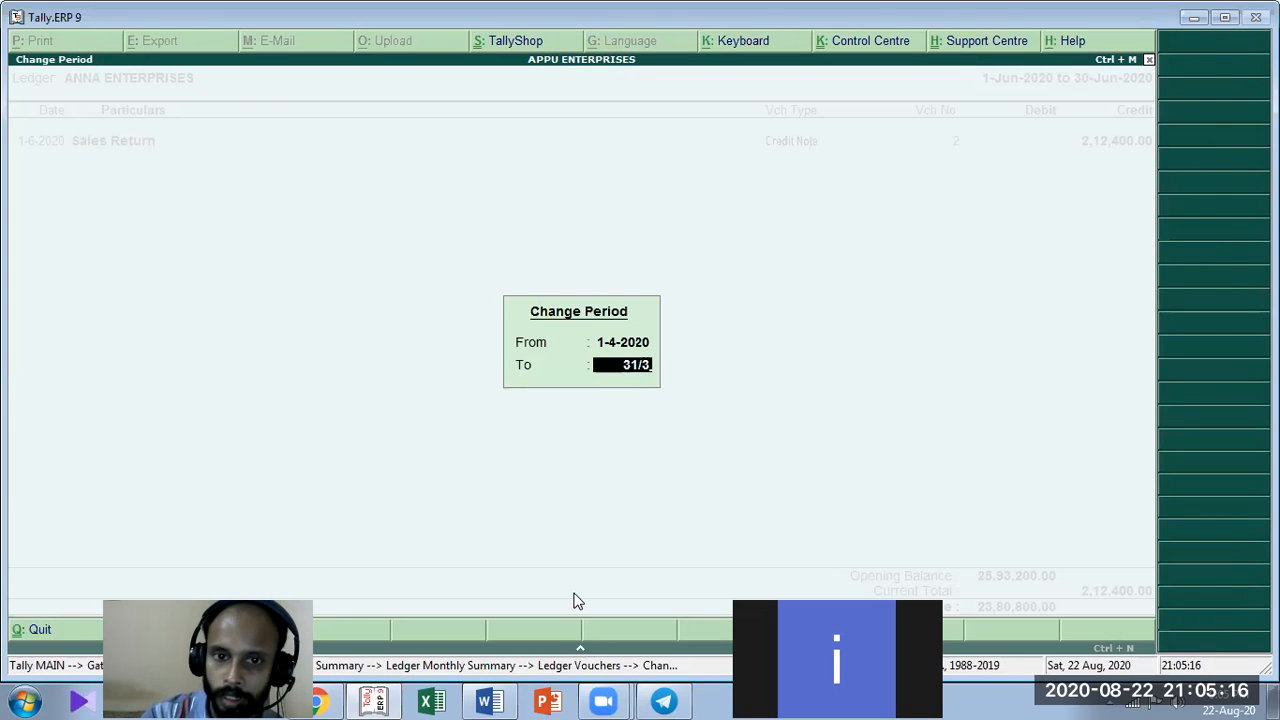
key(Return)
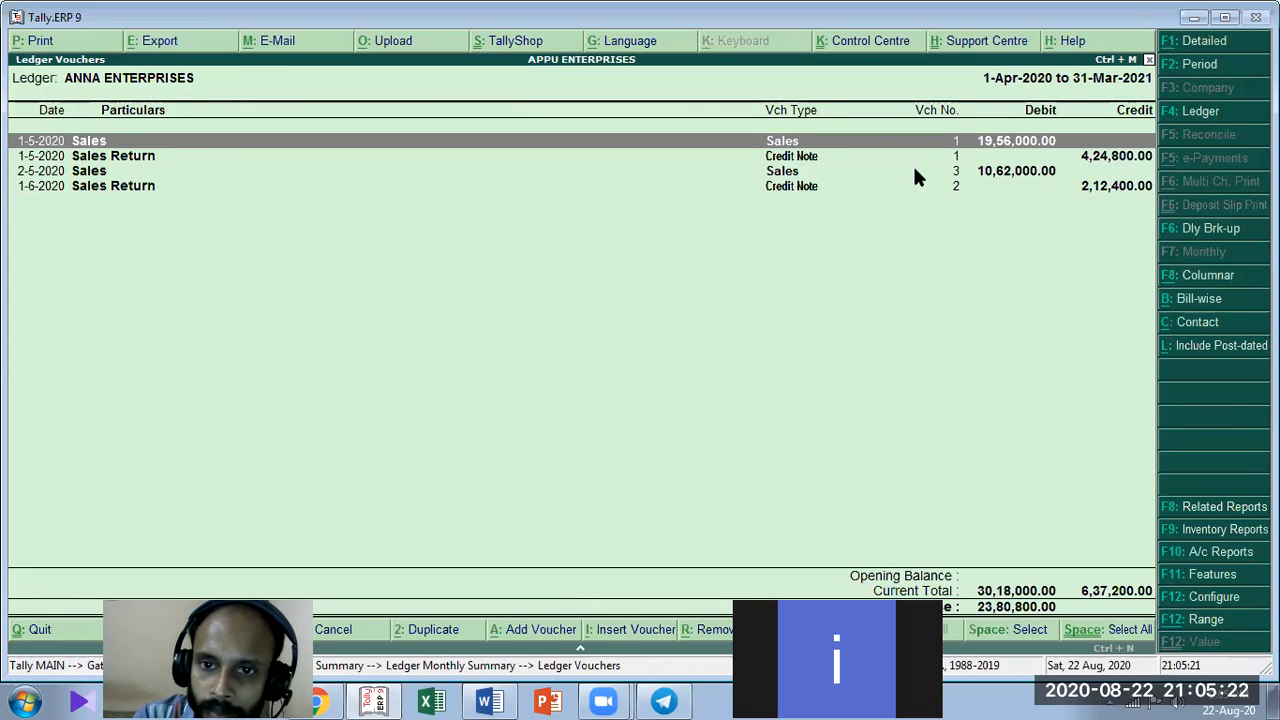
click(1005, 179)
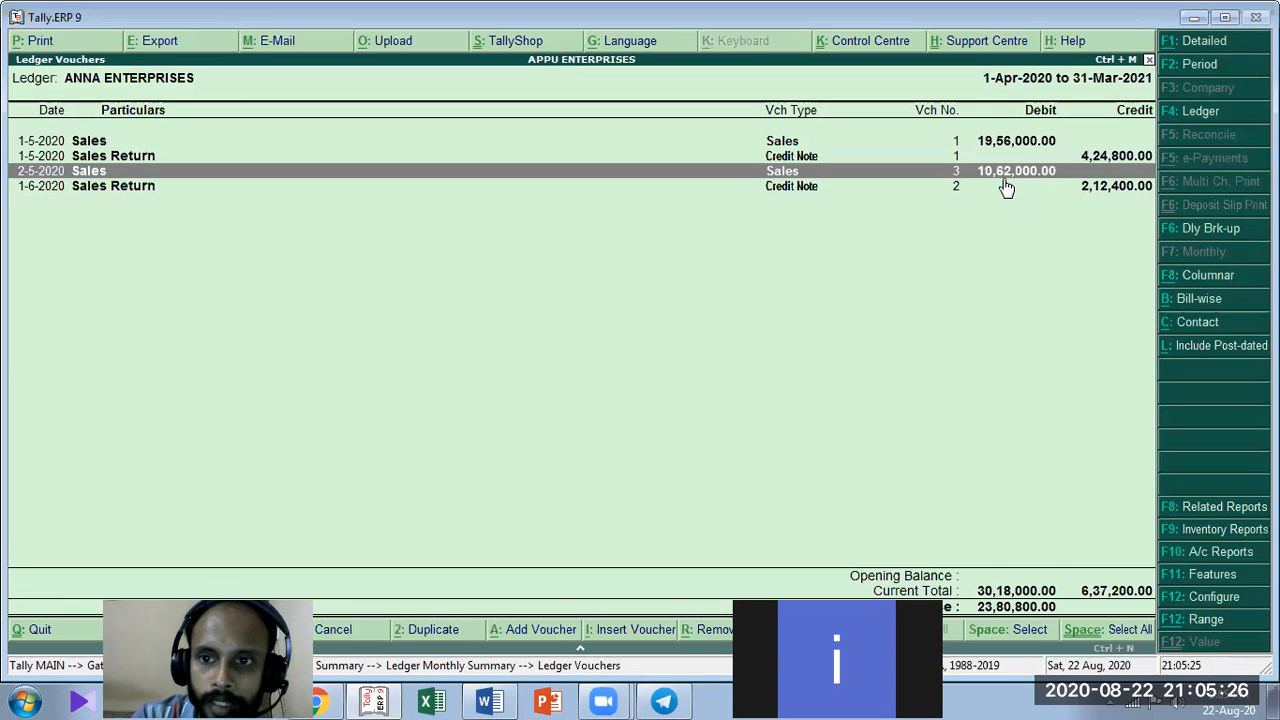
click(1093, 190)
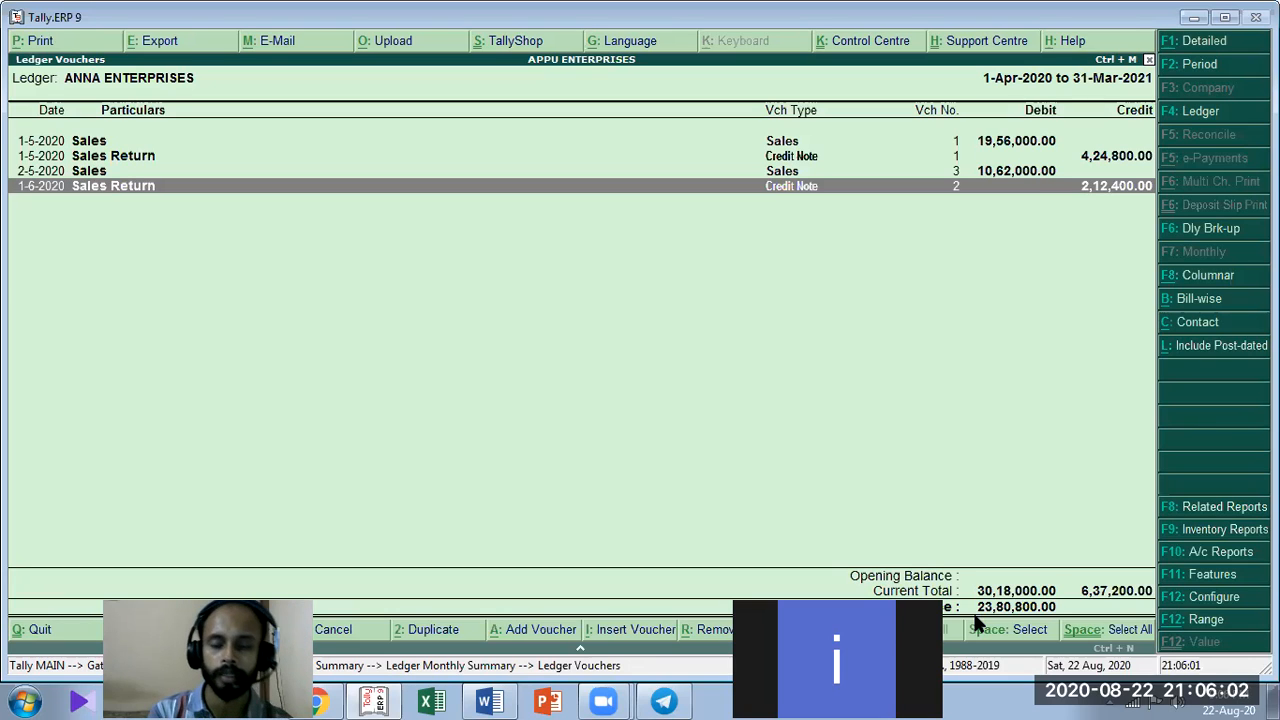
Return to the Balance Sheet and drill down into the Duties & Taxes group under Current Liabilities
key(Escape)
key(Escape)
key(Escape)
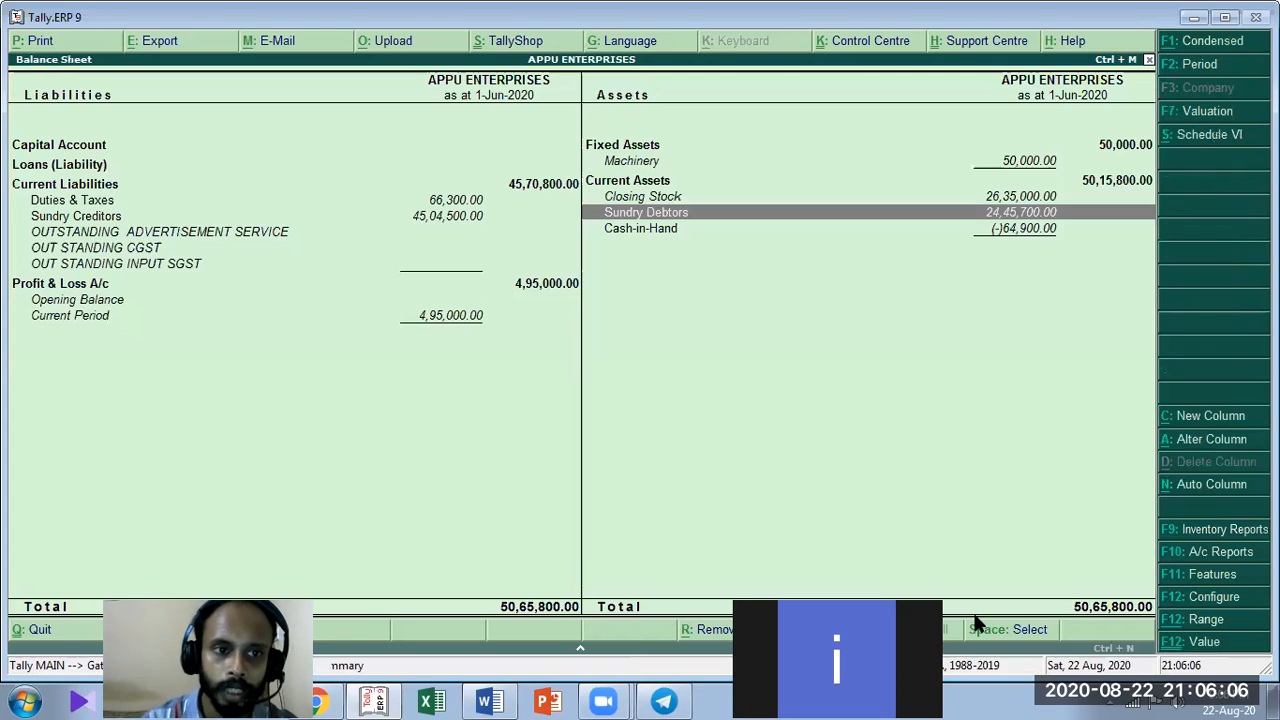
key(Left)
key(Return)
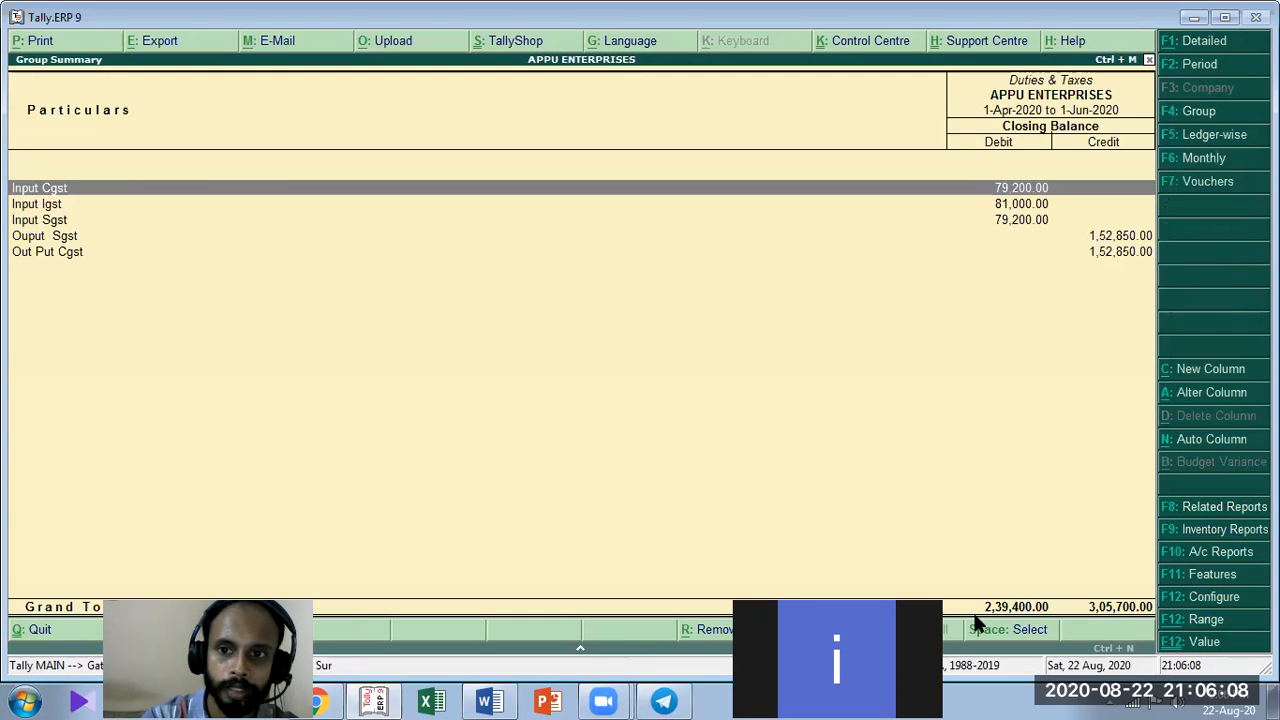
Drill down into the Ouput Sgst ledger's May vouchers and examine the ANNA ENTERPRISES credit note entry
key(Down)
key(Down)
key(Down)
key(Return)
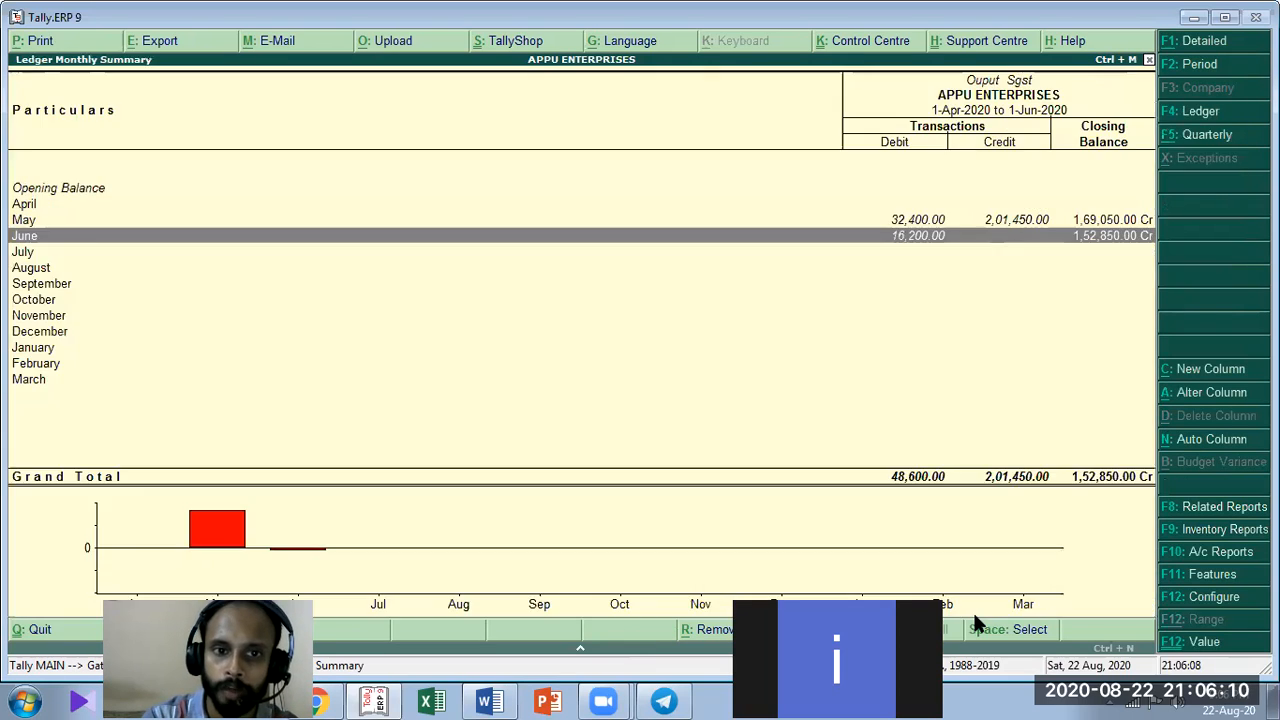
key(Up)
key(Return)
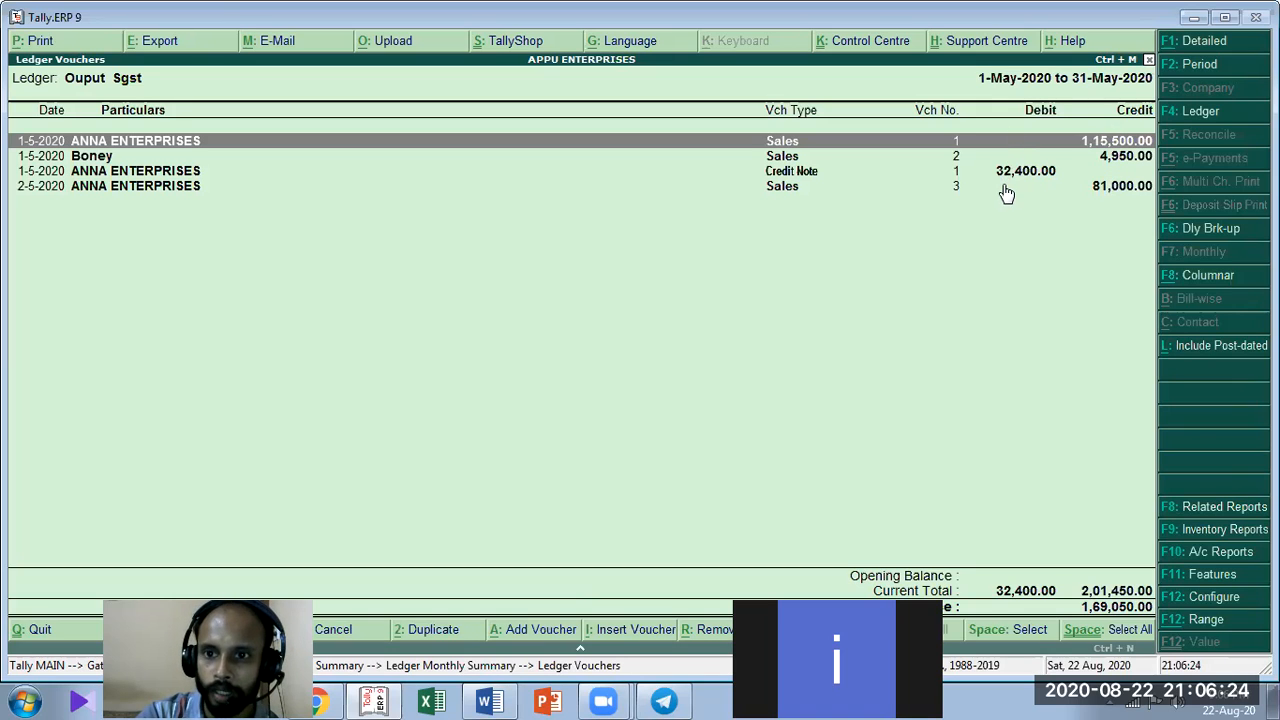
click(90, 173)
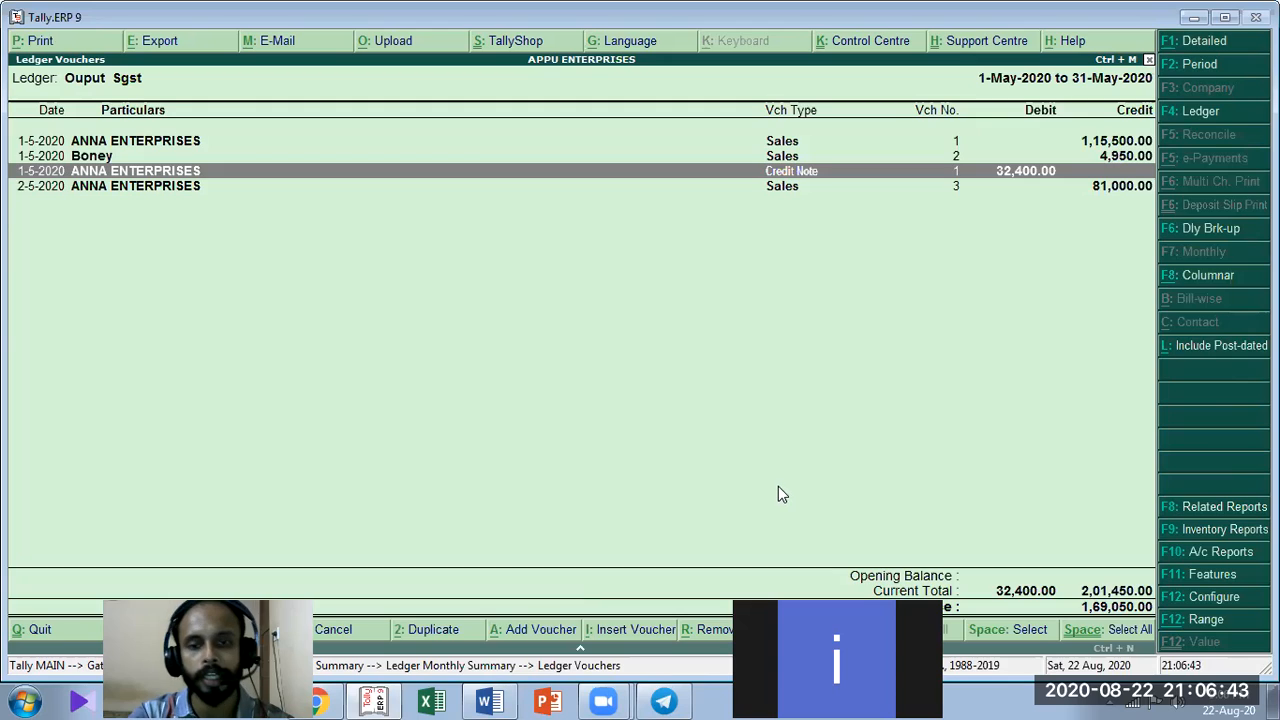
View the Profit & Loss A/c in detailed form, check the Sales Return deduction under Sales Accounts, and return to the Gateway
key(Escape)
key(Escape)
key(Escape)
key(Escape)
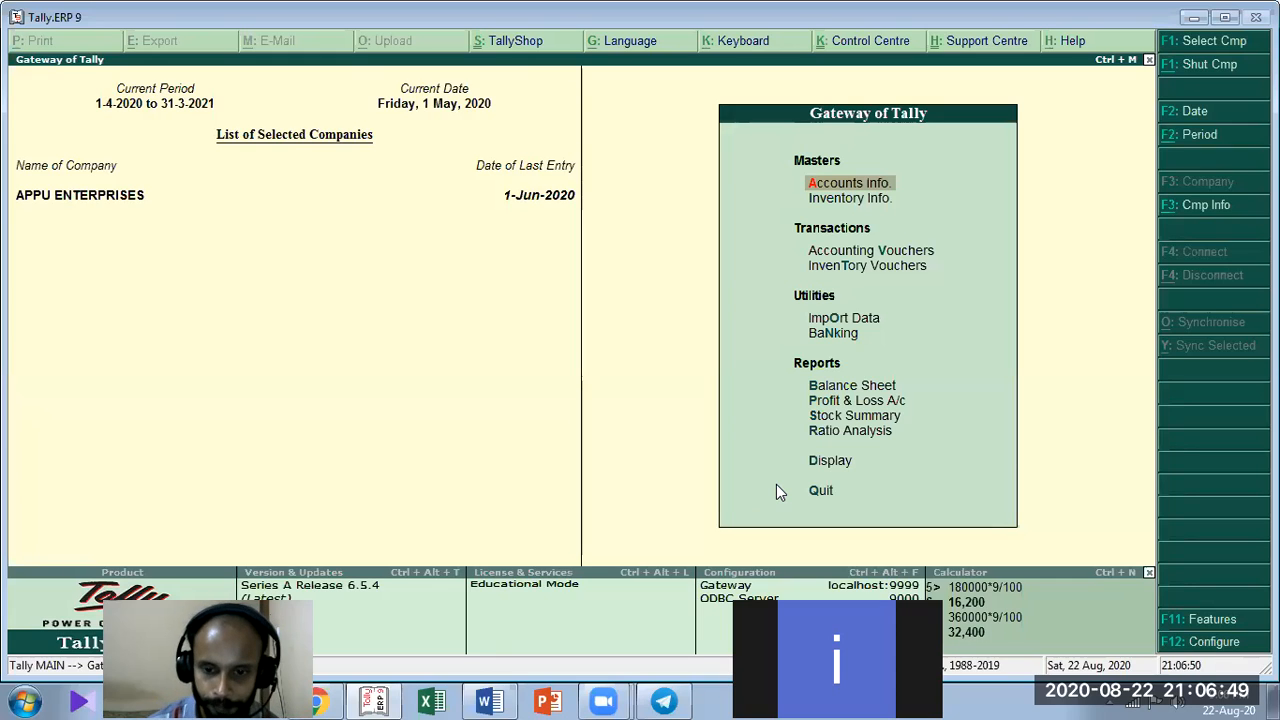
key(n)
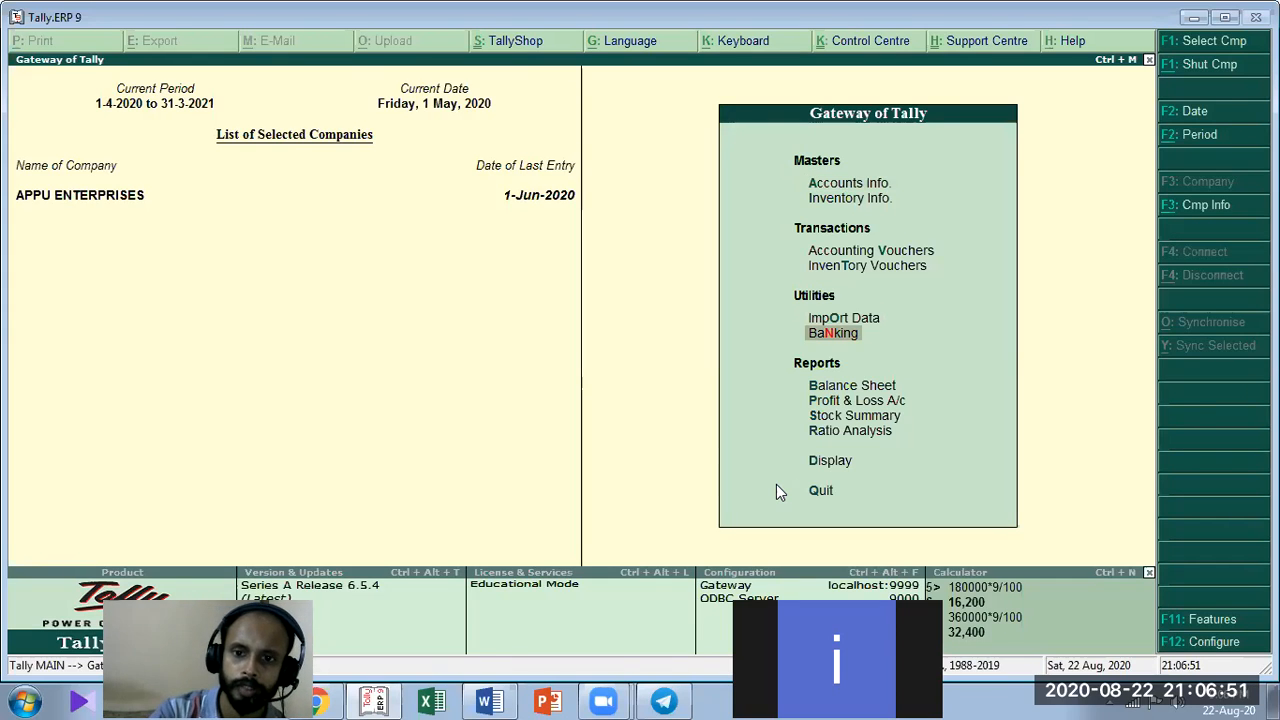
key(p)
key(alt+F1)
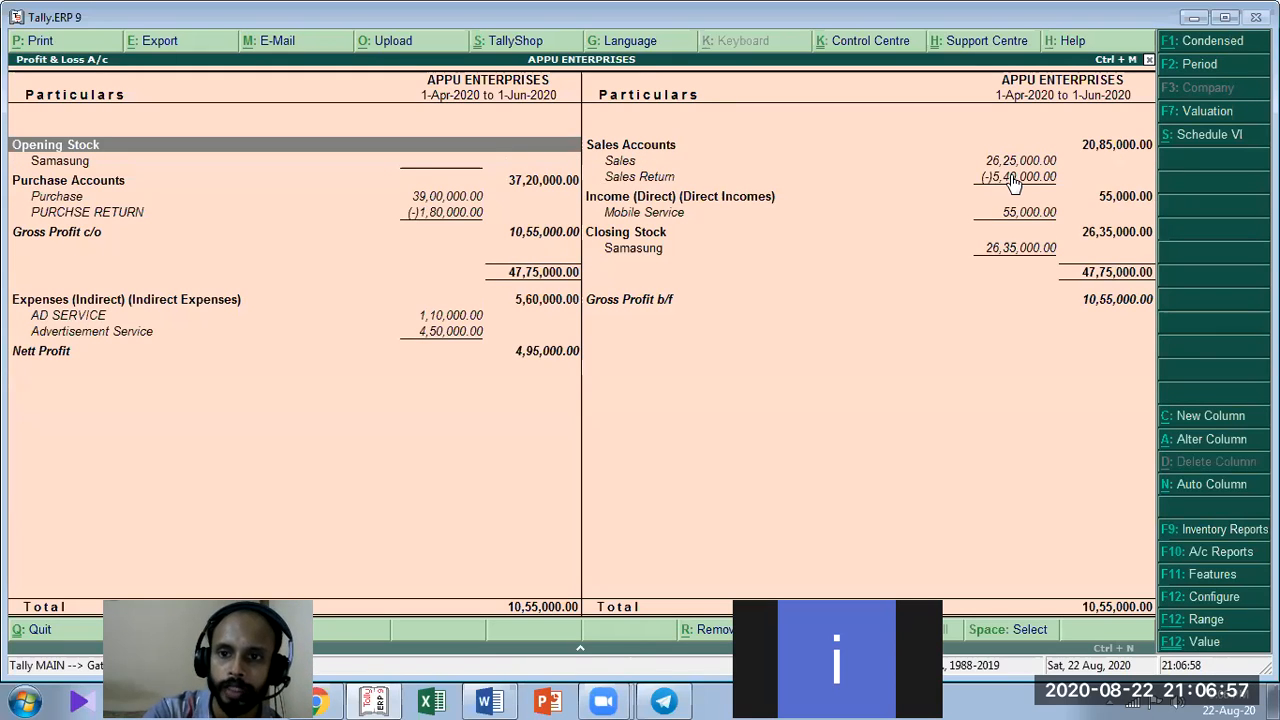
click(1120, 152)
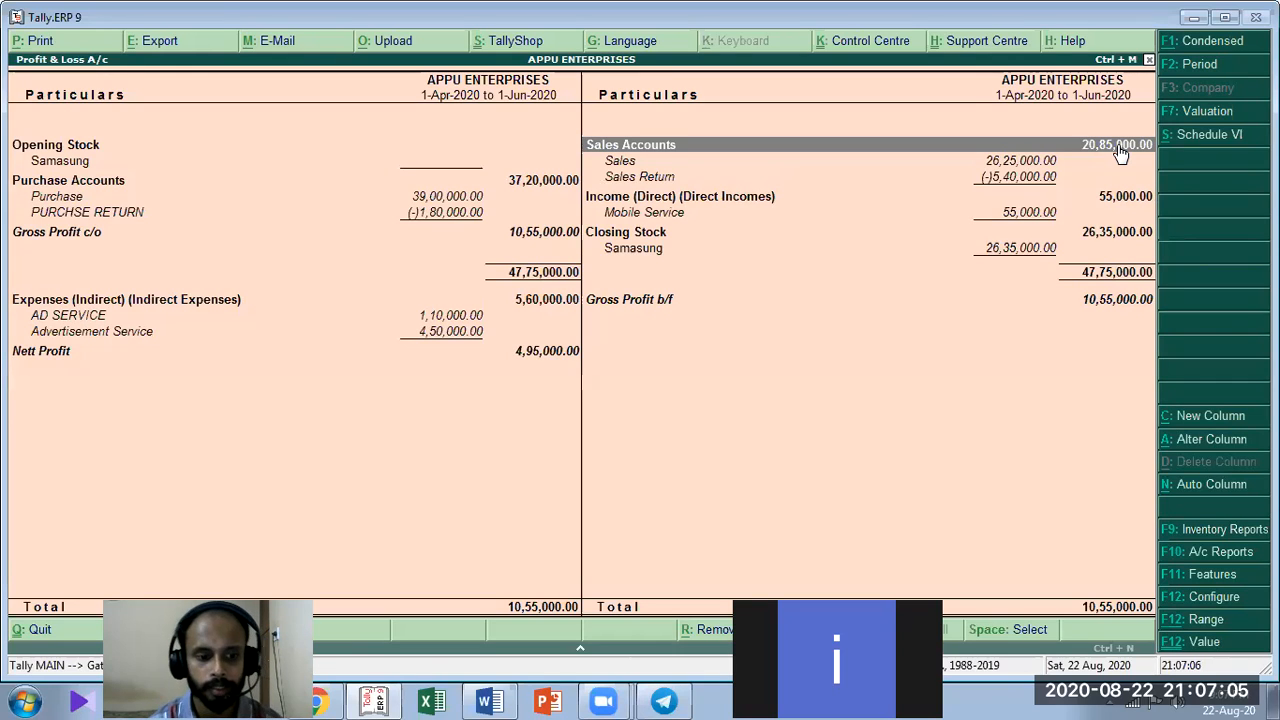
key(Escape)
Switch to the GSTIN document in Word, read the ANJU IMPORTER purchase exercise, and return to Tally with Accounting Vouchers selected
key(alt+Tab)
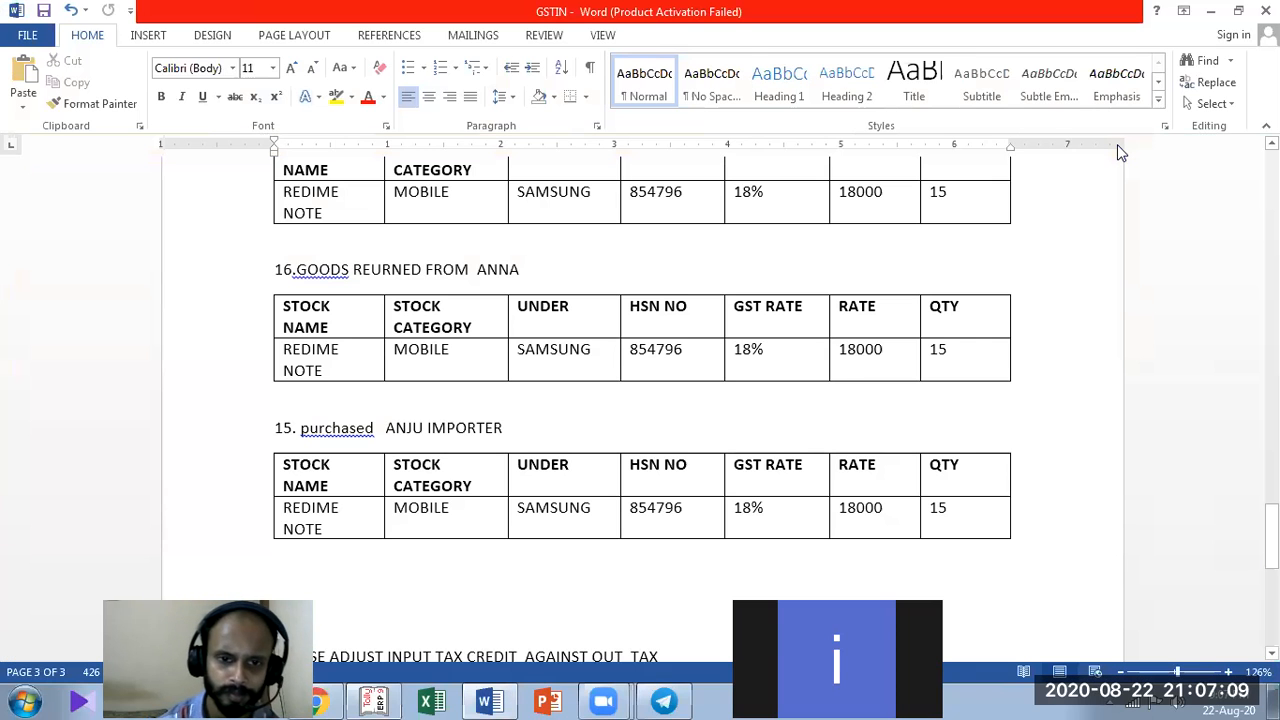
scroll(1054, 160, down, 3)
scroll(1000, 187, down, 1)
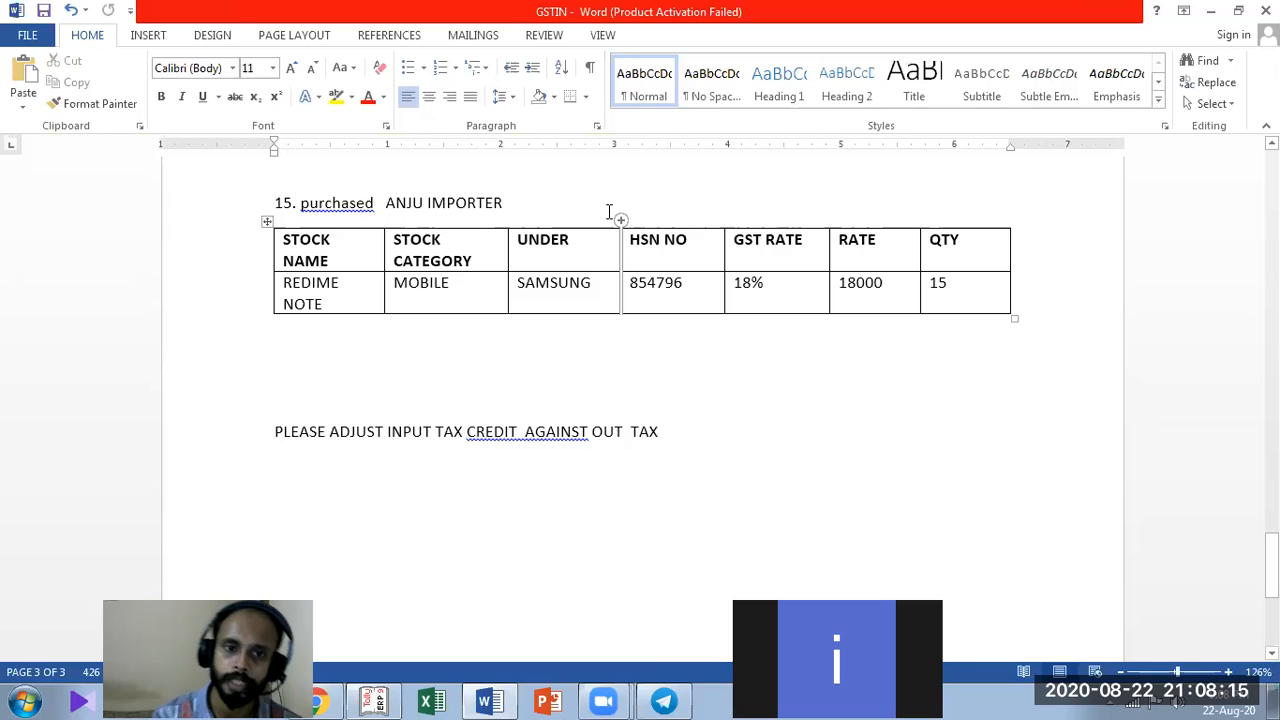
key(alt+Tab)
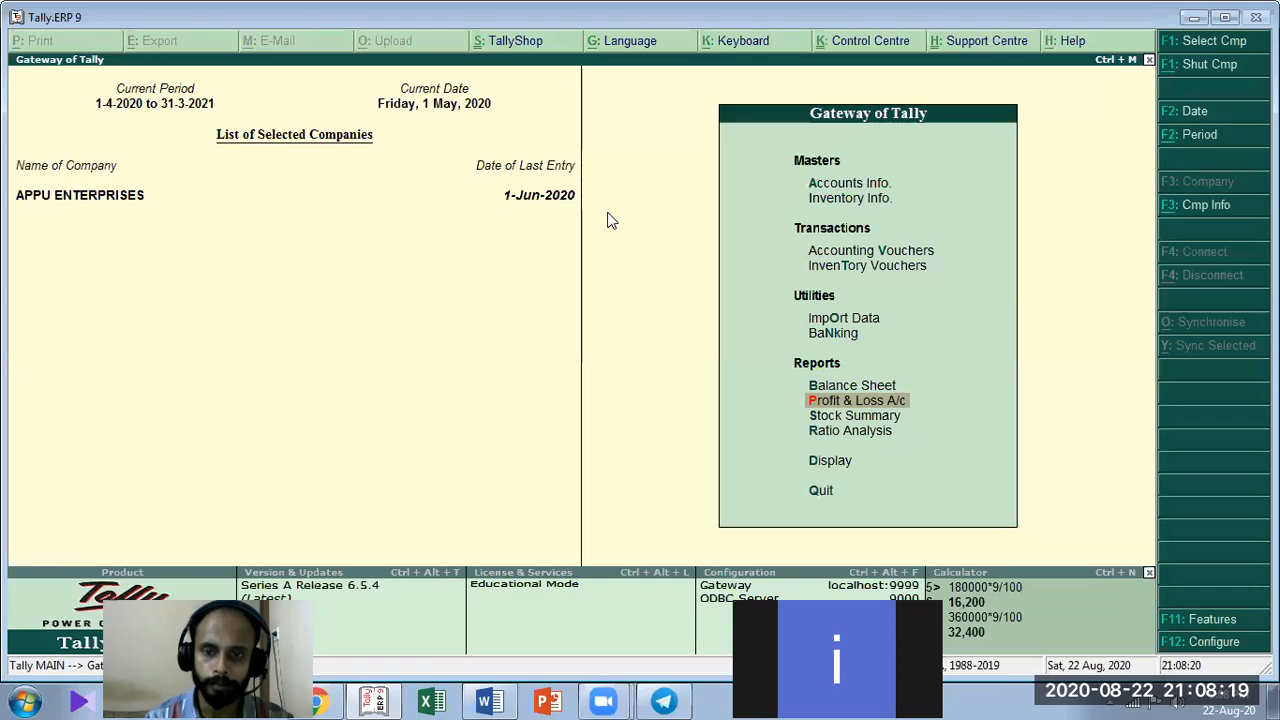
key(v)
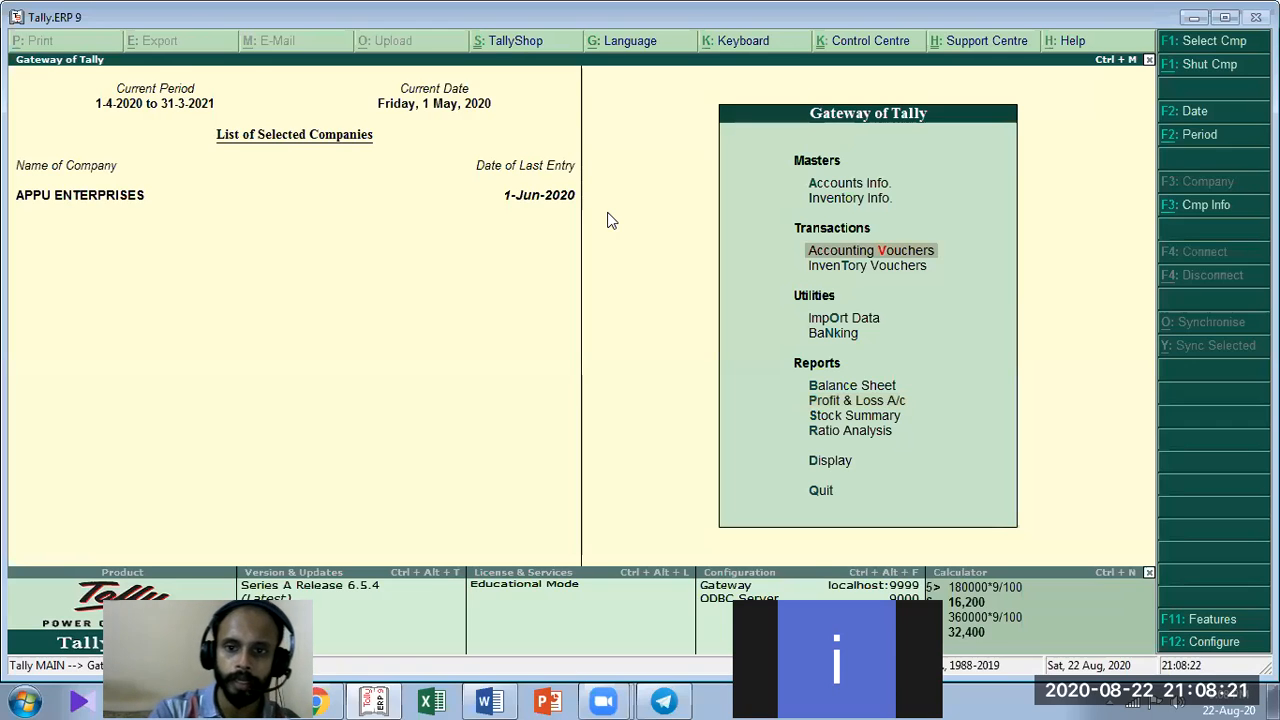
key(alt+Tab)
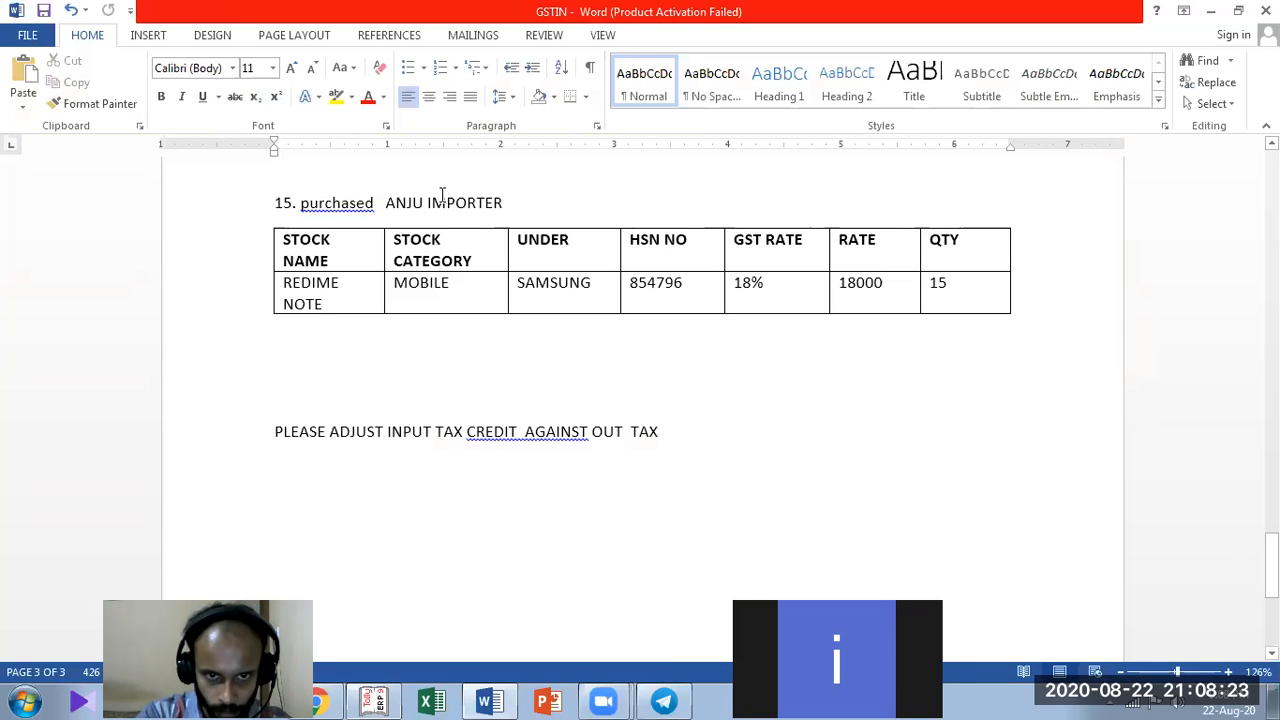
key(alt+Tab)
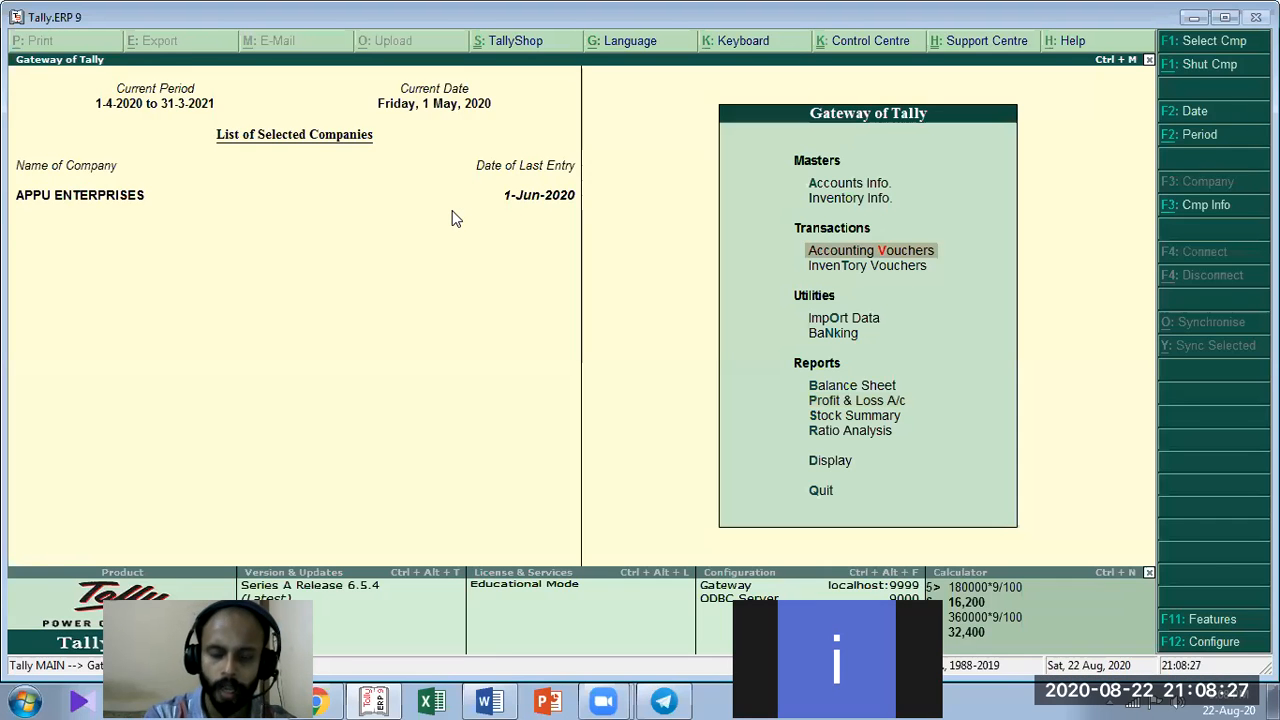
Start a purchase voucher with supplier invoice number INV/01/2020 and invoice date 1-May-2020
key(Return)
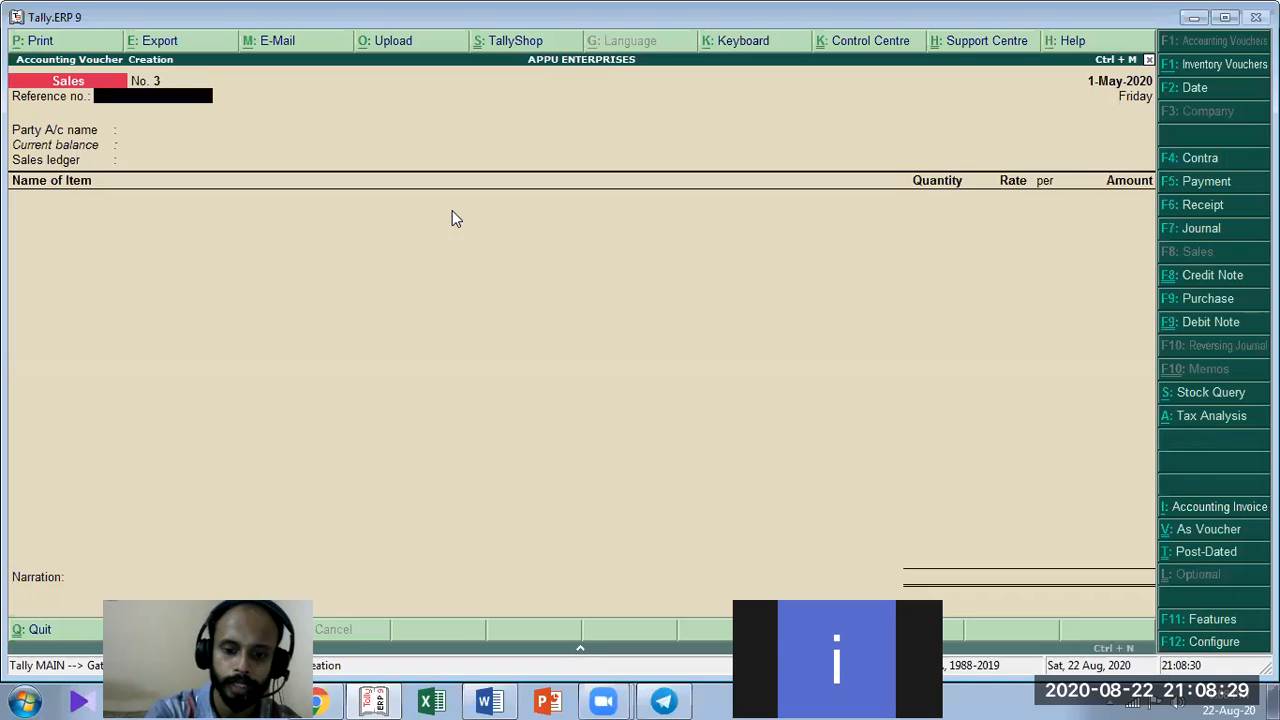
key(F9)
text(INV/01/2020)
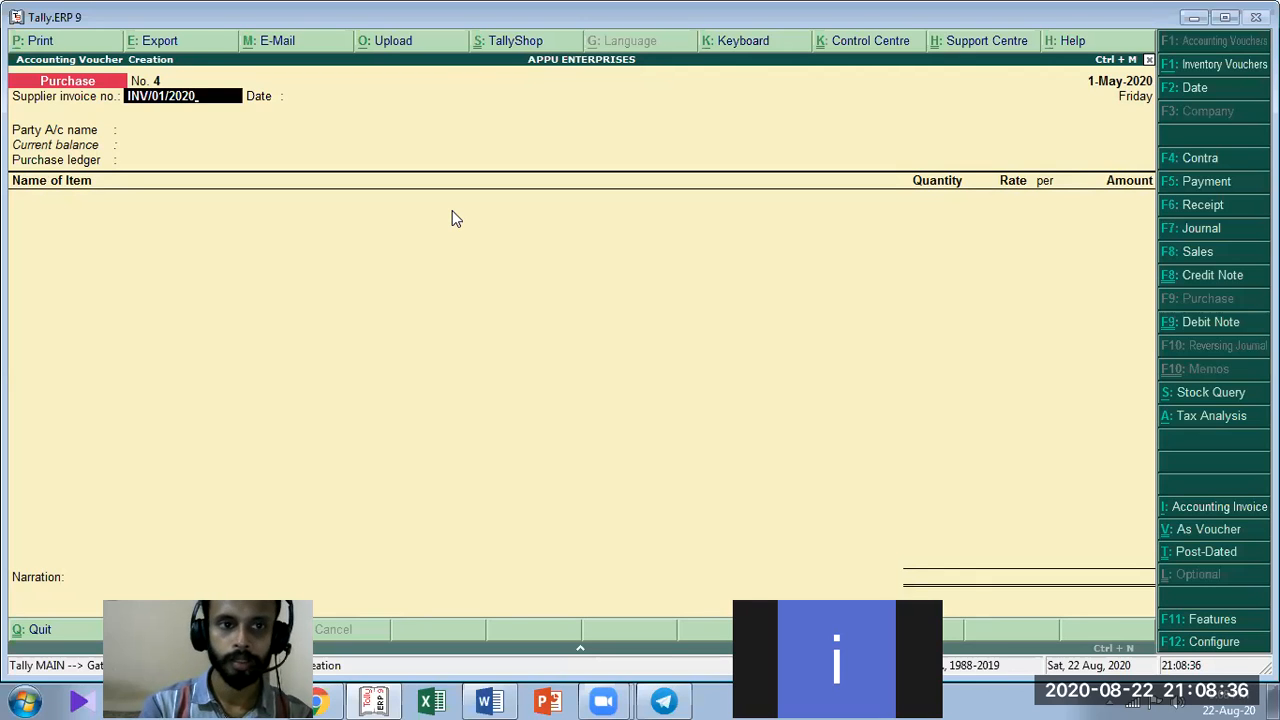
key(Return)
key(Return)
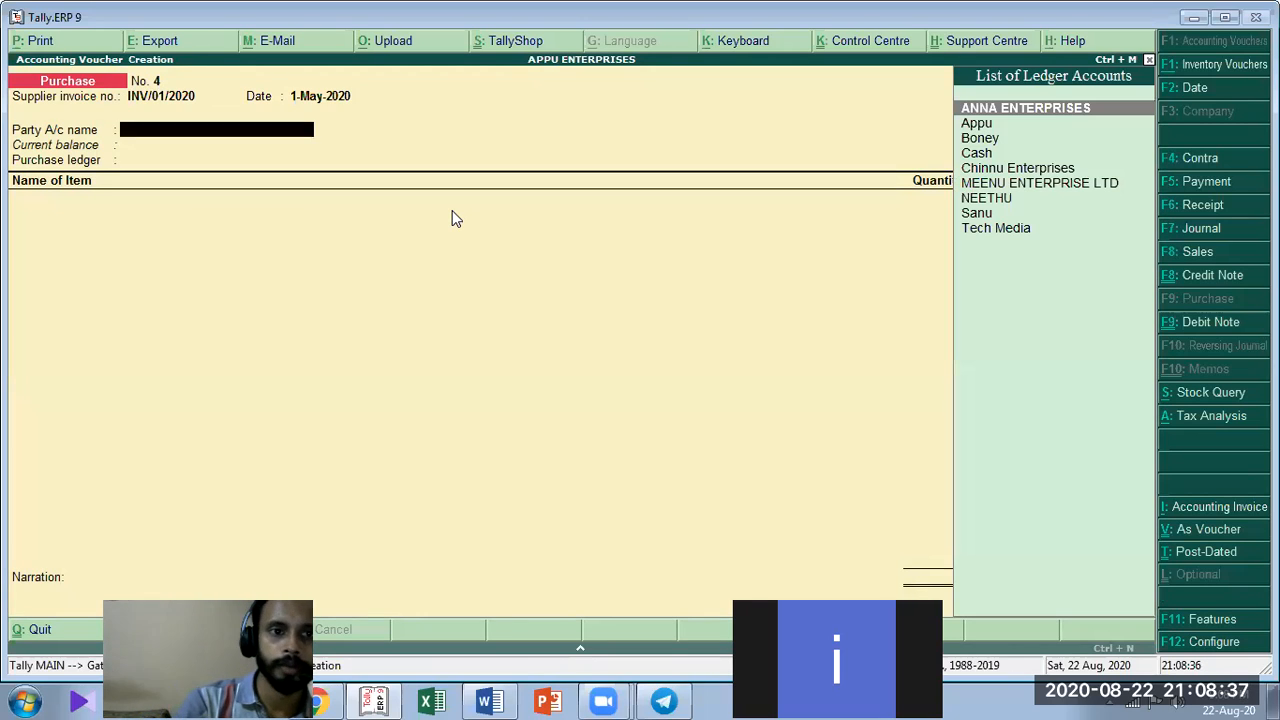
Set the purchase voucher's date to 2-5-2020
key(alt+F2)
key(Return)
key(Return)
key(F2)
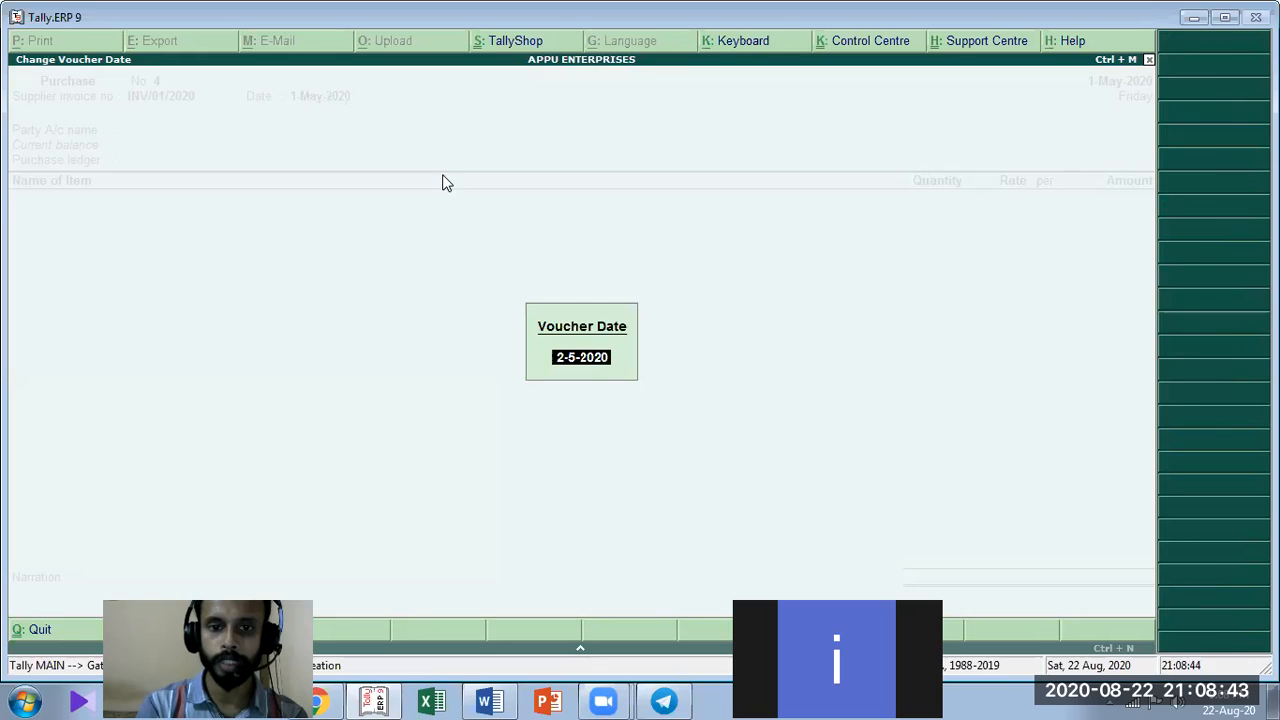
key(Return)
Create a new party ledger named ANNA IMPORTER from within the purchase voucher, leaving its alias blank
key(alt+c)
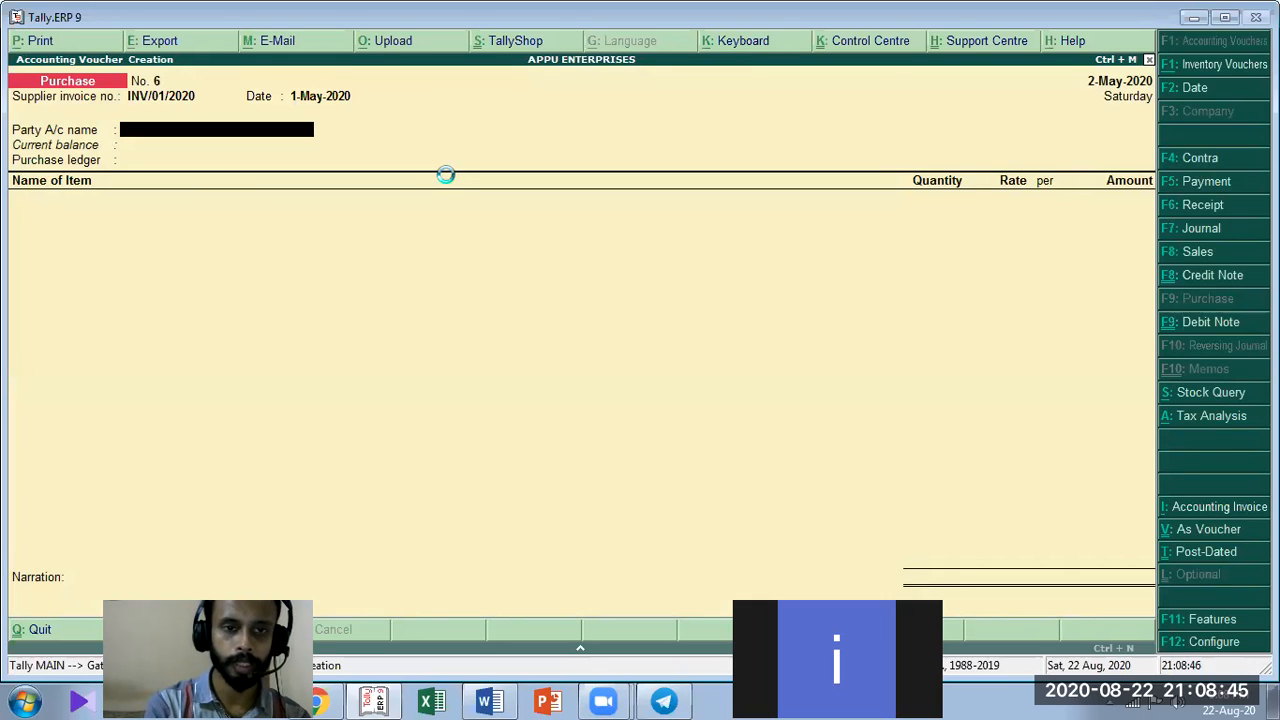
text(ANN)
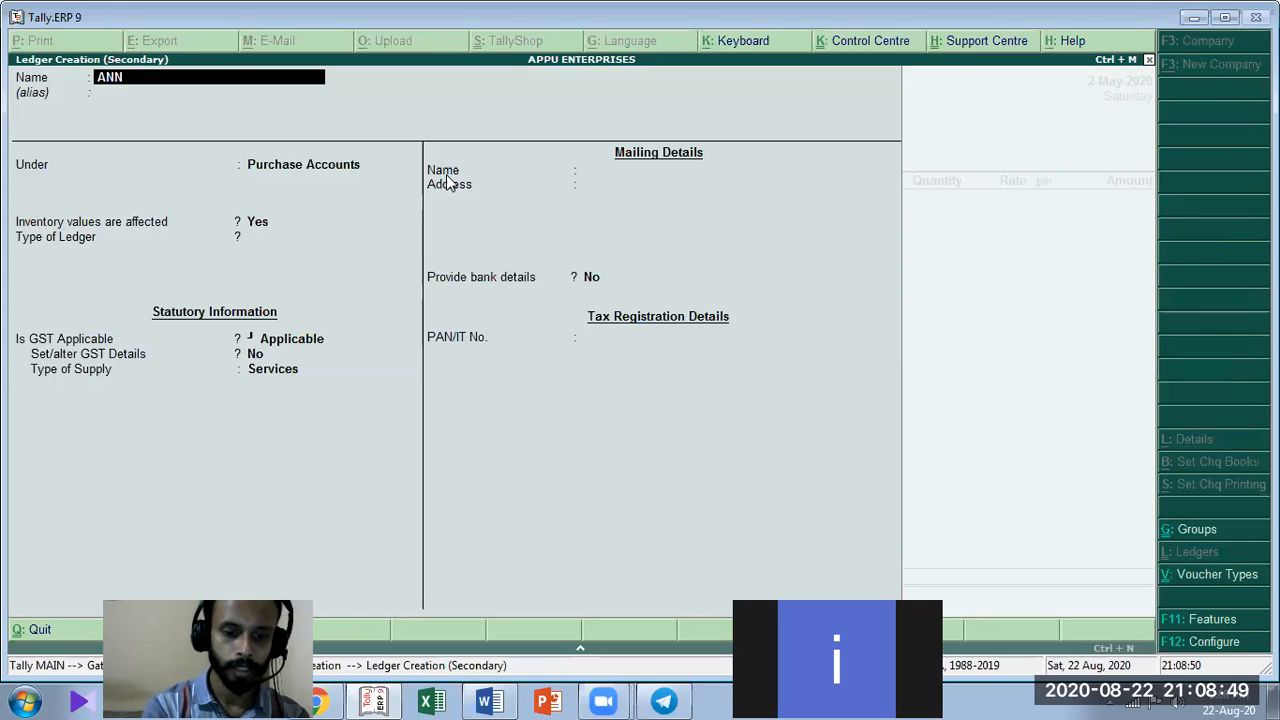
text(A IMP)
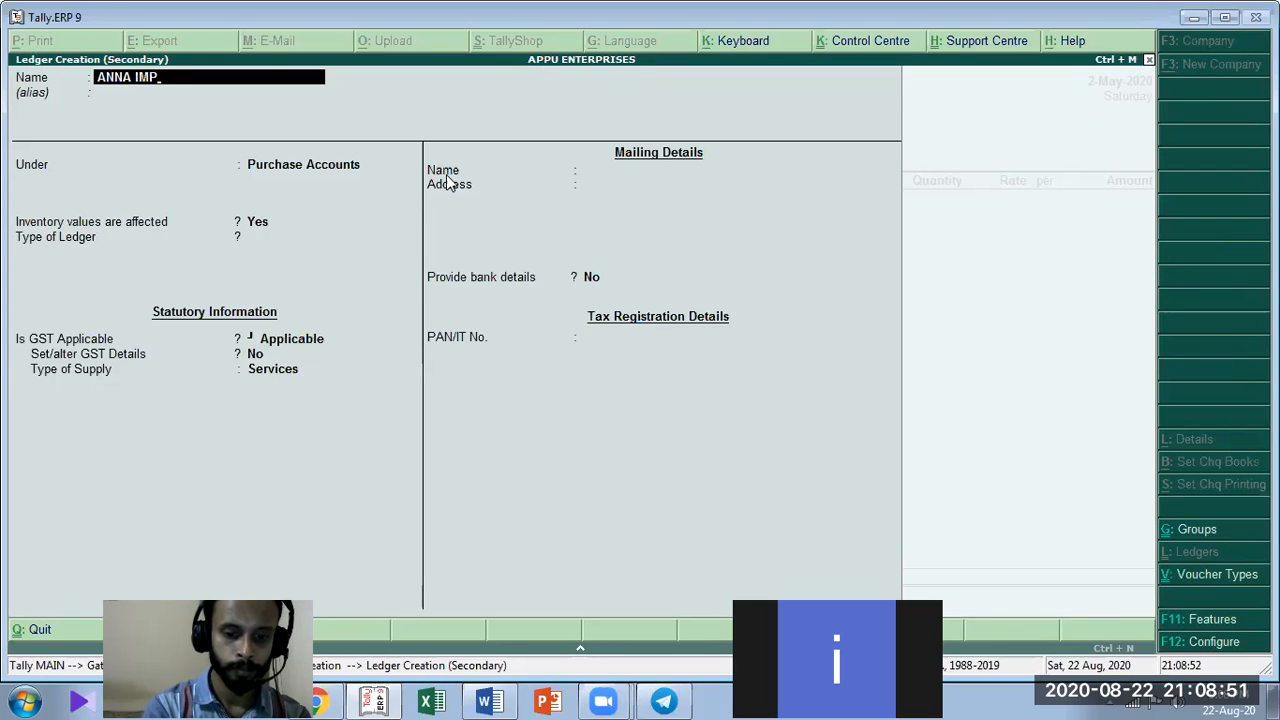
text(ORTE)
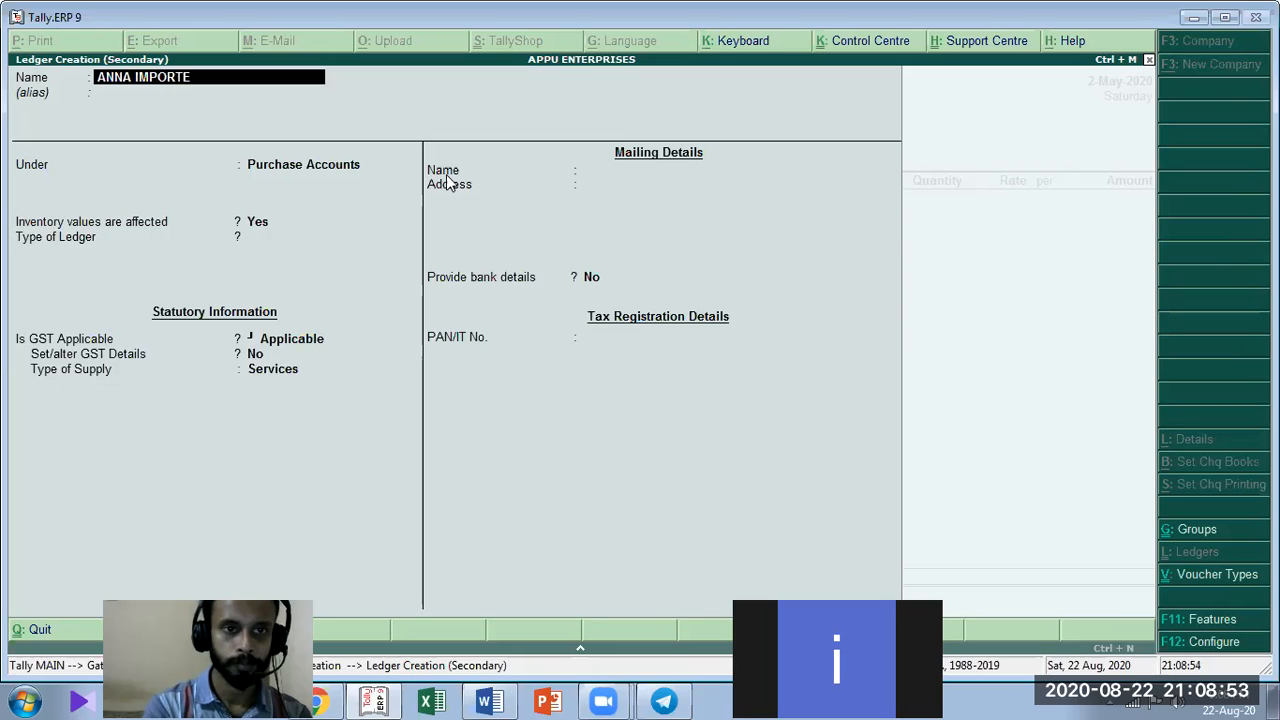
text(E)
key(BackSpace)
text(R)
key(Return)
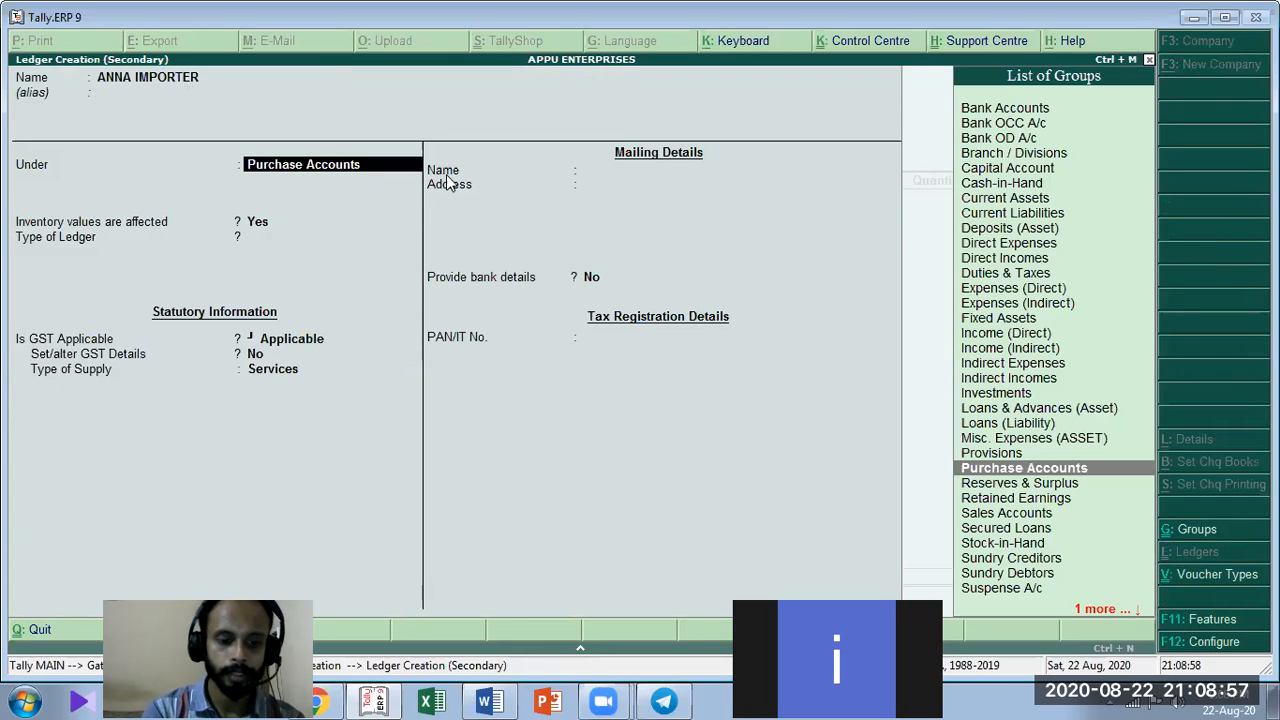
Group the new ledger under Sundry Creditors, maintain its balances bill-by-bill, and leave the credit period and address blank
text(SU)
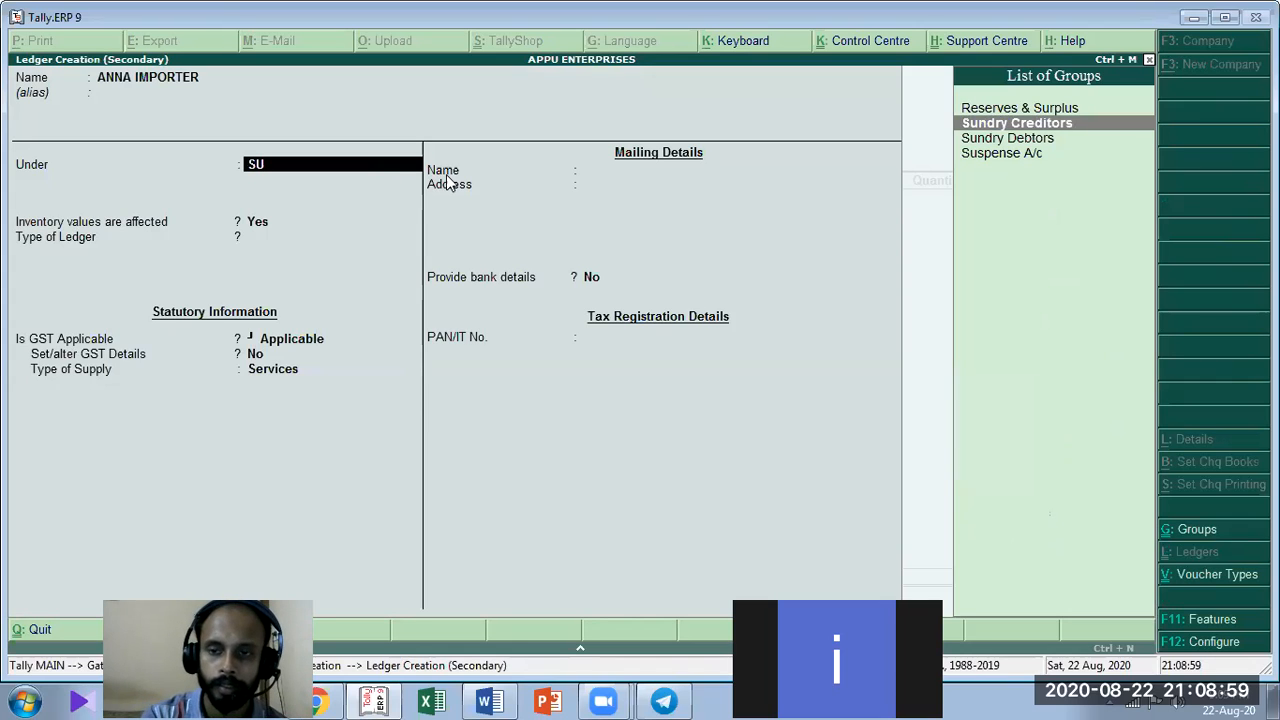
key(Return)
key(Return)
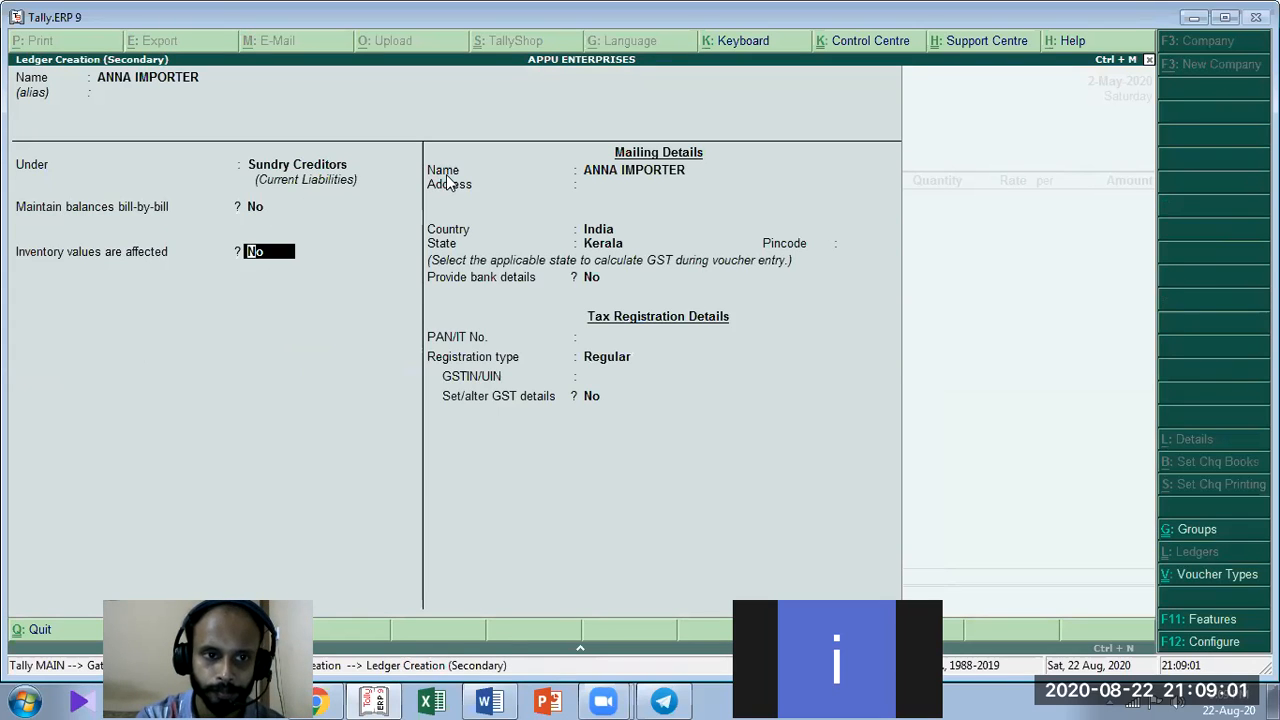
key(BackSpace)
key(y)
key(Return)
key(Return)
key(Return)
key(Return)
key(Return)
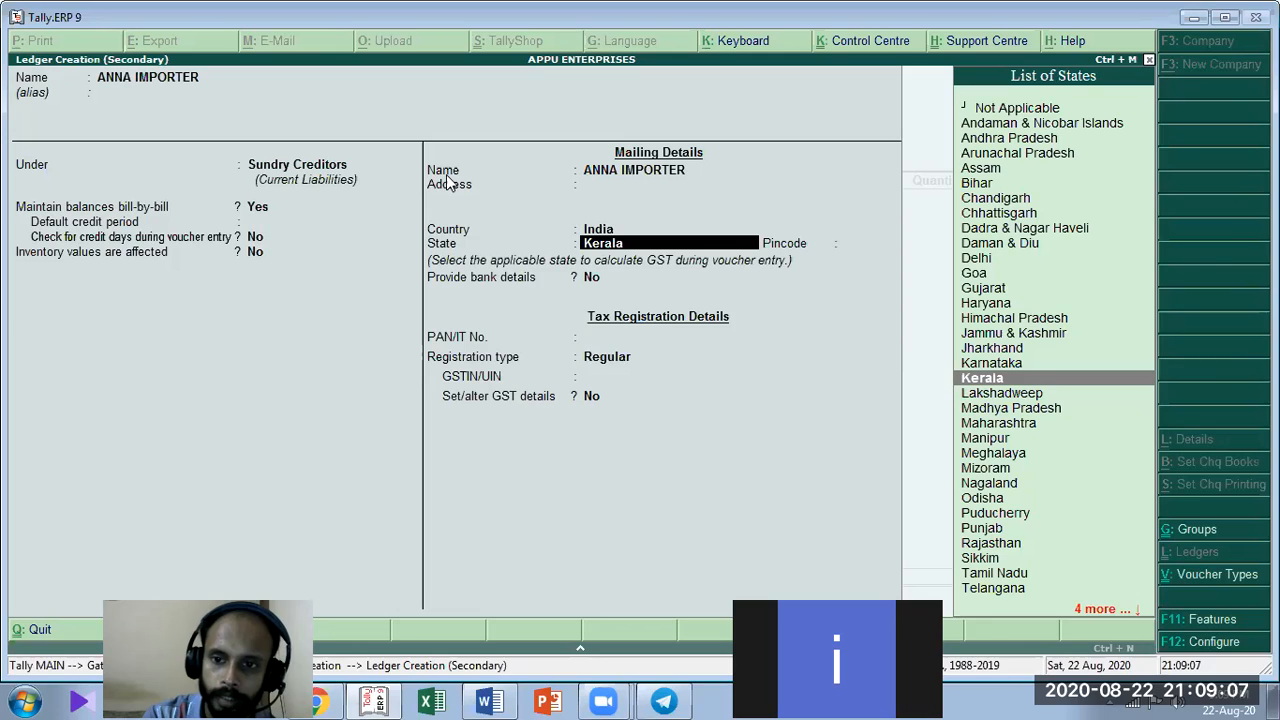
Keep Kerala as the new ledger's state without bank details, enter its PAN/IT number, and keep the registration type Regular
key(Return)
key(Return)
key(Return)
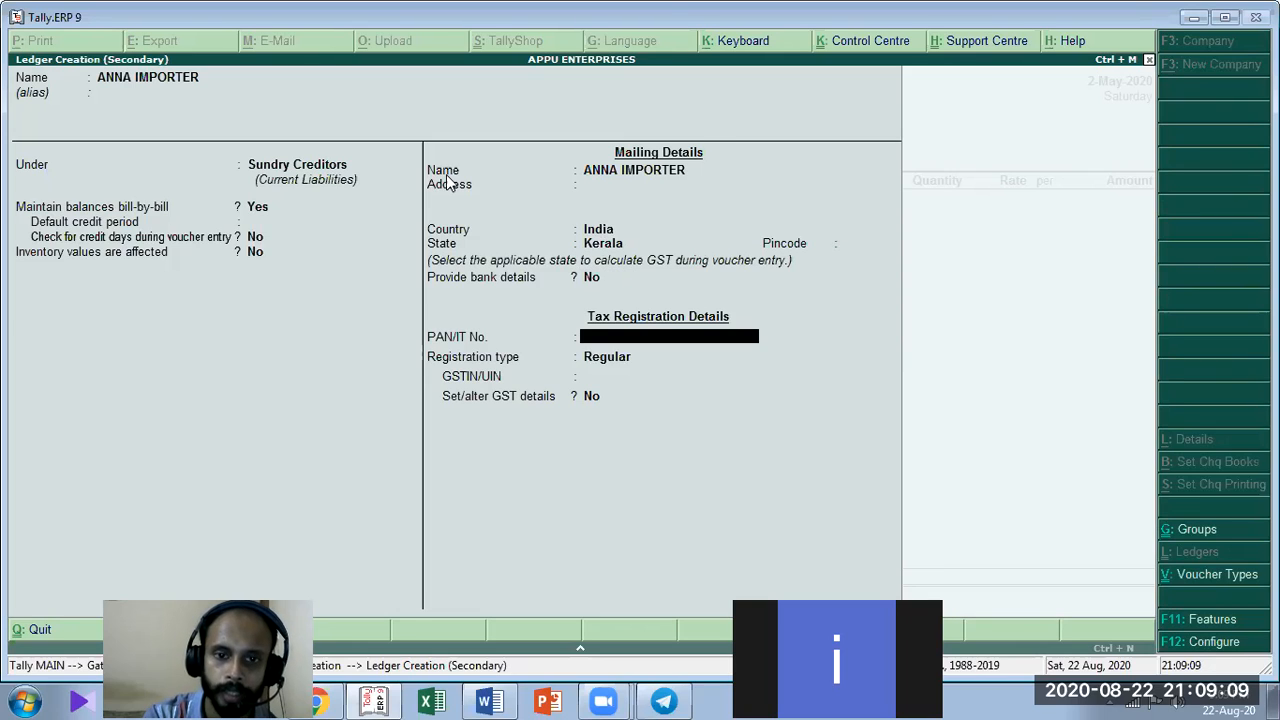
text(AAAPA1)
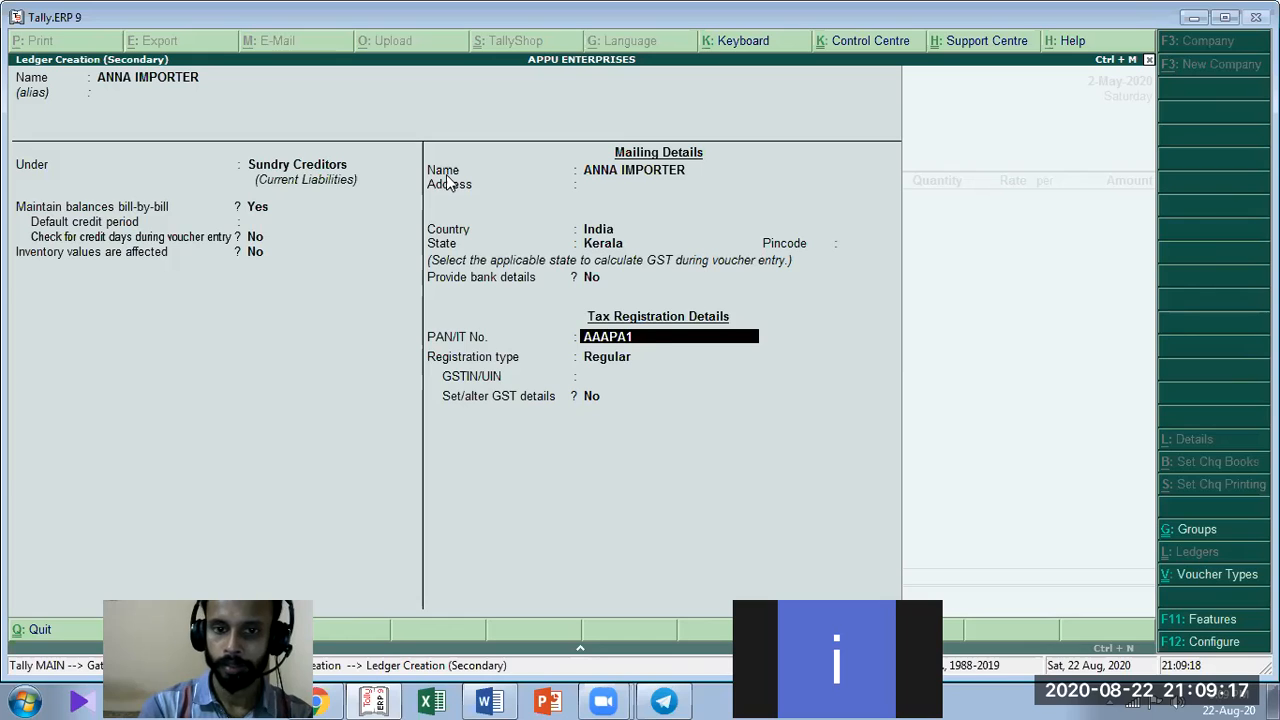
text(245P)
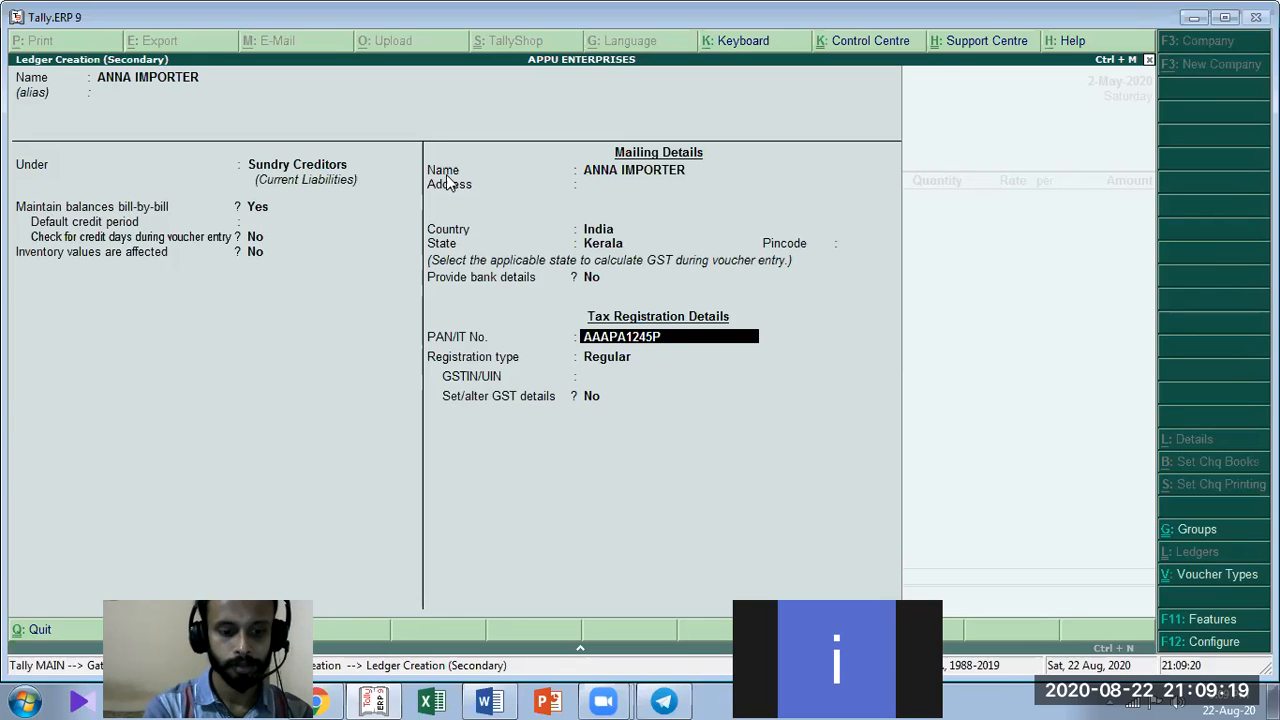
key(Return)
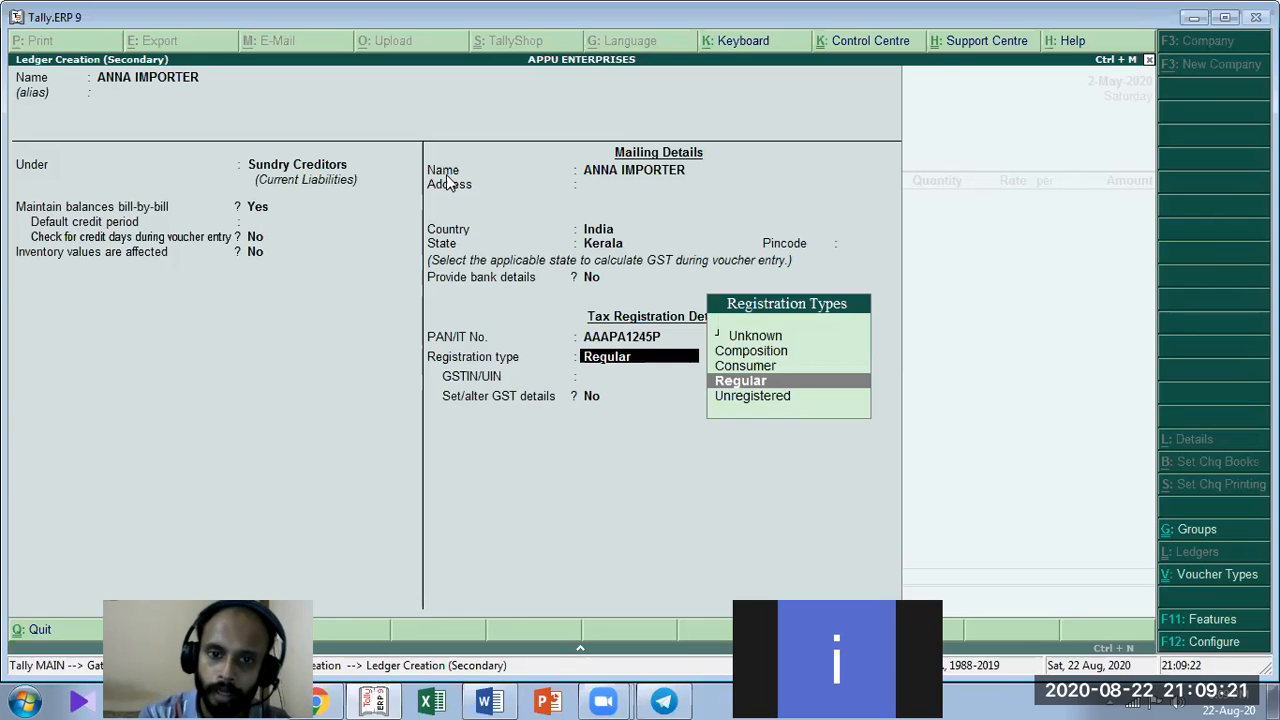
key(Return)
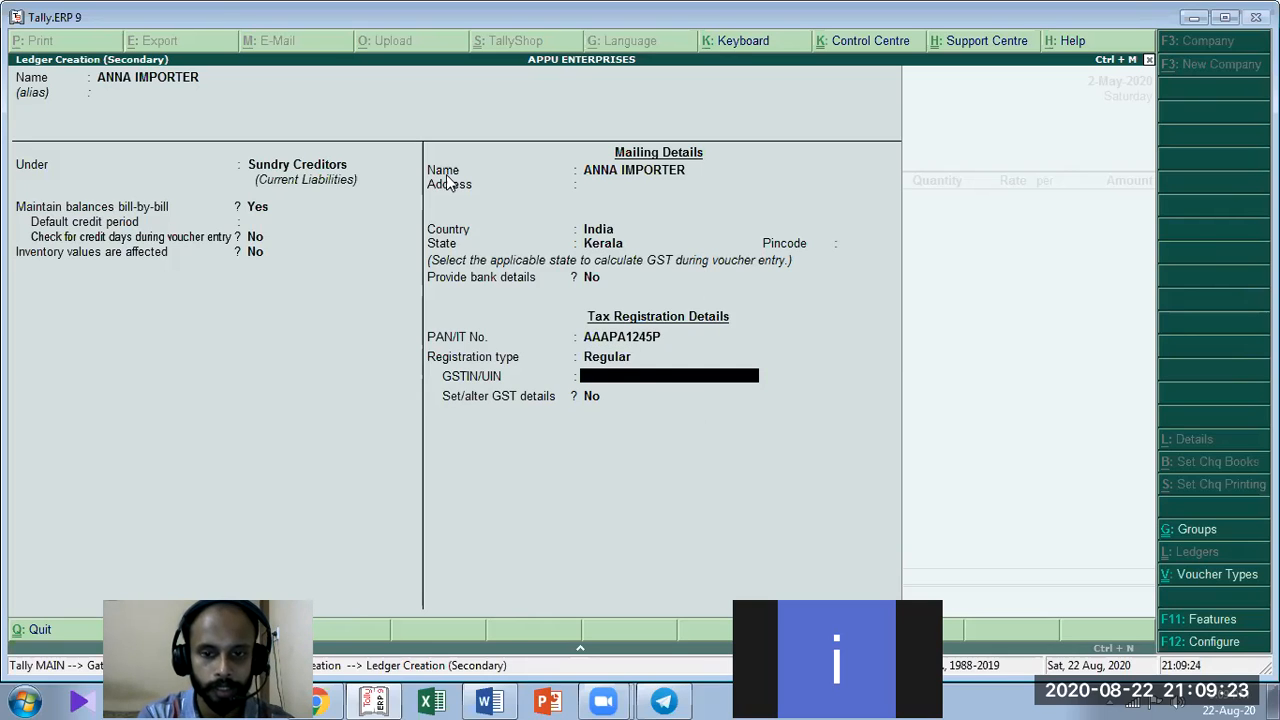
Fill in the new ledger's GSTIN/UIN, reusing the PAN between the state code and the closing characters
key(ctrl+alt+v)
key(BackSpace)
key(BackSpace)
key(BackSpace)
key(BackSpace)
key(BackSpace)
key(BackSpace)
key(BackSpace)
key(BackSpace)
key(BackSpace)
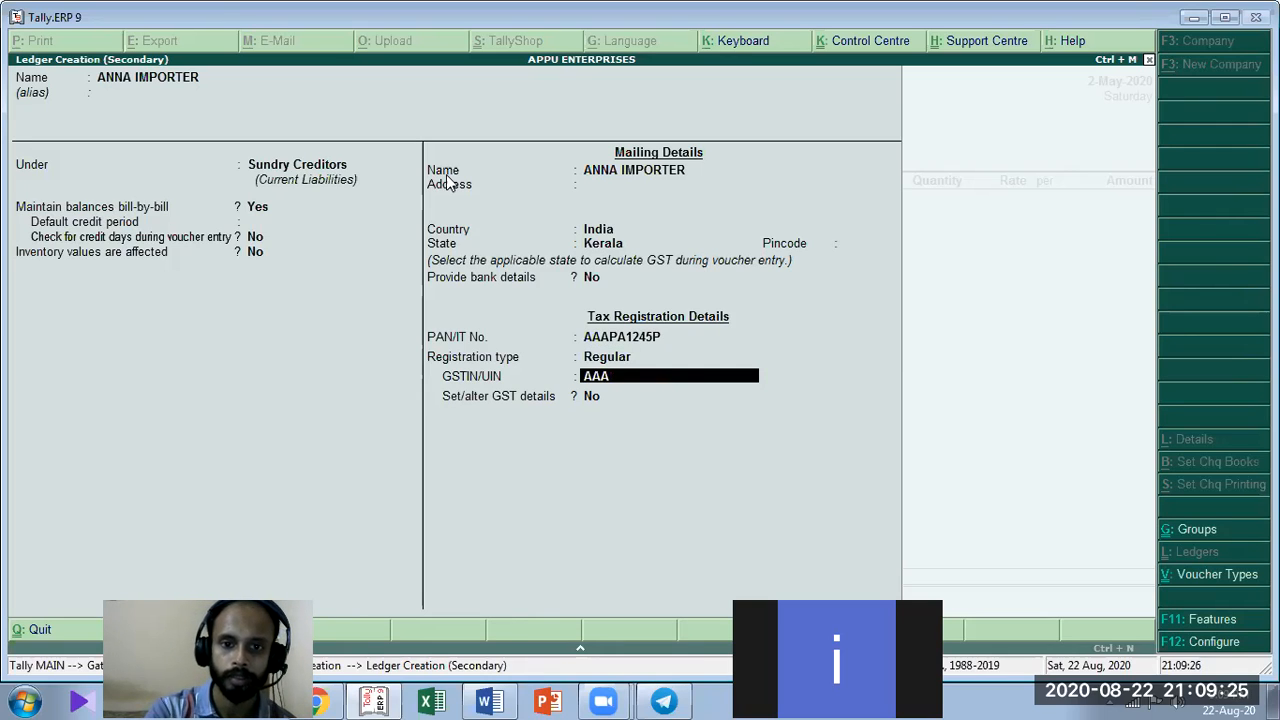
text(32)
key(ctrl+alt+v)
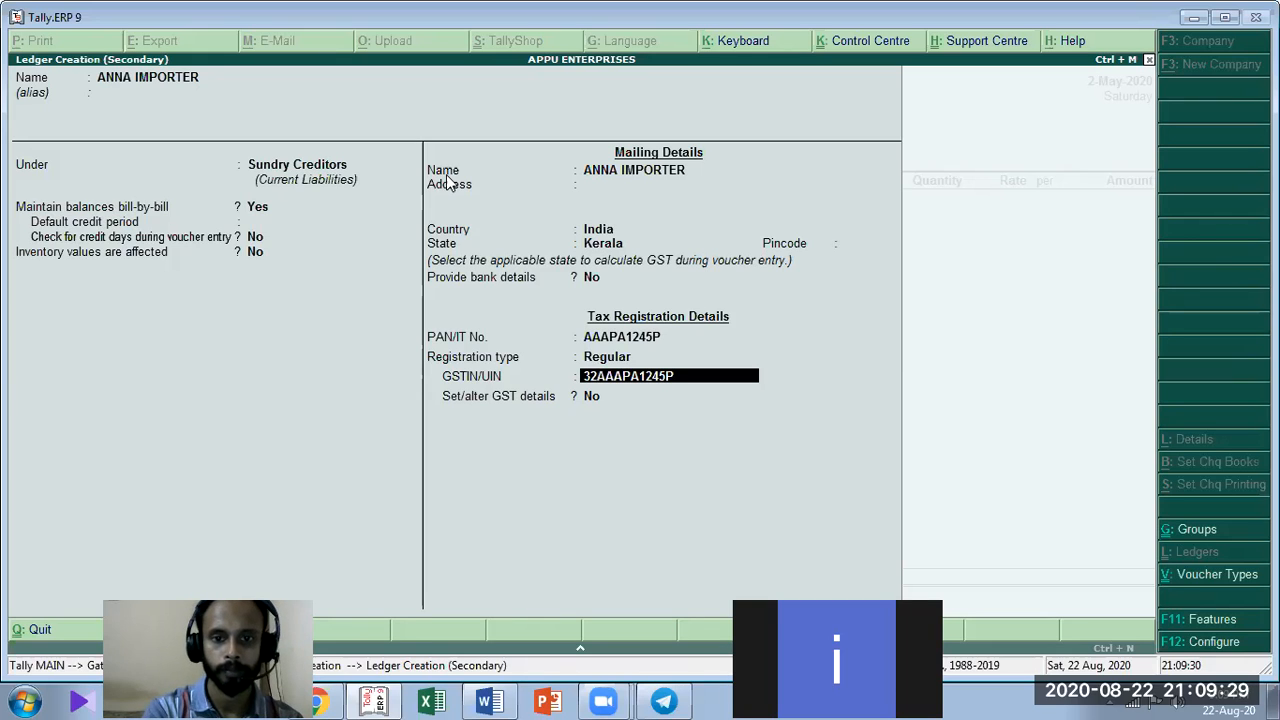
text(1Z)
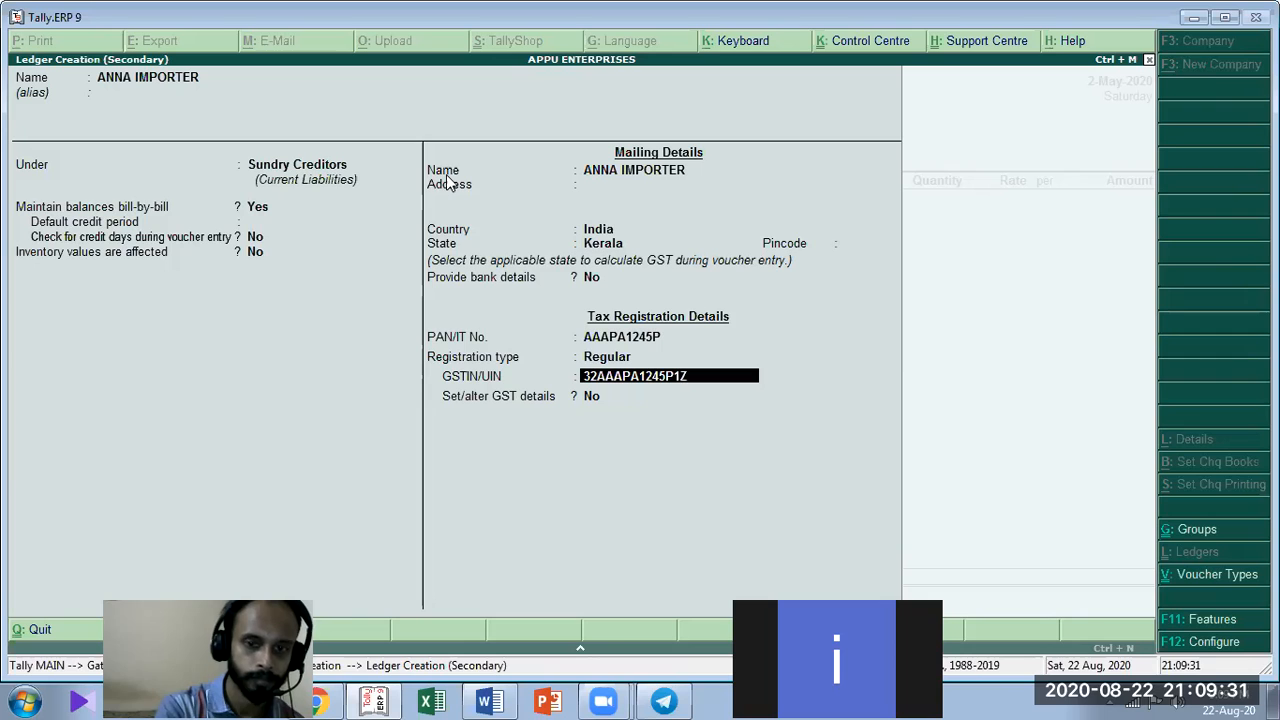
text(A)
key(Return)
key(Return)
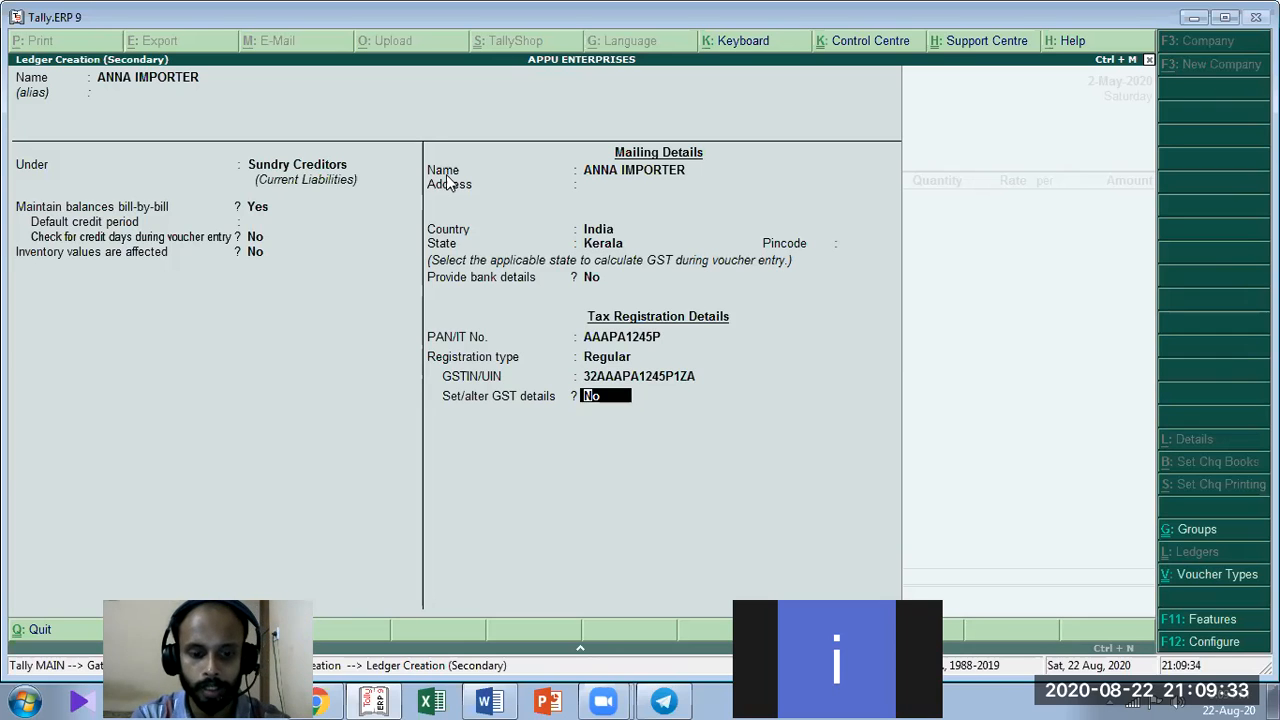
Enable the ledger's GST details, keep the Regular registration with party type Not Applicable and all other options No, and save the ledger
key(y)
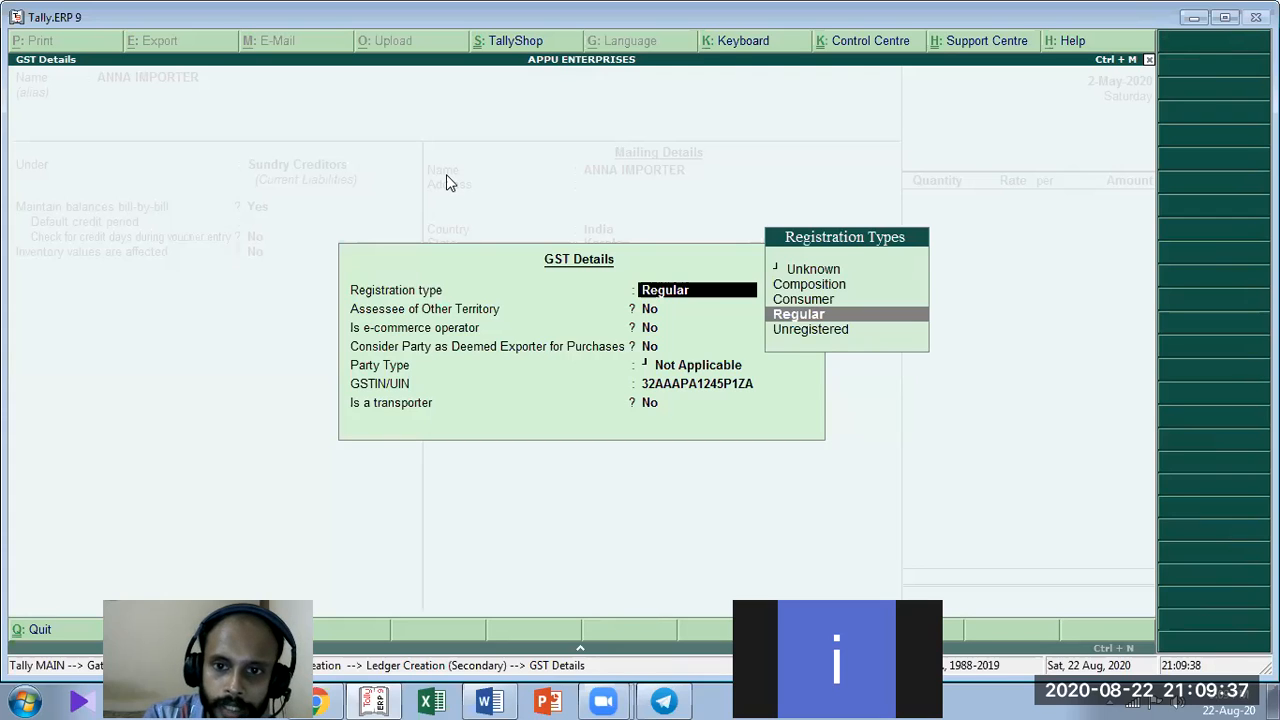
key(Return)
key(Return)
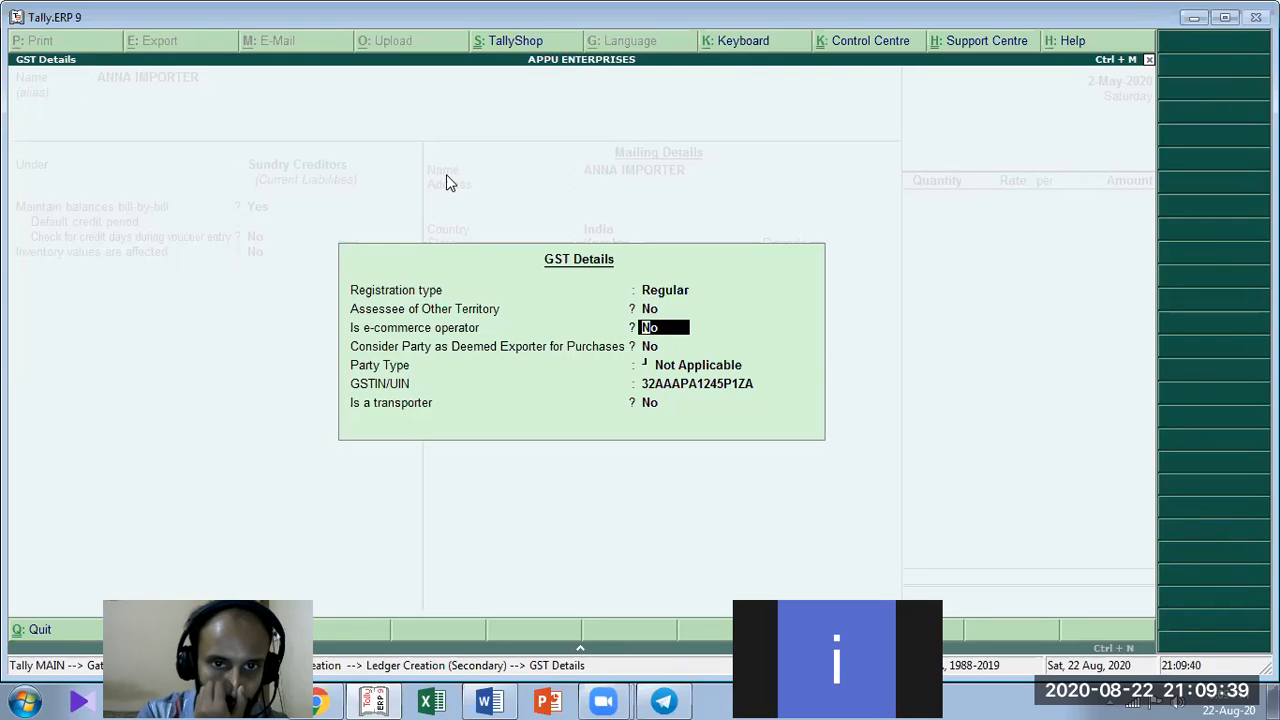
key(Return)
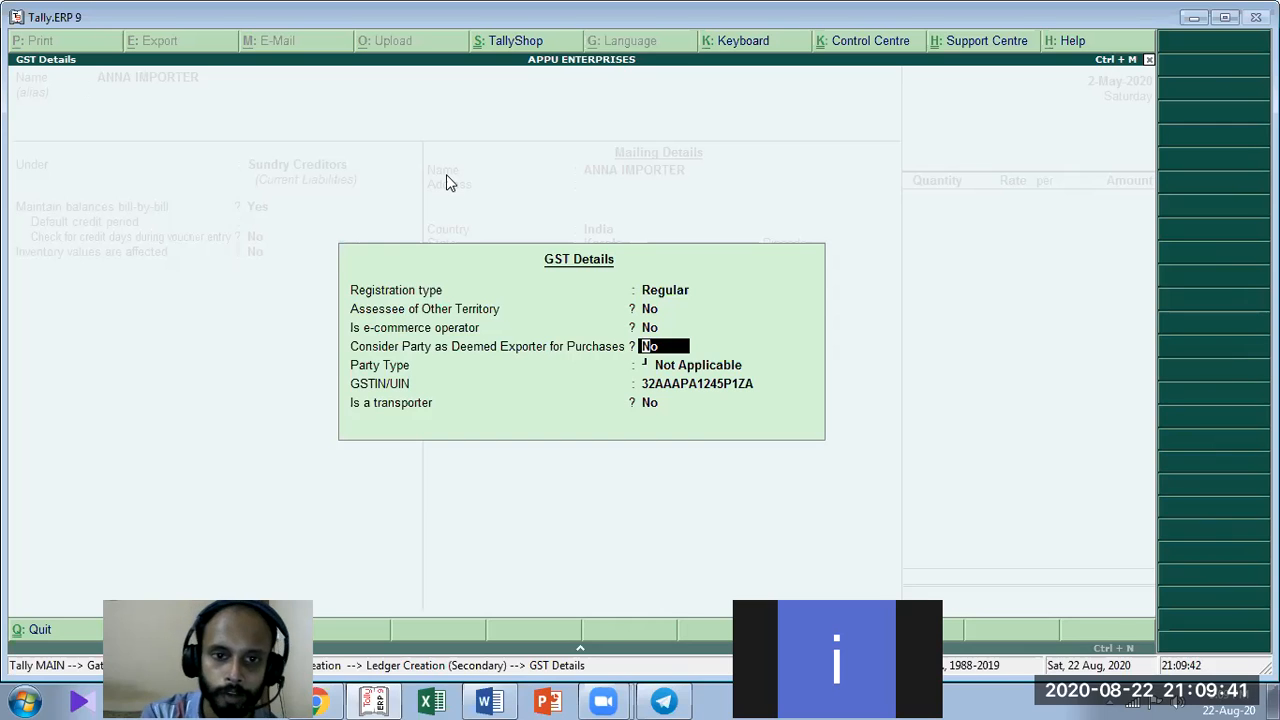
key(Return)
key(Return)
key(Return)
key(Return)
key(Return)
key(Return)
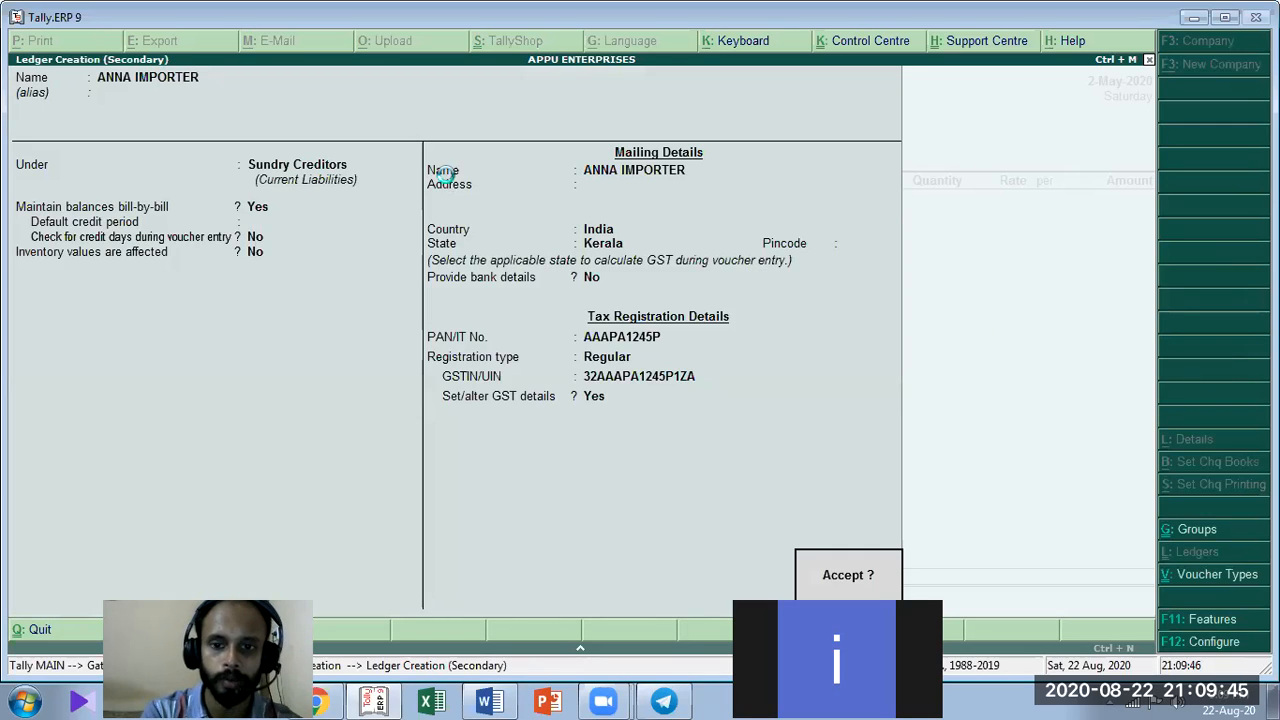
key(Return)
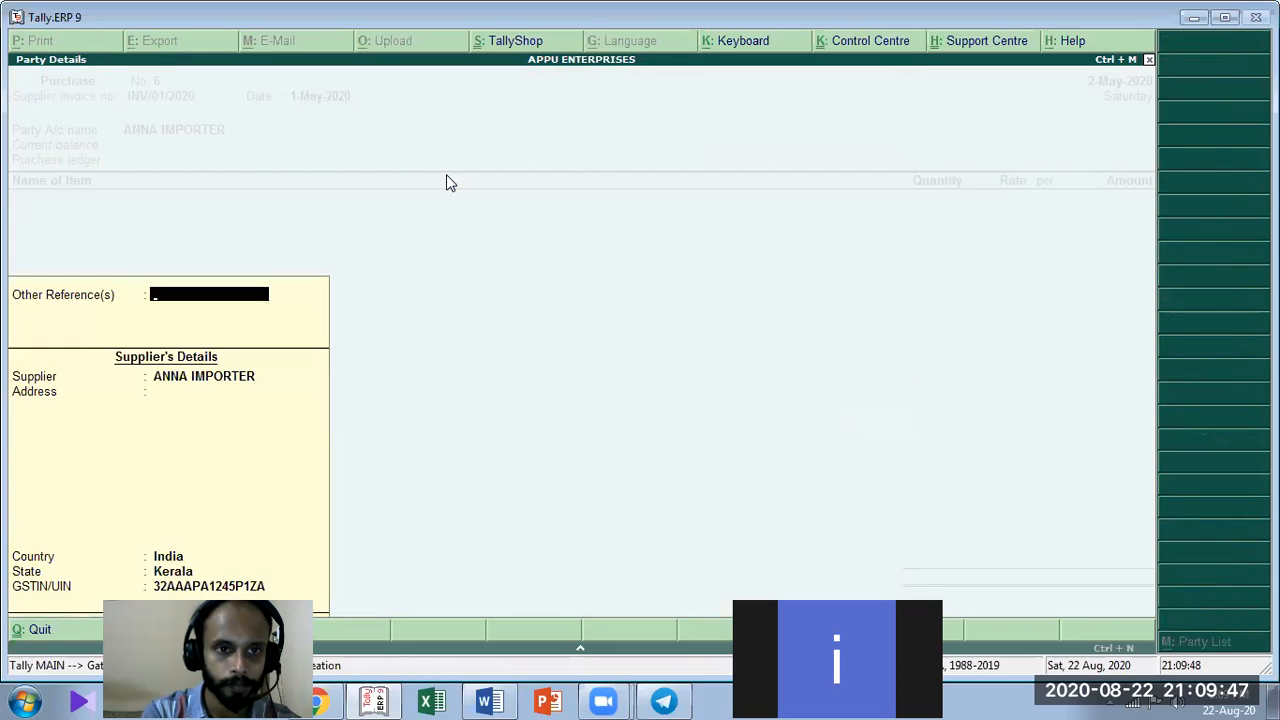
Accept the supplier's details, use Purchase as the purchase ledger, and classify the transaction as Imports Taxable
key(Return)
key(Return)
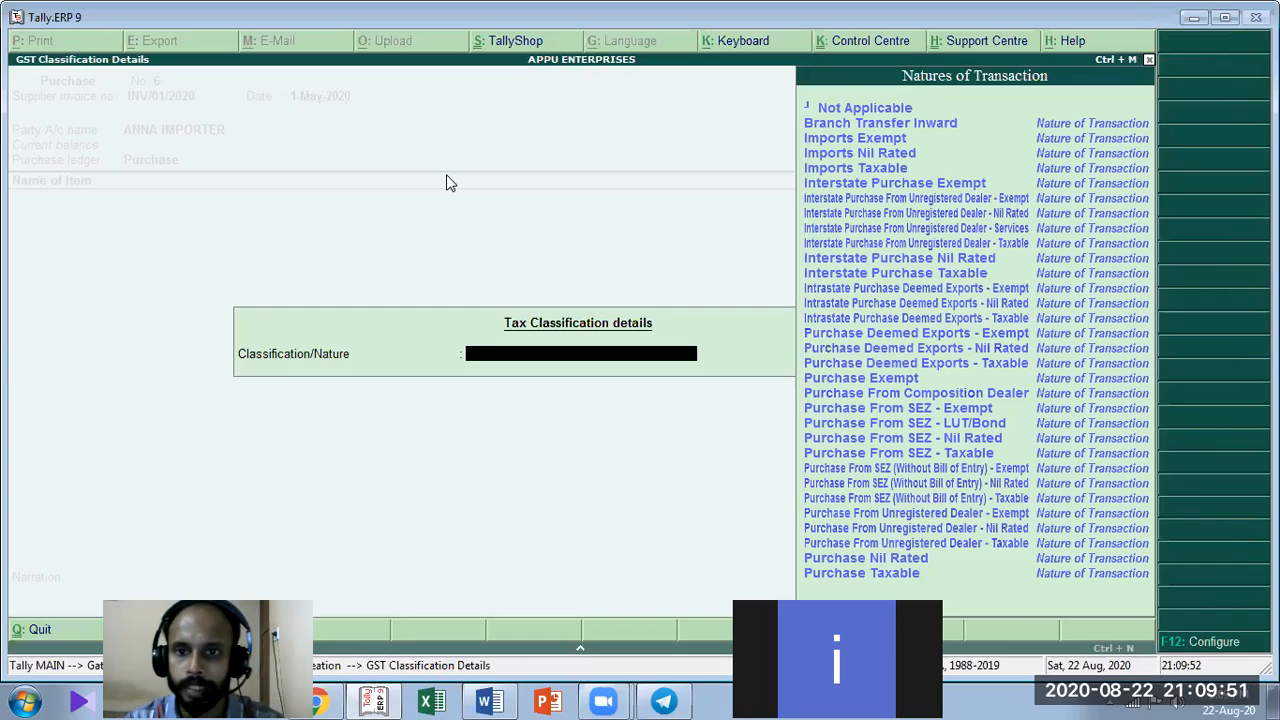
key(Down)
key(Down)
key(Down)
key(Down)
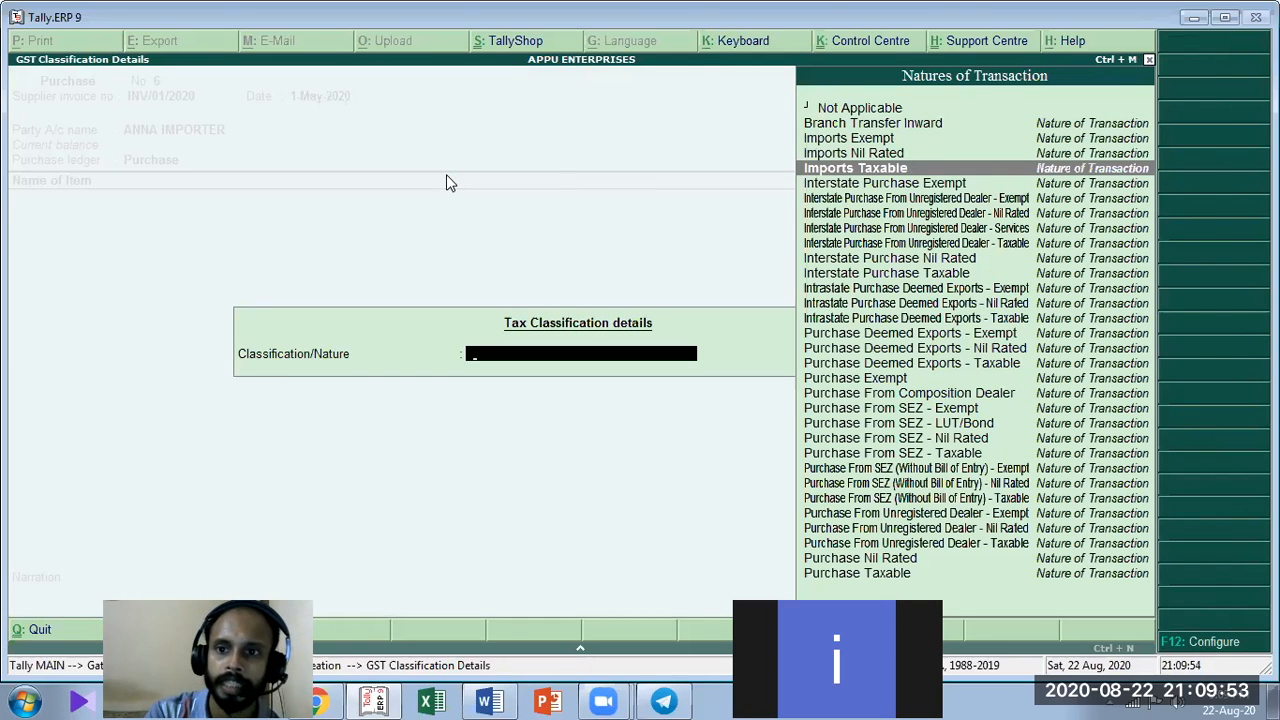
key(Return)
Reopen the Purchase ledger's tax classification and select Imports Taxable again
key(BackSpace)
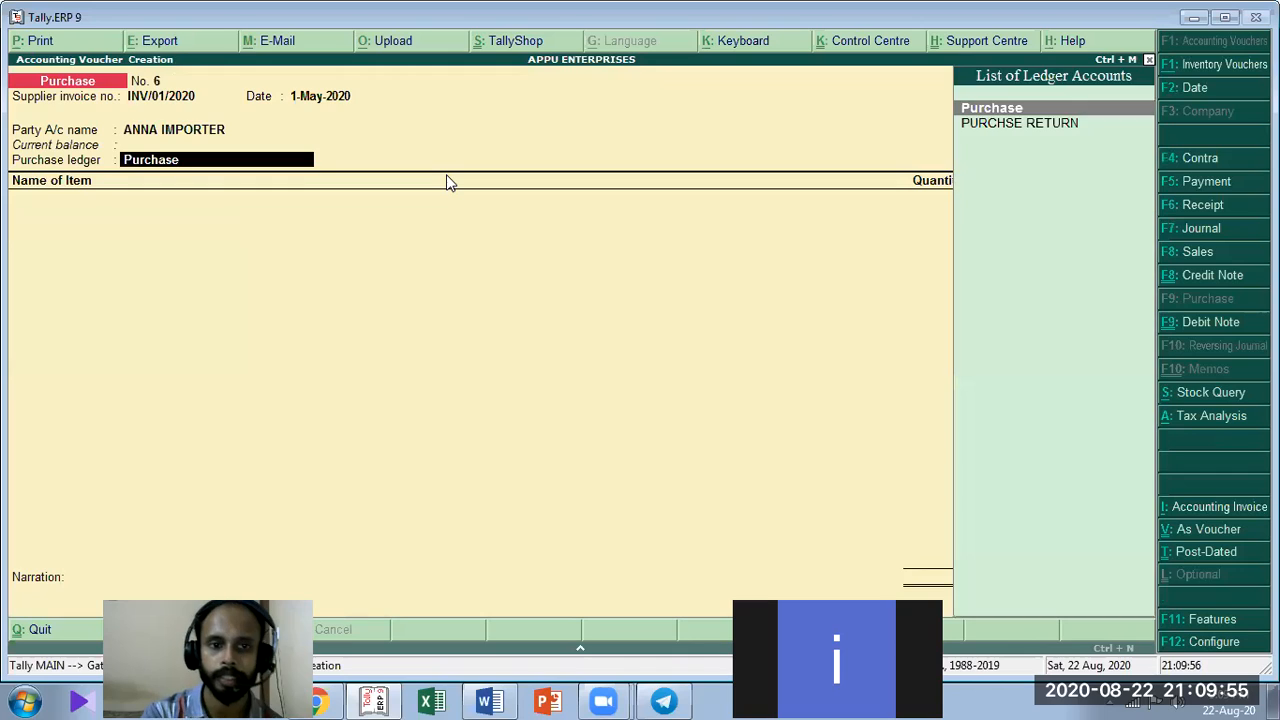
key(Return)
key(Return)
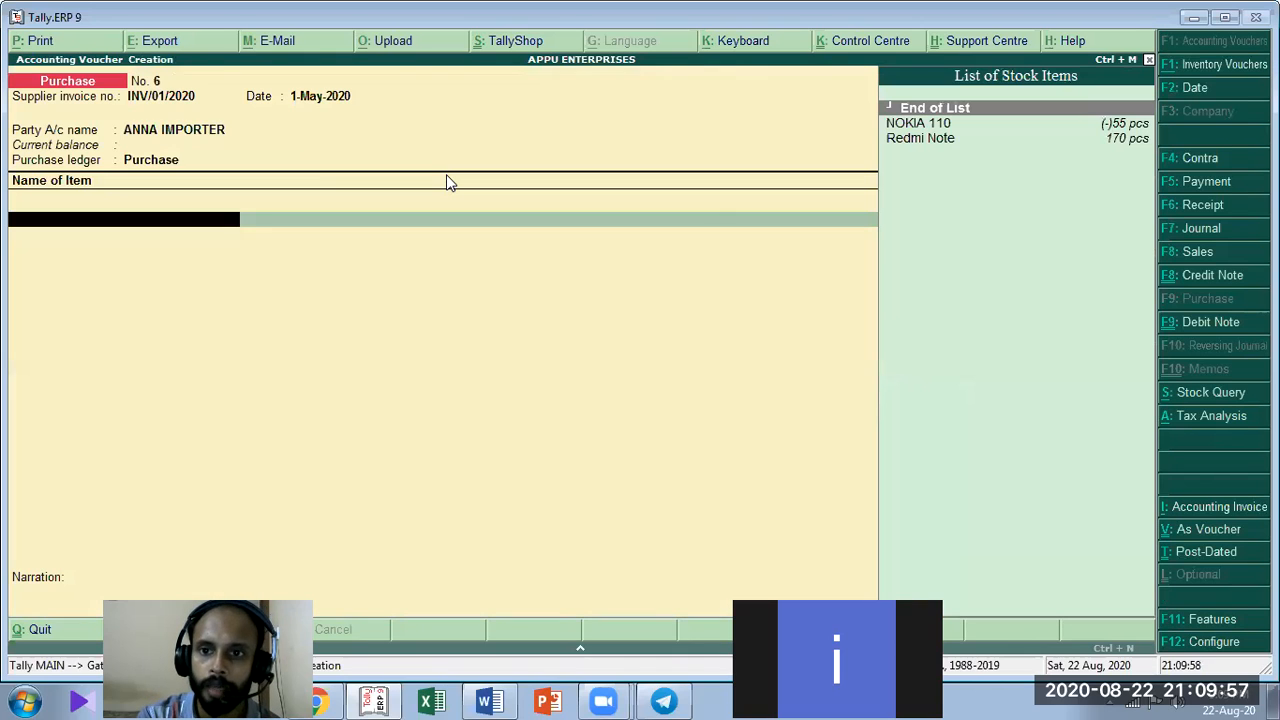
key(BackSpace)
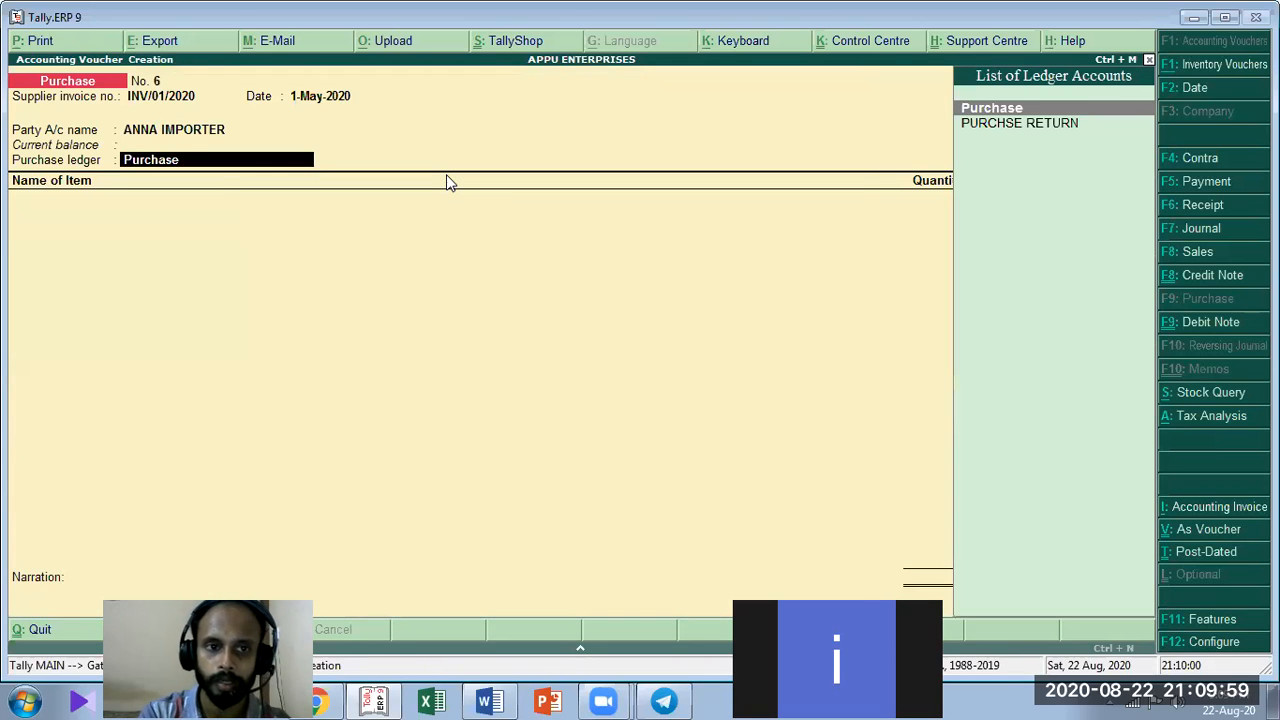
key(BackSpace)
key(Return)
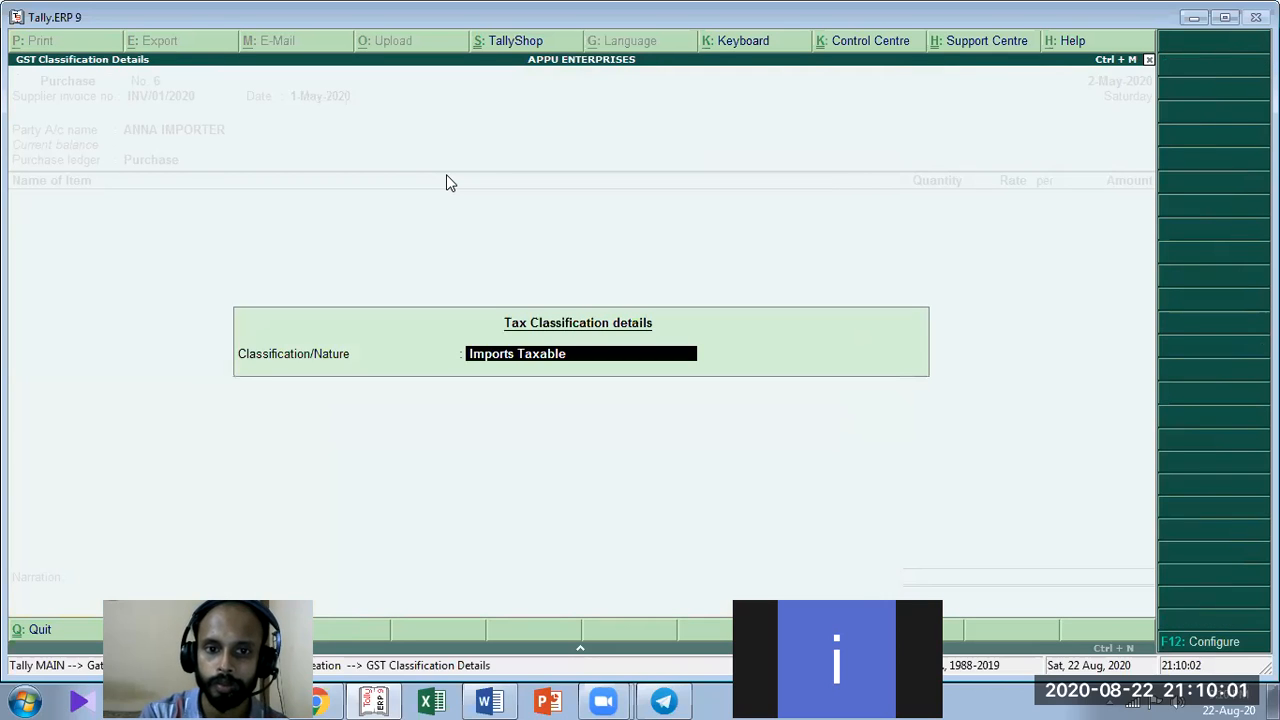
key(BackSpace)
key(Down)
key(Down)
key(Down)
key(Down)
key(Down)
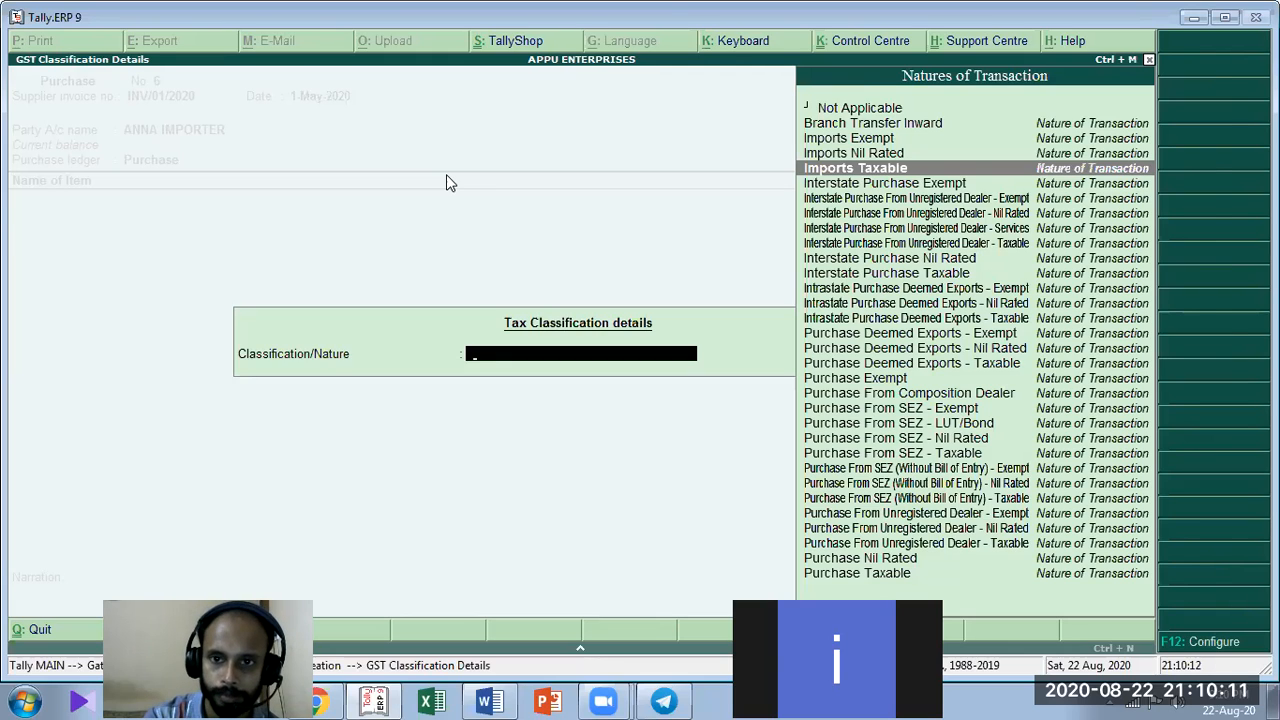
key(Return)
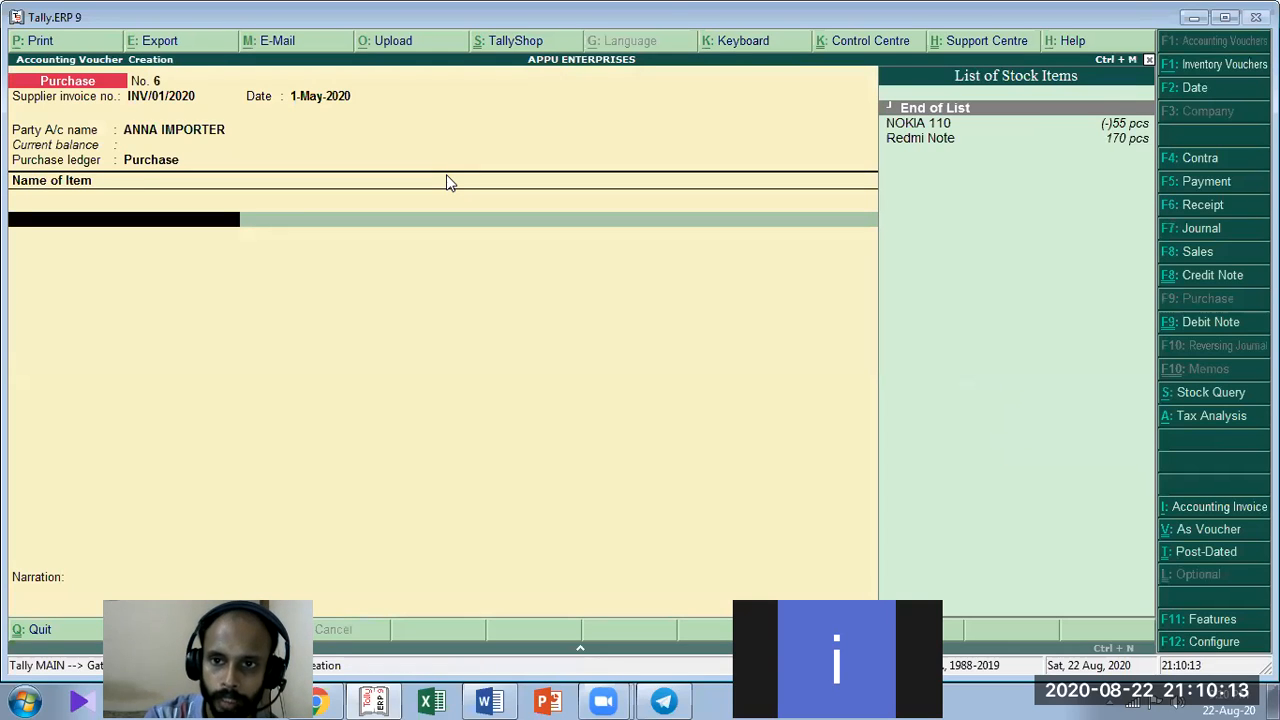
Add the stock item Redmi Note from the Edapilly godown with 50 pcs at a rate of 15,000.00 per piece
key(Down)
key(Down)
key(Return)
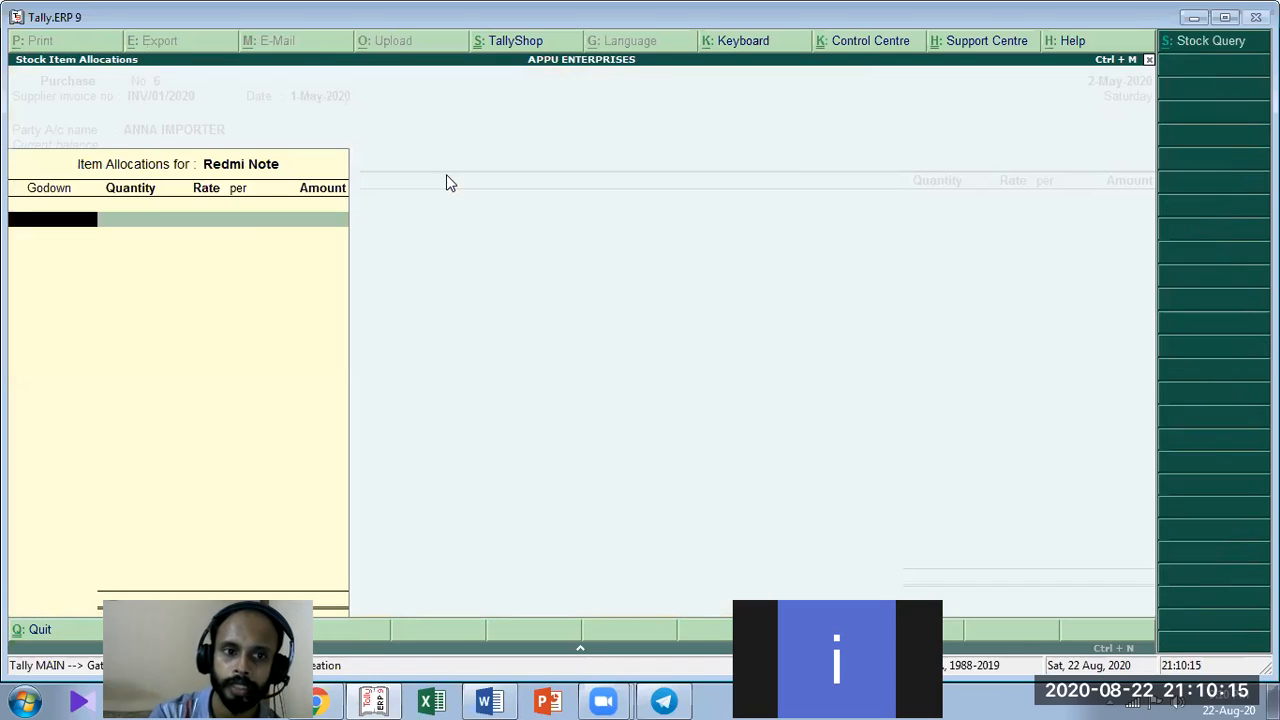
key(Down)
key(Return)
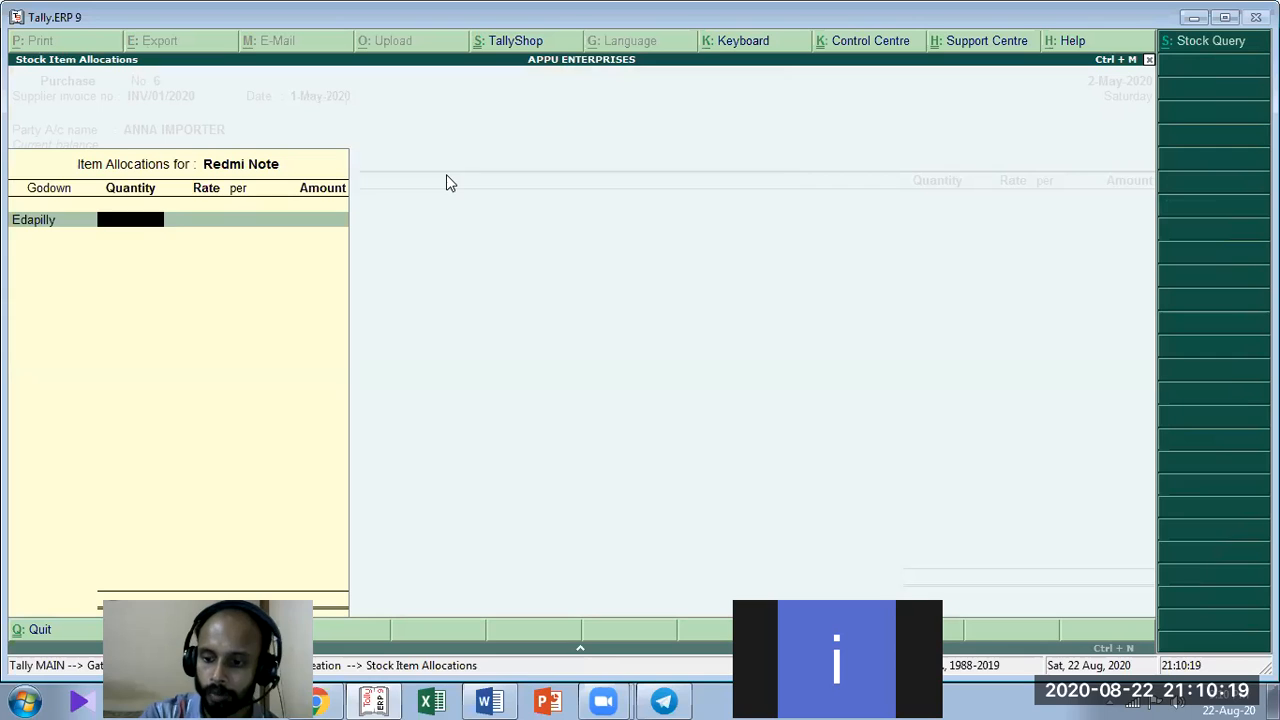
text(50)
key(Return)
key(Return)
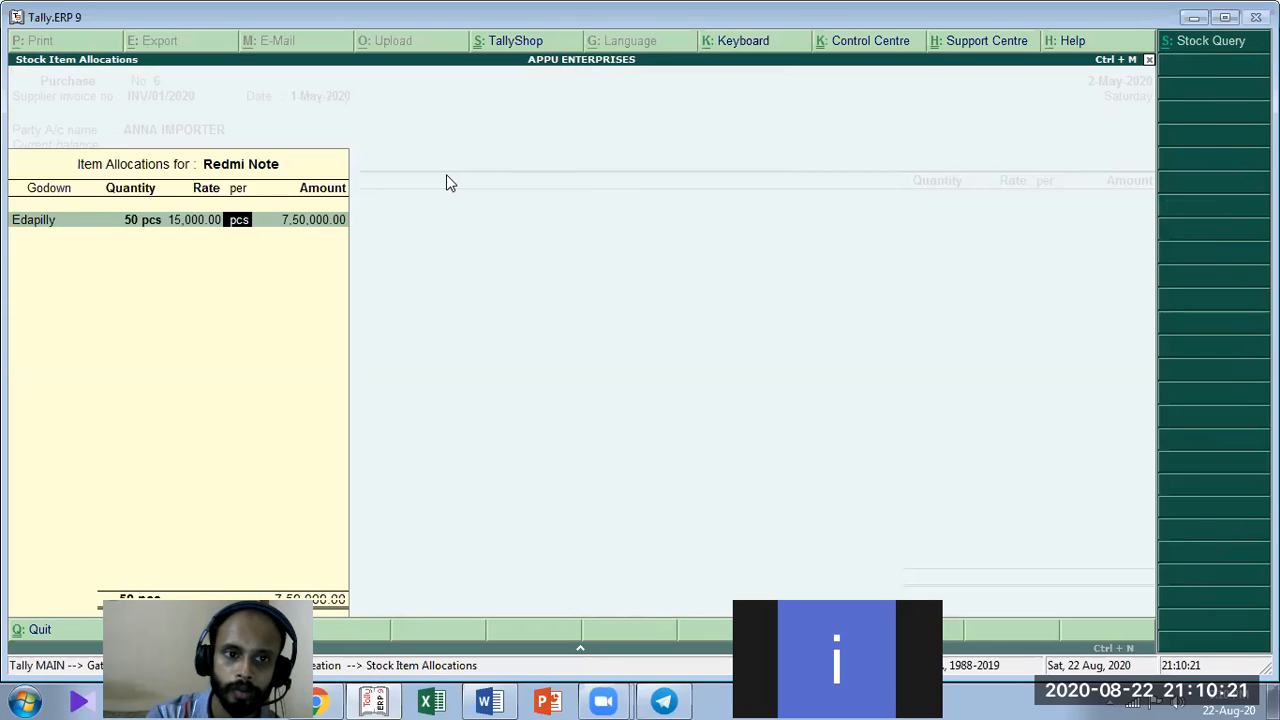
key(Return)
key(Return)
key(Return)
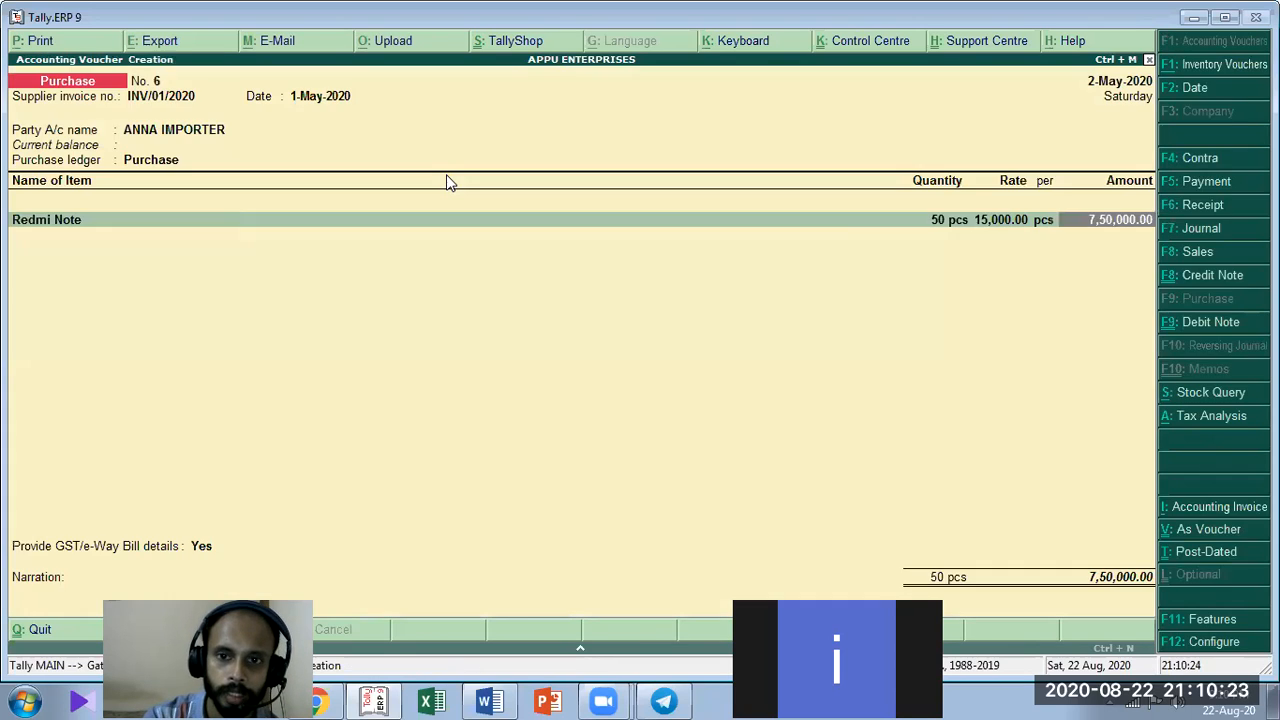
End the item list and add the Input Igst ledger to the purchase voucher
key(Return)
key(Return)
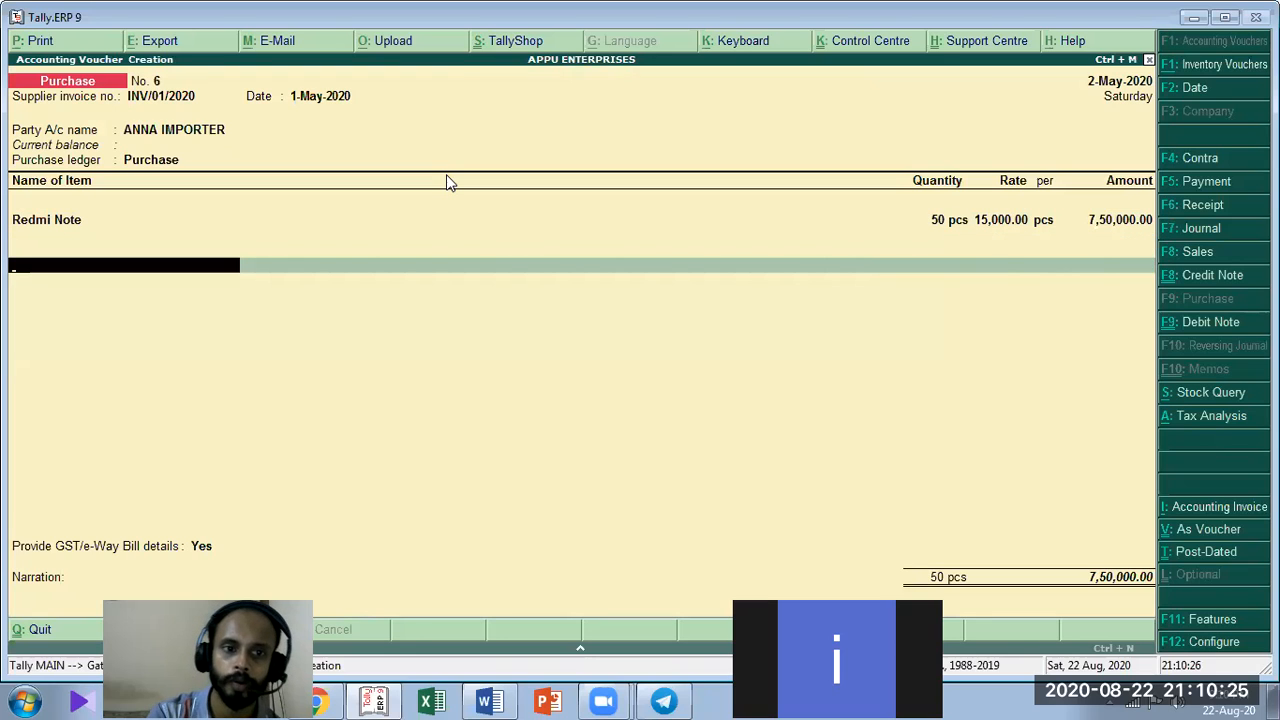
key(Down)
key(Down)
key(Down)
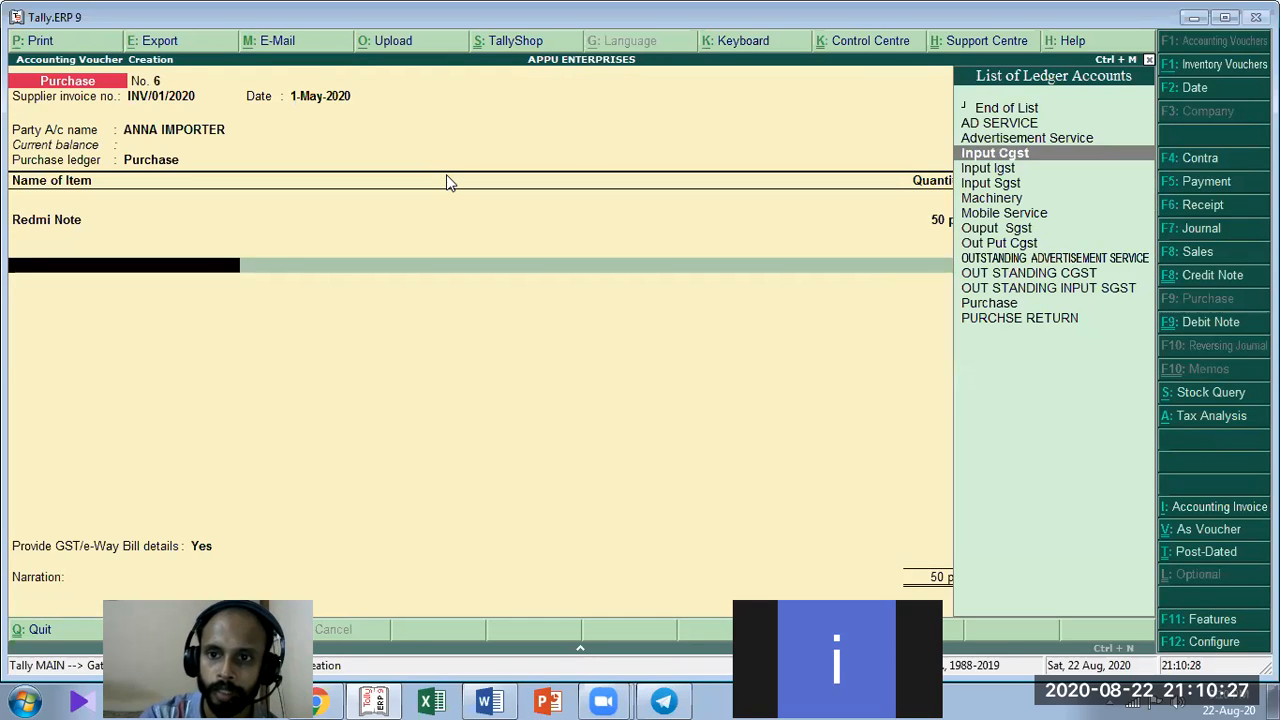
key(Down)
key(Return)
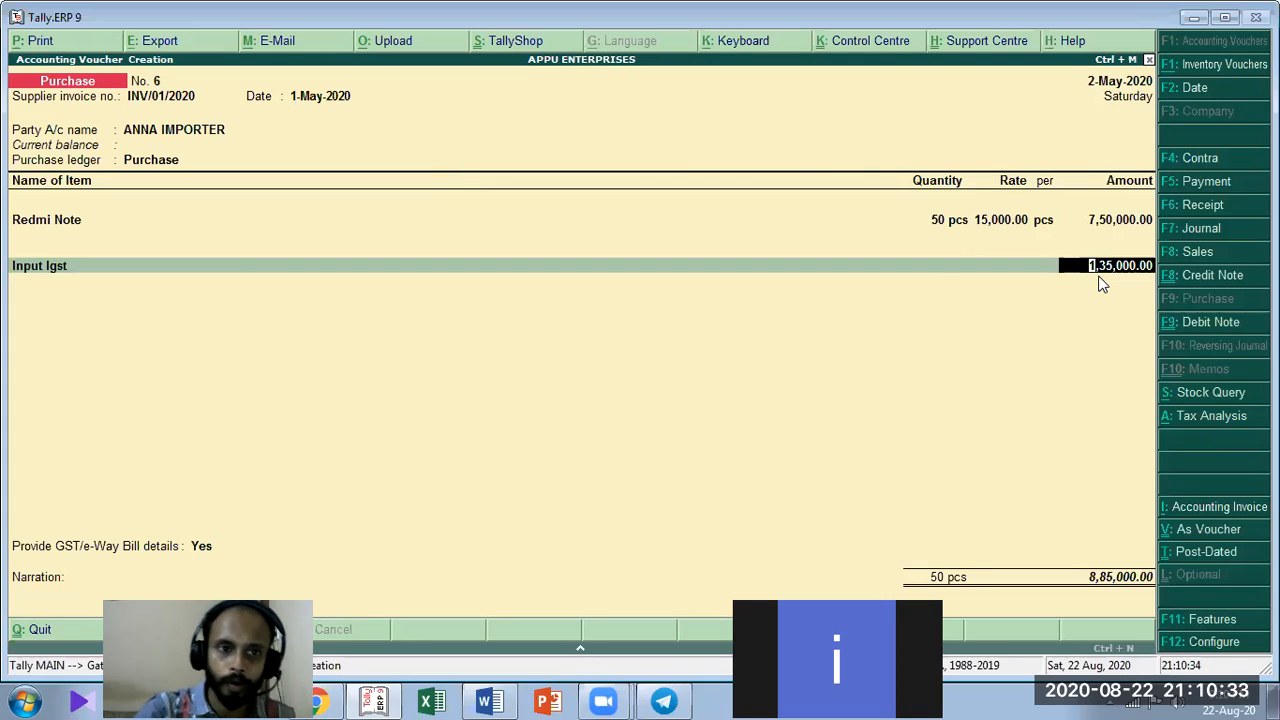
Review the ANNA IMPORTER party details and the voucher's ledger, classification and item entries through to the Input Igst line
click(225, 137)
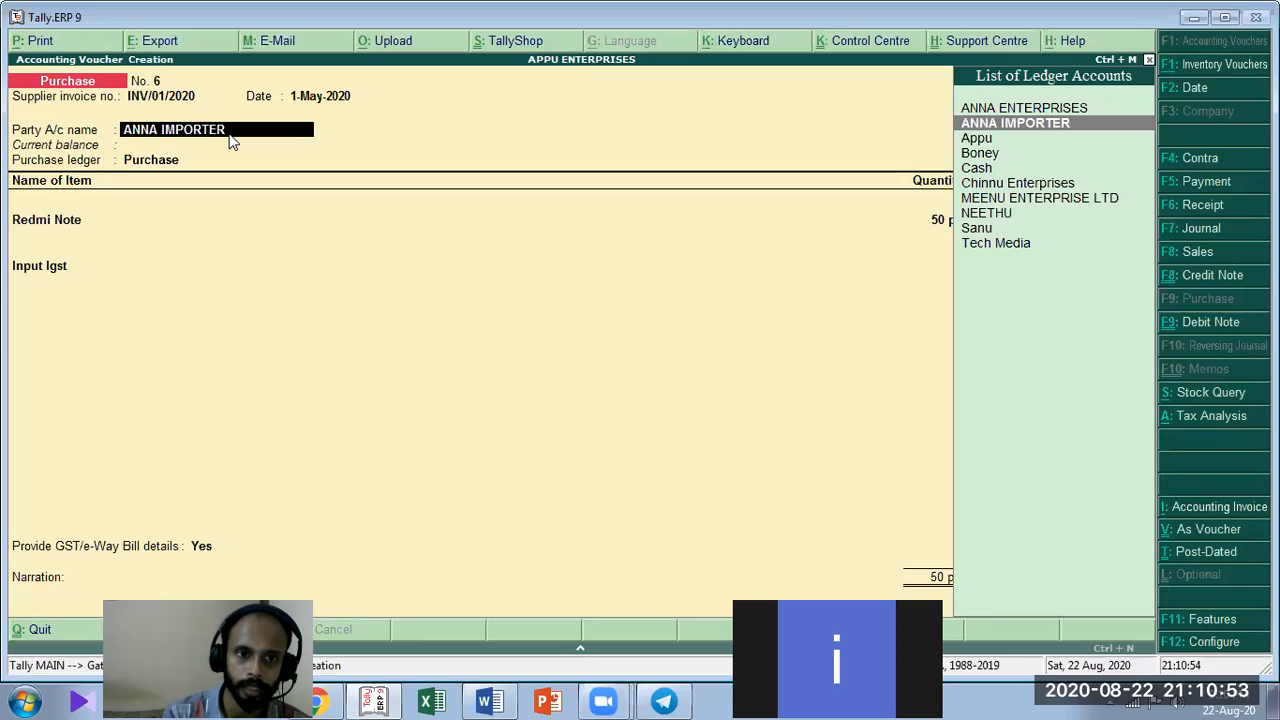
key(Return)
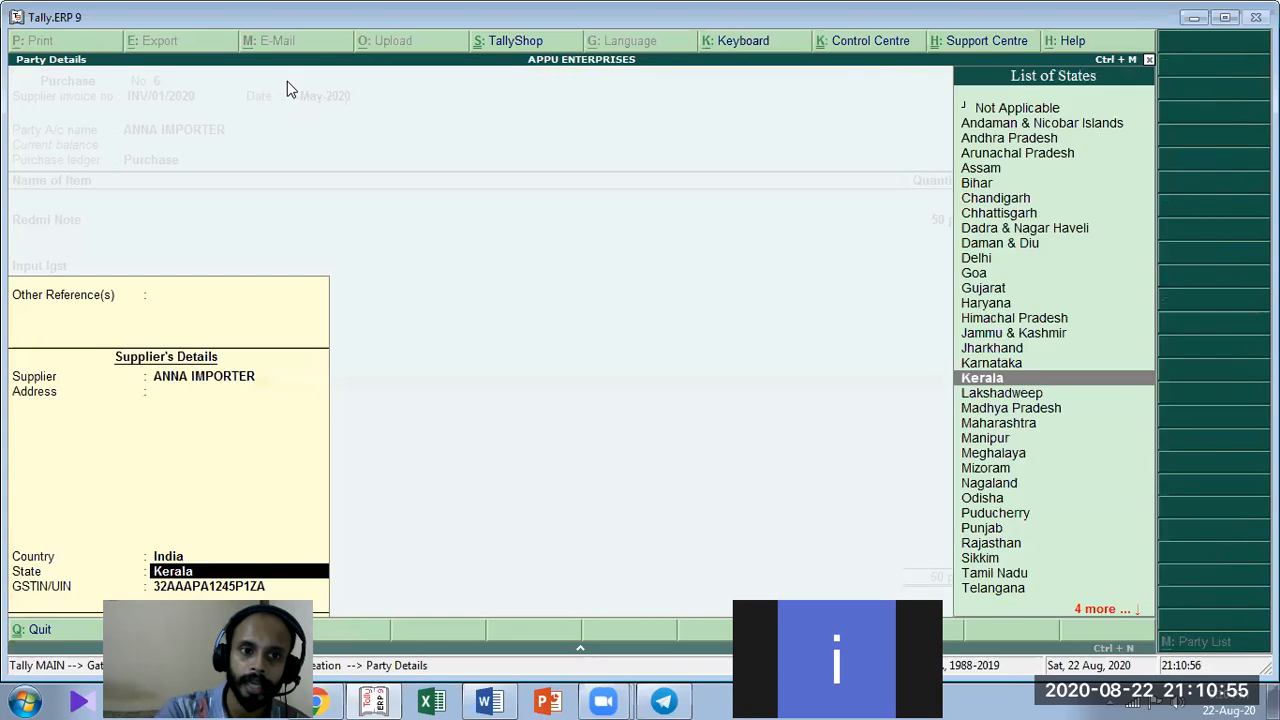
key(Return)
key(Return)
key(Return)
key(Return)
key(Return)
key(Return)
key(Return)
key(Return)
key(Return)
key(Return)
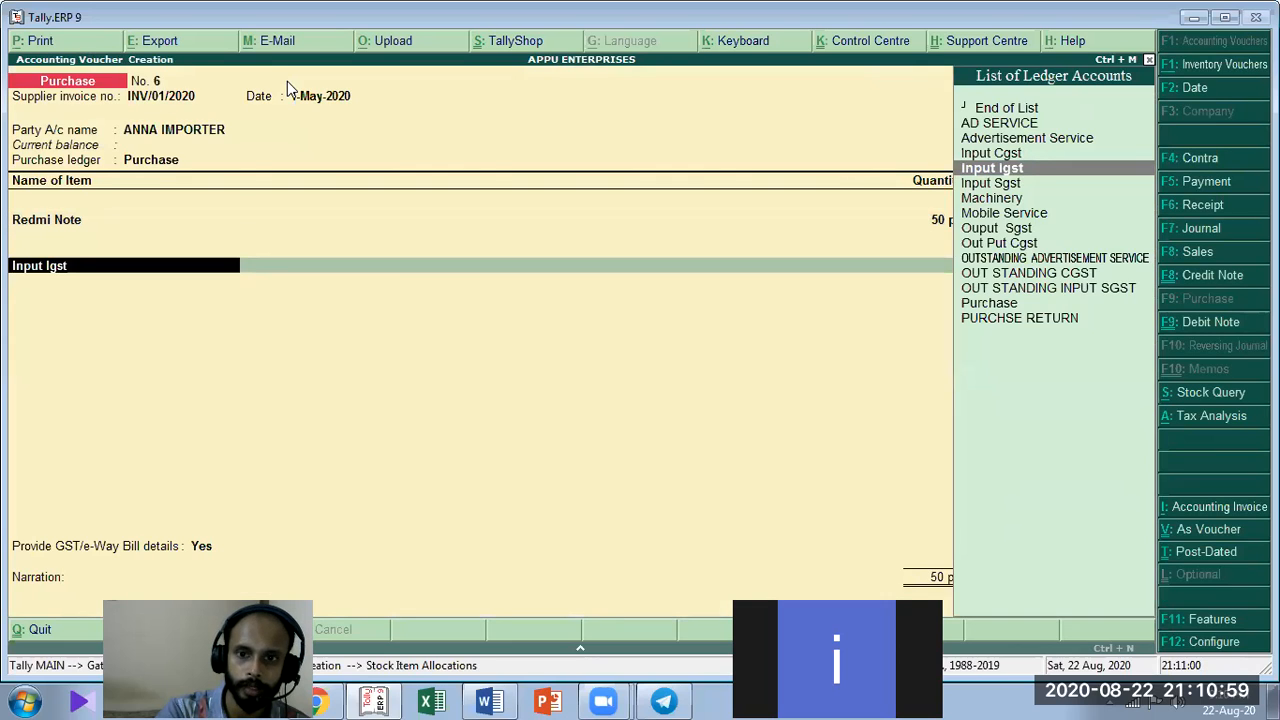
key(Return)
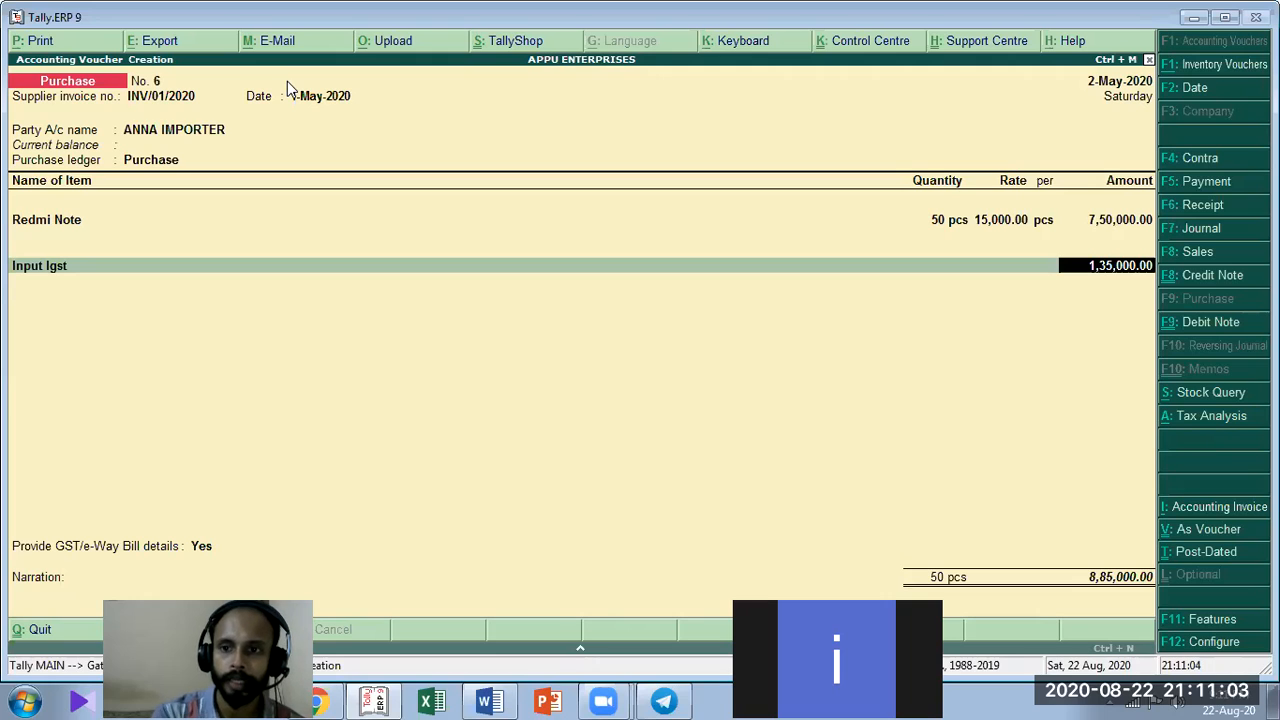
Accept the Input Igst line and provide GST/e-Way Bill details, leaving the bill of entry number, date and port code blank
key(Return)
key(Return)
key(Return)
key(Return)
key(Return)
key(Return)
key(Return)
key(Return)
key(Return)
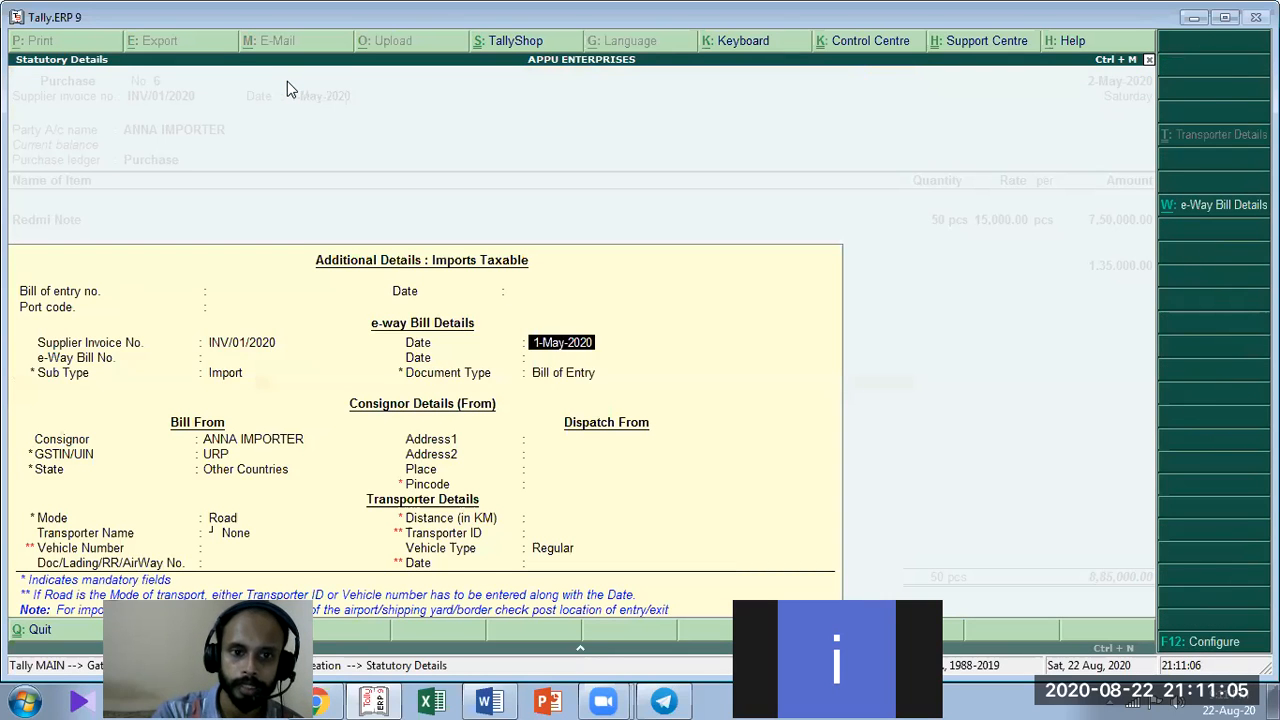
Complete the e-Way Bill details with Road as the mode and Regular as the vehicle type, leaving the remaining transporter fields blank
key(Return)
key(Return)
key(Return)
key(Return)
key(Return)
key(Return)
key(Return)
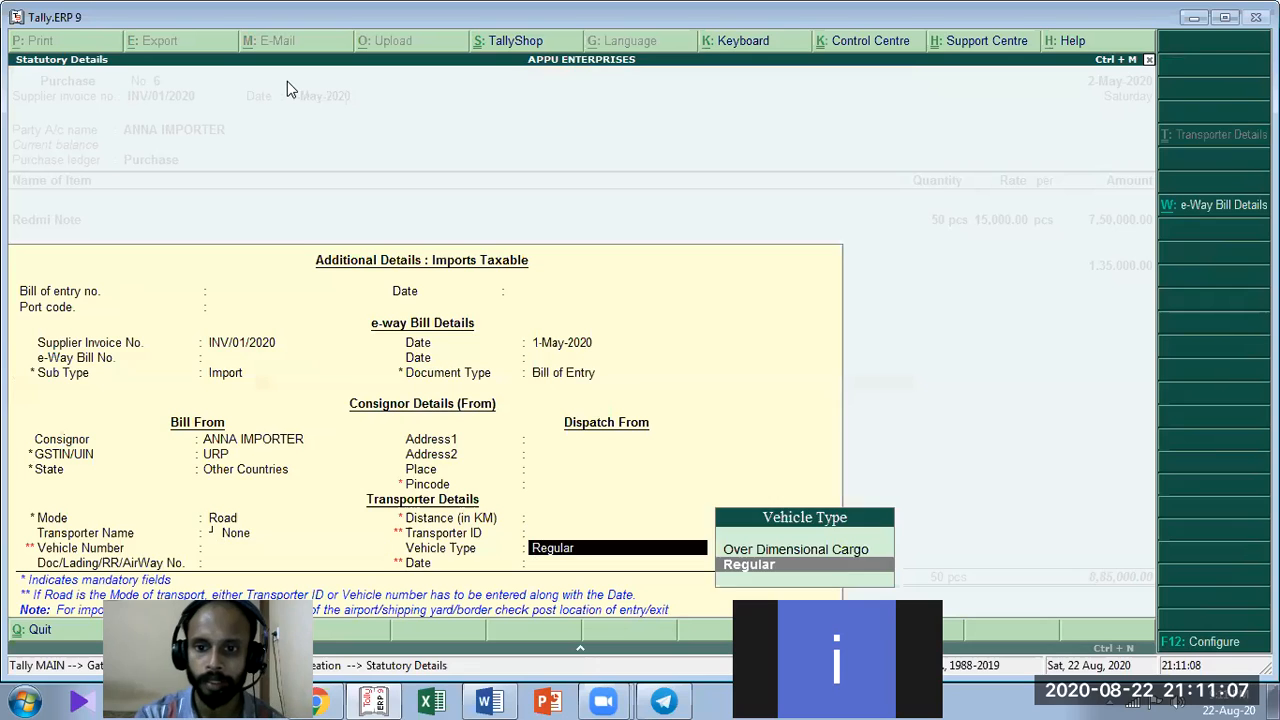
key(Return)
key(Return)
key(Return)
Allocate the bill as New Ref INV/01/2020 for 8,85,000.00 Cr and save the purchase voucher, accepting the modified tax details with conflicts
key(Return)
key(Return)
key(Return)
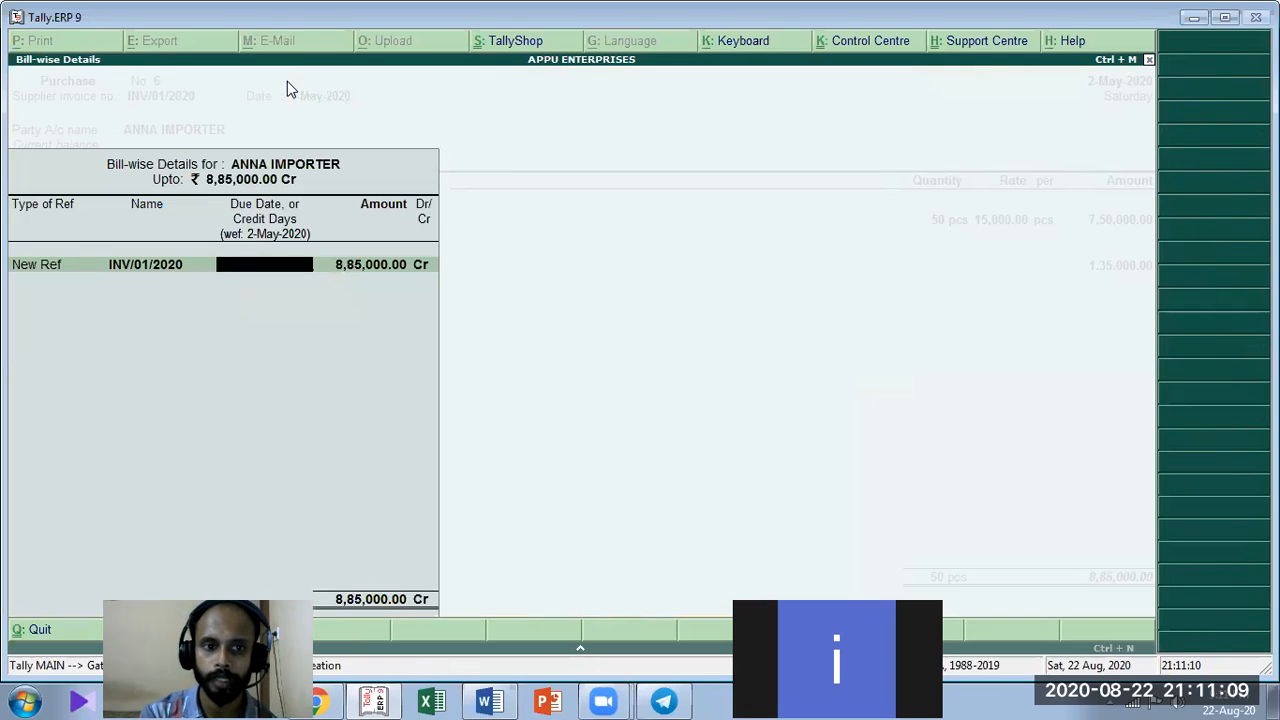
key(Return)
key(Return)
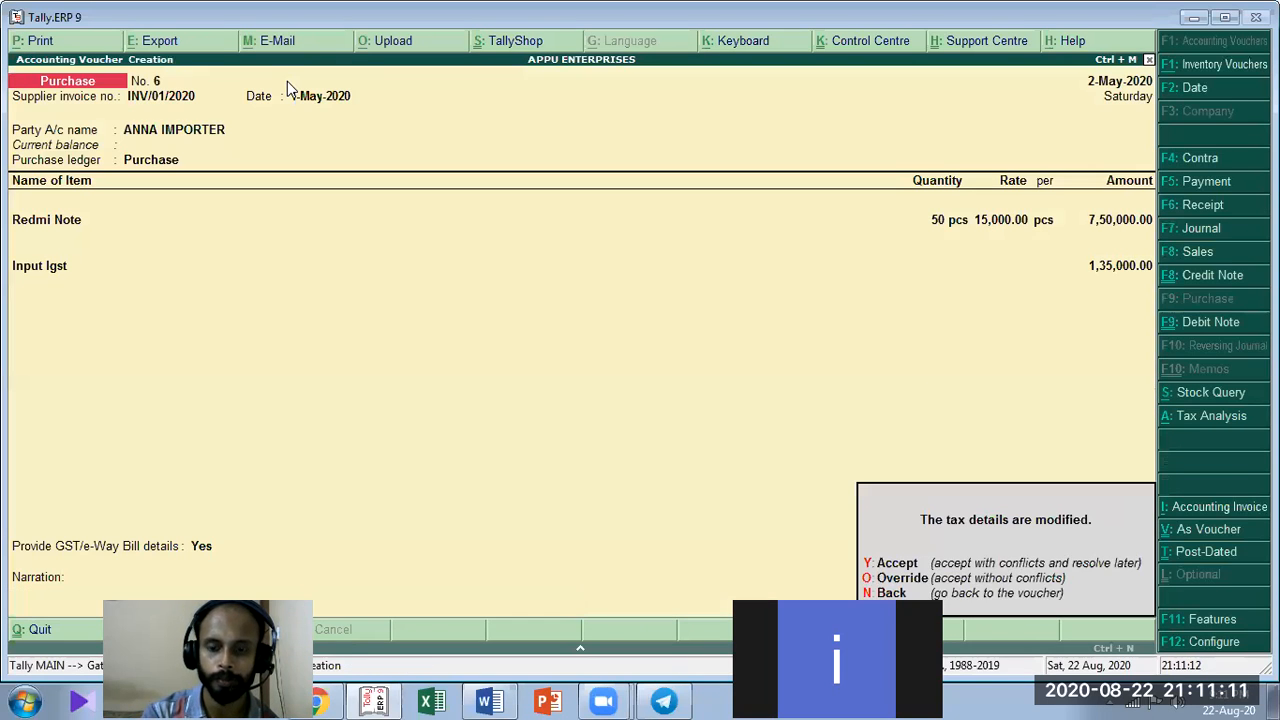
key(y)
Reopen the saved ANNA IMPORTER purchase voucher and examine its invoice in an enlarged print preview
key(Page_Up)
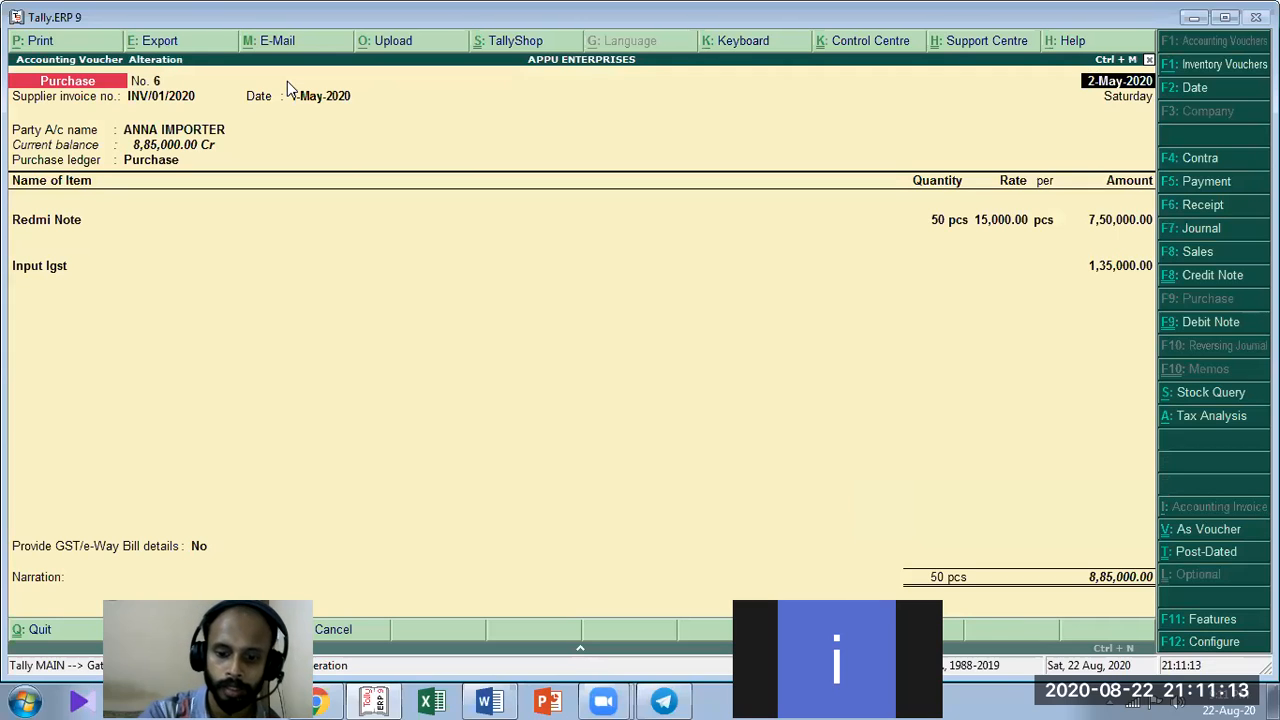
key(ctrl+a)
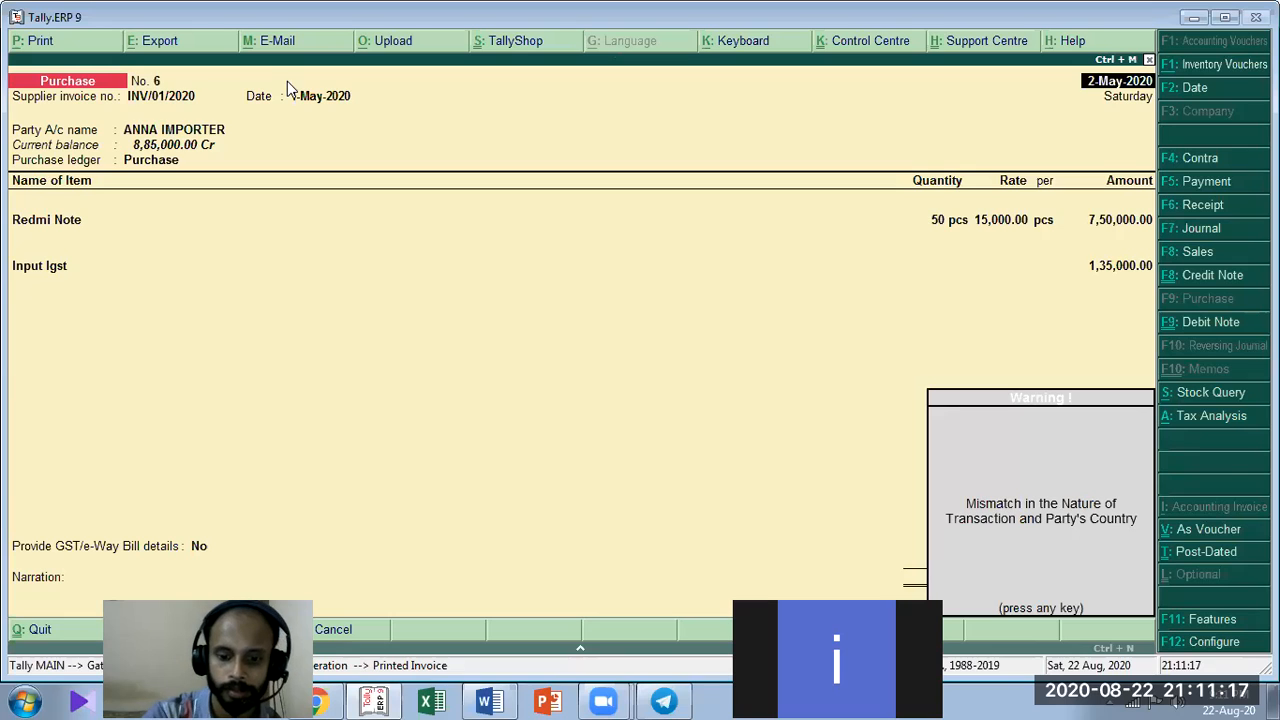
key(Return)
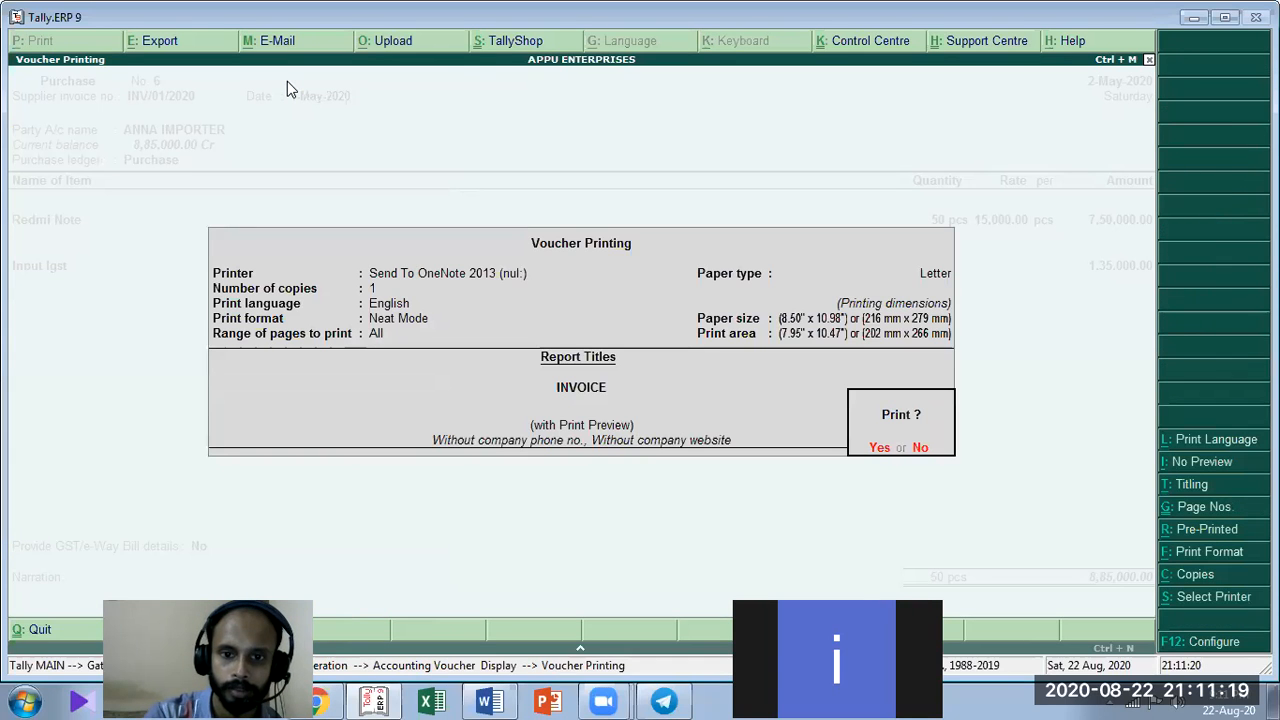
key(Return)
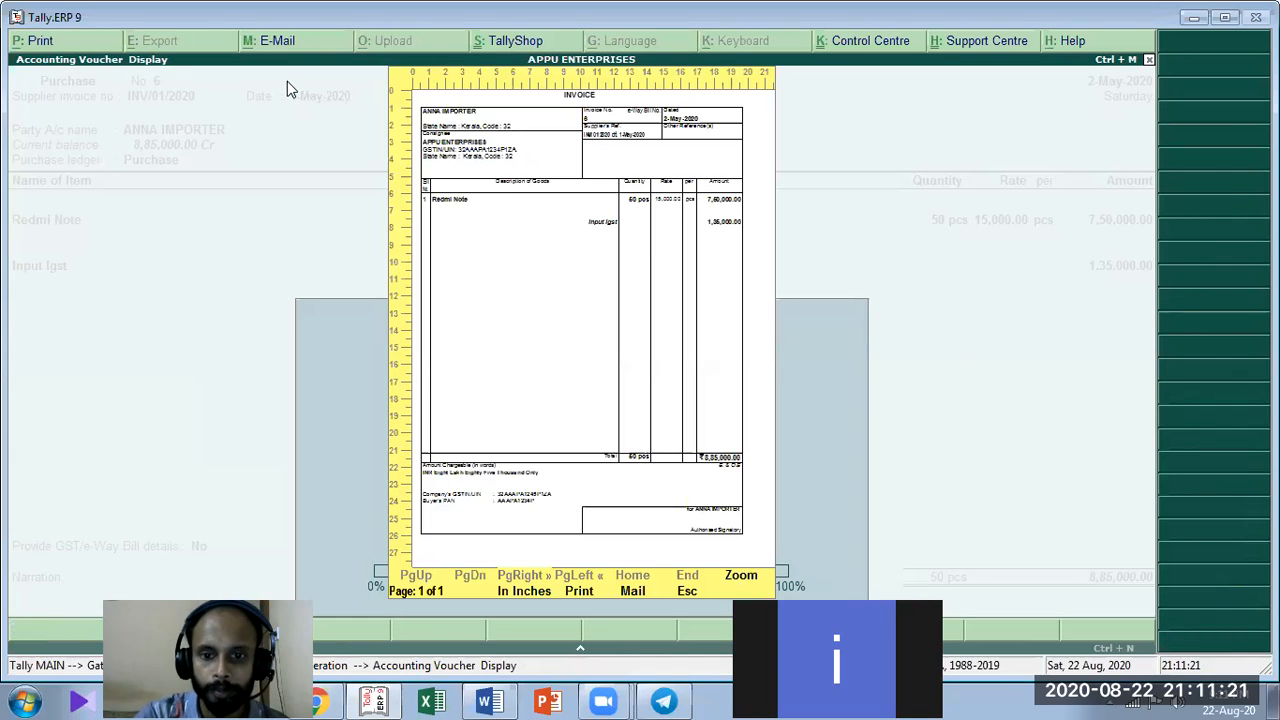
click(741, 575)
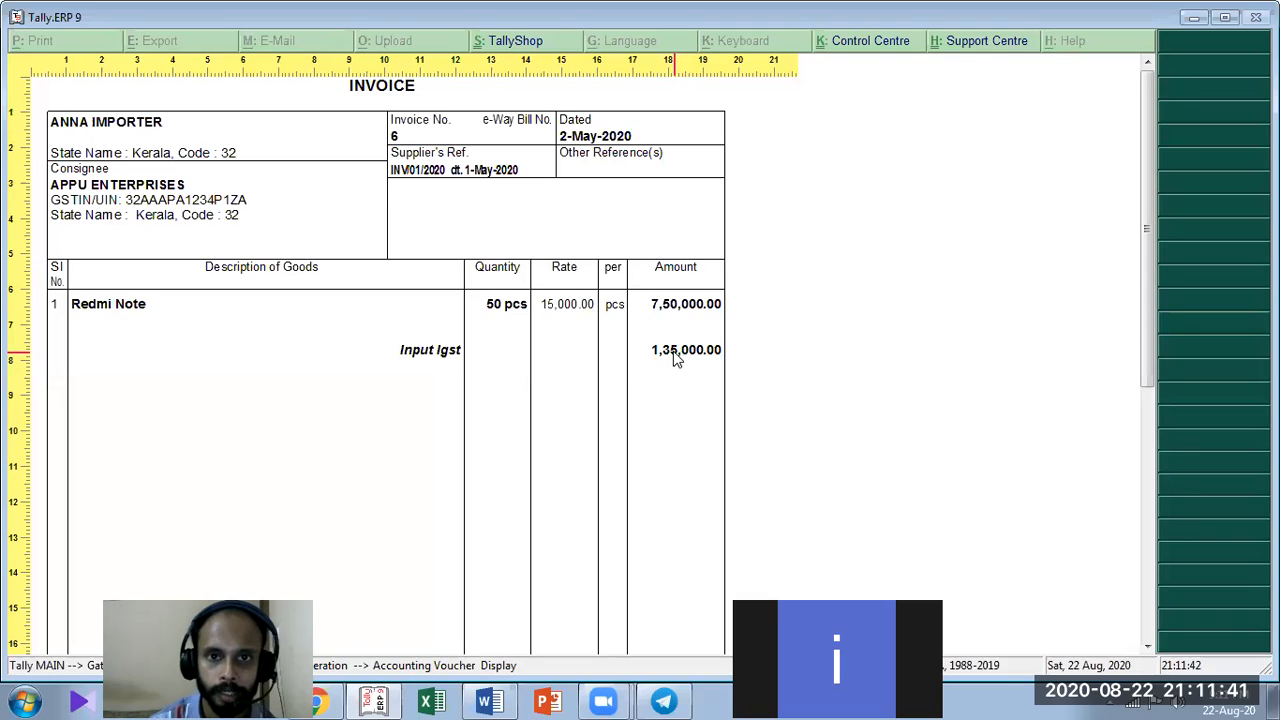
key(Escape)
key(Escape)
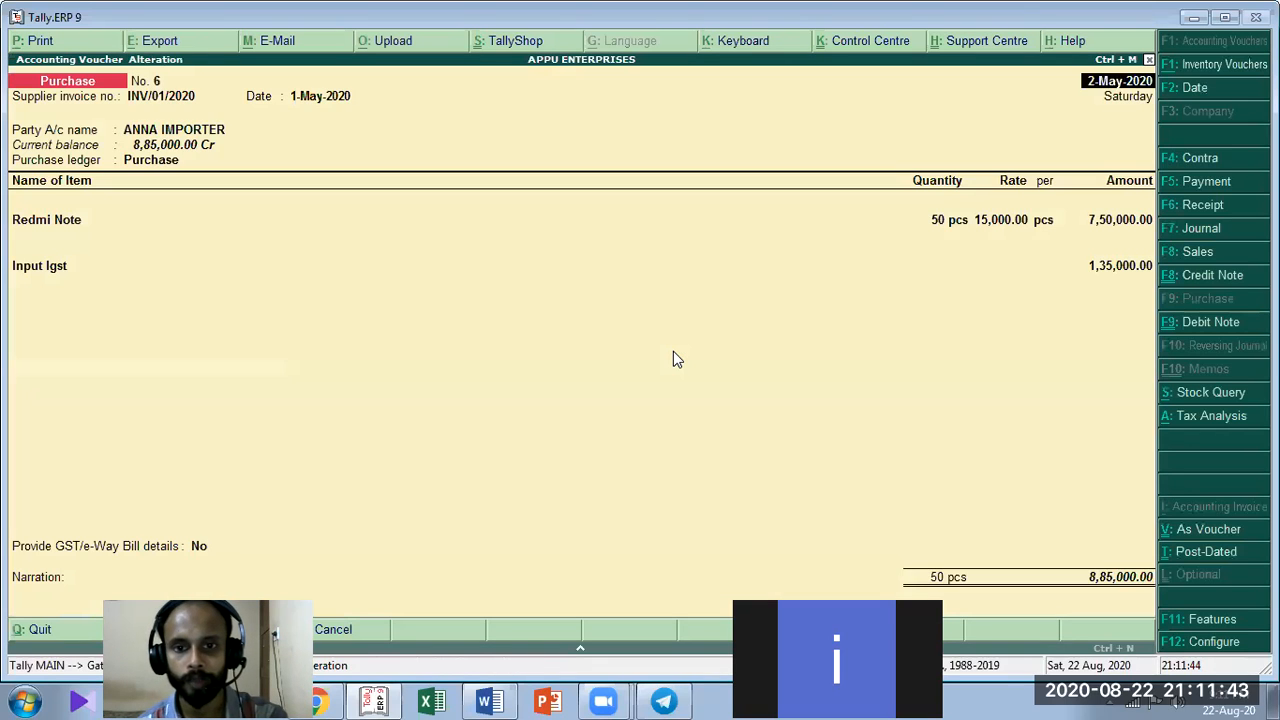
Leave the voucher, check purchase 15 from ANJU IMPORTER in the Word document, and return to the Gateway of Tally
key(Escape)
key(Return)
key(alt+Tab)
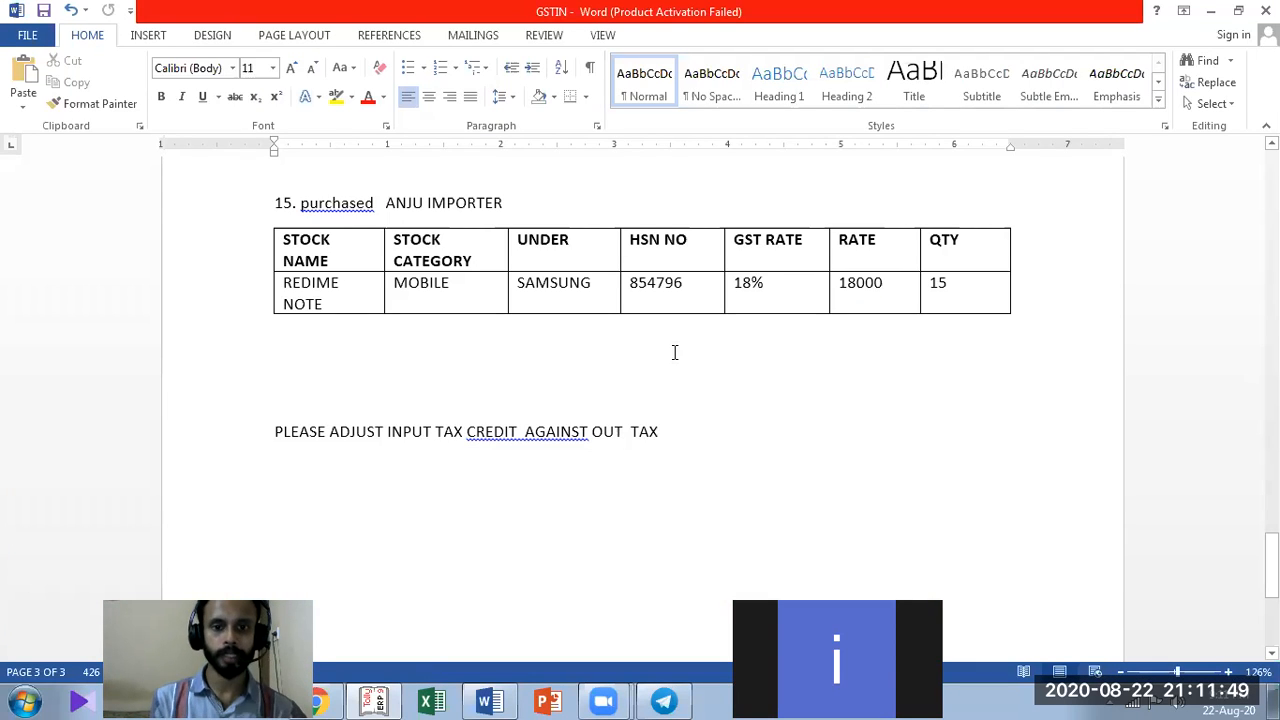
key(alt+Tab)
key(Escape)
key(Return)
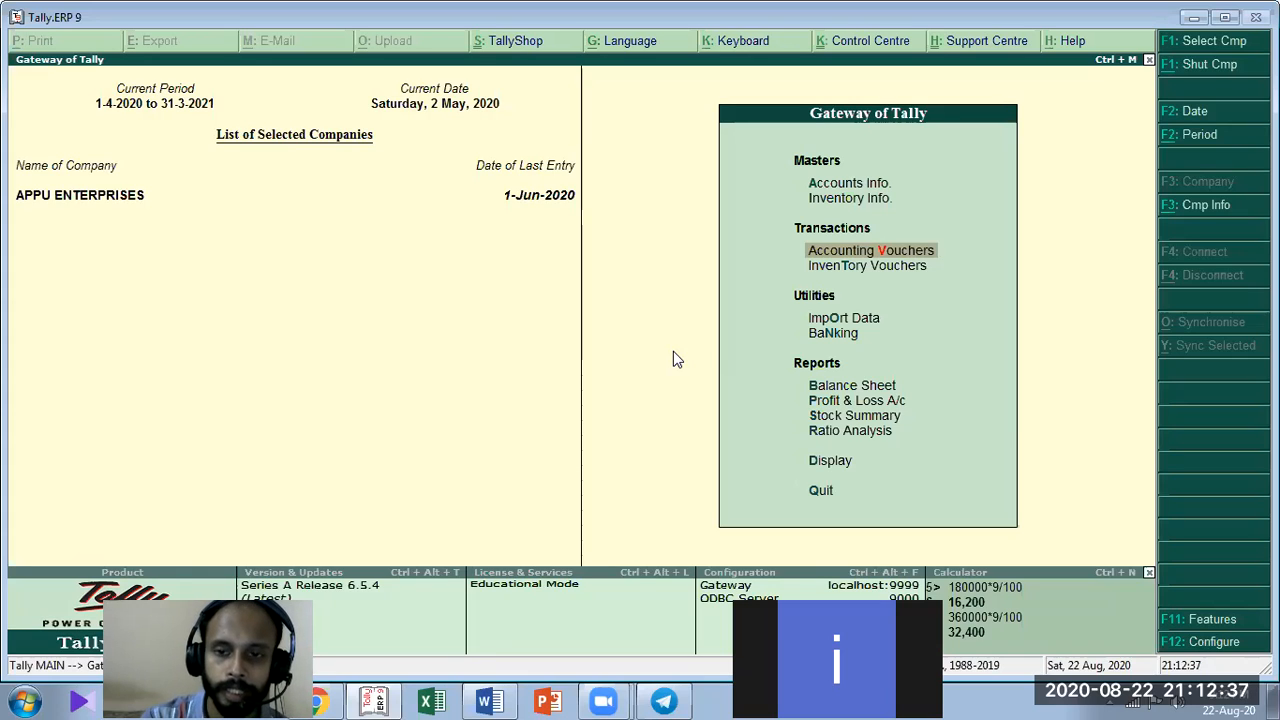
Open the GSTR-1 report from the statutory GST reports
key(Down)
key(Down)
key(Down)
key(Down)
key(Down)
key(Down)
key(Down)
key(Down)
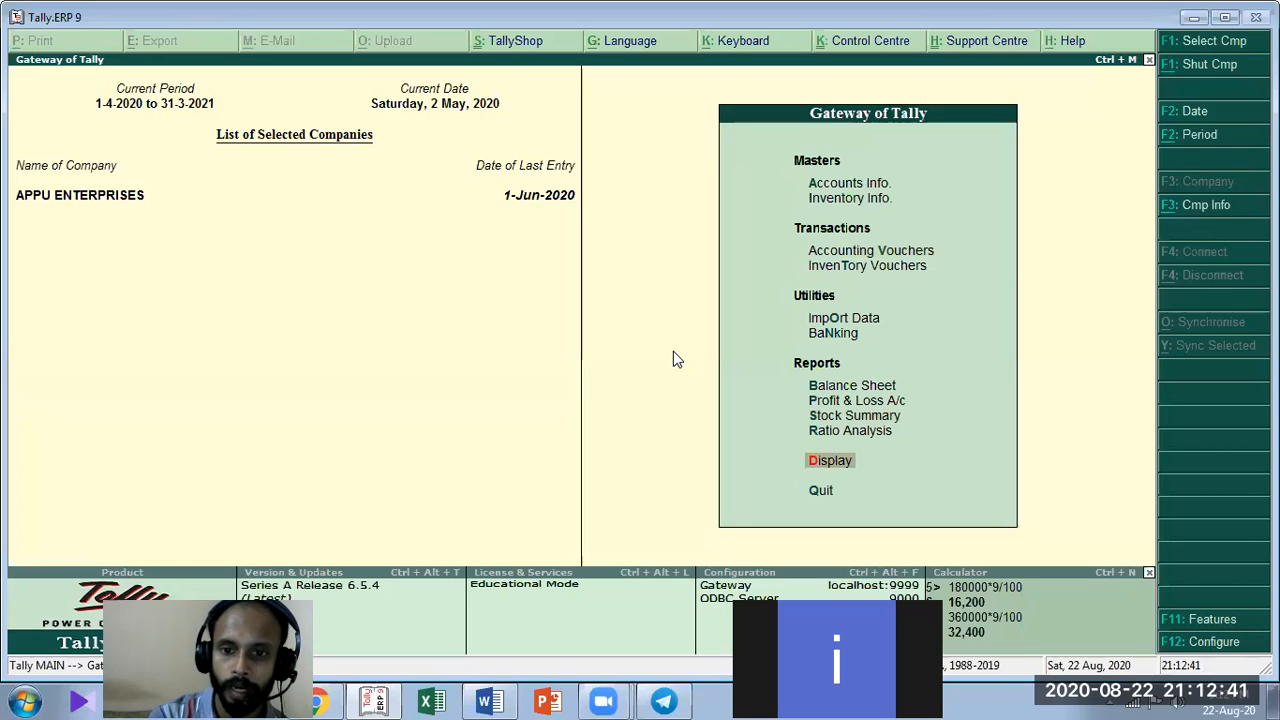
key(Return)
key(Down)
key(Down)
key(Down)
key(Down)
key(Down)
key(Down)
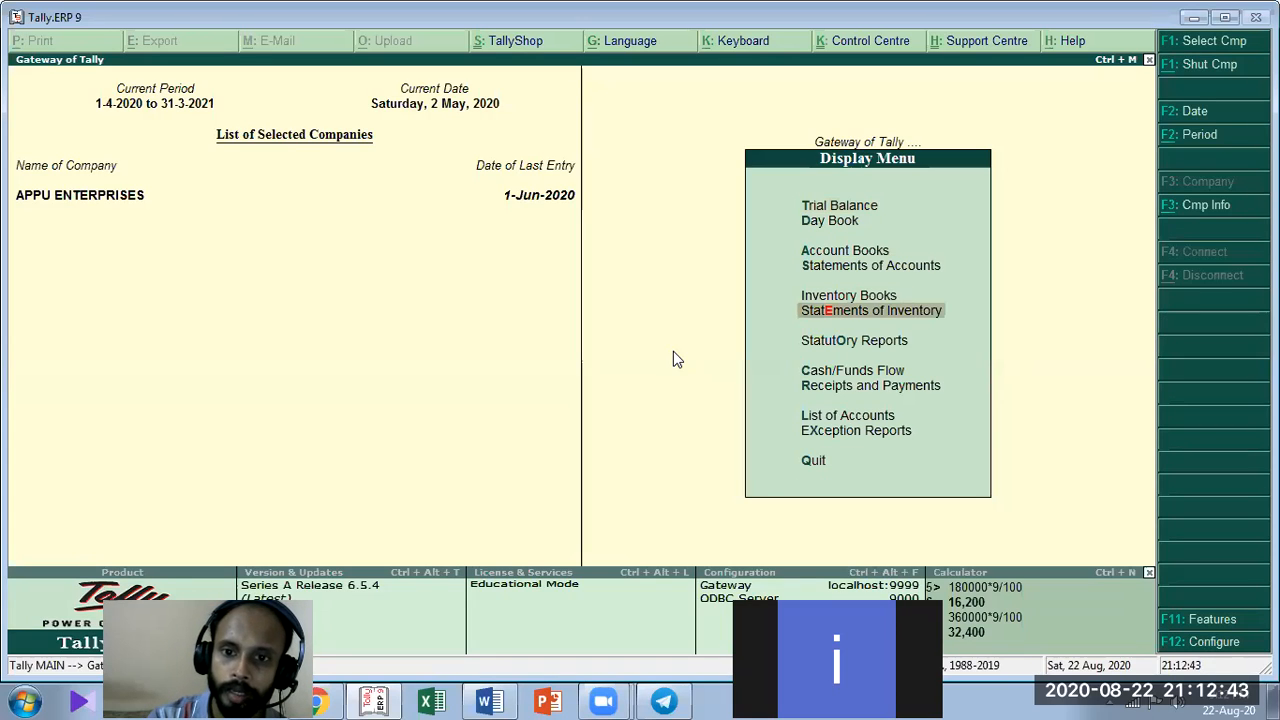
key(Return)
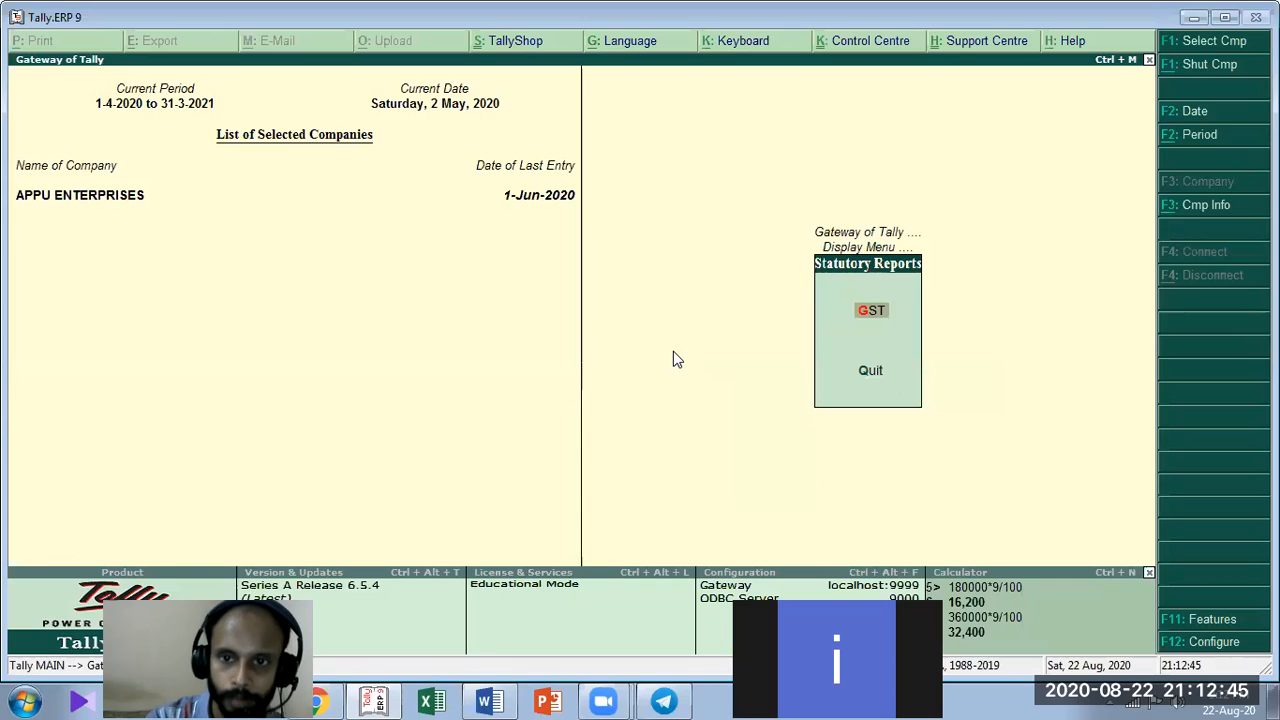
key(Return)
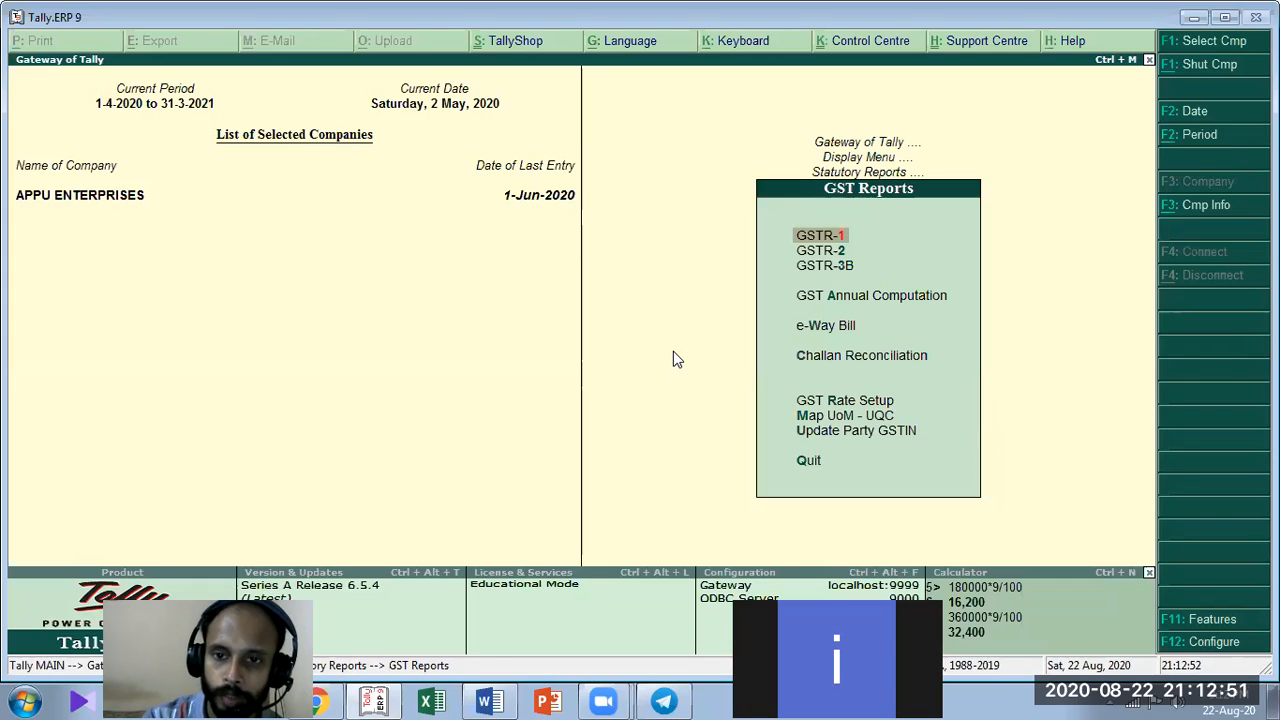
key(Return)
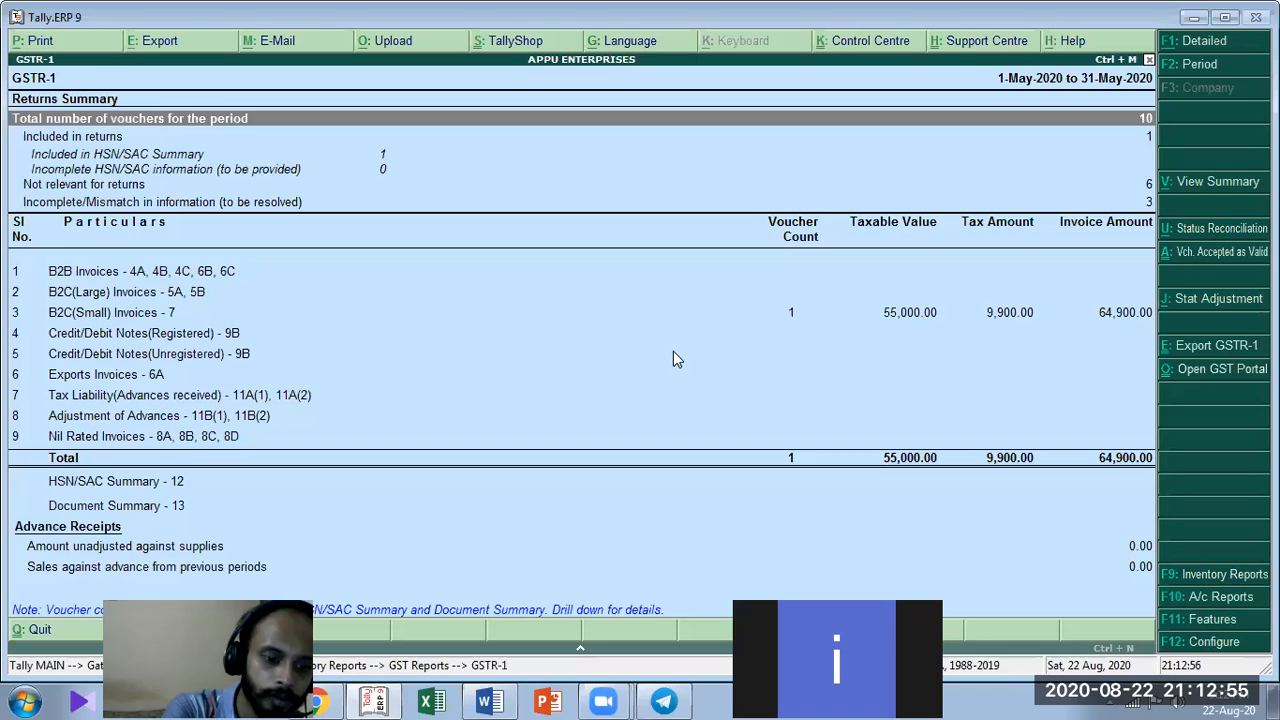
key(F2)
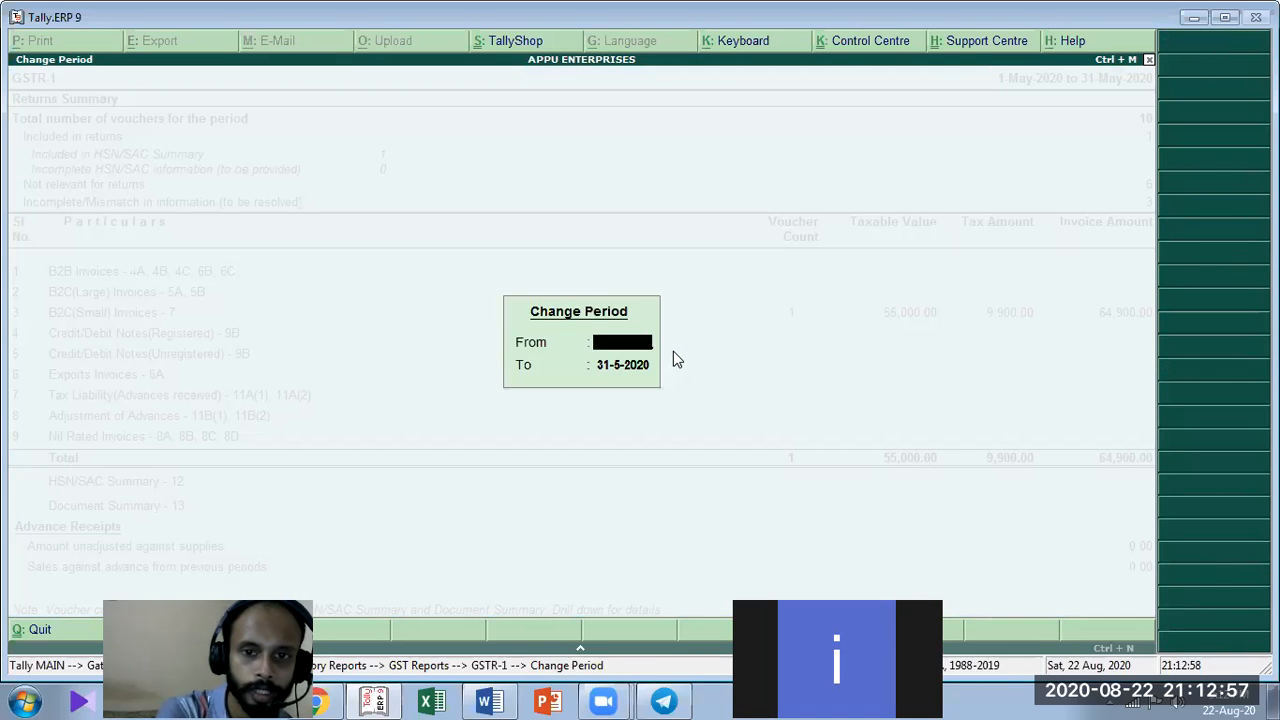
key(Escape)
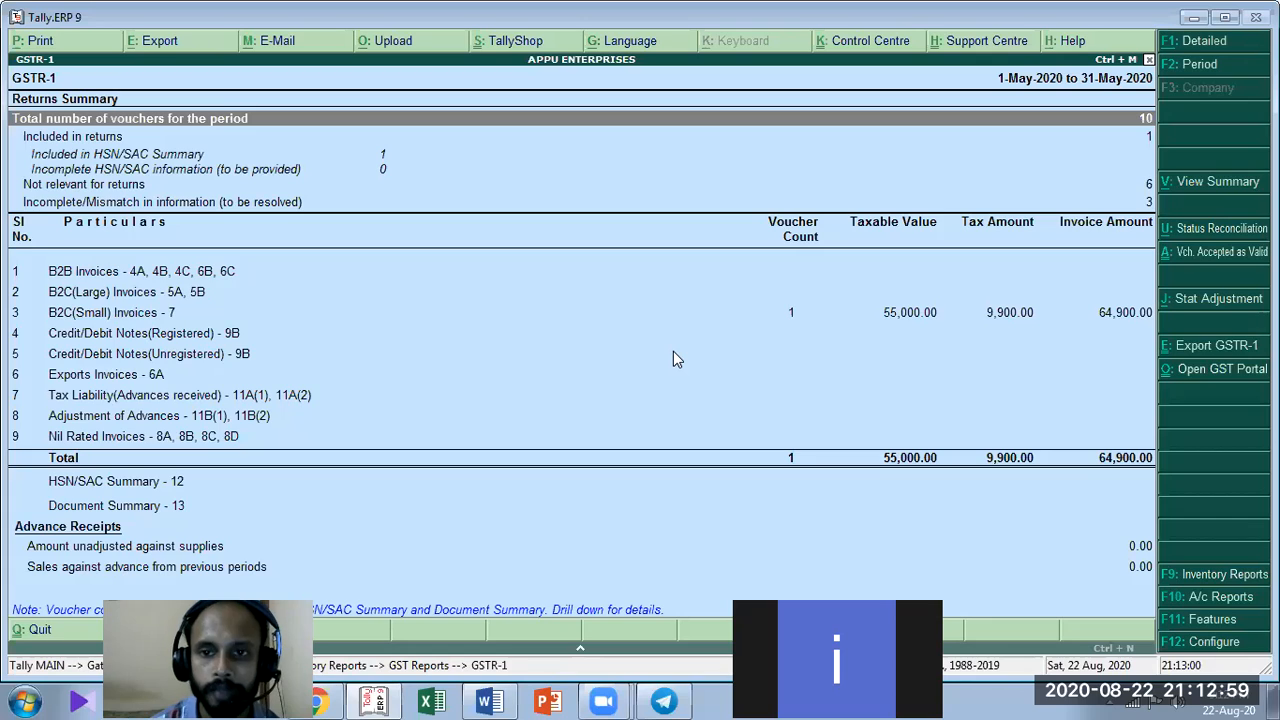
key(Escape)
key(Escape)
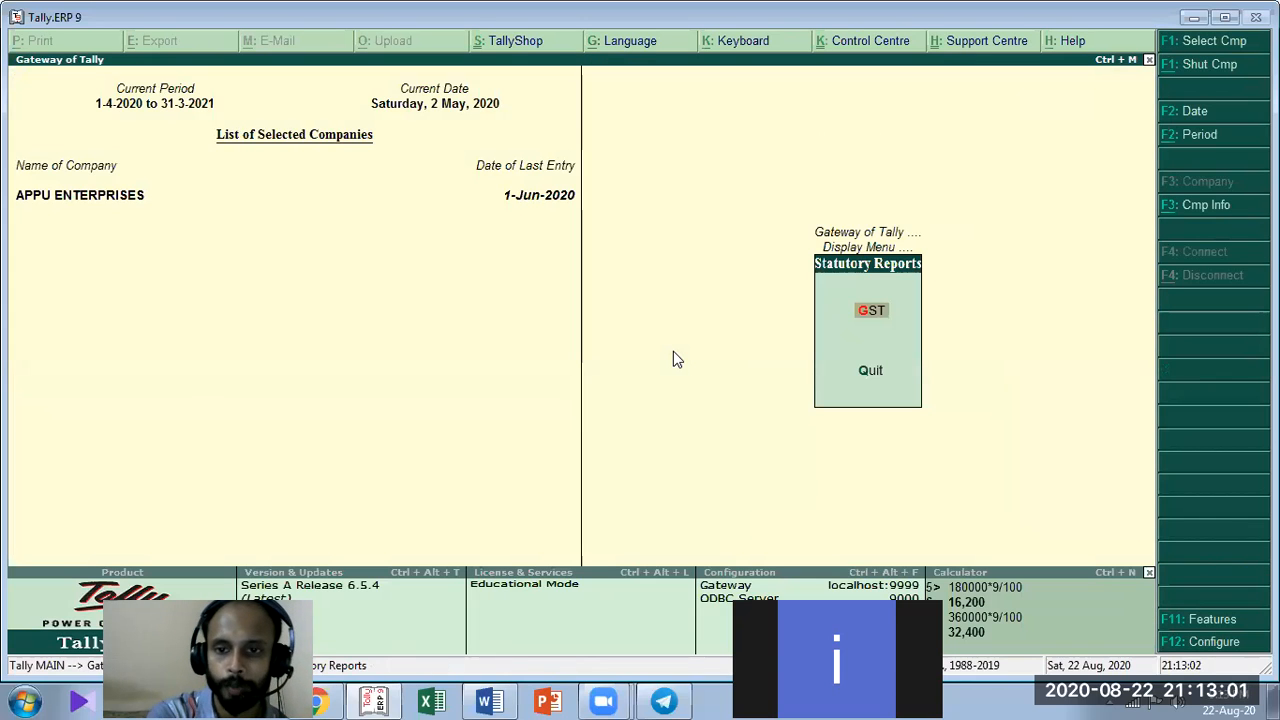
key(Escape)
key(Escape)
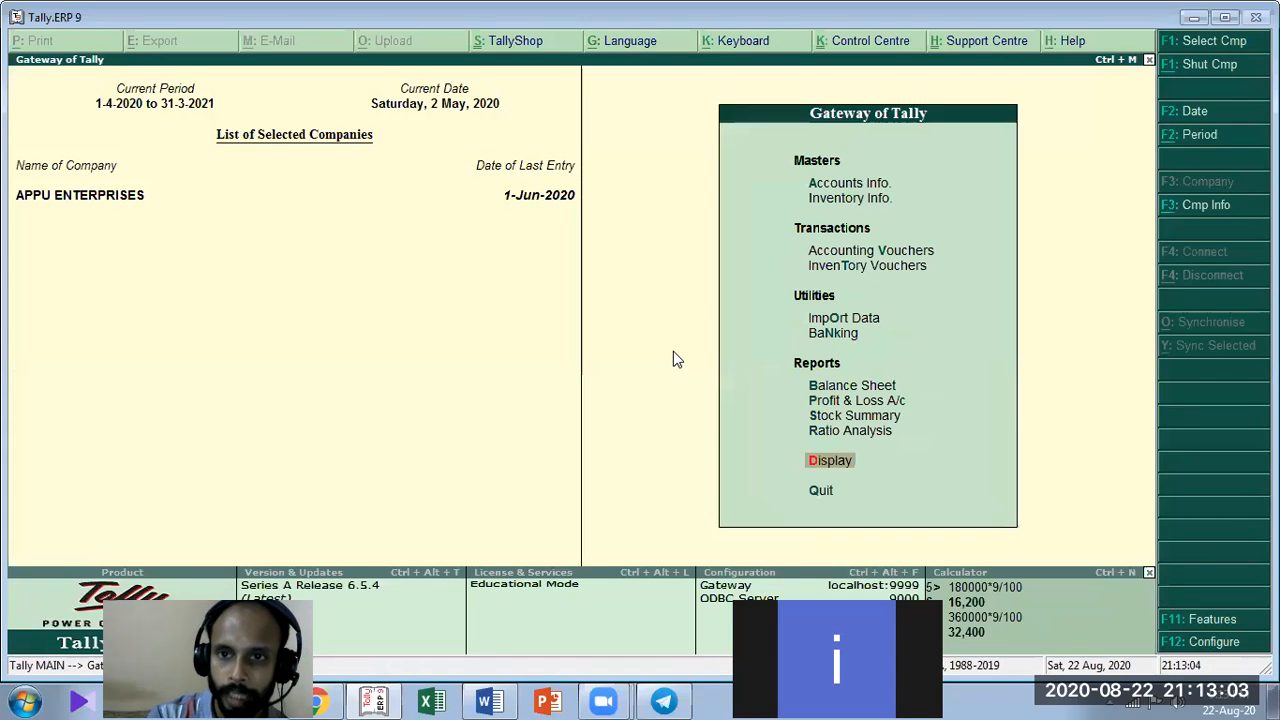
Display the statutory GST reports again and bring up the GSTR-1 returns summary
key(Return)
key(Down)
key(Down)
key(Down)
key(Down)
key(Down)
key(Down)
key(Return)
key(Return)
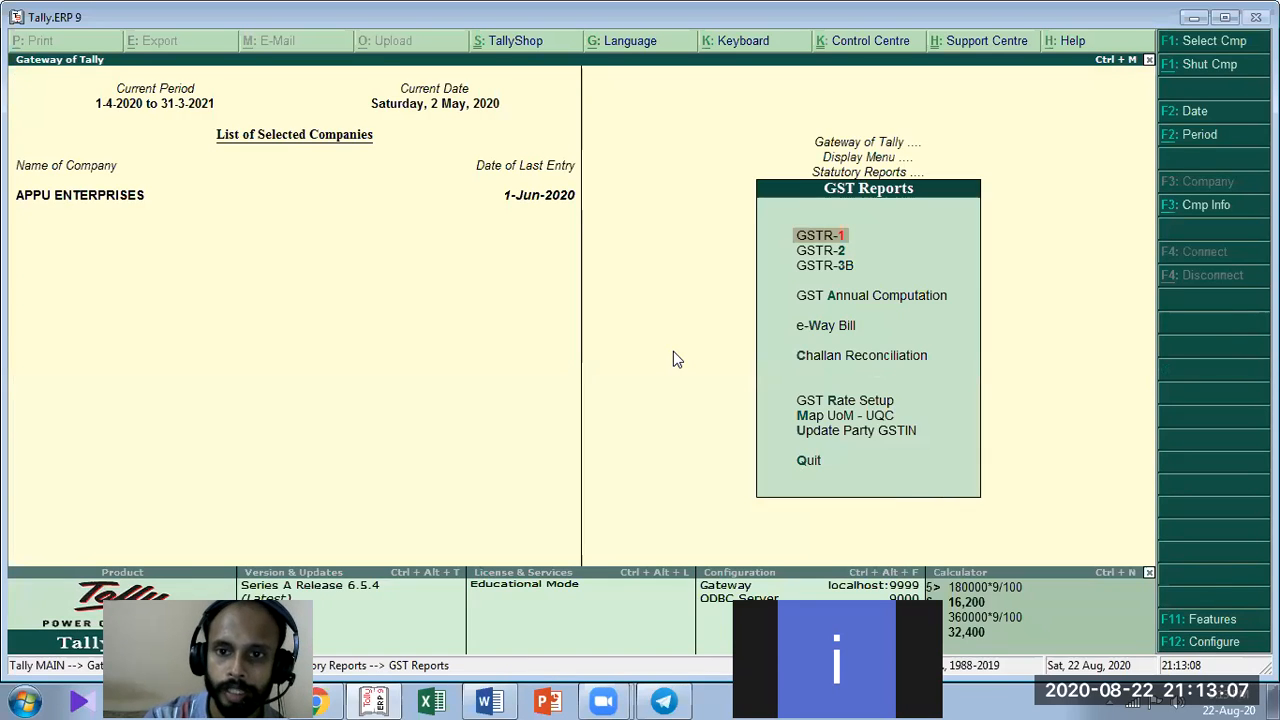
key(Return)
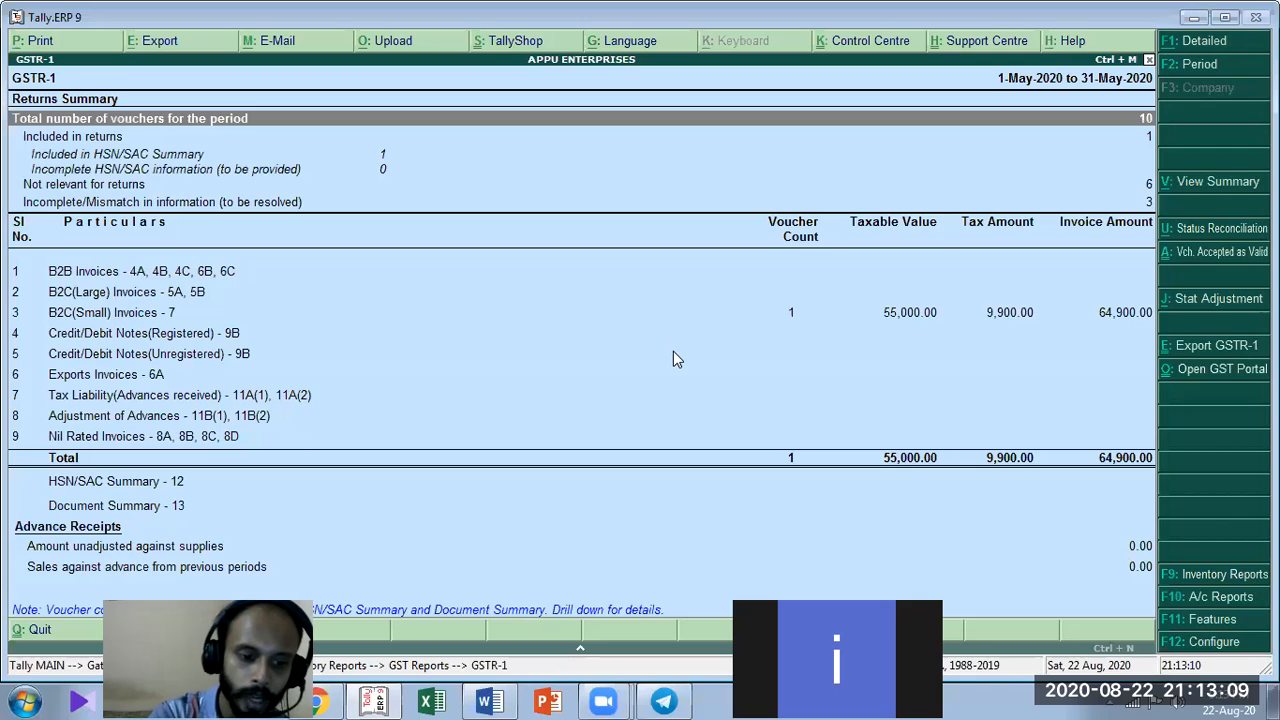
Set the GSTR-1 report period from 1-4-2020 to 31-3-2021
key(F2)
text(4)
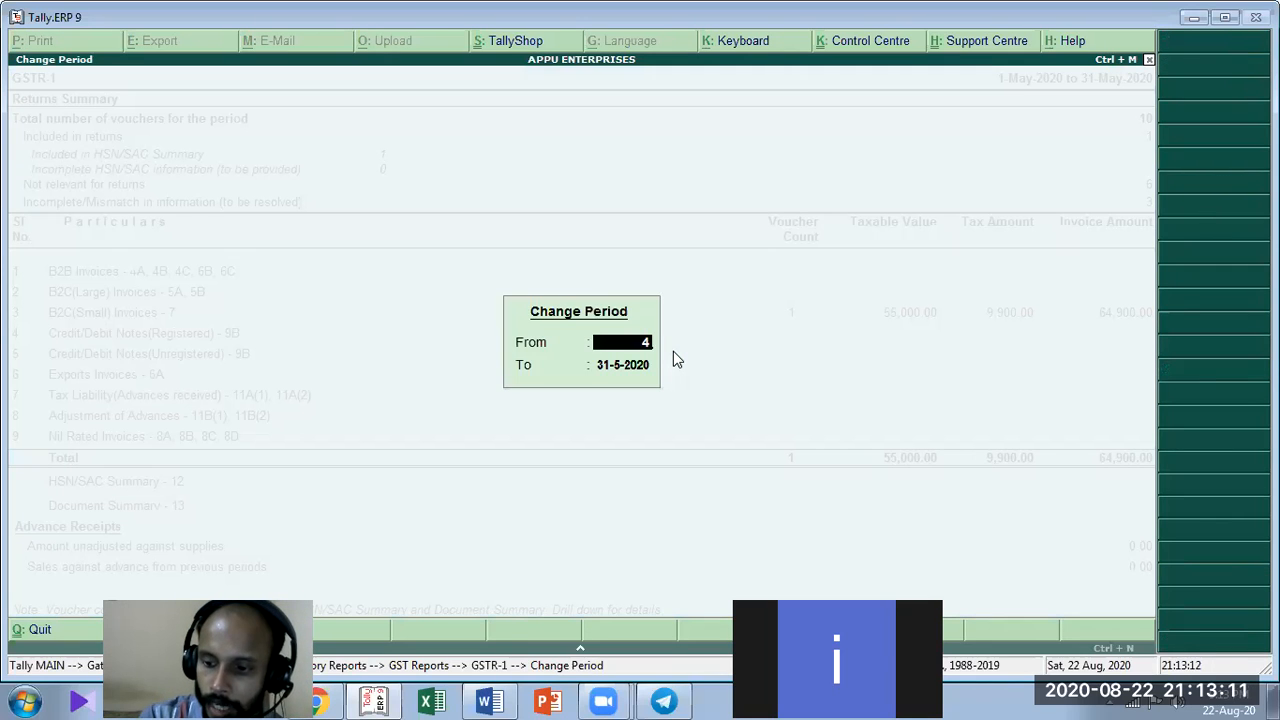
key(BackSpace)
text(1/4/2020)
key(Return)
text(31/3/21)
key(Return)
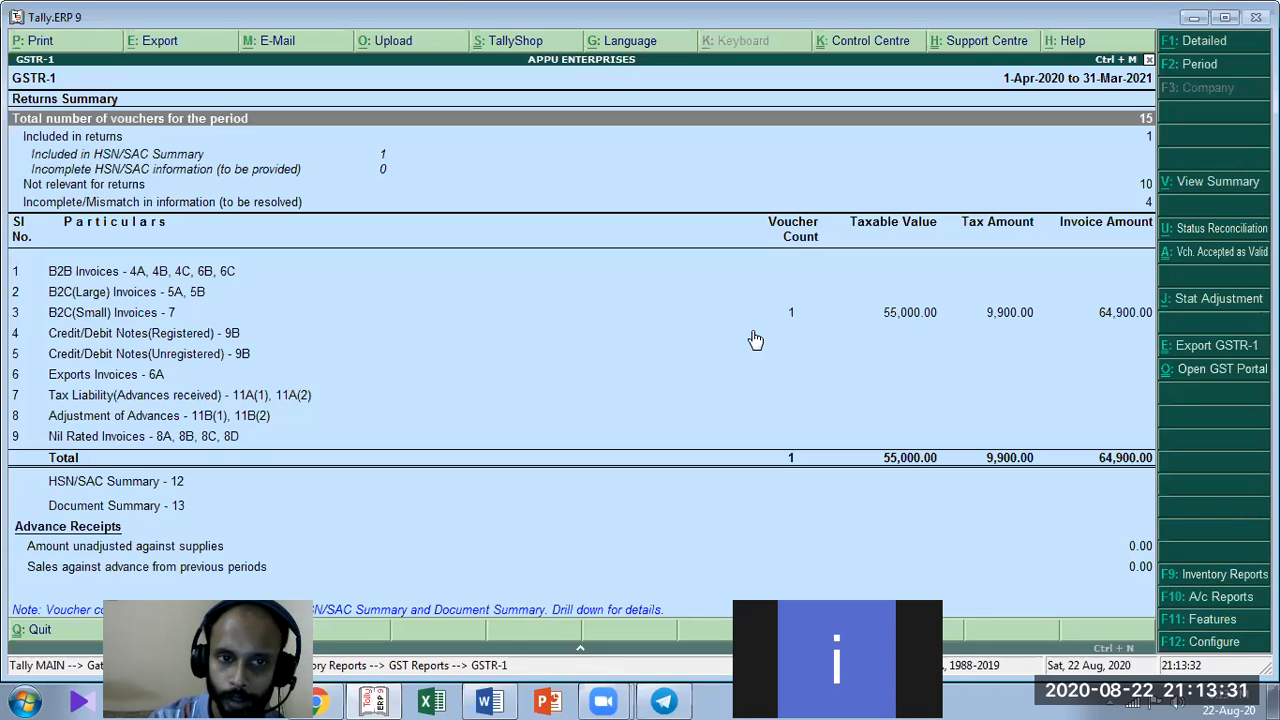
Change the GSTR-1 report period to run from 1-6-2020 to 1-7-2020
key(F2)
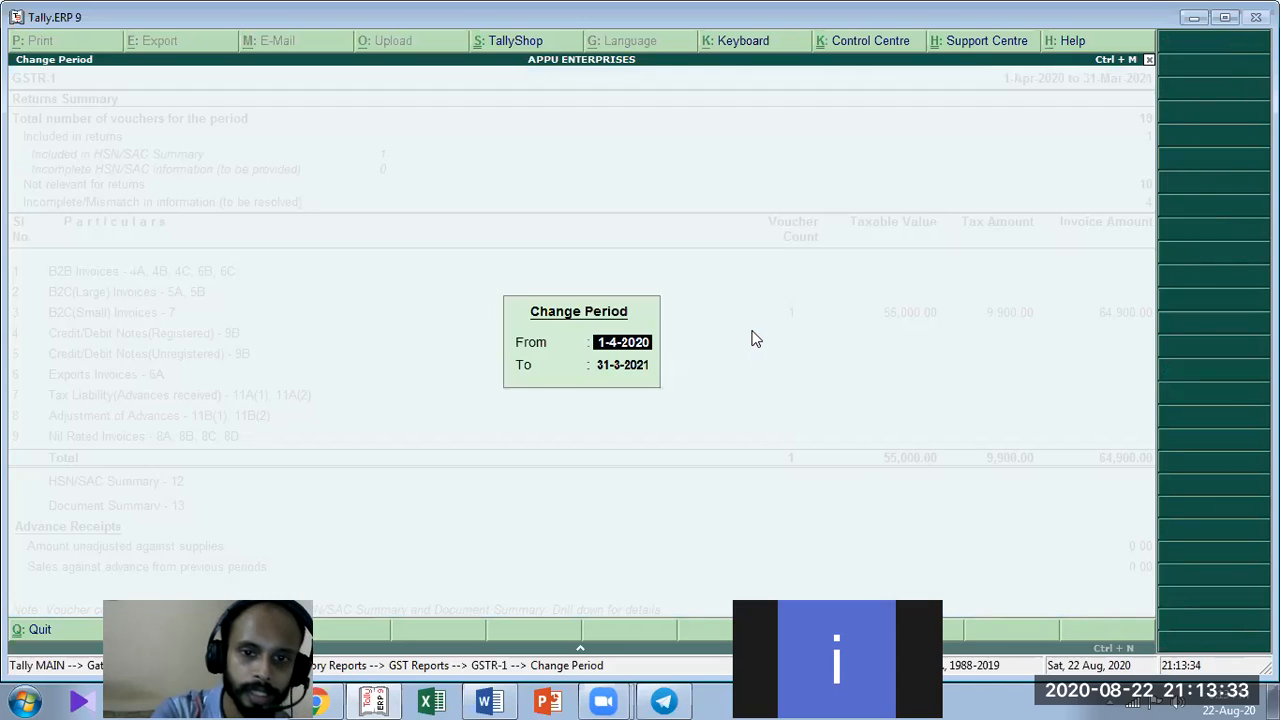
text(1/)
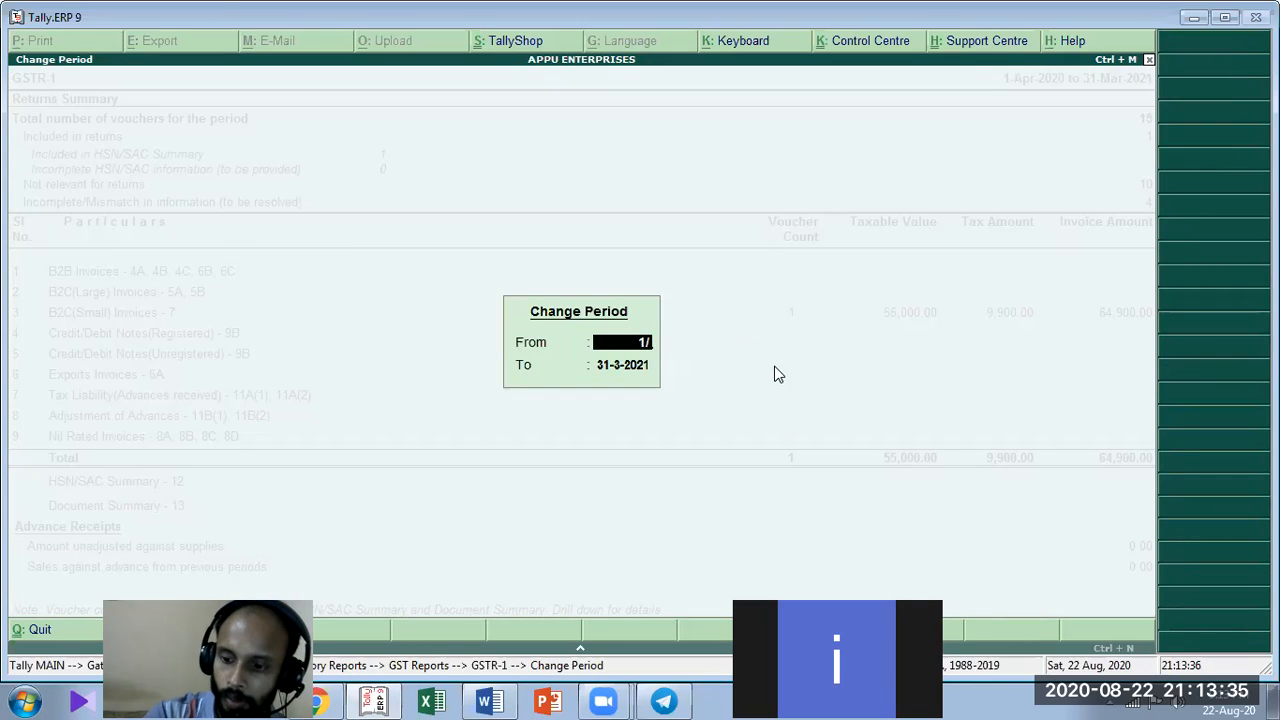
text(6/2020)
key(Return)
text(31/6/2)
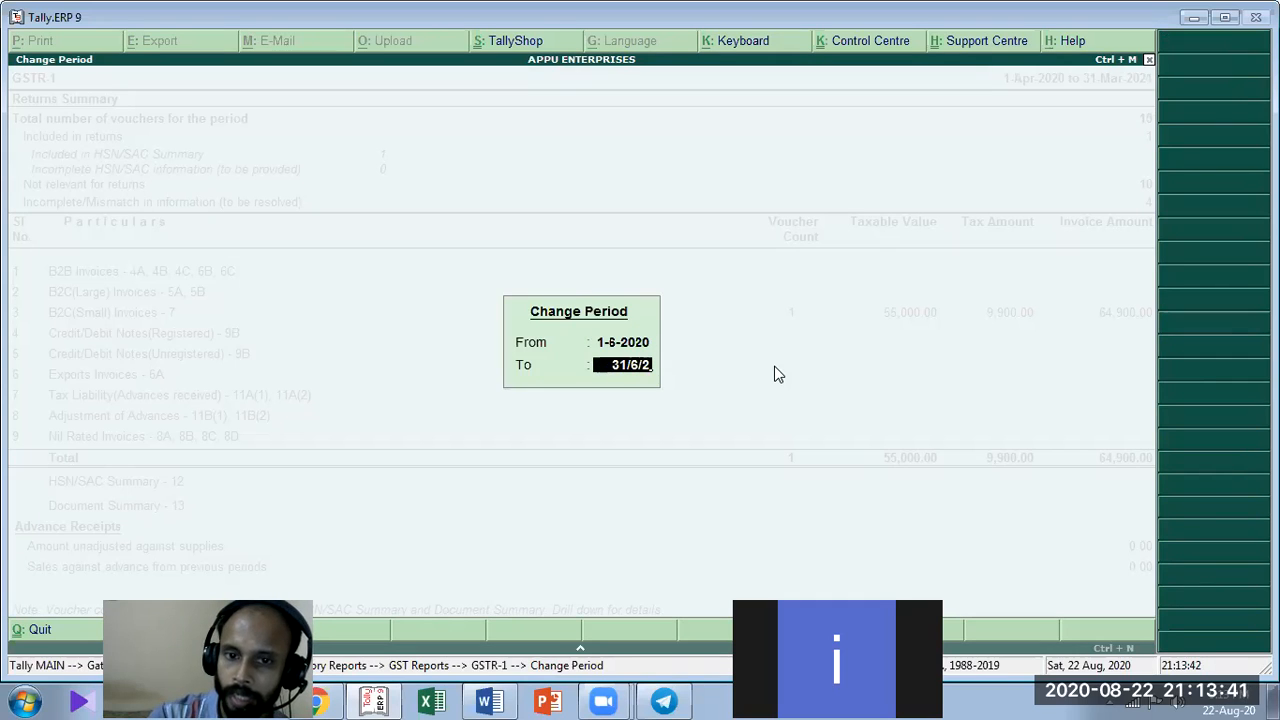
text(0)
key(BackSpace)
key(BackSpace)
key(BackSpace)
key(BackSpace)
key(BackSpace)
key(BackSpace)
key(BackSpace)
text(1/6/)
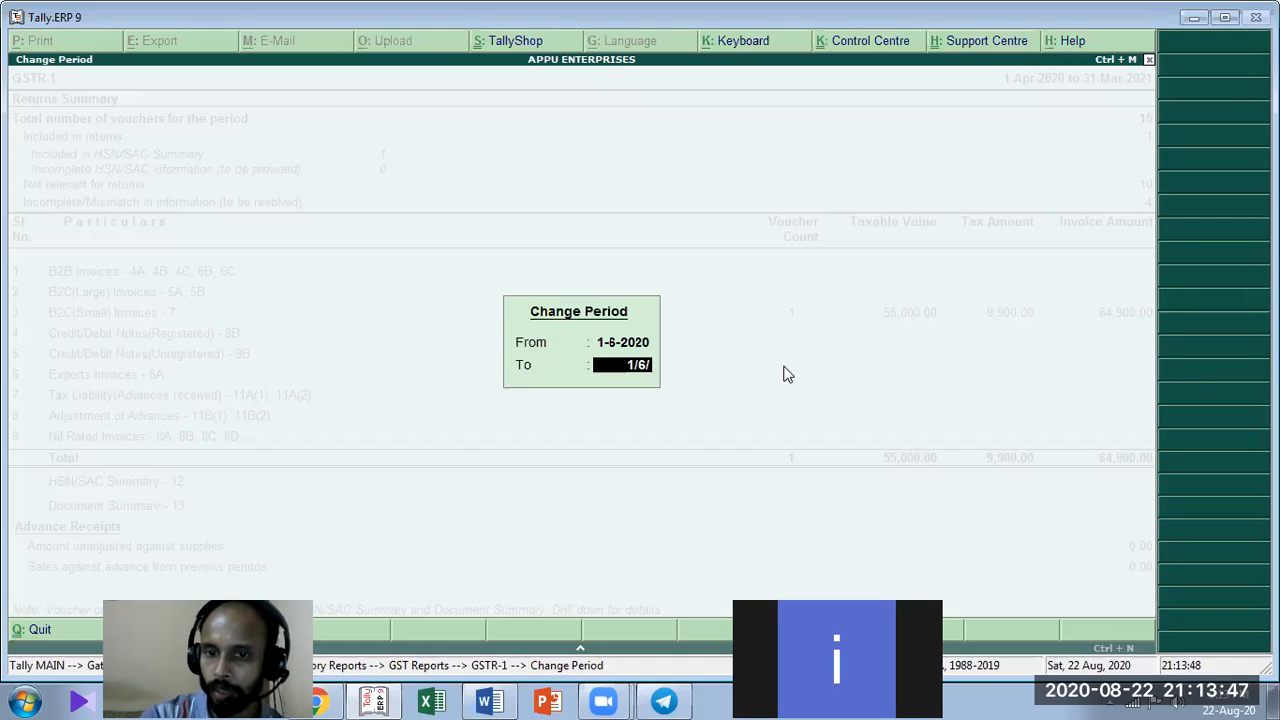
key(BackSpace)
key(BackSpace)
text(7)
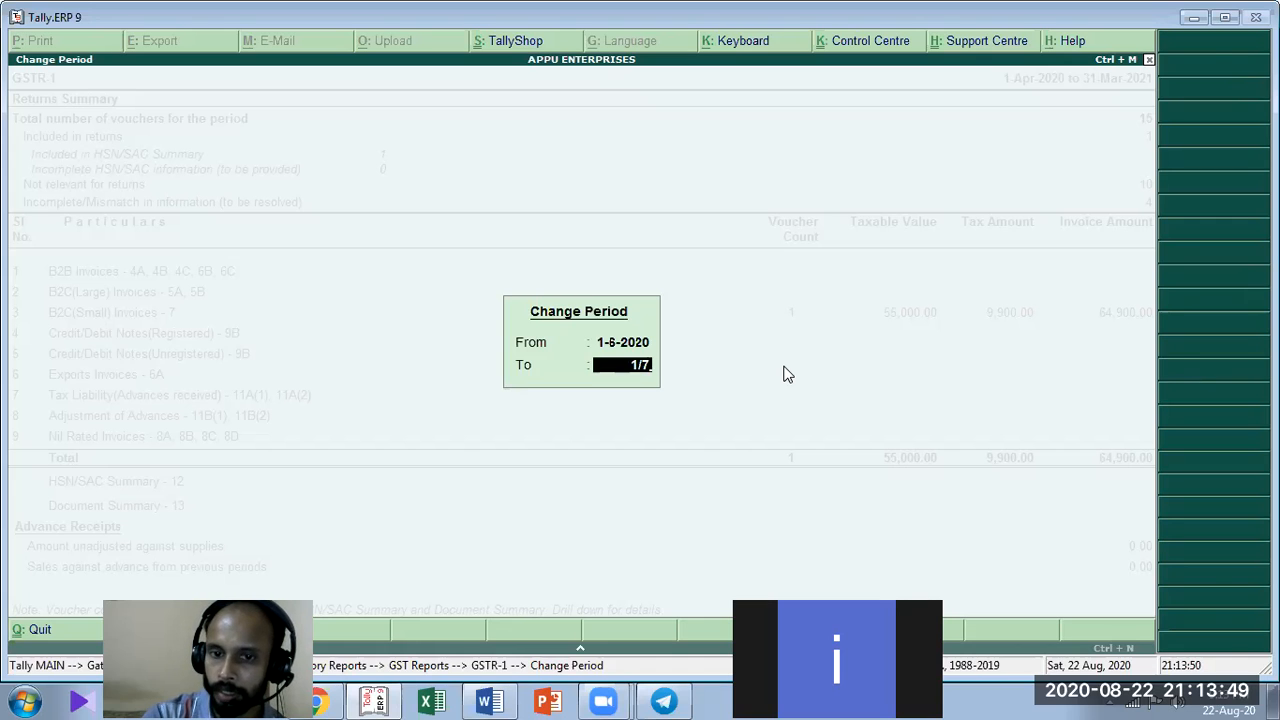
key(Return)
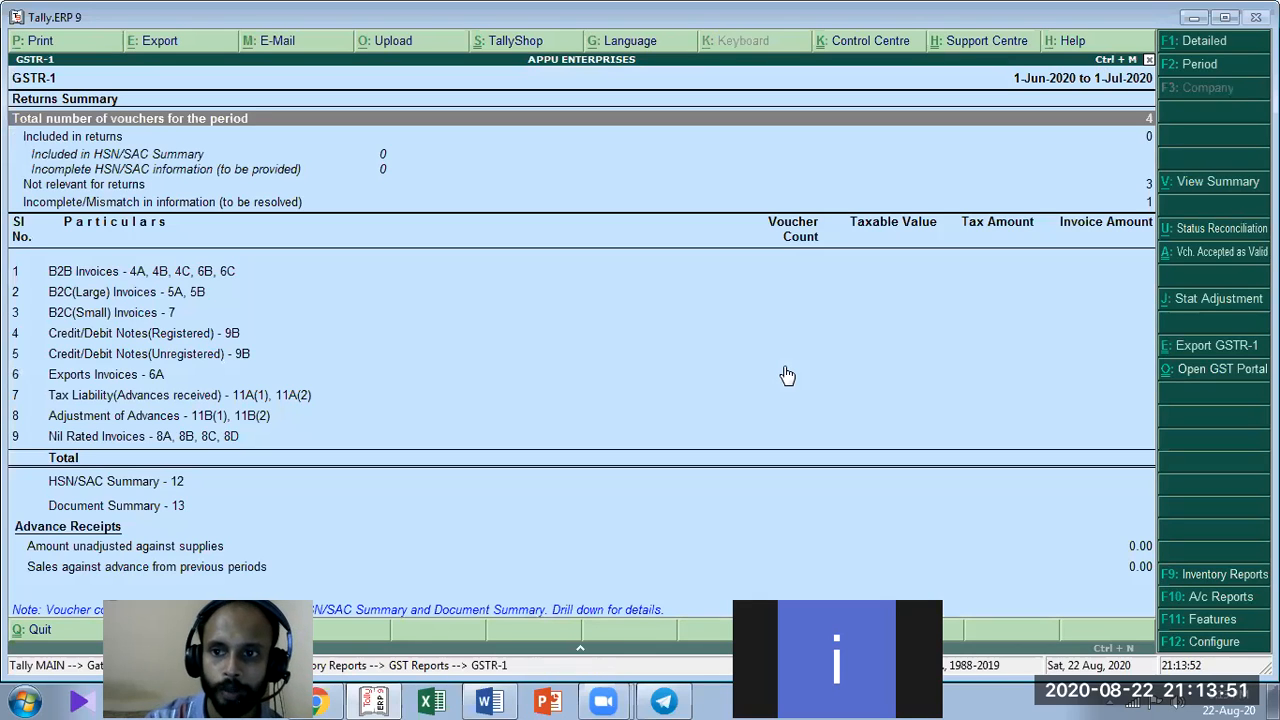
Examine the total vouchers, Included in returns and HSN/SAC Summary rows of the GSTR-1 returns summary
key(Down)
key(Down)
key(Up)
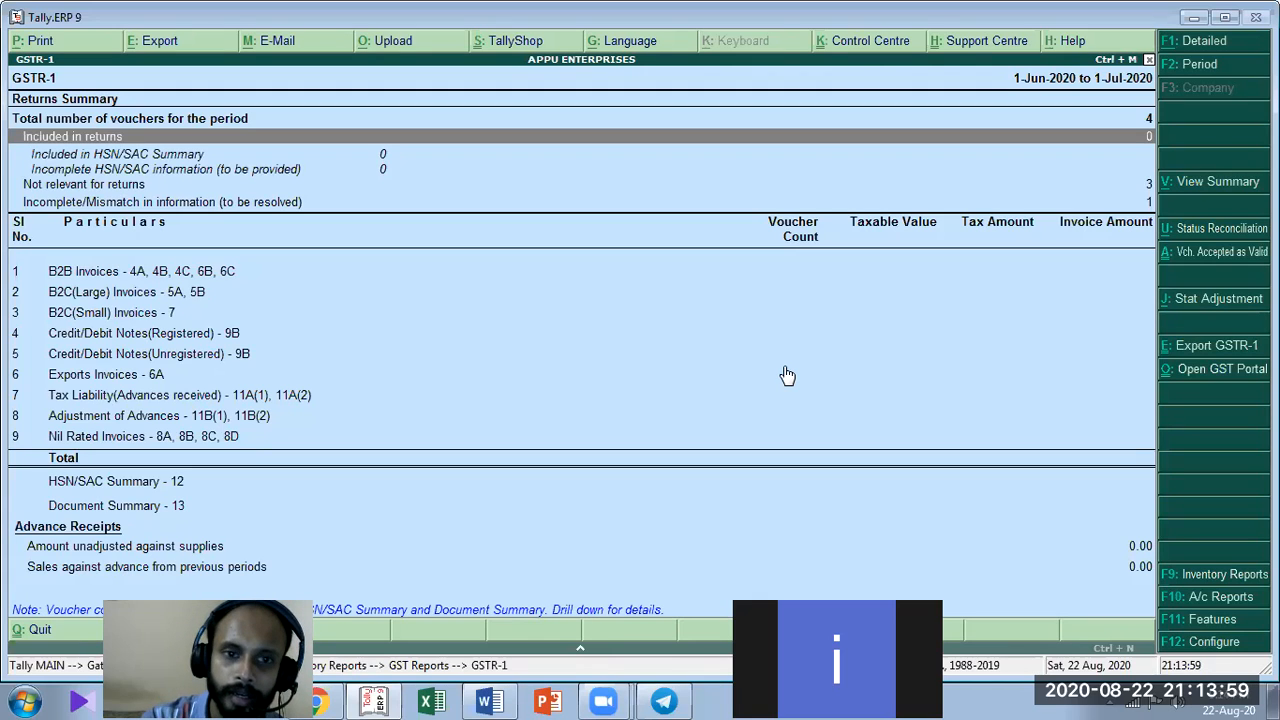
key(Down)
key(Down)
key(Up)
key(Up)
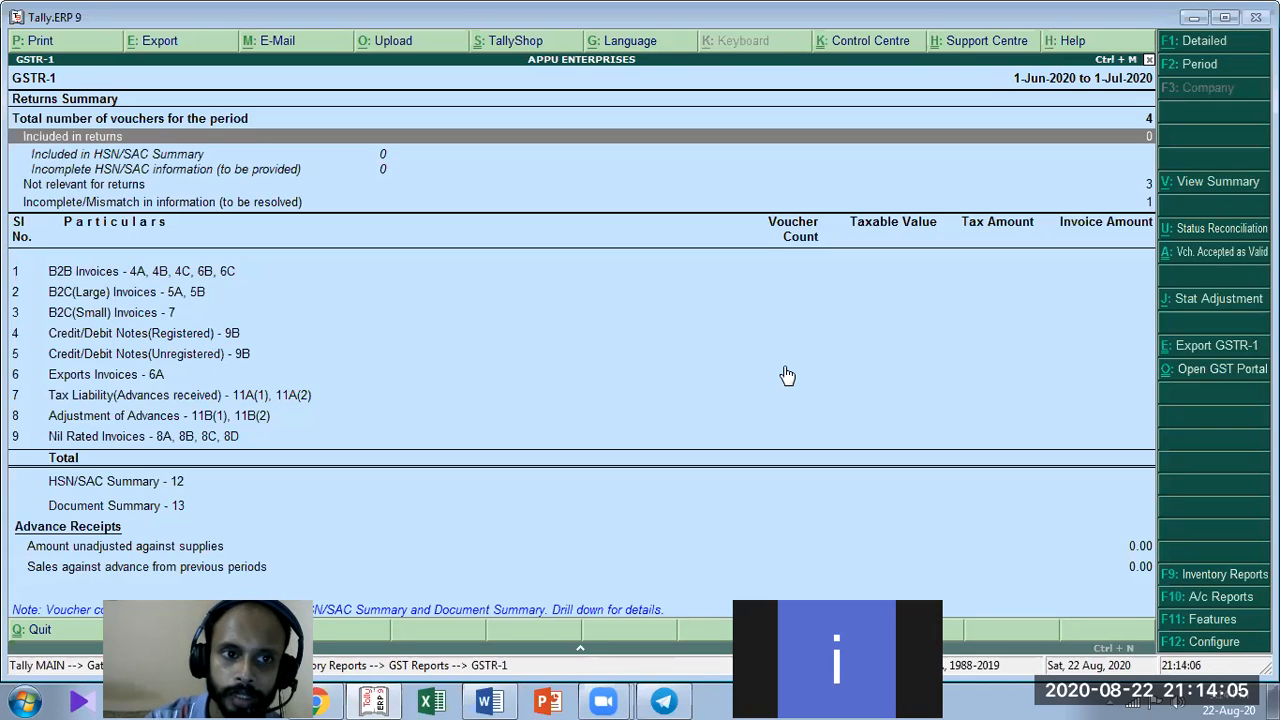
key(Down)
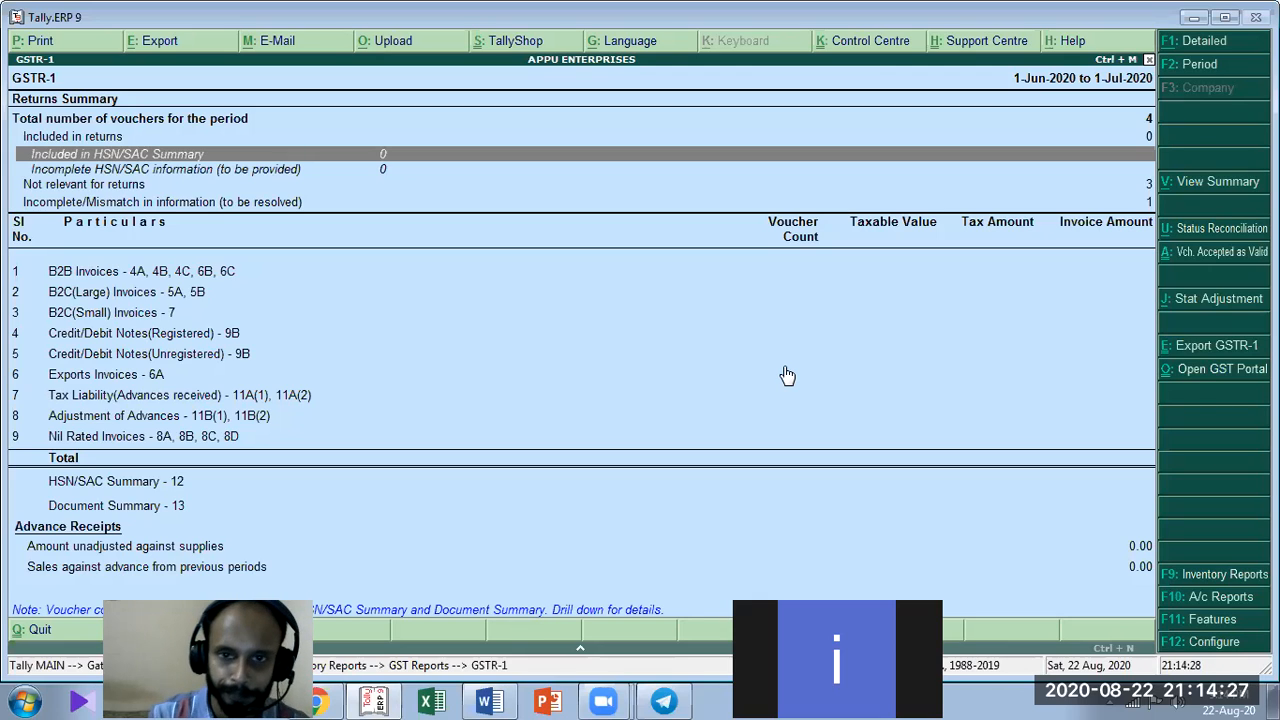
Drill down from Incomplete/Mismatch in information (to be resolved) to the list of affected vouchers
key(Down)
key(Down)
key(Down)
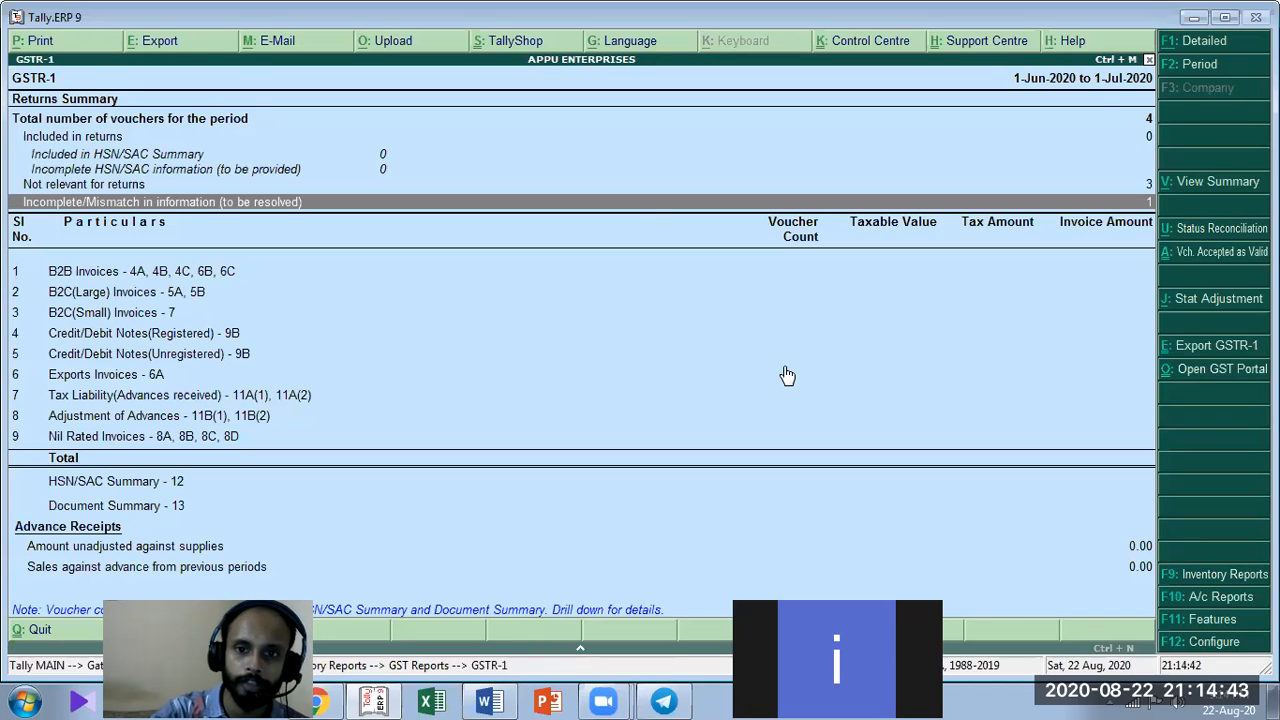
key(Return)
key(Return)
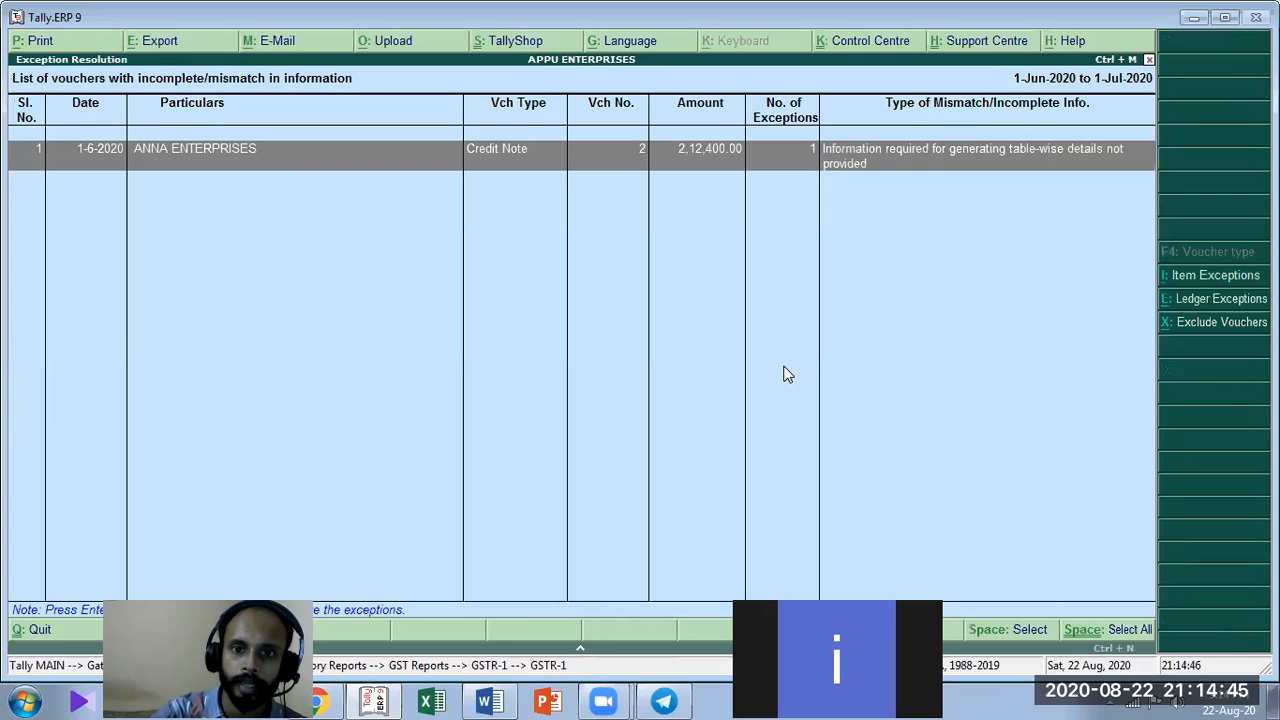
Examine the party GSTIN/UIN exception of the ANNA ENTERPRISES credit note, returning to the GSTR-1 returns summary
key(Return)
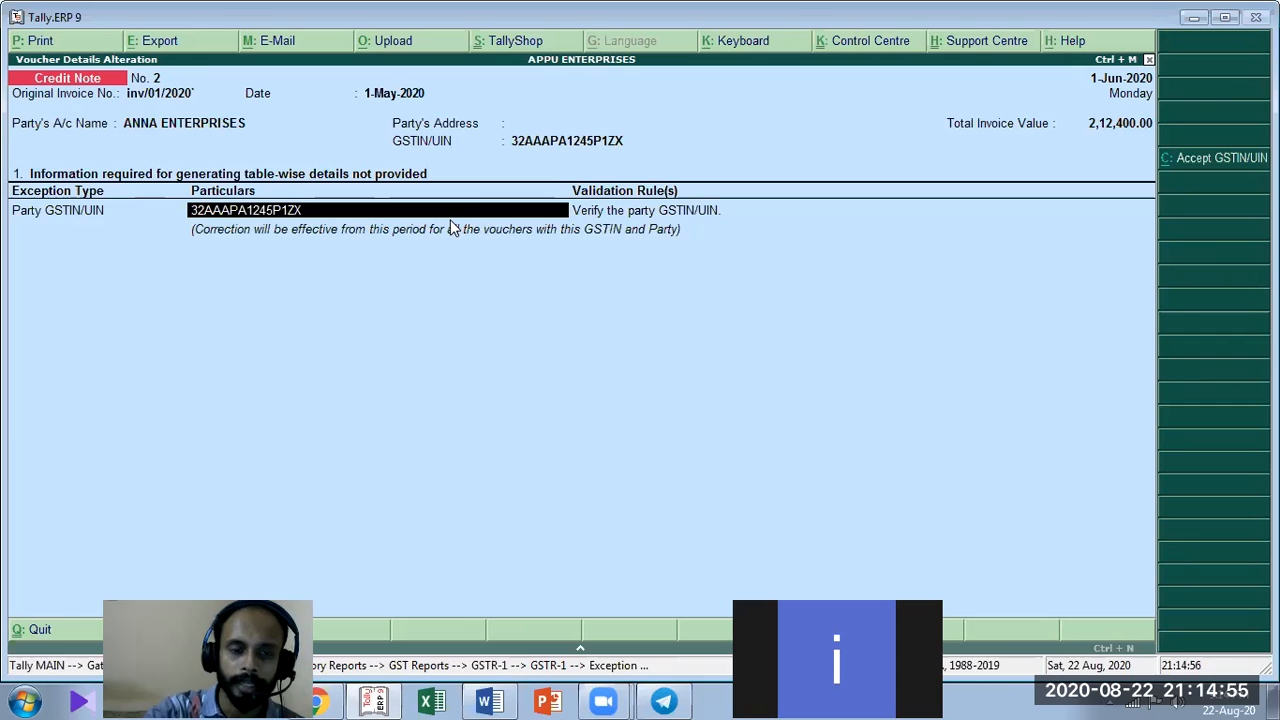
key(Escape)
key(Escape)
key(Return)
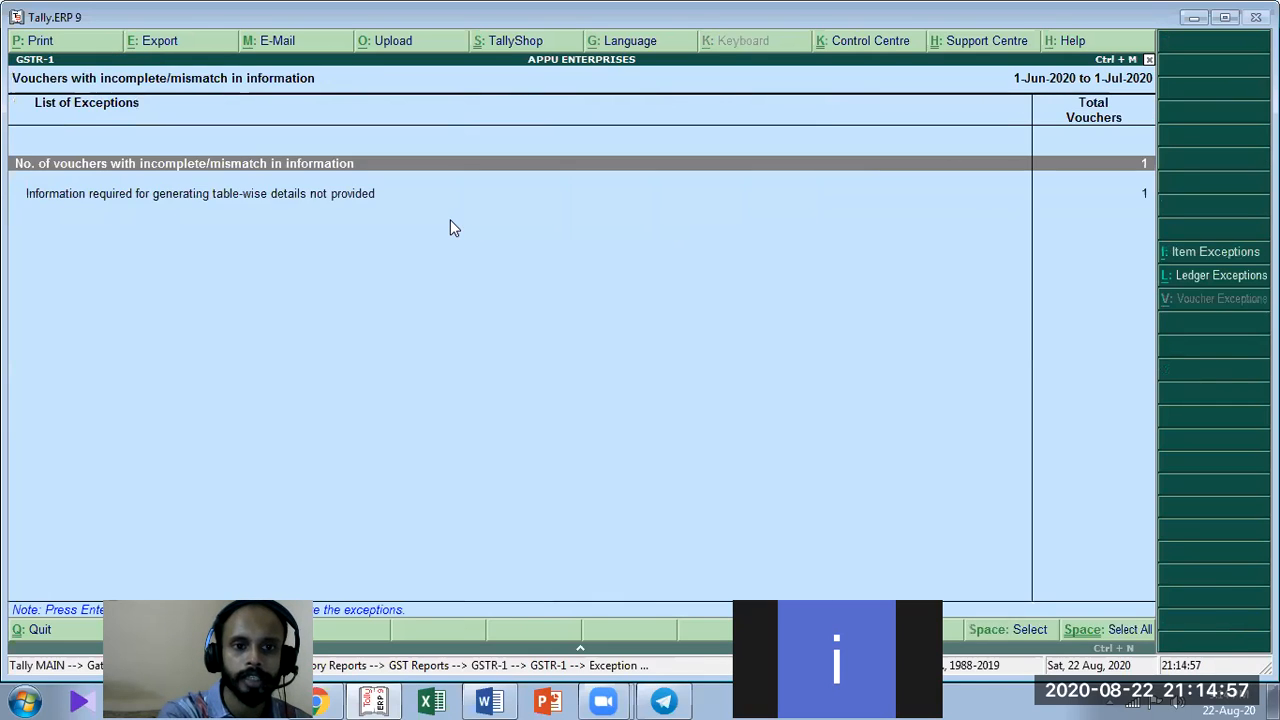
key(Escape)
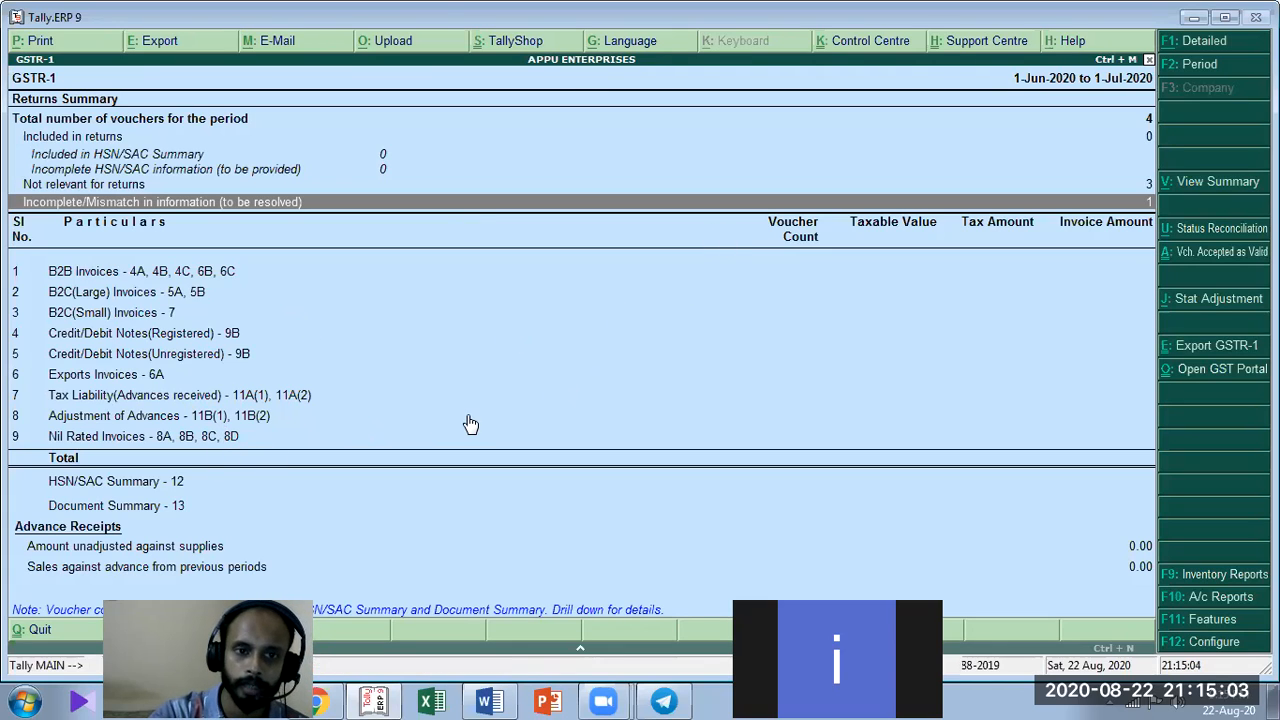
Resolve the ANNA ENTERPRISES credit note's exception by accepting its GSTIN/UIN and skipping validation for this voucher
key(Return)
key(Return)
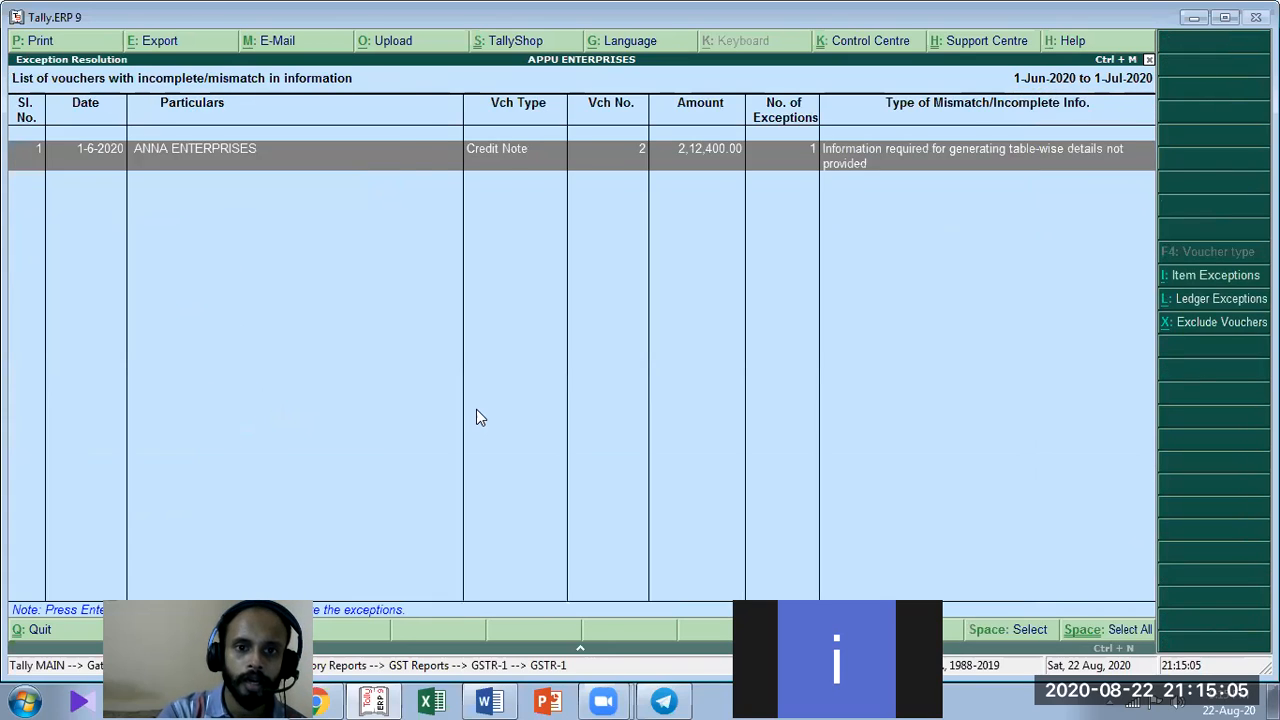
key(Return)
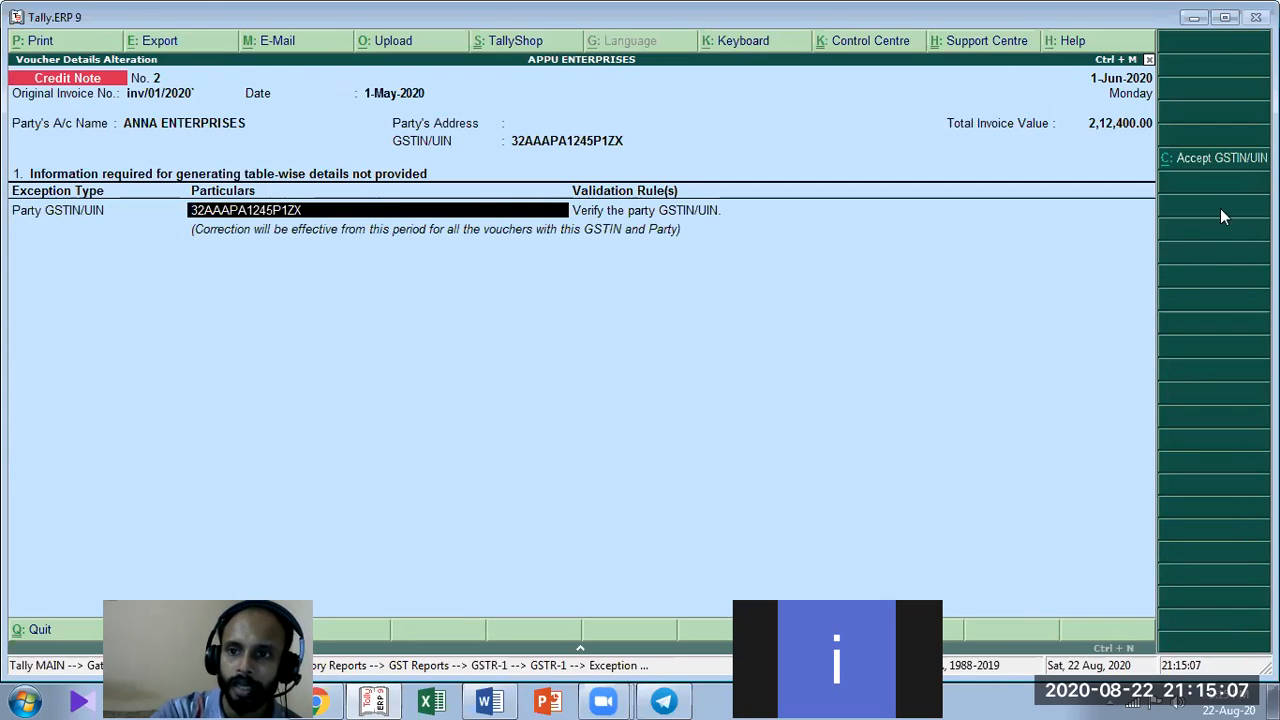
click(1226, 164)
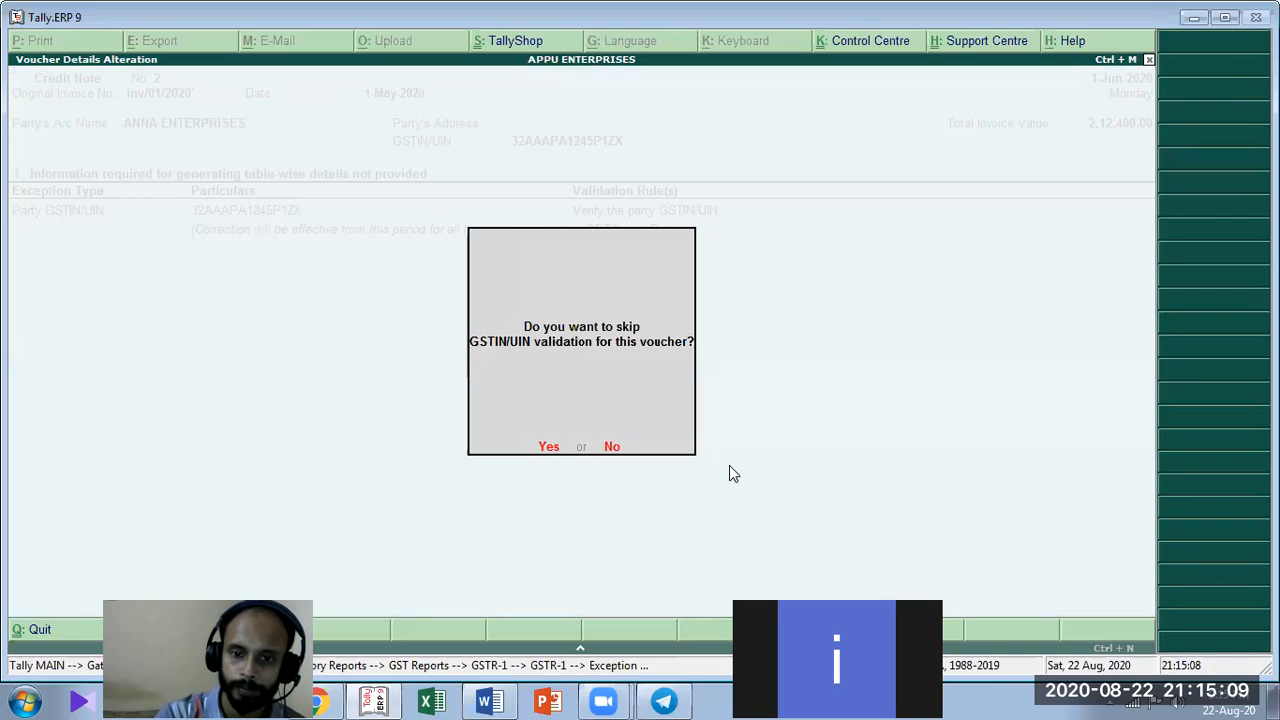
key(n)
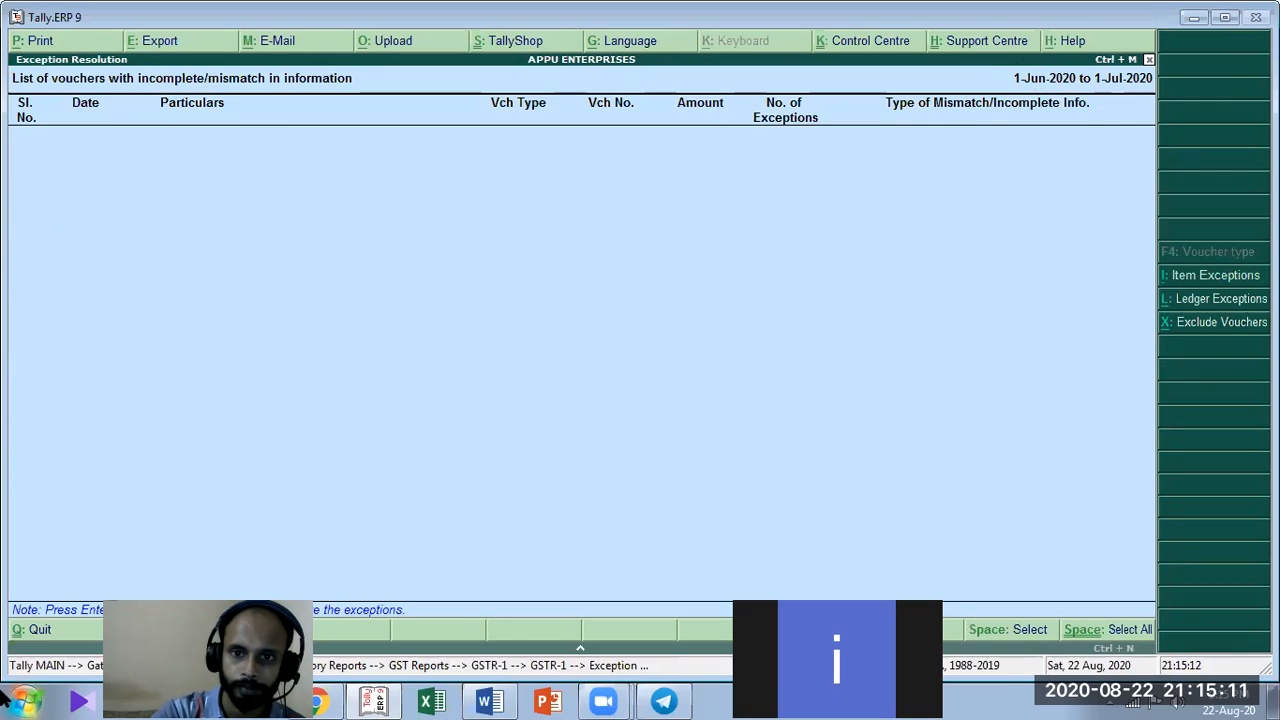
key(Escape)
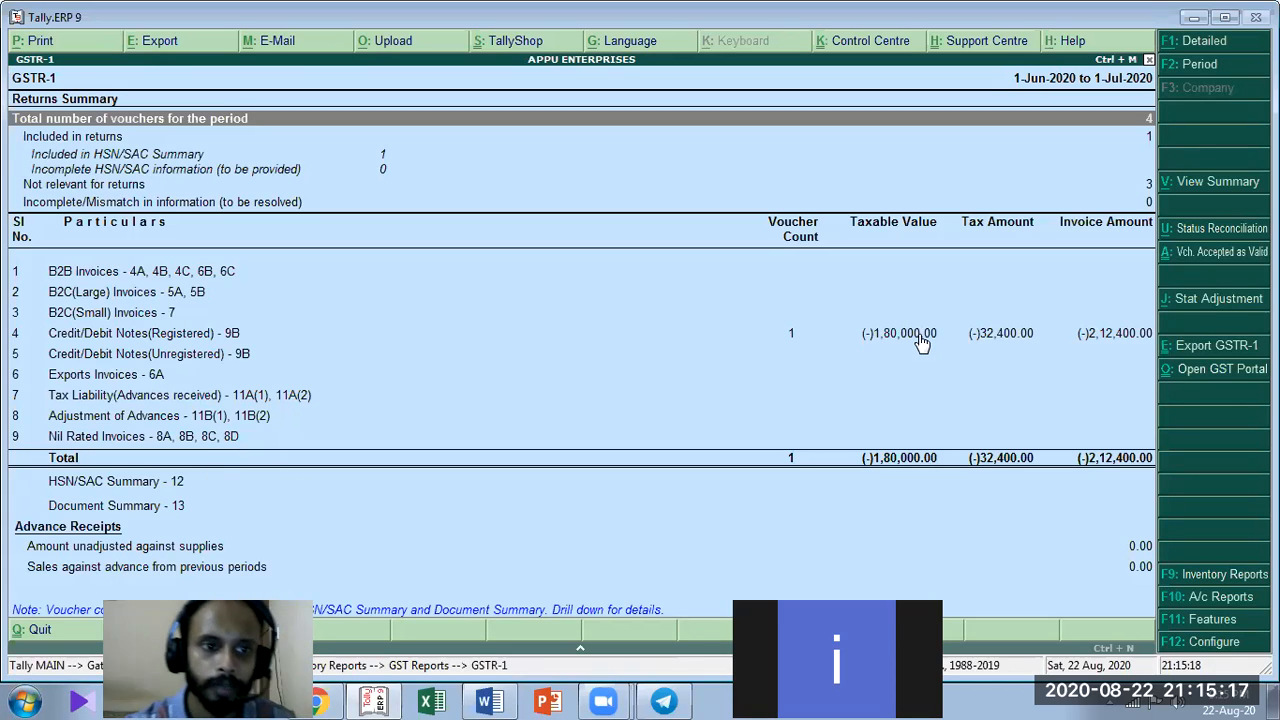
Examine the B2B, B2C(Large), B2C(Small) and registered and unregistered Credit/Debit Notes rows of the GSTR-1 summary
key(Down)
key(Down)
key(Down)
key(Down)
key(Down)
key(Up)
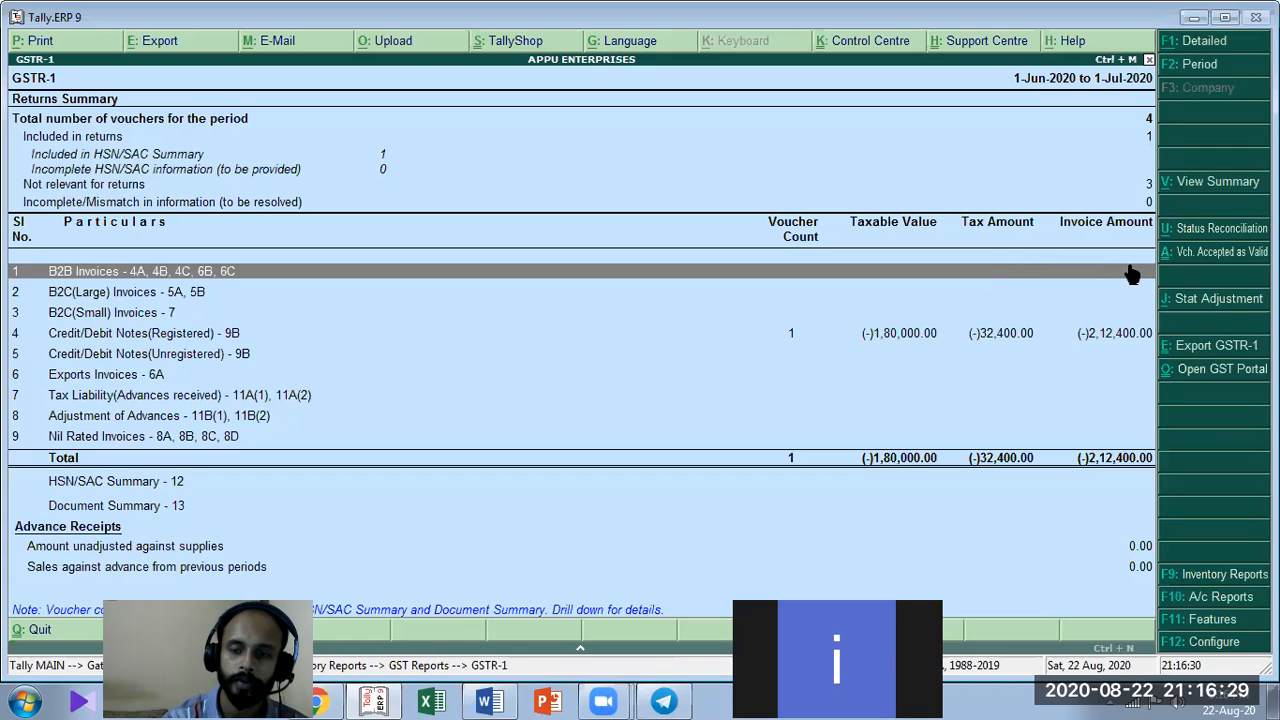
key(Down)
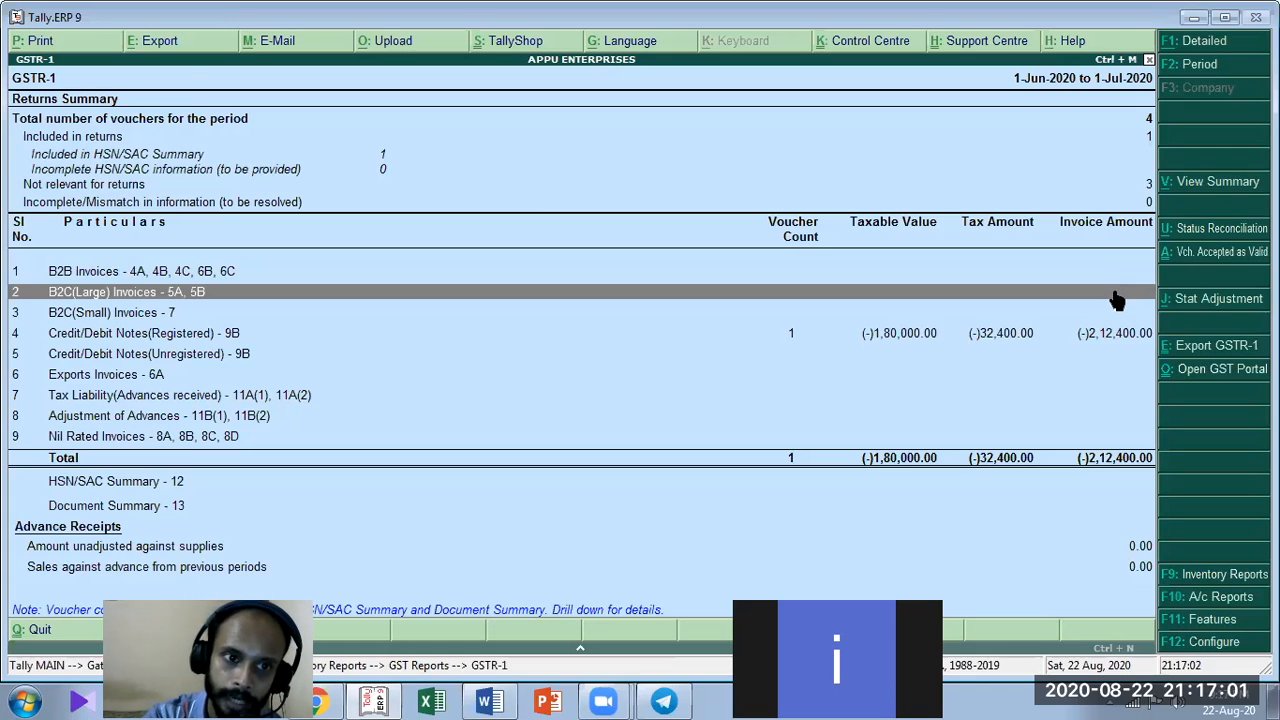
key(Down)
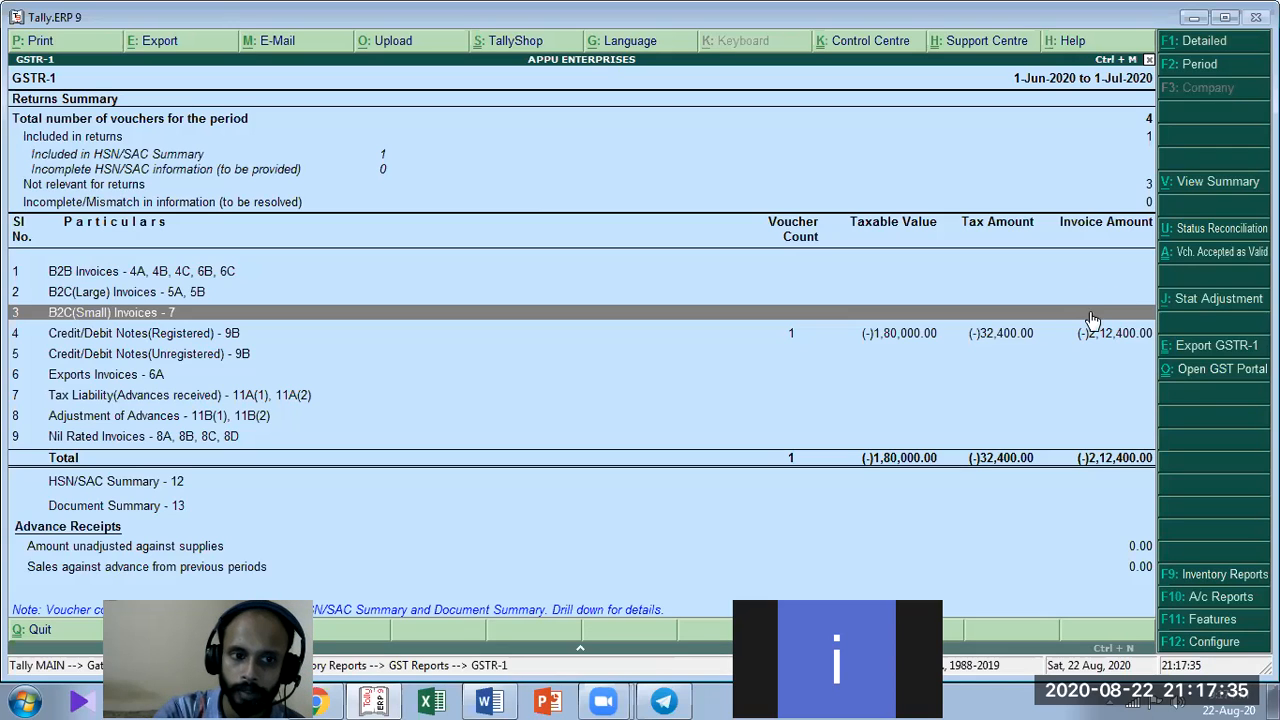
key(Down)
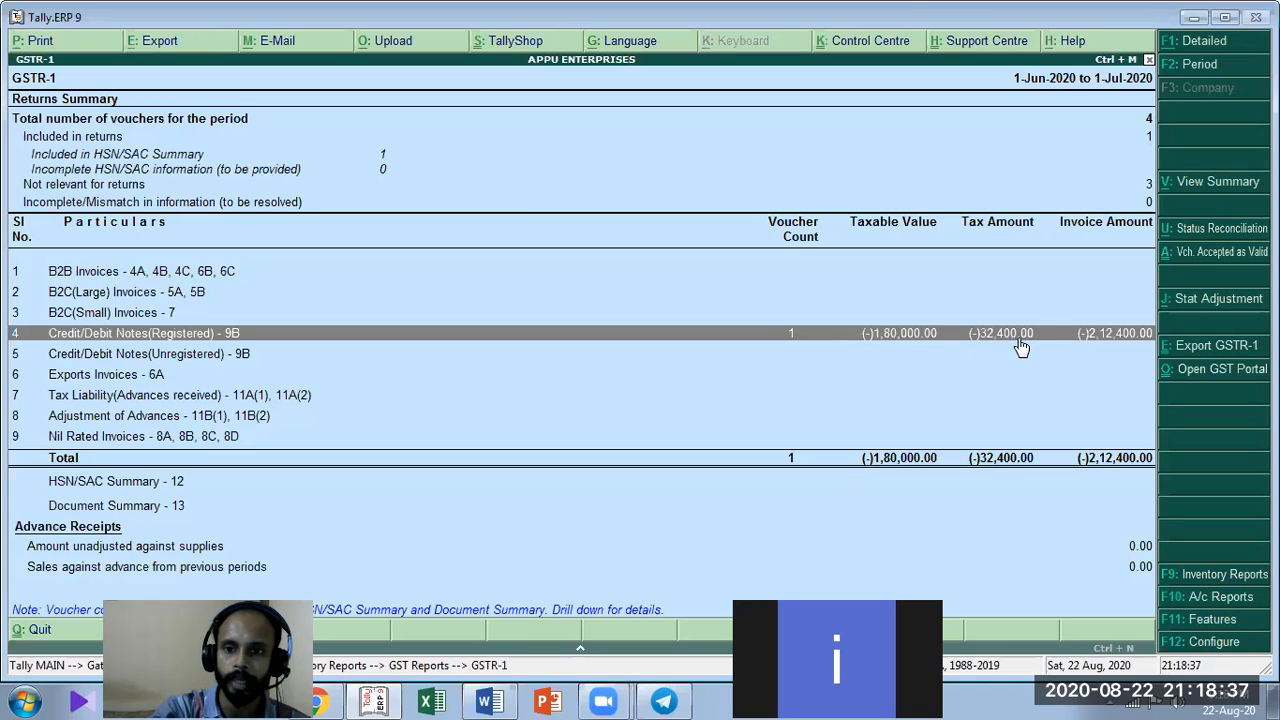
key(Down)
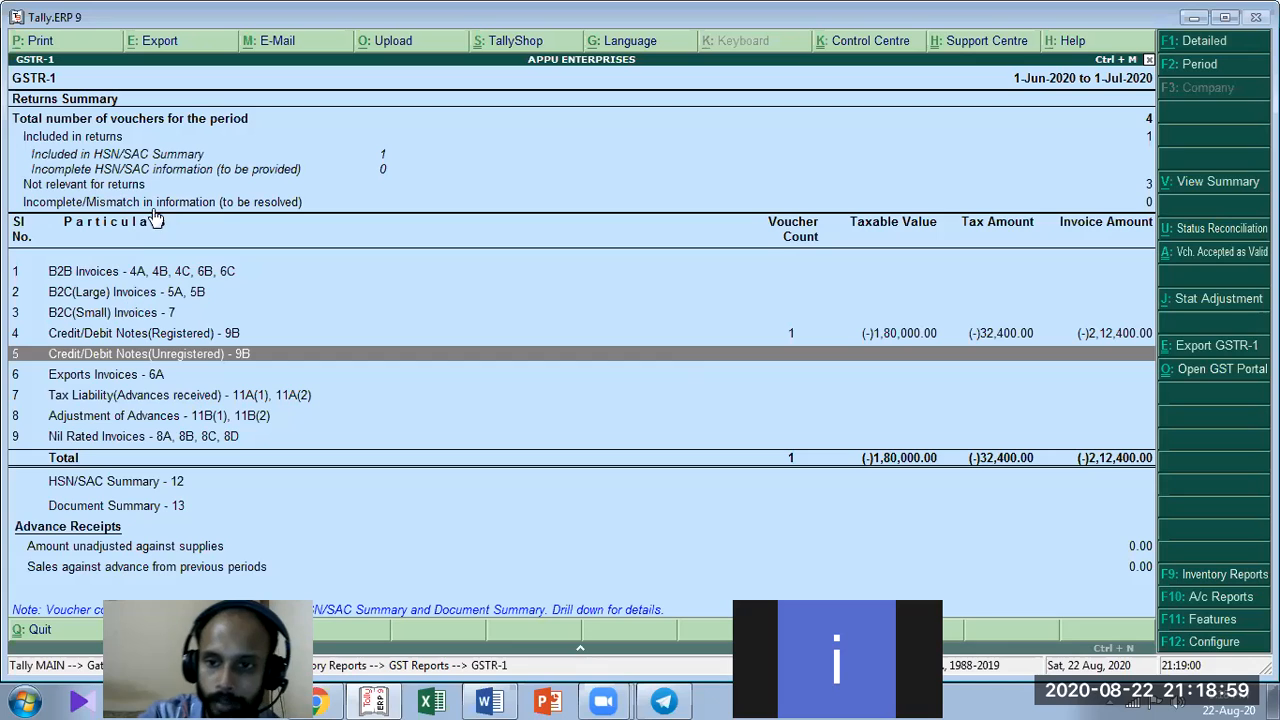
Examine the GSTR-1 rows from Exports Invoices, Tax Liability, Adjustment of Advances and Nil Rated Invoices down to Document Summary
click(145, 380)
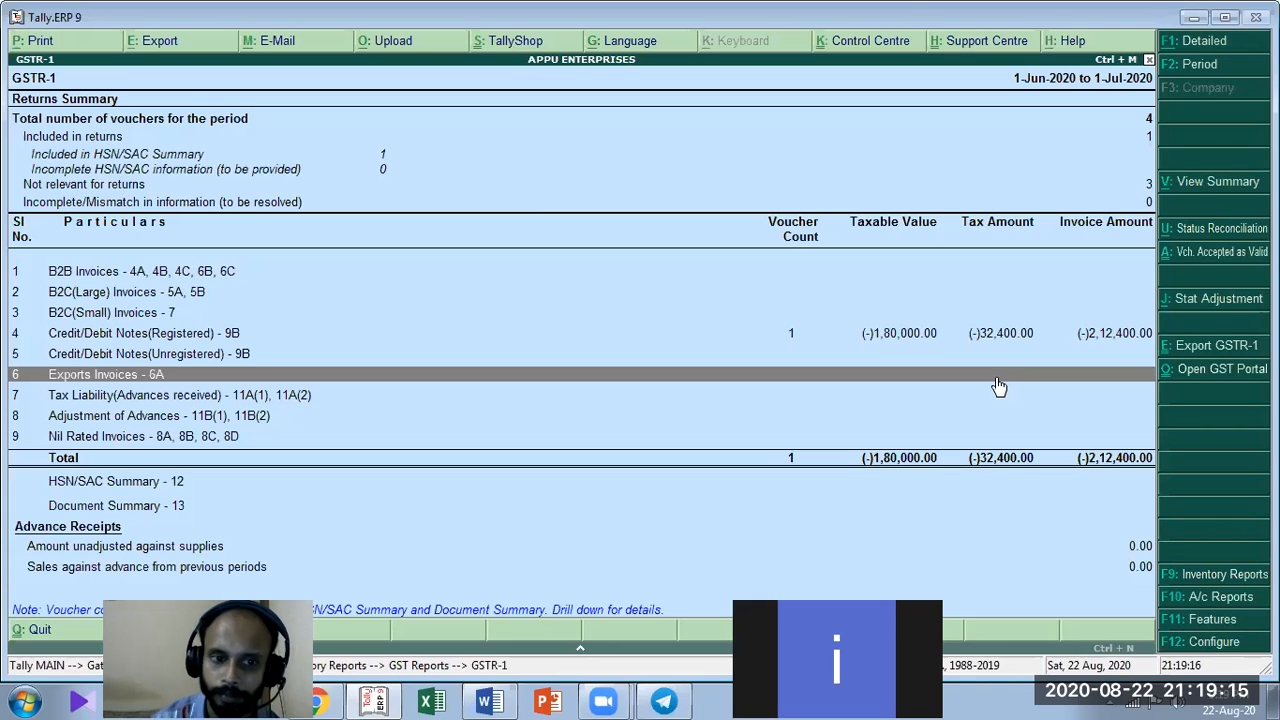
key(Down)
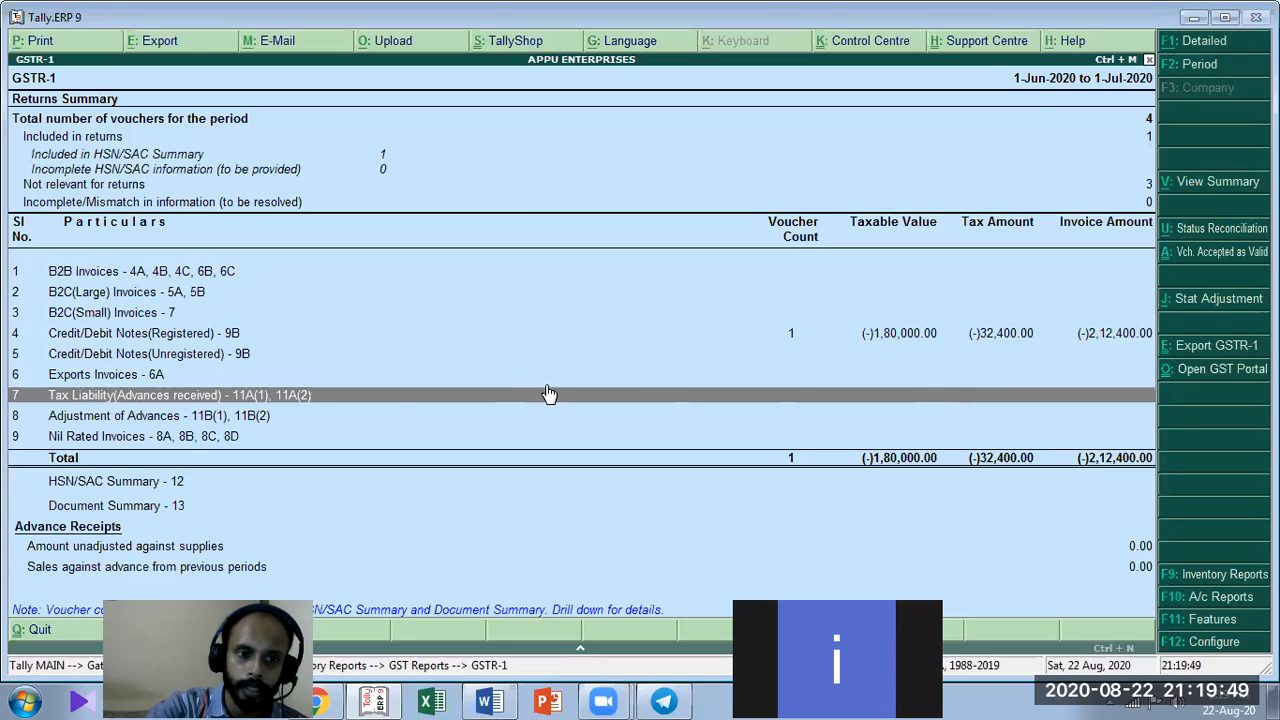
click(148, 418)
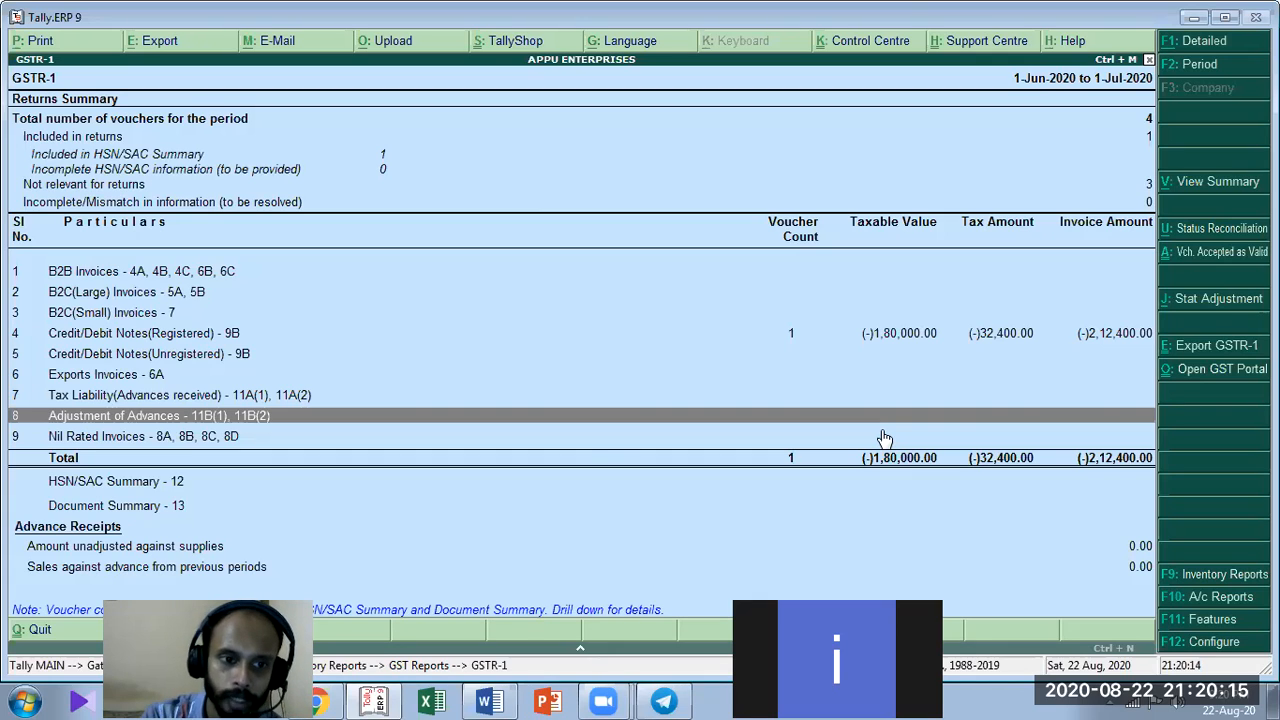
click(792, 434)
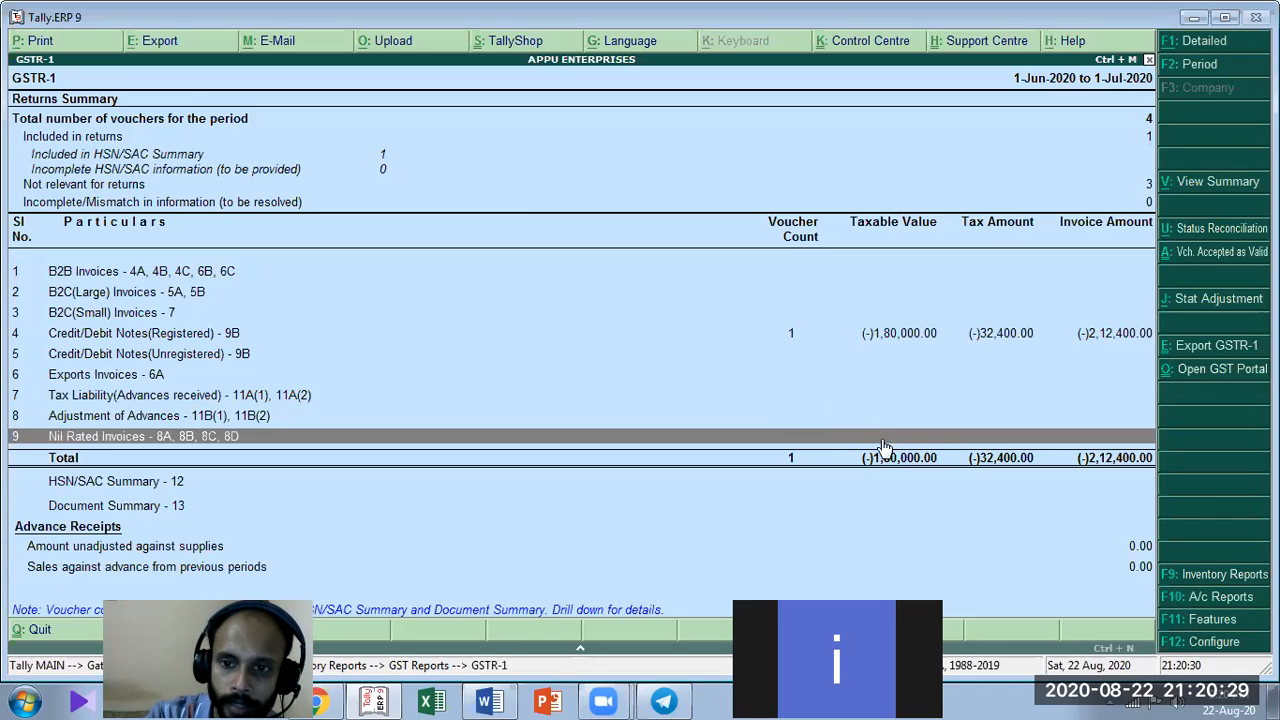
key(Down)
key(Down)
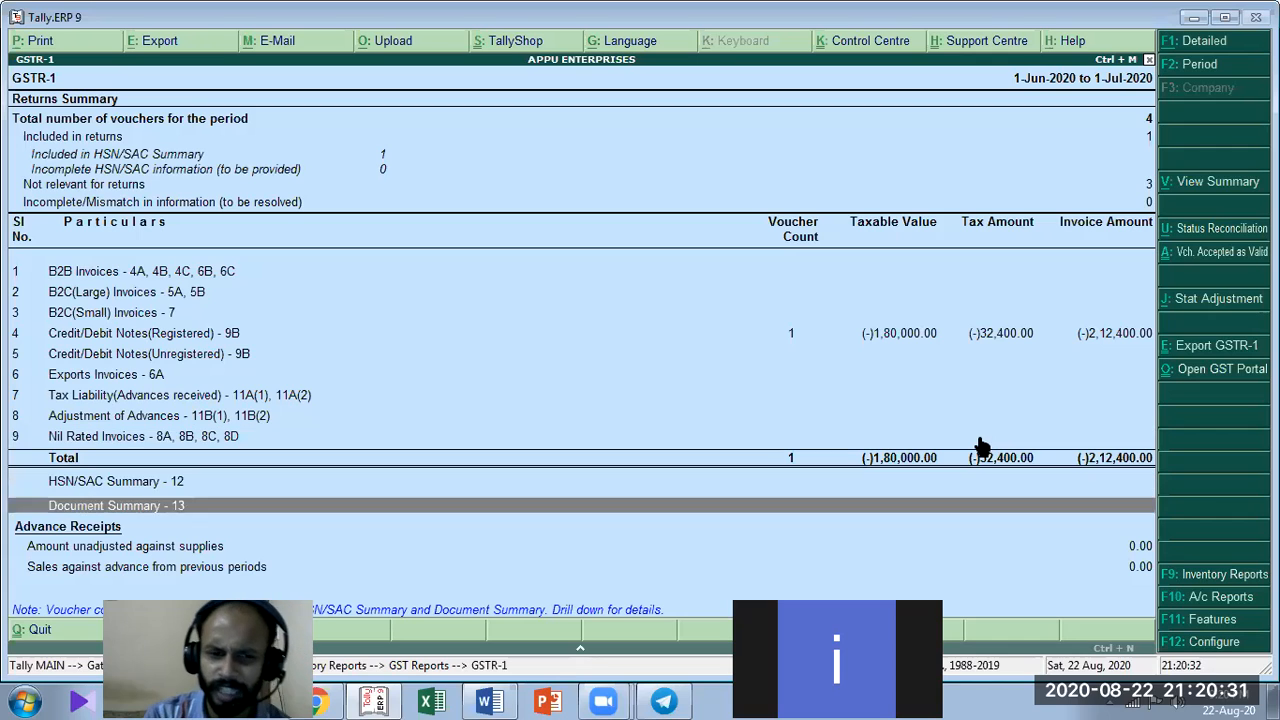
key(Down)
key(Down)
Close the GSTR-1 report and open the GSTR-2 report
key(Escape)
key(Down)
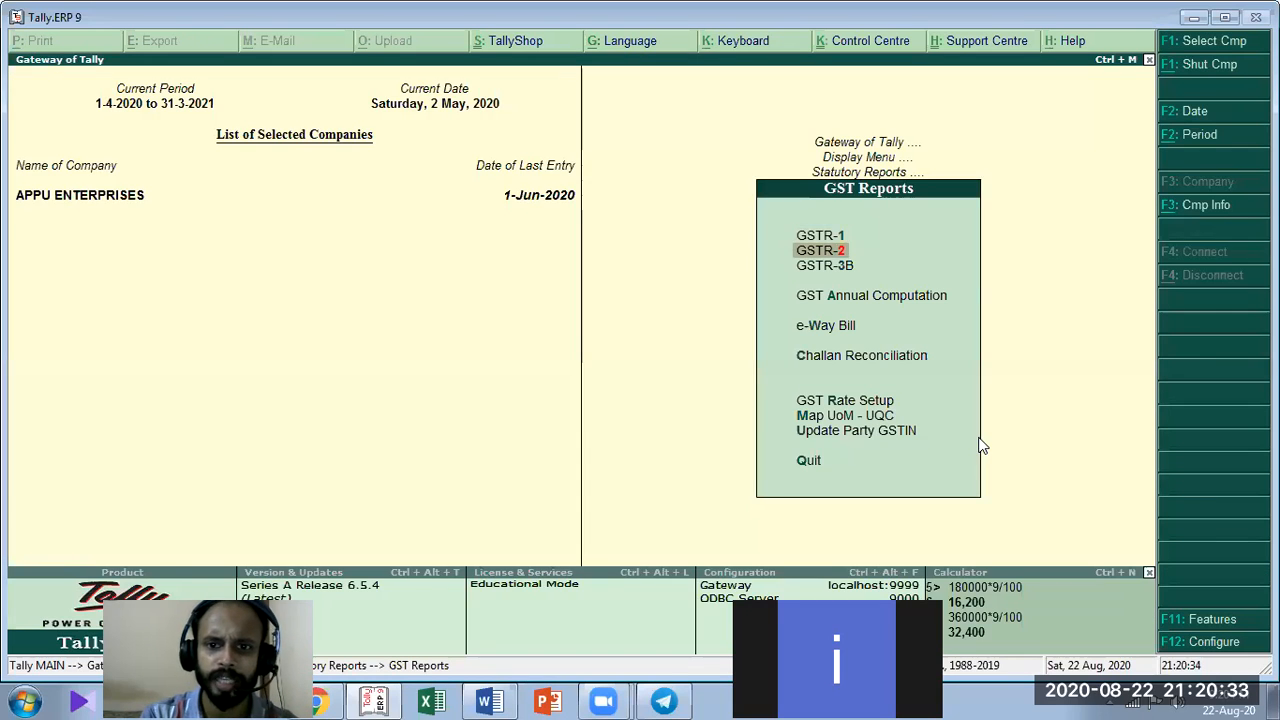
key(Return)
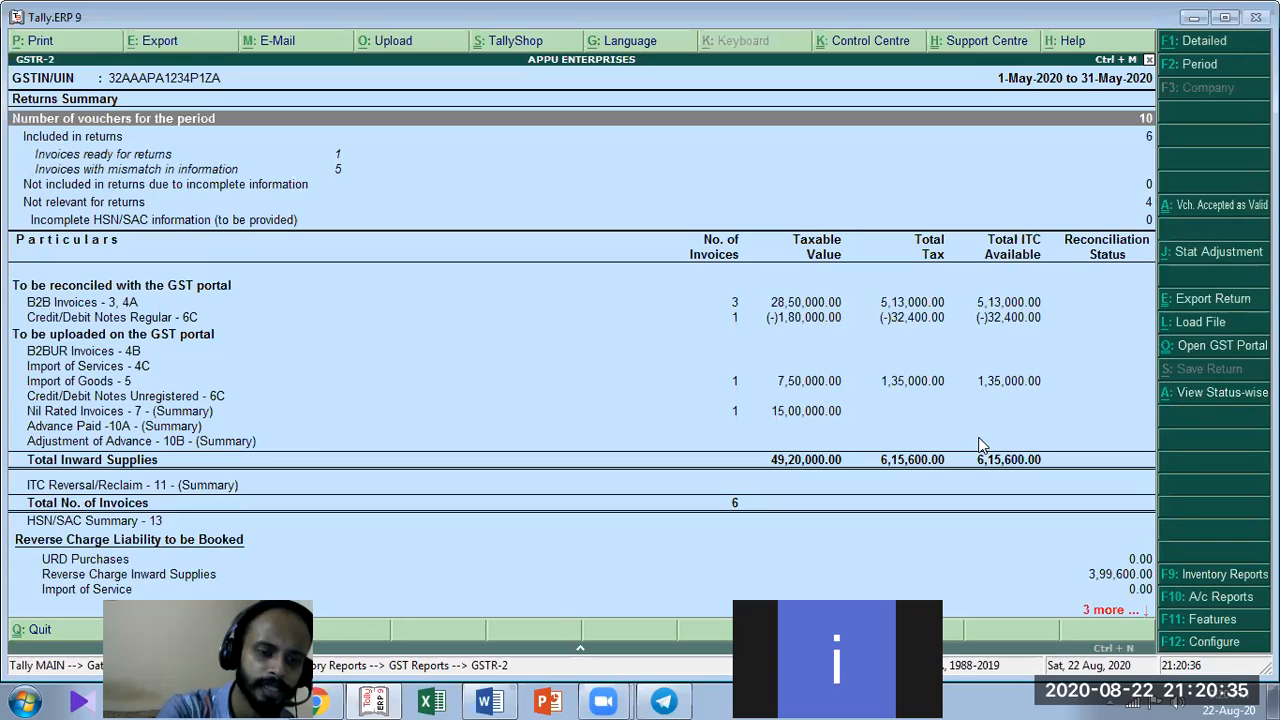
Return to the Gateway of Tally and reopen the GSTR-2 report from the statutory GST reports
key(Escape)
key(Escape)
key(Escape)
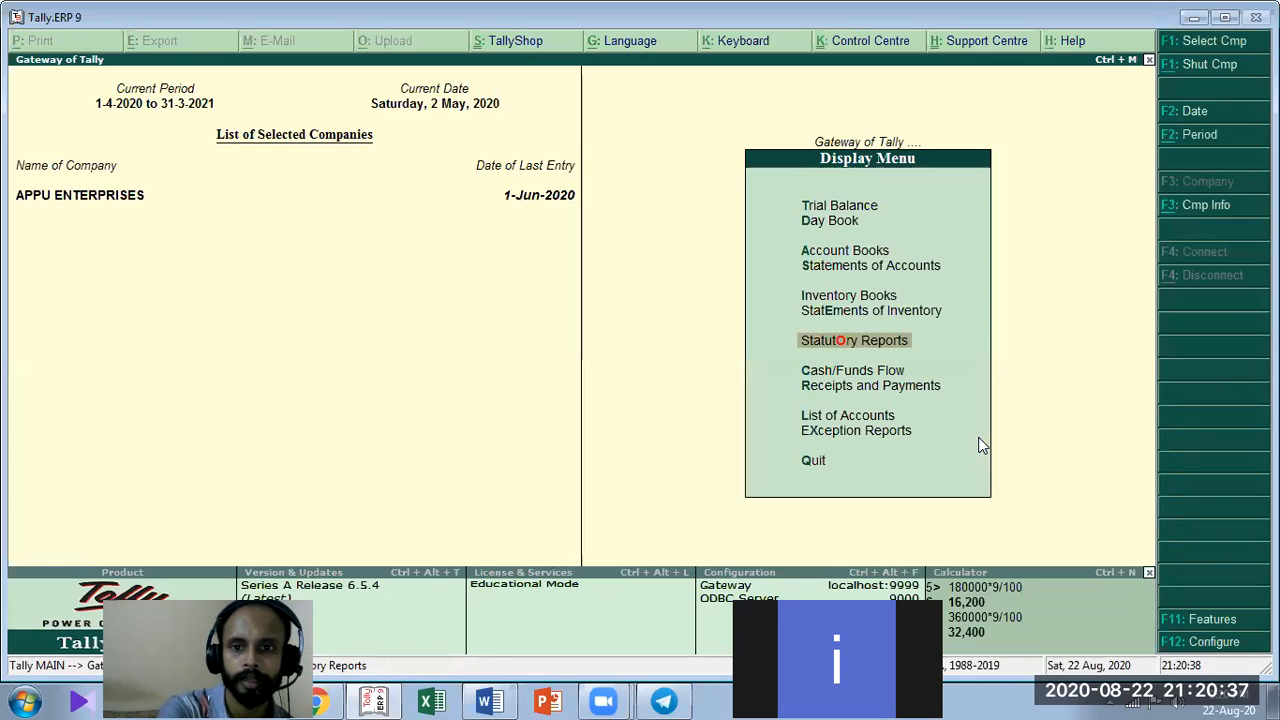
key(Escape)
key(Return)
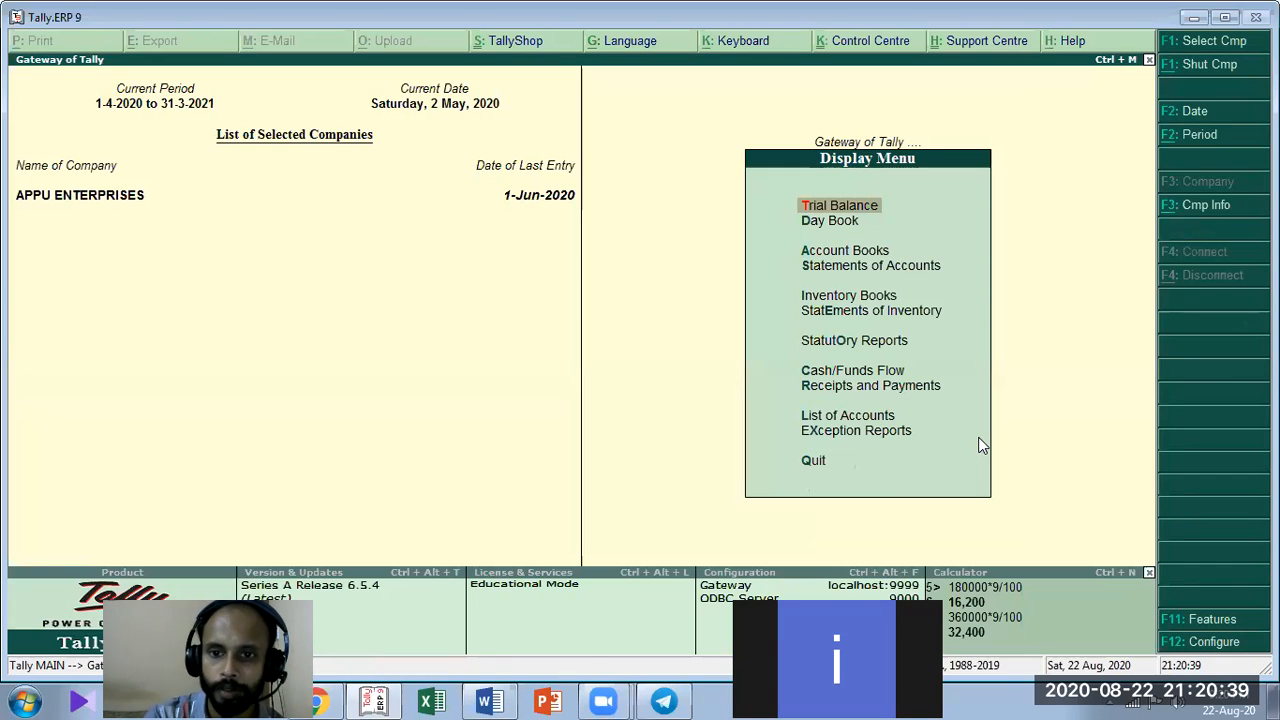
key(o)
key(Return)
key(Return)
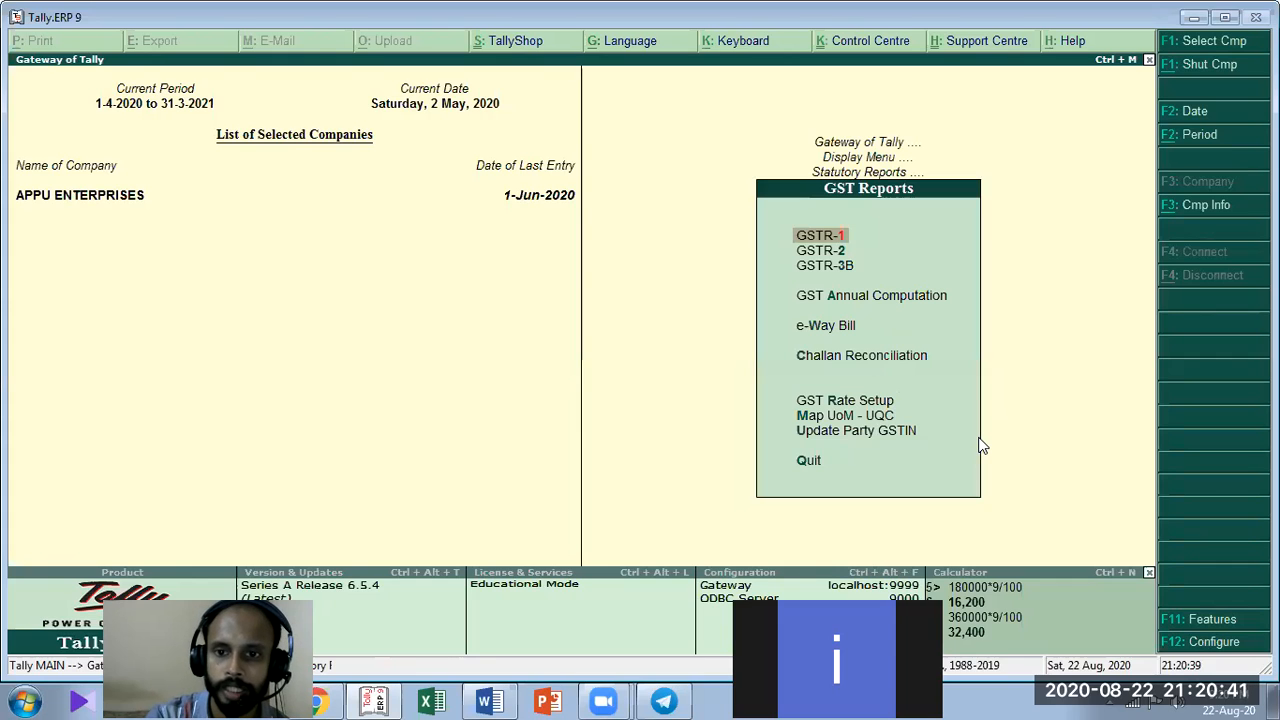
key(Down)
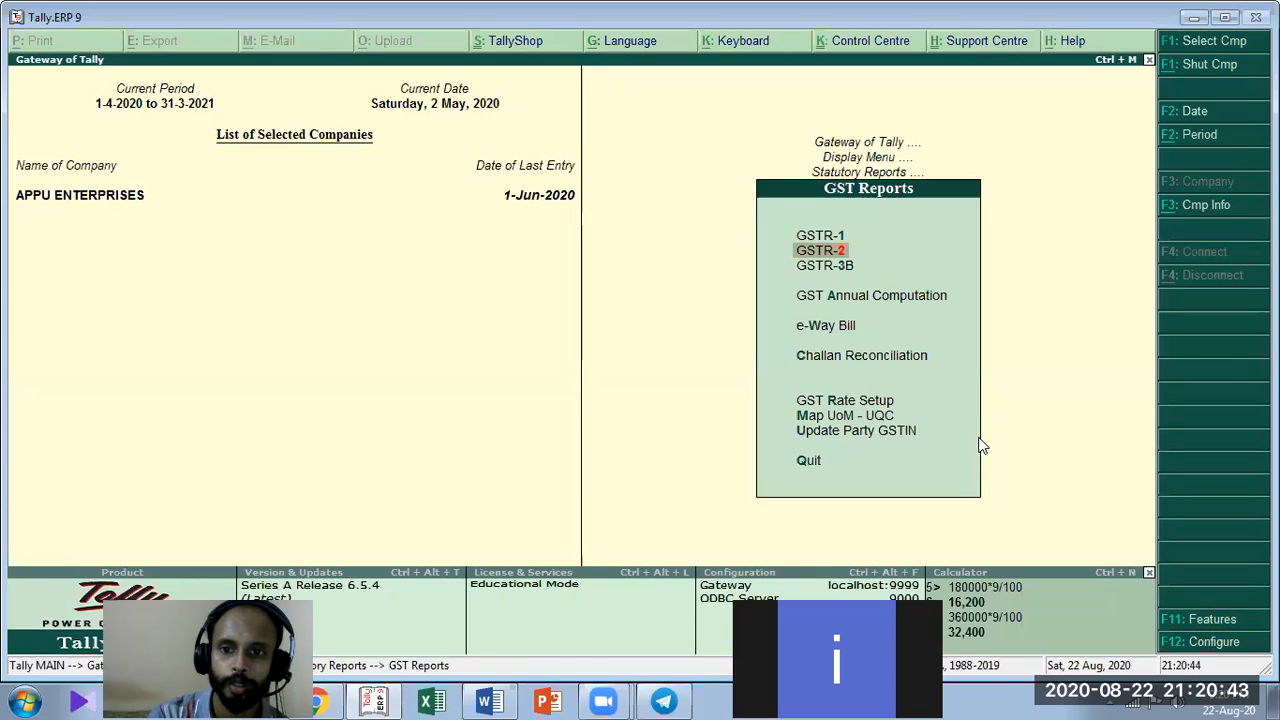
key(Return)
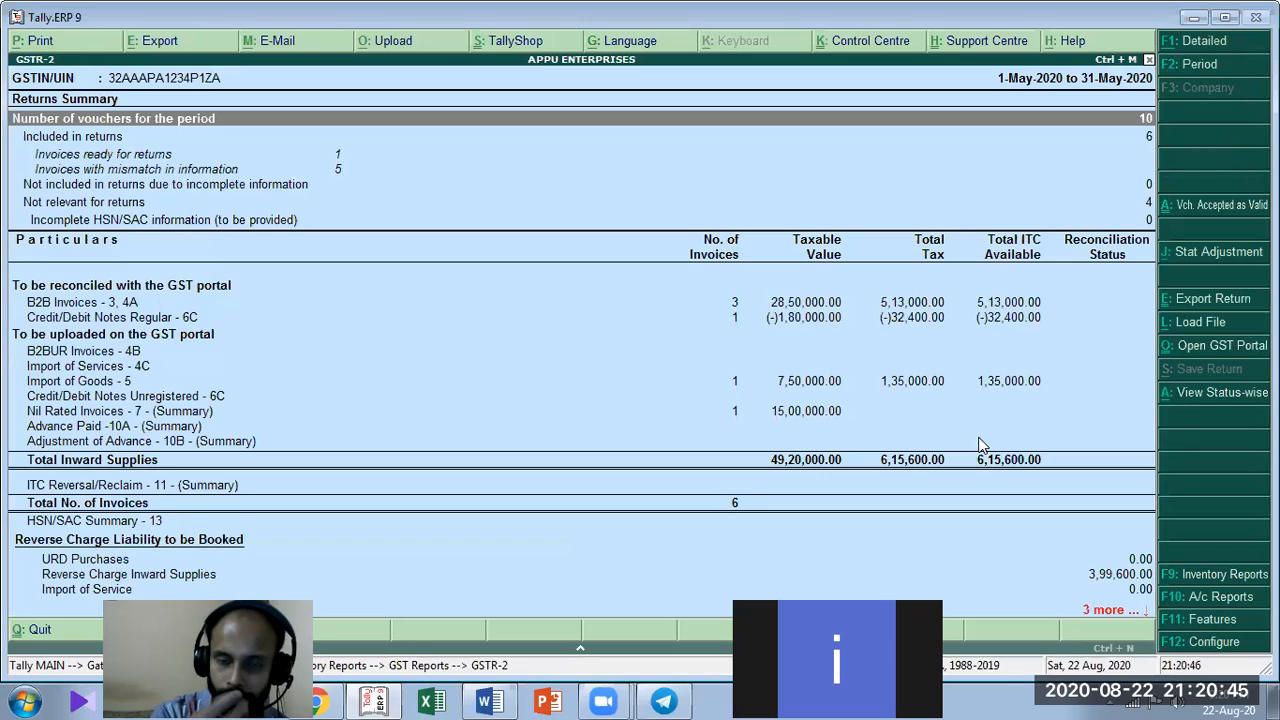
Confirm the GSTR-2 report period as 1-5-2020 to 31-5-2020
key(F2)
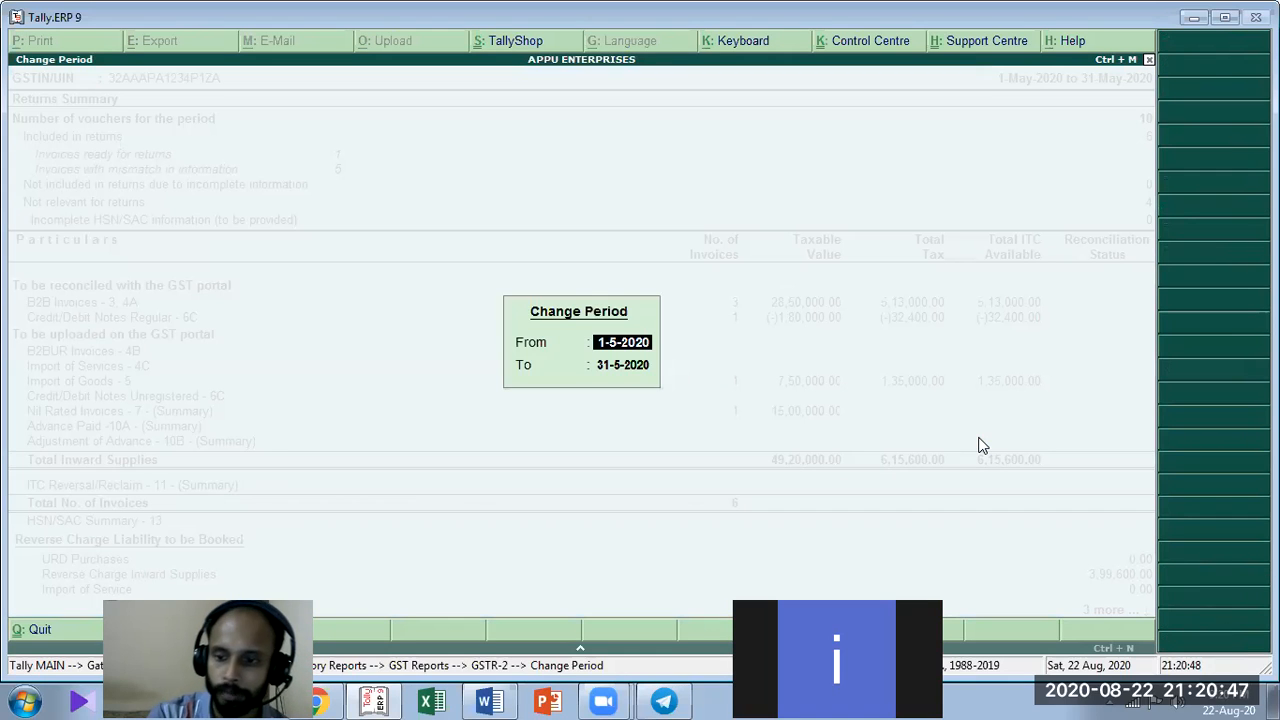
key(Return)
key(Return)
Examine the GSTR-2 rows from B2B Invoices and Credit/Debit Notes Regular through B2BUR Invoices to Import of Services and Goods
key(Down)
key(Down)
key(Down)
key(Down)
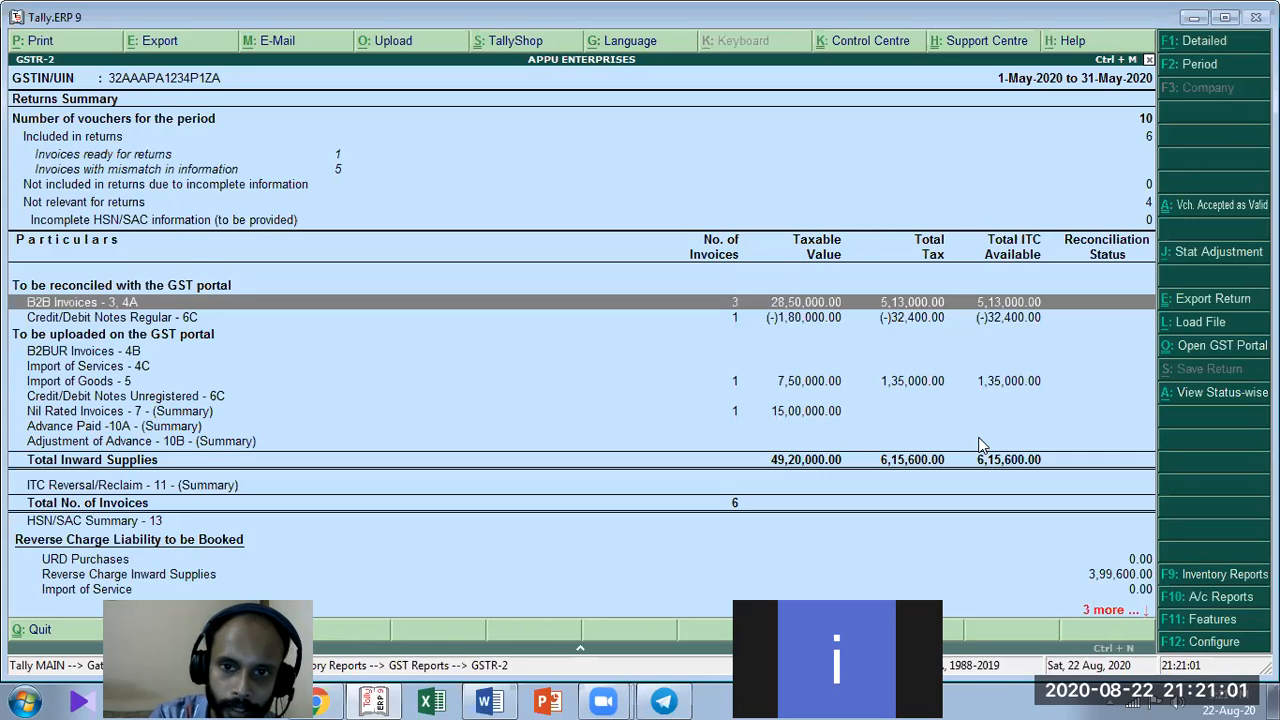
key(Down)
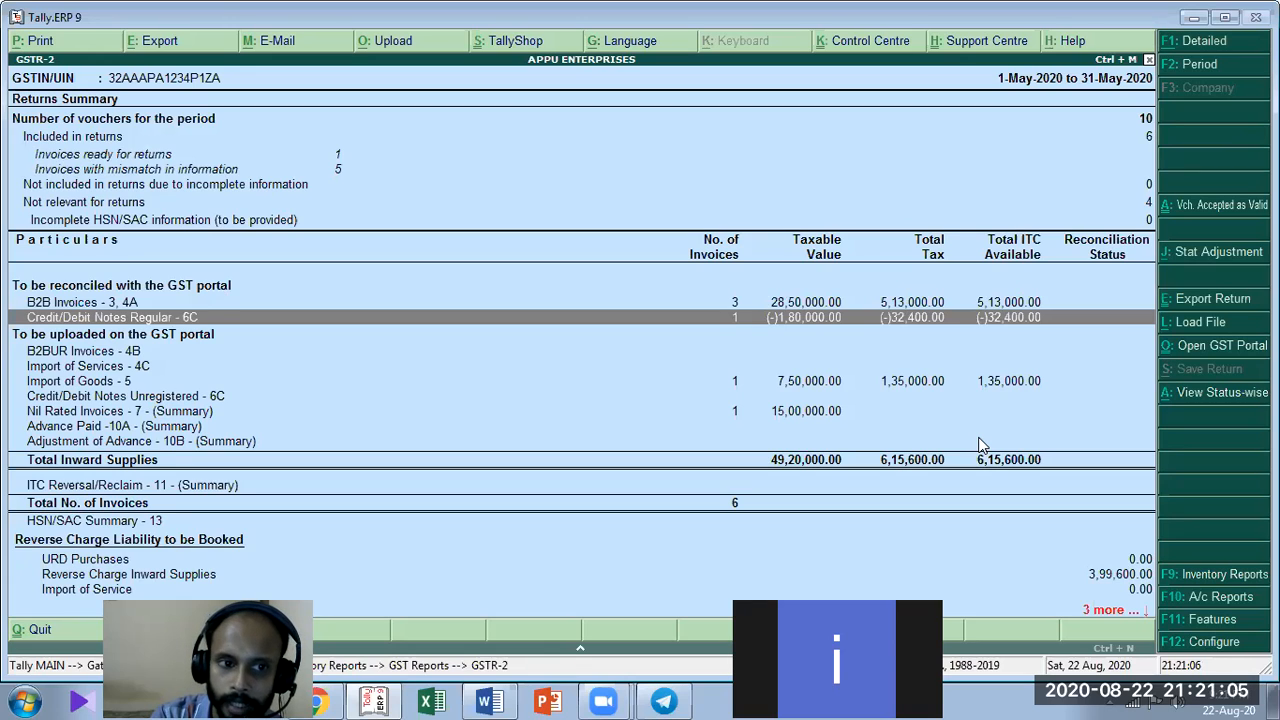
key(Down)
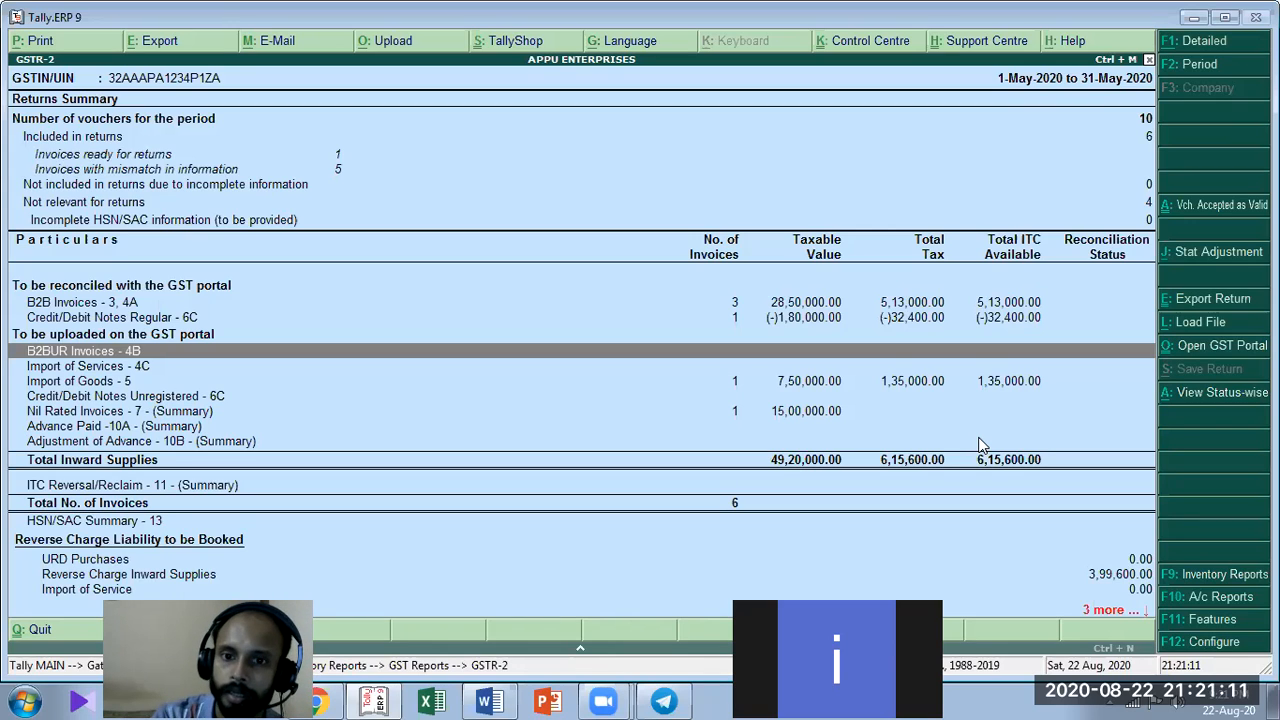
key(Down)
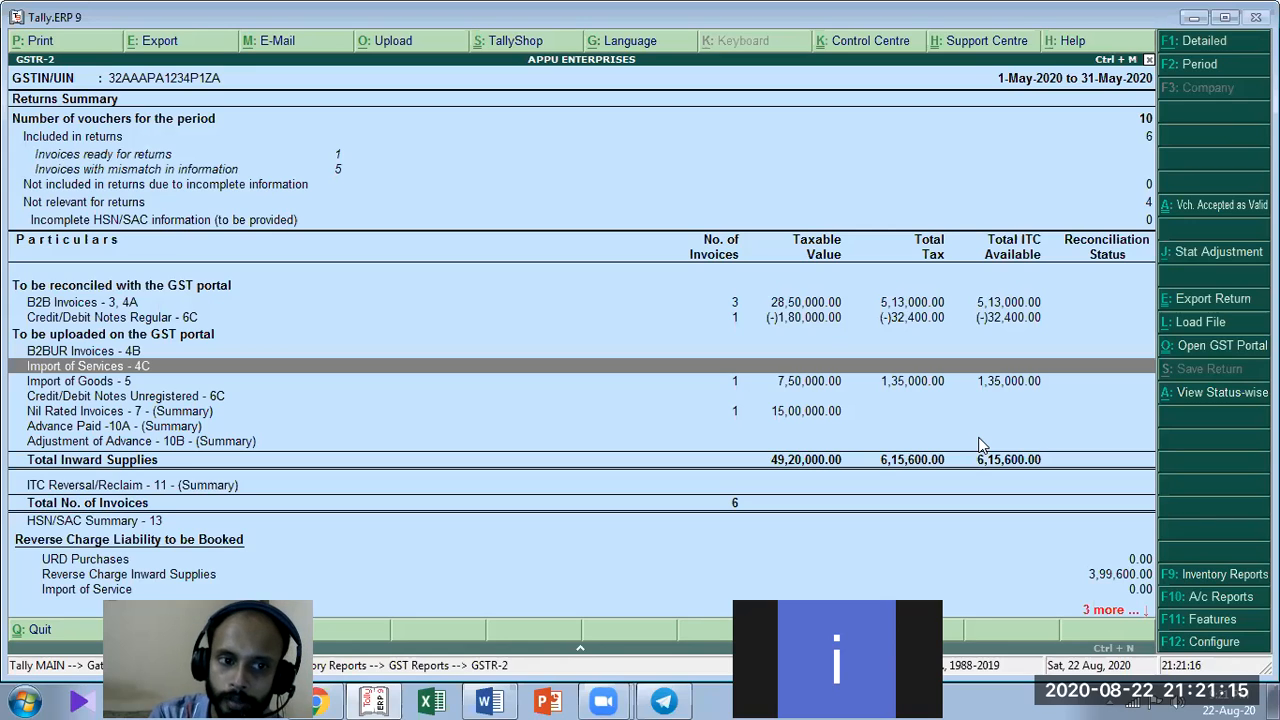
key(Down)
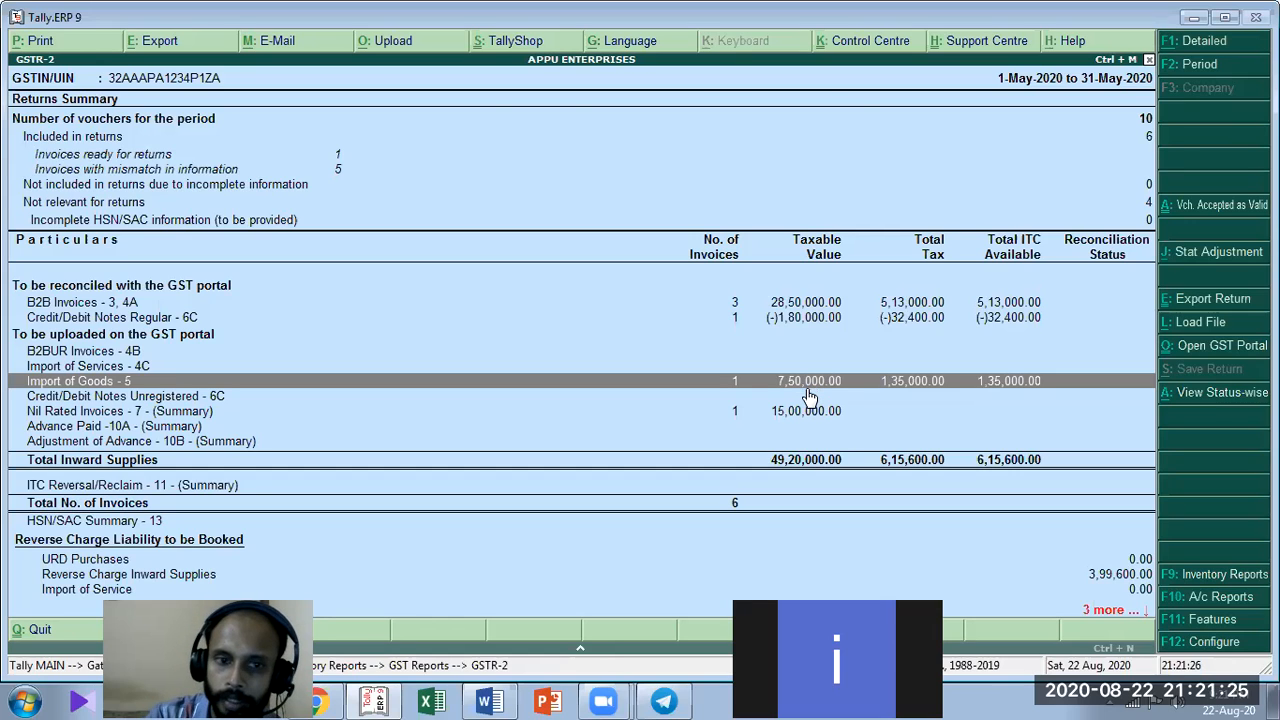
Drill down from Import of Goods to the ANNA IMPORTER purchase voucher, check it and return to the GSTR-2 summary
key(Return)
key(Return)
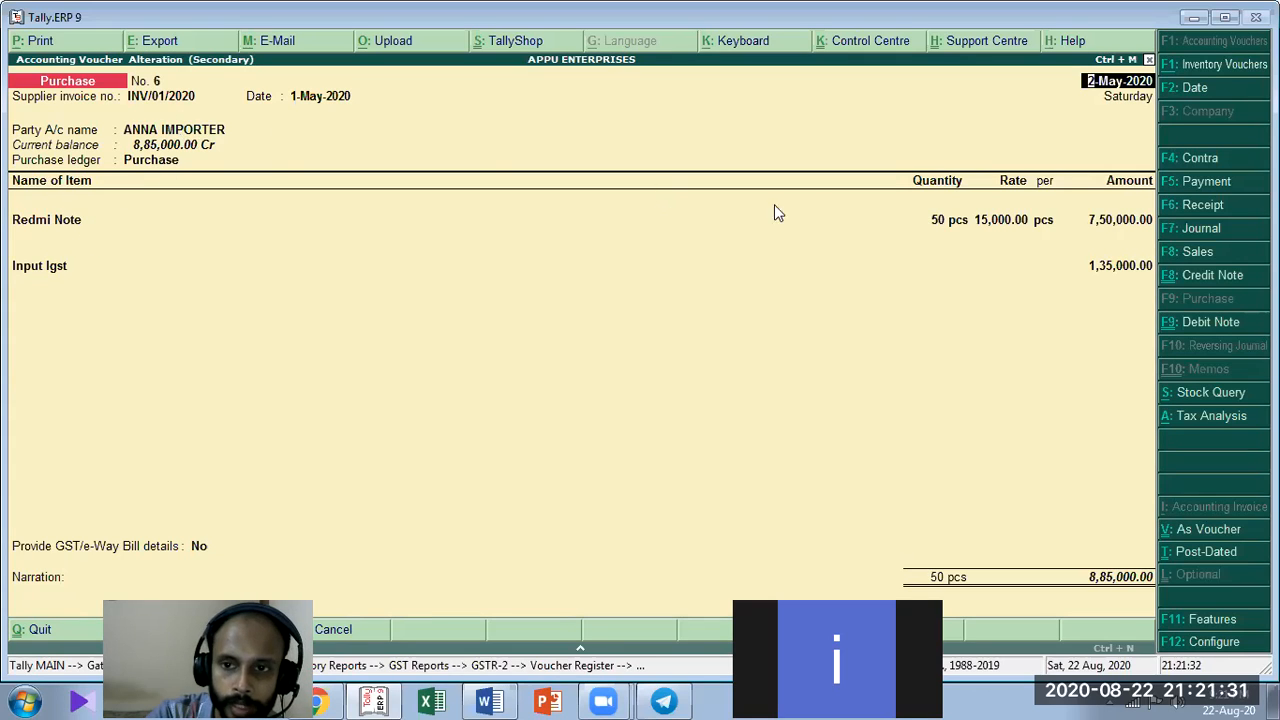
key(Escape)
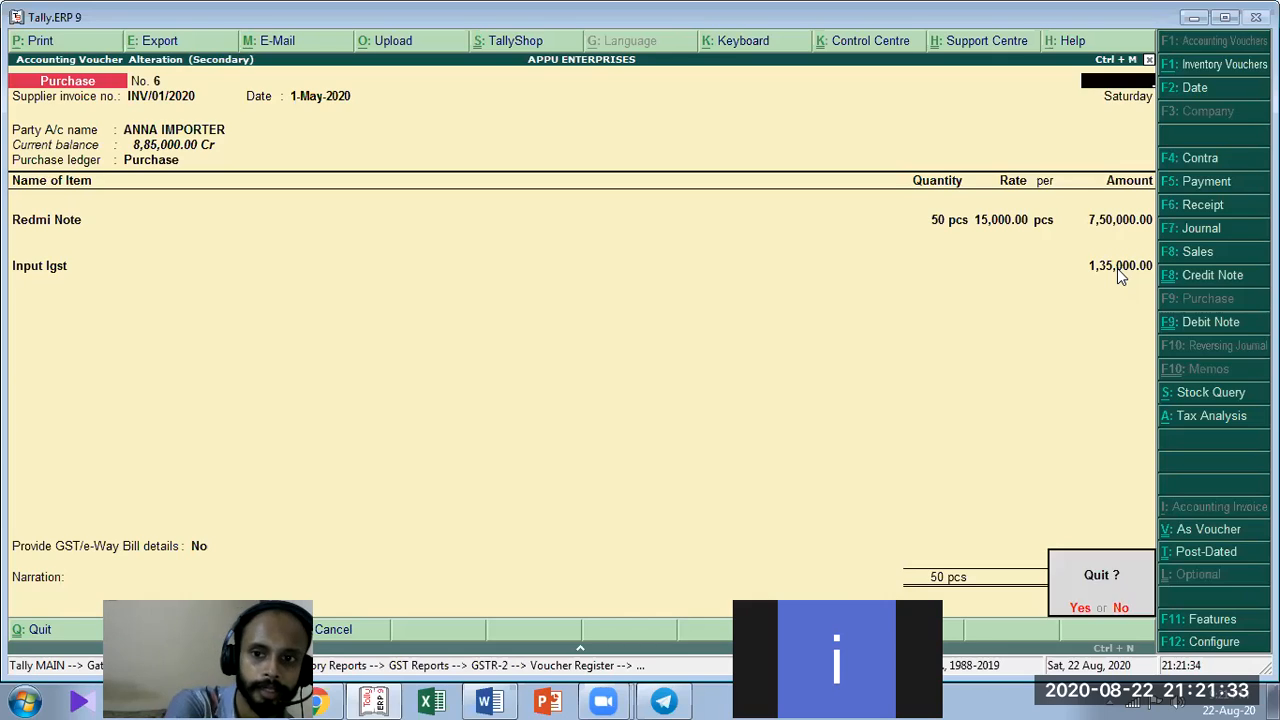
key(y)
key(Escape)
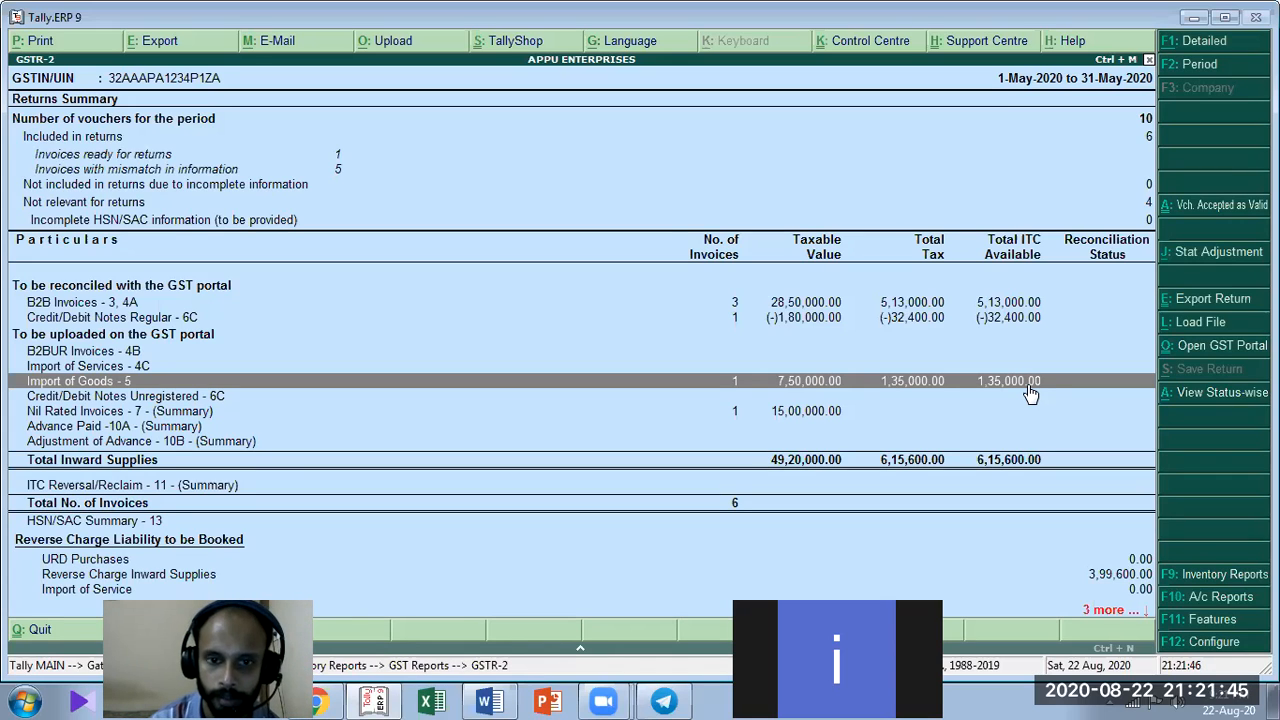
Drill down from Nil Rated Invoices through the Intrastate composition value to the MEENU ENTERPRISE LTD purchase voucher
key(Down)
key(Down)
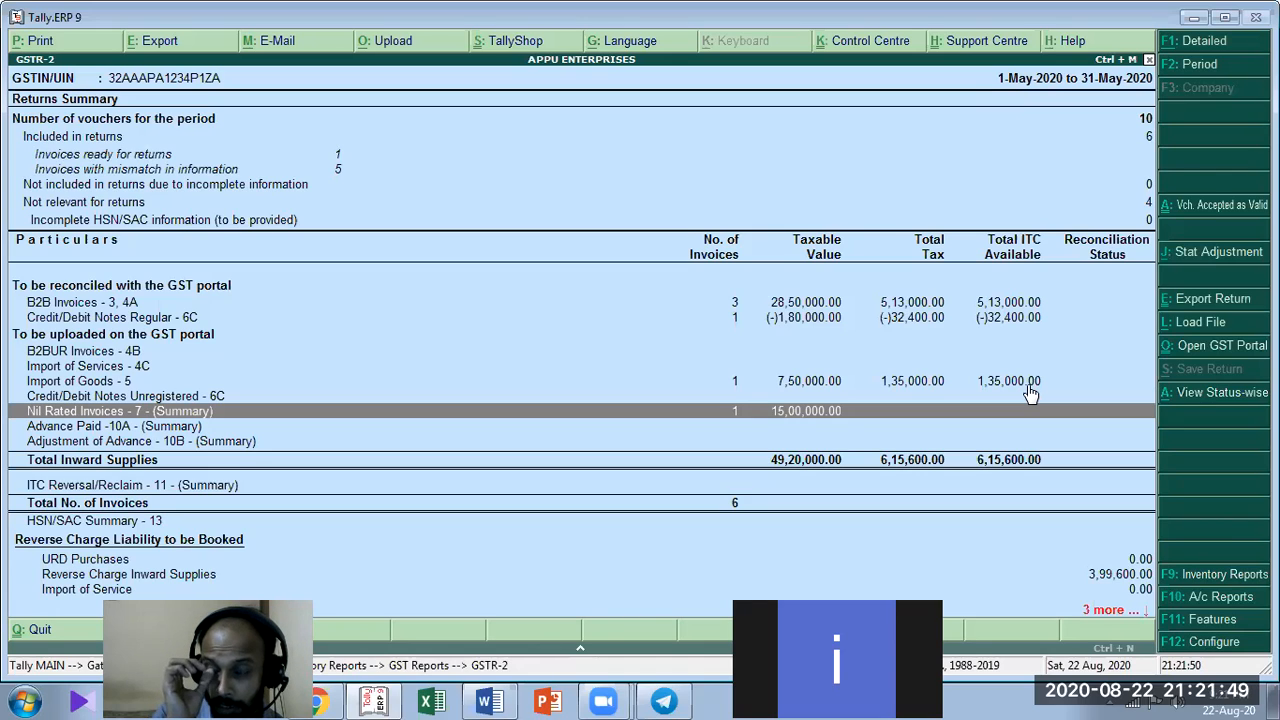
key(Return)
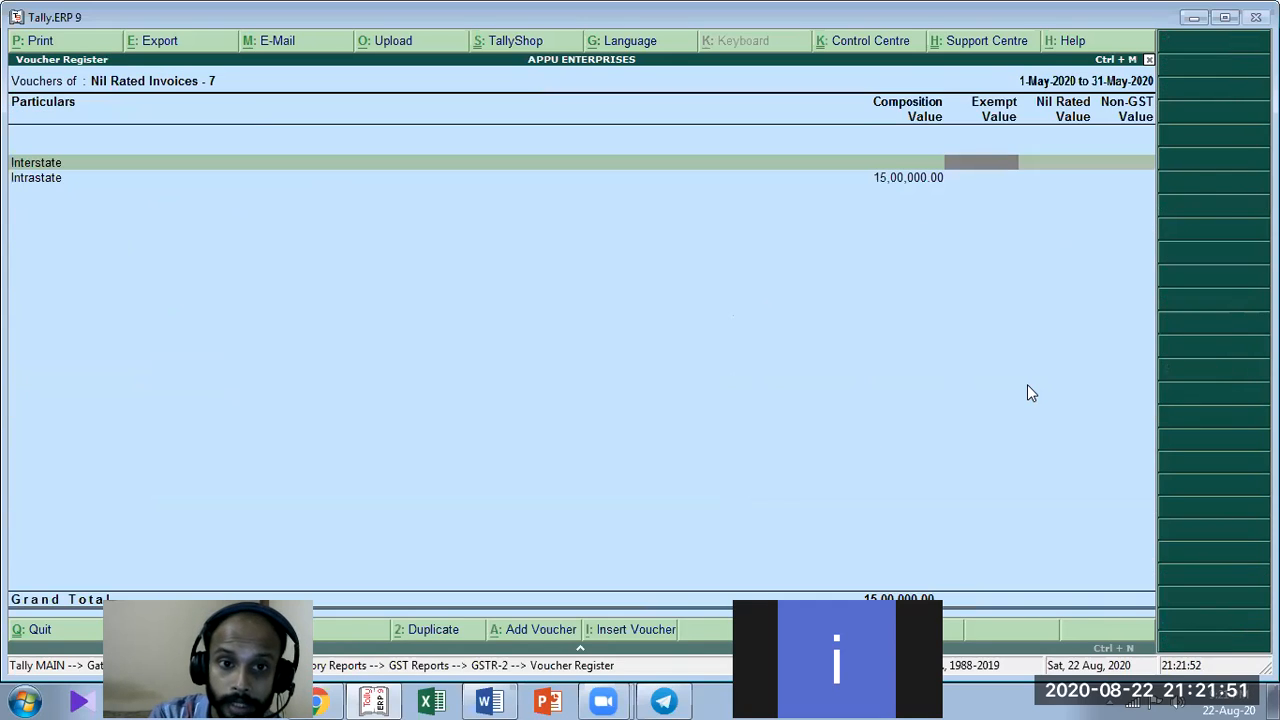
key(Down)
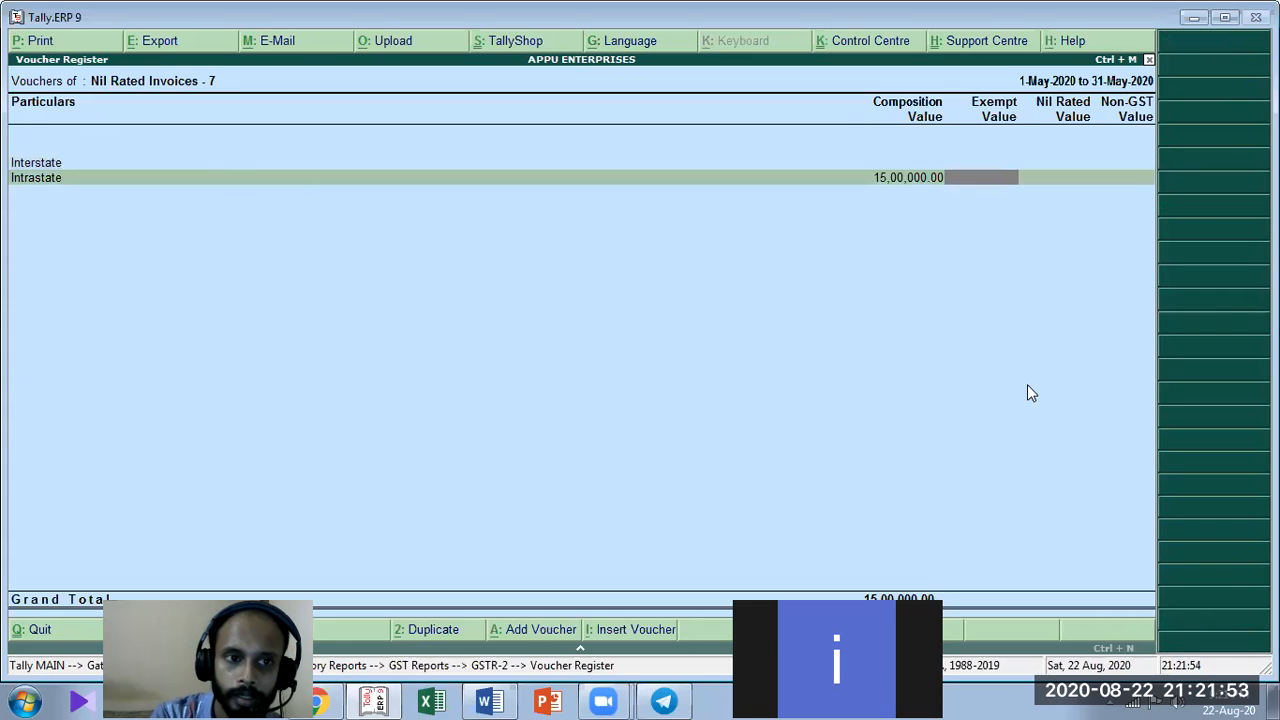
key(Left)
key(Return)
key(Return)
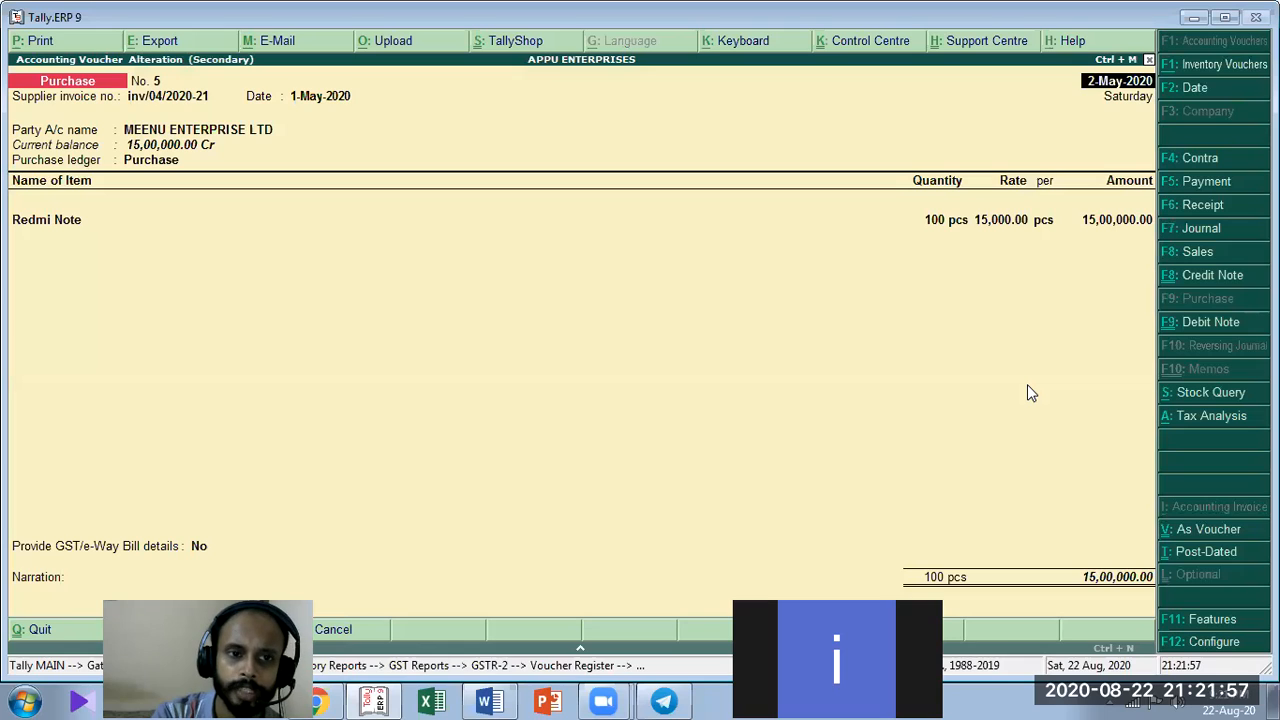
Check the GST registration type in the MEENU ENTERPRISE LTD ledger, accept the ledger and voucher, and return to the GSTR-2 summary
key(Return)
key(Return)
key(Return)
key(ctrl+Return)
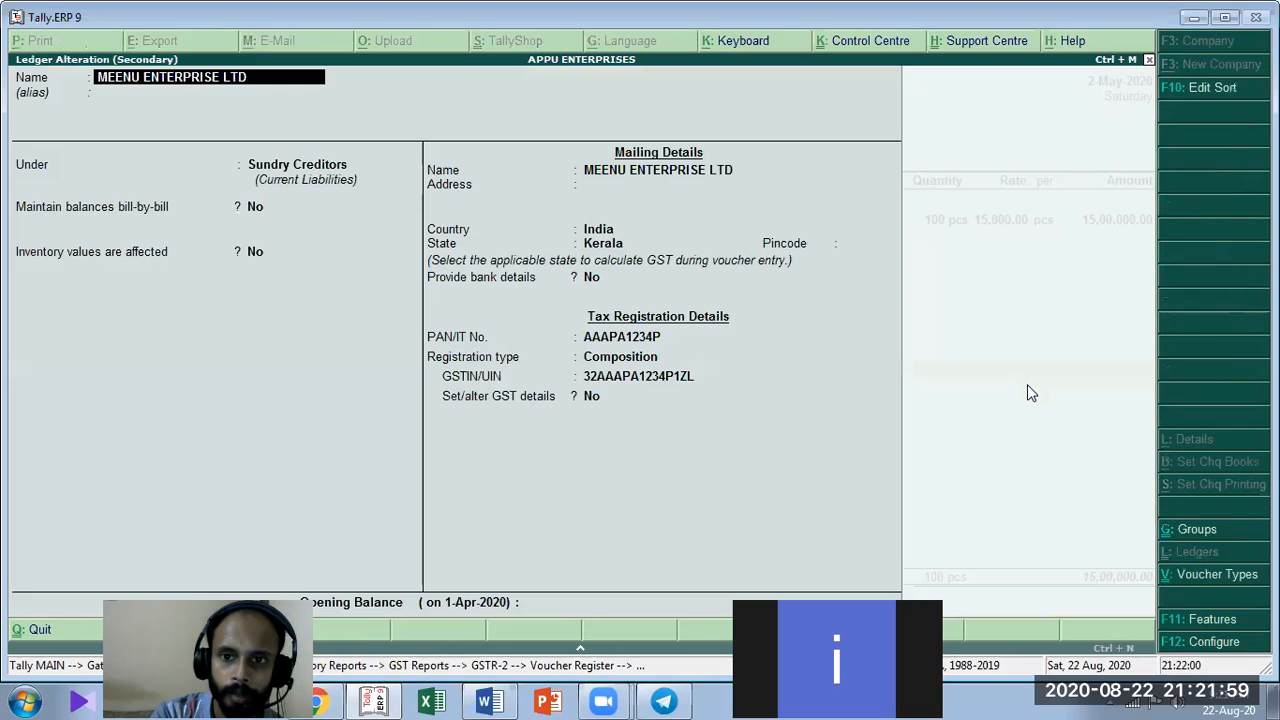
click(603, 364)
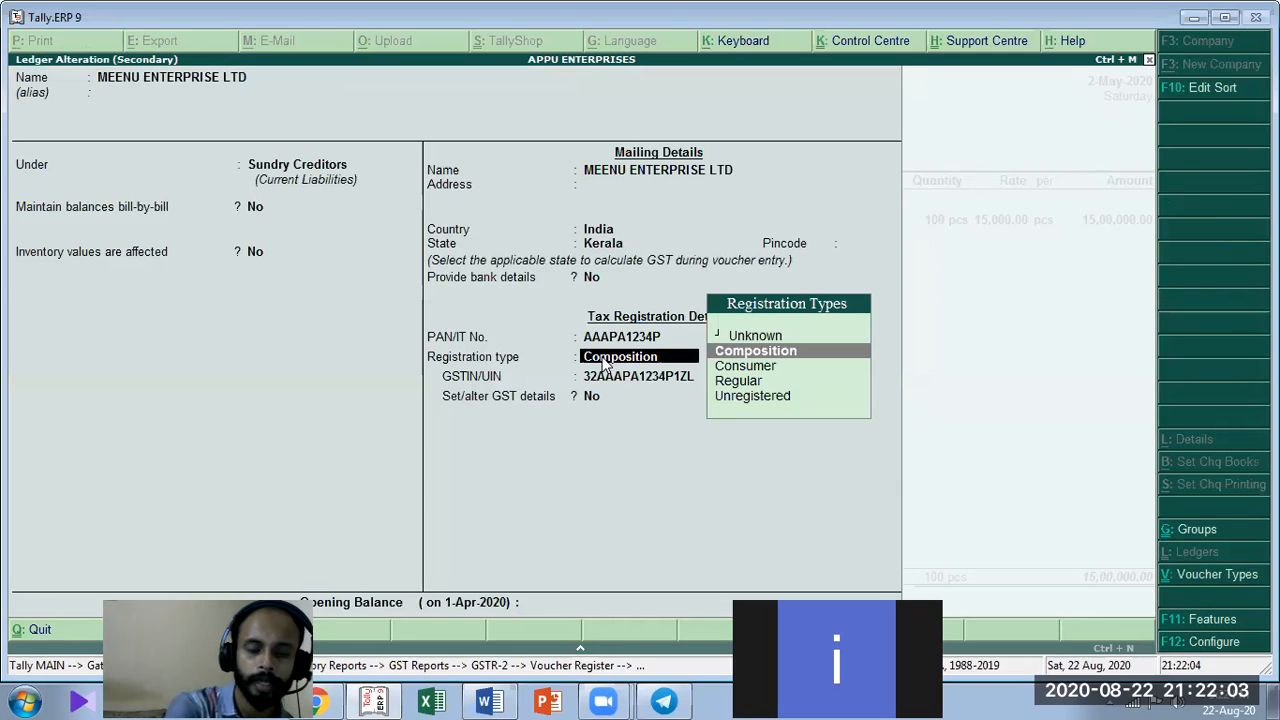
key(ctrl+a)
key(ctrl+a)
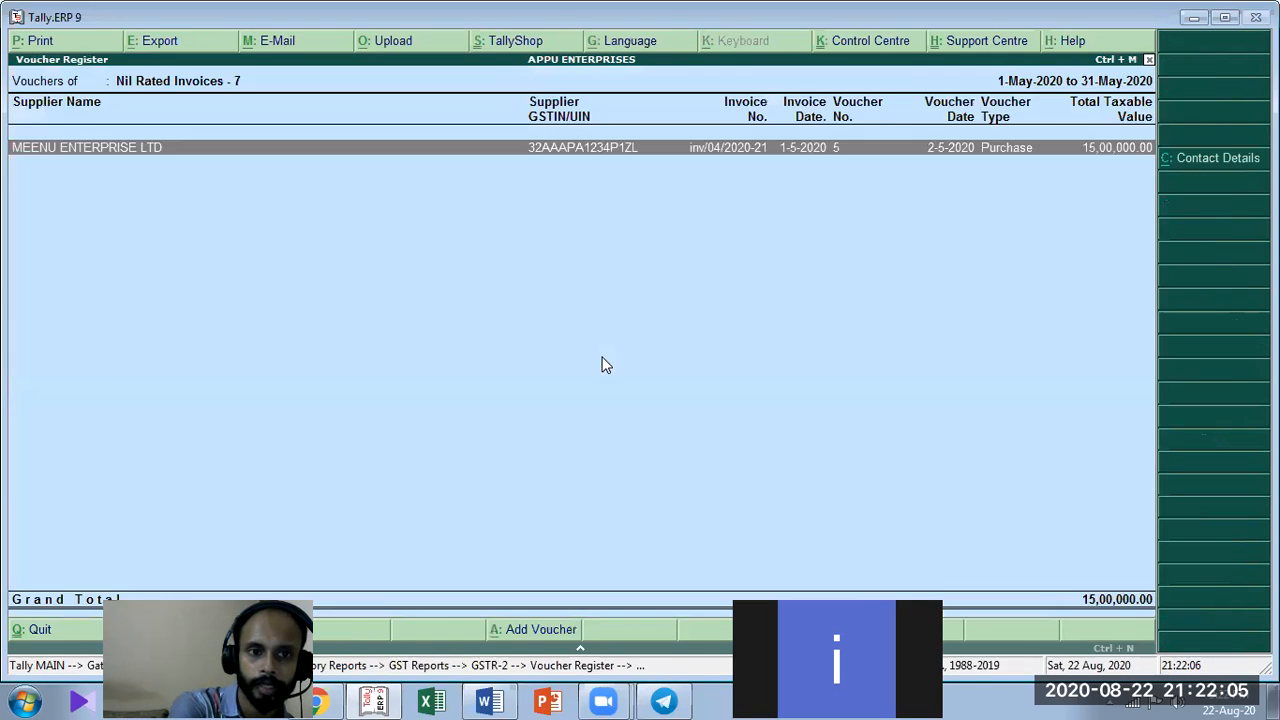
key(Escape)
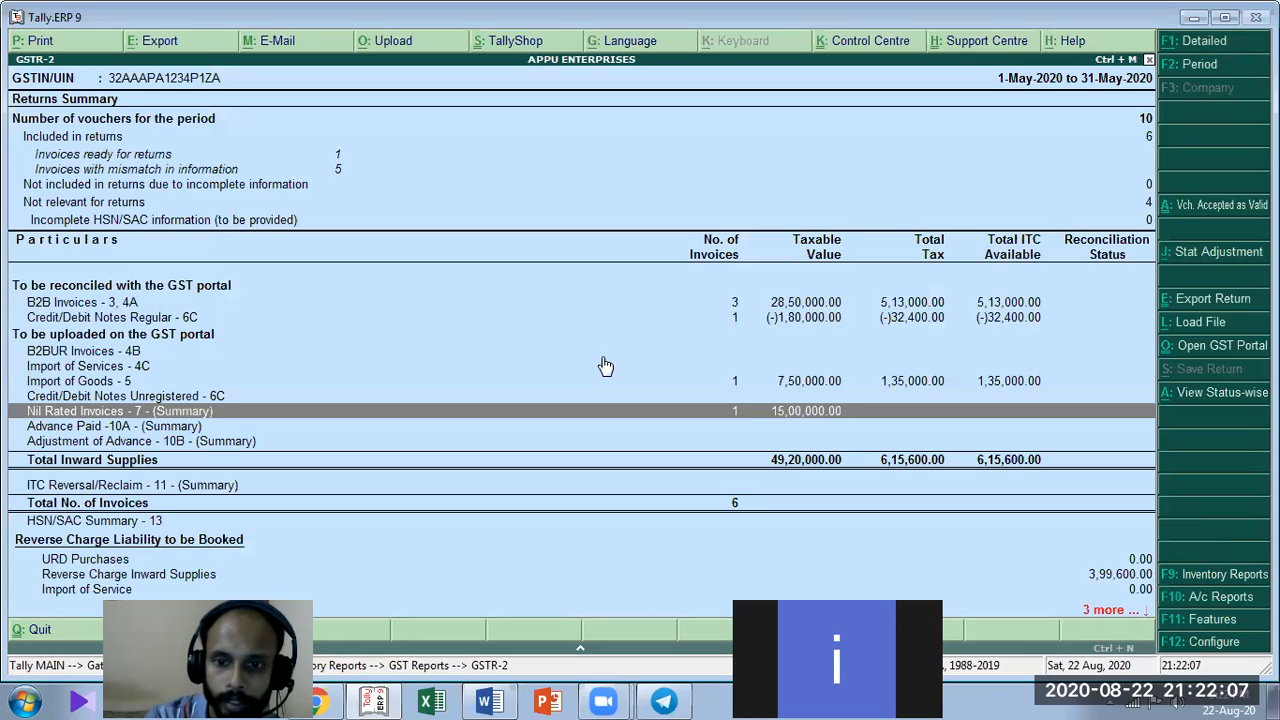
Switch from GSTR-2 to the GSTR-3B report and set its period to 1-Apr-2020 to 1-Jun-2020
key(Escape)
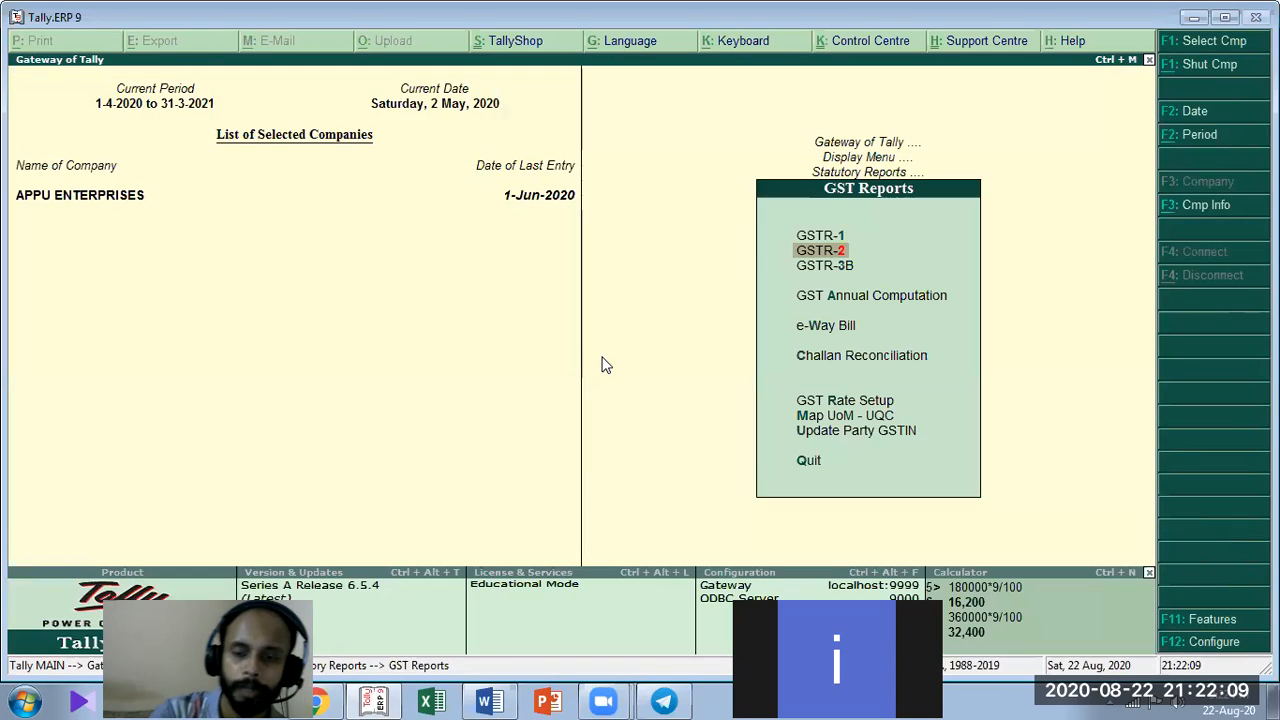
key(3)
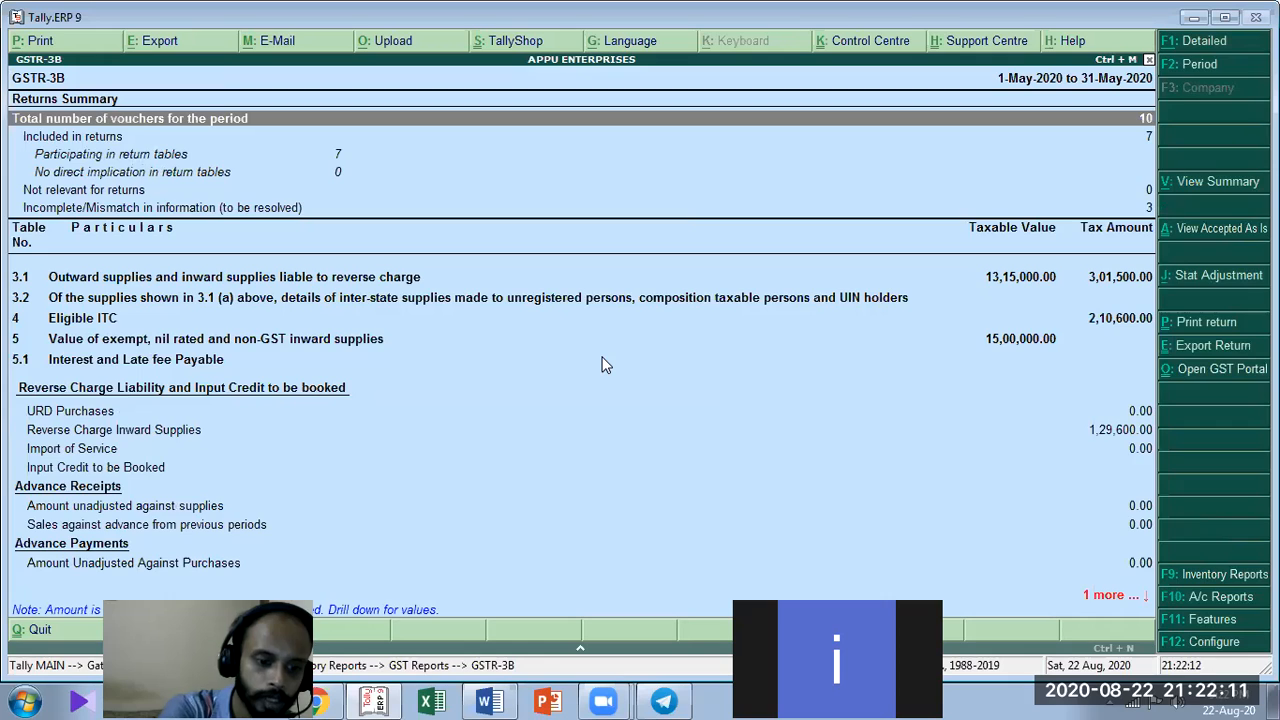
key(F2)
key(Return)
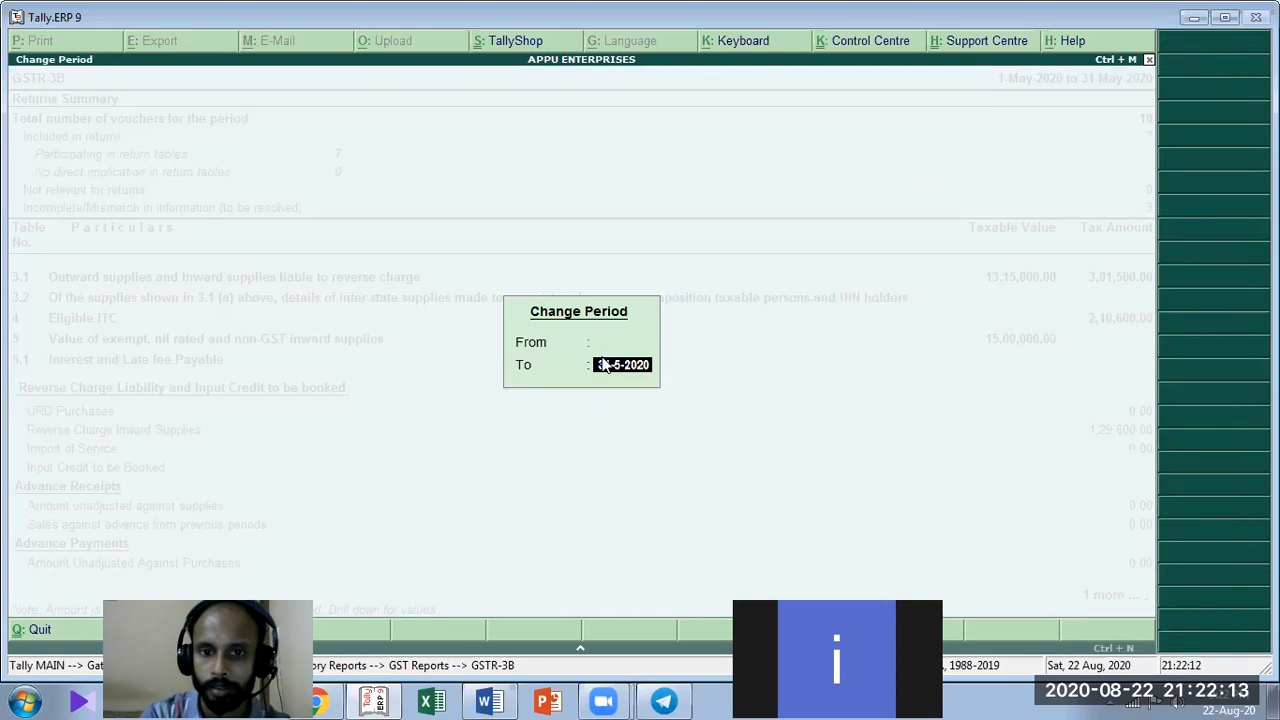
text(1-6)
key(Return)
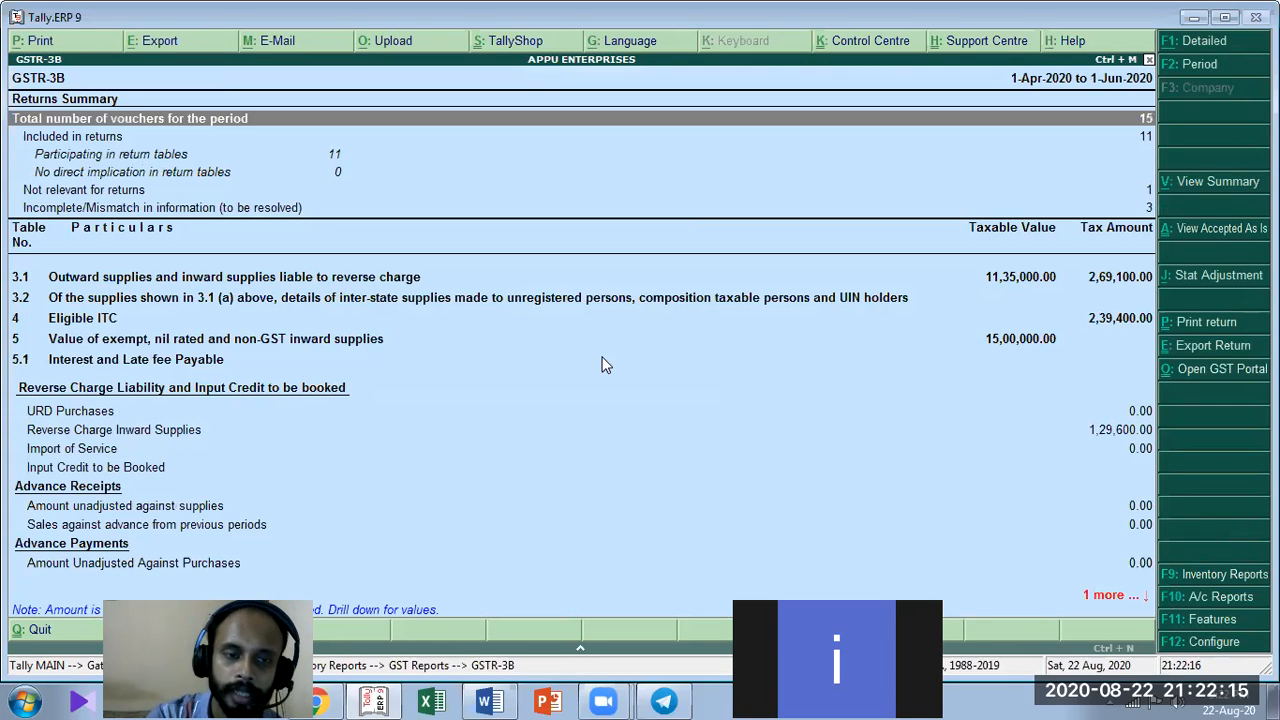
Examine GSTR-3B tables 3.1 to 5: outward and reverse-charge supplies, eligible ITC, and exempt, nil rated and non-GST inward supplies
key(Down)
key(Down)
key(Down)
key(Down)
key(Down)
key(Up)
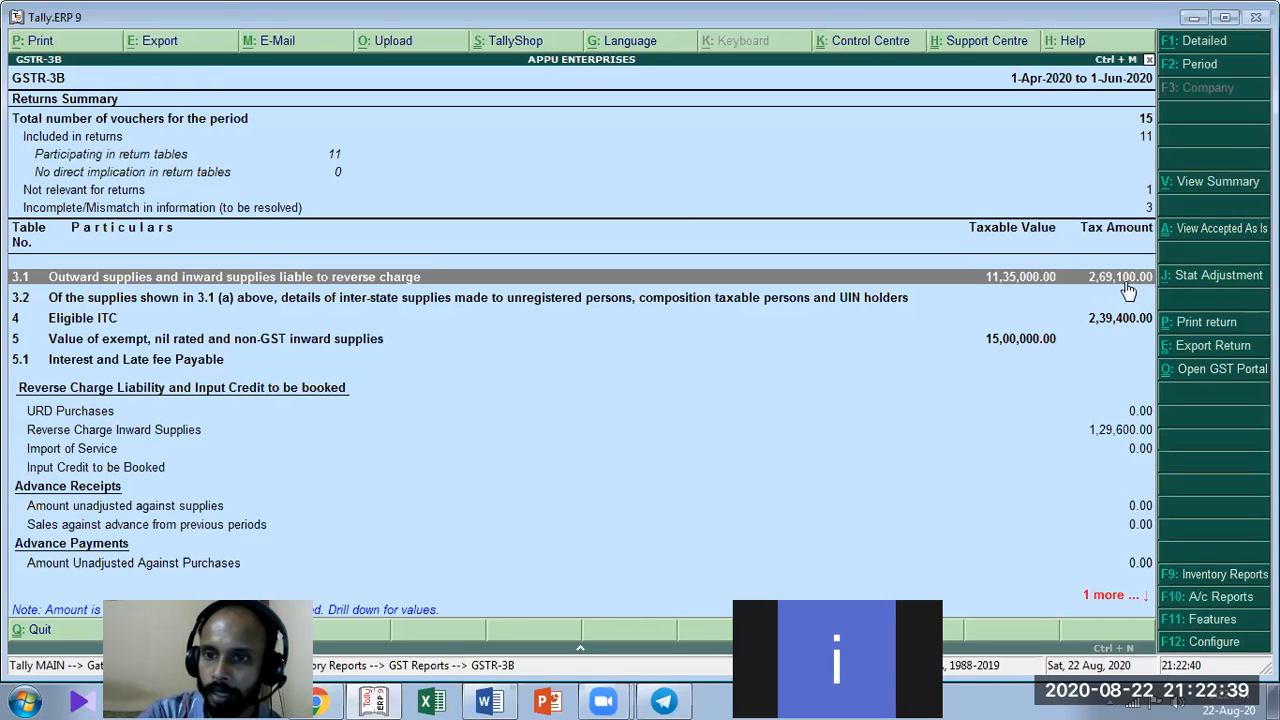
key(Down)
key(Down)
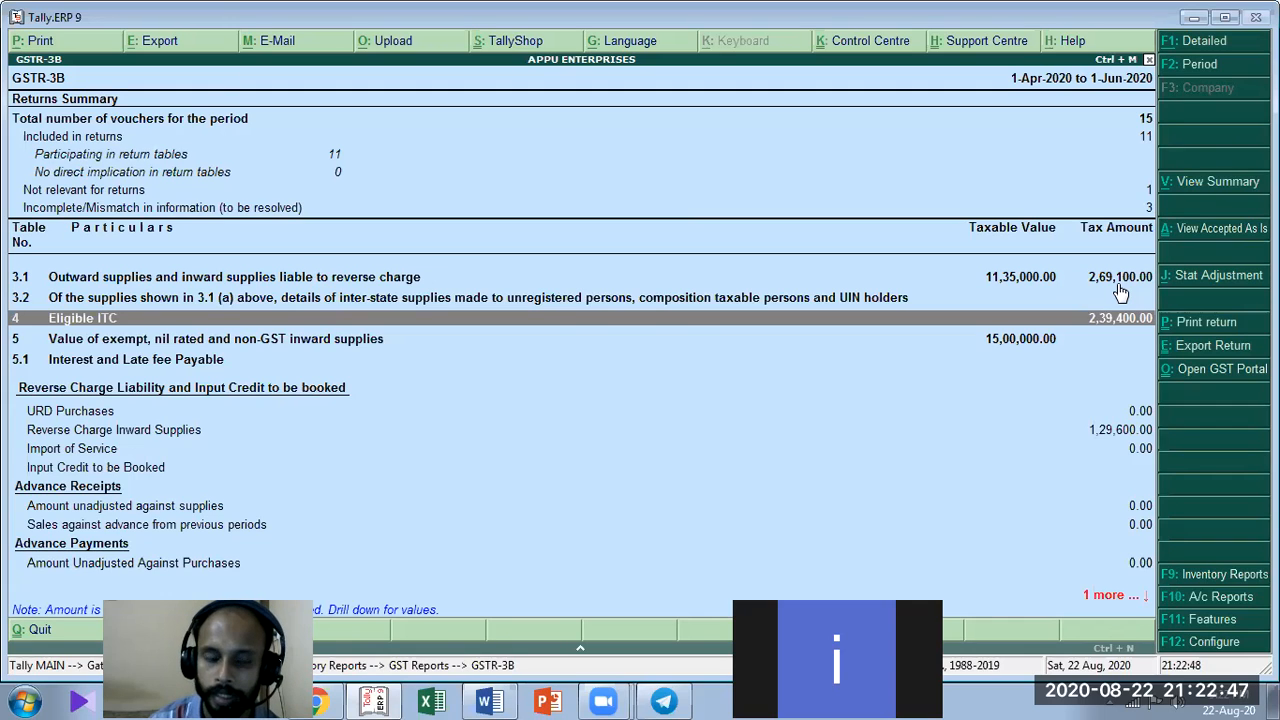
key(Down)
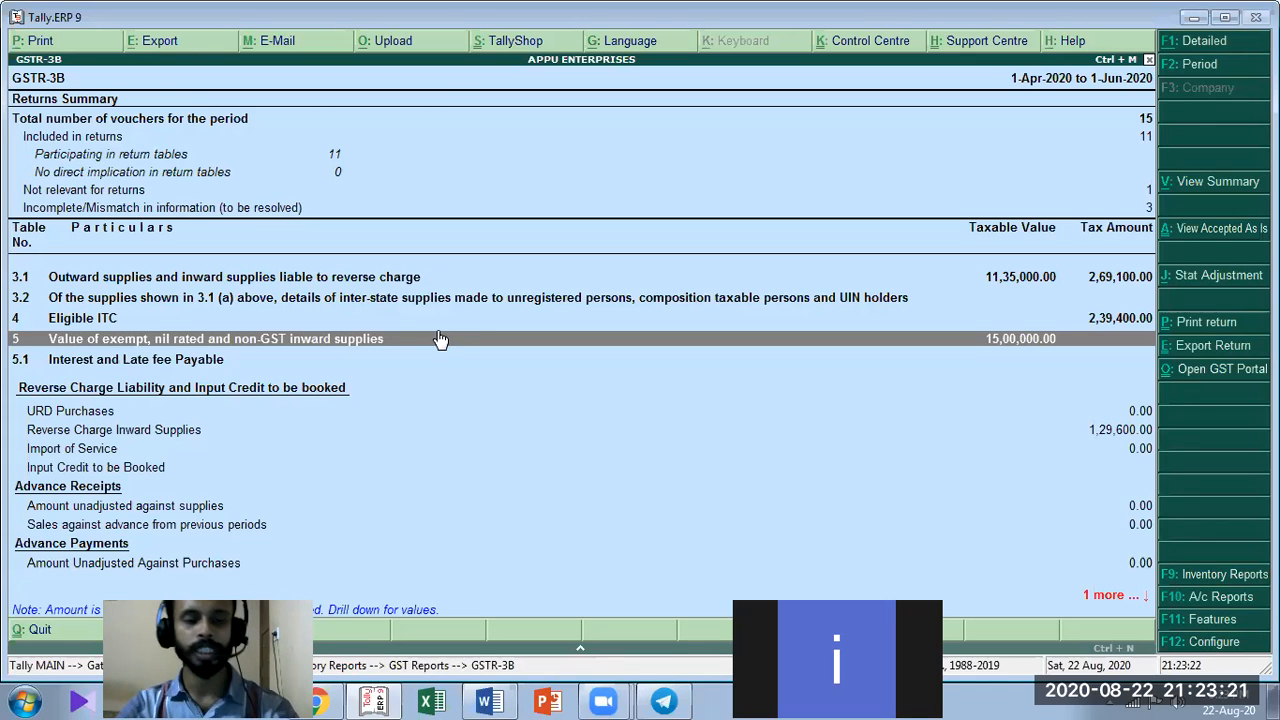
Leave the GSTR-3B report, return to the Gateway of Tally and quit Tally.ERP 9
key(Escape)
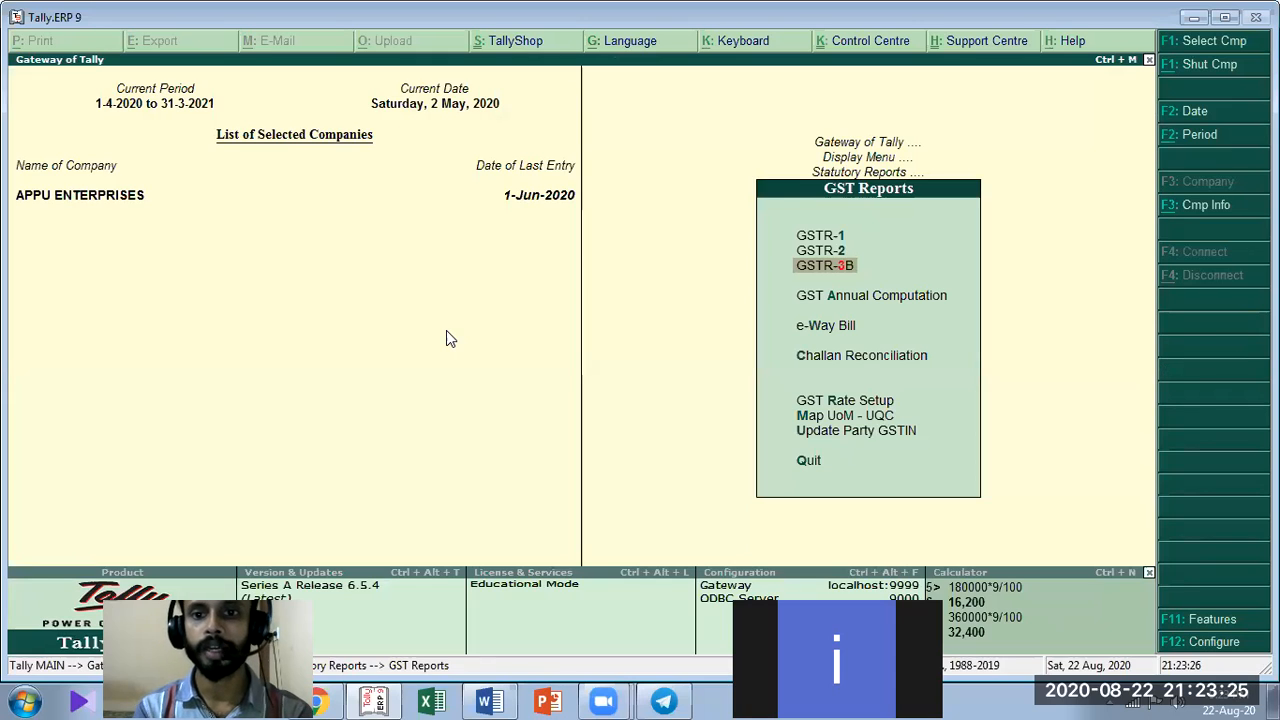
key(Escape)
key(Escape)
key(Escape)
key(Escape)
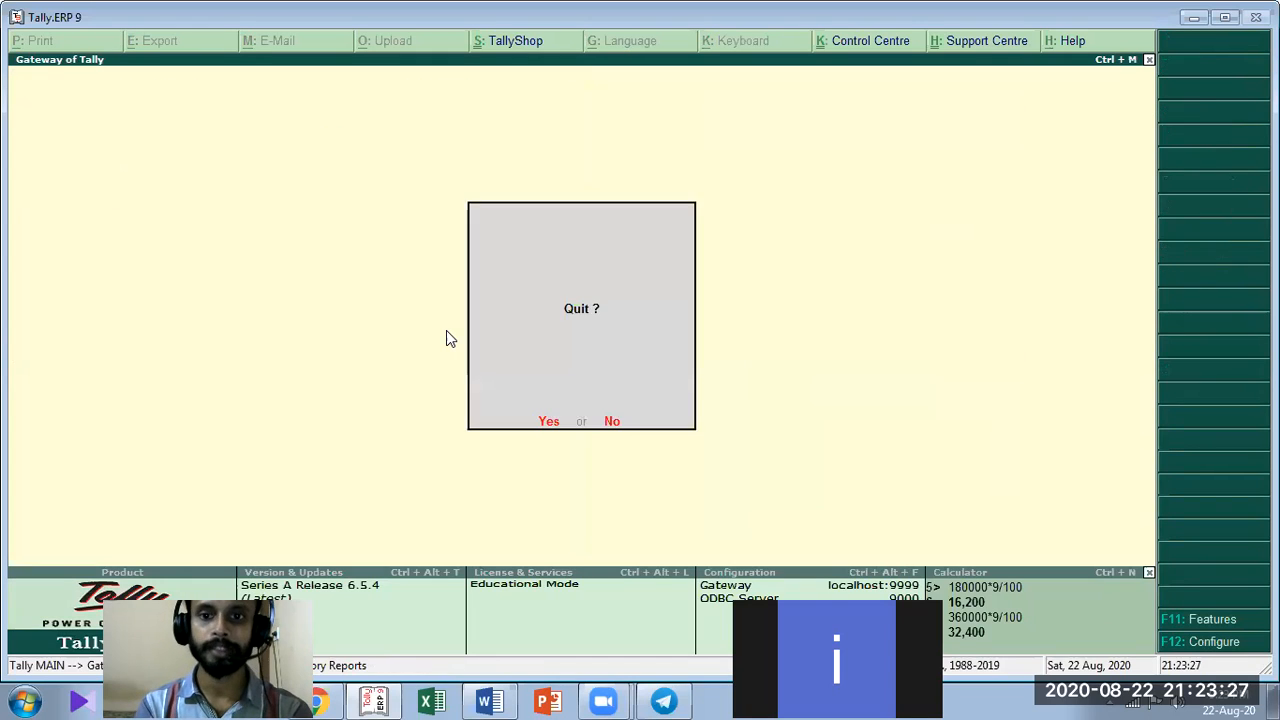
key(Escape)
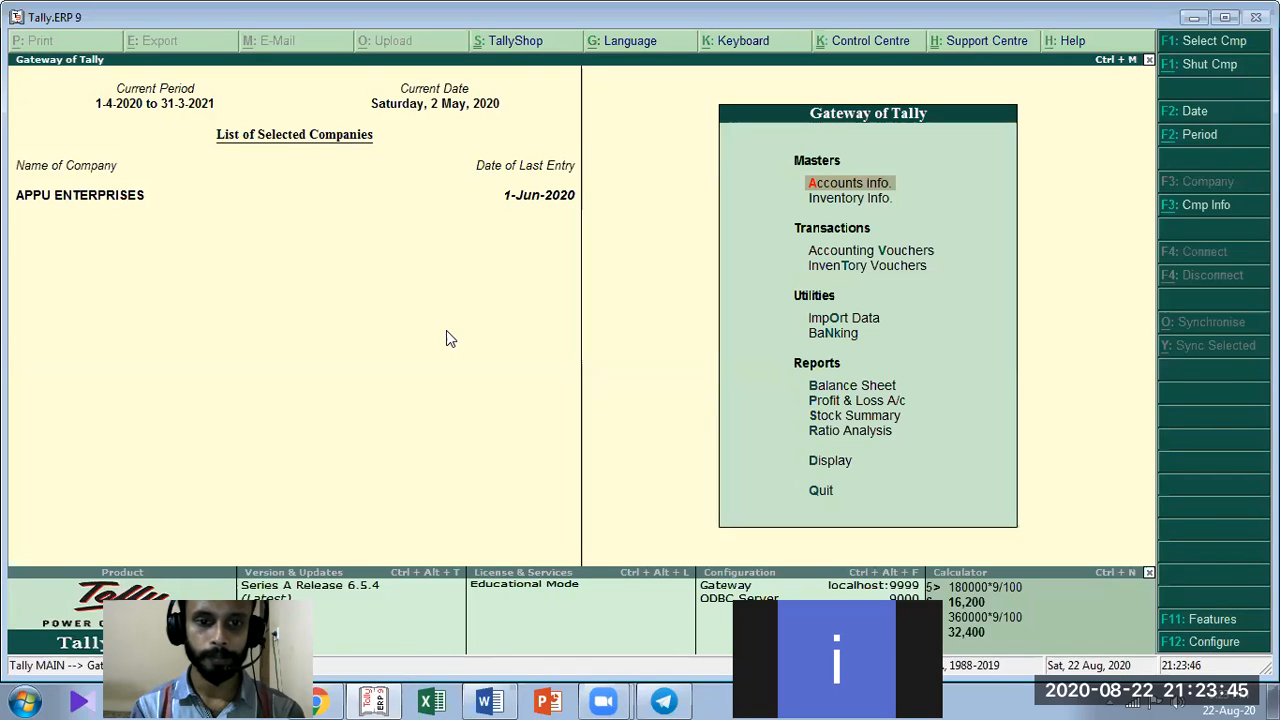
key(Escape)
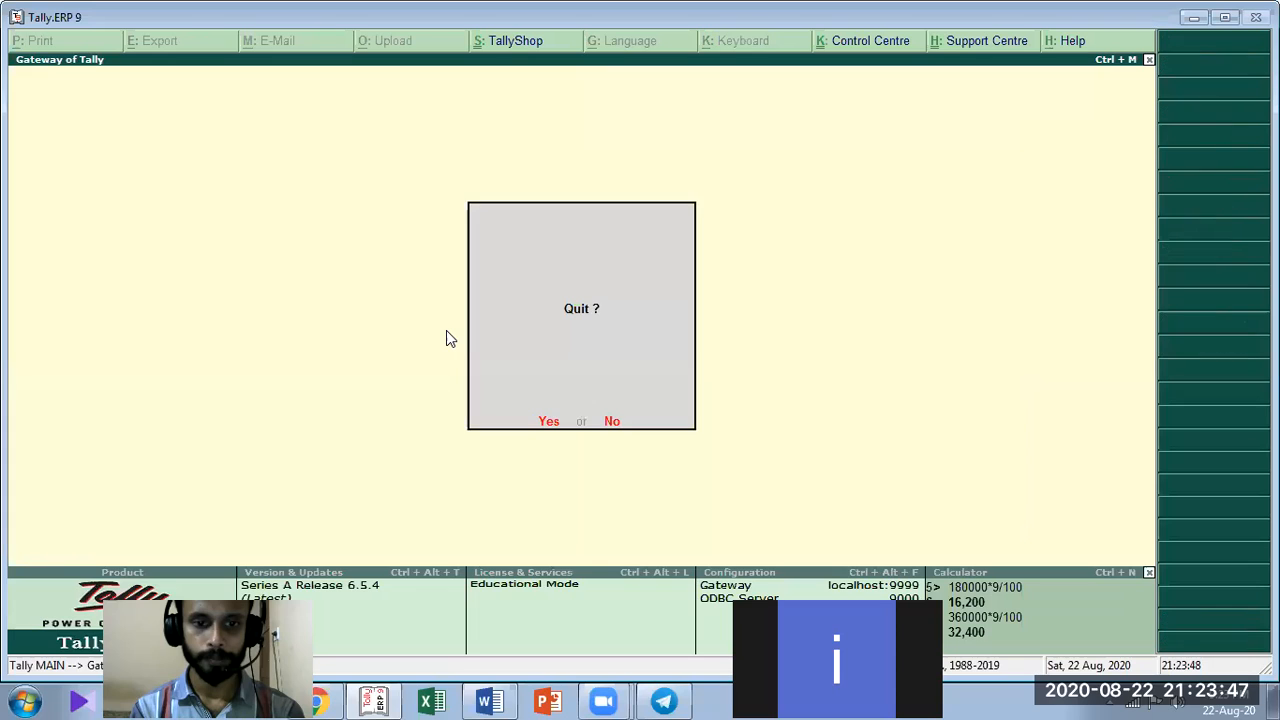
key(Return)
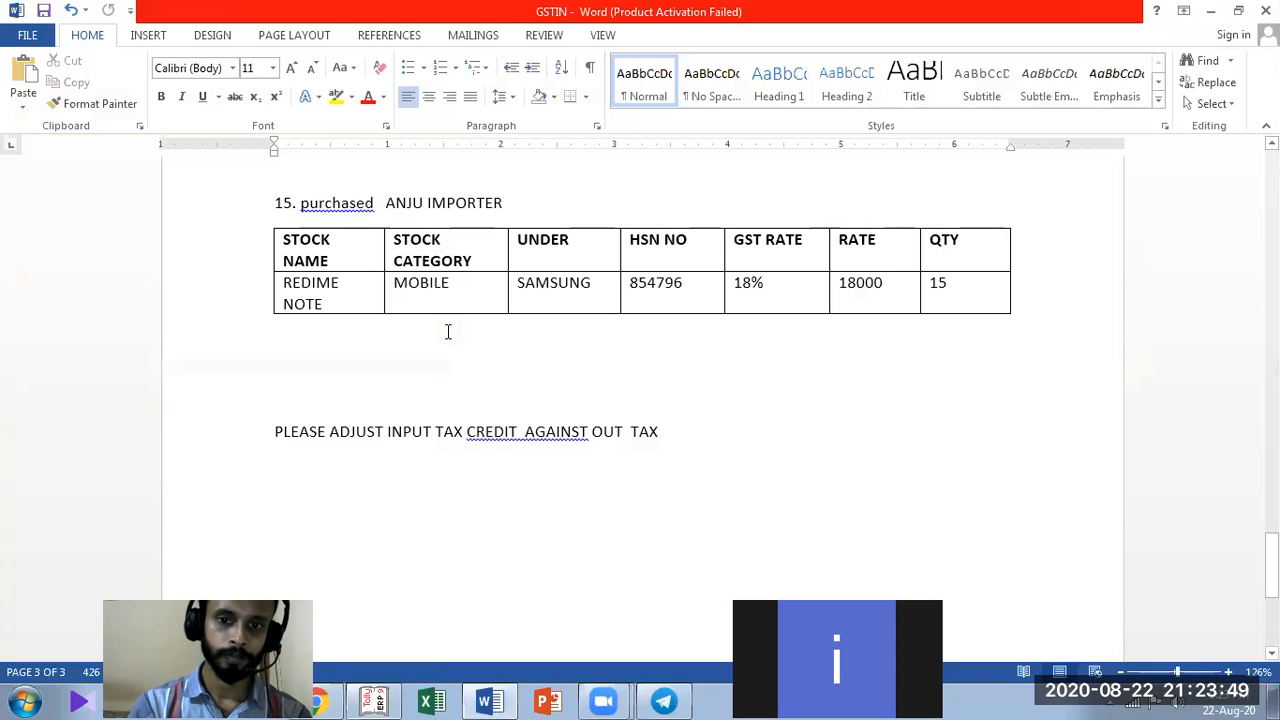